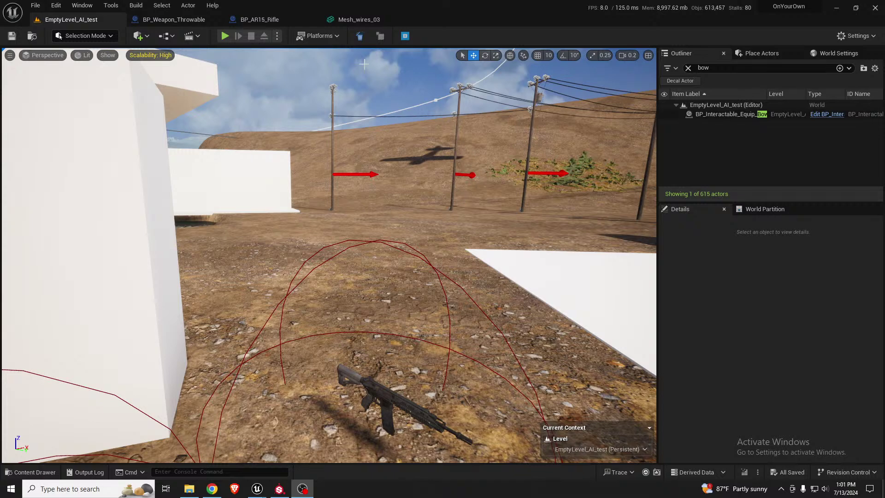
Play the level in the editor and move the character around near the rifle pickup
left_click(224, 37)
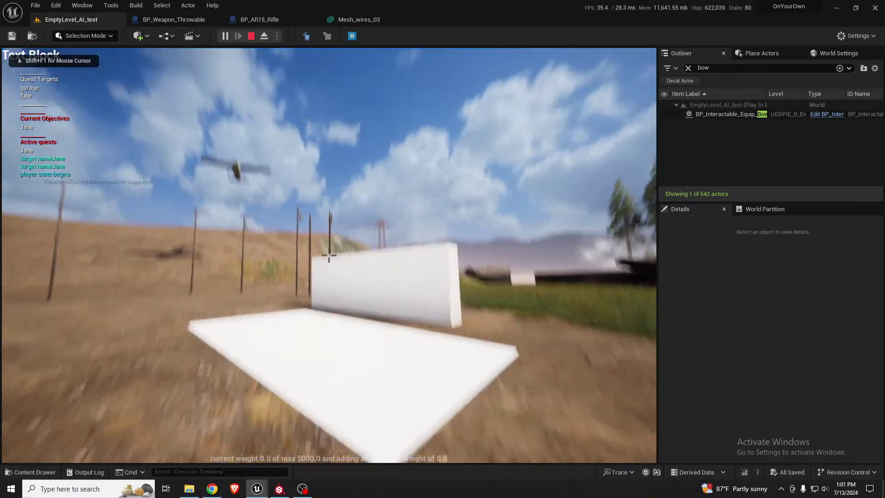
key("alt+Tab")
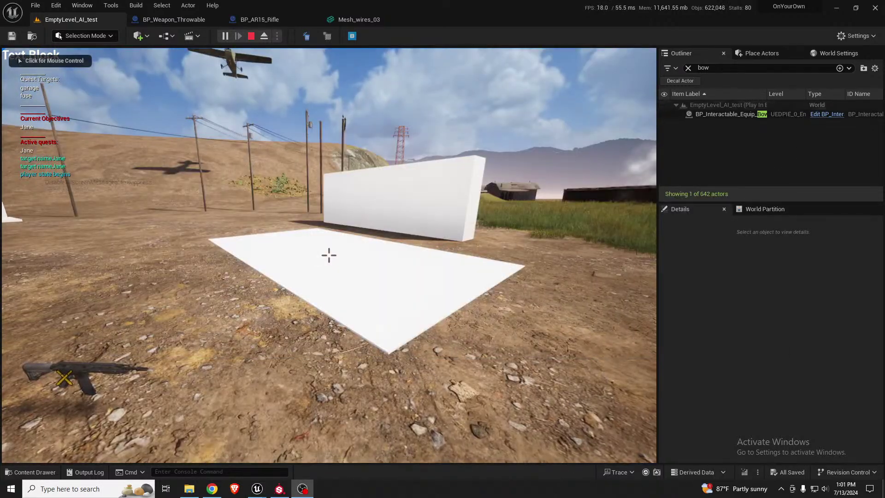
key("alt+Tab")
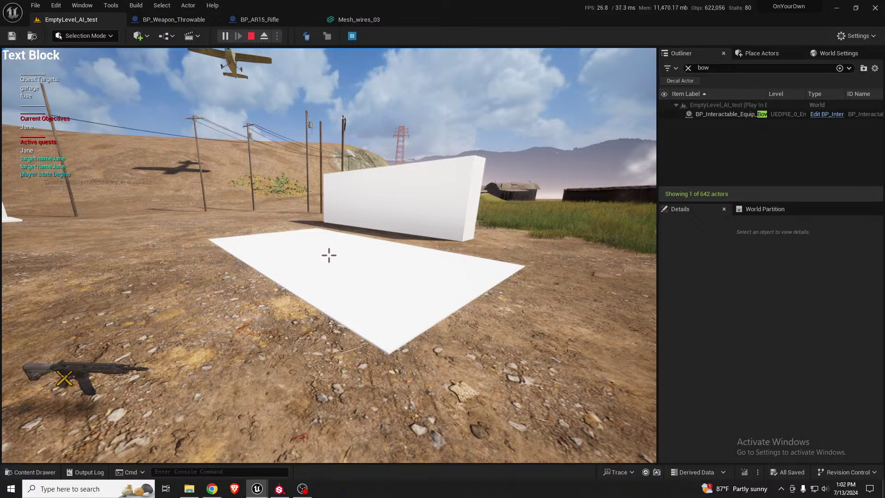
left_click(329, 255)
key("s")
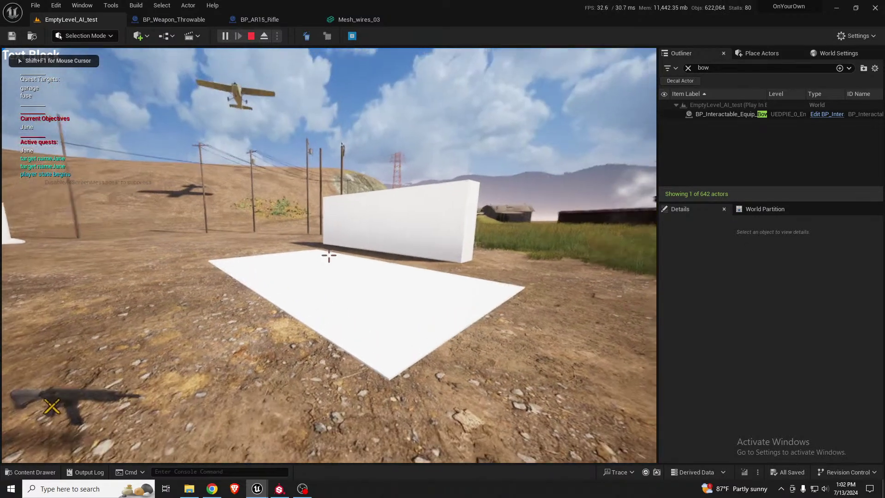
key("w")
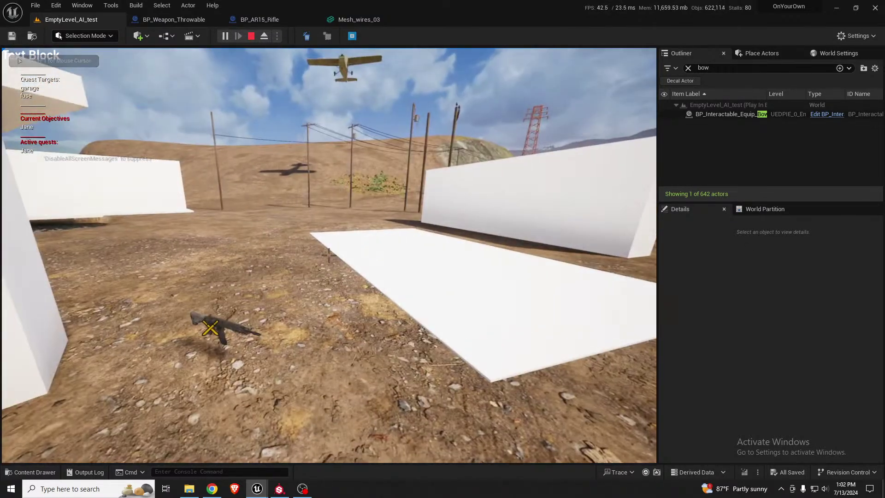
key("XF86AudioLowerVolume")
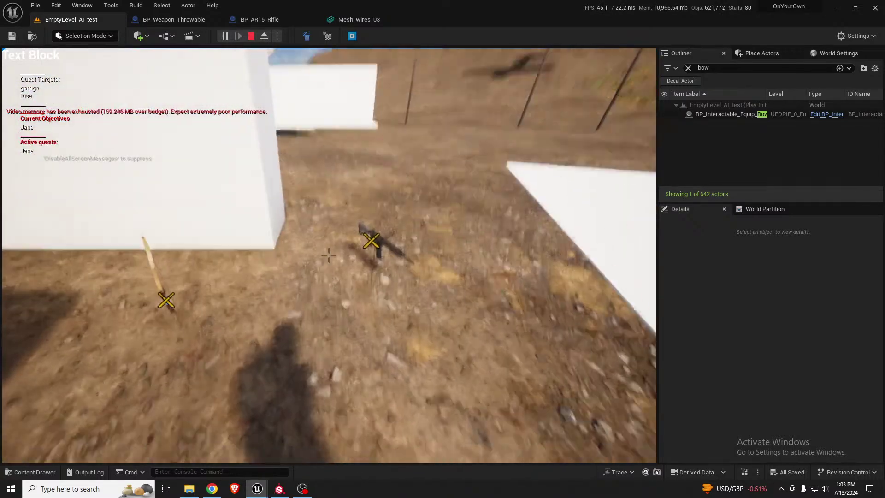
Test the character's jump and repeated bare-handed punches beside the bow and rifle pickups
key("w")
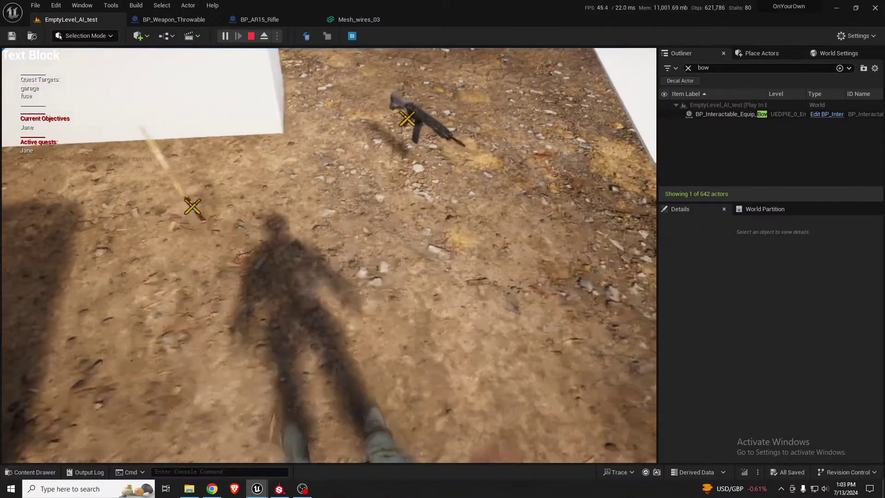
key("space")
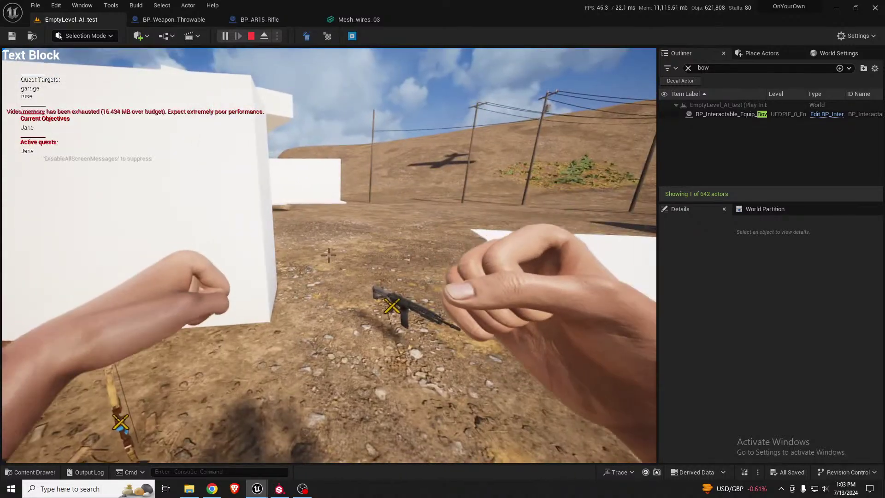
left_click(329, 255)
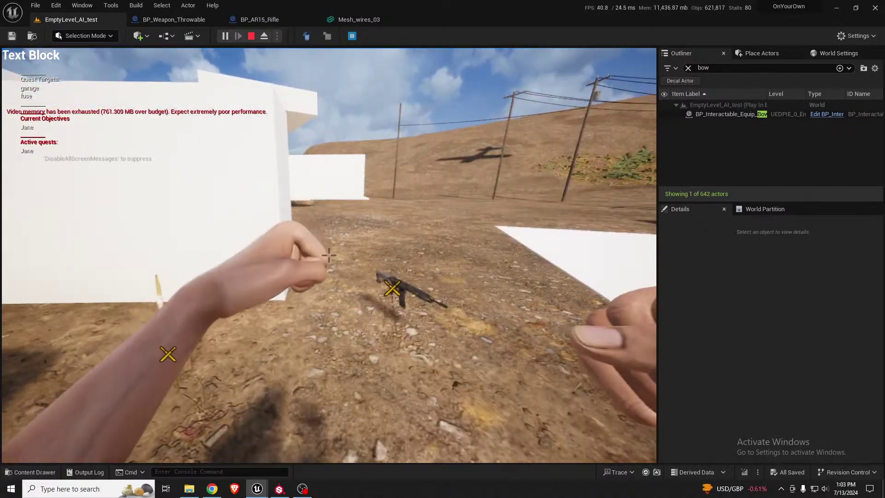
left_click(329, 255)
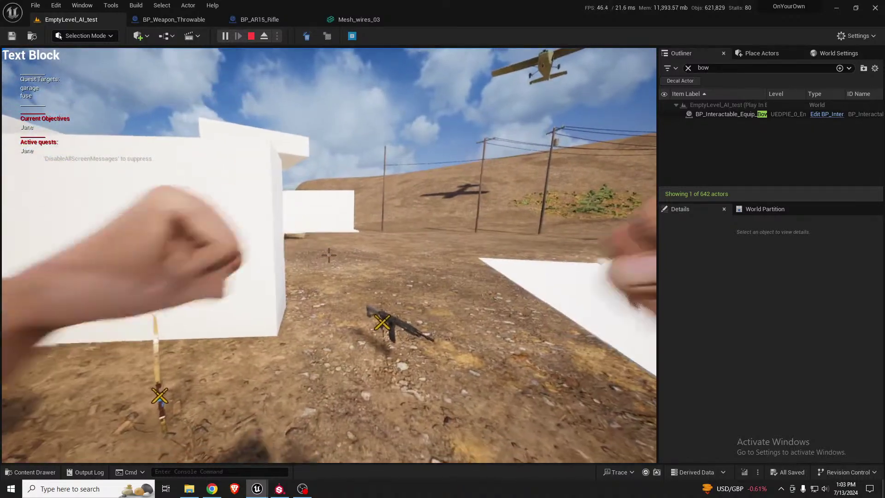
left_click(329, 255)
left_click(329, 255)
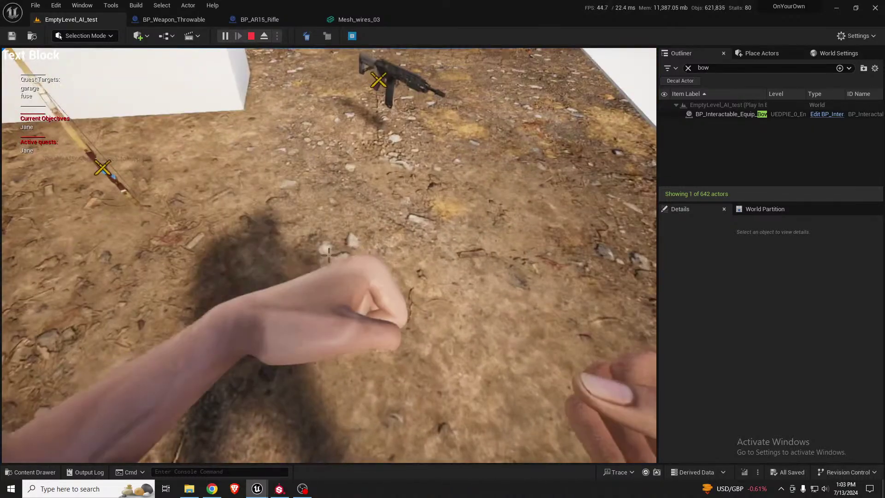
left_click(329, 255)
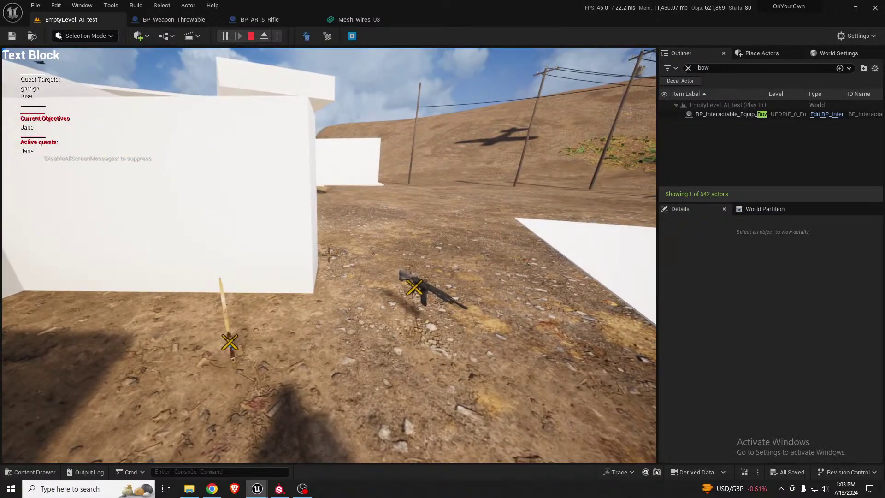
left_click(329, 255)
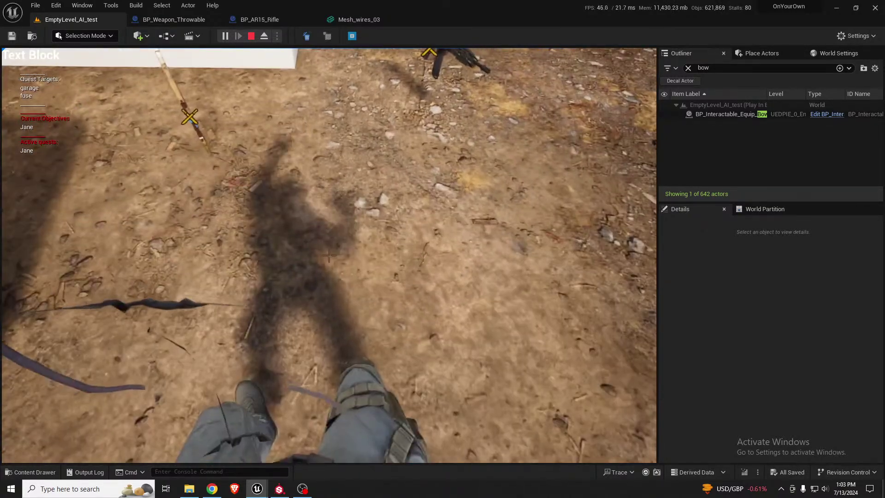
left_click(328, 255)
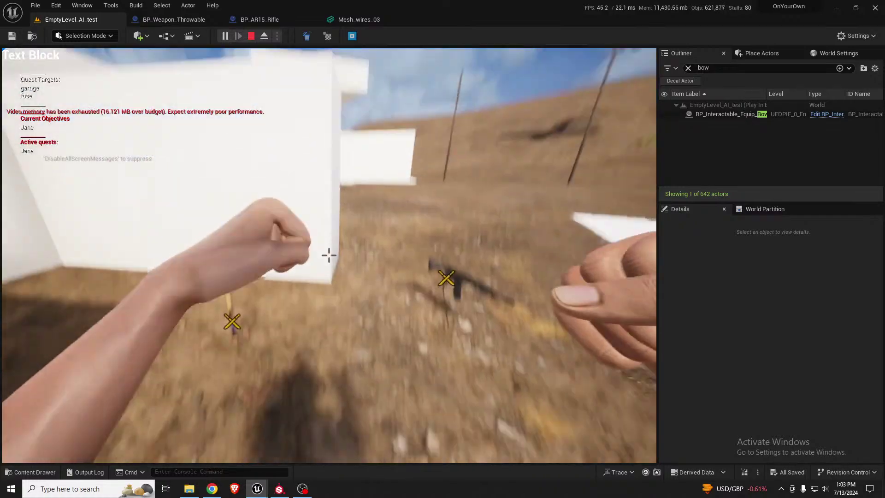
left_click(329, 255)
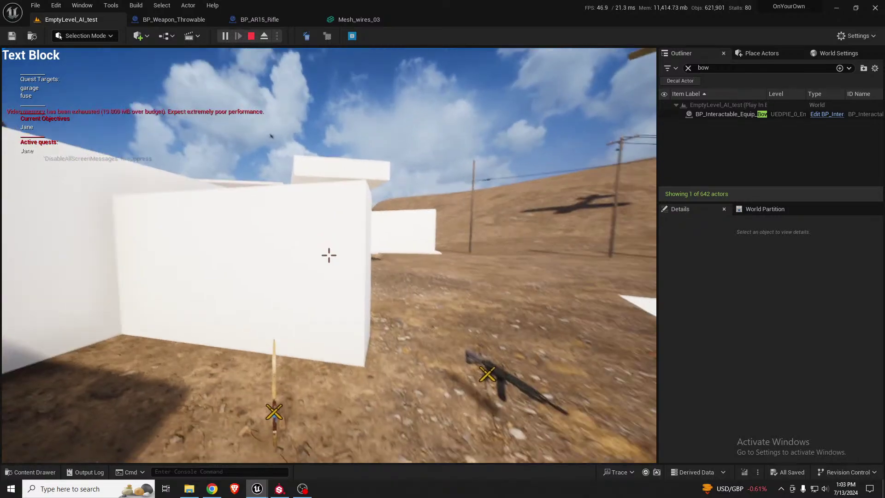
left_click(328, 255)
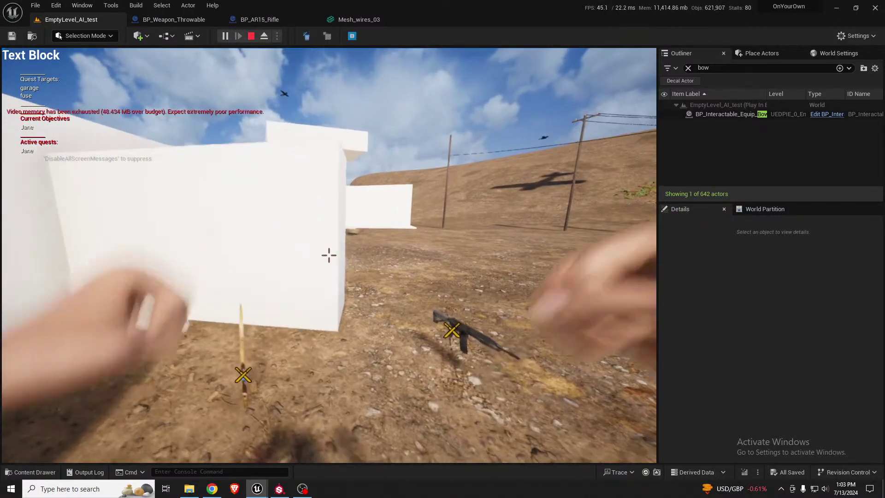
left_click(329, 255)
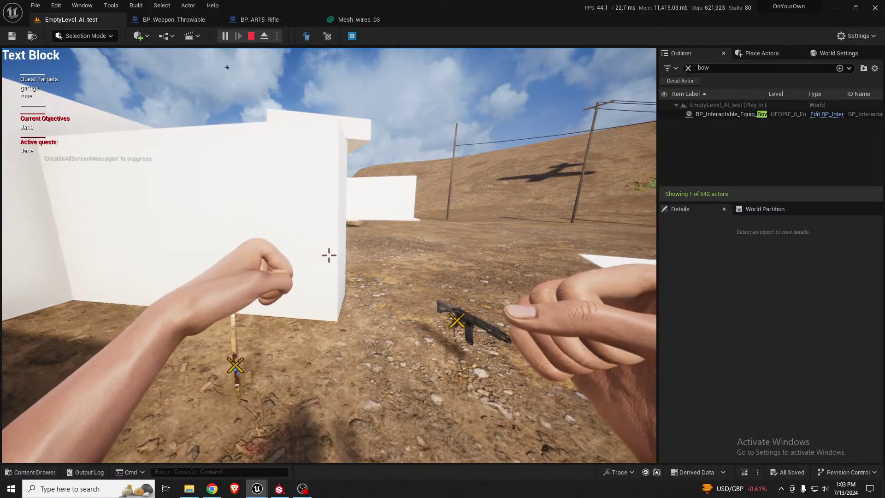
left_click(329, 255)
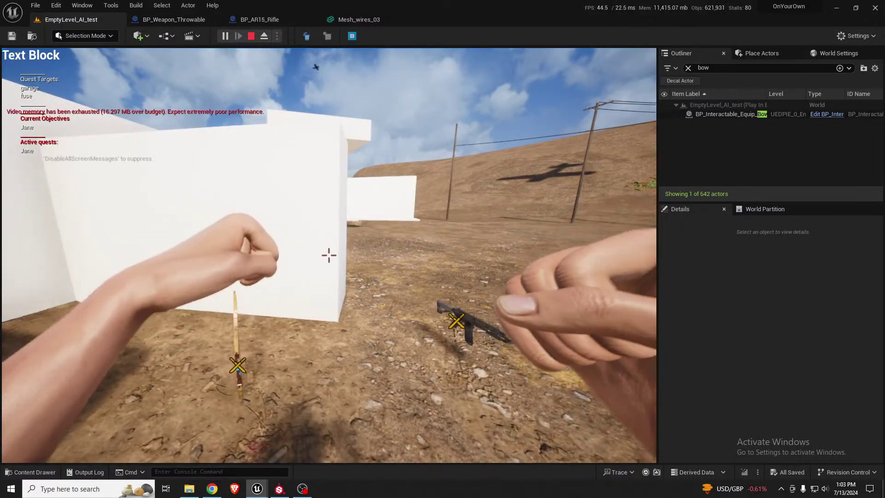
Test a throwable near the masked soldier and walk up behind him before ending the play session
key("space")
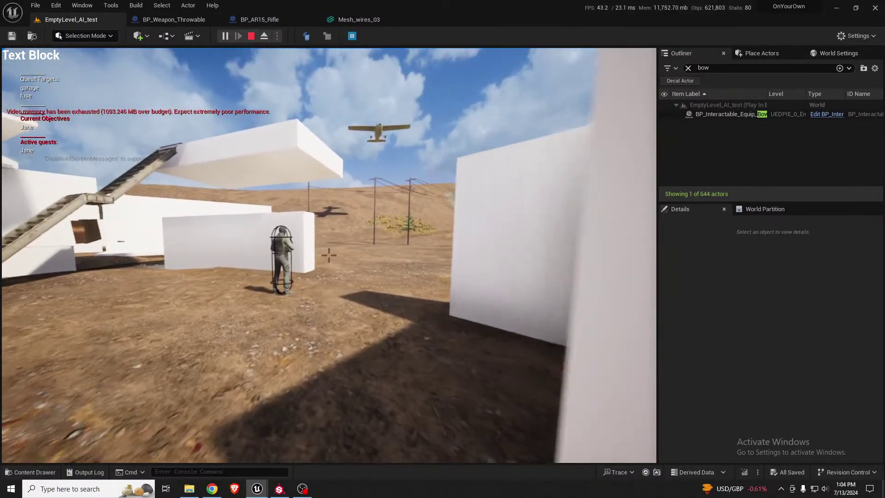
key("g")
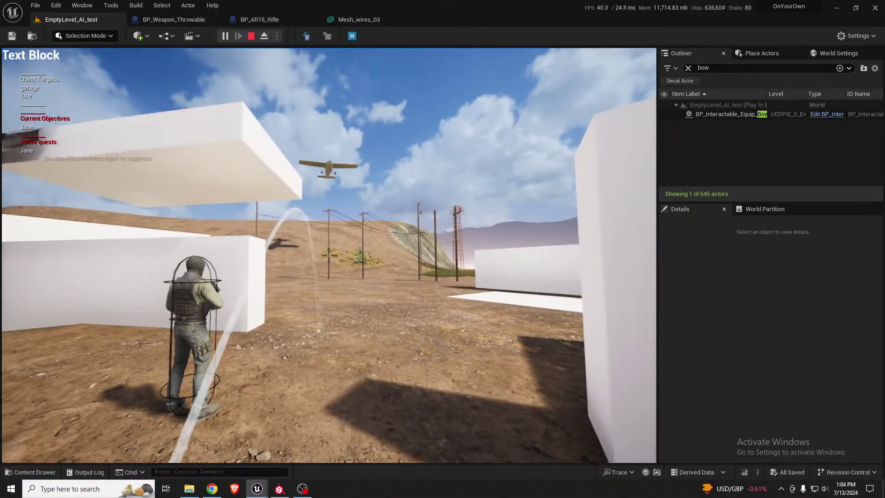
left_click(329, 255)
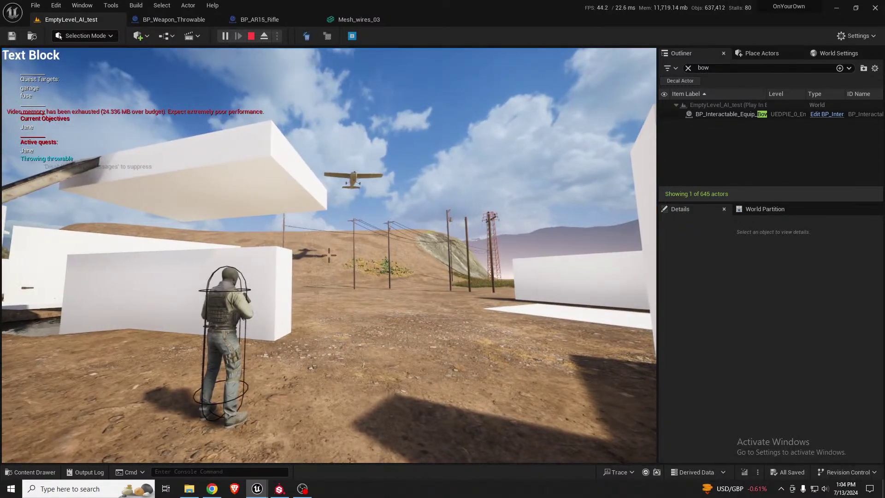
key("w")
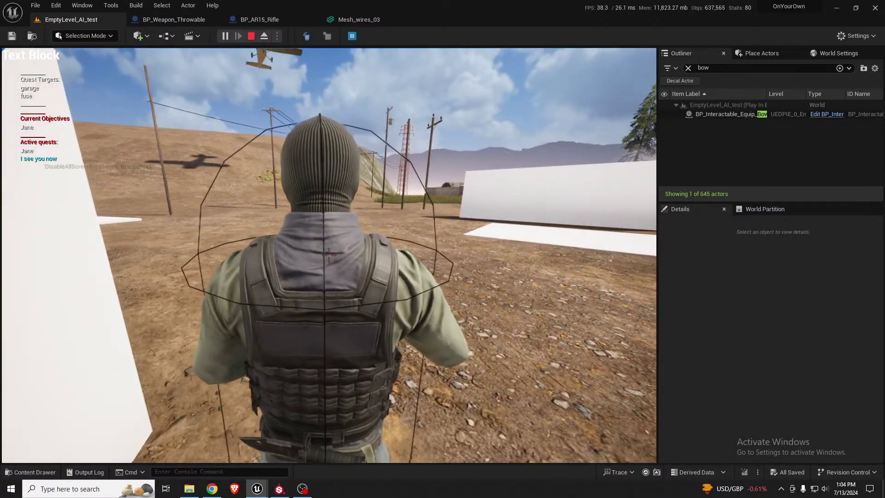
key("v")
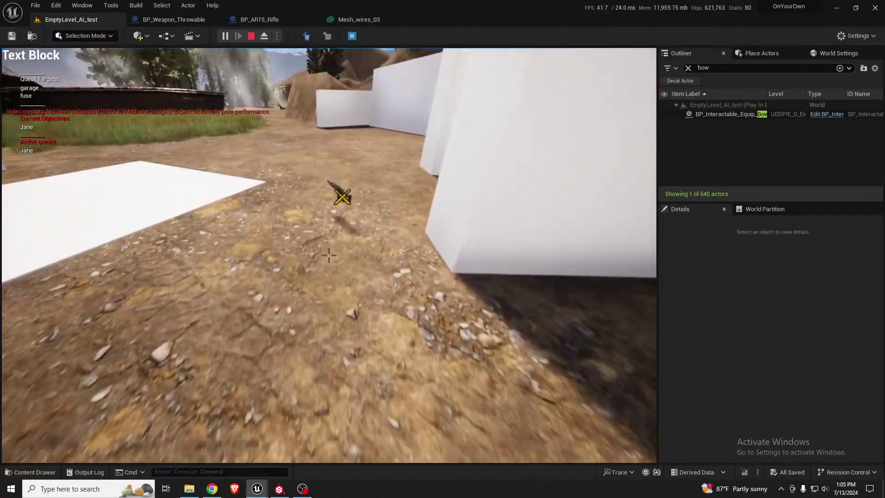
key("Escape")
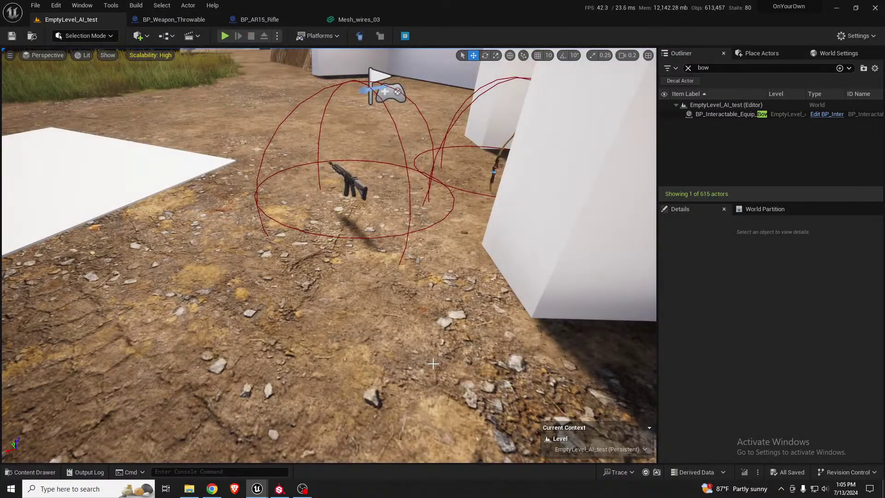
Restart the play session, pick up the bow from the ground and equip it
key("alt+p")
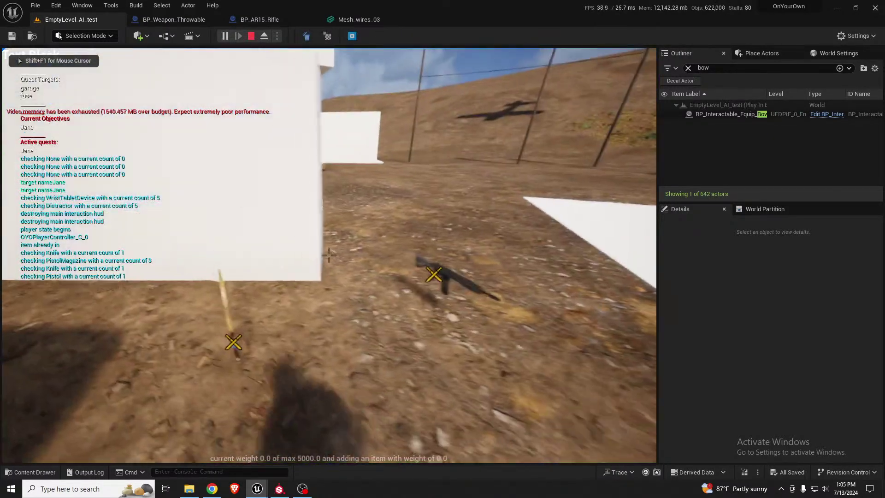
key("e")
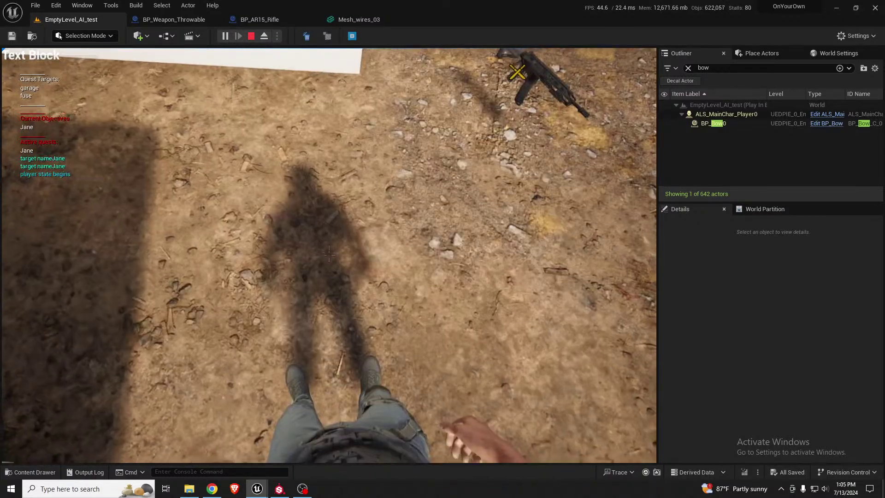
key("1")
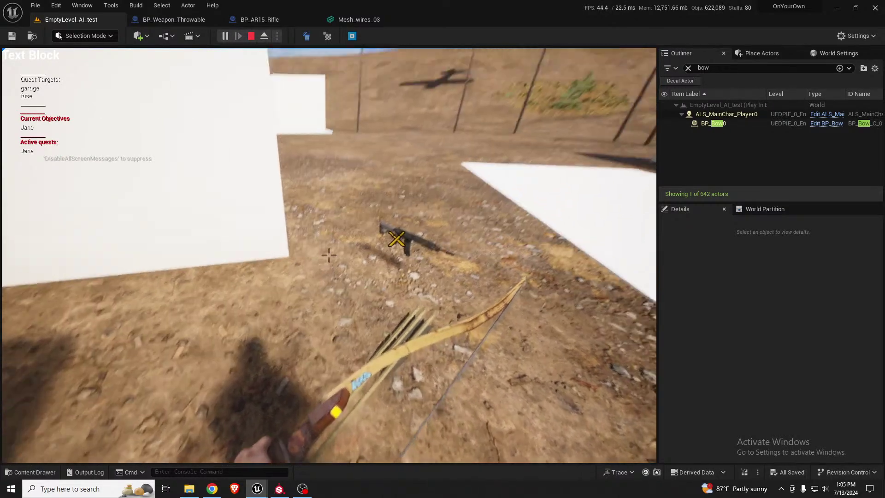
Switch the game view to full screen and test raising and lowering the bow's aim near the white walls
key("F11")
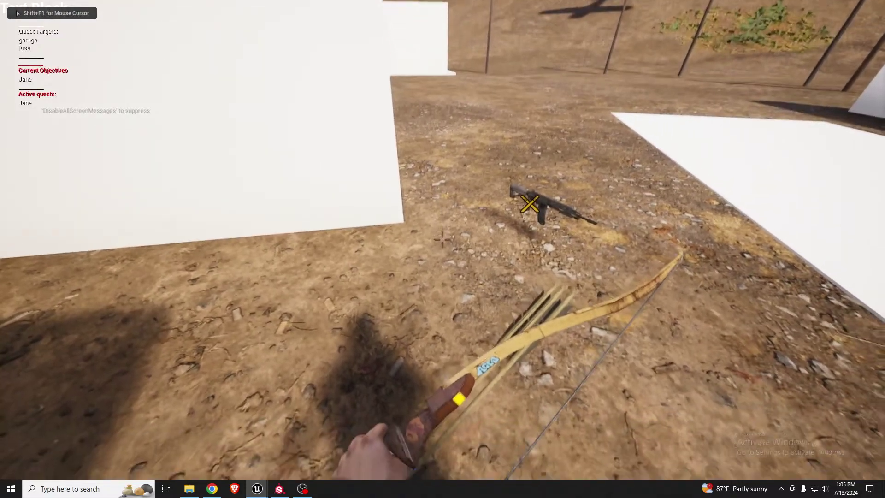
right_click(442, 239)
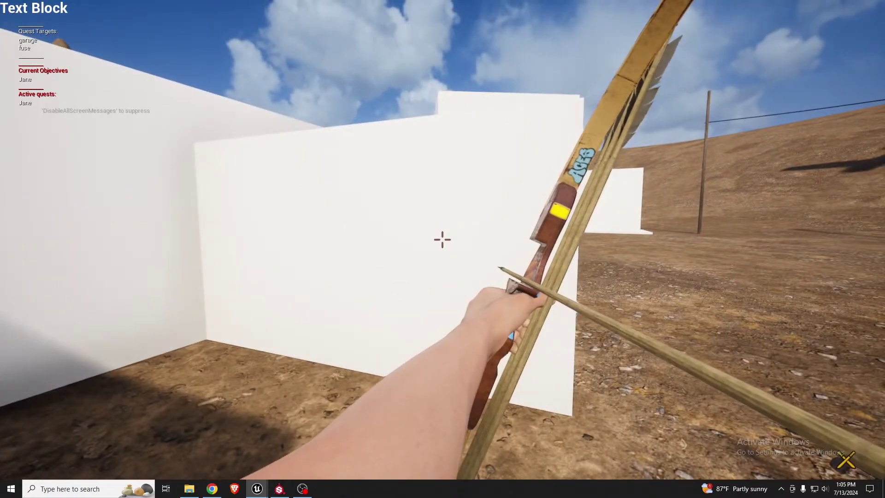
right_click(442, 239)
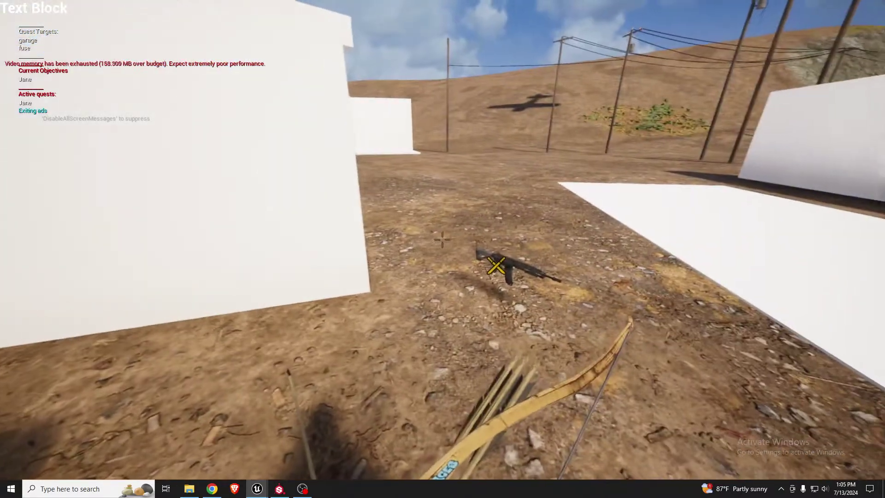
right_click(443, 239)
right_click(443, 239)
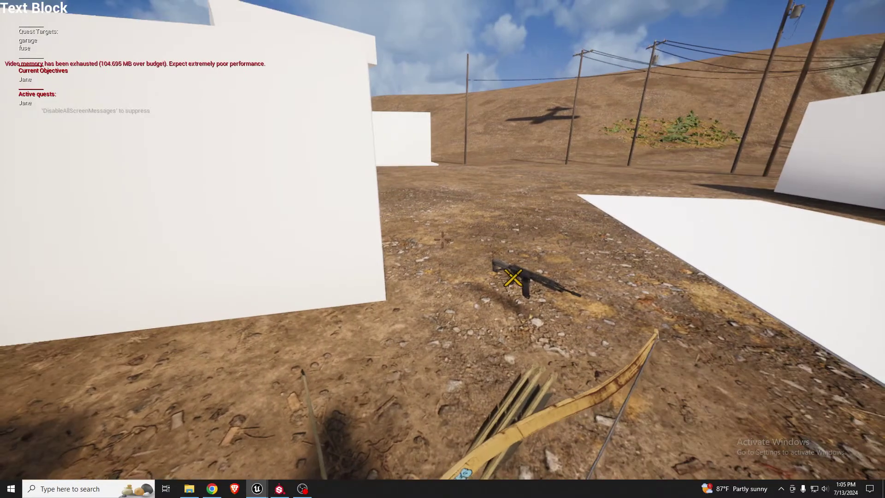
Test aiming the bow while moving over the open ground facing the trees, and leave aim mode
mouse_move(442, 239)
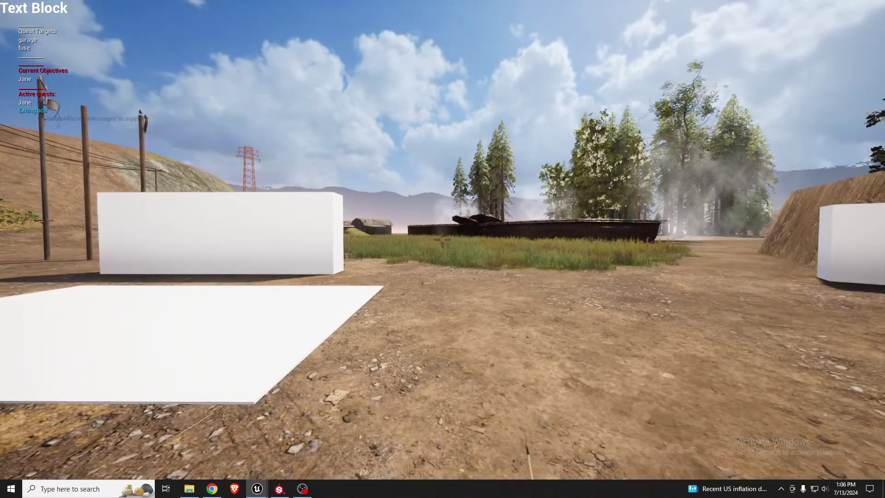
key("a")
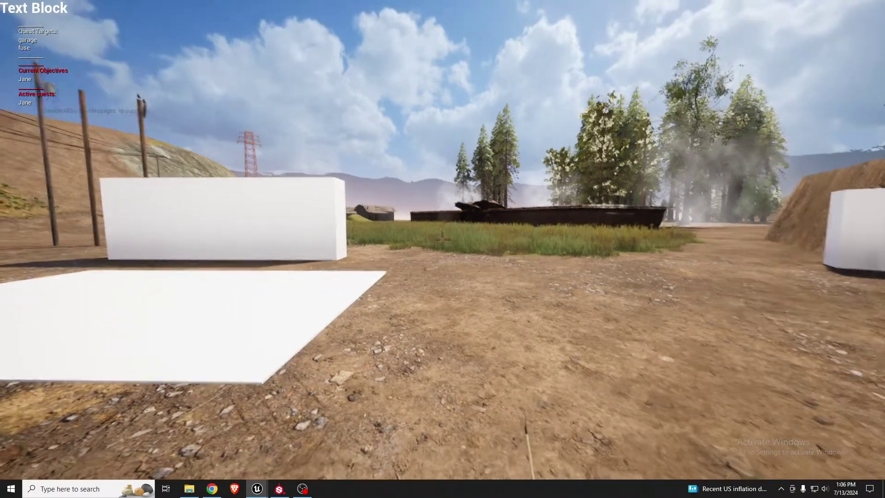
right_click(442, 240)
key("w")
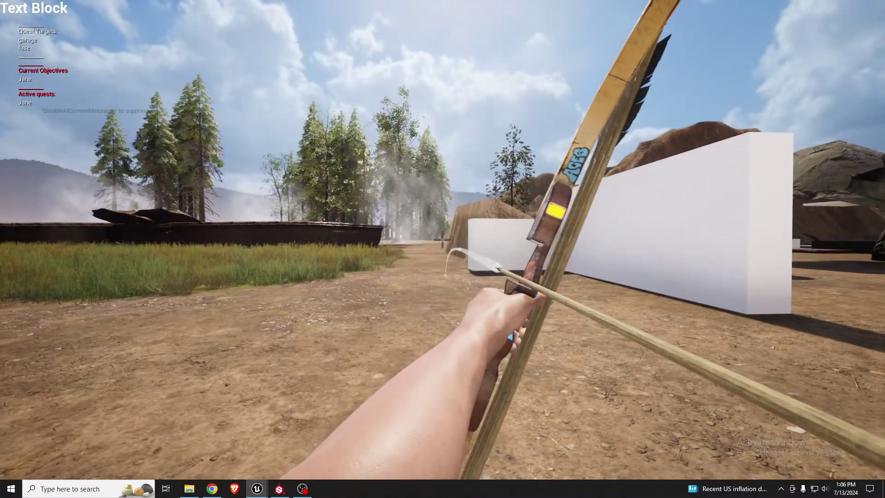
right_click(443, 239)
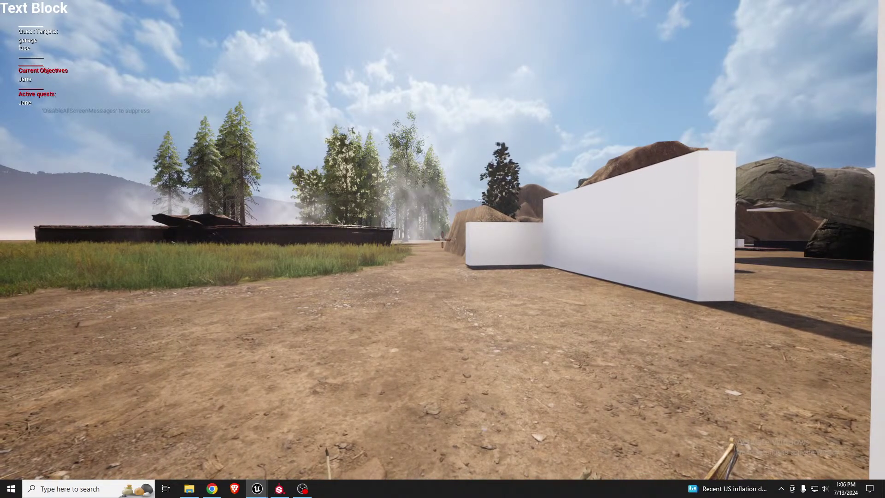
Walk forward beside the white walls and test drawing the bow, then leave aim mode
key("w")
right_click(442, 239)
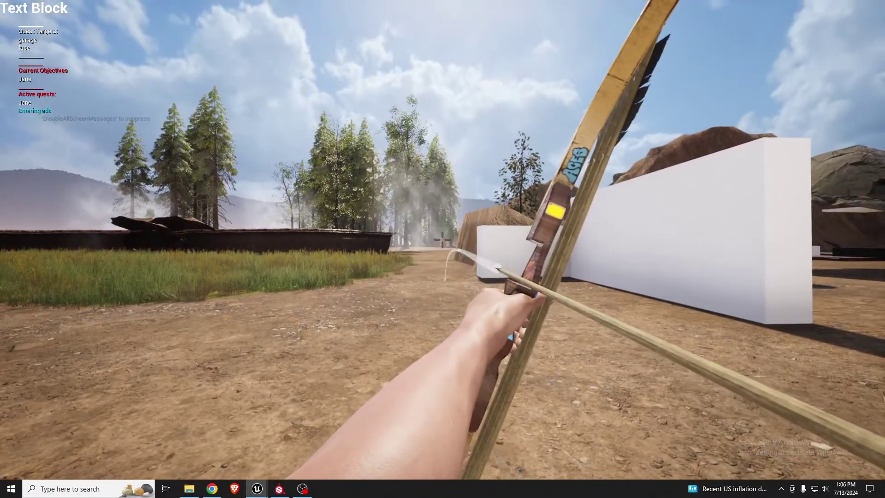
left_click(442, 239)
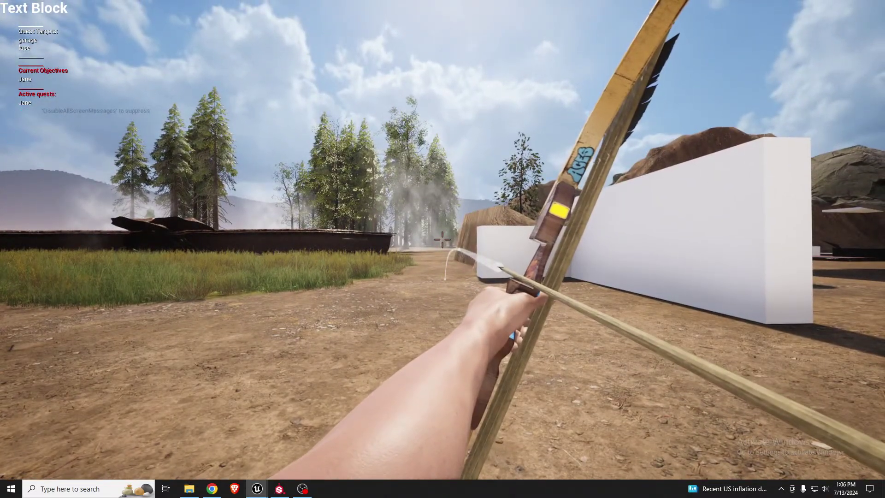
right_click(442, 239)
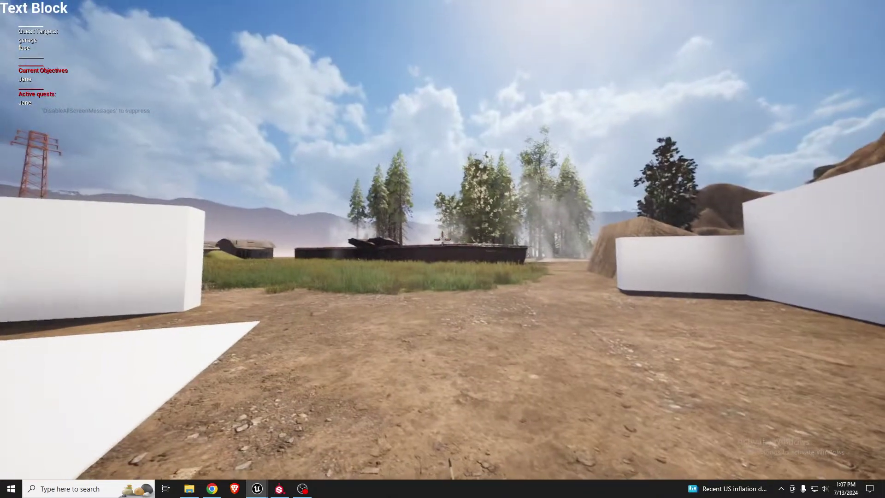
Aim the bow past the corner of the white wall, shoot an arrow at the distant soldier and lower the bow
right_click(443, 238)
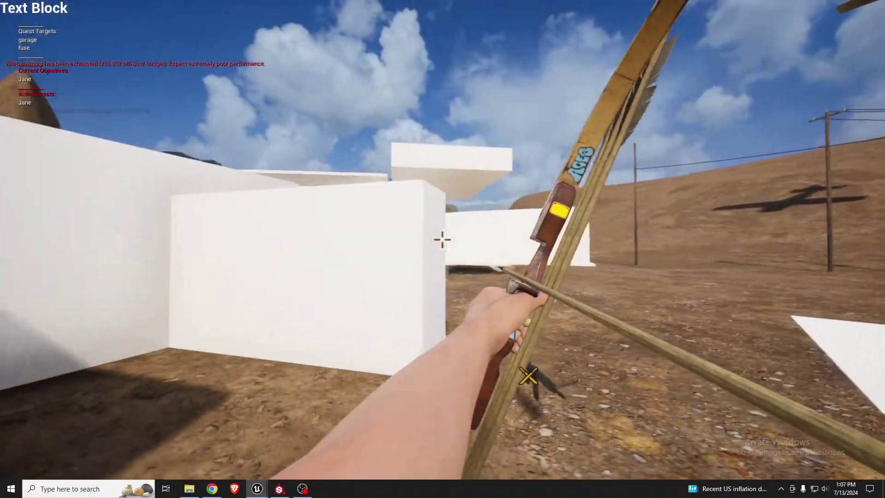
key("d")
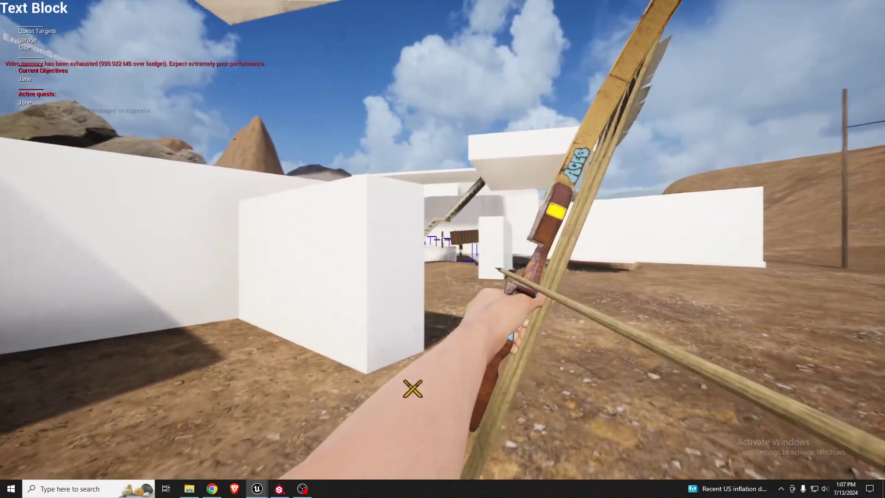
key("d")
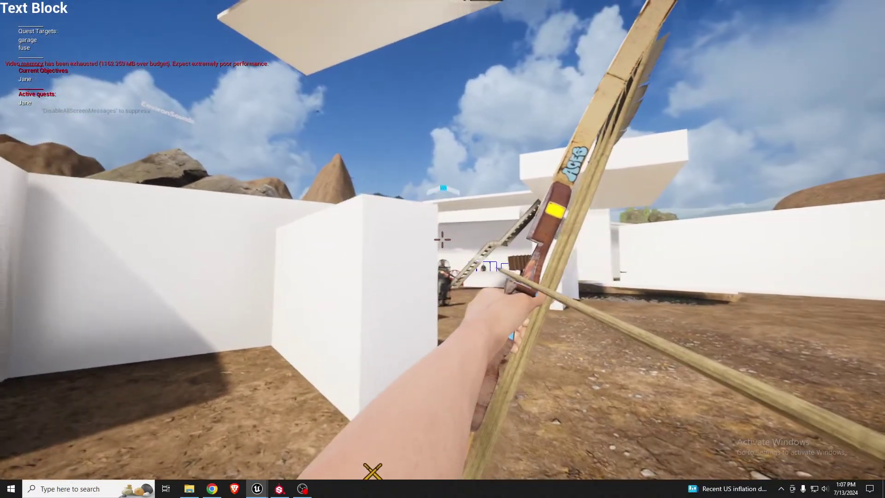
left_click(443, 240)
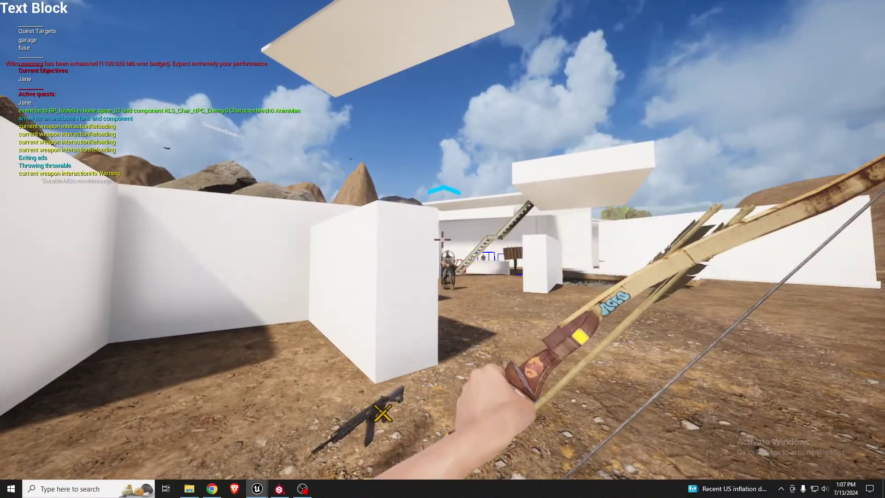
right_click(442, 240)
key("1")
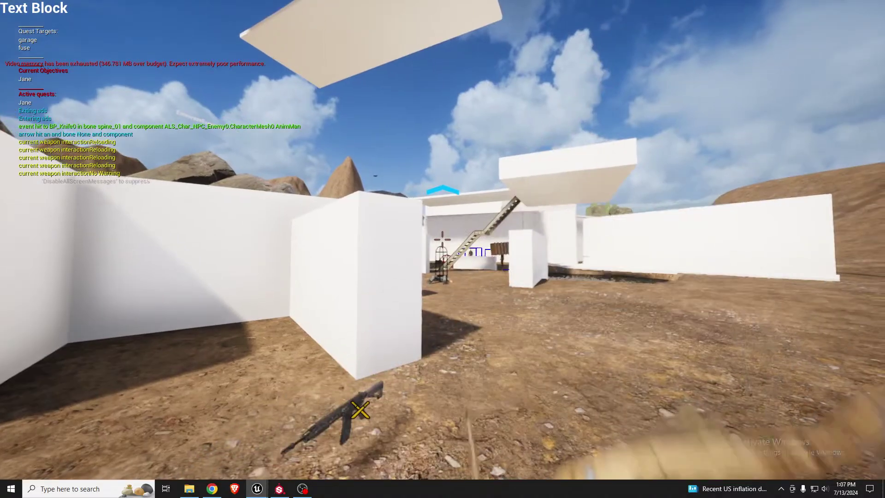
Run to the fallen soldier, examine the body from above and back away from it
key("w")
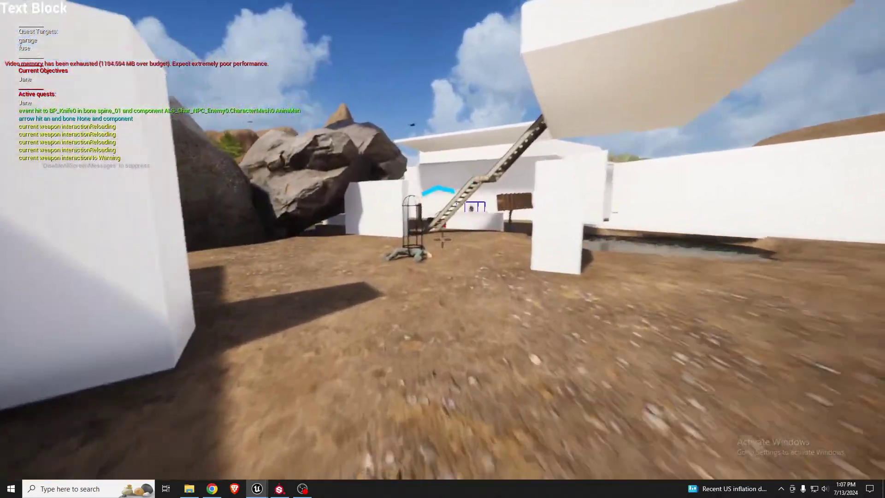
key("w")
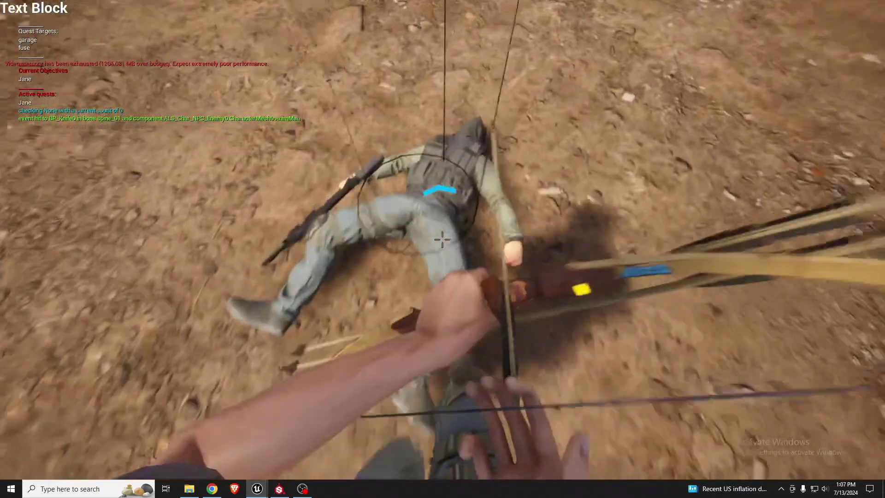
key("s")
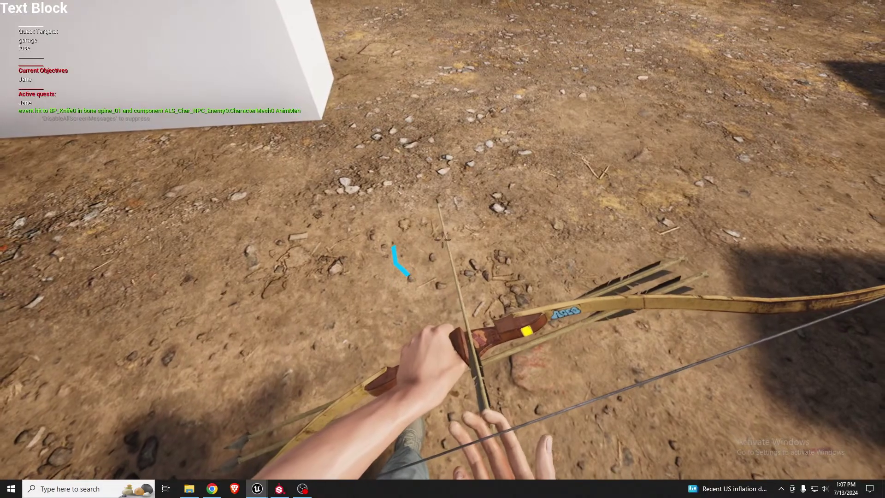
Test entering and leaving the bow's aim mode while facing the power poles between the white walls
right_click_drag(441, 239, 442, 238)
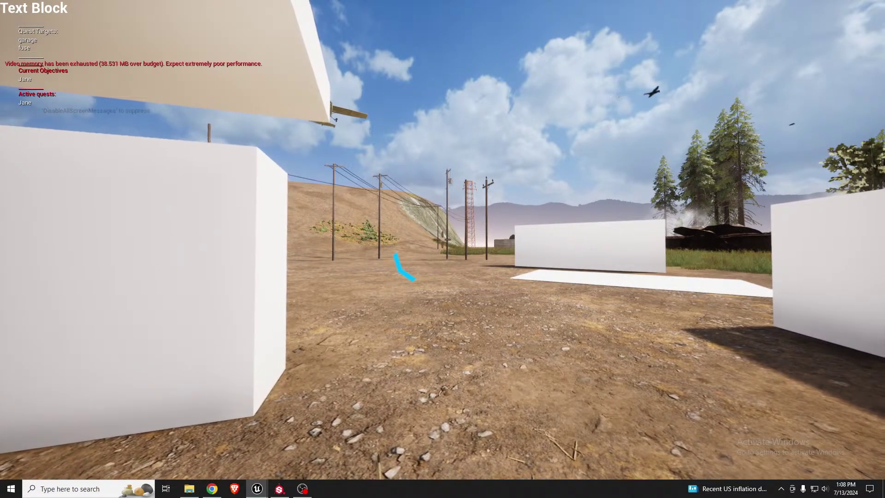
right_click(442, 240)
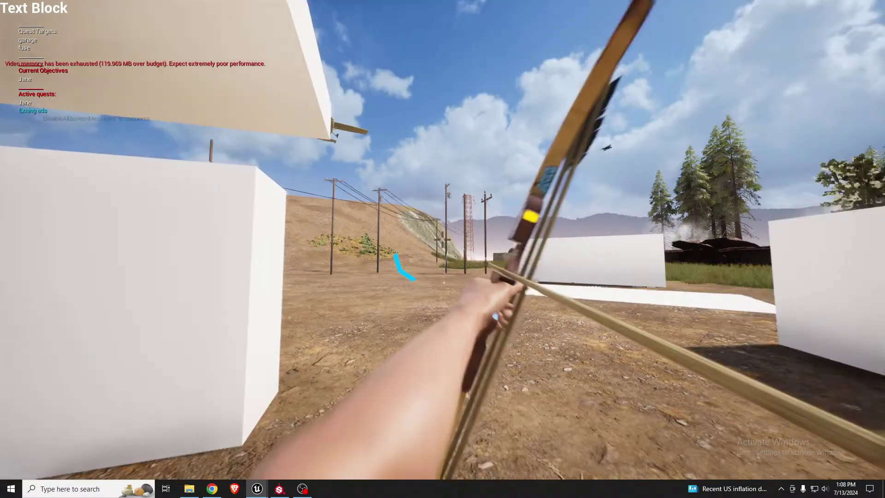
right_click(405, 268)
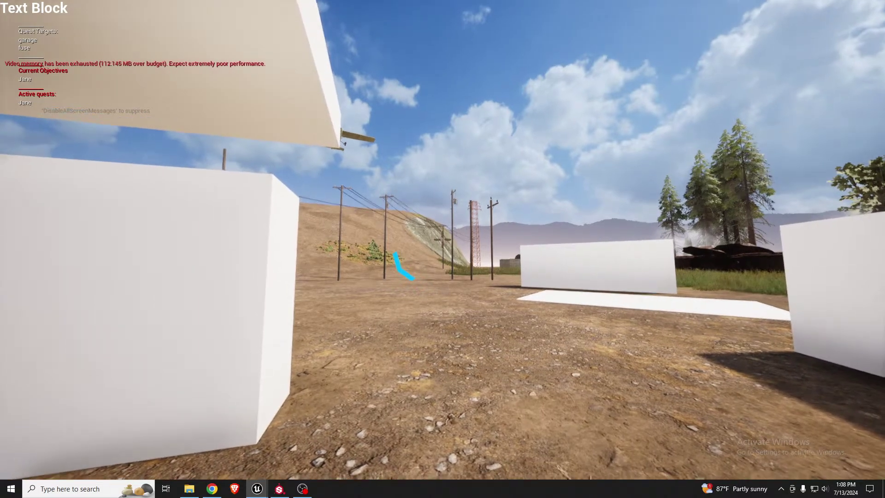
Aim the bow toward the power poles, test releasing arrows and lower the bow
right_click(443, 240)
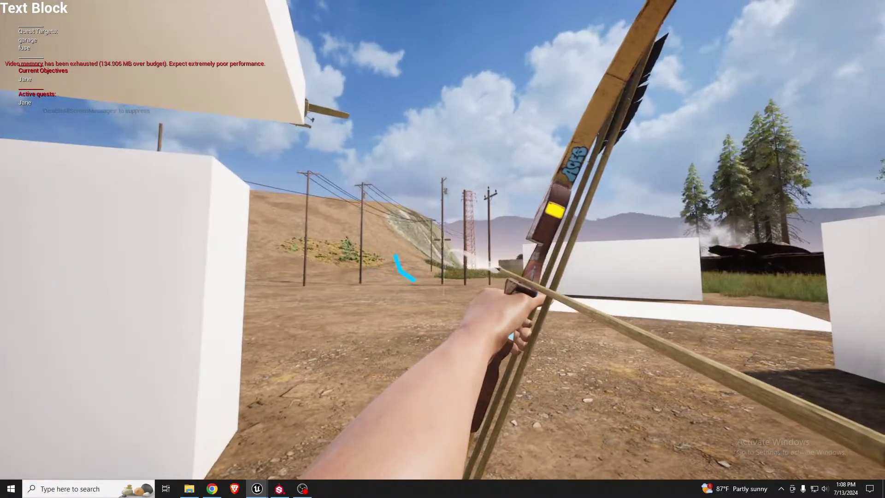
left_click(442, 240)
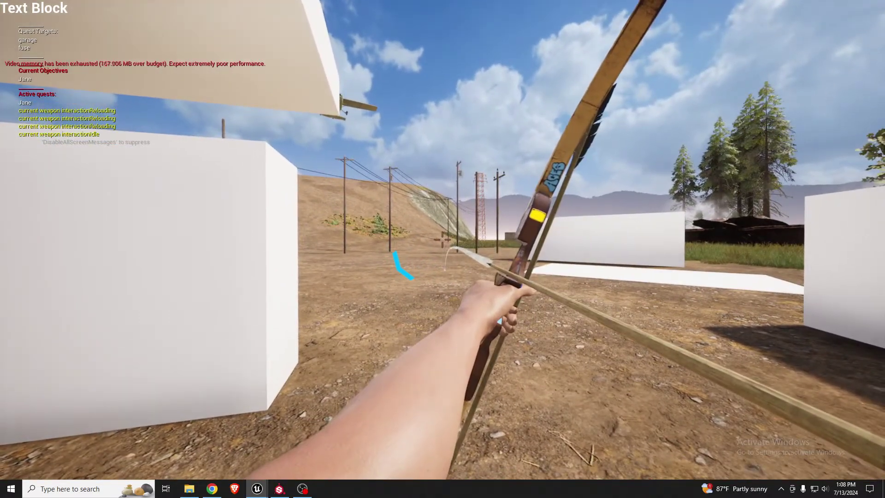
left_click(442, 240)
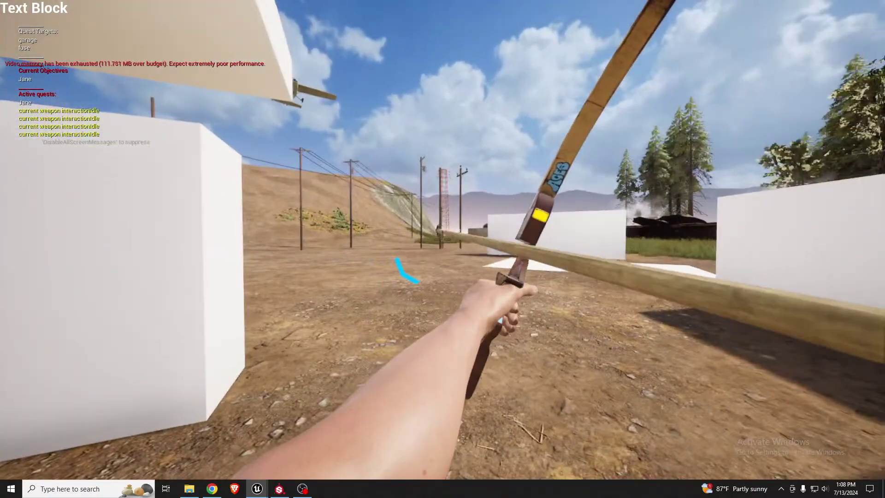
key("1")
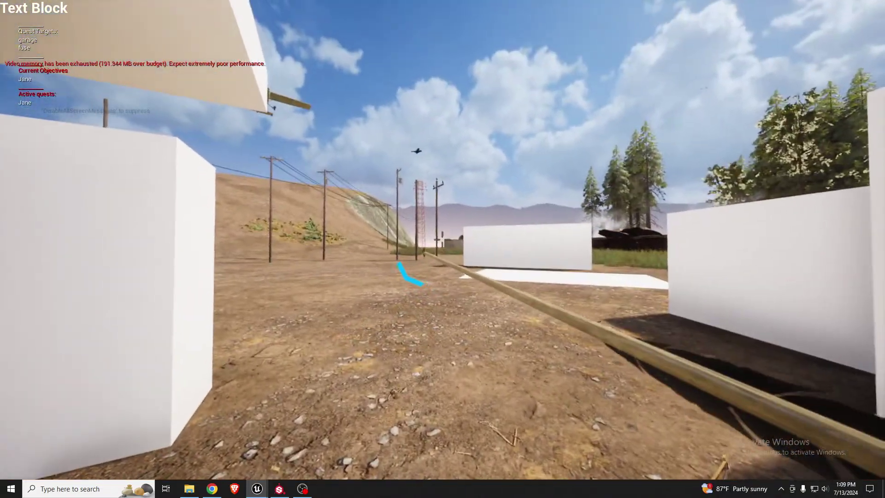
Step back from the wall with the stuck arrow and test raising and lowering the bow without an arrow nocked
key("s")
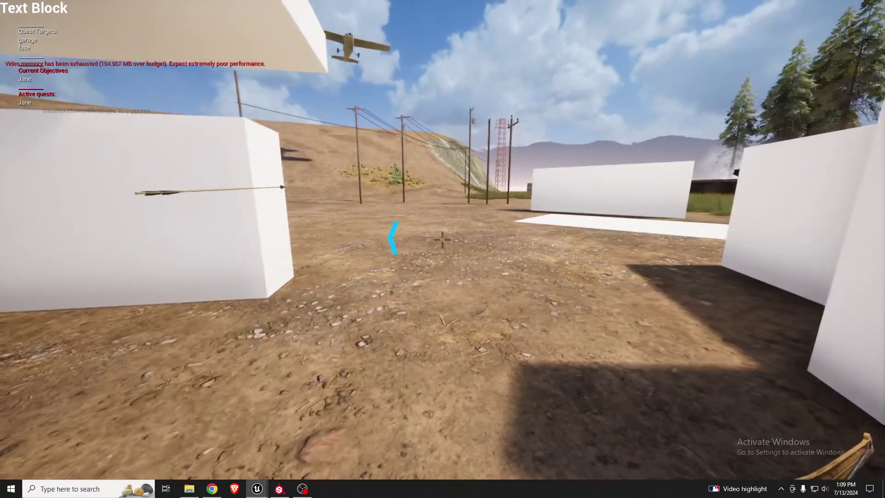
right_click(442, 239)
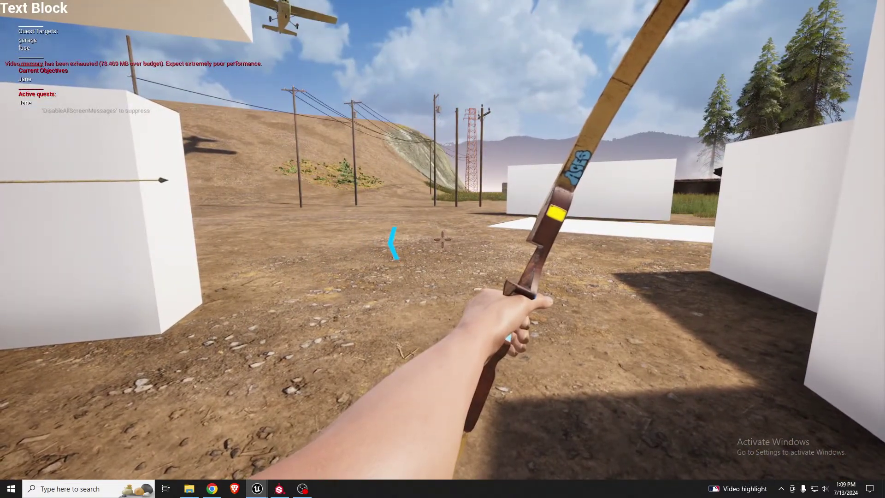
right_click(442, 239)
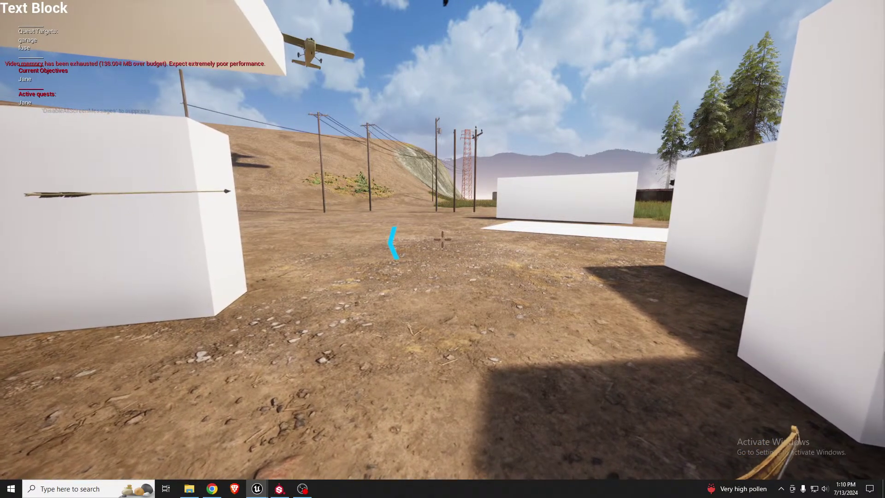
Run around the white walls with the bow in hand, test its attack and return to the rifle on the ground
key("w")
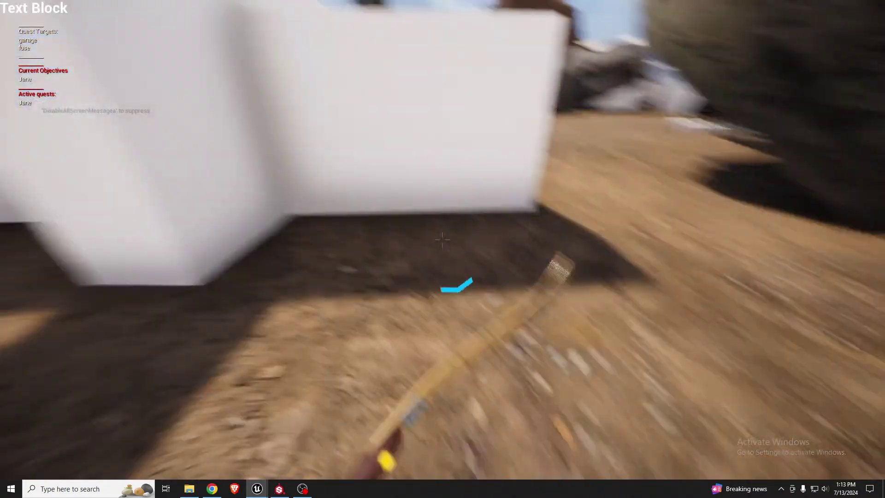
left_click(443, 239)
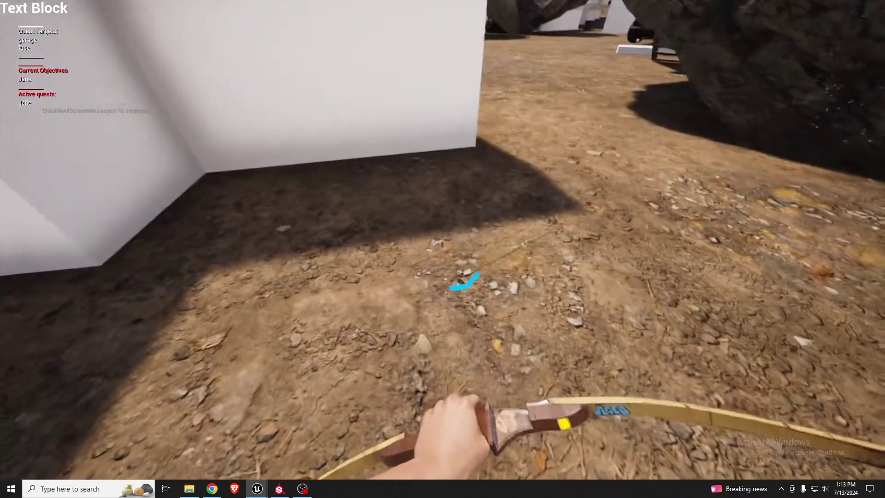
key("w")
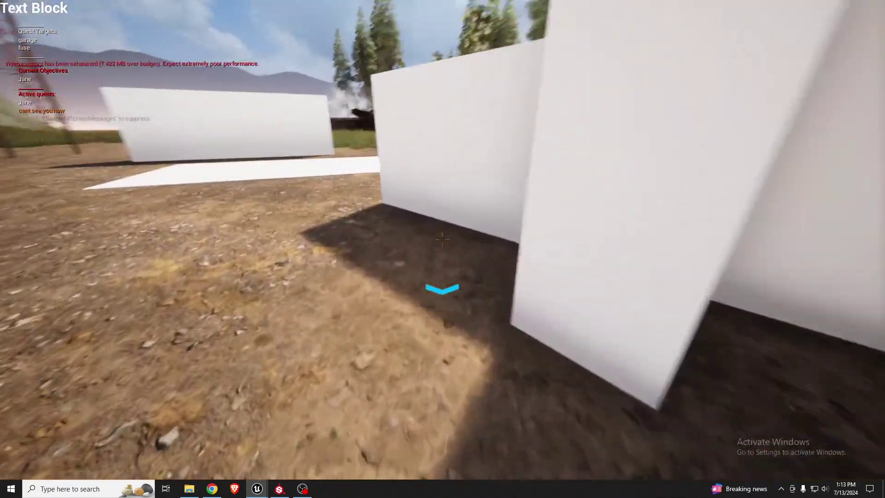
key("w")
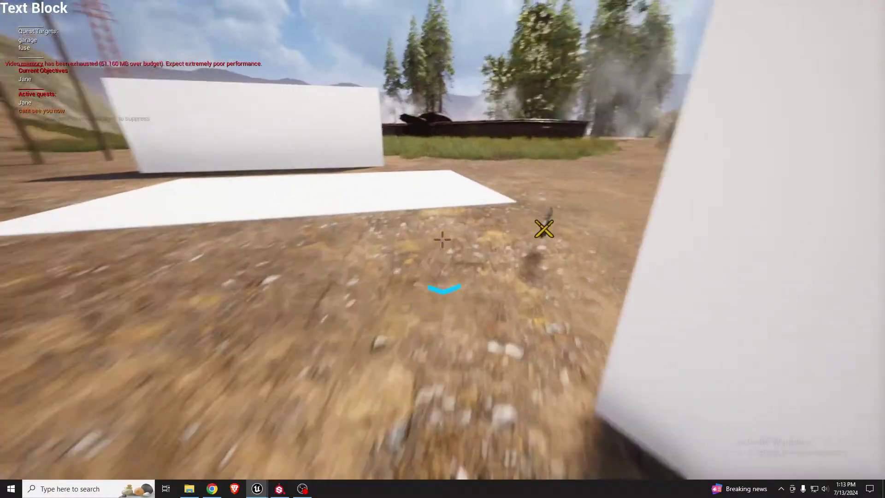
key("w")
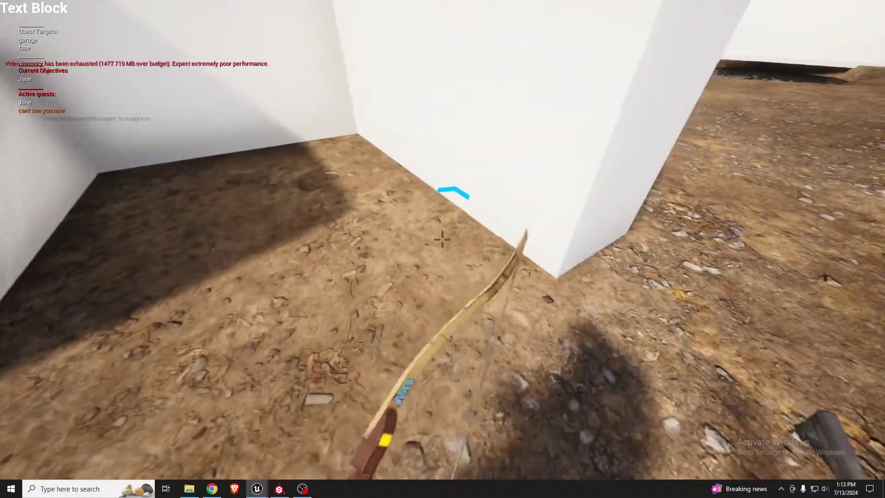
key("s")
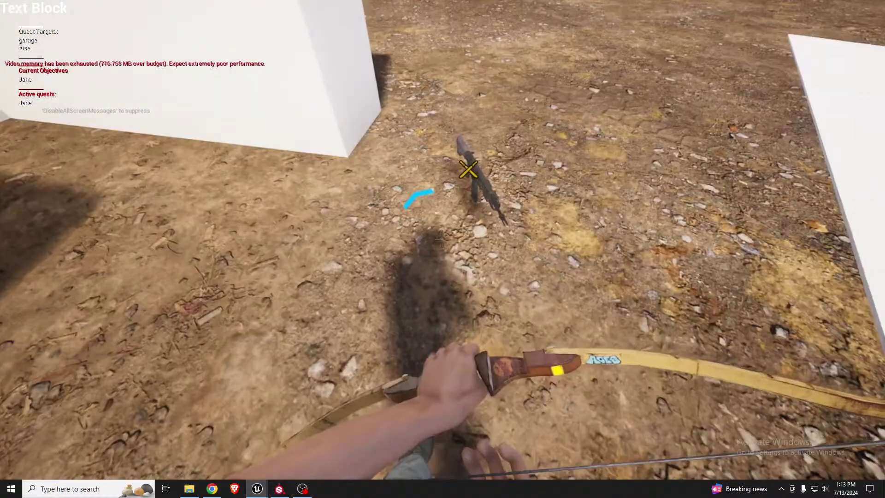
Restart the play session beside the rifle and test a throwable near the white wall
key("Escape")
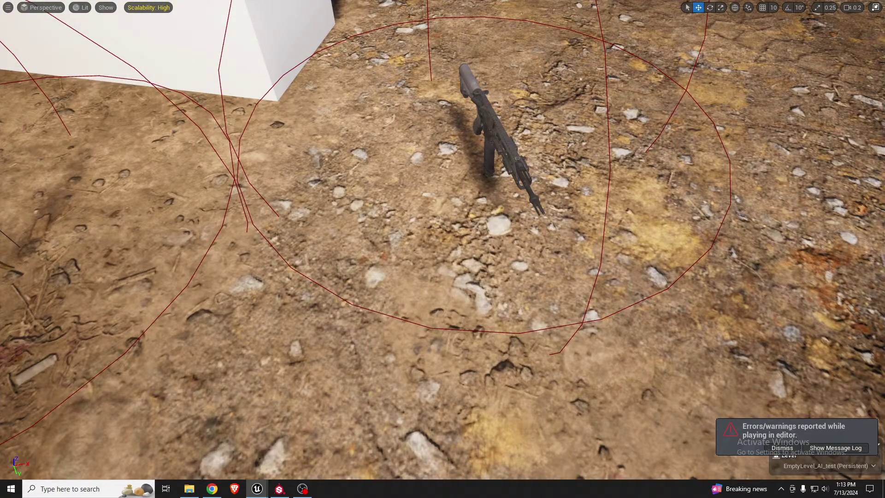
right_click_drag(645, 355, 654, 365)
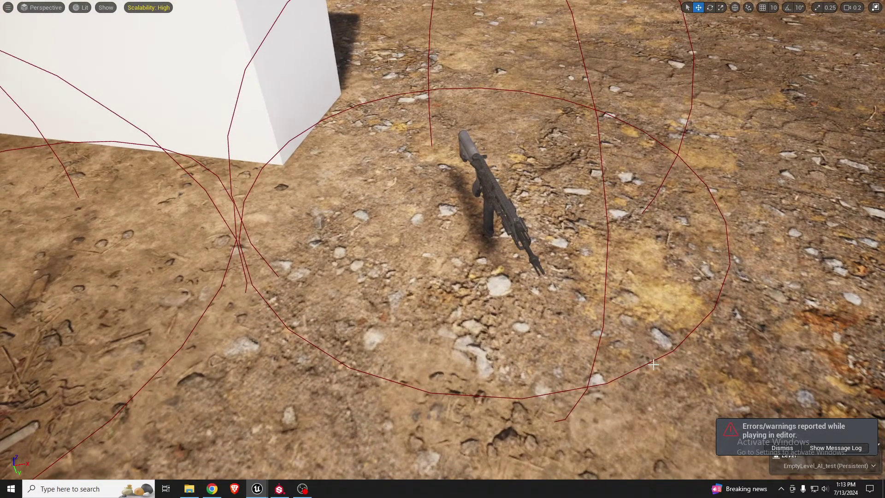
key("alt+p")
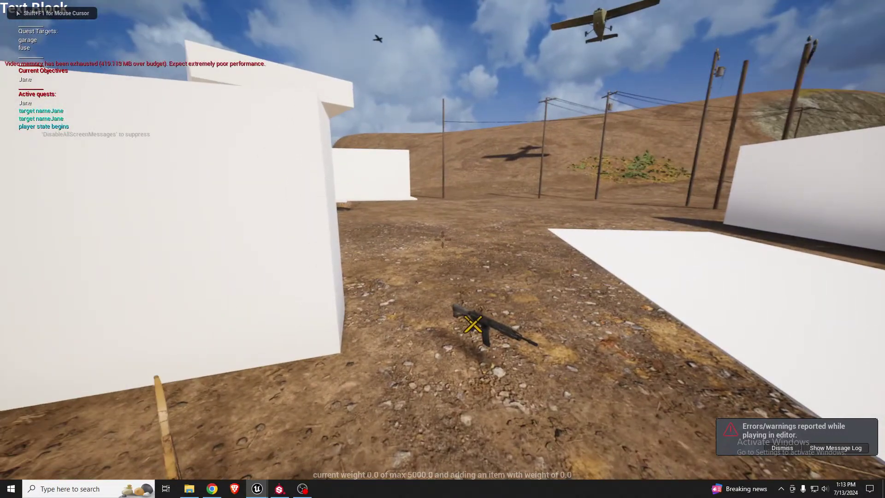
key("w")
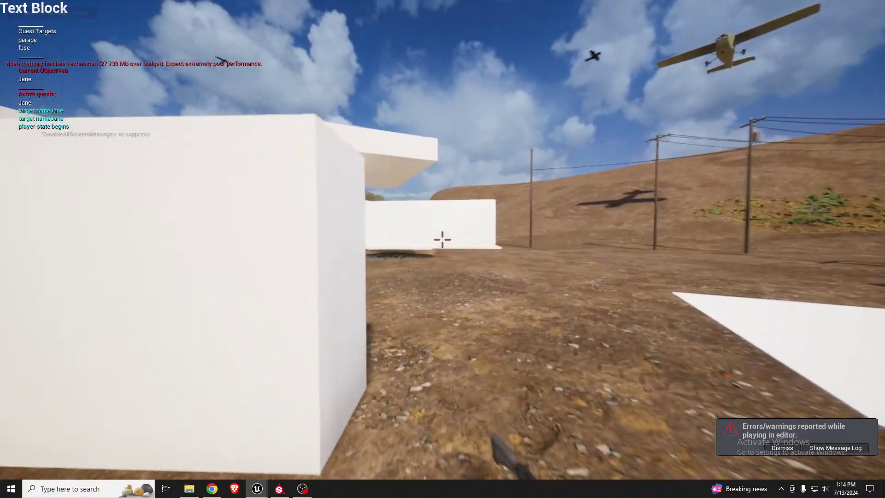
key("g")
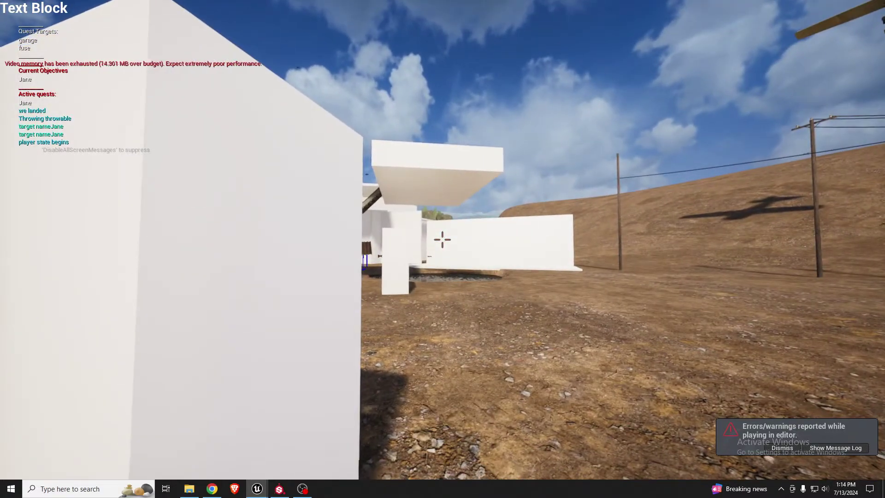
Pick up the bow from the ground beside the white walls and move around the fallen soldier
key("s")
key("w")
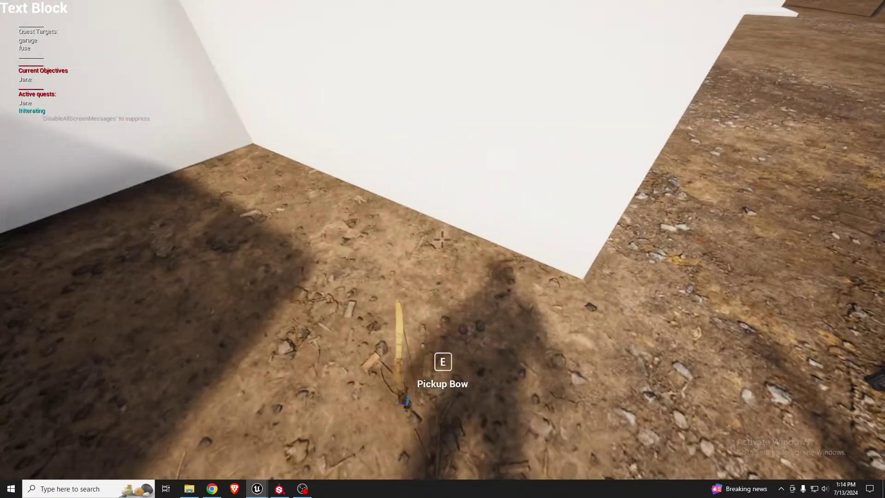
key("e")
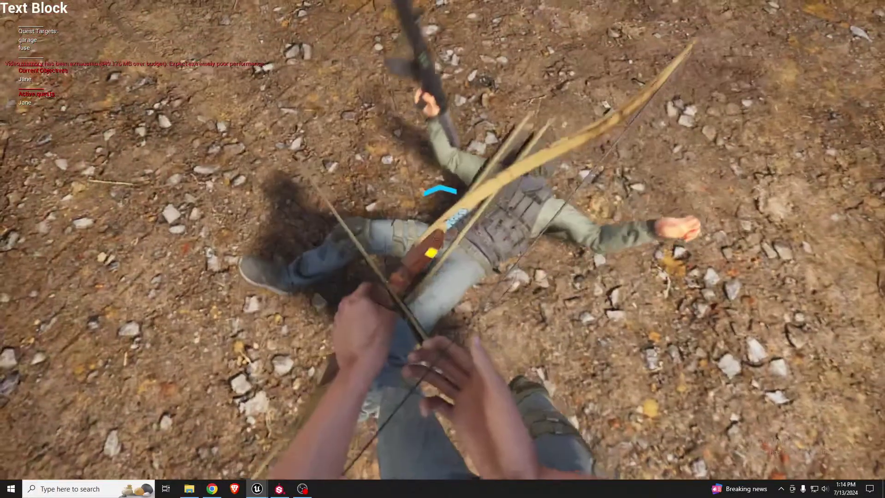
key("s")
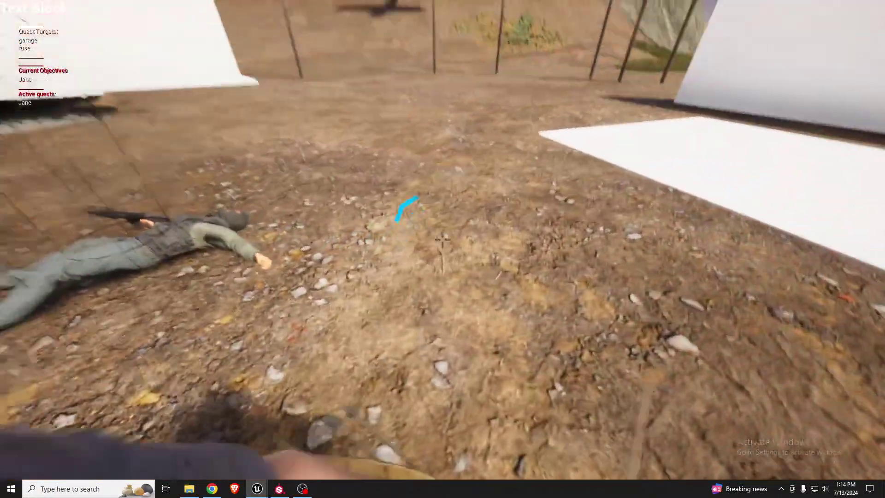
Walk back to the rifle beside the white walls, put the bow away and equip it again from the inventory
key("s")
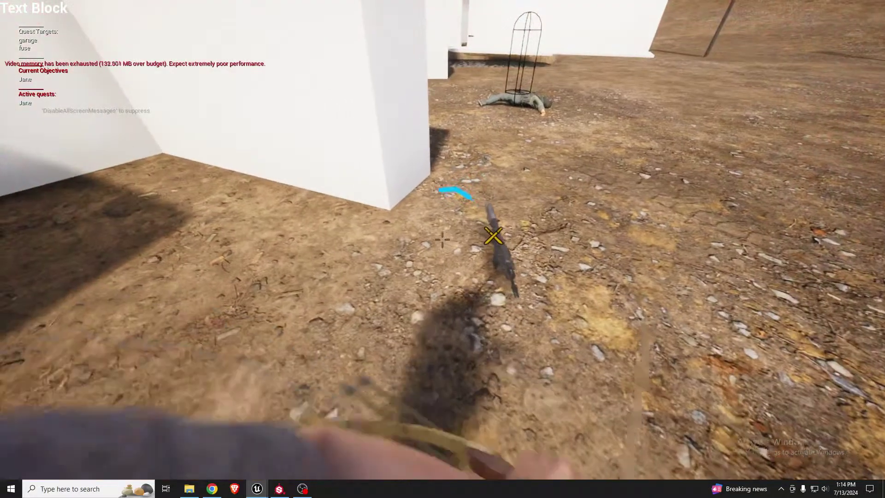
key("w")
key("s")
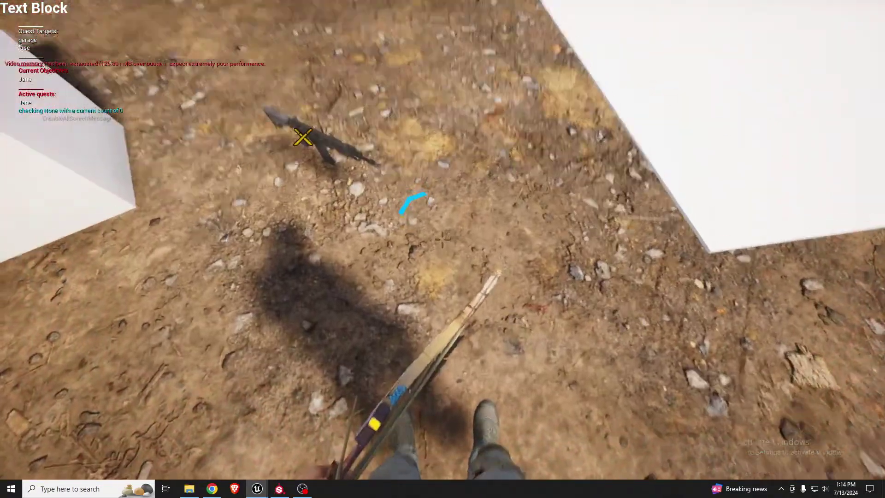
key("g")
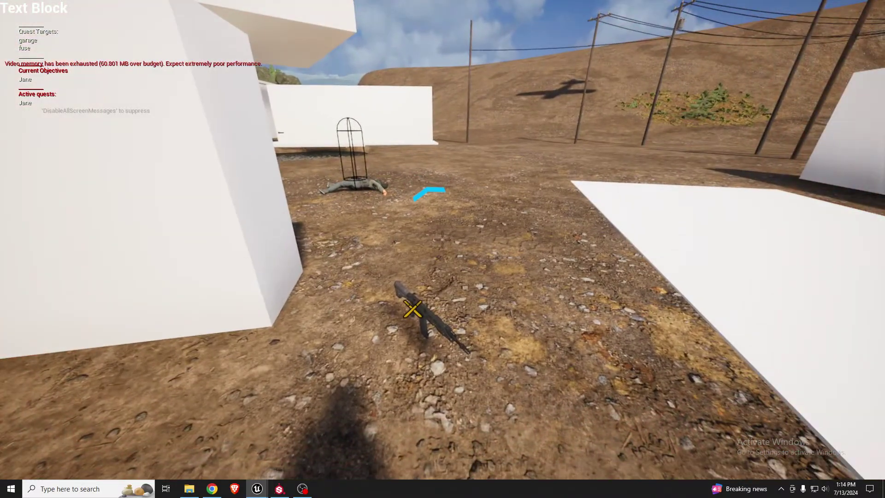
key("2")
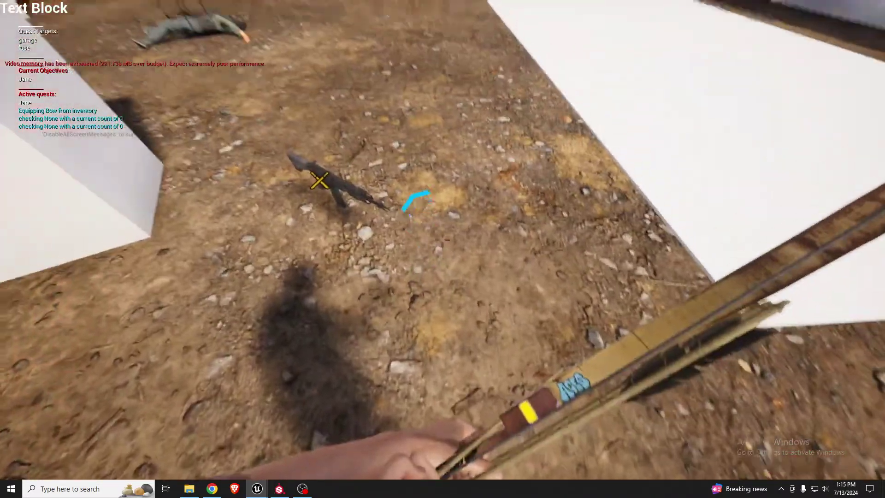
Test entering and leaving aim with the bow repeatedly while looking down at the ground, and try its attack
right_click(442, 240)
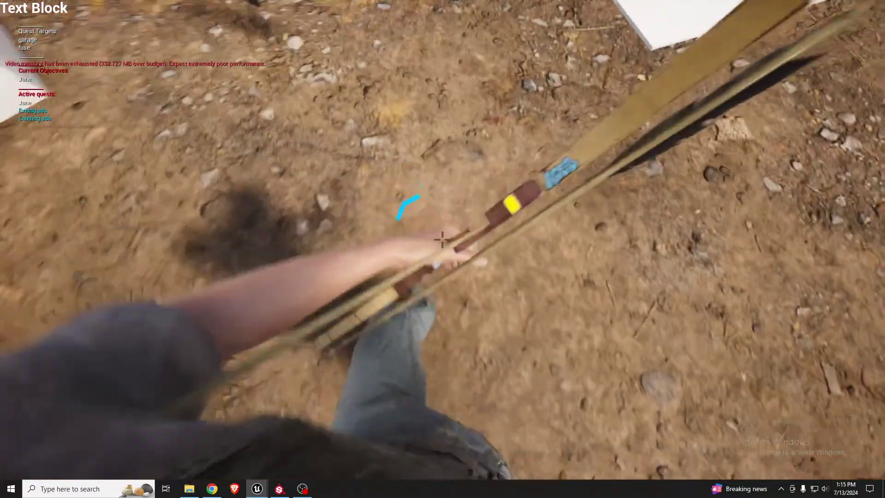
right_click(442, 240)
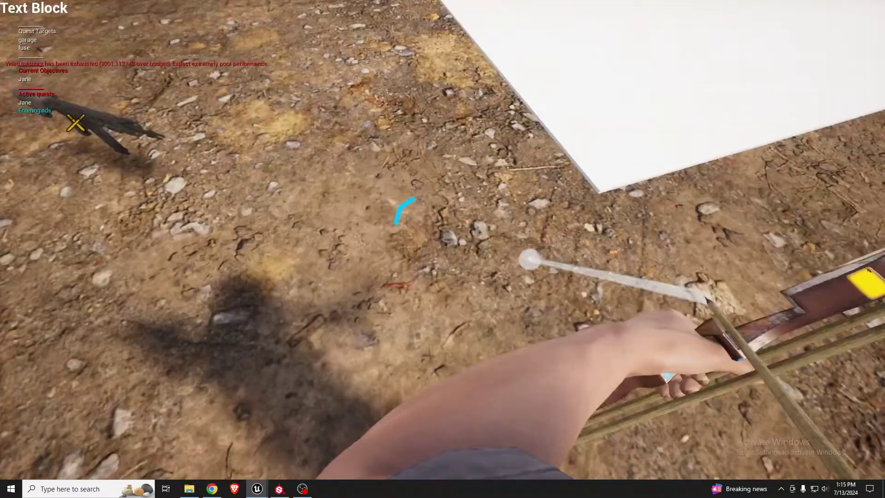
right_click(443, 240)
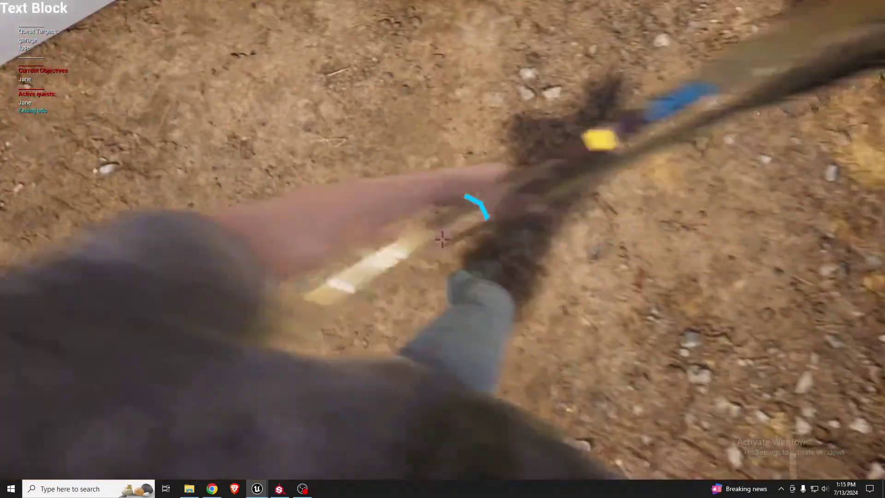
key("v")
key("v")
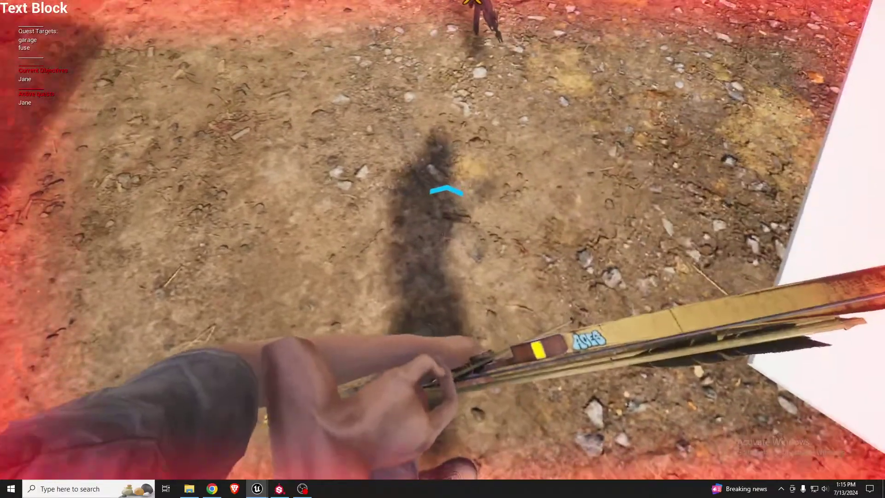
right_click(443, 239)
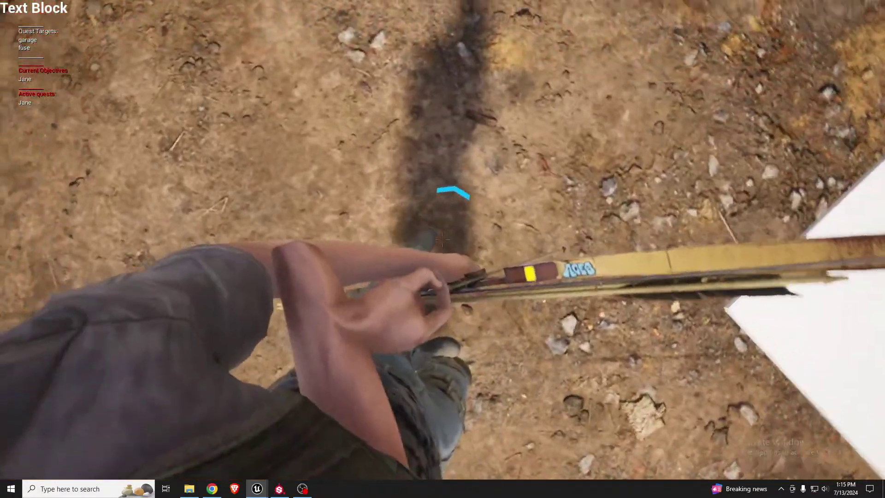
right_click(442, 238)
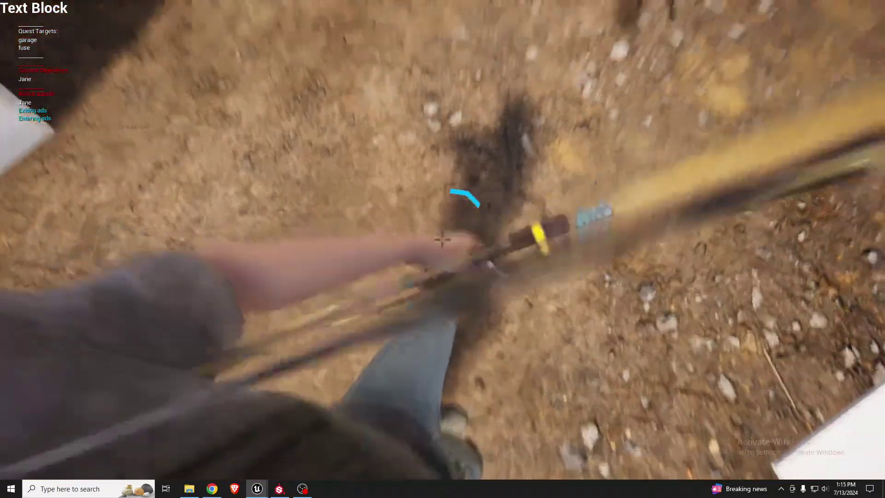
left_click(442, 239)
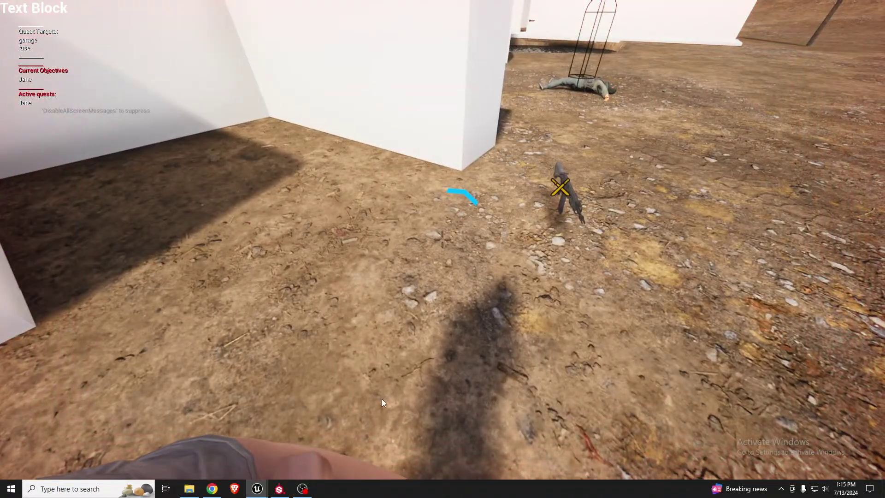
Restart the play session, pick up the bow beside the white wall, equip it and take aim
key("Escape")
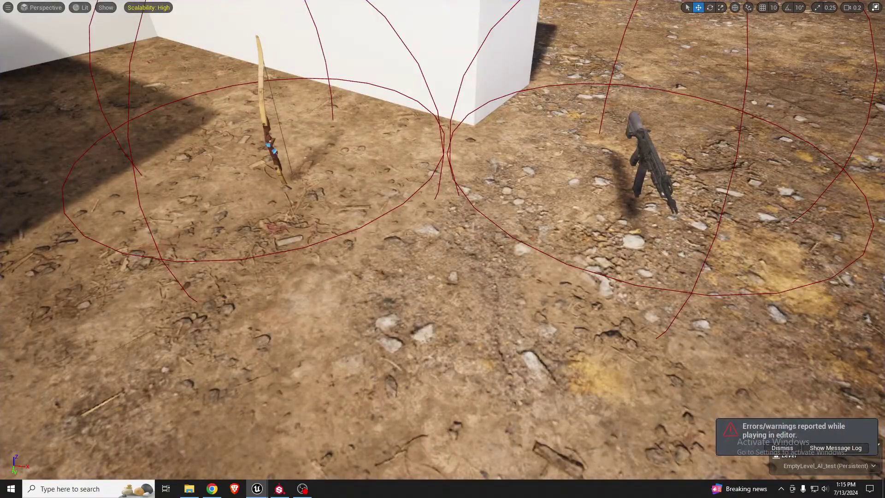
key("alt+p")
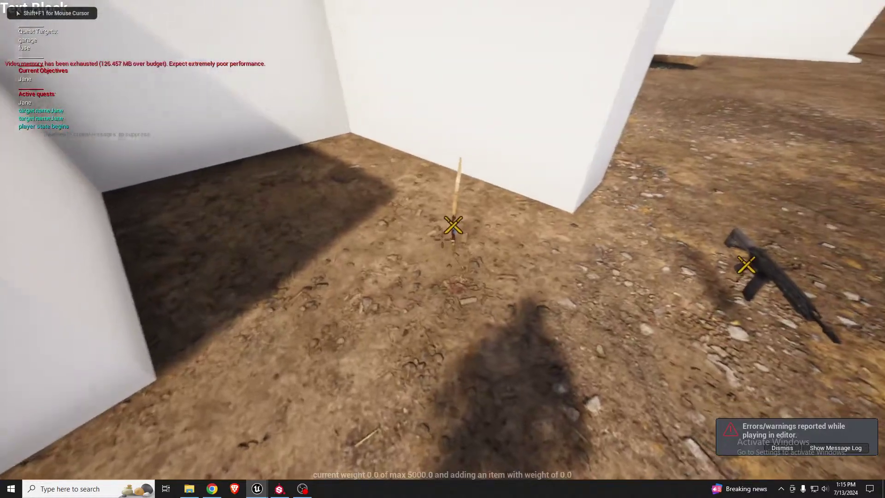
key("e")
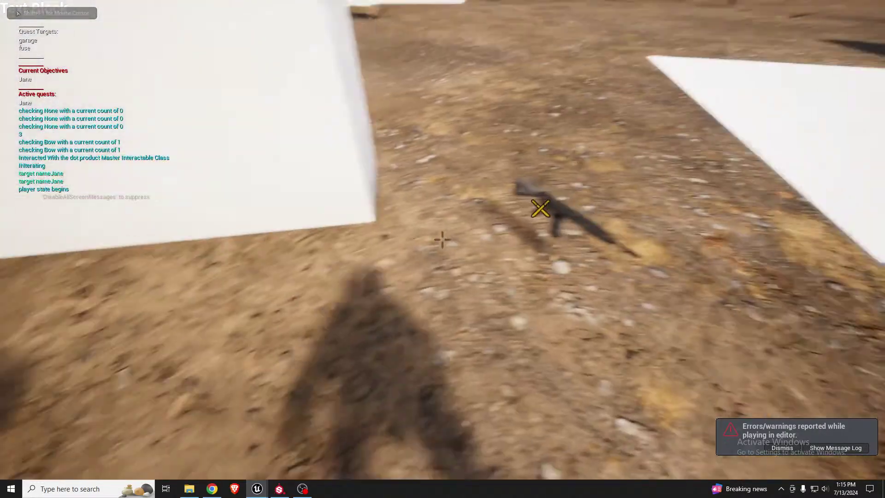
key("1")
right_click(442, 239)
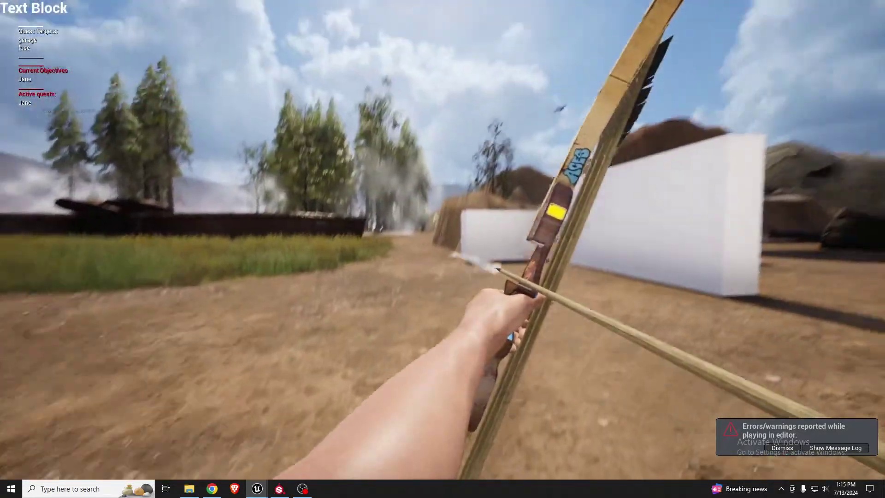
Fire an arrow across the open ground, run forward, draw the bow again to inspect it and end the play session
left_click(442, 240)
key("w")
right_click(442, 239)
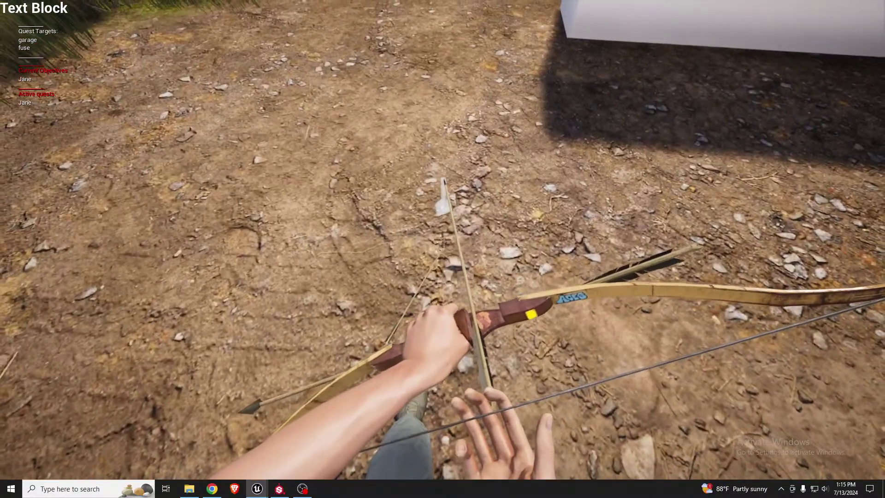
key("Escape")
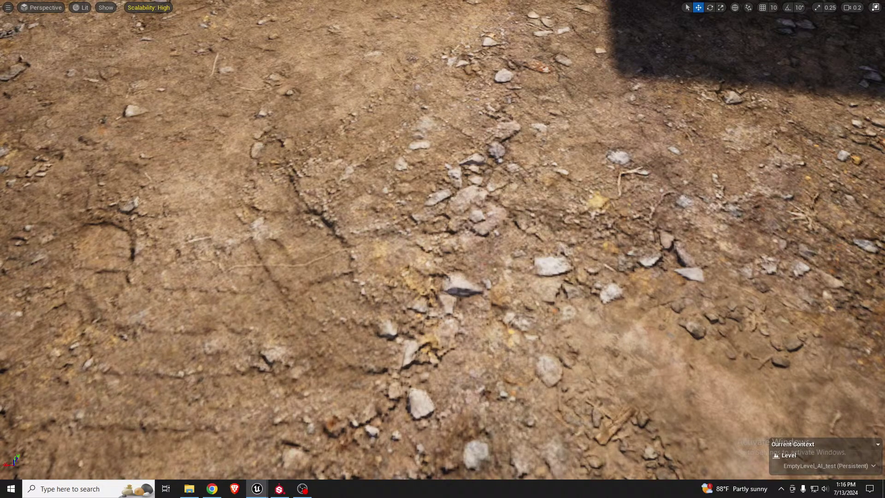
Turn the editor view back toward the white walls and restore the viewport from full screen to the normal layout
key("alt+Tab")
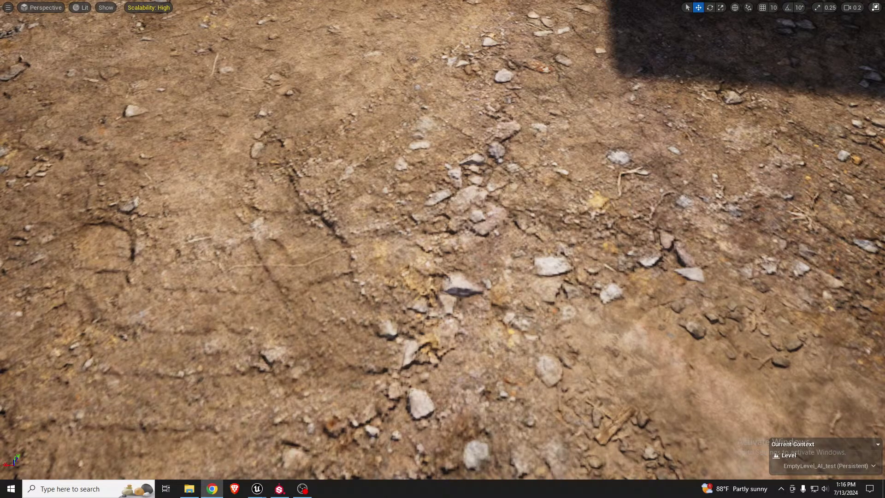
right_click_drag(566, 296, 853, 240)
scroll(812, 253, "up", 3)
right_click_drag(682, 261, 675, 266)
key("F11")
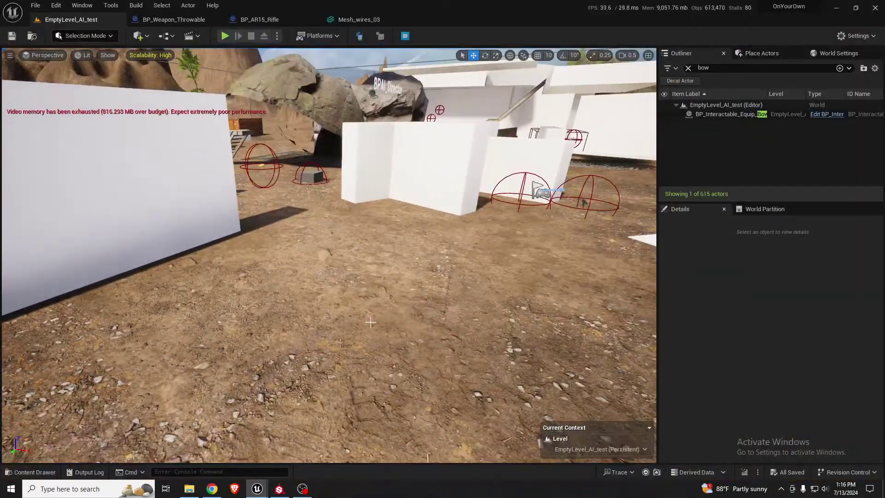
Fly to the player start and view the bow and rifle pickups beside it
right_click_drag(329, 255, 543, 207)
key("w")
key("w")
key("w")
right_click_drag(279, 260, 314, 332)
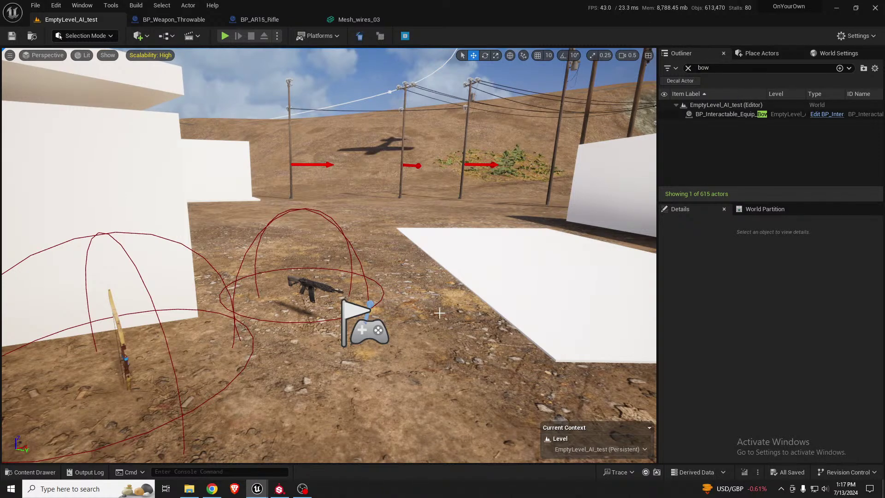
right_click_drag(442, 312, 410, 352)
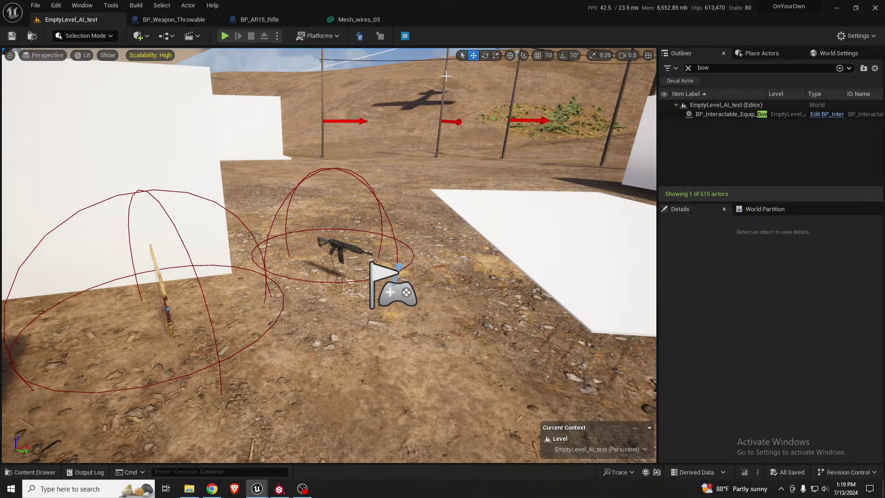
Close the Mesh_wires_03 asset and load the recent level Main_Level
left_click(392, 20)
left_click(36, 6)
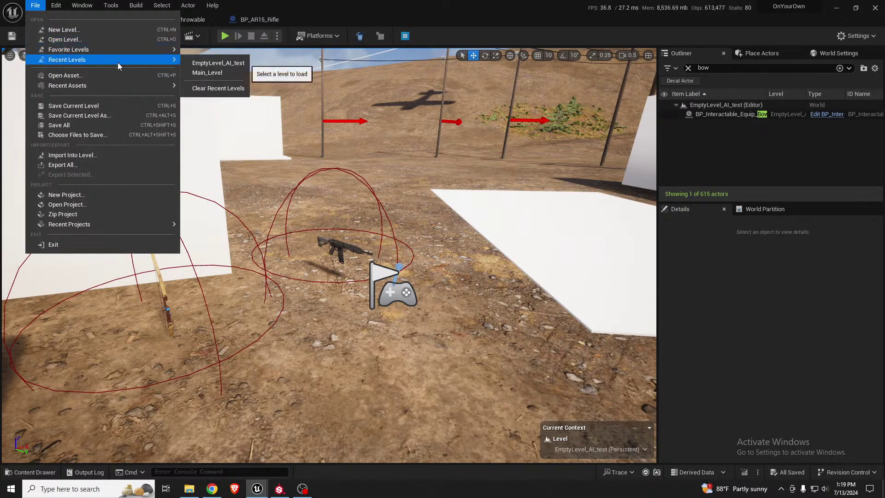
left_click(203, 71)
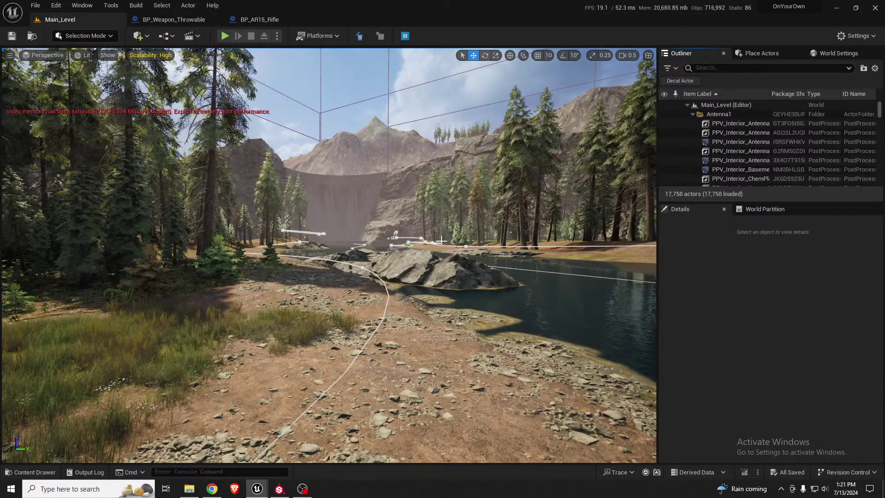
Fly from the lakeshore to the mobile homes in the forest and select the LevelInstance_MobileHome level instance
right_click_drag(441, 241, 464, 263)
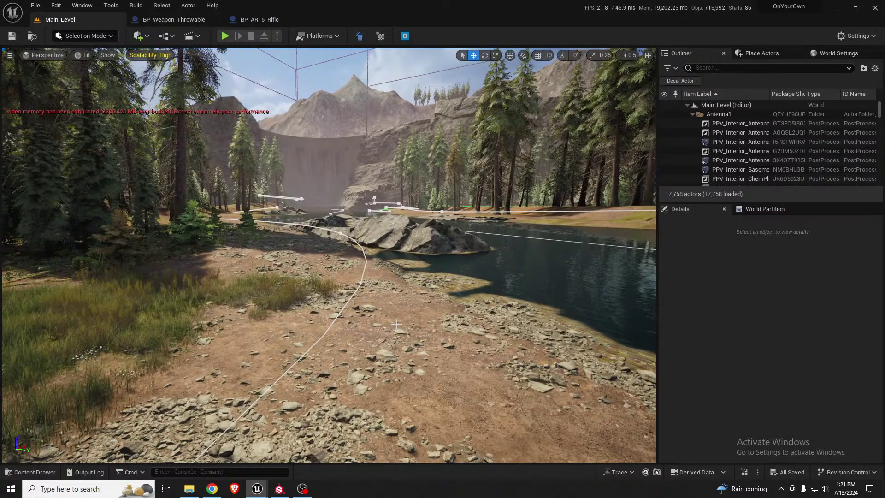
right_click_drag(328, 255, 313, 306)
right_click_drag(329, 255, 620, 205)
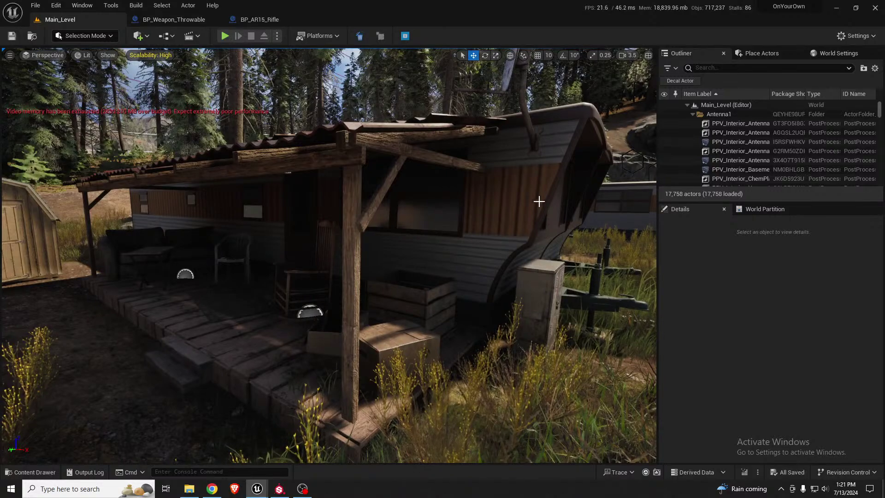
left_click(537, 206)
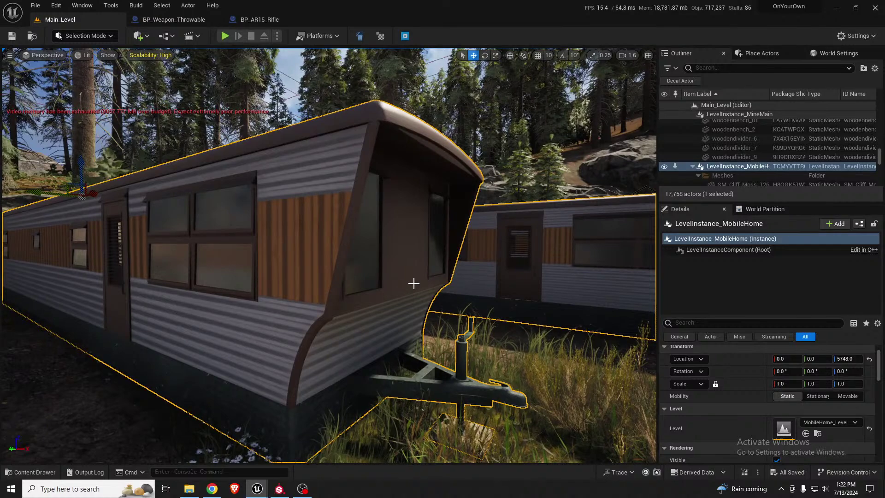
Examine the selected mobile home's siding, windows, trim and tow hitch from several distances and angles
mouse_move(390, 291)
middle_mouse_down()
mouse_move(392, 212)
mouse_move(385, 274)
middle_mouse_up()
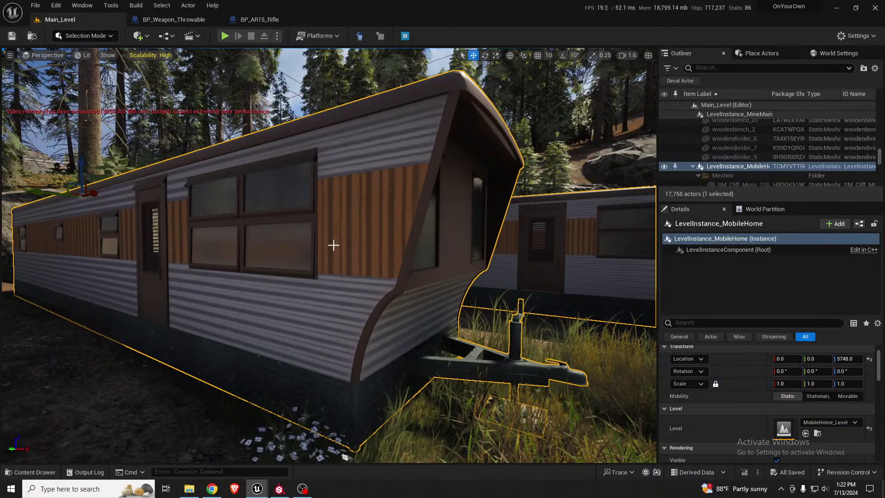
key("w")
right_click_drag(337, 259, 337, 281)
key("s")
left_click_drag(337, 241, 337, 305)
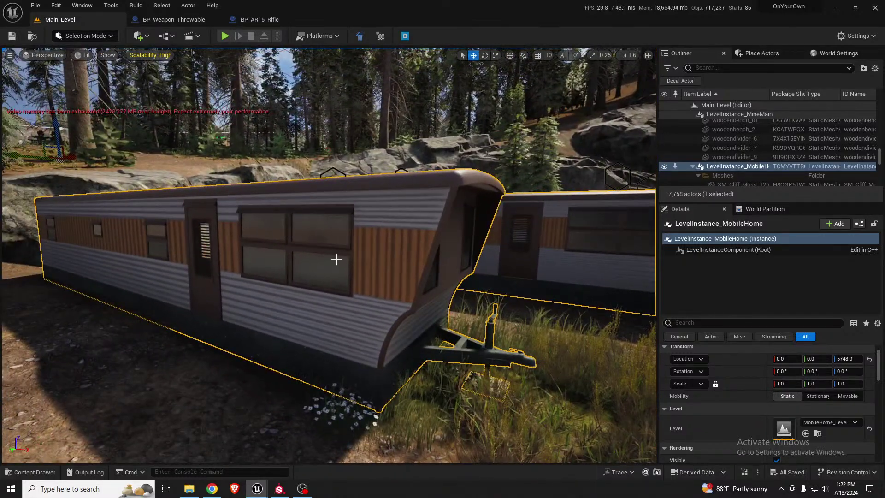
middle_click_drag(341, 255, 369, 281)
right_click_drag(342, 255, 342, 228)
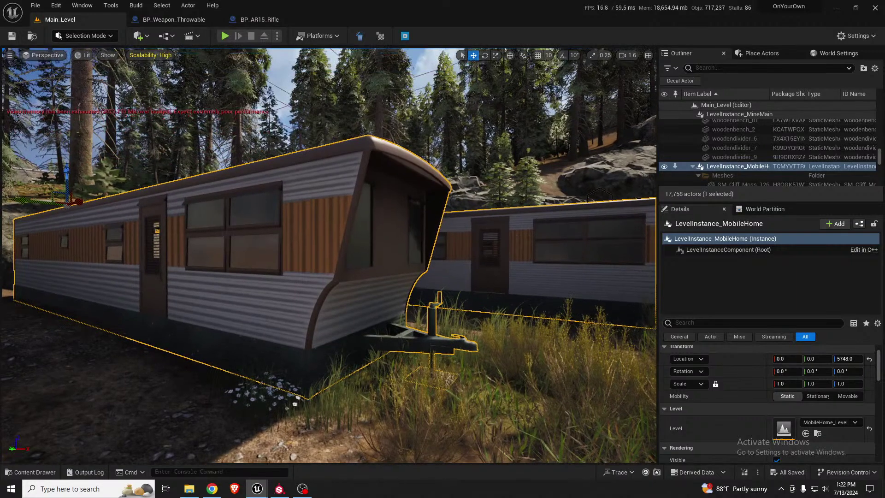
key("w")
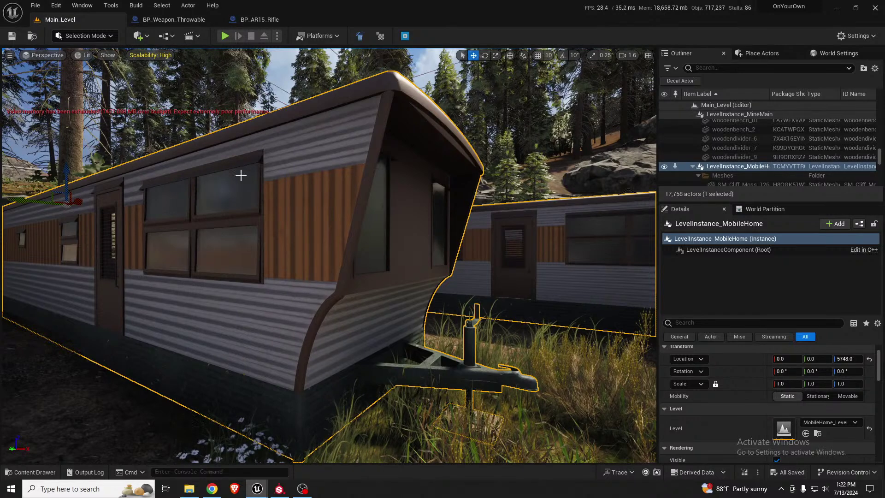
Switch to the trimsV2 project in Substance Painter, move the shelf aside, inspect the trim strips from another angle and return to Unreal Editor
left_click(279, 487)
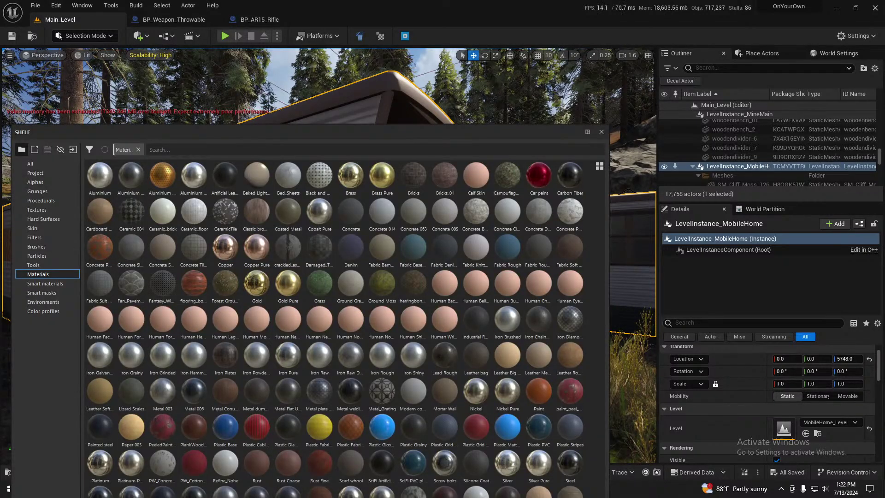
mouse_move(1, 83)
left_mouse_down()
mouse_move(162, 83)
mouse_move(450, 1)
left_mouse_up()
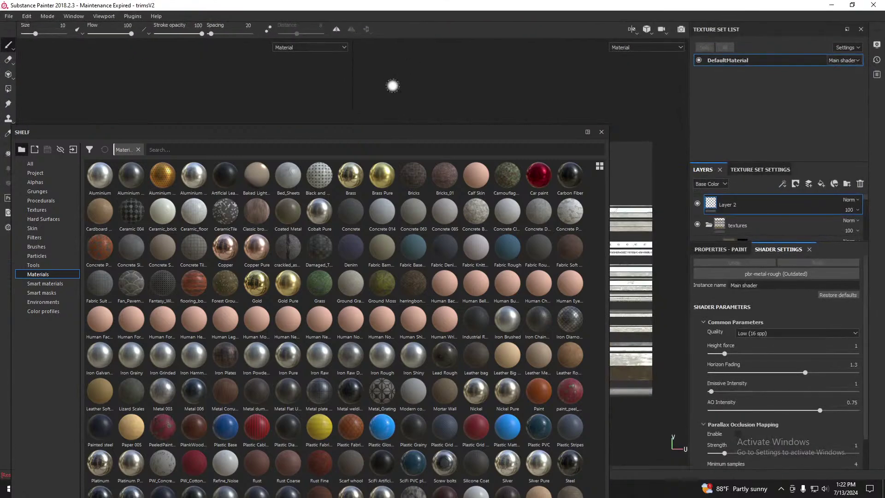
left_click_drag(376, 135, 0, 193)
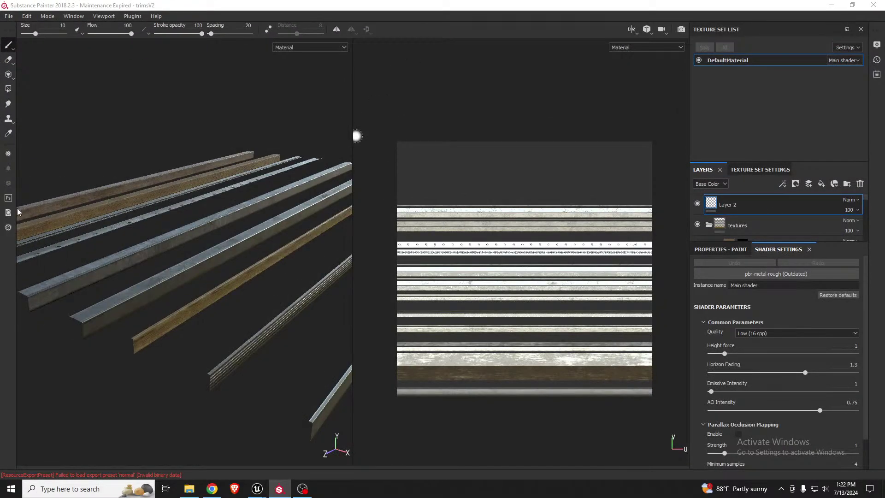
mouse_move(217, 260)
left_mouse_down("alt")
mouse_move(249, 292)
mouse_move(188, 263)
mouse_move(330, 272)
mouse_move(338, 257)
mouse_move(190, 251)
mouse_move(158, 271)
mouse_move(170, 309)
mouse_move(296, 263)
left_mouse_up("alt")
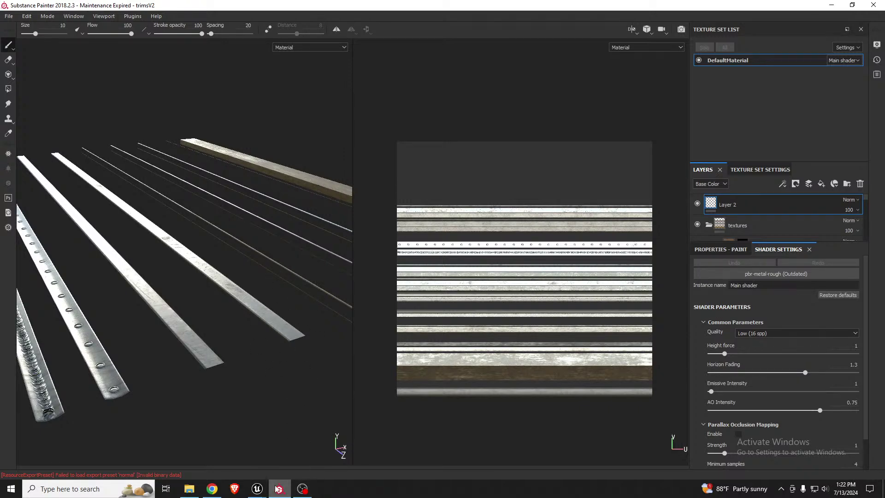
mouse_move(257, 490)
left_click(292, 455)
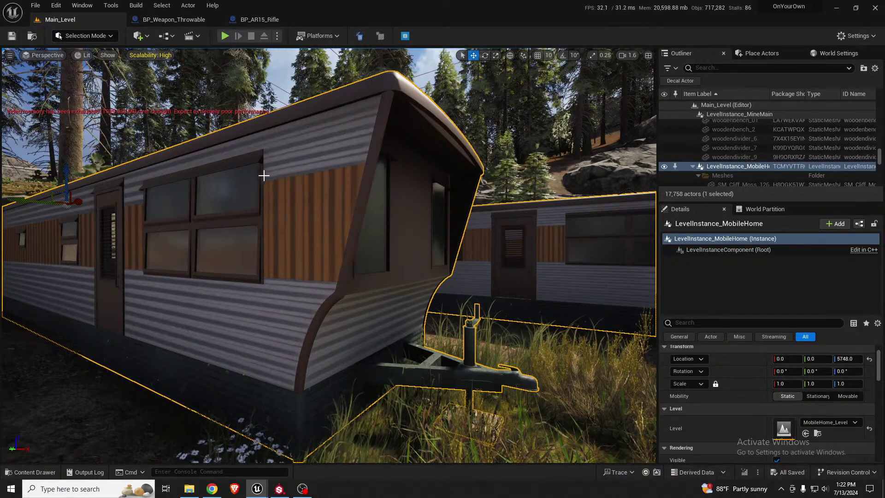
Examine the mobile home's corrugated siding and windows up close, then the neighbouring homes and the curved front trim
key("w")
mouse_move(298, 210)
right_mouse_down()
mouse_move(287, 167)
mouse_move(272, 194)
mouse_move(298, 210)
right_mouse_up()
scroll(298, 210, "down", 2)
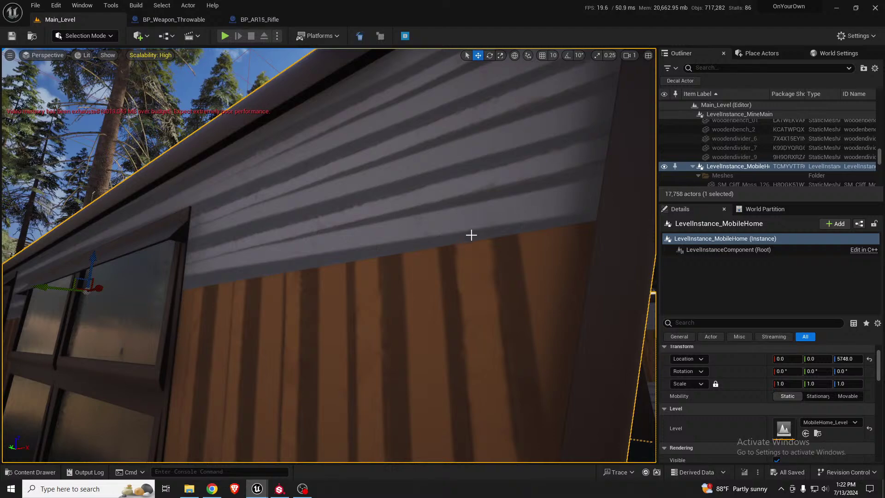
key("a")
right_click_drag(350, 257, 396, 276)
right_click_drag(289, 154, 289, 155)
right_click_drag(322, 189, 321, 189)
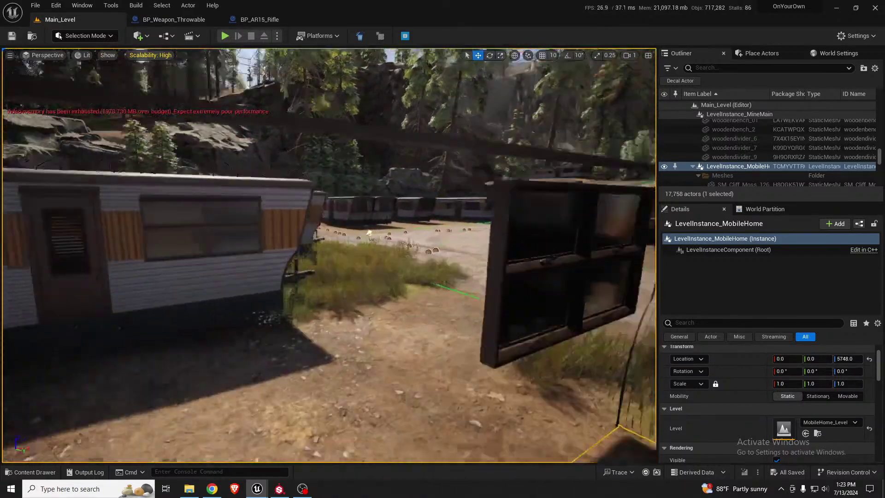
right_click_drag(368, 233, 369, 233)
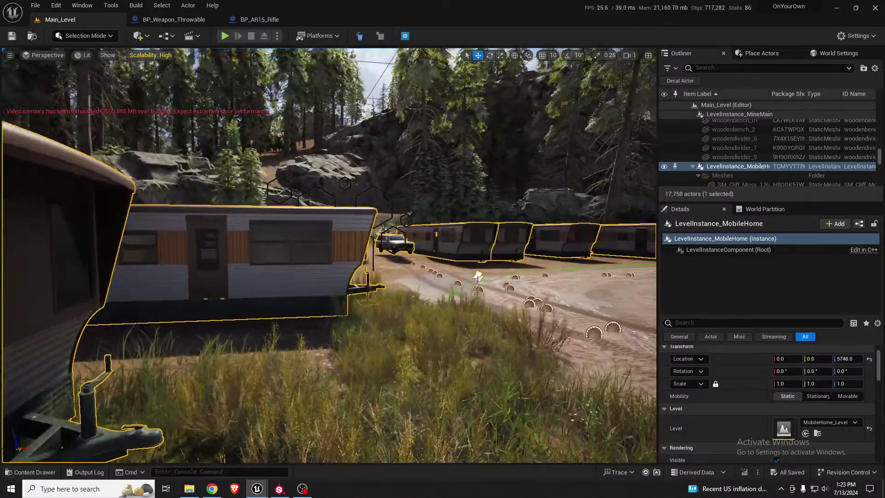
right_click_drag(477, 276, 477, 275)
right_click_drag(317, 189, 318, 190)
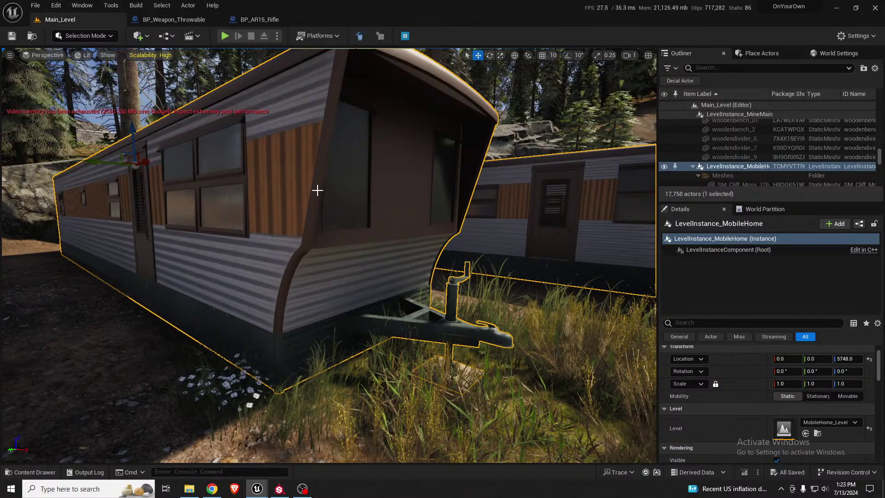
right_click_drag(317, 190, 317, 190)
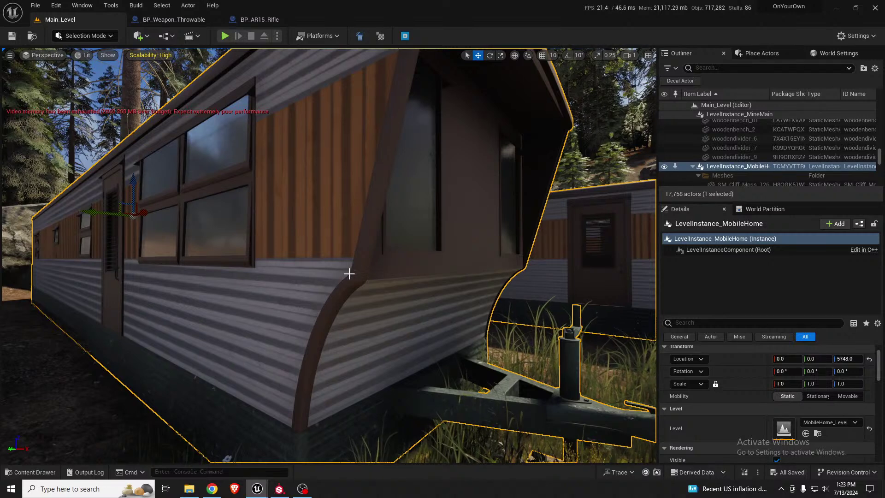
Switch to Substance Painter, inspect the trimsV2 trim strips from opposite sides and return to the Unreal Editor level
left_click(278, 490)
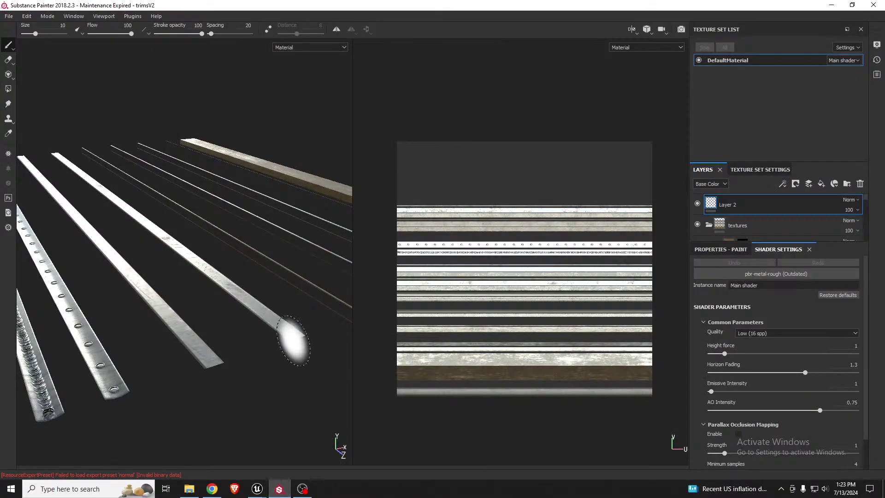
mouse_move(158, 322)
left_mouse_down("alt")
mouse_move(154, 341)
mouse_move(73, 318)
left_mouse_up("alt")
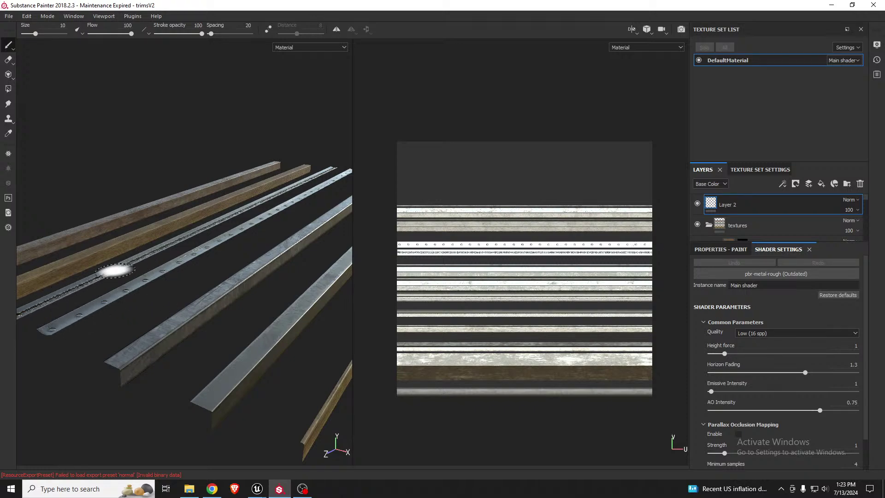
left_click_drag(147, 295, 173, 344, "alt")
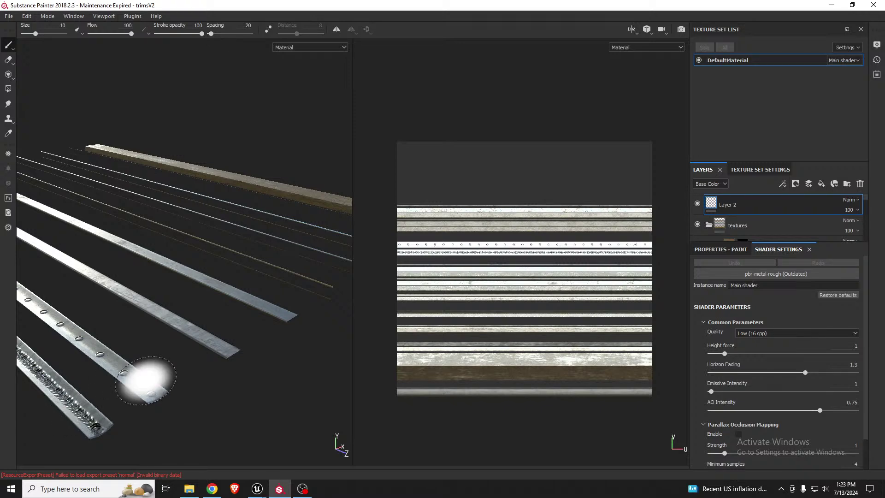
left_click(257, 489)
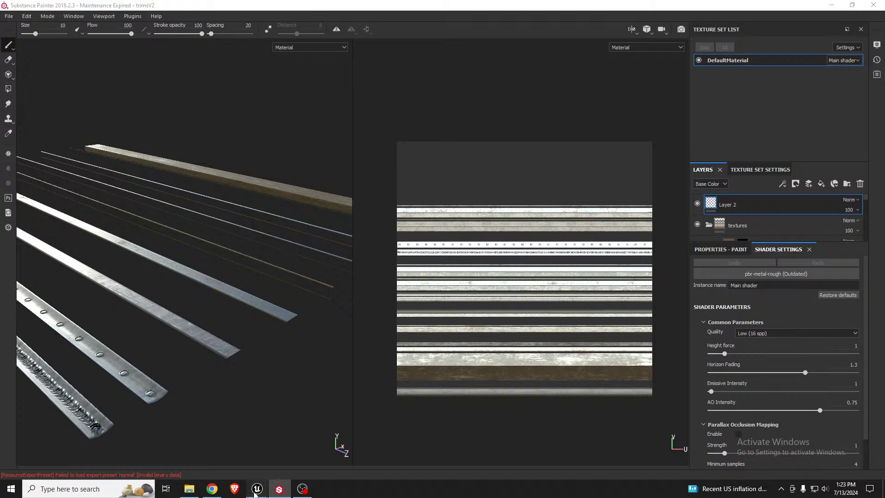
left_click(259, 459)
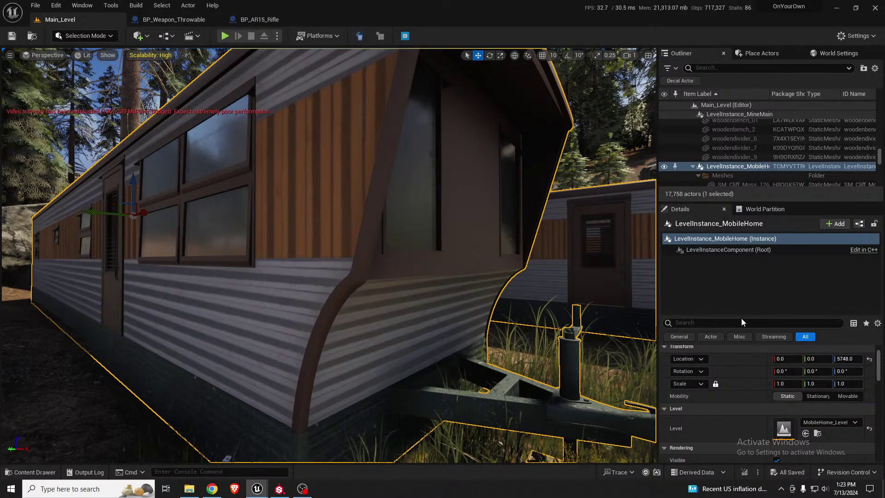
Open the LevelInstance_MobileHome level instance for editing and select the front mobile home's wall mesh
scroll(765, 359, "down", 5)
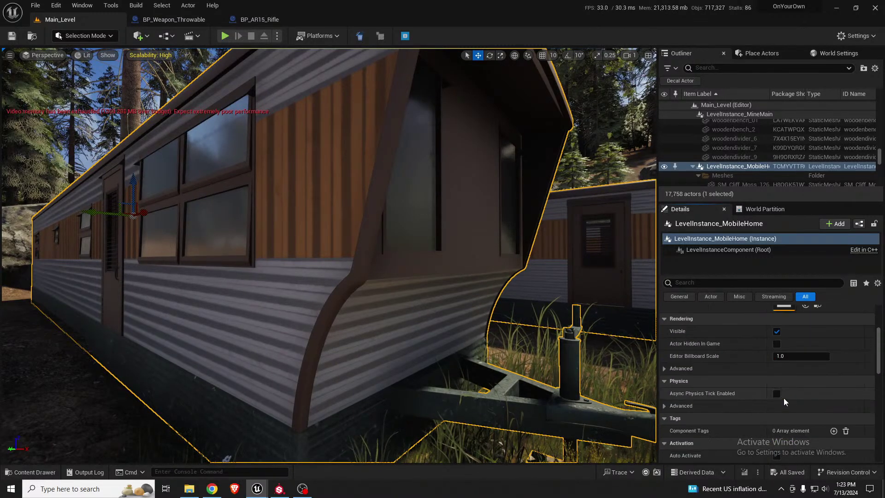
scroll(784, 396, "down", 2)
scroll(783, 397, "up", 7)
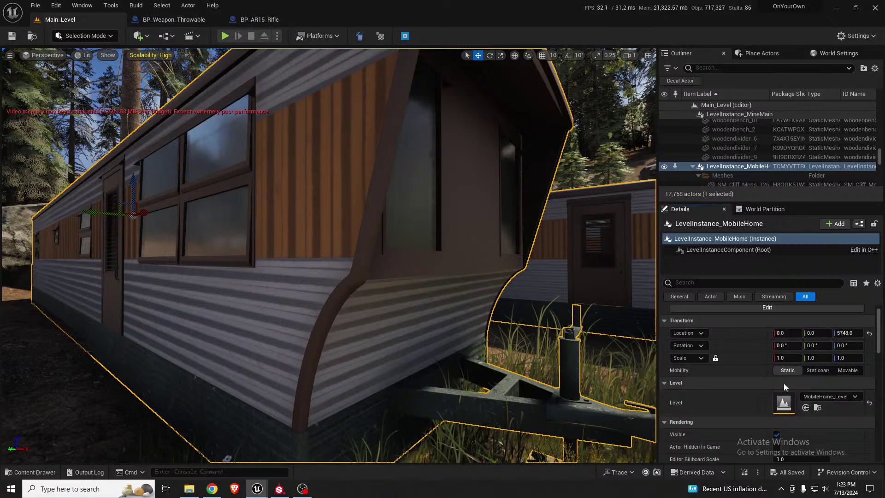
left_click(766, 307)
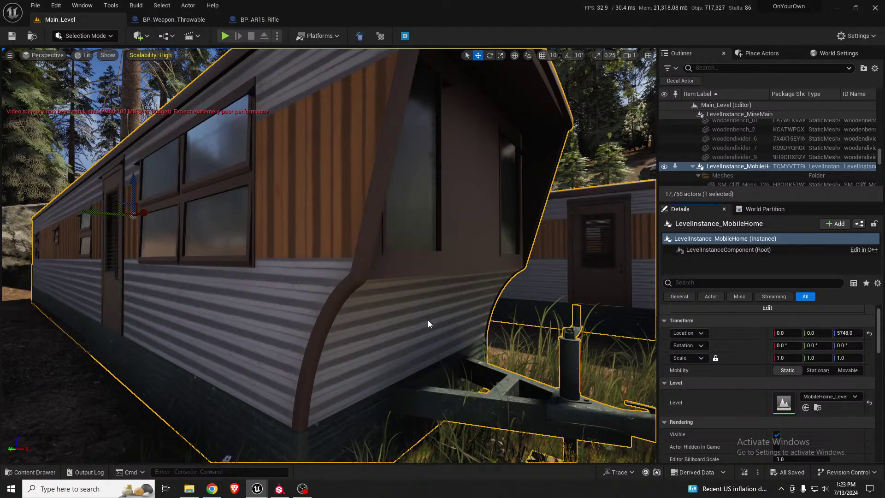
left_click(348, 329)
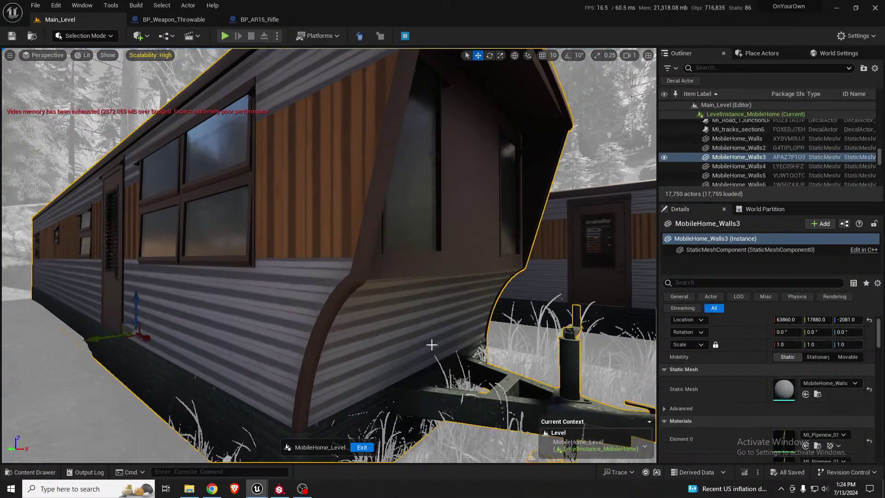
Review the materials assigned to the MobileHome_Walls3 mesh's element slots
scroll(828, 390, "down", 2)
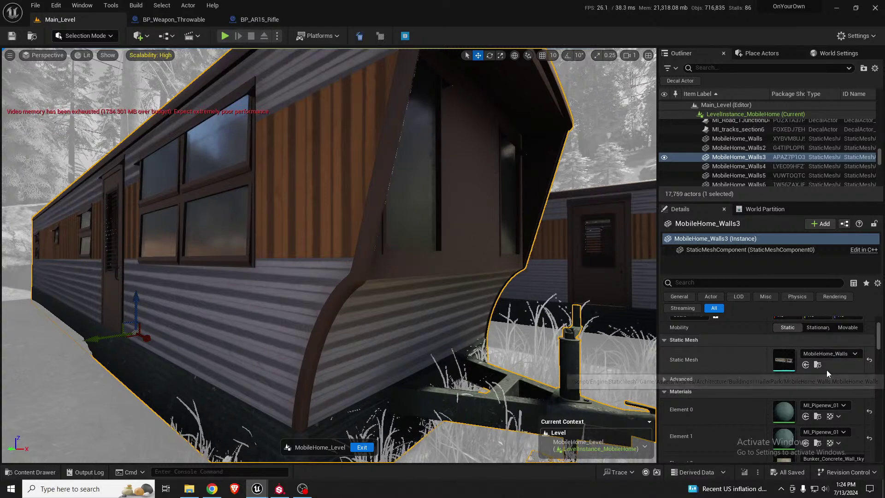
scroll(849, 370, "down", 4)
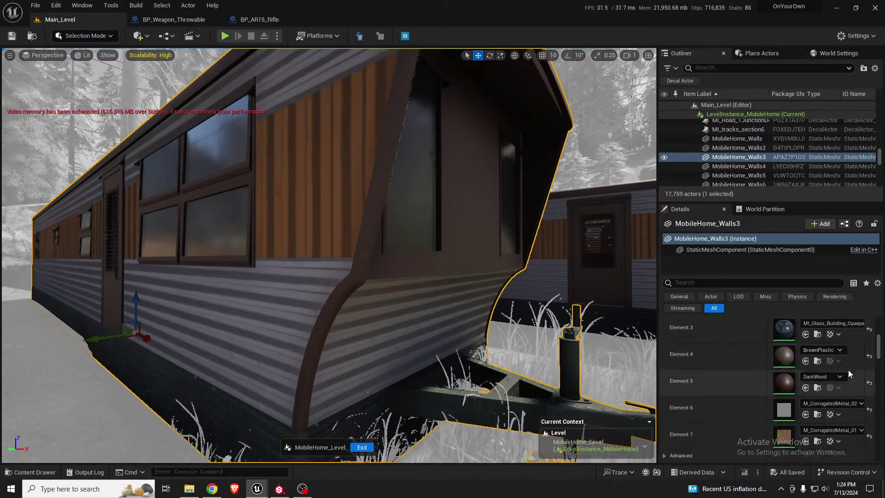
scroll(840, 383, "up", 2)
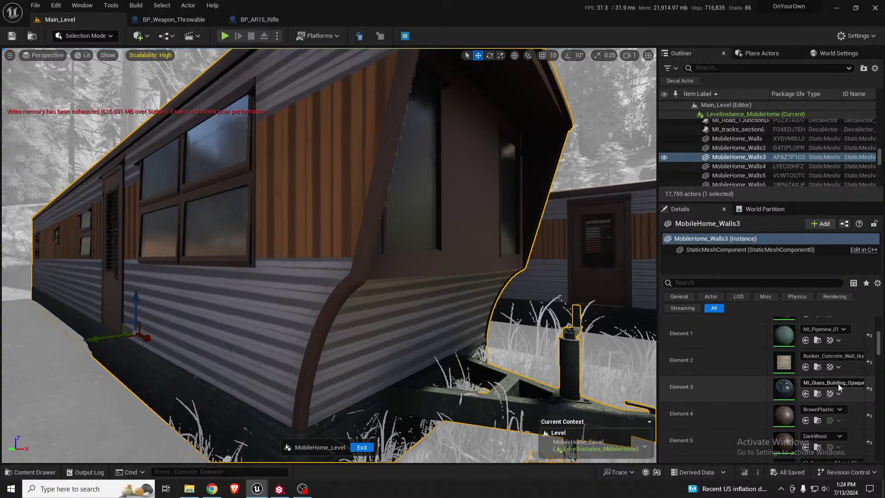
scroll(838, 383, "up", 1)
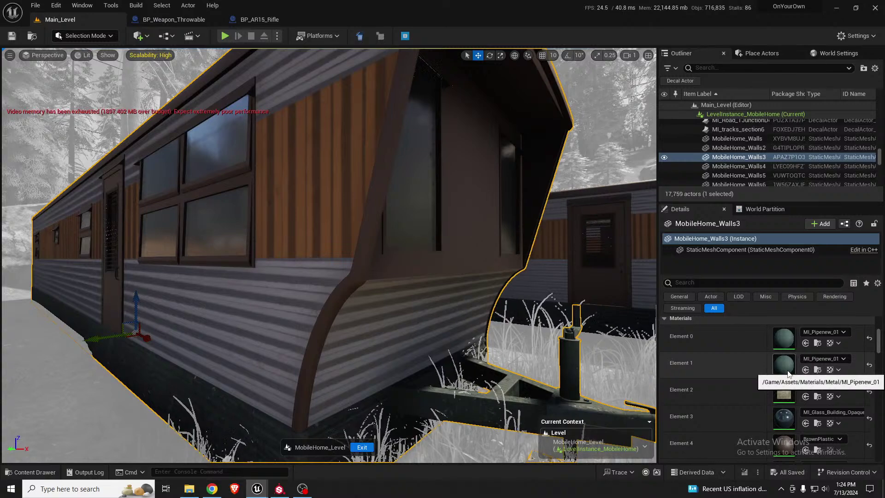
Export the MobileHome_Walls static mesh to G:/OYO/MobileHome_Walls.FBX with Collision and Export Morph Targets turned off
scroll(771, 375, "up", 2)
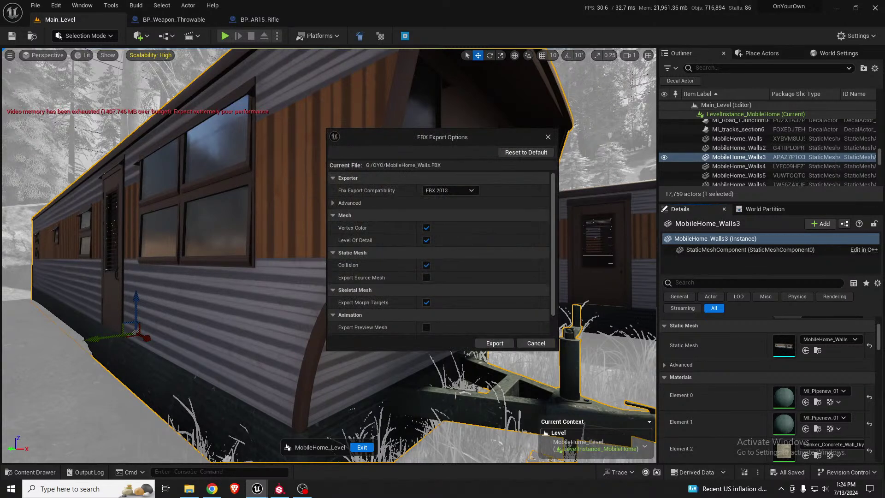
left_click(426, 303)
left_click(426, 265)
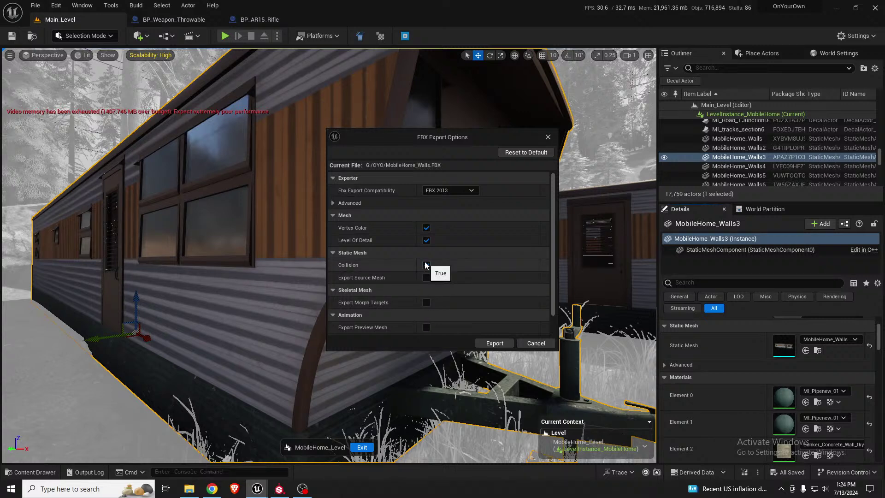
left_click(492, 343)
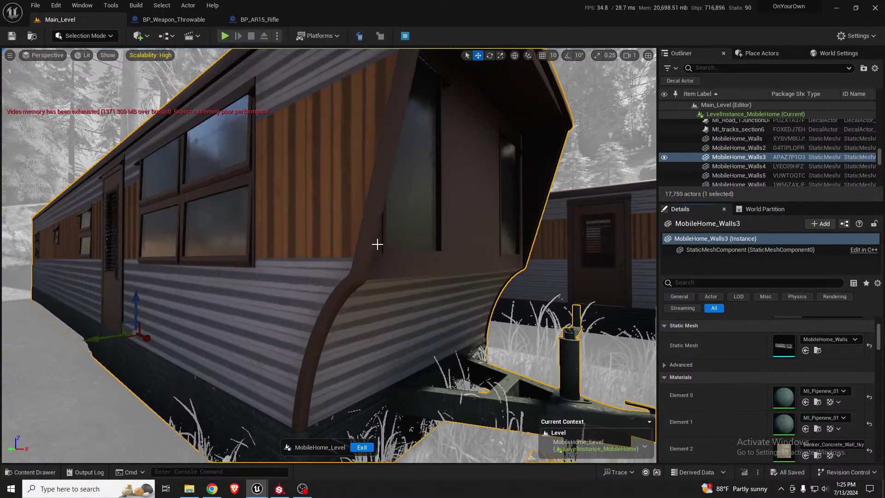
Shrink the Unreal Editor and Substance Painter windows to reach the desktop, launch Blender 2.79 and dismiss its splash screen
double_click(351, 6)
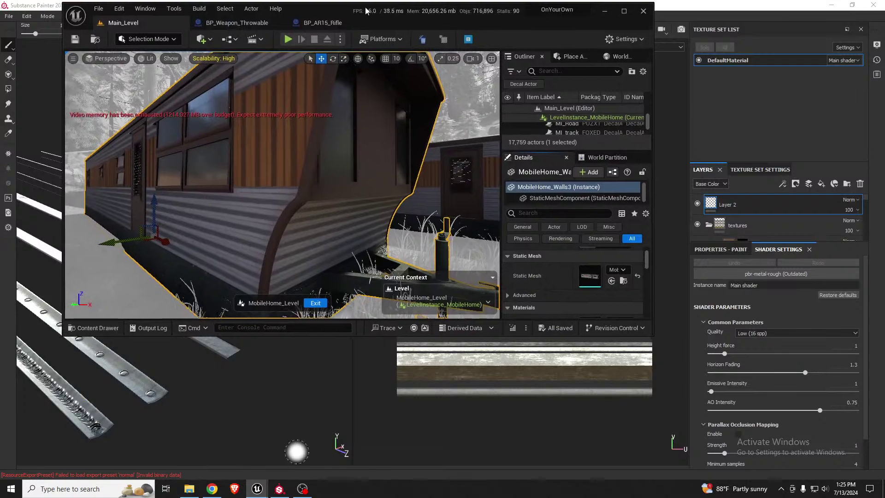
left_click(682, 13)
double_click(682, 10)
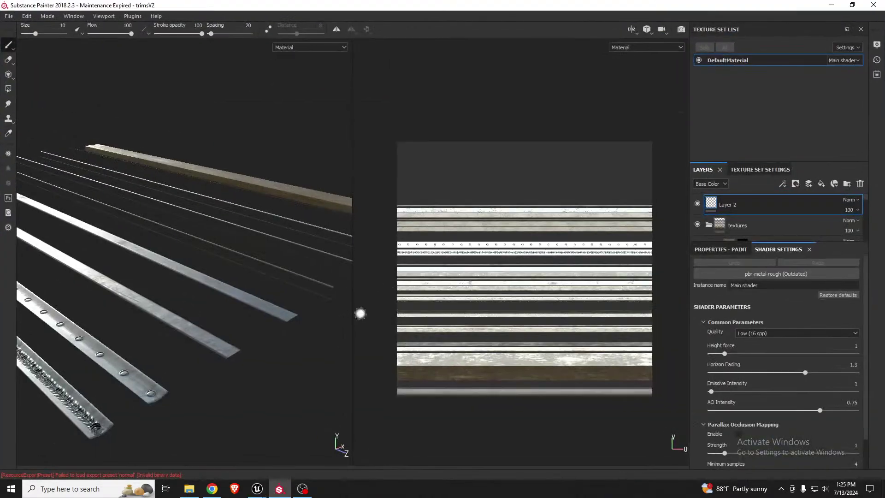
double_click(303, 10)
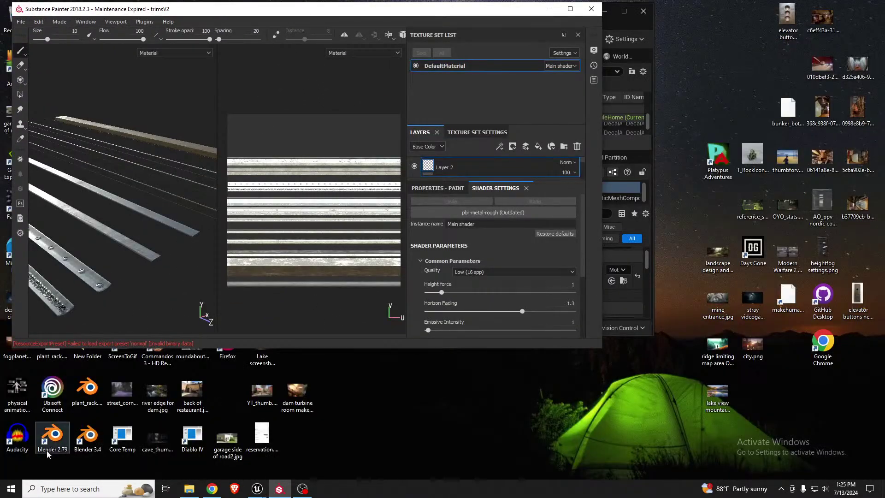
double_click(52, 436)
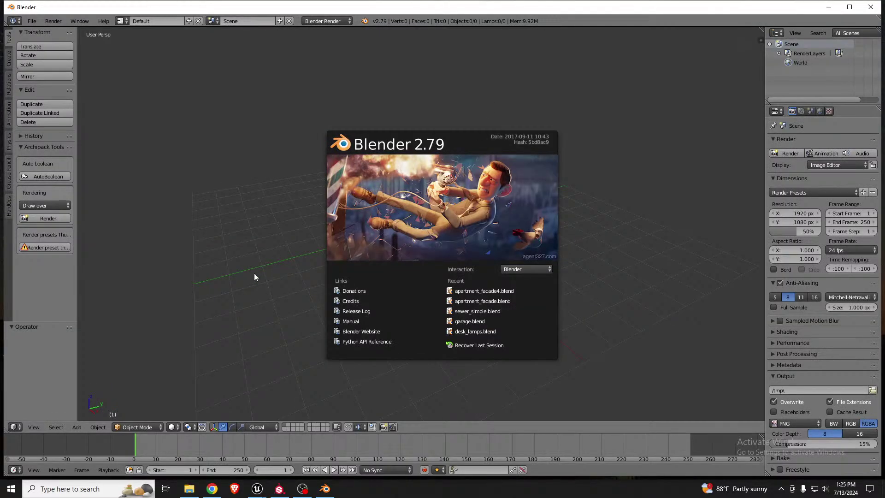
left_click(254, 276)
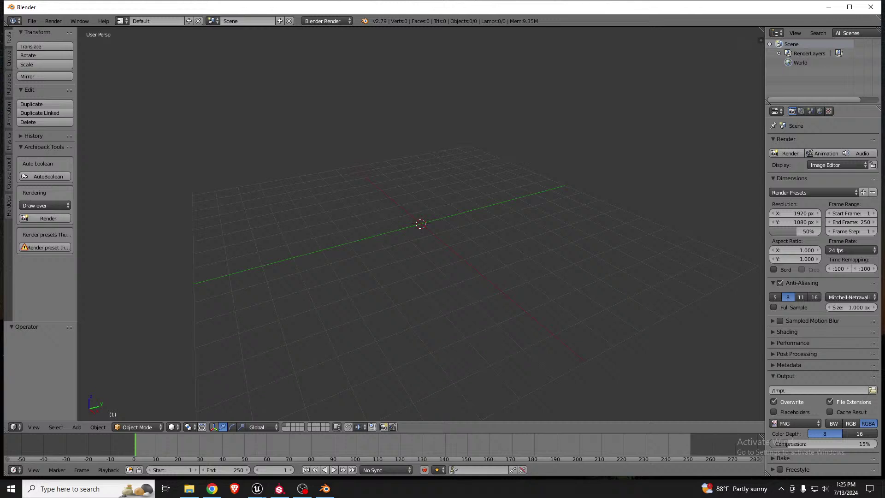
Import MobileHome_Walls.FBX from G:\OYO\ into the empty scene, listing the folder's files by modification time
left_click(189, 488)
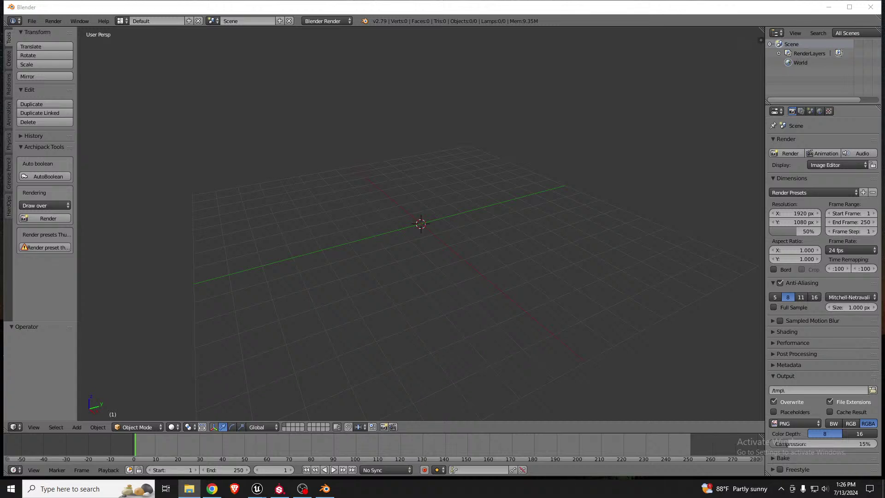
left_click(32, 20)
mouse_move(53, 21)
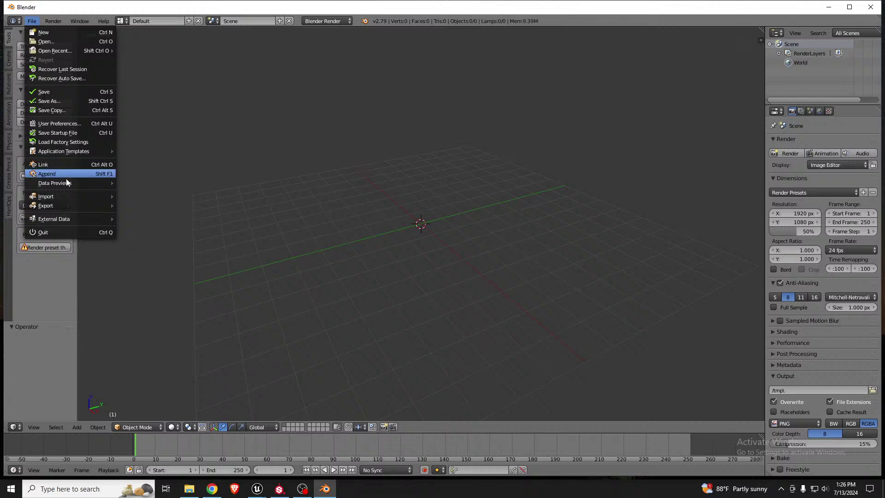
mouse_move(78, 196)
left_click(157, 224)
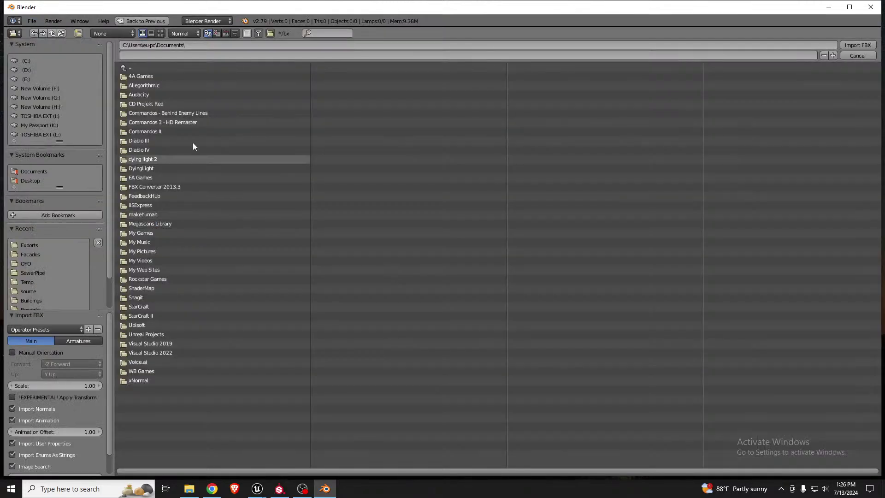
left_click(197, 46)
type("G:\\OYO\\")
key("Return")
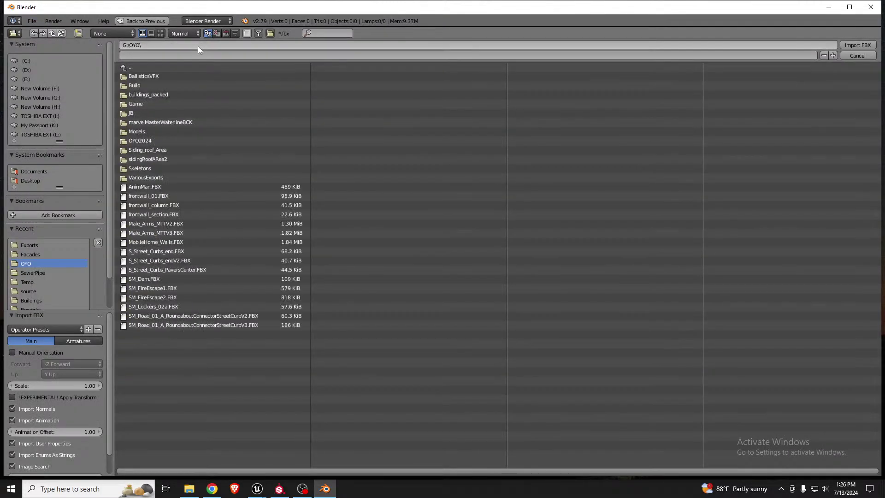
left_click(225, 33)
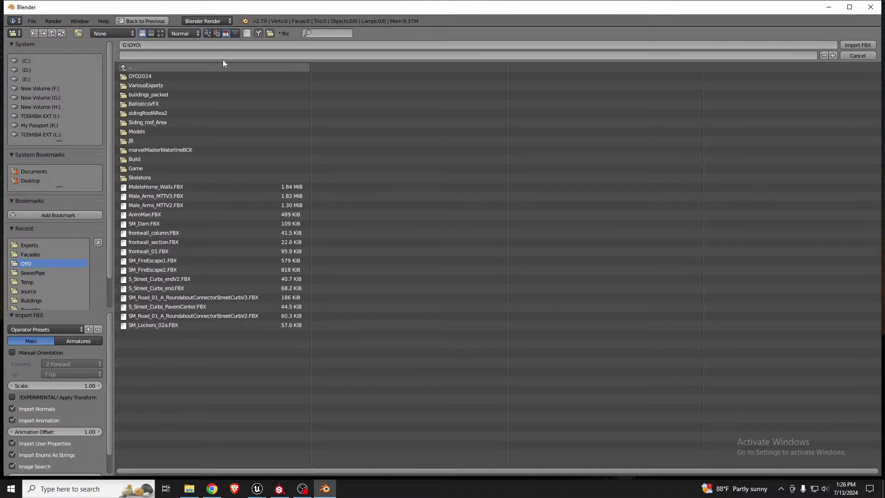
double_click(164, 187)
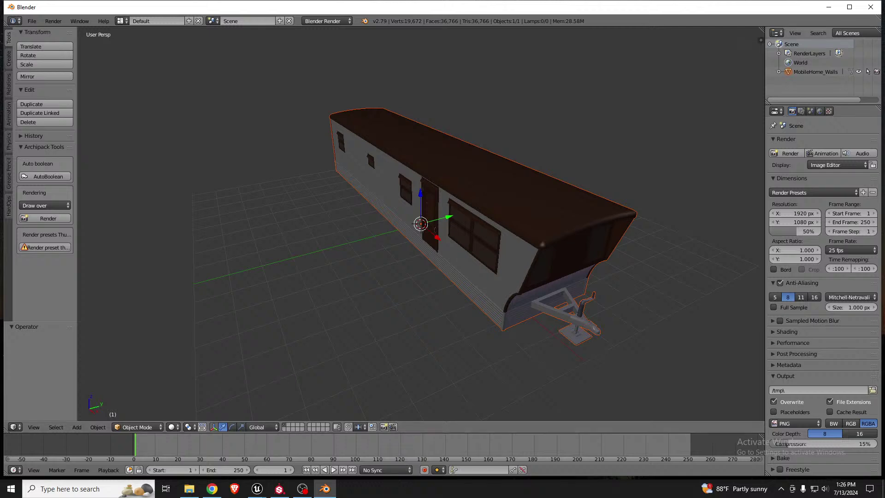
View the imported mobile home's door and window side from a lower angle
key("alt+Tab")
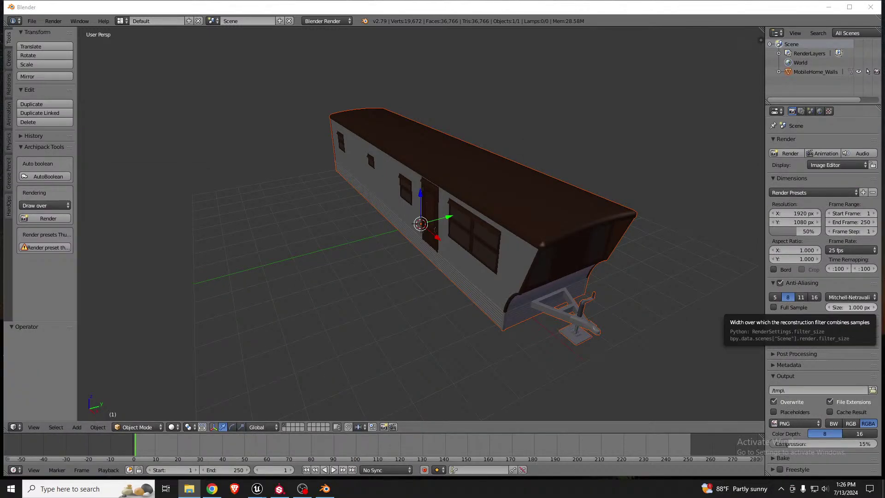
middle_click_drag(496, 237, 498, 210)
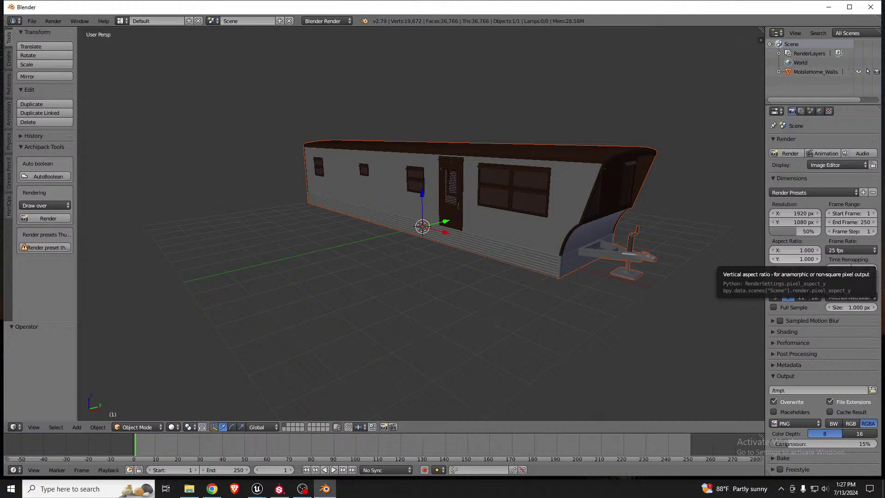
scroll(536, 219, "up", 6)
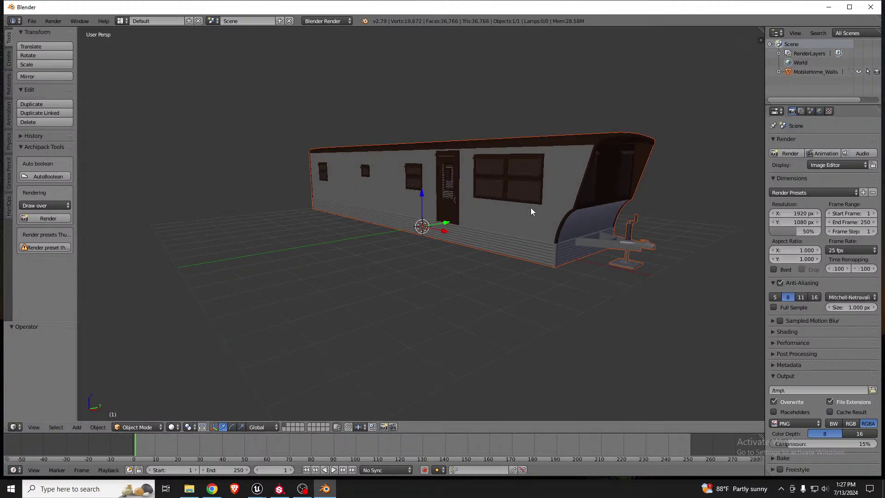
Examine the imported mobile home from its front corner, checking its mesh wireframe in Edit Mode
mouse_move(415, 196)
middle_mouse_down()
mouse_move(554, 198)
mouse_move(415, 206)
middle_mouse_up()
scroll(415, 209, "down", 5)
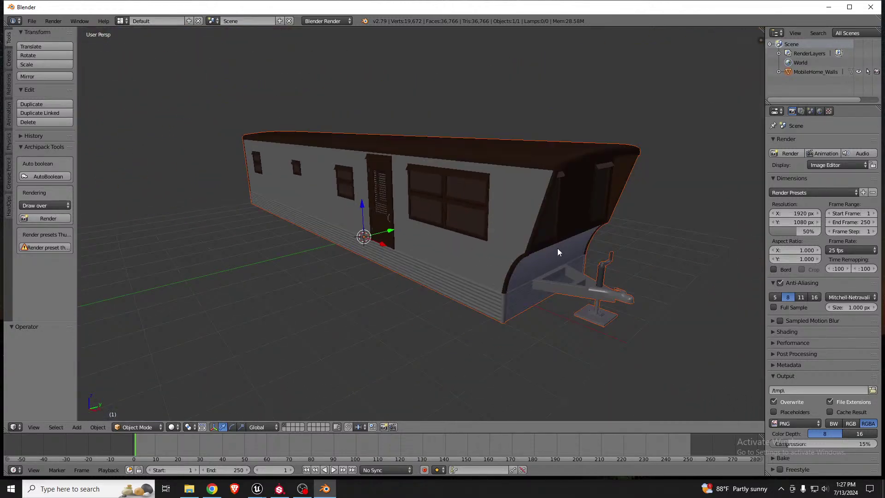
scroll(558, 248, "up", 2)
key("Tab")
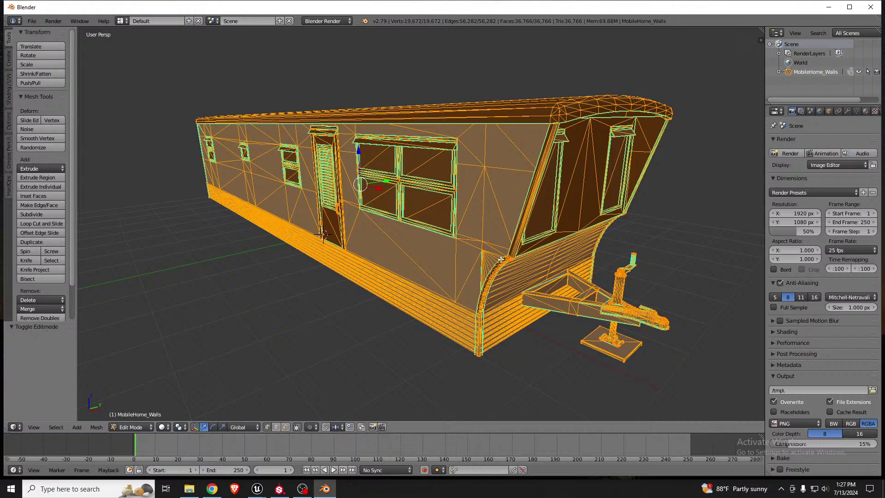
key("Tab")
key("ctrl+Up")
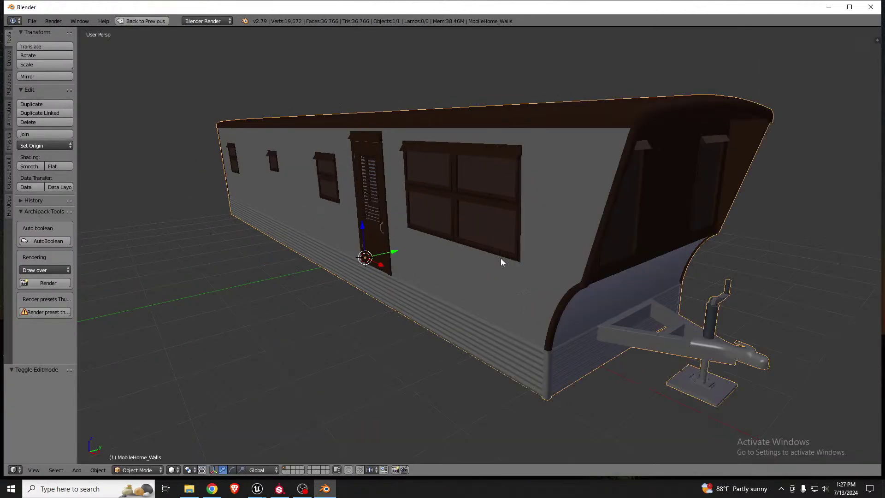
key("space")
key("Escape")
key("ctrl+Up")
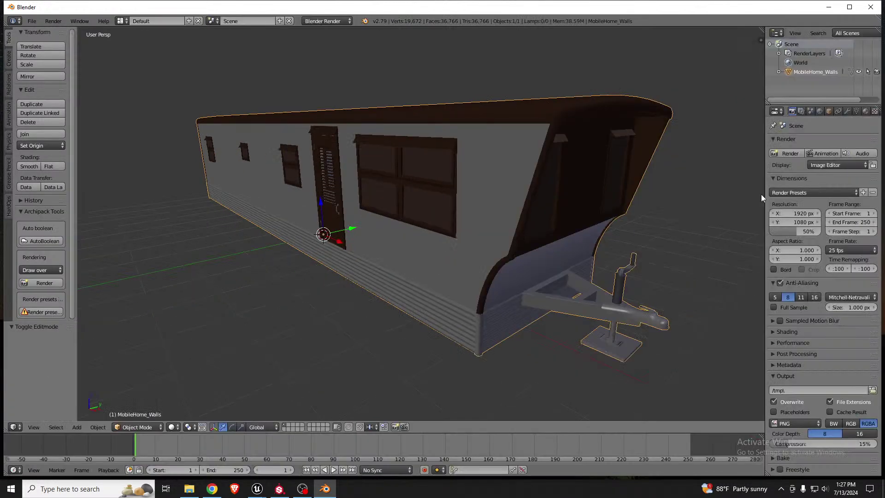
Widen the Properties editor to list all materials of MobileHome_Walls, and show the mesh's UV Maps in an enlarged list
left_click(865, 112)
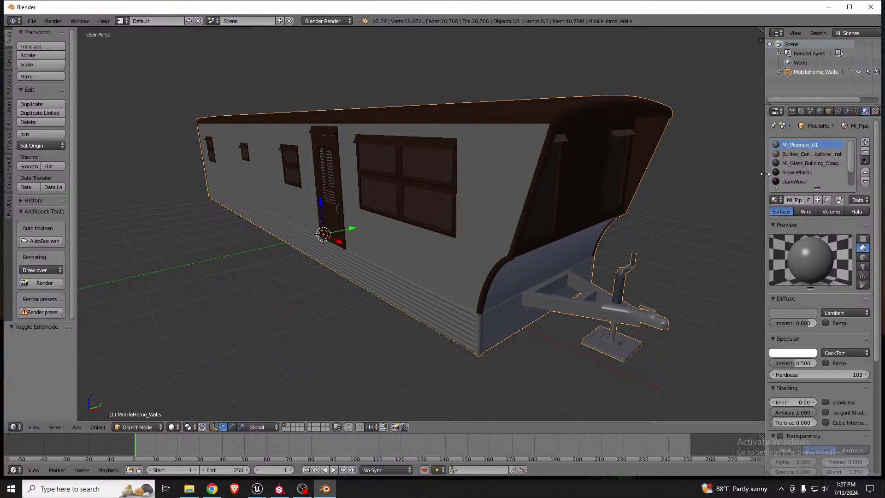
left_click_drag(766, 179, 691, 182)
left_click_drag(780, 188, 779, 253)
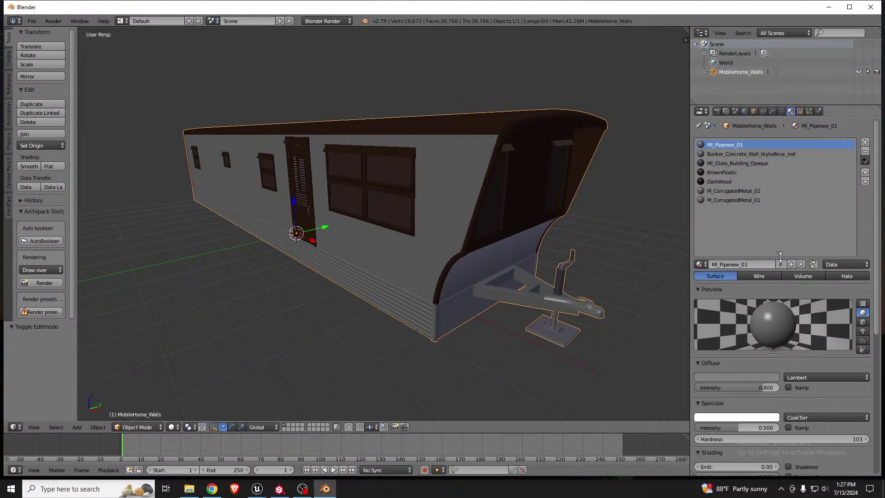
left_click(781, 111)
left_click_drag(784, 342, 783, 368)
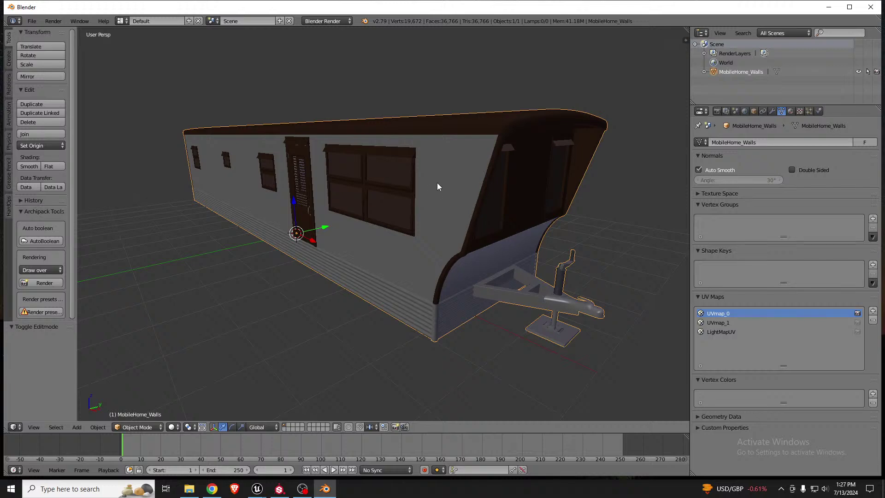
Enter Edit Mode with nothing selected, split the 3D view and turn the new area into a UV/Image Editor
middle_click_drag(455, 185, 455, 193)
key("Tab")
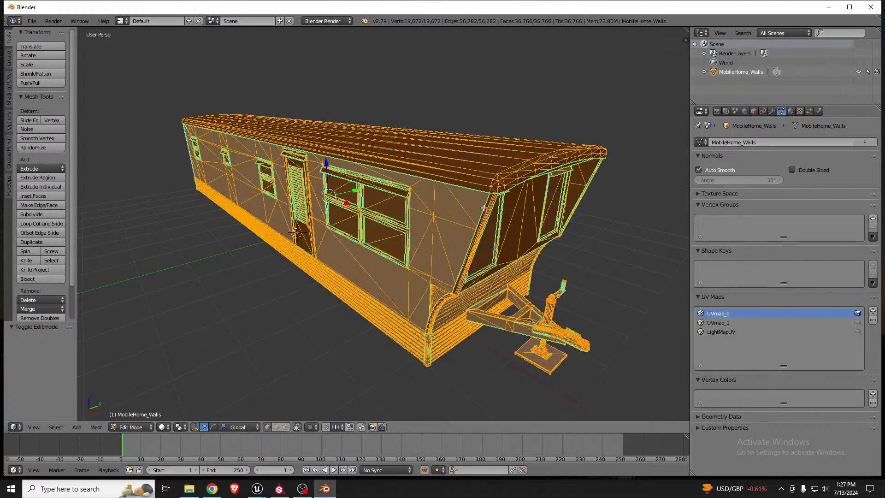
key("a")
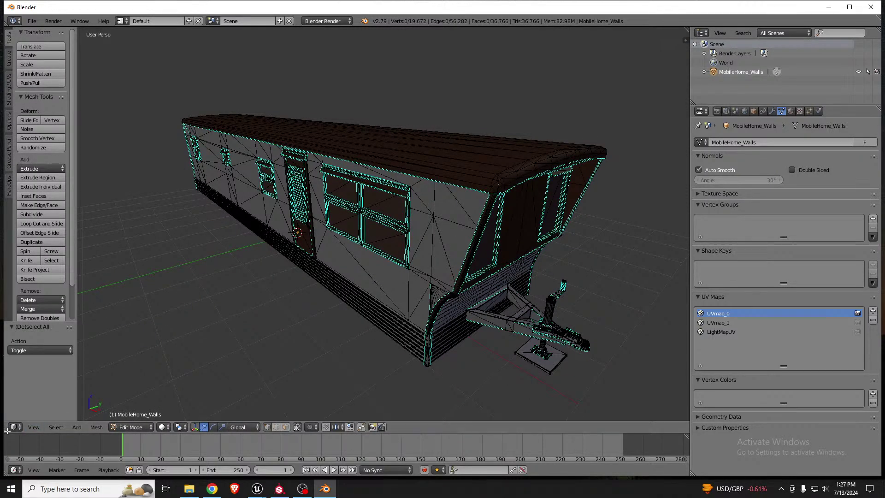
left_click_drag(6, 431, 271, 397)
key("t")
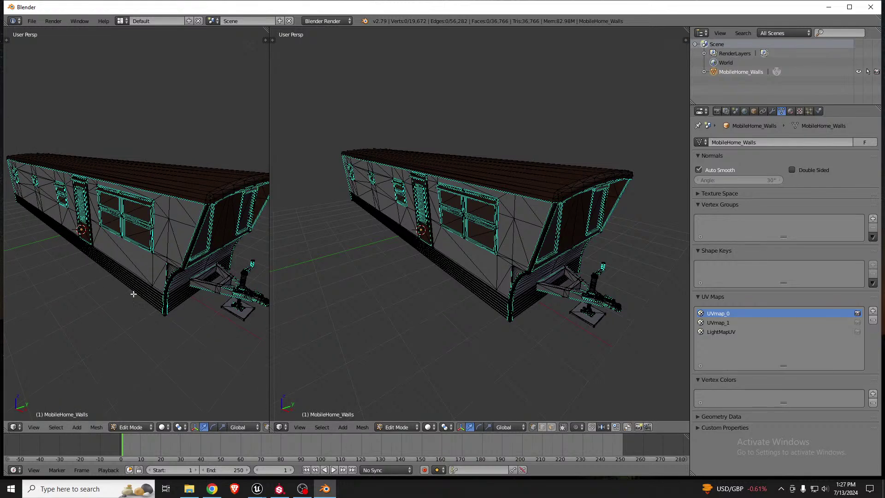
left_click(16, 427)
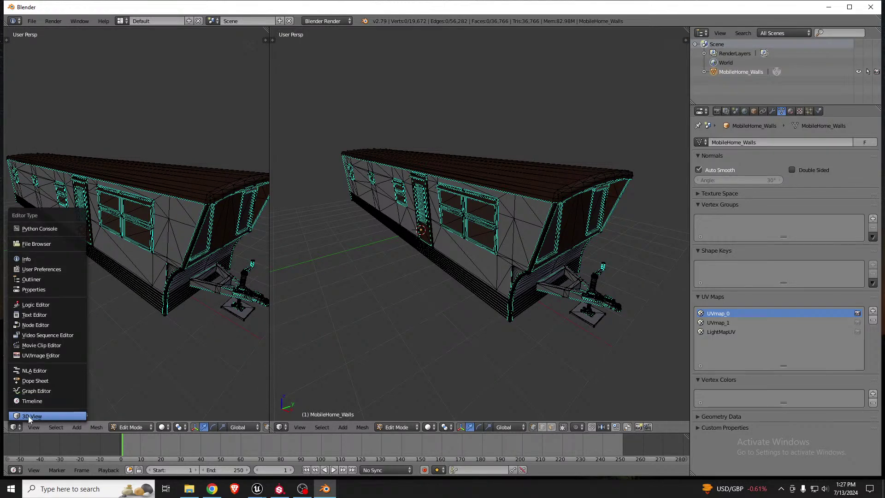
left_click(41, 355)
Select the whole mesh in Edit Mode and examine its UVmap_0 layout
key("a")
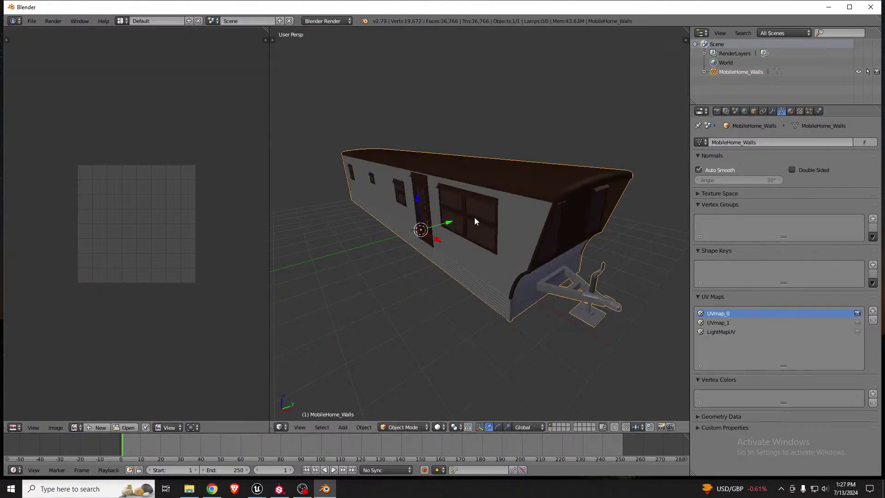
scroll(195, 268, "down", 3)
scroll(195, 269, "up", 1)
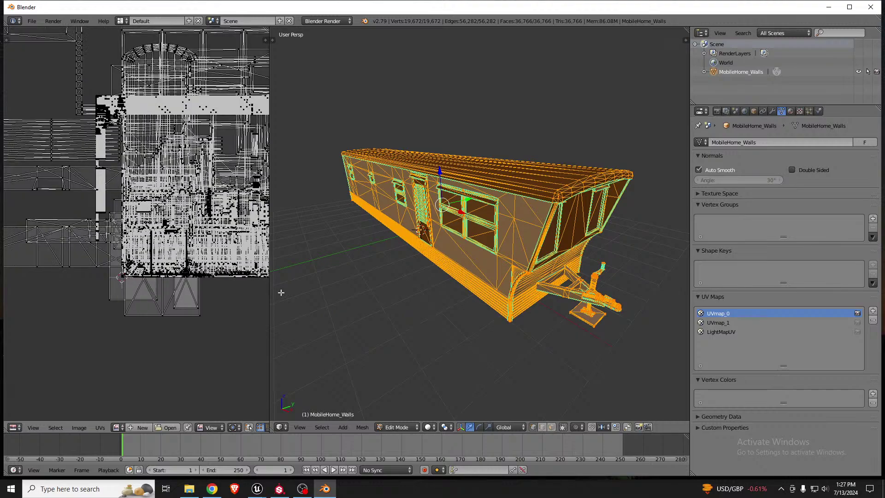
Make UVmap_1 the active UV map and examine its overlapping islands up close
left_click(728, 323)
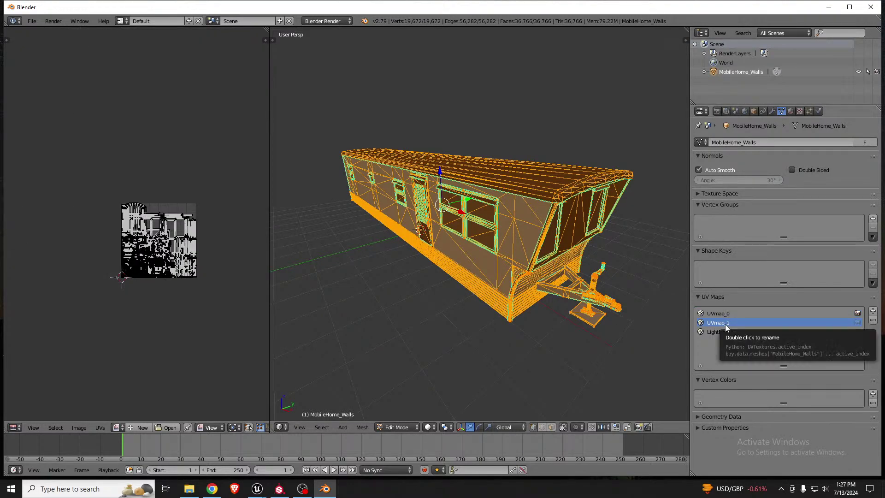
scroll(144, 273, "up", 5)
scroll(144, 273, "up", 3)
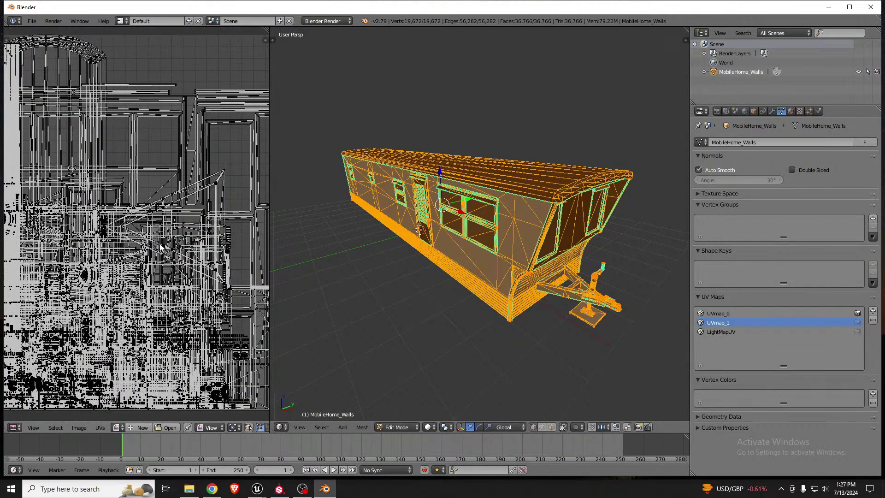
scroll(159, 246, "down", 1)
scroll(139, 138, "up", 5)
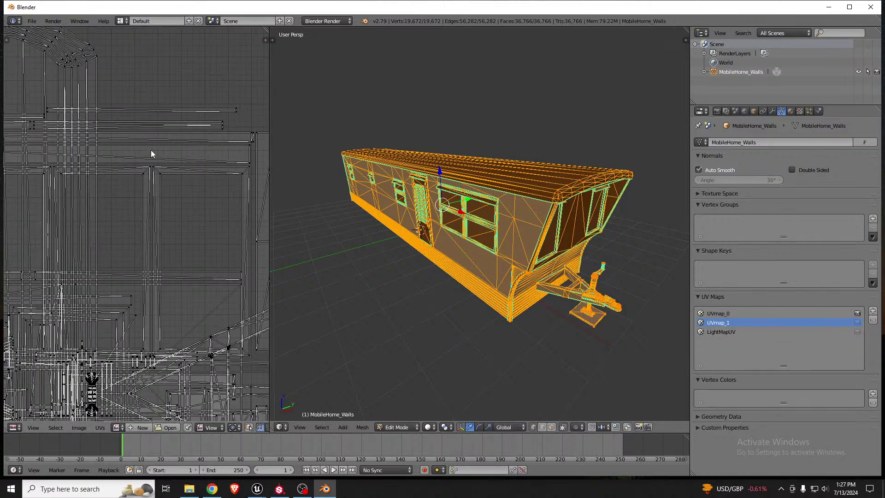
Turn on syncing of UV and mesh selection, clear the selection and pick a UV point on a large rectangular panel
left_click(249, 427)
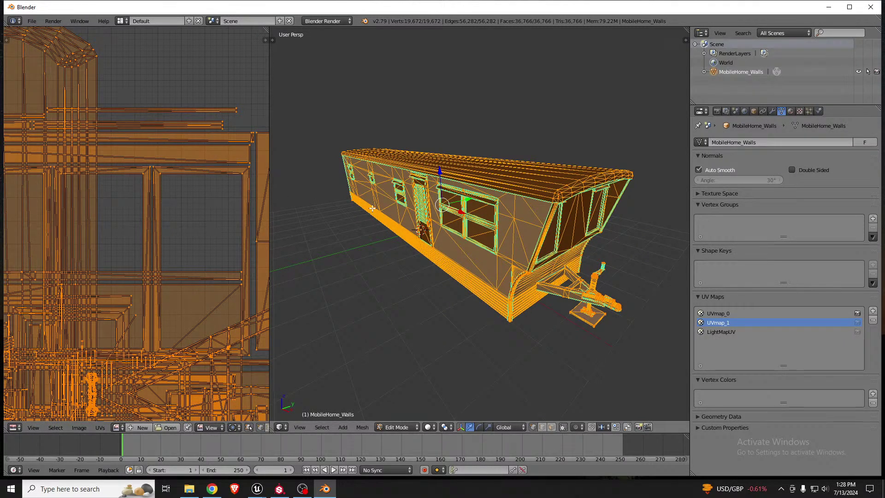
key("a")
right_click(207, 172)
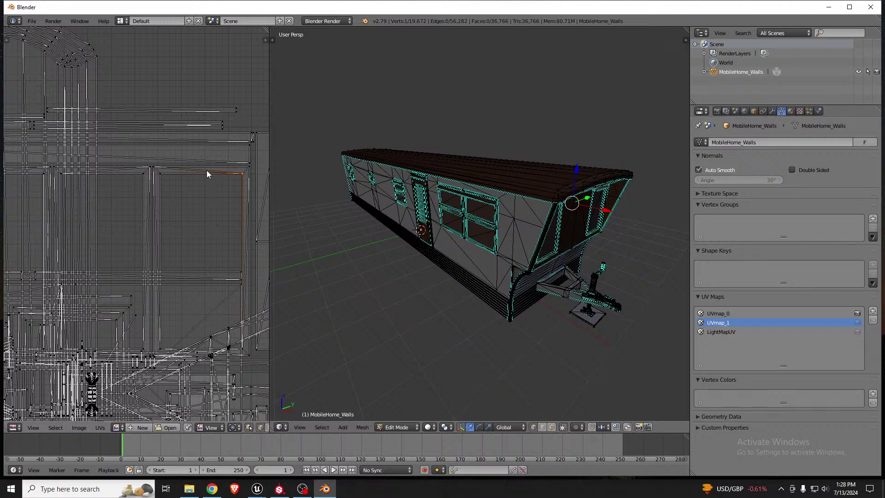
right_click(206, 170)
Pick another corner of the large UV panel and select all mesh geometry linked to it
scroll(233, 427, "right", 2)
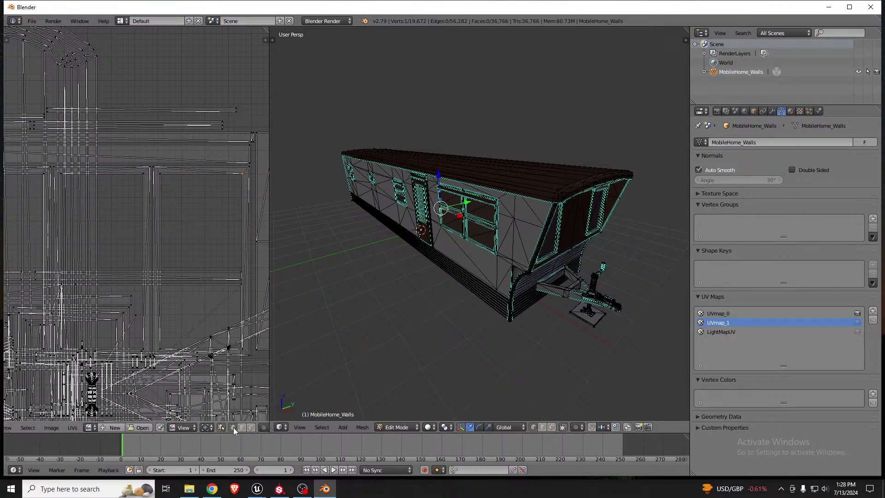
scroll(233, 428, "right", 2)
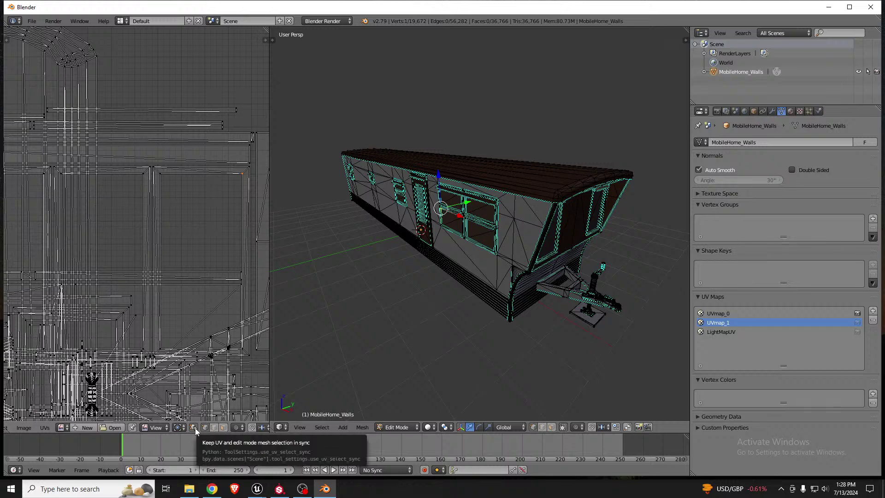
scroll(206, 428, "right", 3)
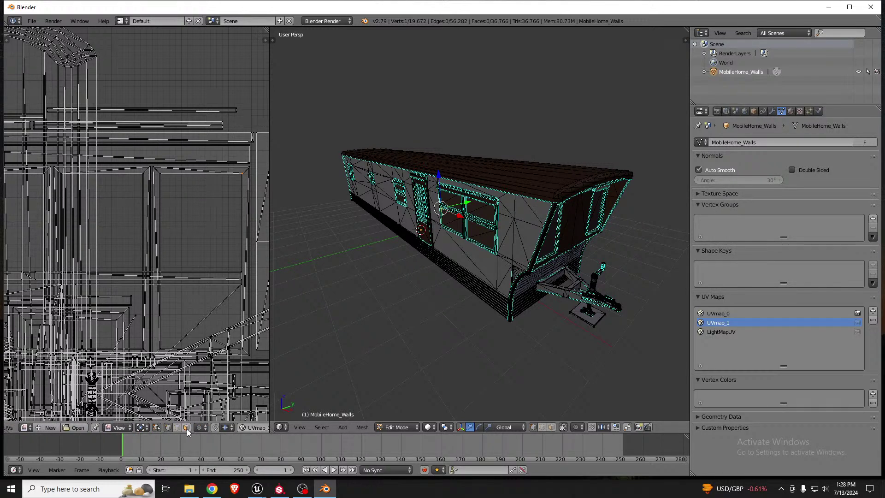
right_click(182, 152)
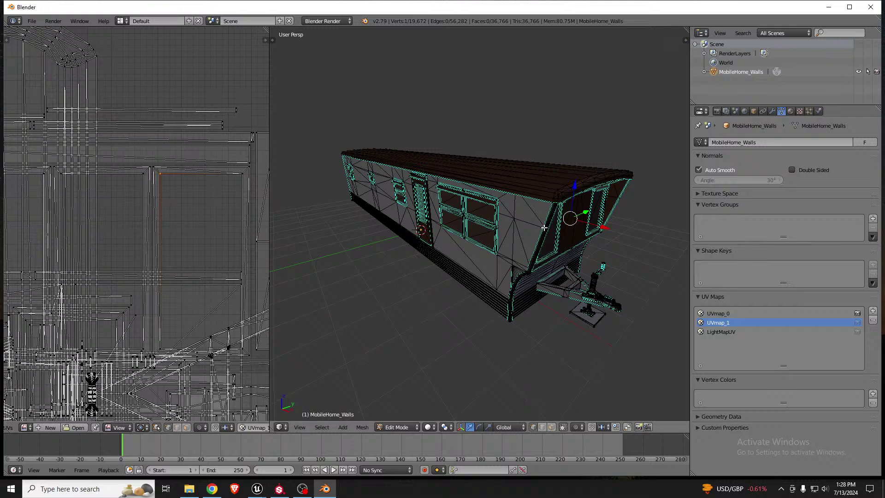
key("ctrl+l")
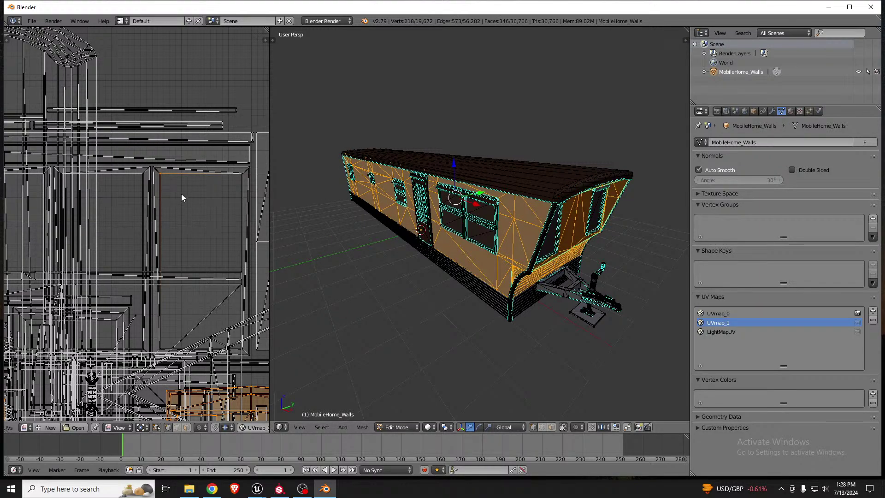
Examine where the selected wall geometry lies in the UVmap_1 layout, and clear the selection
scroll(181, 198, "down", 5)
scroll(195, 316, "up", 6)
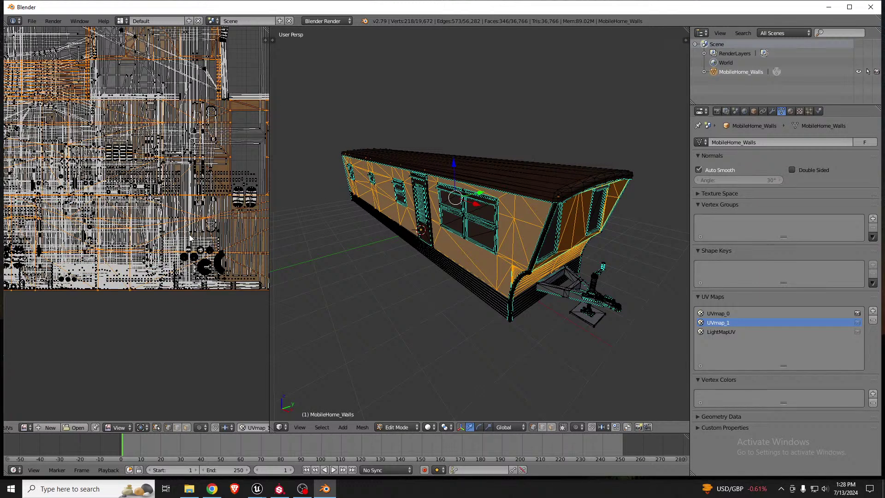
scroll(183, 205, "up", 2)
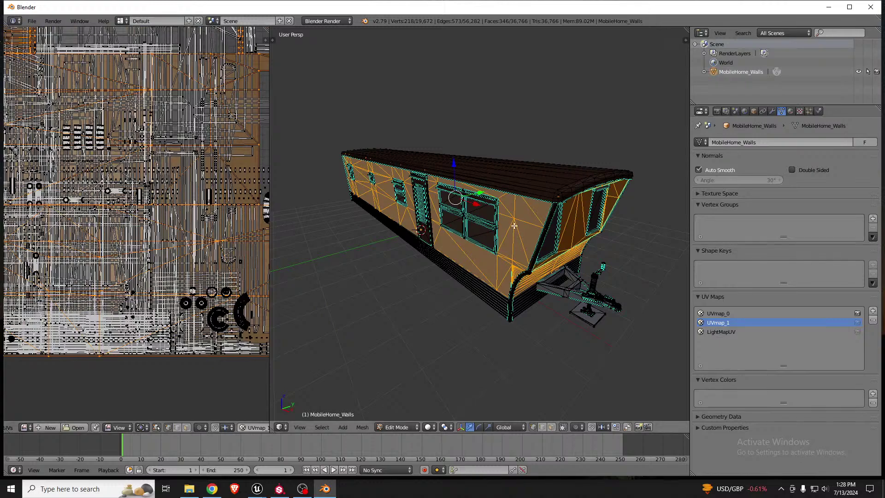
scroll(514, 225, "up", 6)
scroll(514, 225, "down", 5)
key("a")
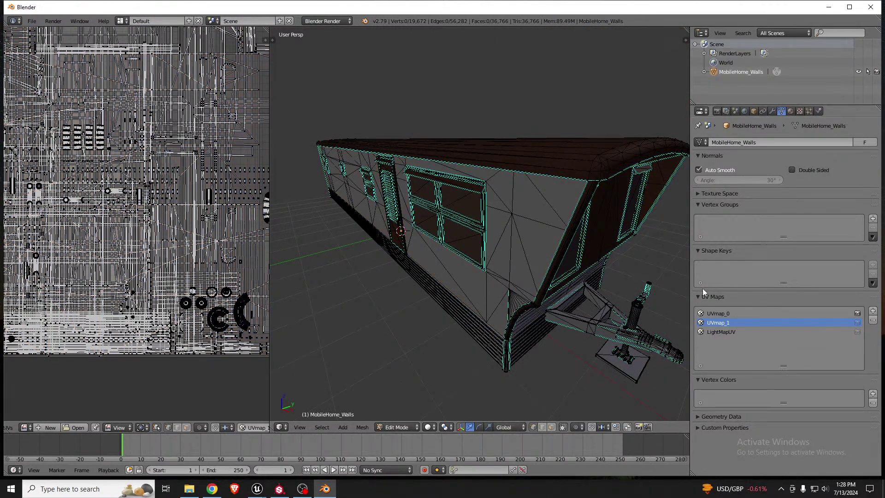
Make UVmap_0 the active UV map and examine the islands extending outside the UV tile
left_click(718, 313)
scroll(150, 224, "up", 4)
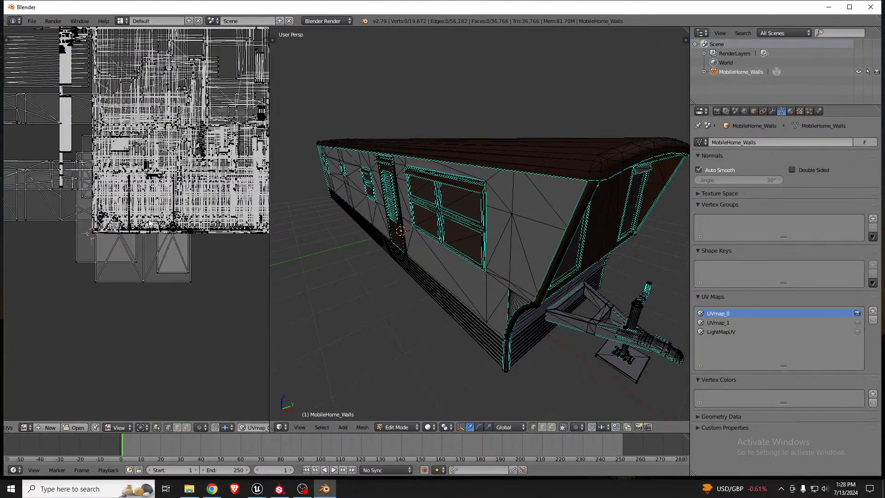
scroll(149, 220, "down", 2)
scroll(123, 189, "down", 3)
scroll(75, 145, "up", 4)
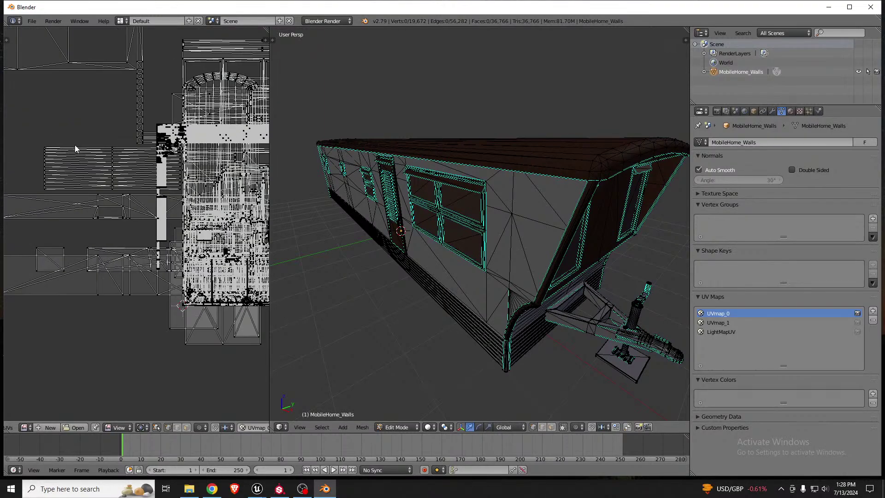
Inspect the mobile home's interior and its closed rear end in wireframe
middle_click_drag(531, 231, 563, 206)
scroll(390, 247, "up", 5)
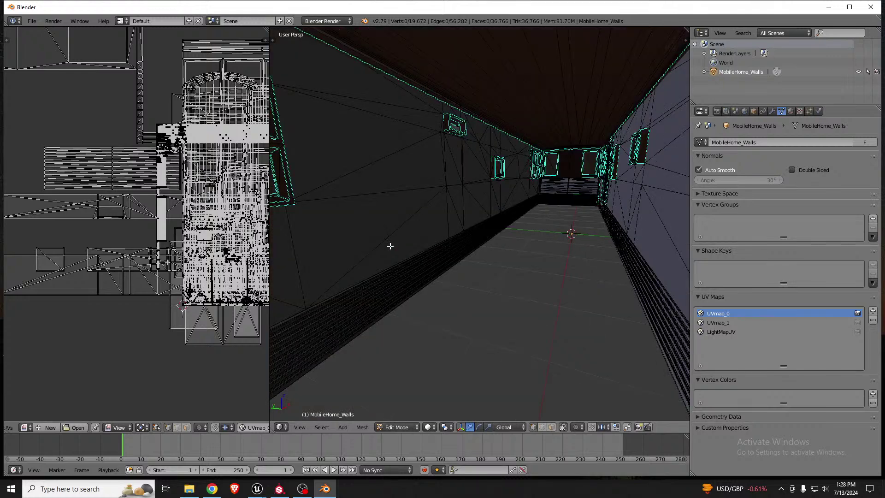
scroll(391, 246, "down", 5)
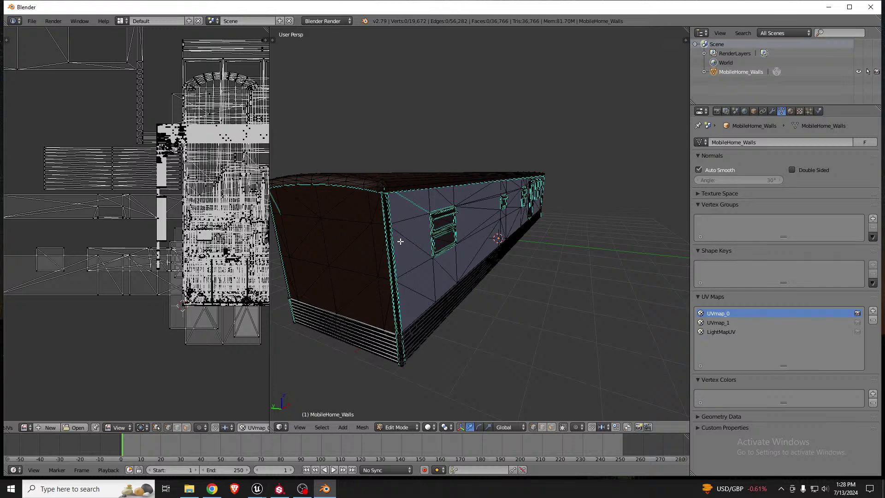
scroll(422, 227, "down", 3)
scroll(400, 226, "up", 3)
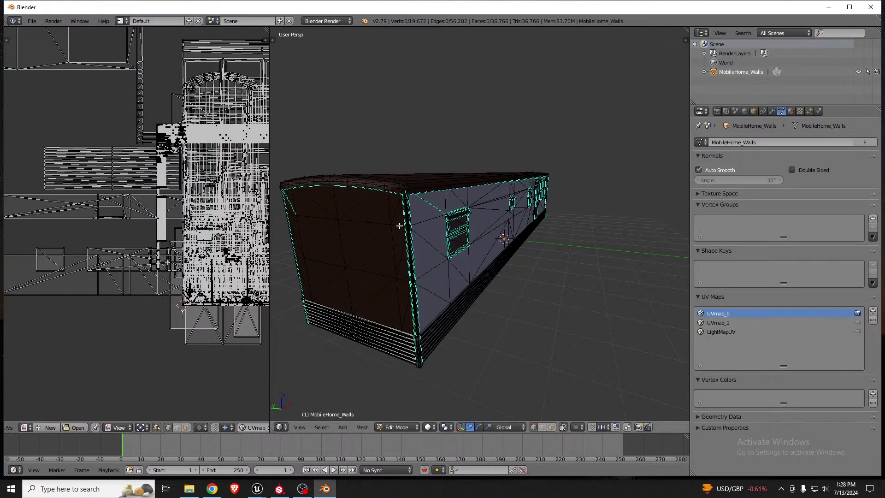
scroll(400, 208, "up", 3)
scroll(399, 208, "down", 3)
View the mobile home's rear, front and door side in Object Mode, and return to Edit Mode to examine the UVmap_0 layout
key("Tab")
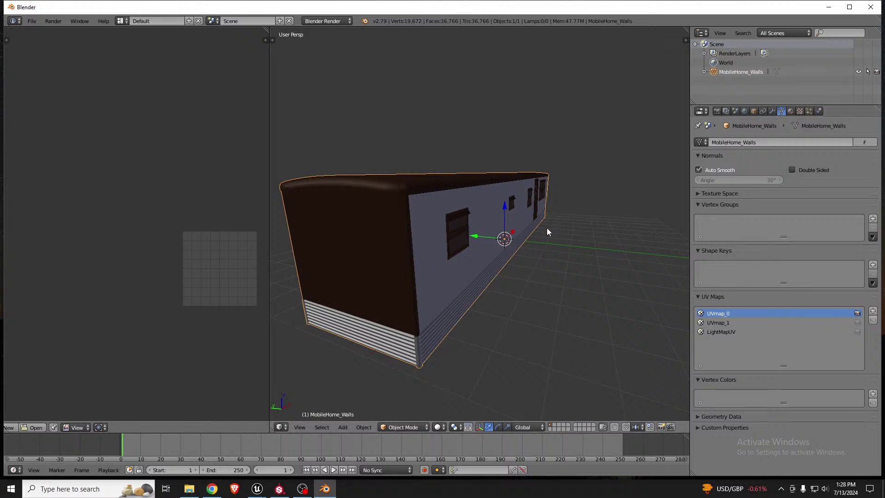
middle_click_drag(548, 231, 395, 234)
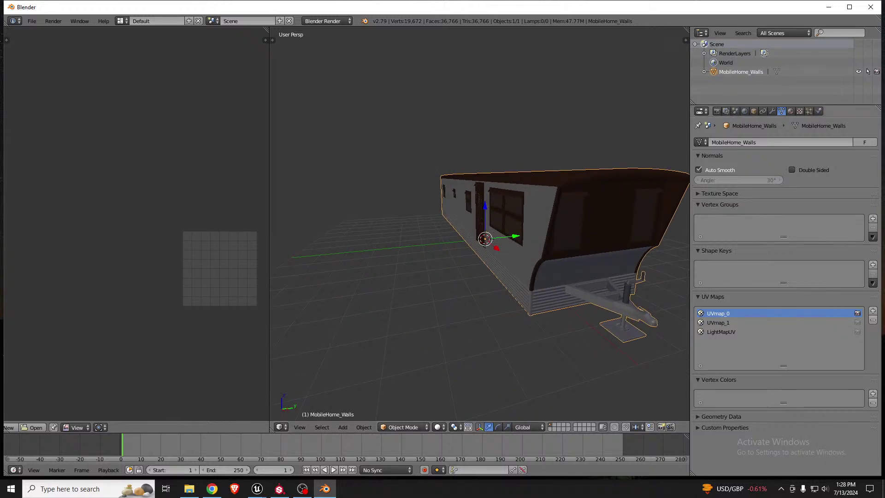
middle_click_drag(657, 269, 561, 235)
key("Tab")
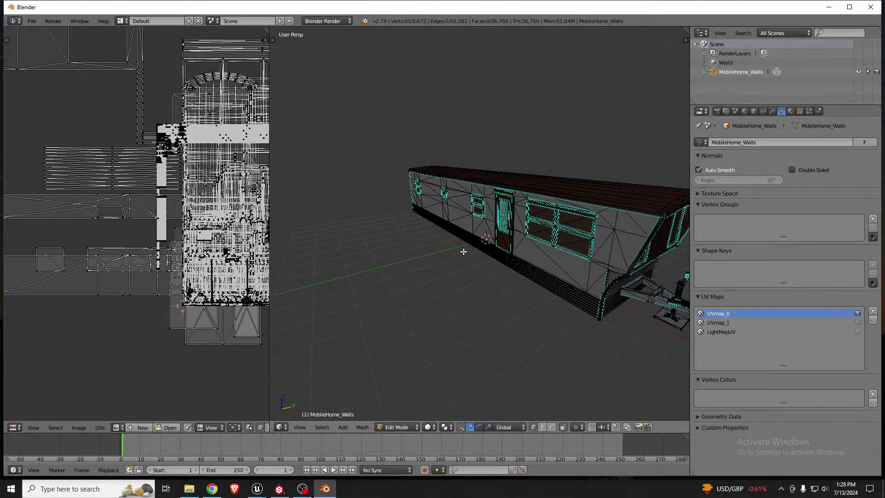
scroll(140, 208, "down", 1)
scroll(150, 196, "down", 1)
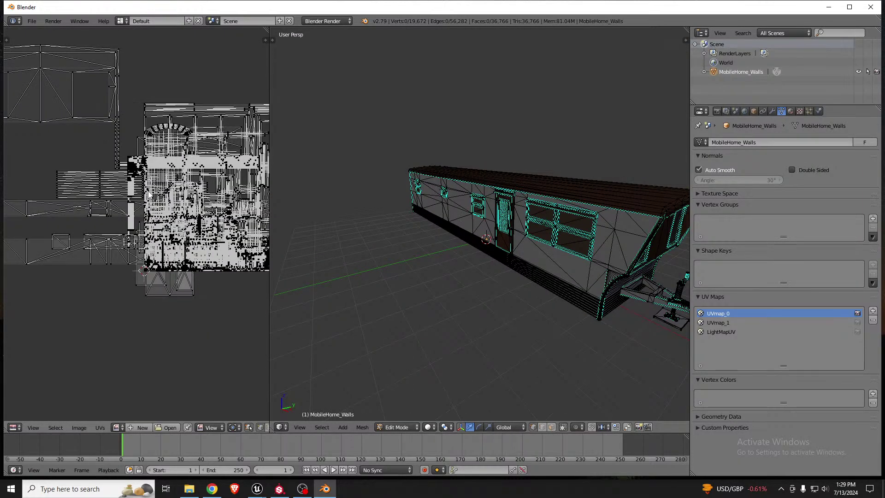
Examine the UVmap_0 layout up close and inspect the mobile home's front corner in orthographic view
scroll(64, 180, "down", 1)
scroll(153, 195, "down", 1)
scroll(171, 191, "up", 4)
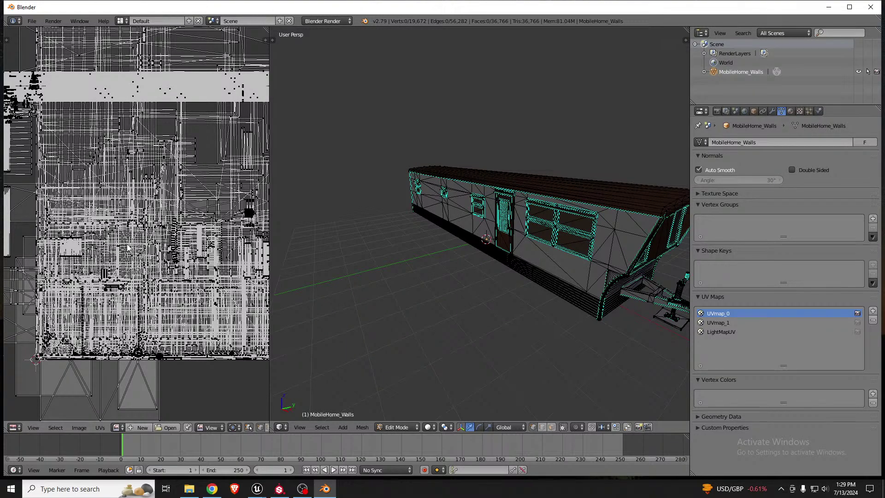
scroll(482, 204, "down", 3)
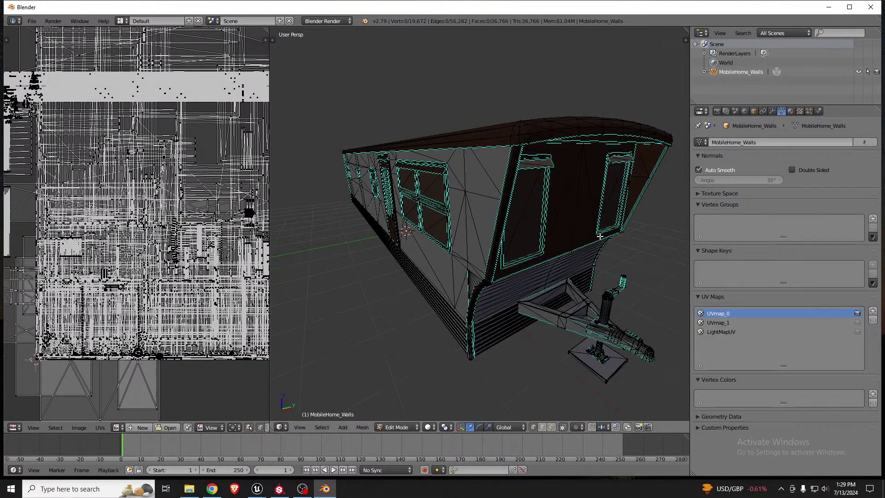
scroll(597, 237, "up", 6)
key("KP_5")
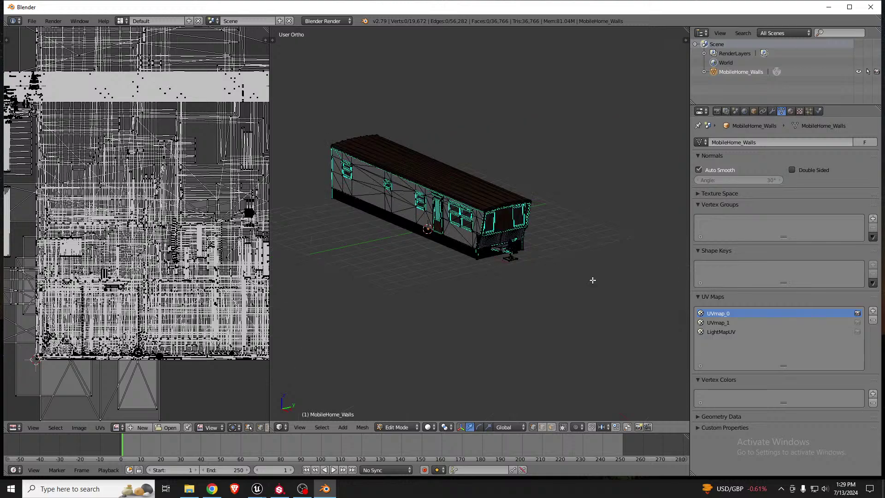
scroll(474, 185, "up", 5)
scroll(474, 185, "up", 3)
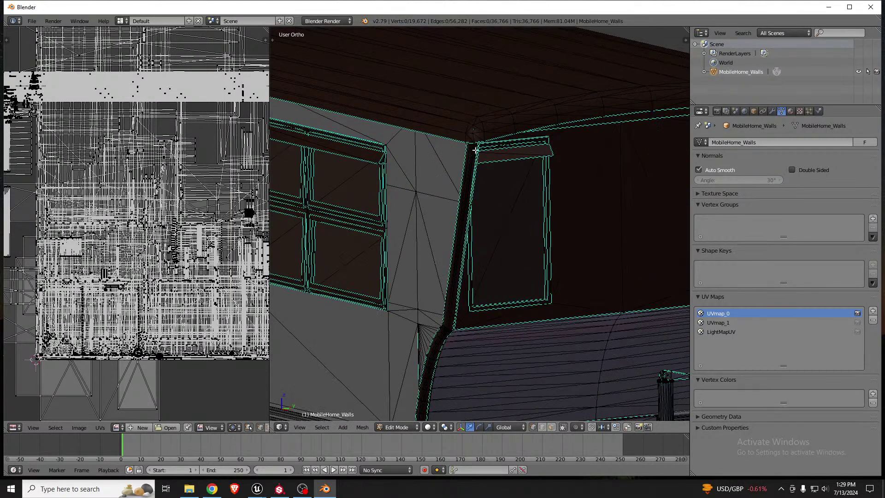
scroll(475, 175, "down", 1)
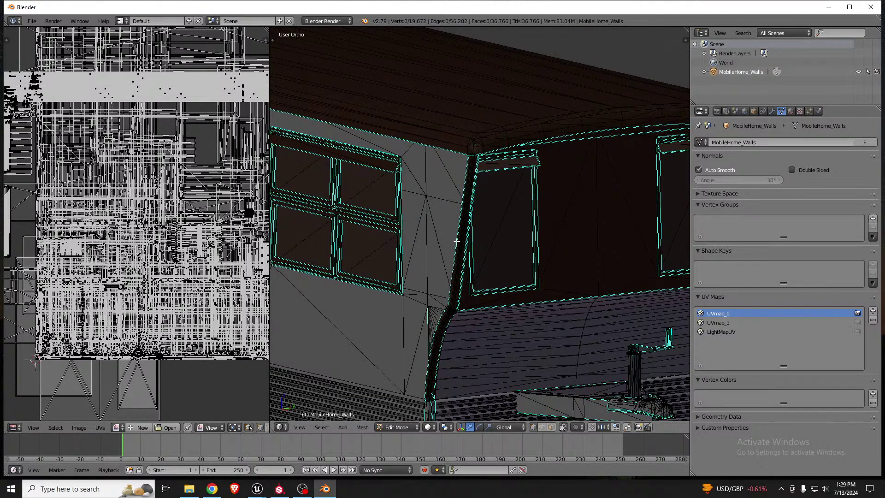
scroll(456, 241, "down", 5)
middle_click_drag(425, 249, 454, 244)
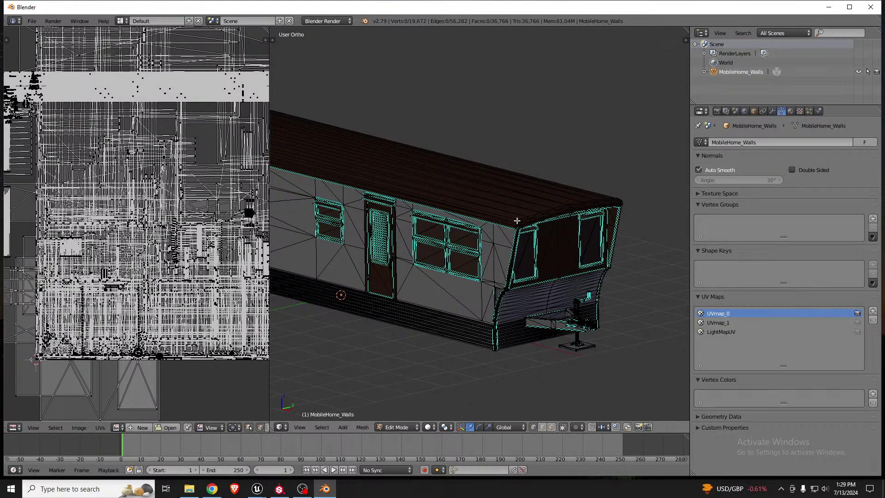
Select the linked roof geometry and examine where it lies in the UVmap_0 layout
scroll(516, 221, "up", 3)
key("l")
scroll(517, 221, "down", 2)
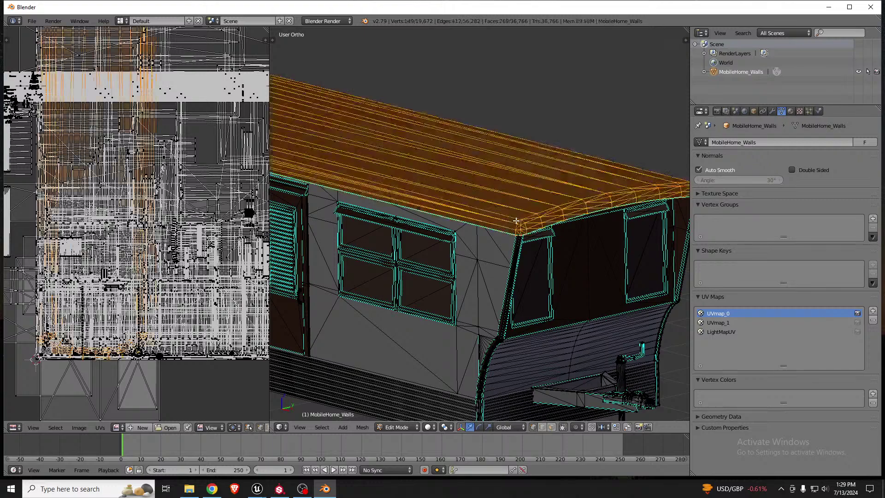
scroll(548, 252, "down", 2)
scroll(547, 252, "down", 3)
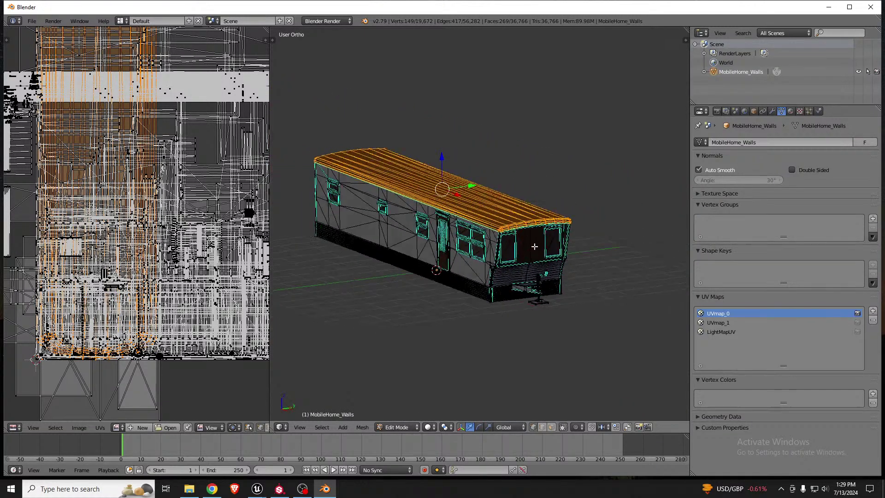
mouse_move(548, 253)
middle_mouse_down()
mouse_move(531, 236)
mouse_move(538, 240)
middle_mouse_up()
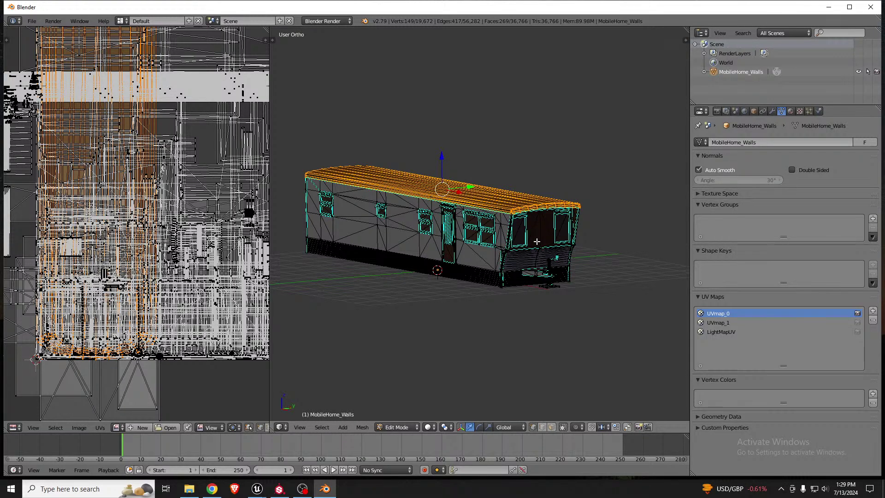
Inspect the triangulated wall topology around the large side window next to the front end
scroll(508, 242, "up", 5)
middle_click_drag(508, 243, 525, 204)
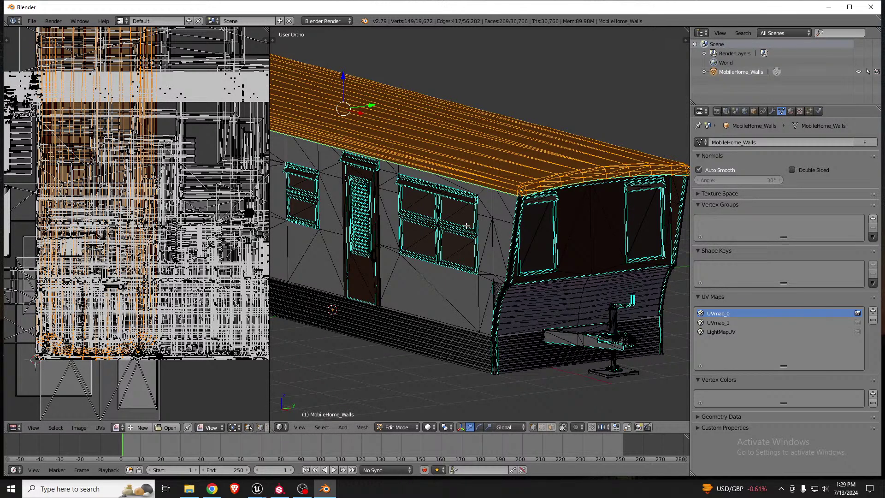
scroll(467, 225, "up", 6)
scroll(496, 199, "down", 2)
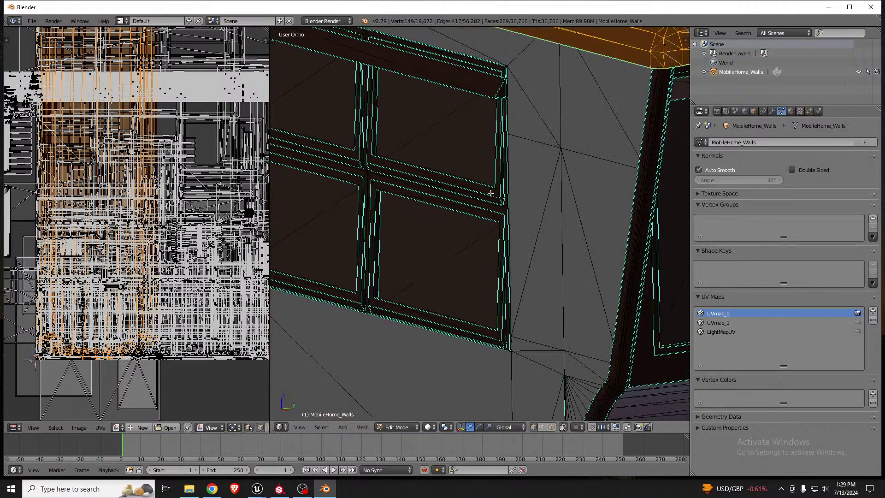
scroll(491, 193, "down", 5)
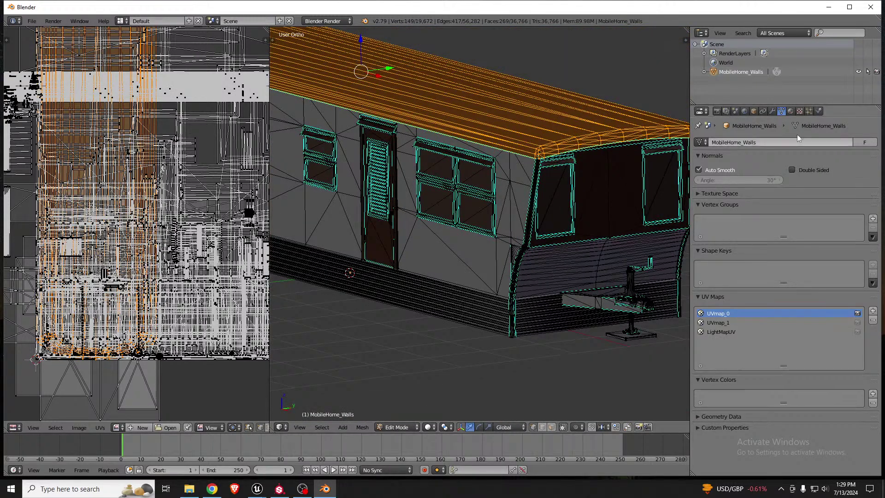
scroll(511, 151, "down", 3)
Review the material slots of MobileHome_Walls in Object Mode and make LightMapUV the active UV map
key("Tab")
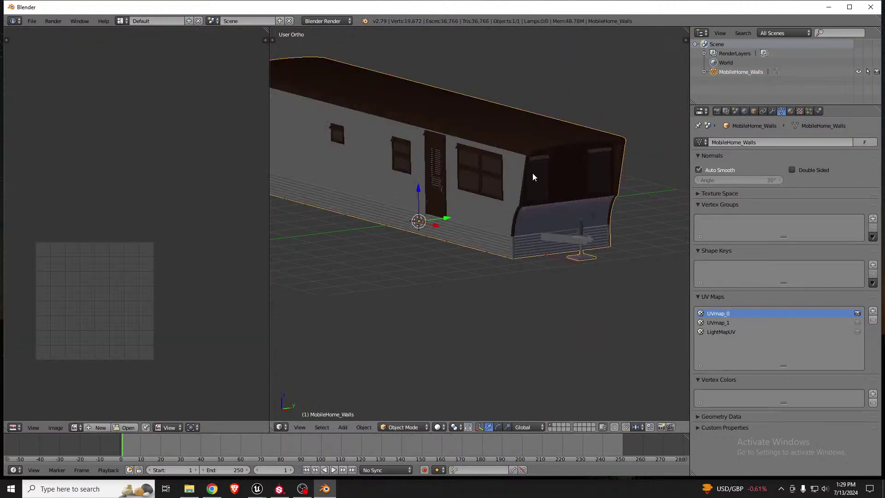
middle_click_drag(444, 175, 322, 207)
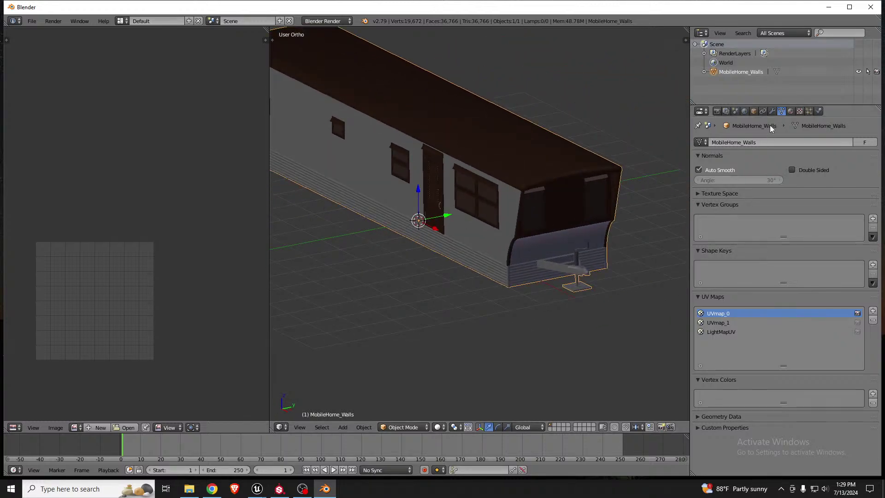
left_click(790, 111)
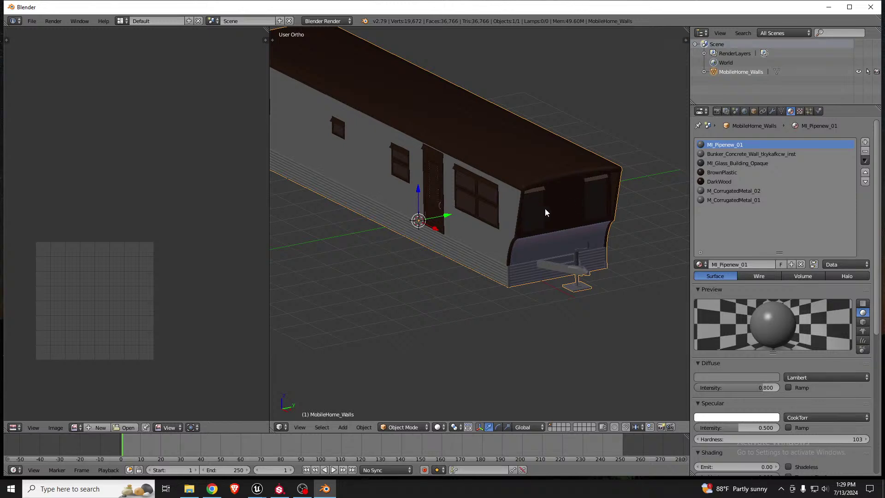
left_click(781, 111)
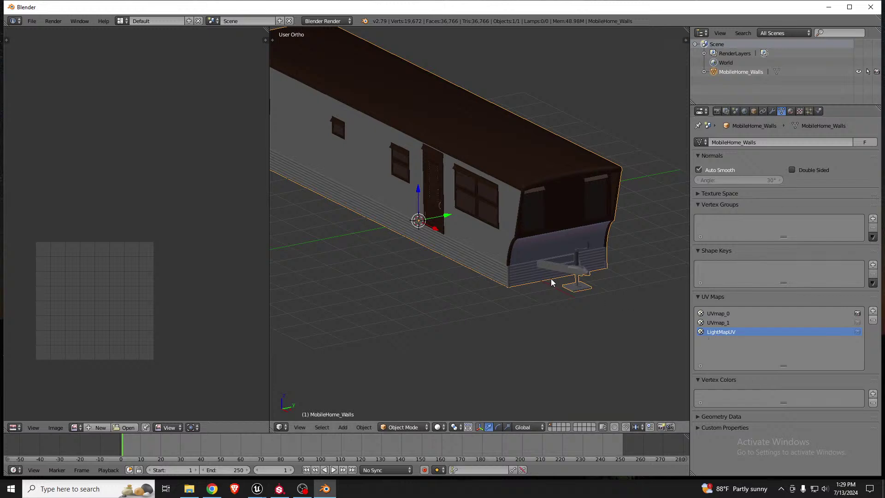
right_click(724, 330)
Inspect the windows, trim and lower siding at the mobile home's front corner in solid shading
middle_click_drag(545, 216, 527, 212)
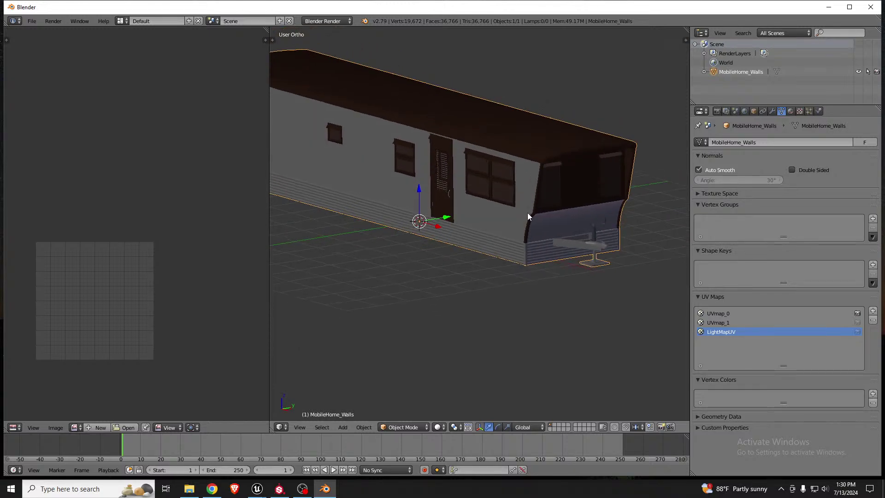
scroll(533, 194, "up", 5)
scroll(534, 197, "up", 2)
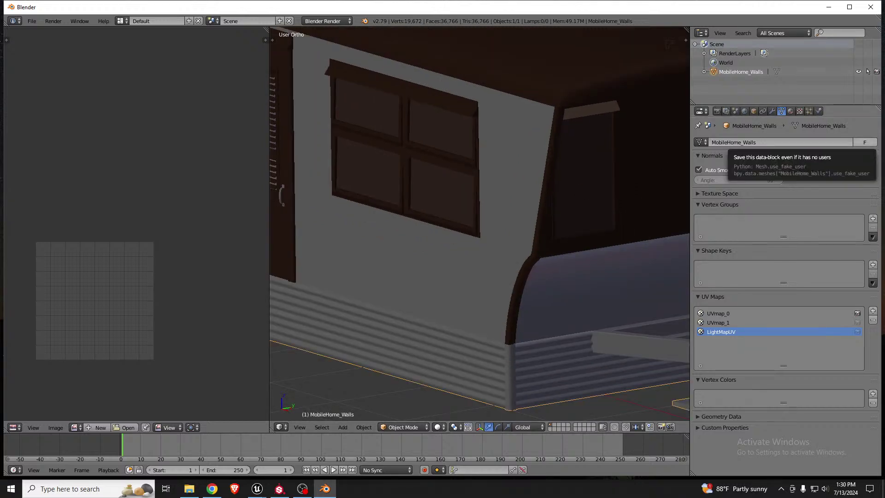
left_click(212, 488)
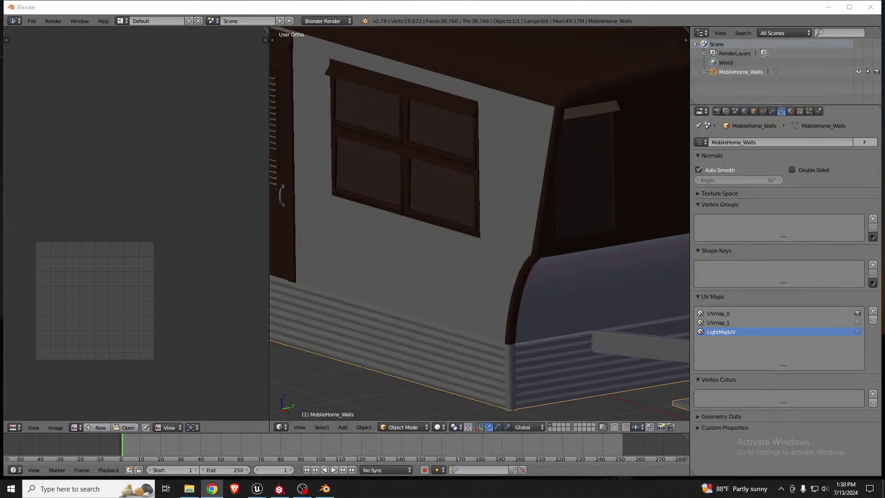
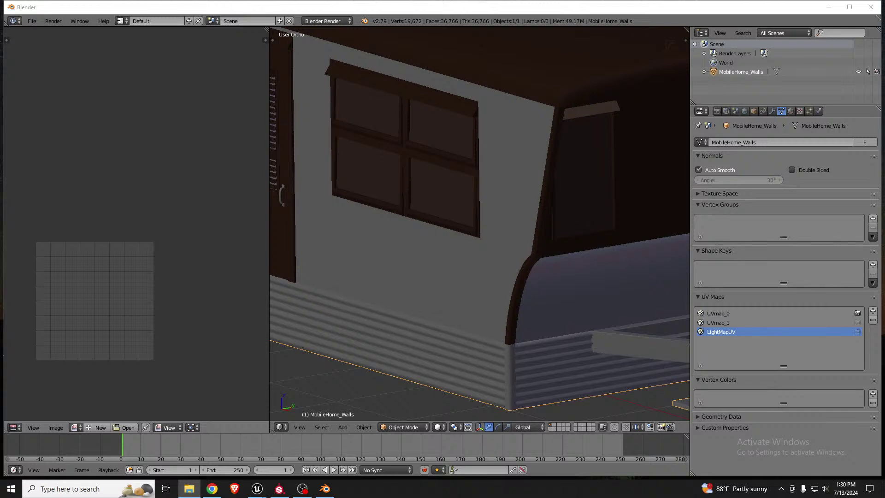
scroll(366, 42, "down", 8)
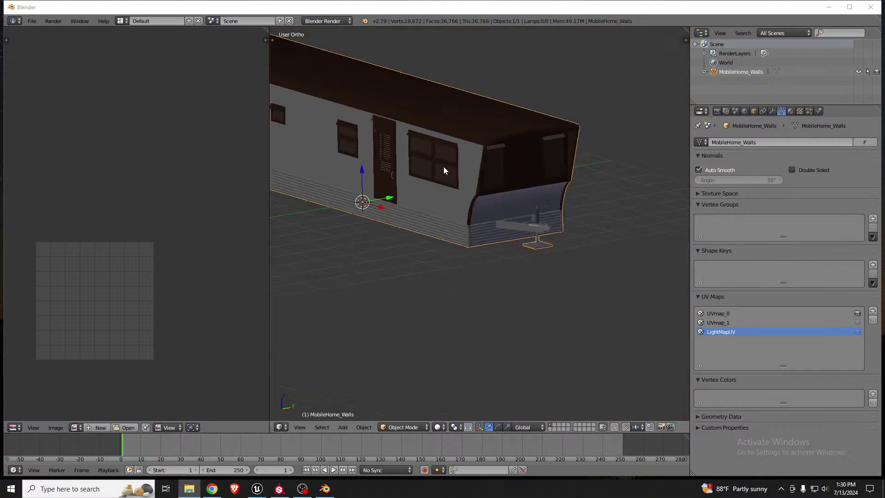
Switch to an empty layer and import MobileHome_Walls.fbx from F:\ON_yOUR_OWN ASSETS\SKETCHFAB\mobile-home\source
key("Delete")
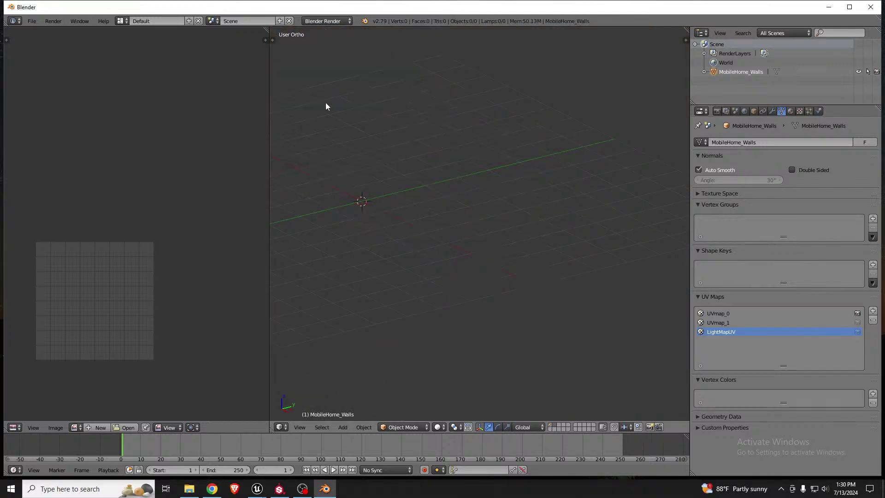
left_click(32, 21)
mouse_move(73, 195)
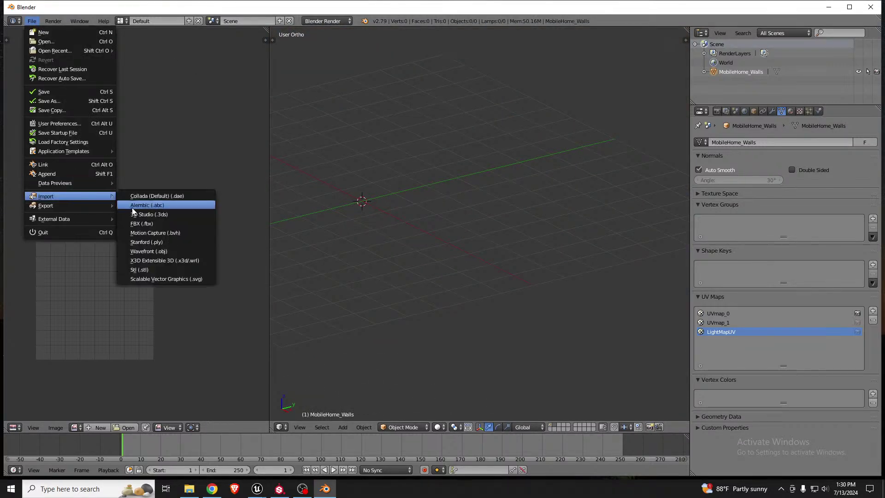
left_click(157, 227)
key("alt+Tab")
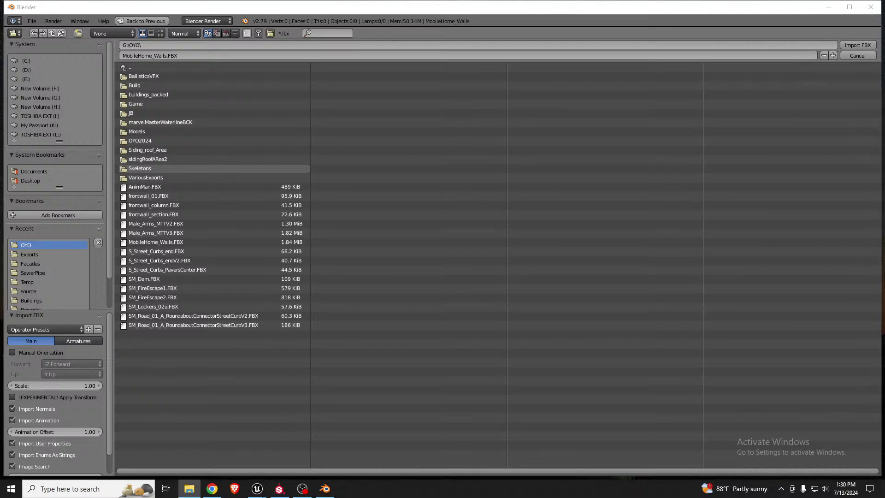
left_click(200, 45)
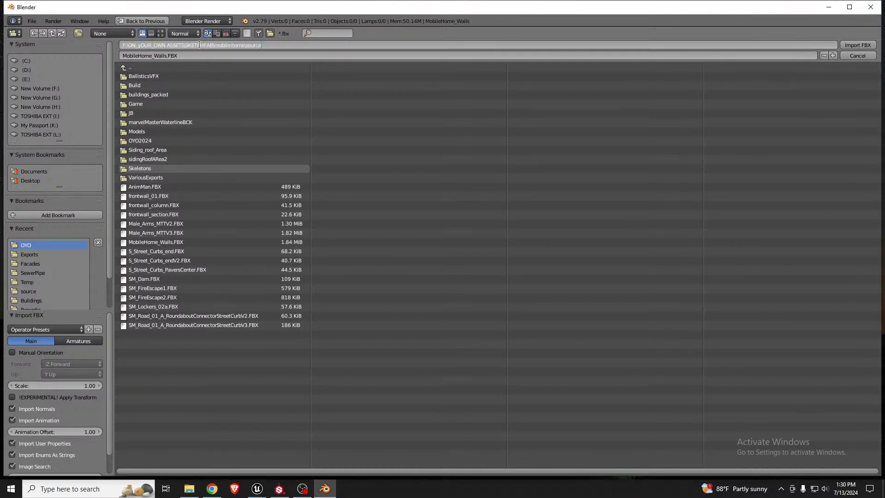
type("F:\\ON_yOUR_OWN ASSETS\\SKETCHFAB\\mobile-home\\source")
key("Return")
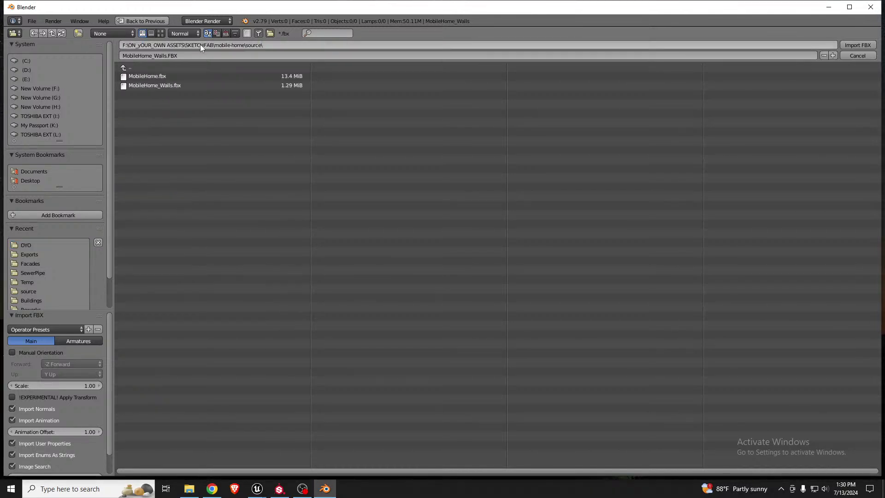
double_click(184, 87)
Open the imported TrailerHitch.001 mesh in Edit Mode and examine its topology and UVMap layout in solid shading
middle_click_drag(451, 179, 453, 170)
right_click(469, 150)
key("Tab")
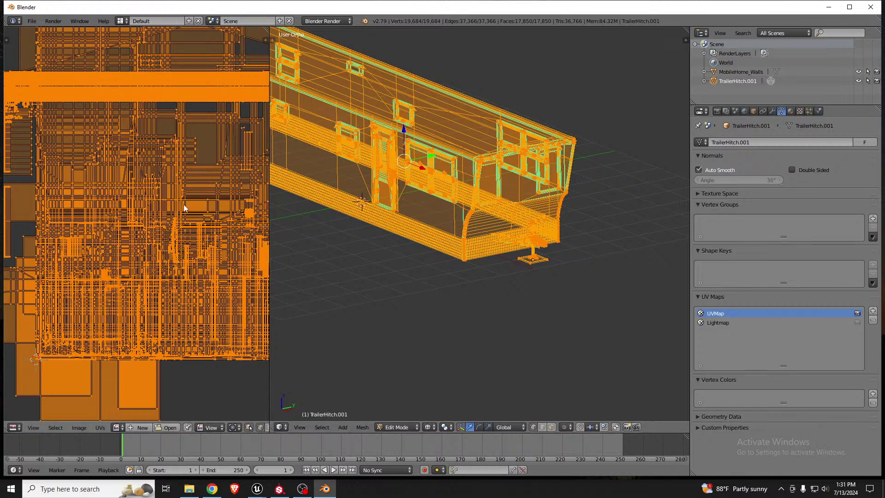
scroll(184, 204, "down", 3)
key("z")
scroll(512, 160, "up", 2)
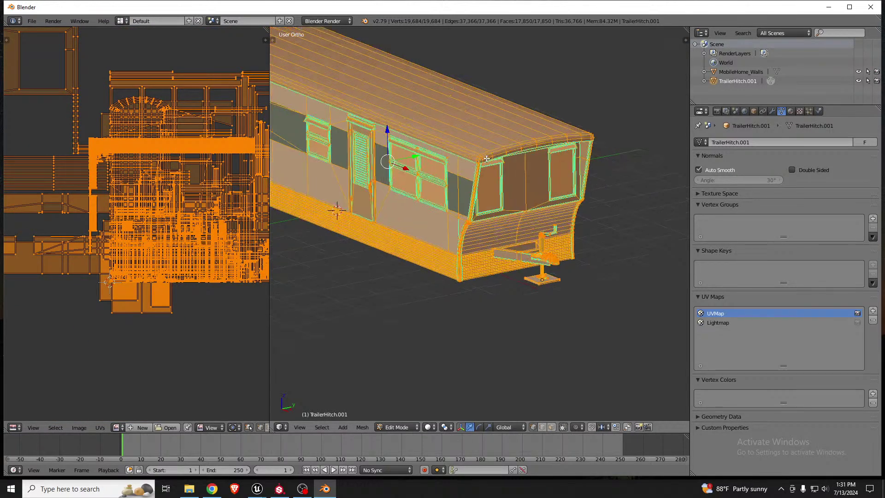
scroll(475, 160, "up", 3)
scroll(475, 160, "down", 1)
scroll(475, 160, "down", 2)
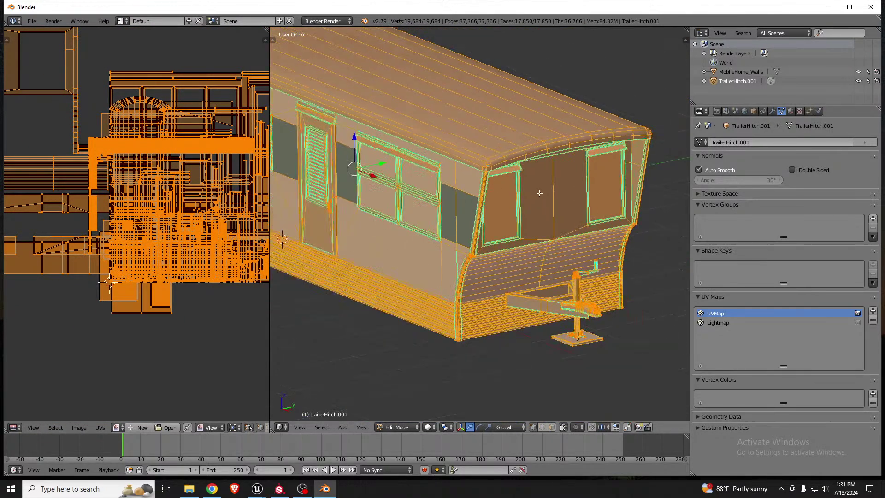
Return to Object Mode and compare the imported original trailer with the Unreal export on the other layer
key("Tab")
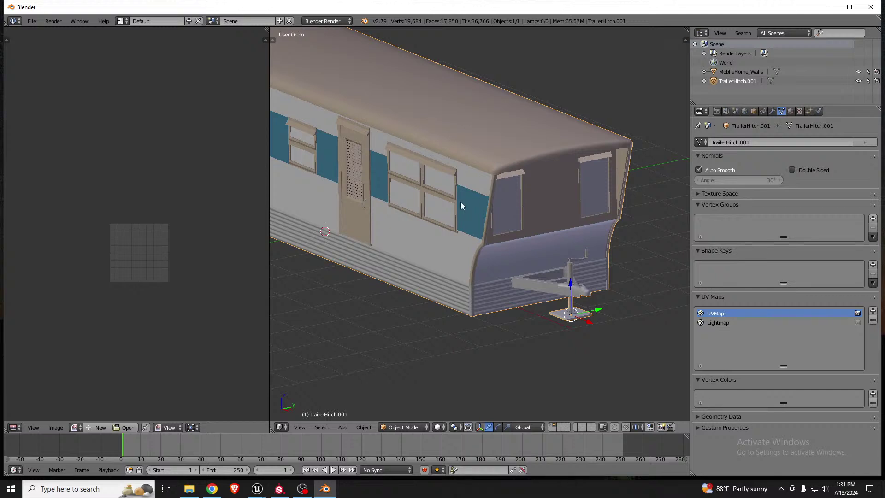
left_click(725, 313)
left_click(552, 425)
left_click(554, 425)
key("Tab")
key("Tab")
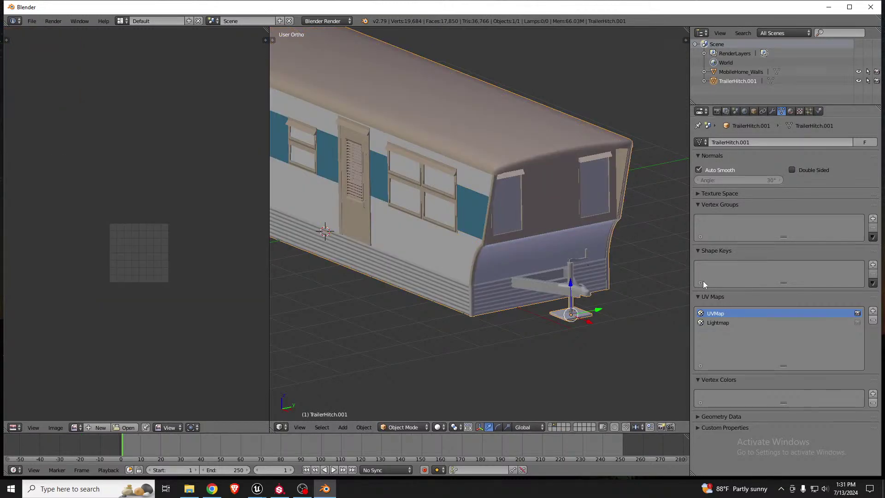
Switch to an empty layer and import MobileHome.fbx from F:\ON_yOUR_OWN ASSETS\SKETCHFAB\mobile-home\source
scroll(512, 244, "down", 2)
key("2")
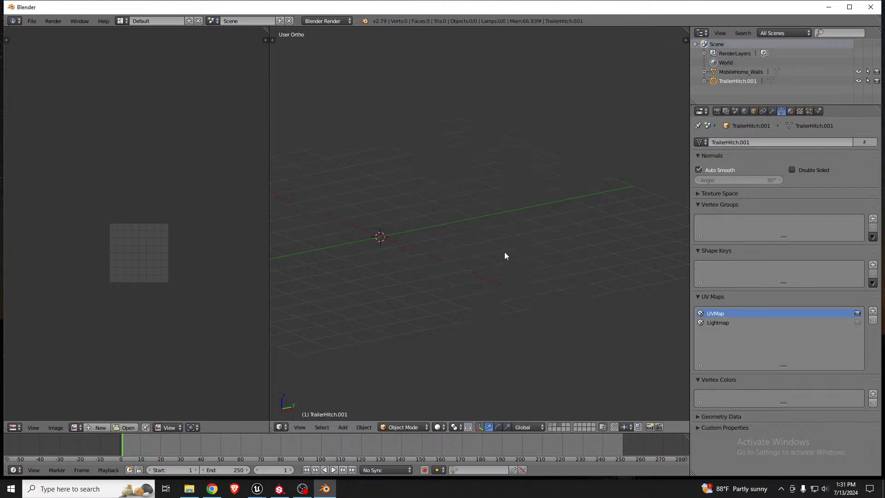
left_click(34, 21)
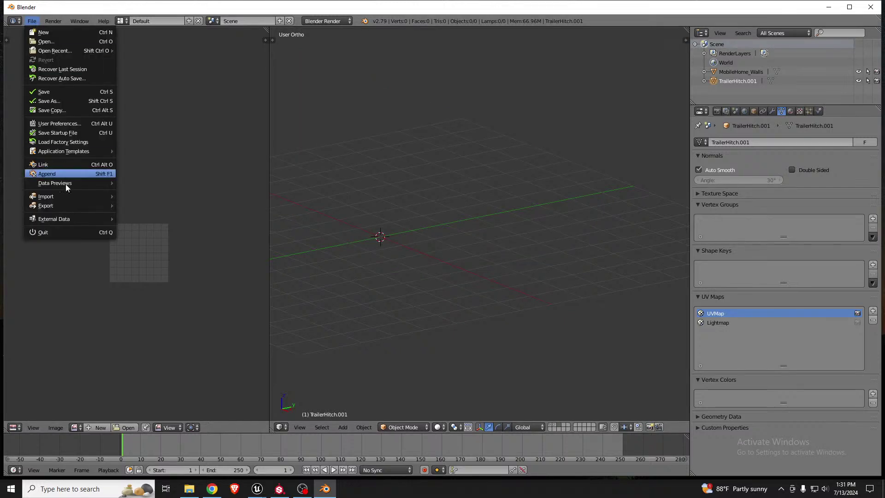
mouse_move(66, 203)
left_click(152, 228)
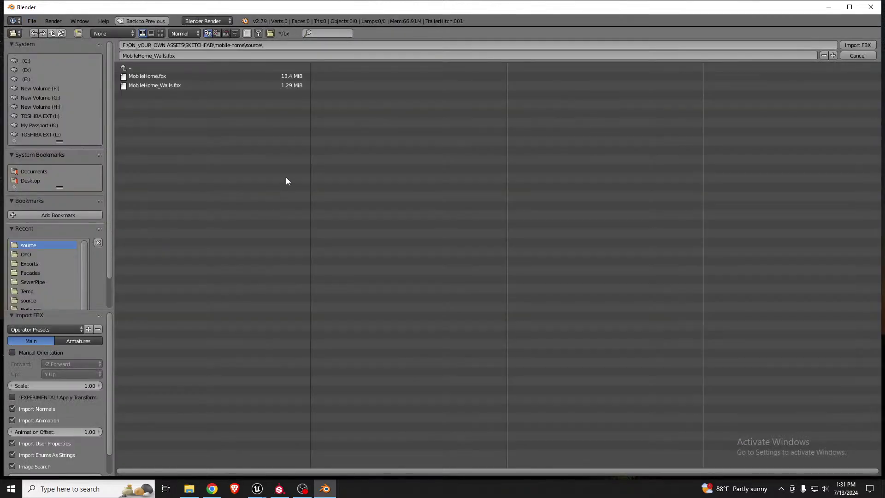
left_click(156, 78)
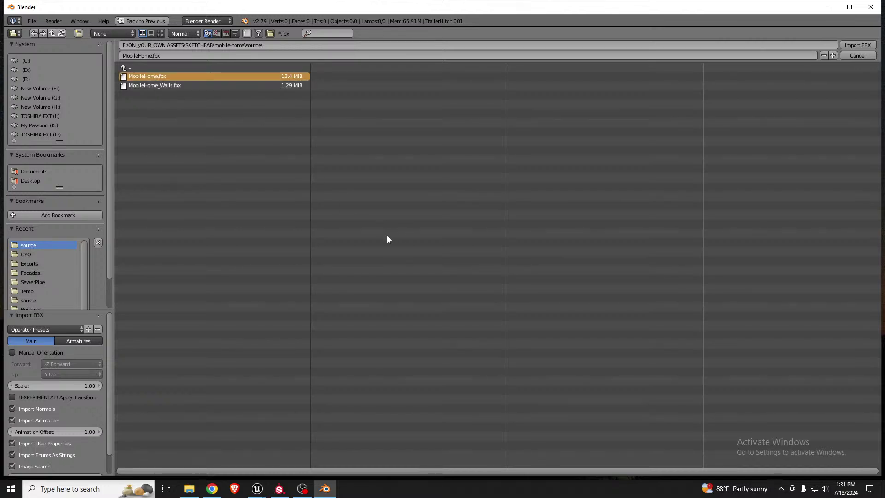
key("Return")
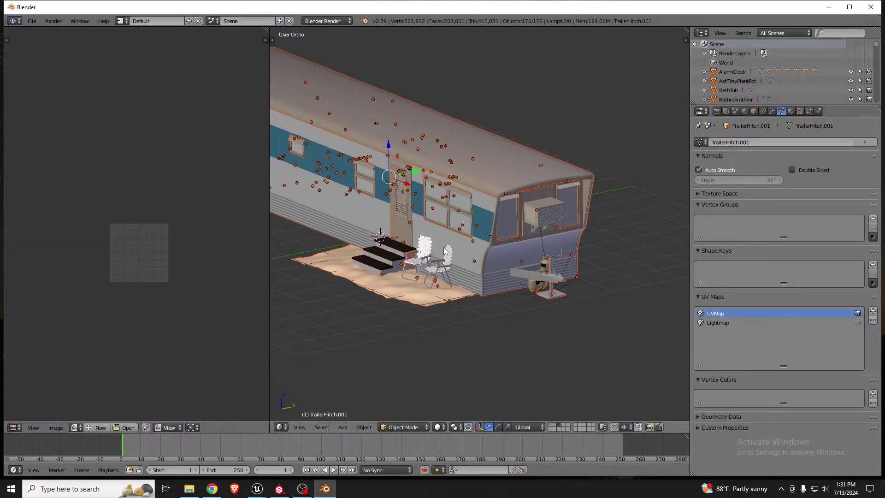
Select the imported home's roof panel, exterior body and sand walkway one by one to check which parts are separate objects
right_click(493, 210)
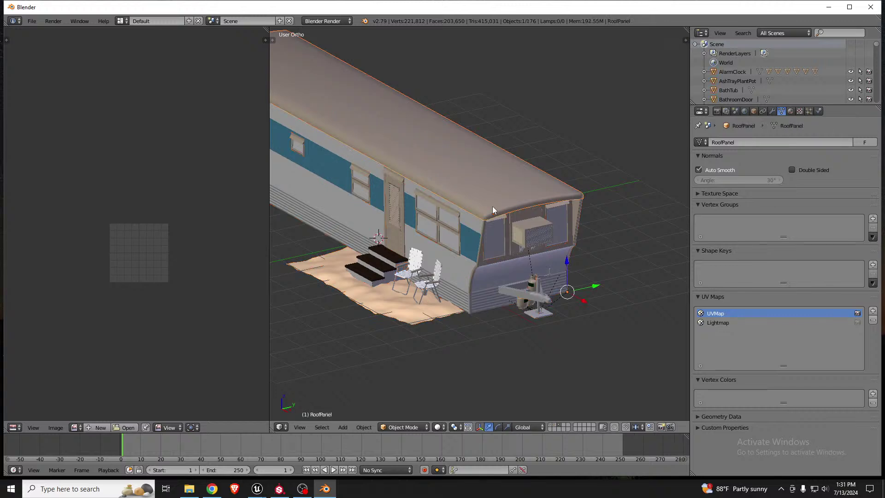
right_click(486, 237)
right_click(482, 255)
right_click(479, 284)
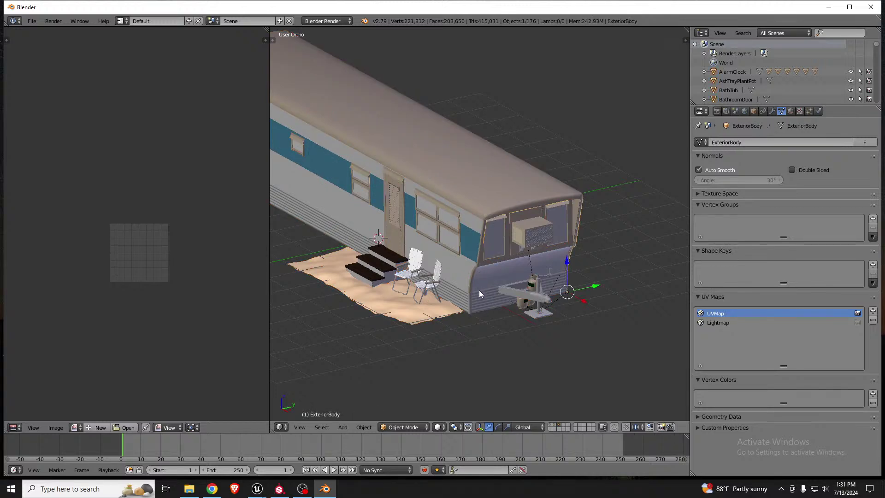
right_click(478, 294)
right_click(399, 309)
right_click(384, 277)
right_click(380, 273)
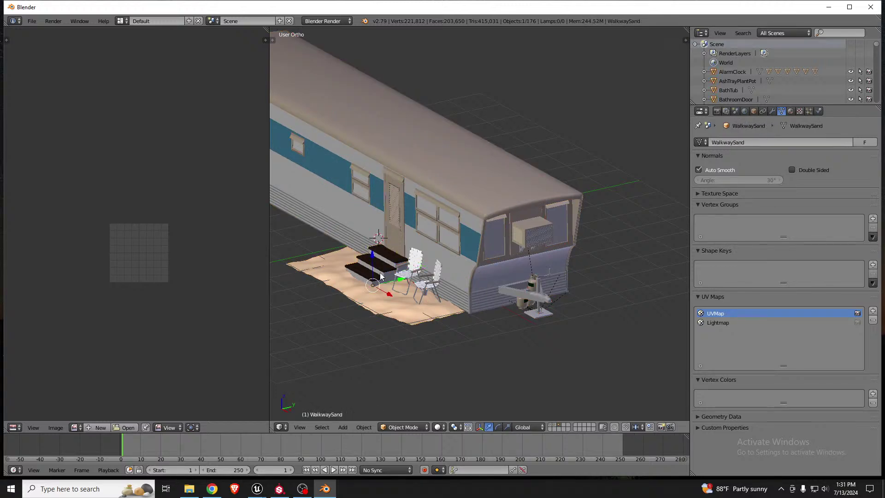
Check the folding chairs, the trailer hitch parts and the roof as individual objects of the imported scene
right_click(402, 273)
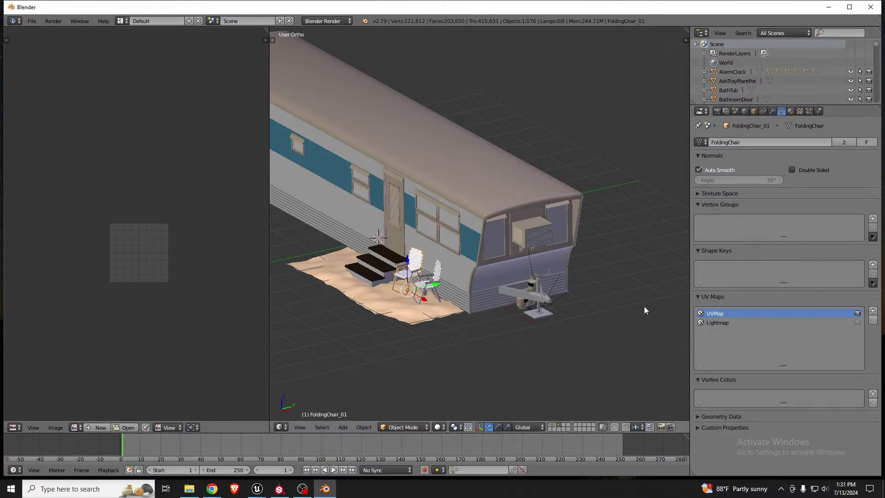
right_click(460, 289)
right_click(436, 288)
right_click(407, 278)
right_click(521, 298)
right_click(525, 298)
right_click(525, 297)
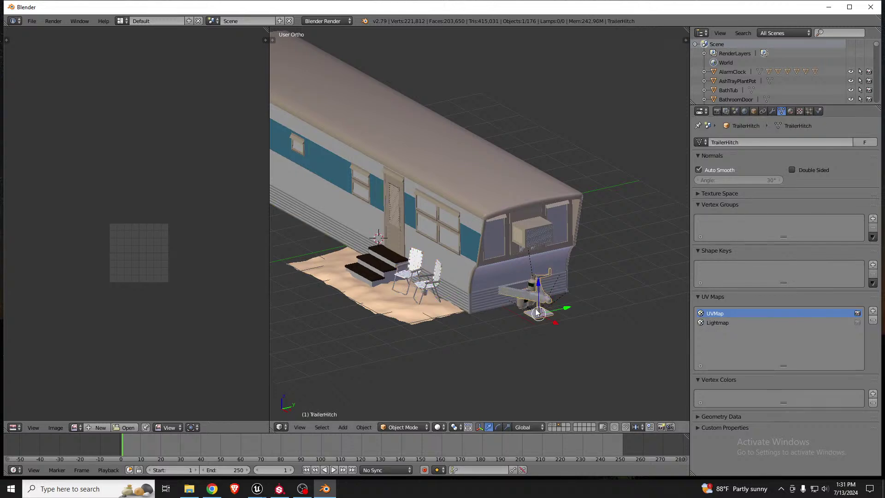
right_click(496, 254)
right_click(458, 209)
scroll(473, 219, "down", 1)
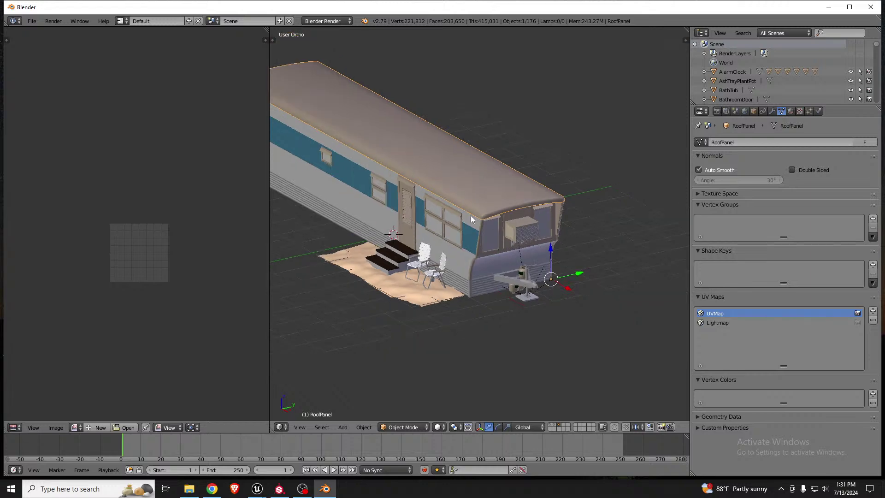
Return to the TrailerHitch.001 layer, open that mesh in Edit Mode and show its material slots
left_click(555, 425)
right_click(445, 232)
middle_click_drag(480, 261, 461, 220)
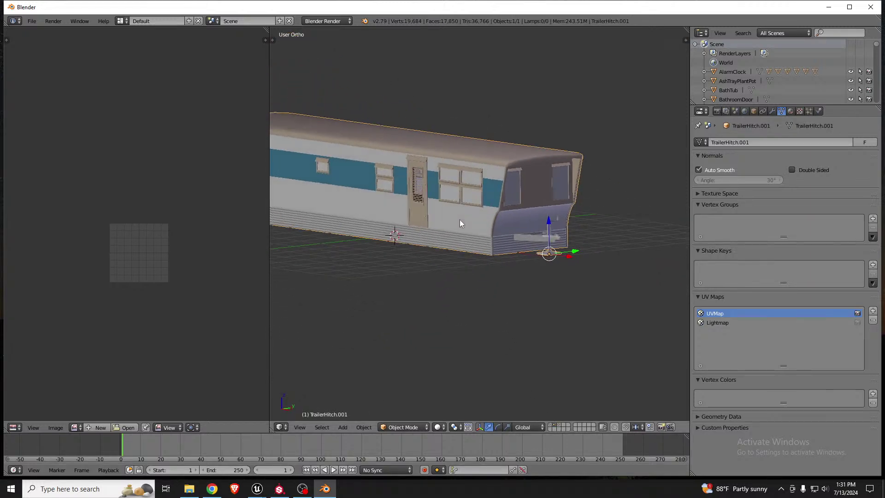
scroll(474, 207, "up", 4)
key("Tab")
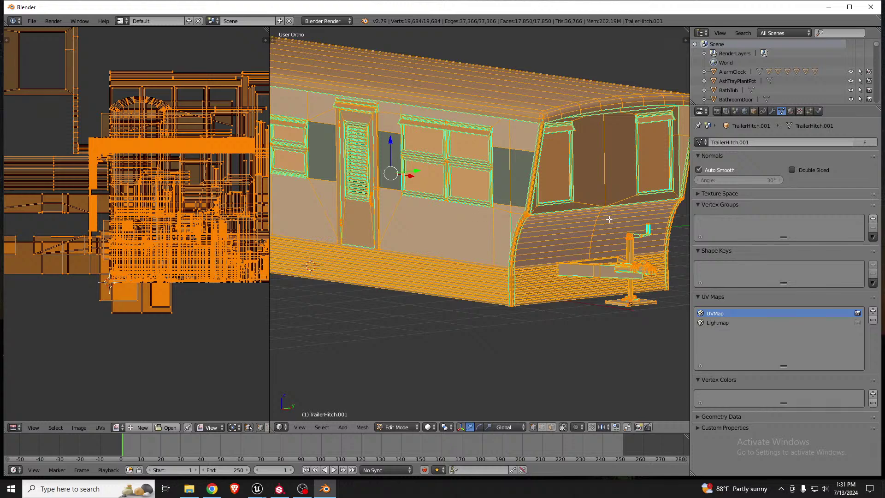
key("Tab")
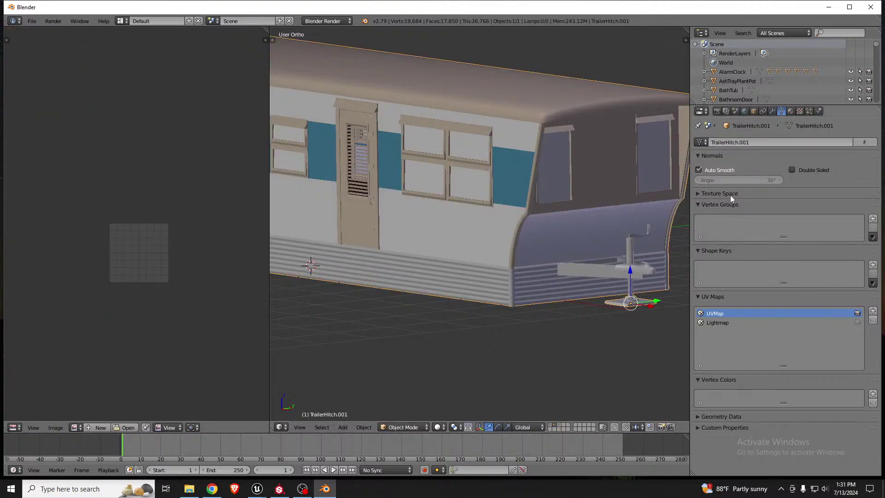
key("Tab")
left_click(790, 112)
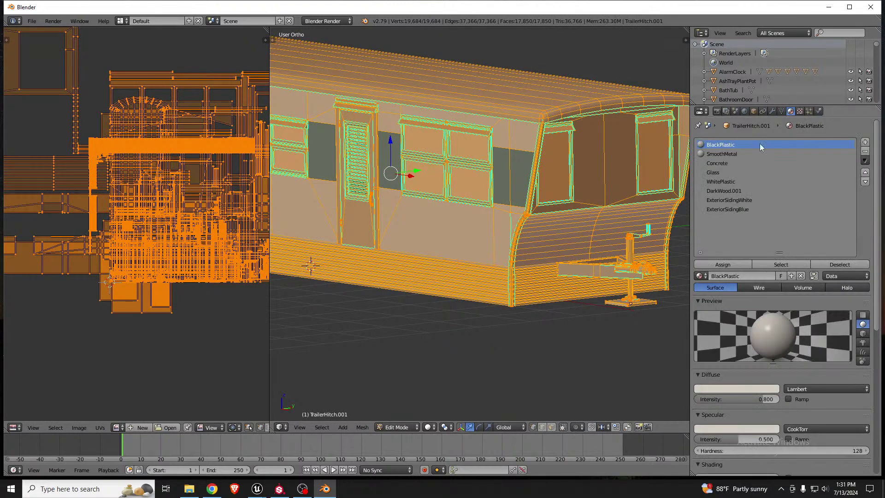
Clear the mesh selection, select the faces assigned to BlackPlastic to see where it is used, and deselect them
middle_click_drag(465, 221, 485, 208)
key("a")
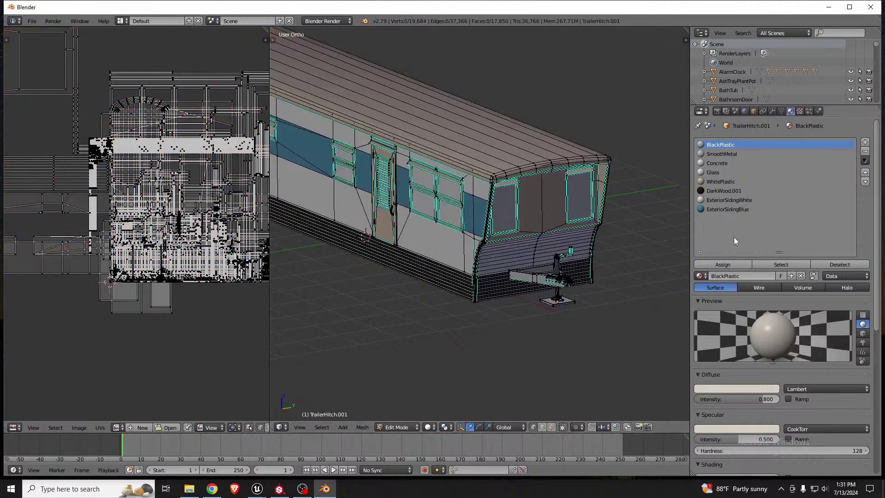
left_click(770, 264)
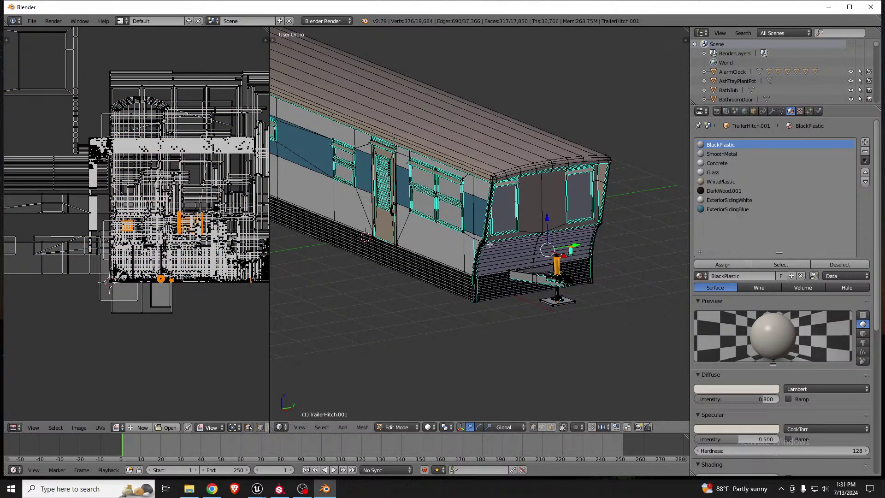
key("a")
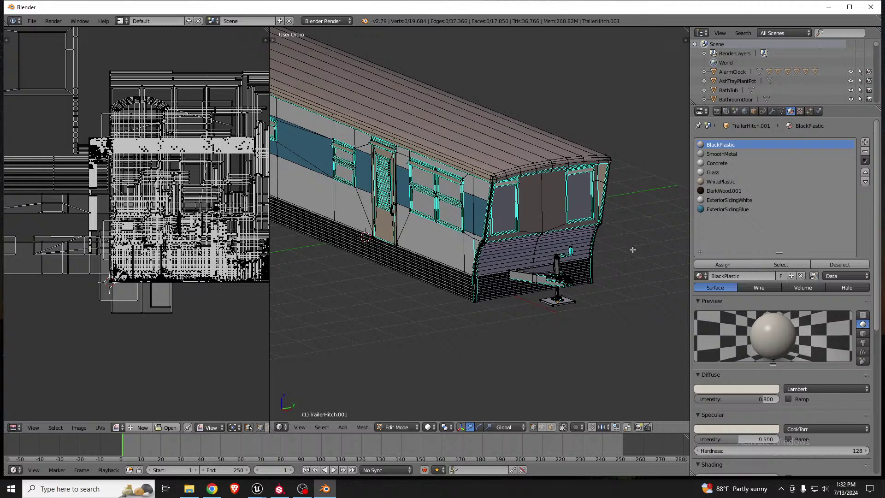
Select the faces assigned to SmoothMetal, rename that material to foundationMetal, and clear the selection
left_click(722, 153)
left_click(771, 265)
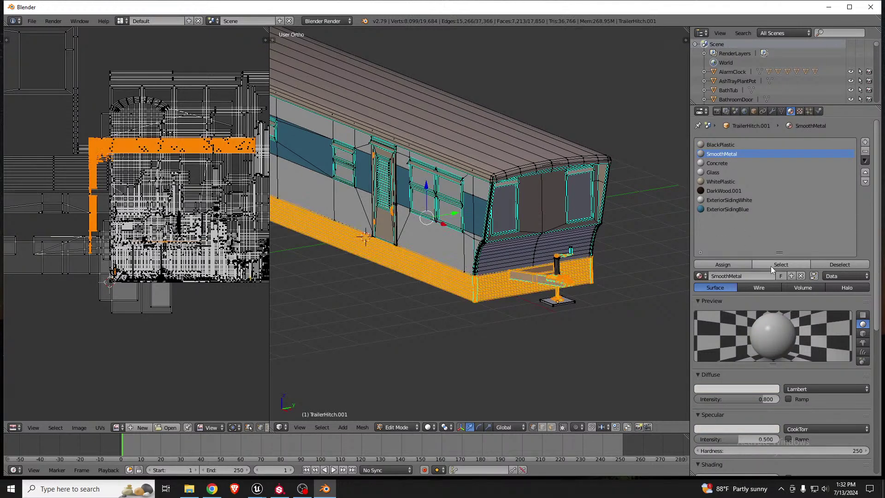
double_click(724, 155)
double_click(726, 154)
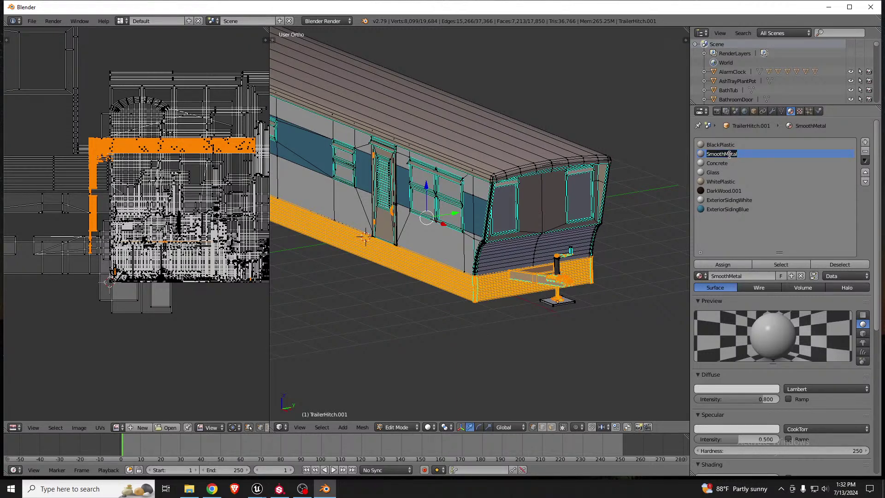
type("foundationMetal")
key("Return")
key("a")
Select the BlackPlastic faces again and examine the hitch jack post and crank handle up close, clearing the selection
left_click(717, 145)
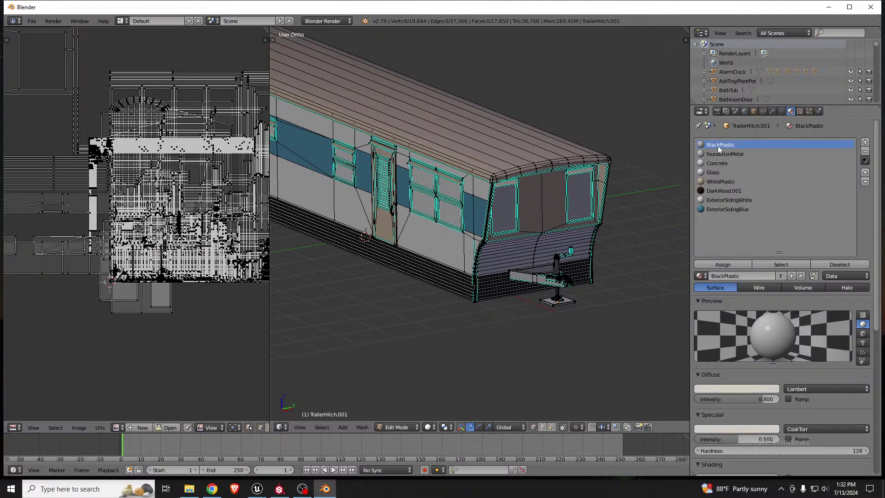
left_click(778, 263)
scroll(566, 273, "up", 5)
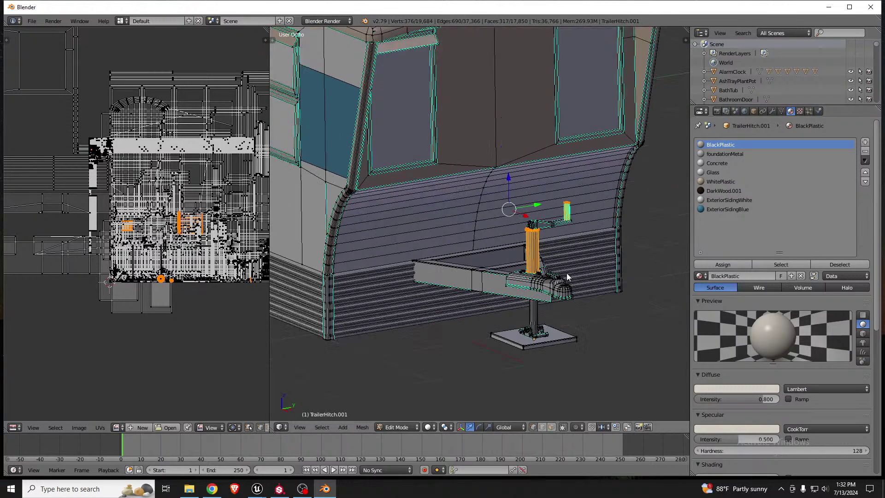
scroll(537, 252, "up", 4)
scroll(537, 252, "down", 3)
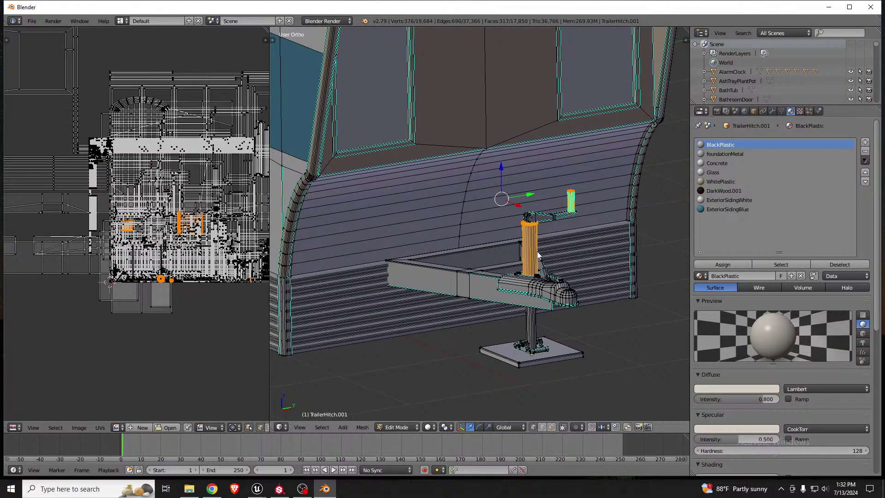
middle_click_drag(538, 252, 531, 242)
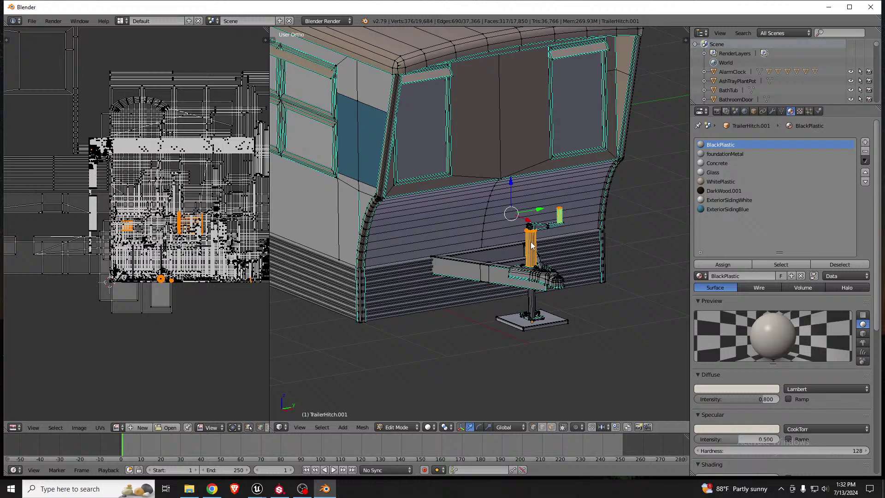
key("a")
scroll(532, 227, "up", 8)
scroll(532, 227, "down", 1)
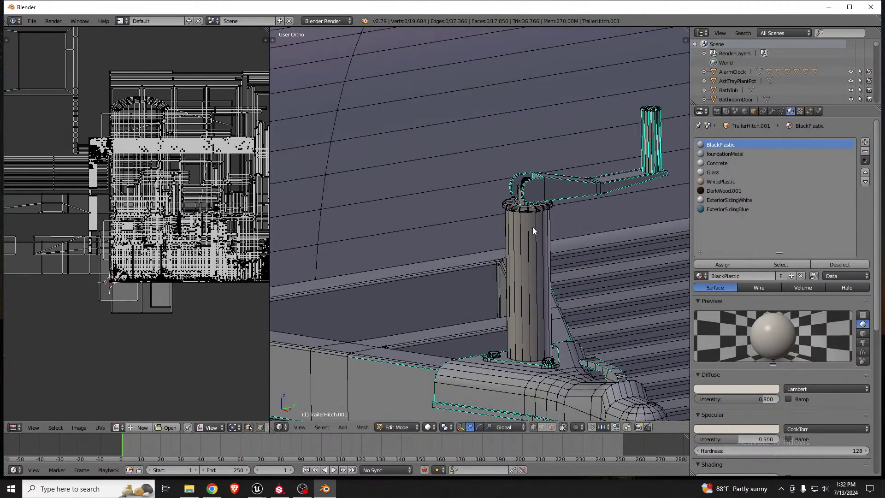
scroll(534, 256, "down", 7)
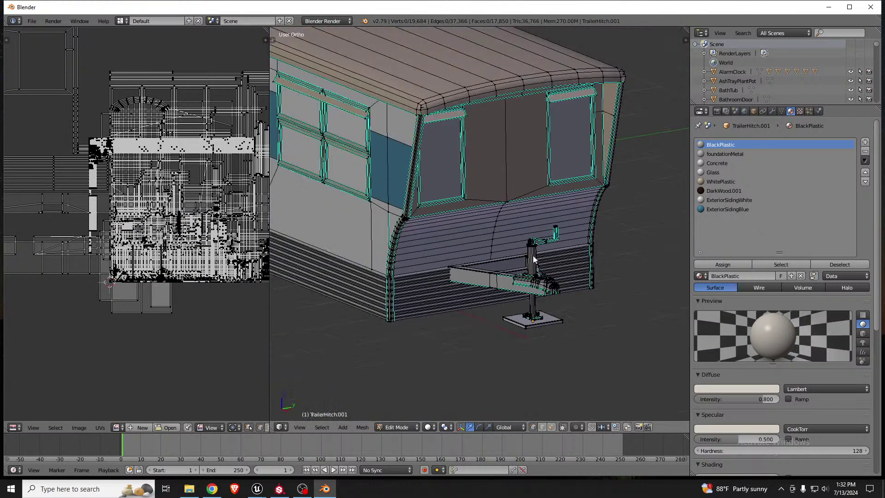
Select the faces assigned to Concrete and inspect the base pad under the trailer hitch
left_click(717, 162)
left_click(770, 264)
key("KP_Decimal")
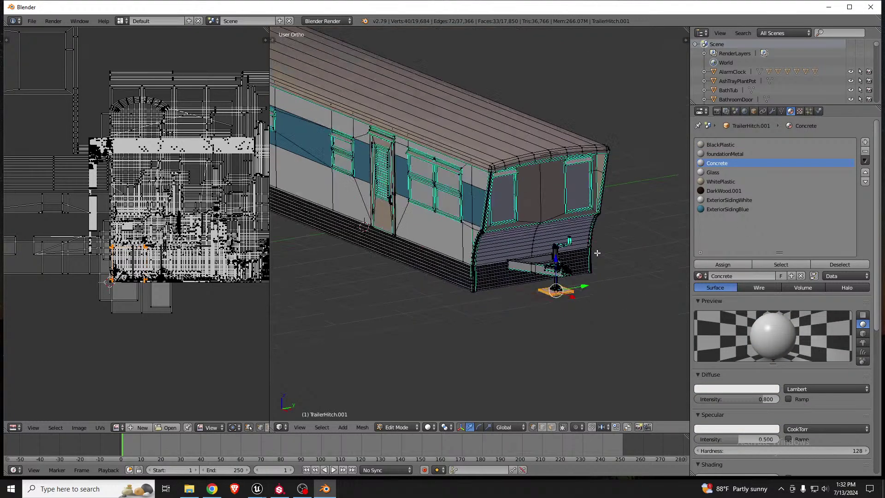
scroll(567, 277, "down", 4)
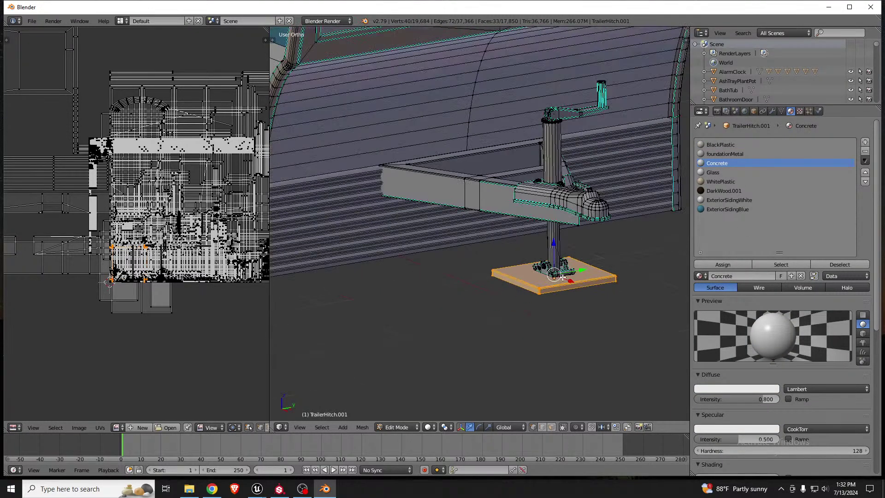
middle_click_drag(567, 277, 553, 262)
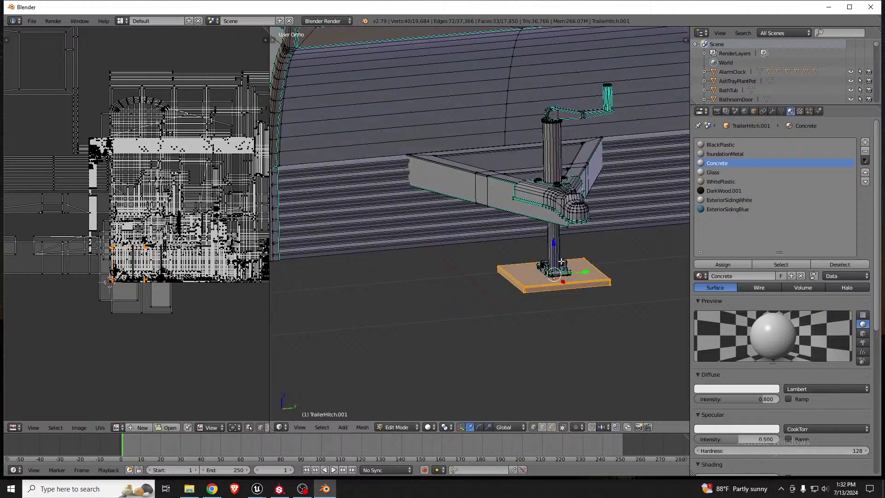
scroll(553, 262, "down", 3)
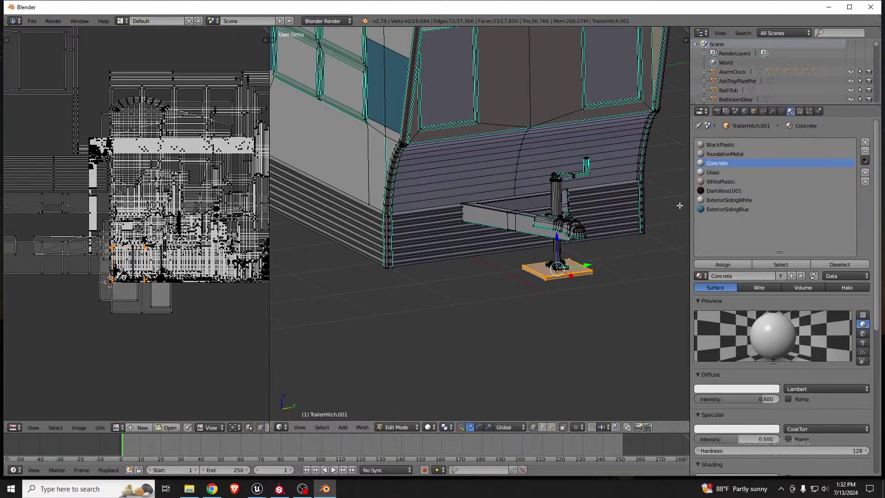
Replace the selection with the faces assigned to Glass to check the window panes, and deselect them
left_click(713, 172)
key("a")
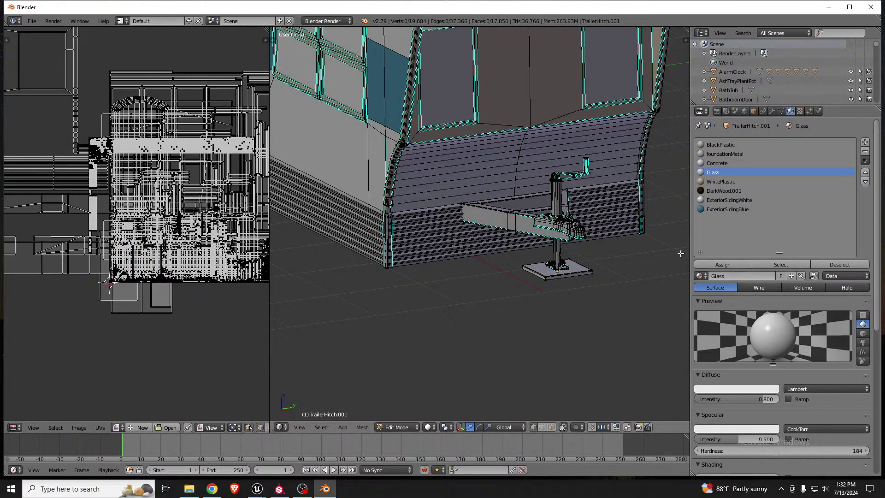
left_click(774, 263)
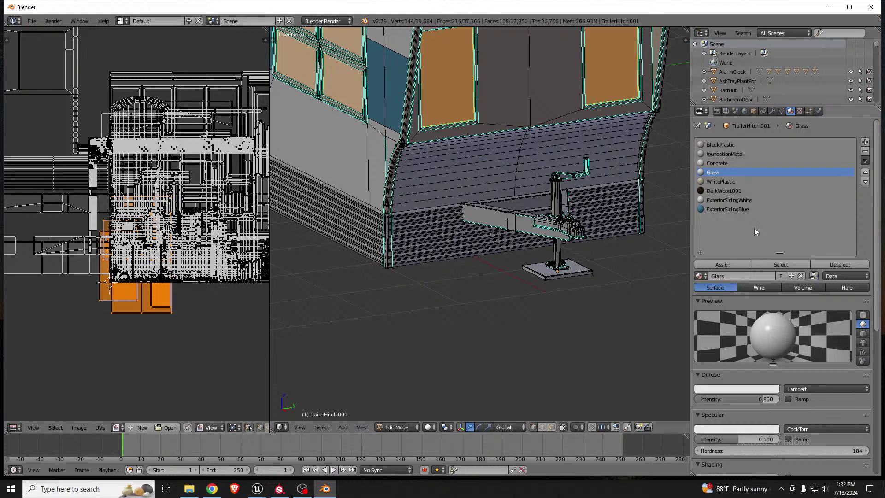
key("a")
Select the faces assigned to WhitePlastic and examine their coverage across the roof, trim, door and front panel
left_click(721, 182)
scroll(564, 215, "down", 2)
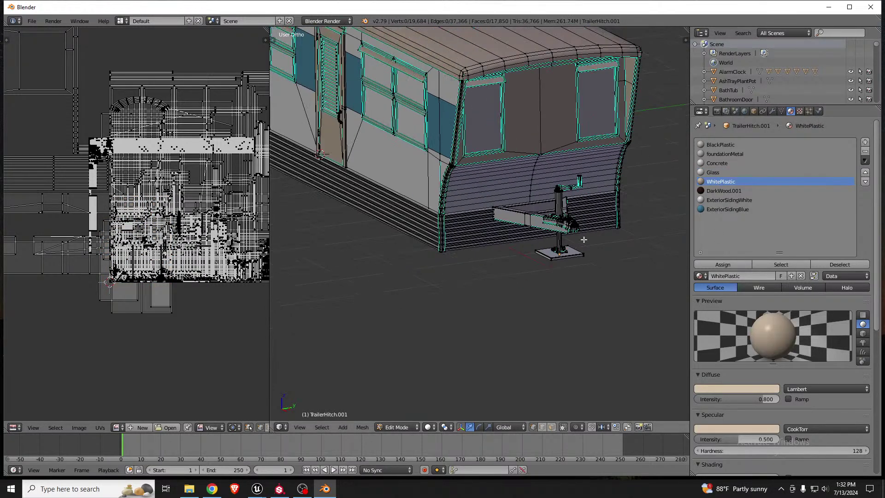
left_click(779, 264)
middle_click_drag(479, 139, 440, 160)
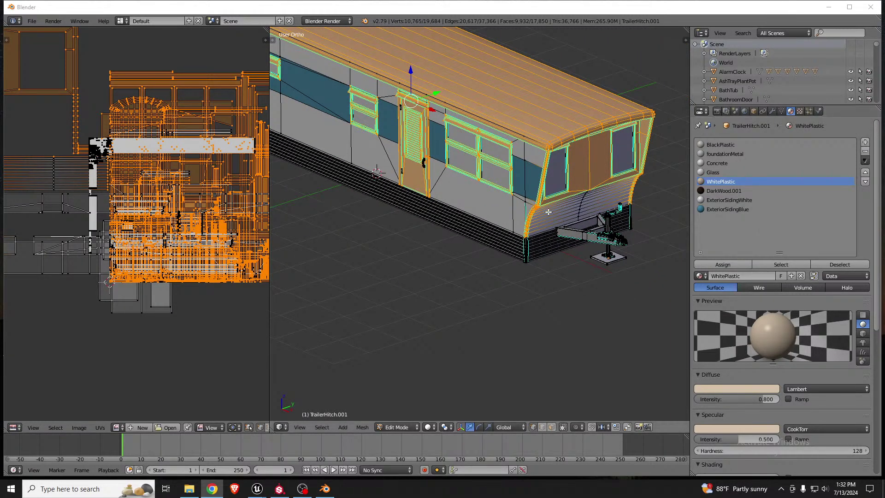
middle_click_drag(502, 140, 480, 138)
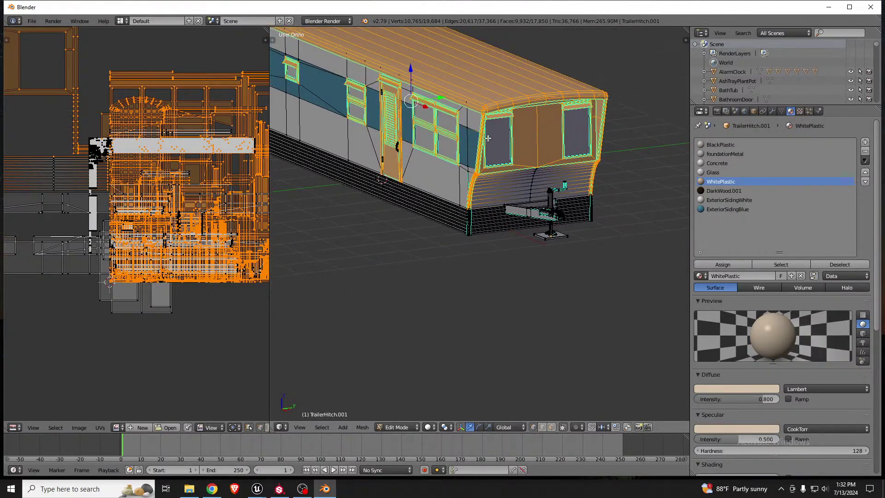
Inspect the WhitePlastic faces on the trailer's roof, front panel and trim from closer up, and clear the selection
scroll(488, 138, "down", 5)
middle_click_drag(428, 126, 546, 155)
scroll(546, 158, "up", 4)
scroll(546, 158, "up", 3)
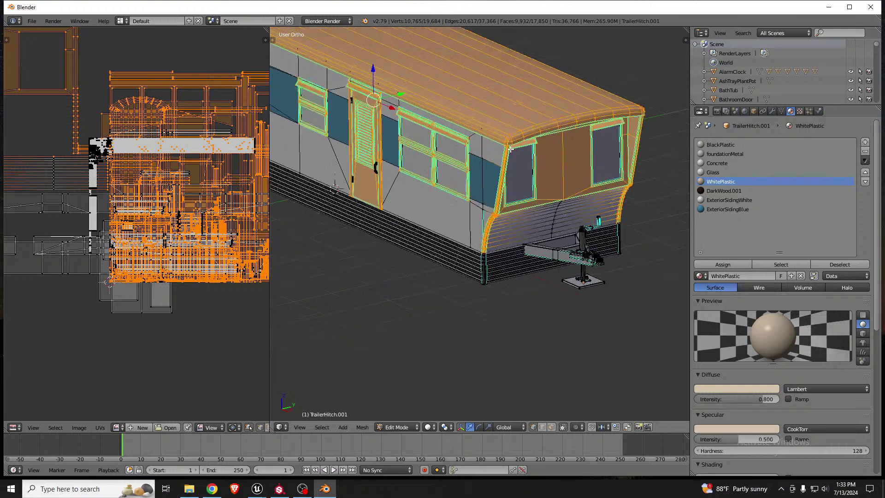
scroll(510, 149, "down", 1)
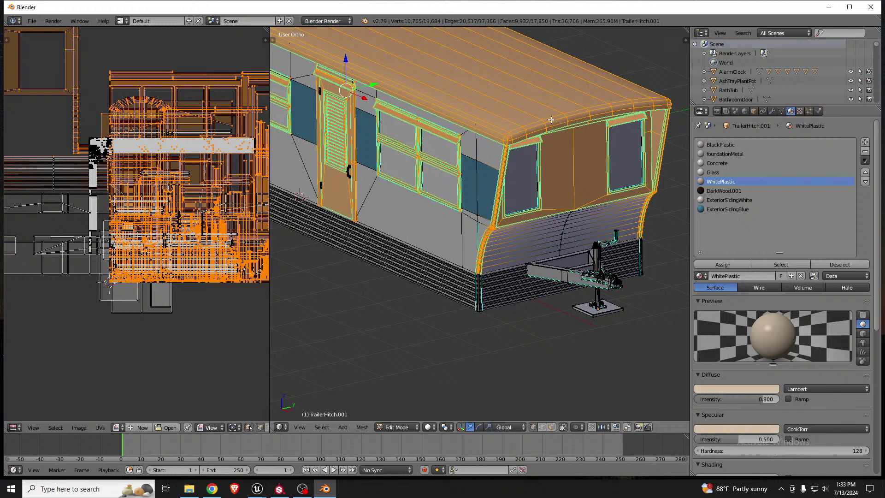
key("a")
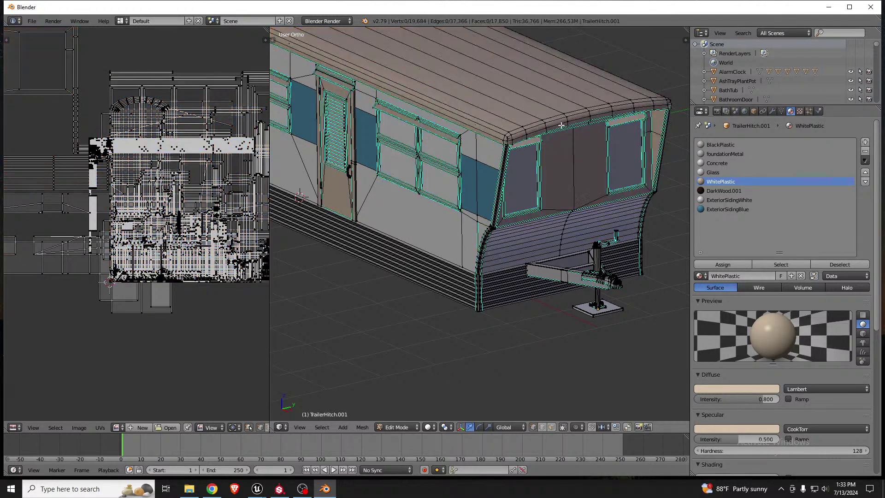
Rename the Concrete material to roof
left_click(729, 165)
double_click(726, 164)
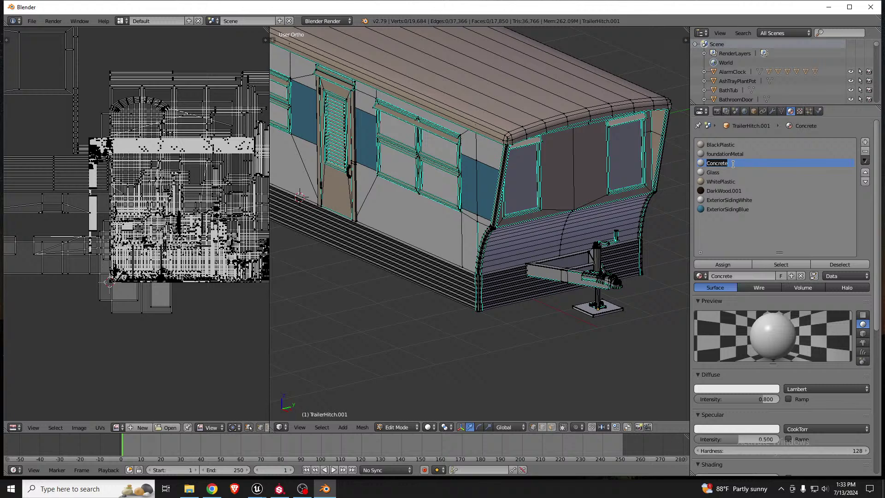
type("roof")
key("Return")
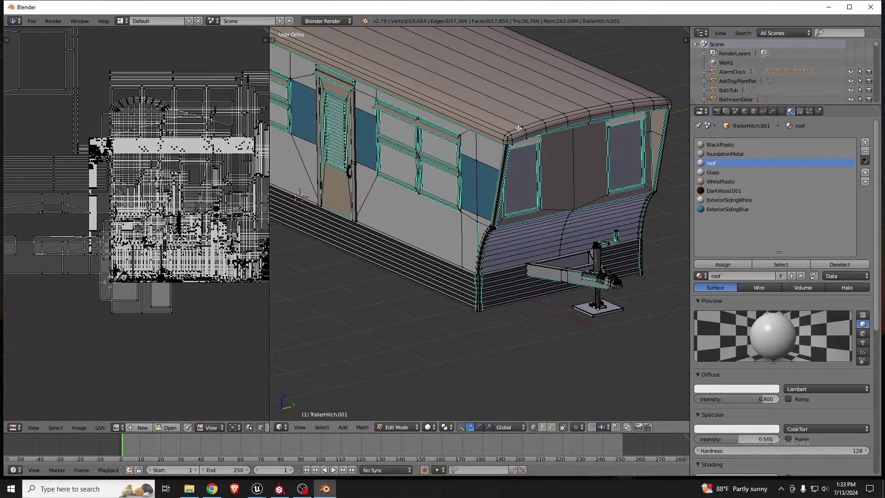
Select the trailer's whole connected roof, assign the roof material to it, and clear the selection
key("l")
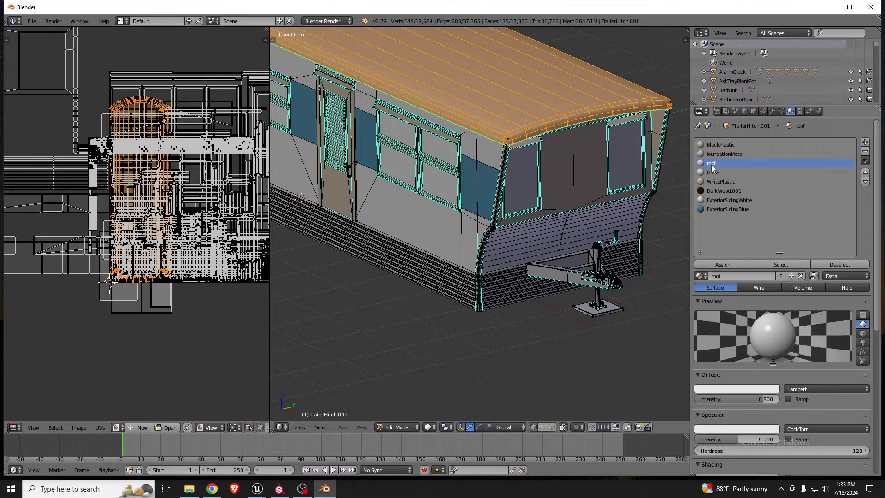
left_click(734, 267)
scroll(508, 144, "down", 2)
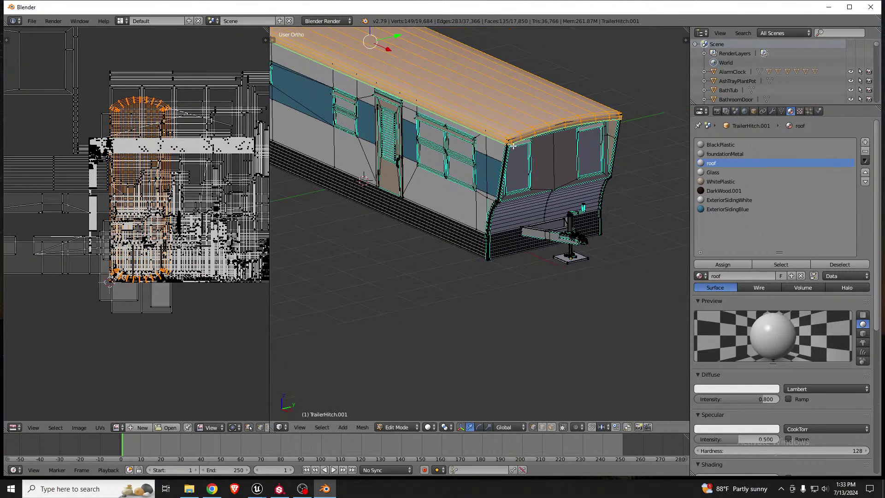
scroll(508, 143, "up", 2)
key("a")
Select the faces still assigned to WhitePlastic to check their coverage, and rename that material trimPlastic
left_click(722, 181)
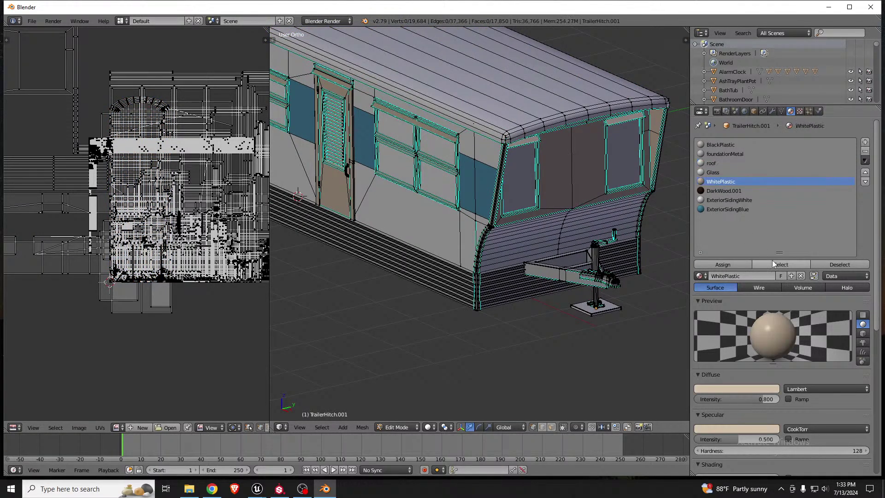
left_click(774, 264)
middle_click_drag(572, 180, 545, 158)
scroll(544, 158, "down", 2)
scroll(441, 137, "up", 2)
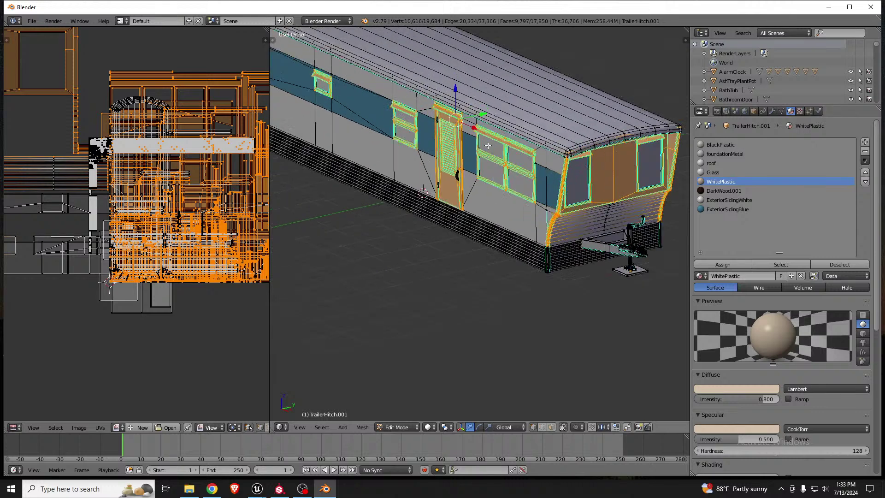
double_click(719, 180)
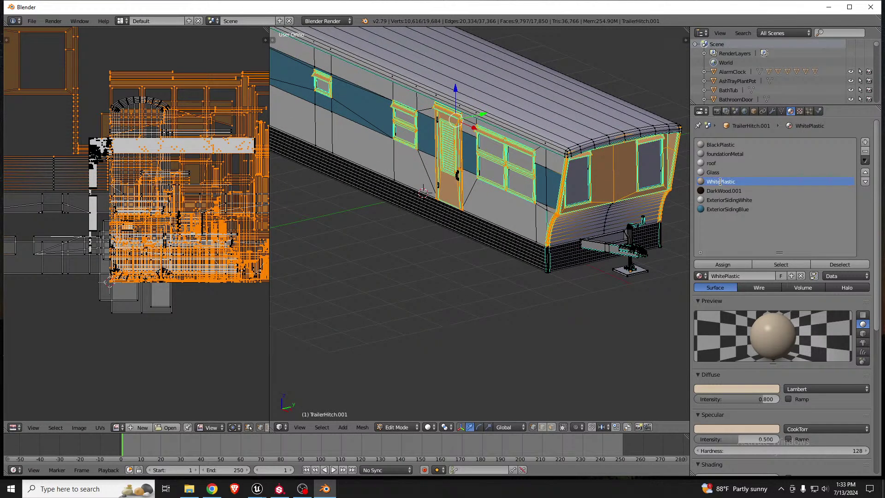
left_click_drag(720, 182, 693, 181)
type("trim")
Replace the selection with the faces assigned to DarkWood.001 and examine them around the entrance door in wireframe and solid shading
left_click(724, 190)
key("a")
left_click(768, 264)
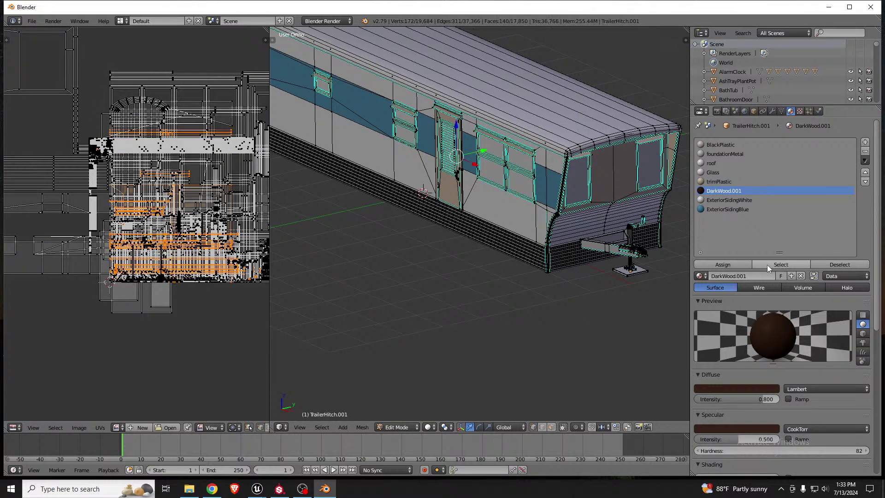
scroll(479, 157, "up", 11)
key("z")
scroll(475, 213, "down", 6)
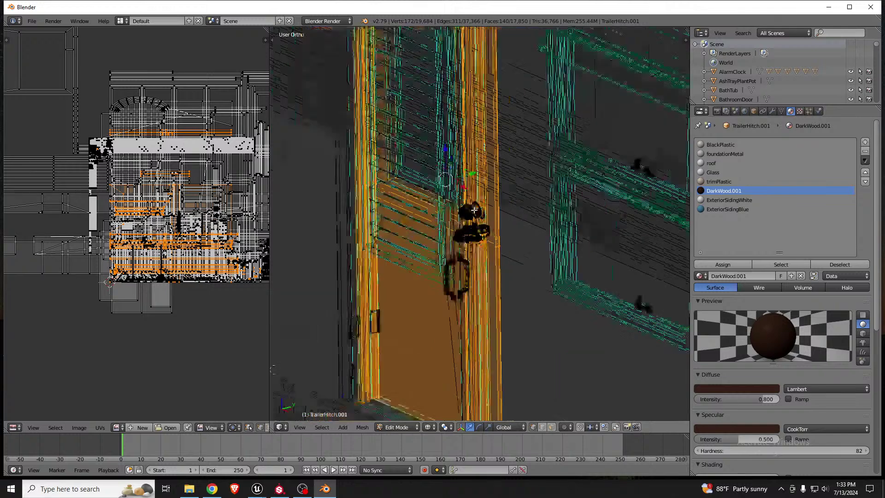
key("z")
key("z")
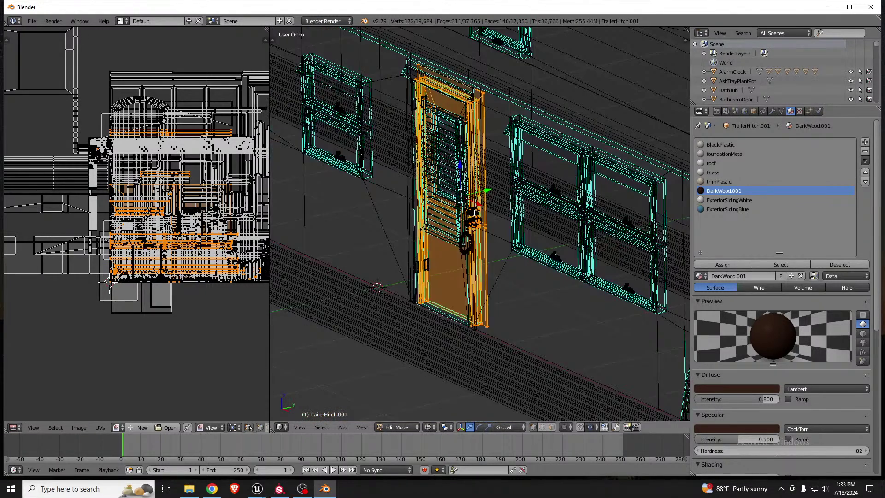
key("z")
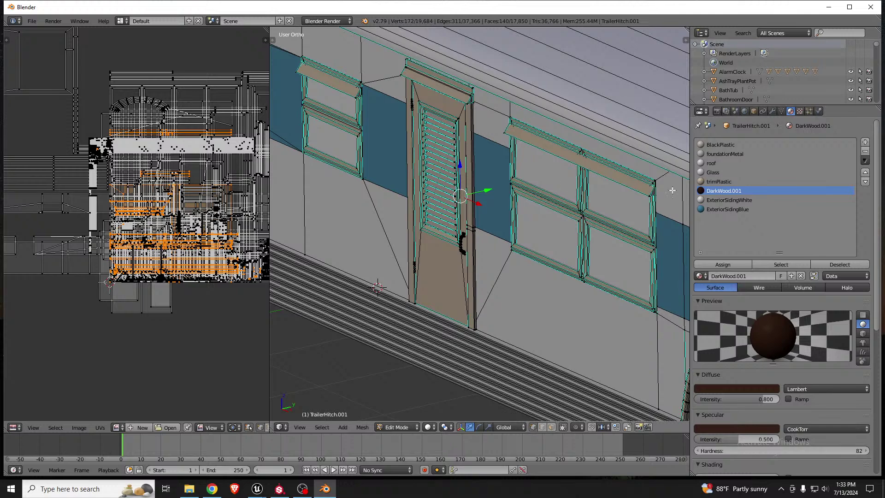
scroll(556, 212, "down", 2)
key("z")
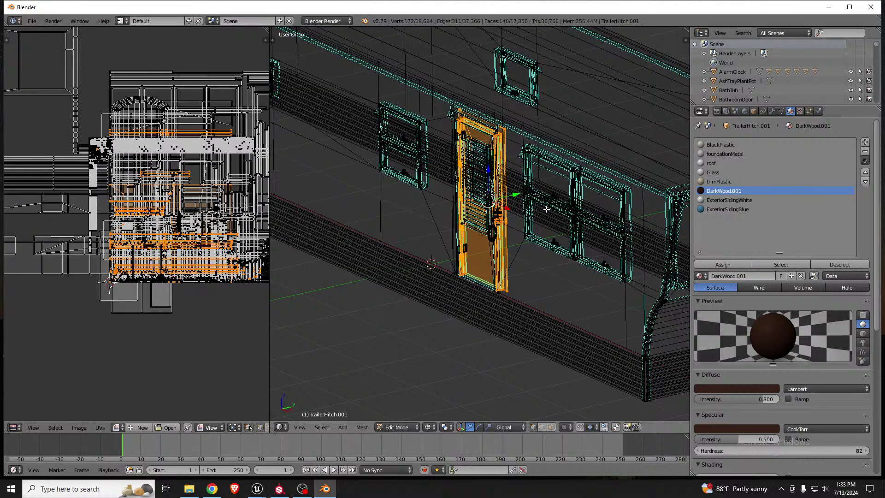
scroll(512, 249, "up", 2)
key("z")
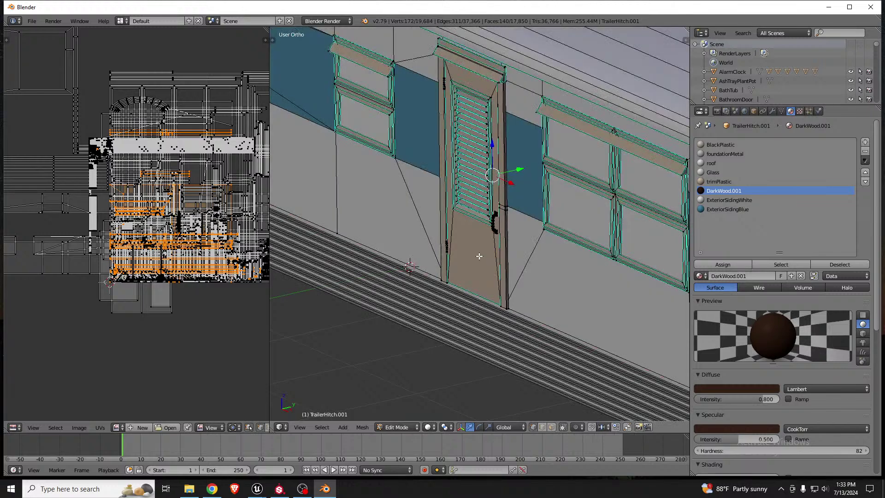
Delete the vertices of the DarkWood.001 faces behind the entrance door
left_click(766, 264)
key("z")
key("x")
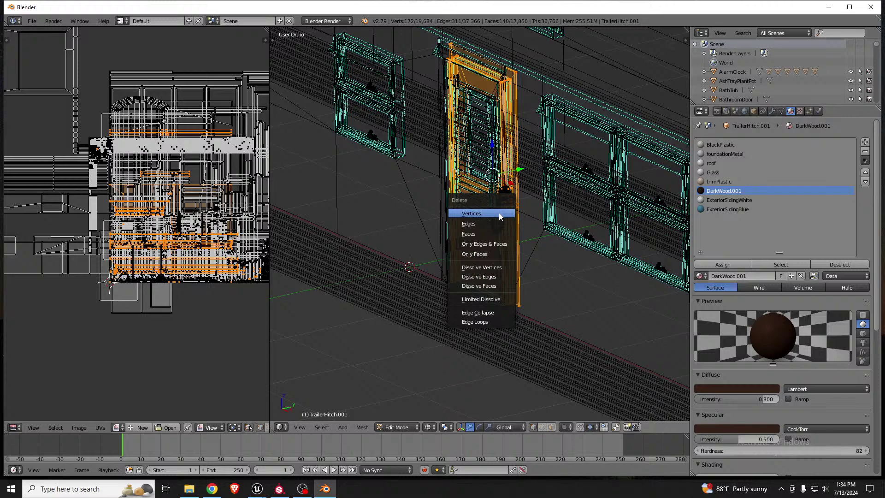
left_click(499, 213)
Remove the DarkWood.001 material slot in Object Mode and return to editing the mesh
key("Tab")
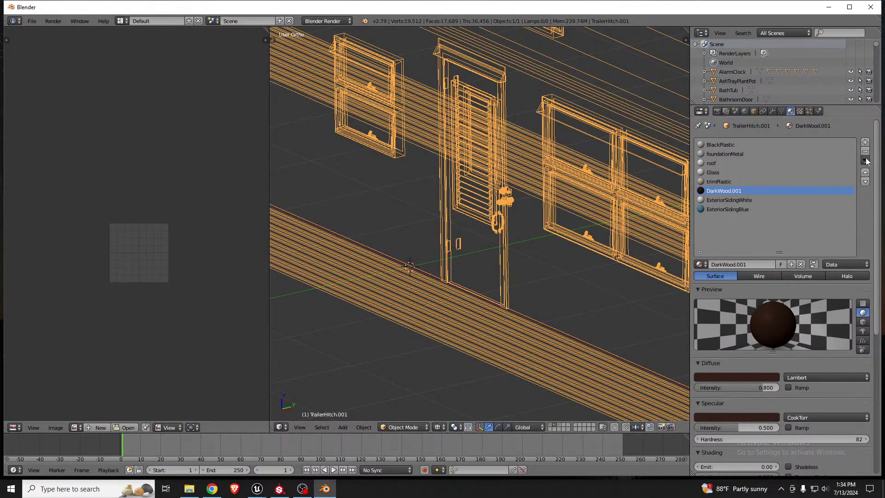
left_click(865, 151)
key("Tab")
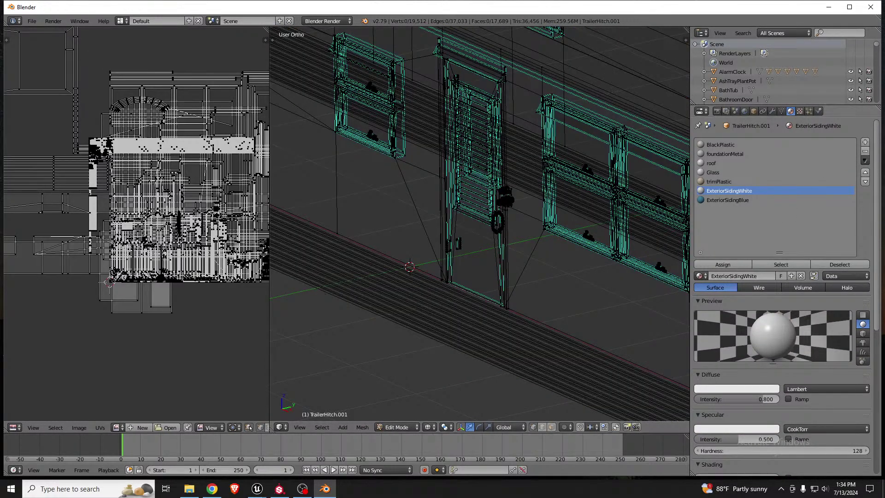
Return to solid shading, switch to face selection and select the entrance door's lower panel
scroll(510, 195, "down", 1)
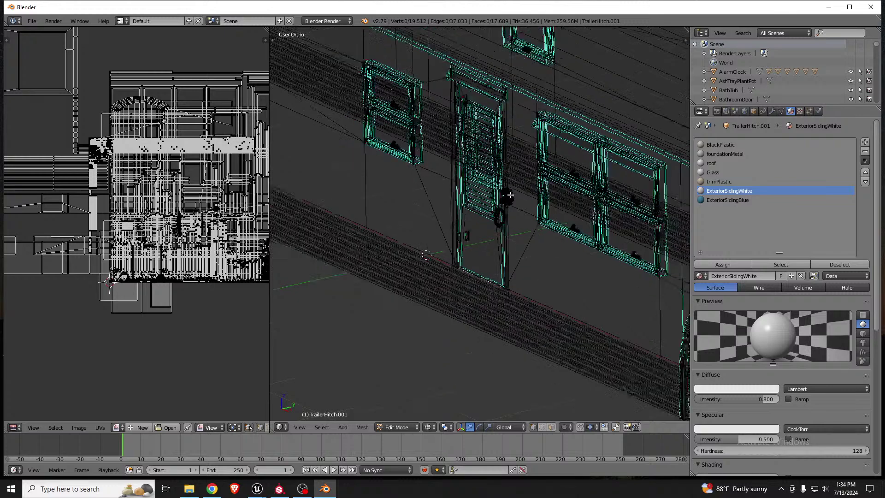
key("z")
right_click(495, 232)
key("ctrl+Tab")
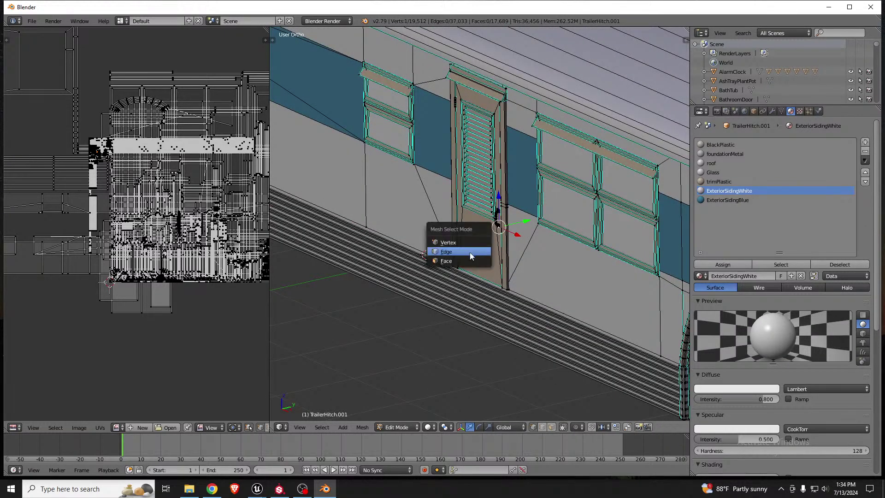
left_click(470, 253)
right_click(479, 256)
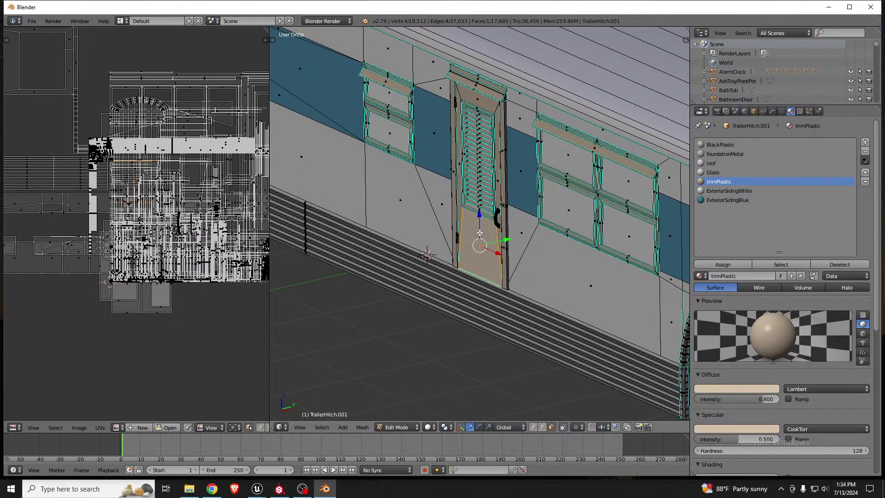
Replace the selection with all faces assigned to trimPlastic and check the coverage around the door and windows
key("a")
left_click(775, 262)
scroll(357, 148, "down", 4)
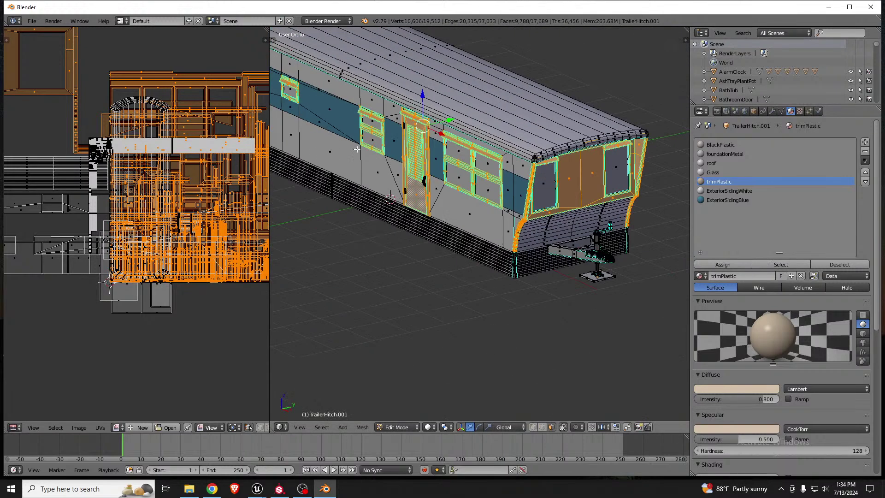
scroll(379, 156, "up", 5)
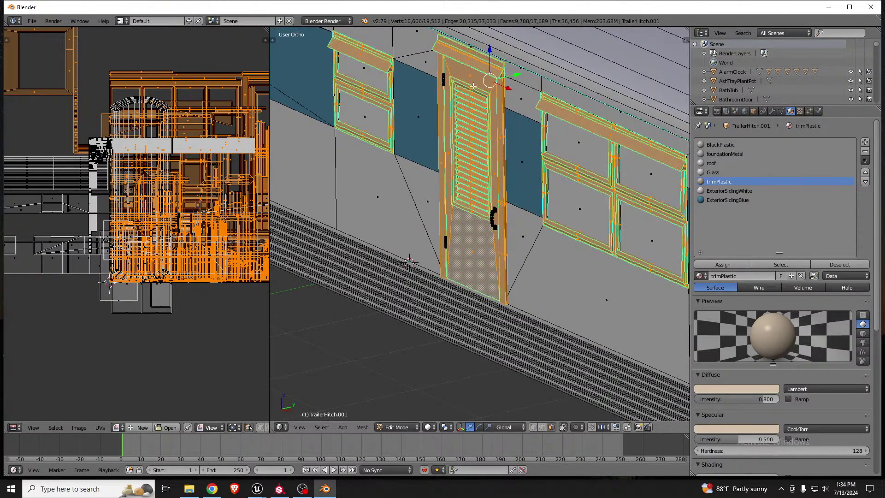
scroll(475, 84, "up", 4)
scroll(517, 125, "down", 3)
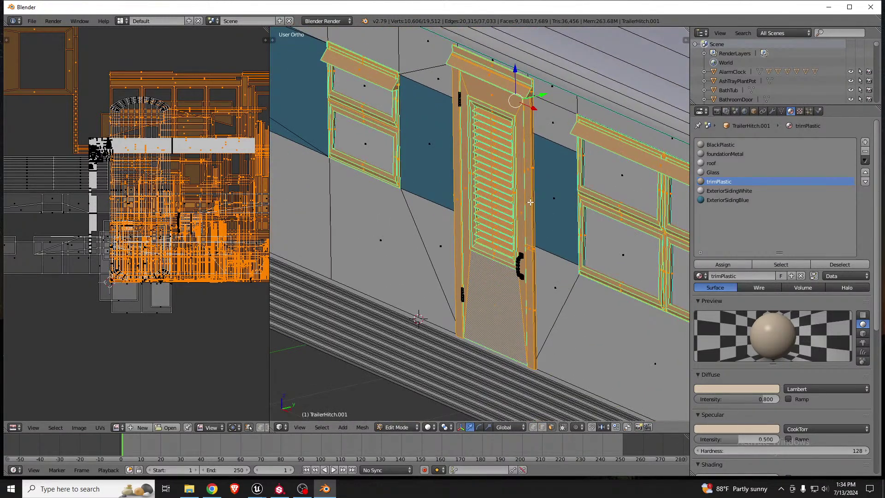
Remove the connected door frame and the small awning above the door from the trimPlastic selection
key("shift+l")
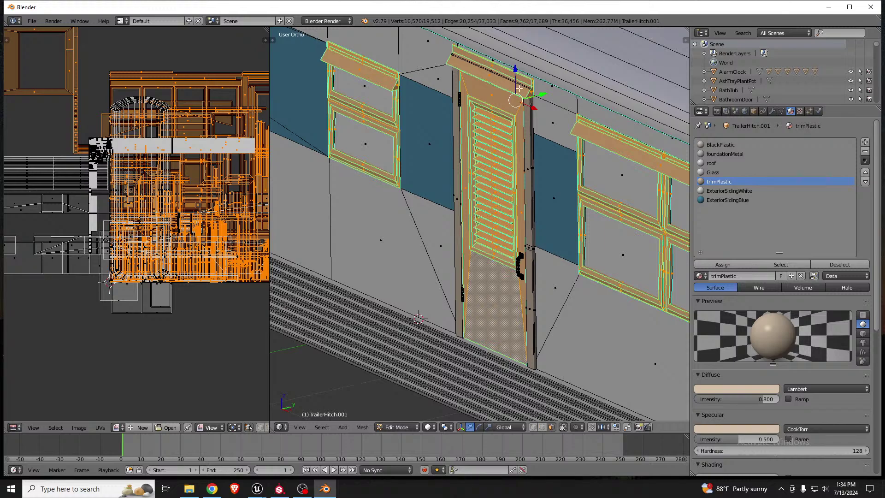
middle_click_drag(517, 98, 515, 80)
scroll(515, 80, "down", 3)
scroll(515, 81, "up", 4)
scroll(515, 80, "up", 4)
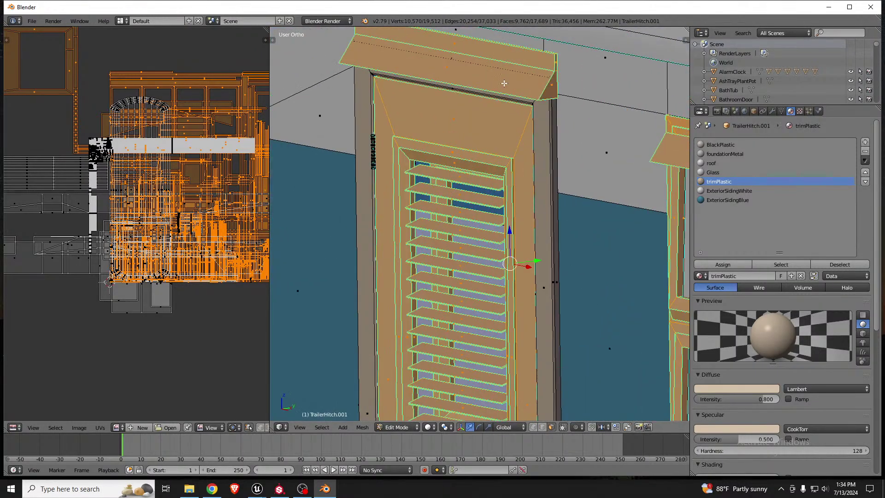
key("shift+l")
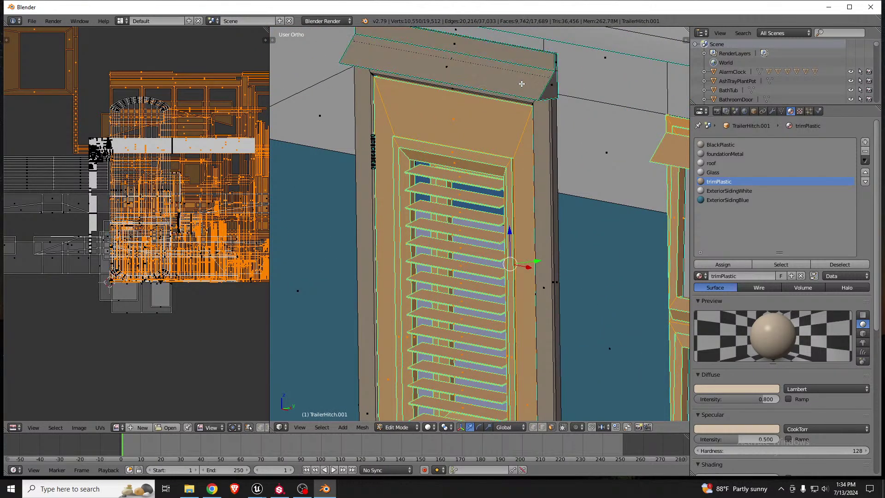
Add the connected door frame back to the selection and check the door area
scroll(537, 86, "down", 1)
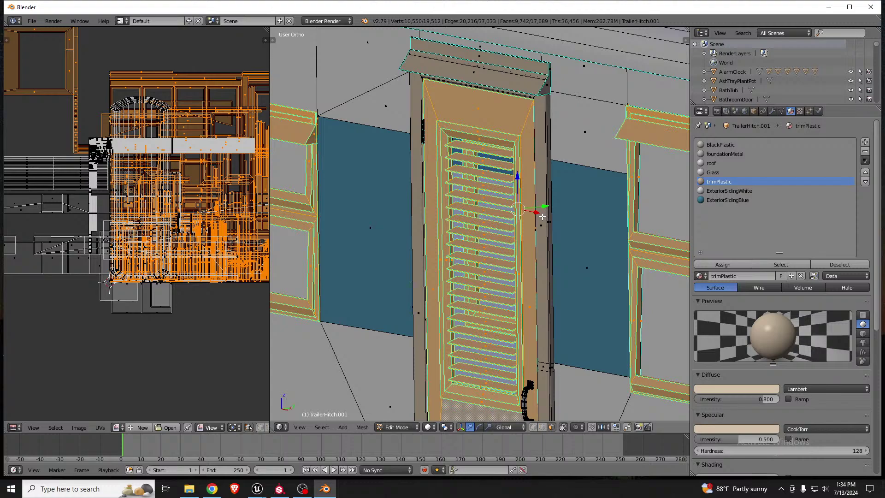
key("l")
scroll(439, 113, "down", 4)
middle_click_drag(439, 113, 477, 182)
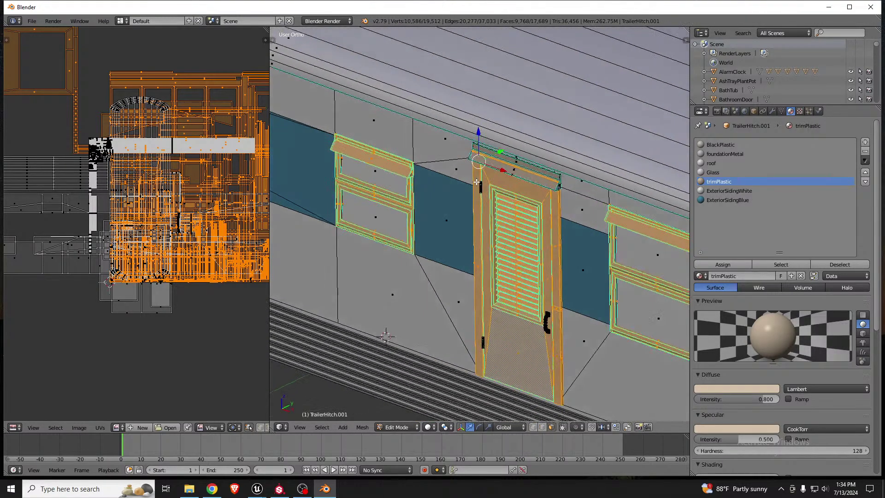
scroll(505, 224, "down", 1)
scroll(503, 223, "up", 2)
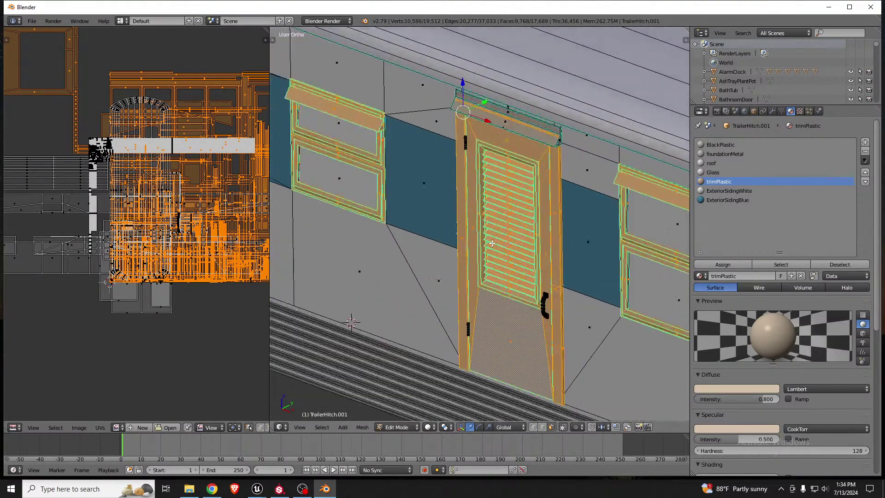
In a wireframe top view, box-deselect the trim faces from the trailer's rear end up to the entrance door
scroll(497, 221, "down", 3)
scroll(497, 221, "down", 1)
key("z")
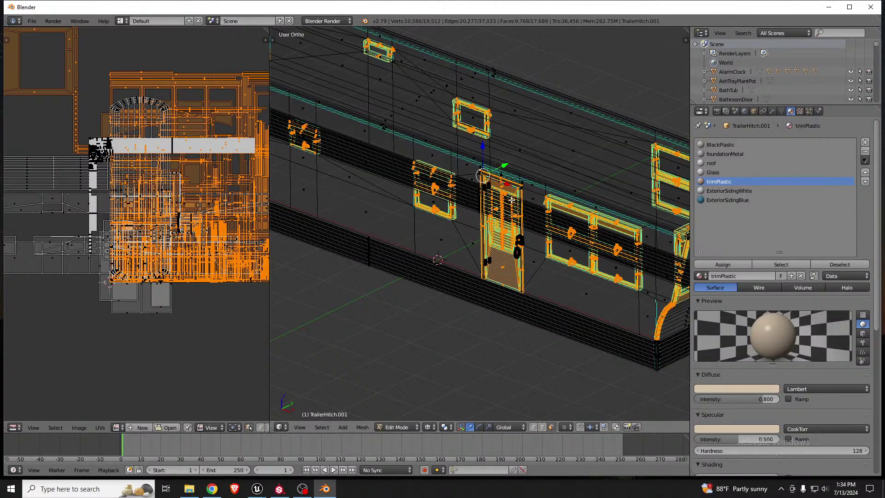
key("z")
key("KP_7")
key("z")
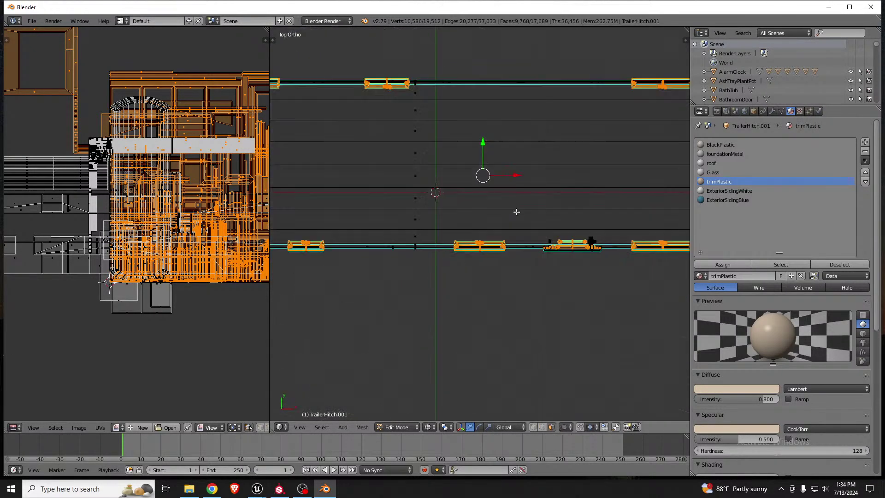
scroll(498, 194, "down", 3)
key("b")
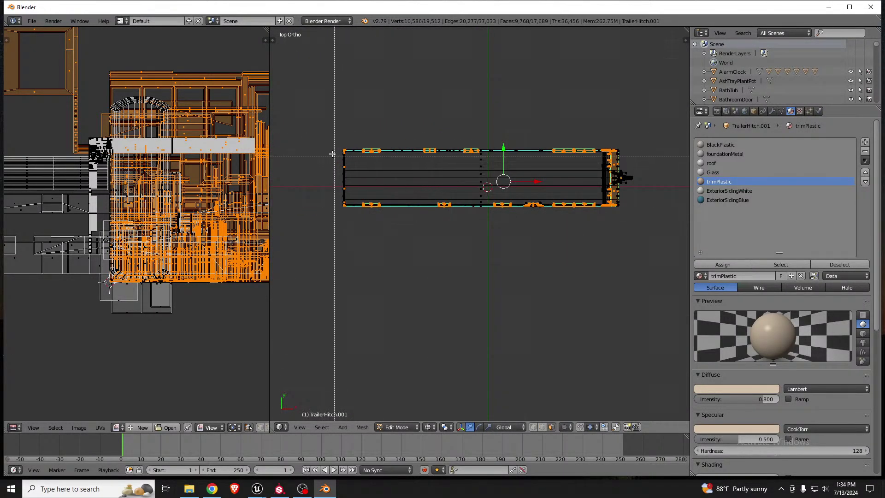
left_click_drag(316, 117, 516, 222)
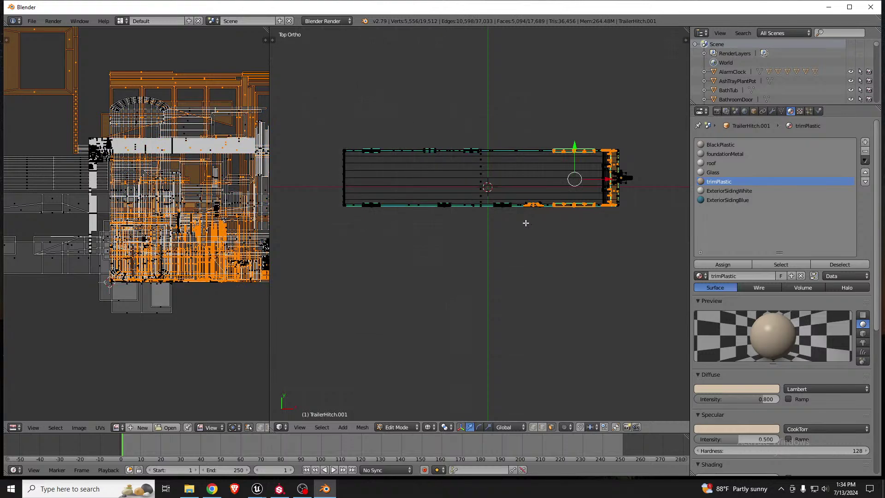
Narrow the trimPlastic selection to the entrance door and its frame, and delete their vertices
middle_click_drag(525, 221, 510, 181)
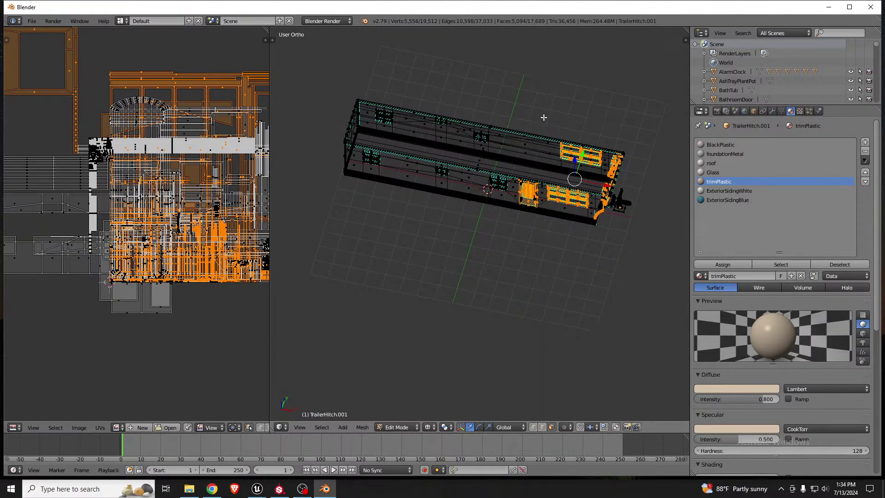
middle_click_drag(544, 115, 627, 242)
scroll(618, 227, "up", 5)
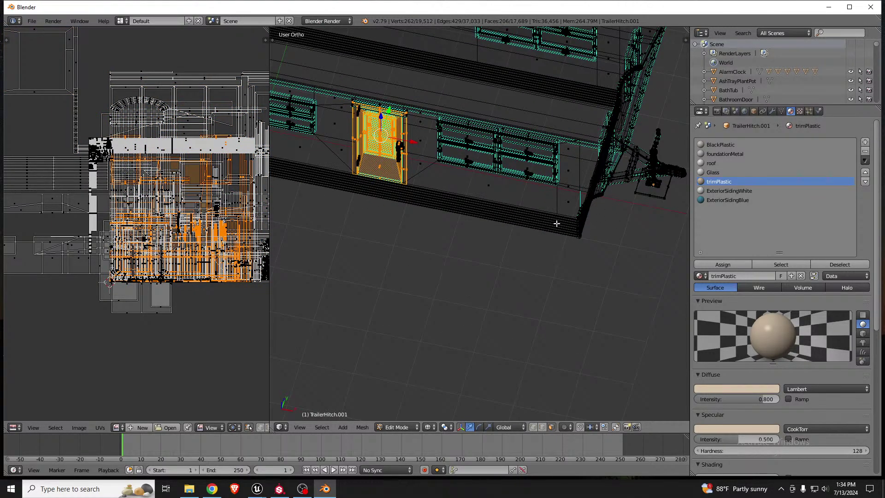
key("z")
middle_click_drag(402, 169, 391, 114)
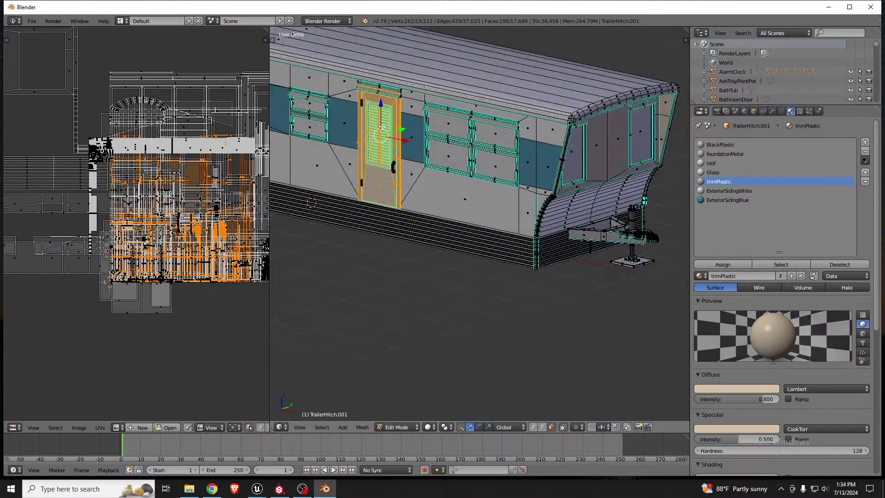
scroll(383, 128, "up", 6)
scroll(419, 152, "down", 3)
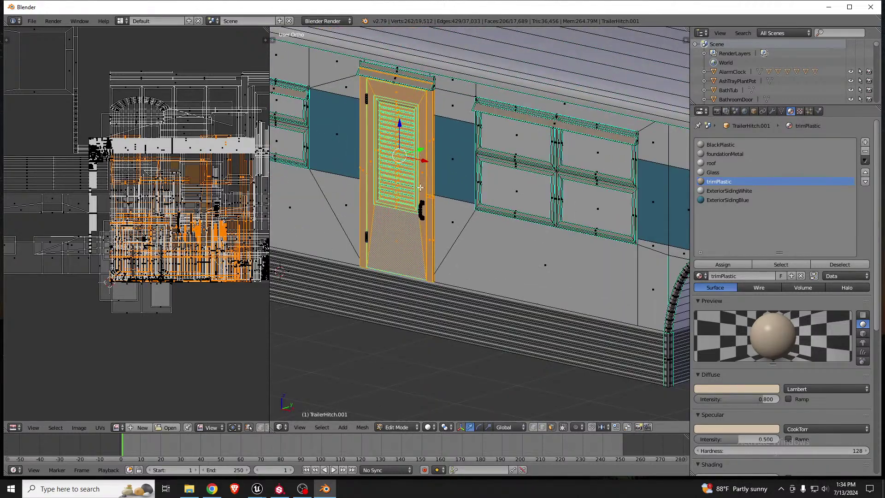
key("x")
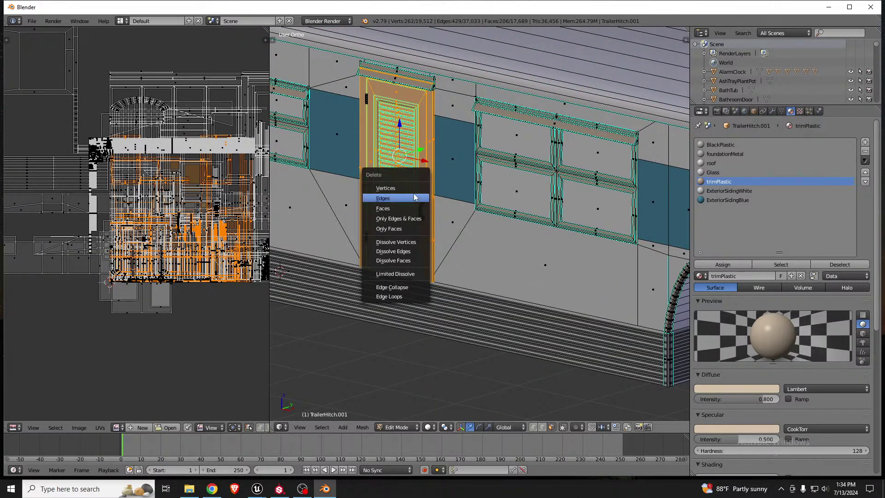
left_click(411, 189)
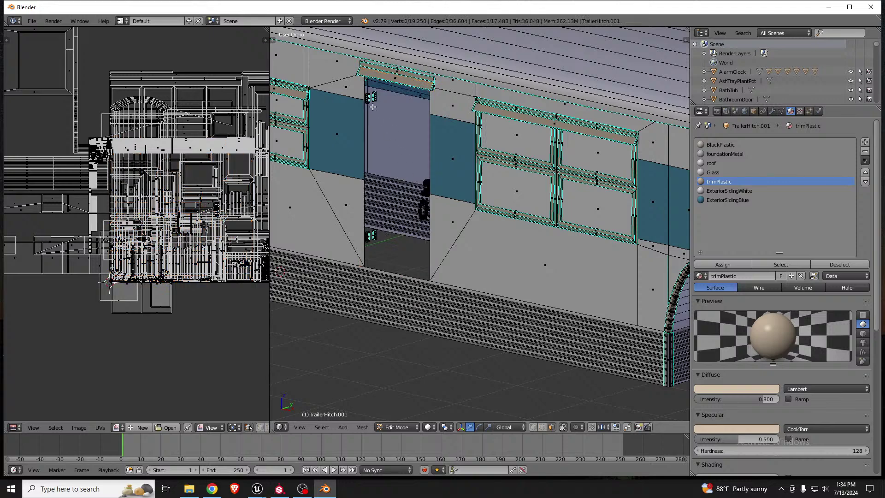
Box-select the leftover upper and lower door hinges in the empty doorway using wireframe view
scroll(374, 106, "up", 6)
scroll(377, 105, "up", 4)
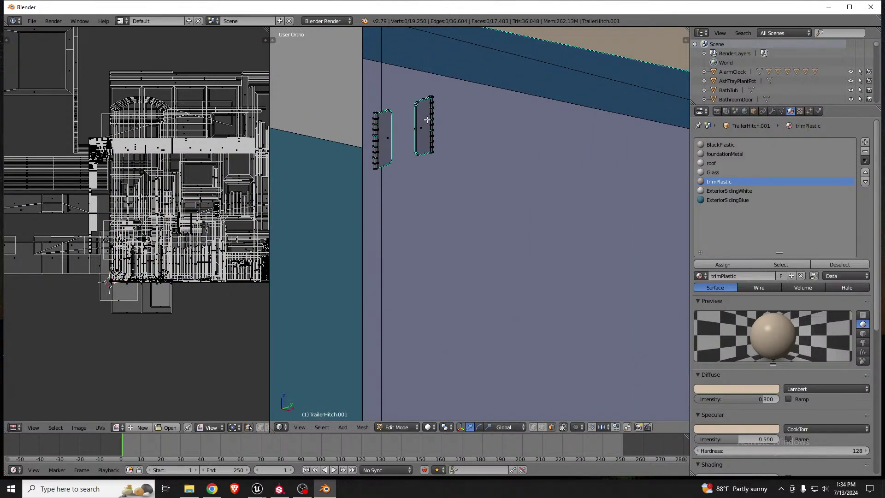
right_click(427, 120)
scroll(443, 134, "down", 2)
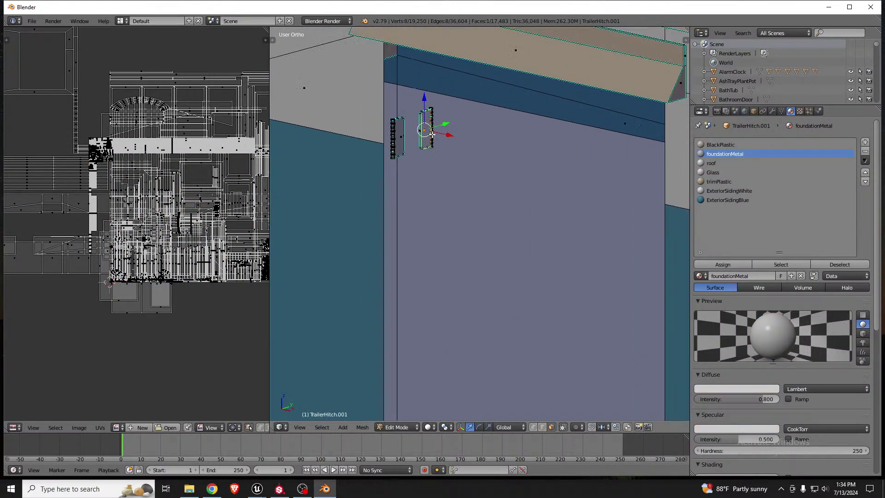
key("a")
middle_click_drag(448, 136, 462, 146)
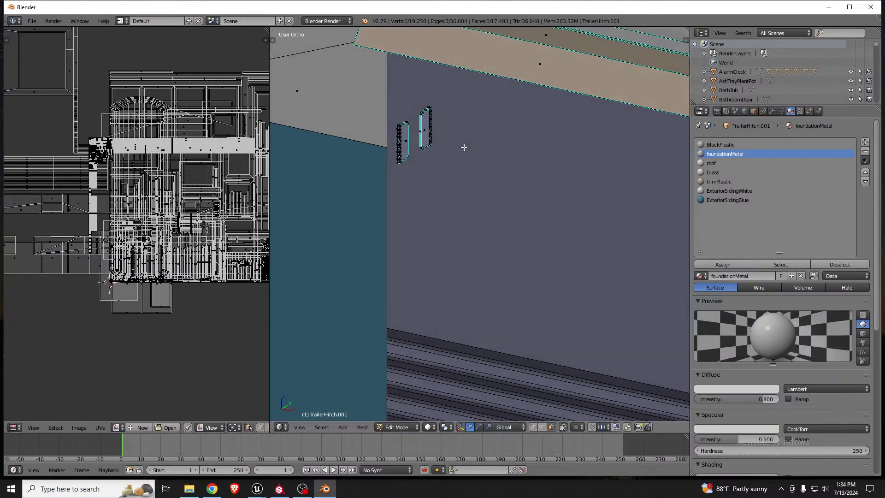
key("z")
key("b")
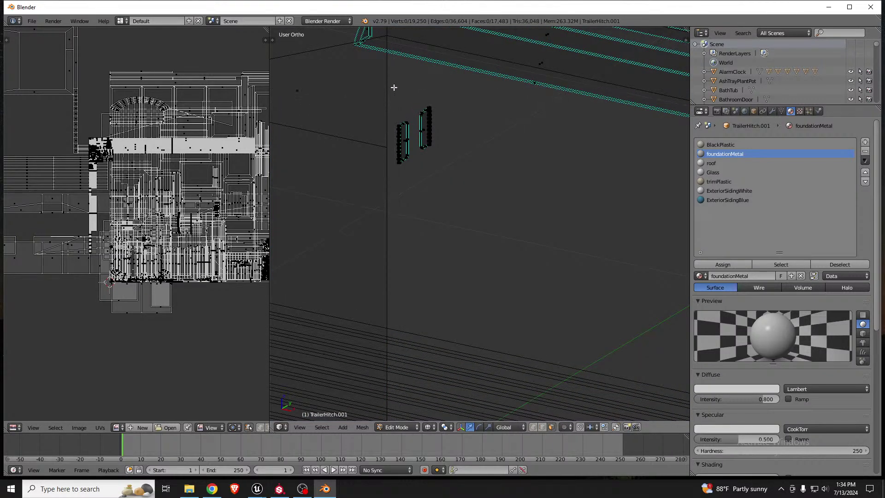
left_click_drag(393, 88, 437, 146)
scroll(434, 60, "down", 5)
scroll(433, 368, "up", 4)
key("b")
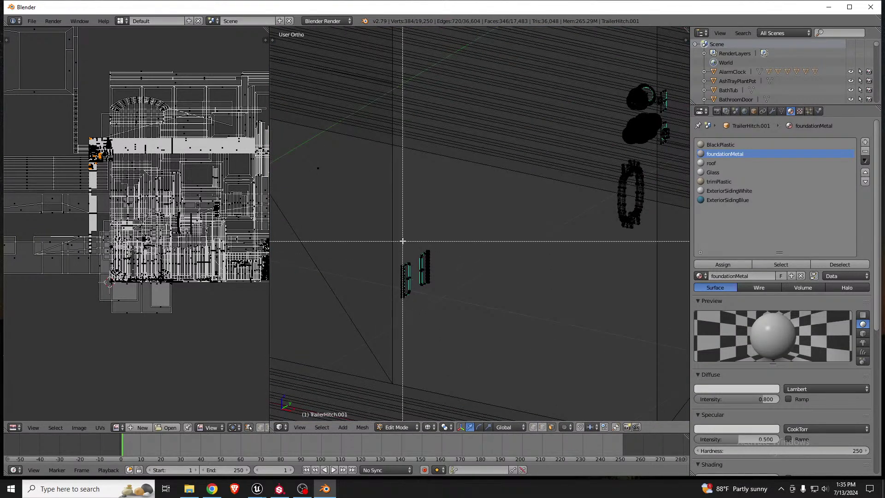
left_click_drag(399, 235, 444, 300)
Add the leftover door handle and knobs to the hinge selection and delete the vertices of all this hardware
middle_click_drag(445, 300, 617, 252)
key("b")
left_click_drag(548, 107, 588, 215)
middle_click_drag(587, 214, 487, 149)
scroll(487, 149, "down", 3)
scroll(637, 234, "up", 6)
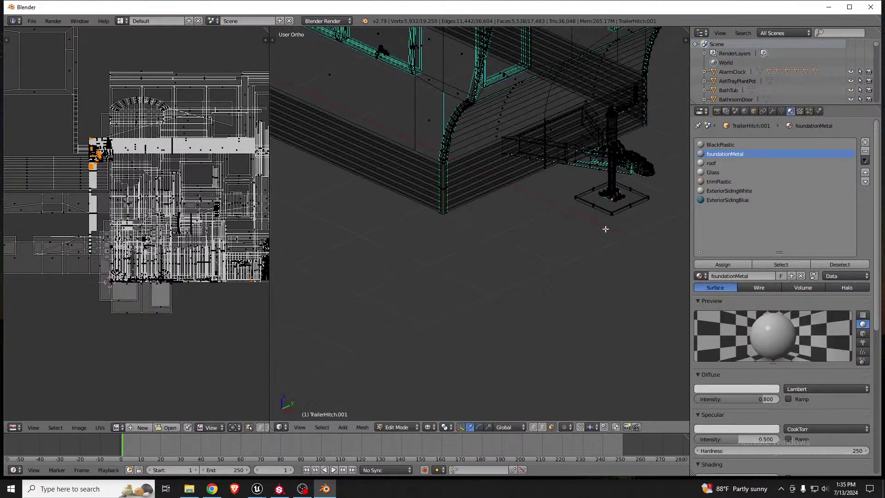
scroll(605, 229, "down", 4)
key("x")
left_click(577, 232)
Return to solid shading and inspect the emptied doorway in Object Mode
mouse_move(552, 241)
middle_mouse_down()
mouse_move(433, 178)
mouse_move(422, 145)
mouse_move(433, 81)
mouse_move(433, 93)
middle_mouse_up()
key("z")
scroll(417, 131, "up", 6)
scroll(431, 95, "down", 3)
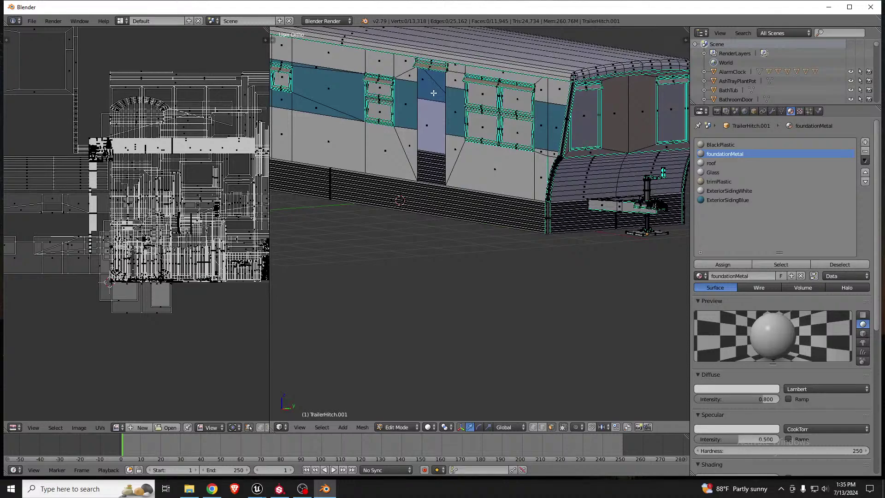
middle_click_drag(550, 187, 552, 163)
key("Tab")
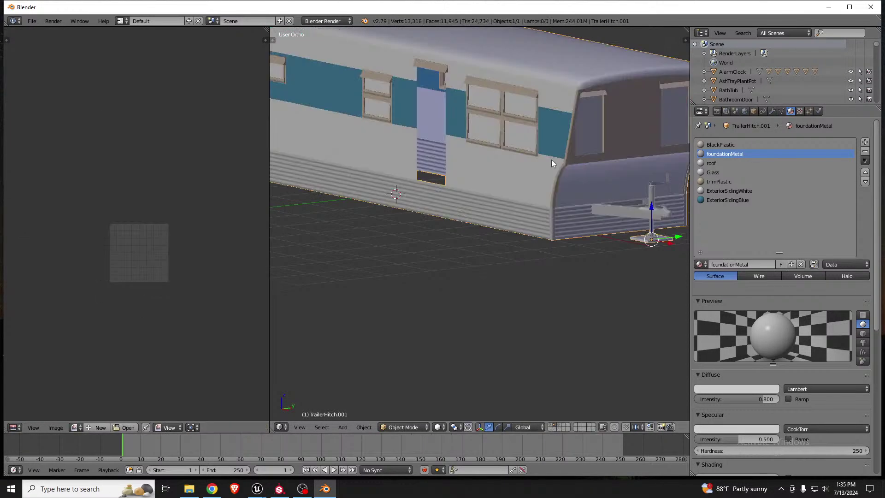
Select all faces assigned to BlackPlastic on the trailer hitch jack and reassign them to trimPlastic
key("Tab")
key("a")
key("a")
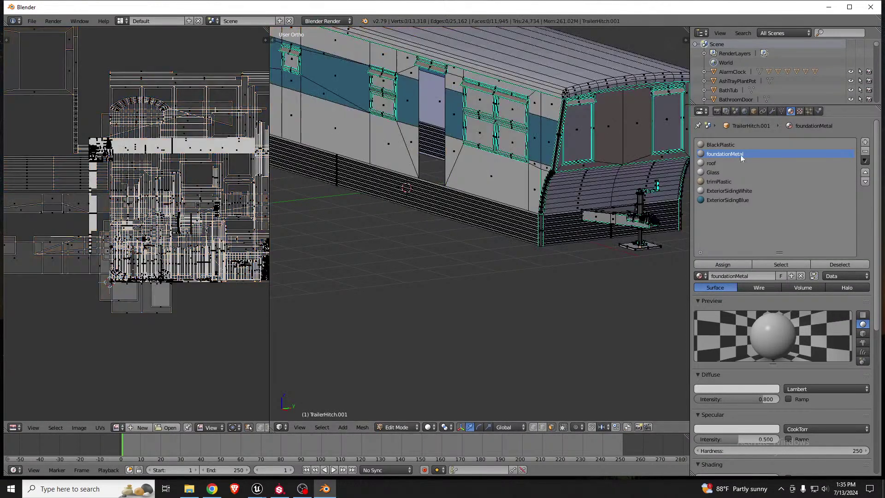
left_click(726, 144)
left_click(781, 266)
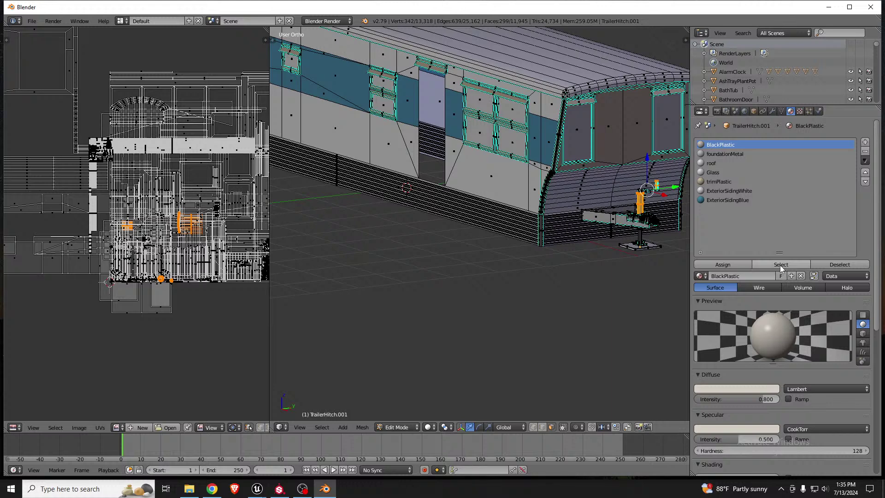
key("KP_Decimal")
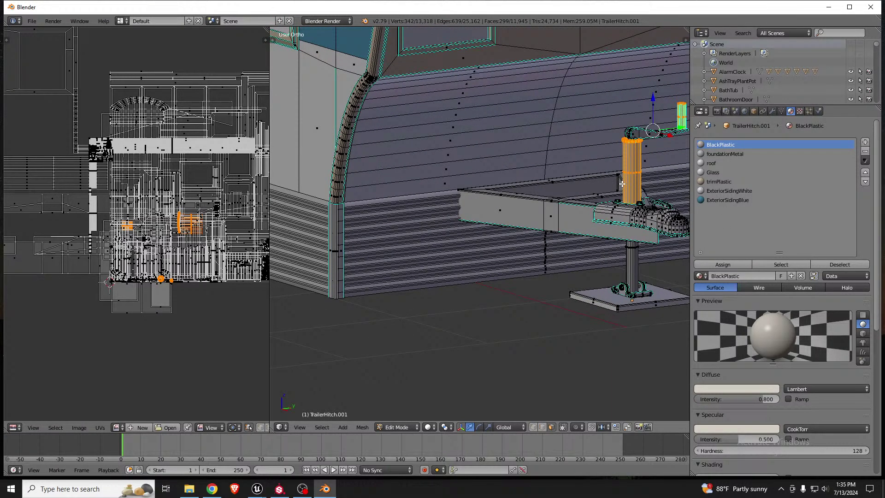
left_click(718, 182)
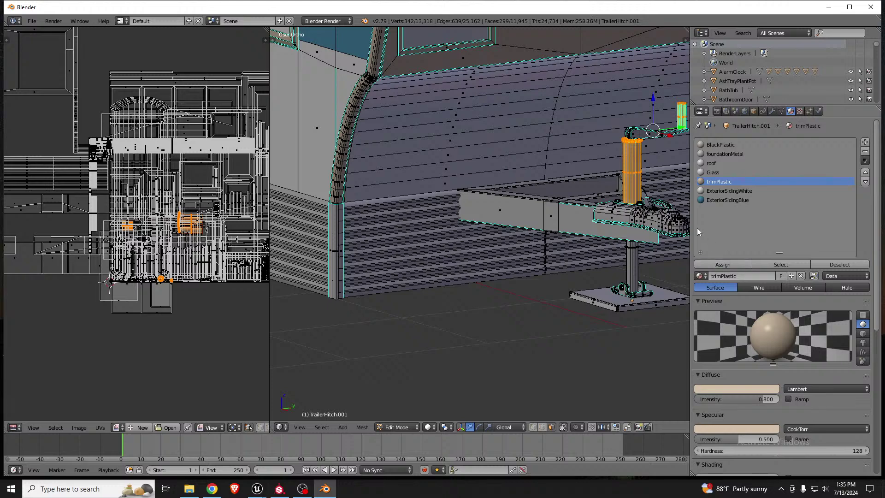
Remove the BlackPlastic material slot in Object Mode and return to Edit Mode
key("Tab")
left_click(735, 142)
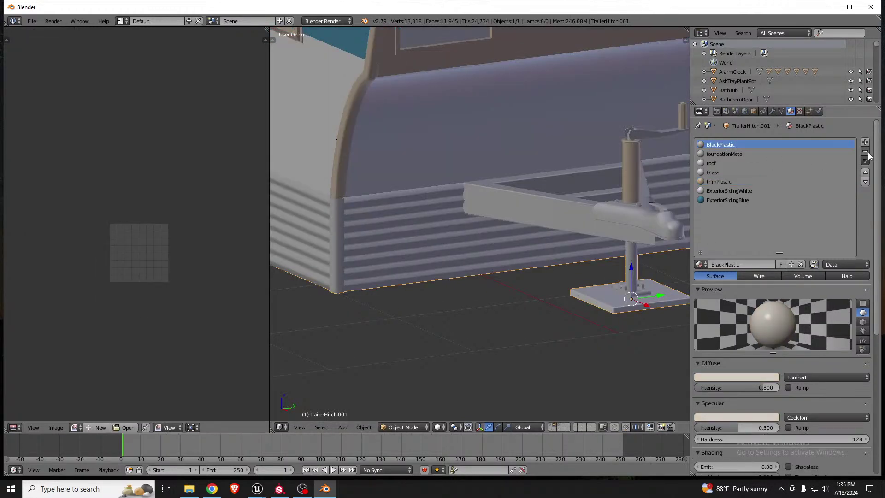
left_click(865, 151)
scroll(554, 166, "down", 3)
key("Tab")
scroll(565, 225, "down", 2)
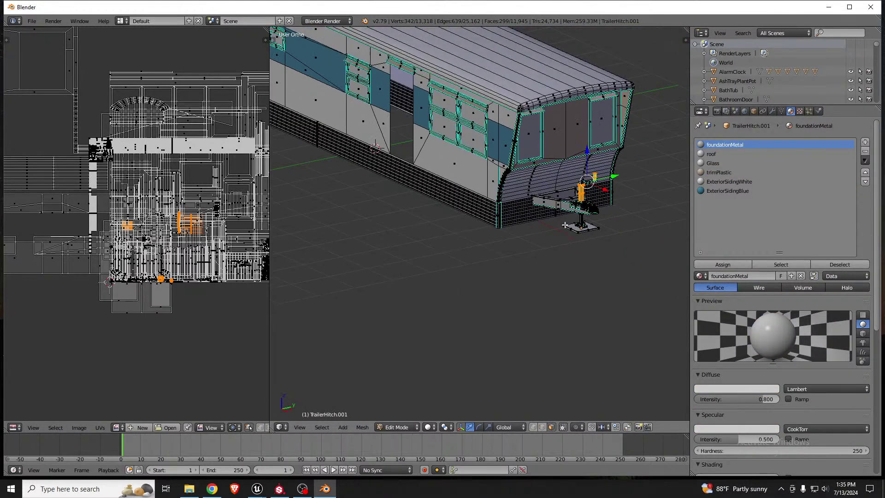
Clear the selection and cumulatively select the foundationMetal, roof and Glass faces to check each material's coverage
scroll(565, 225, "up", 3)
scroll(566, 224, "down", 1)
key("a")
scroll(645, 165, "down", 2)
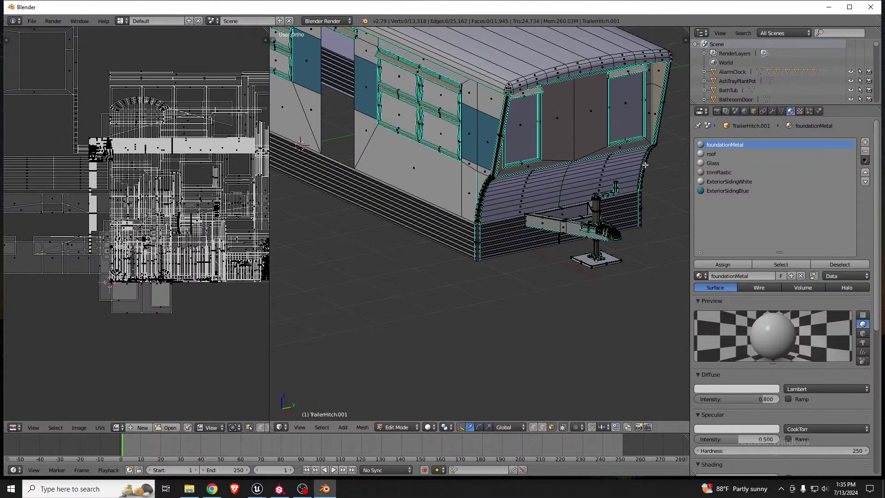
left_click(770, 263)
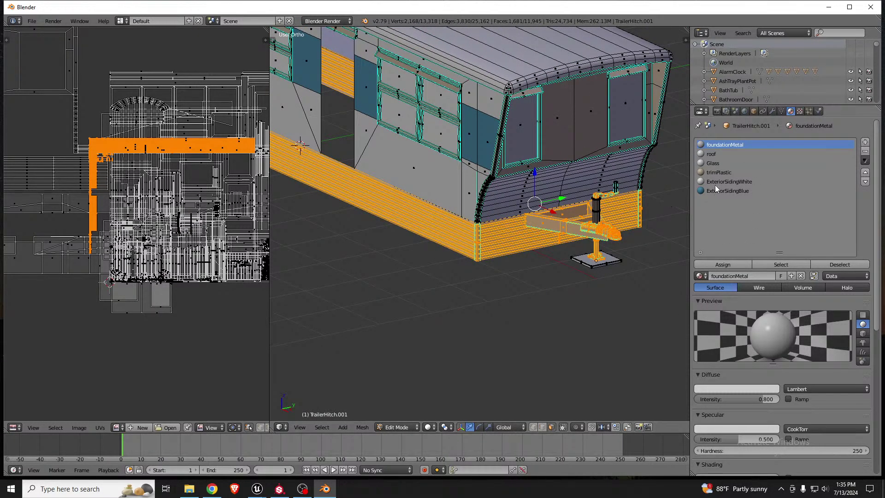
left_click(711, 154)
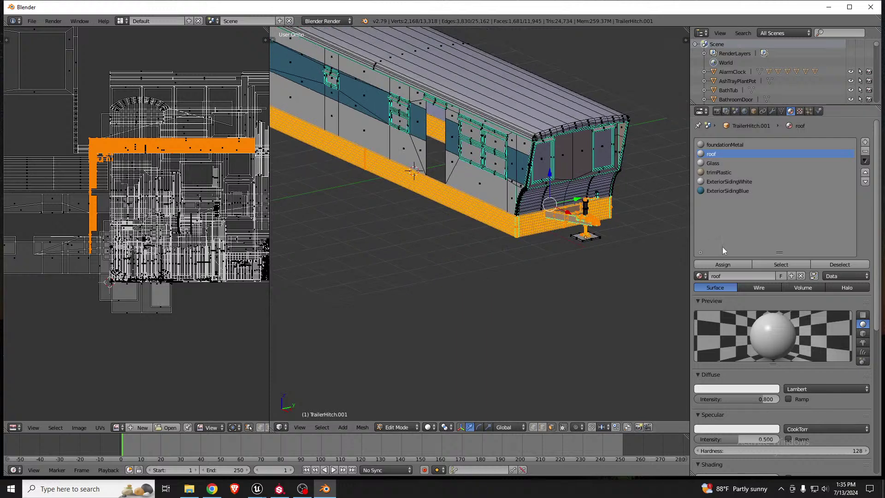
left_click(773, 265)
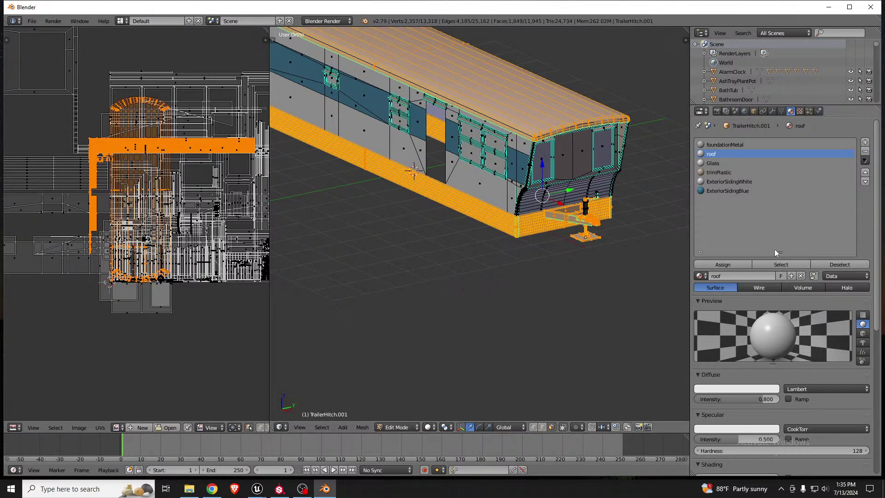
left_click(710, 164)
left_click(778, 263)
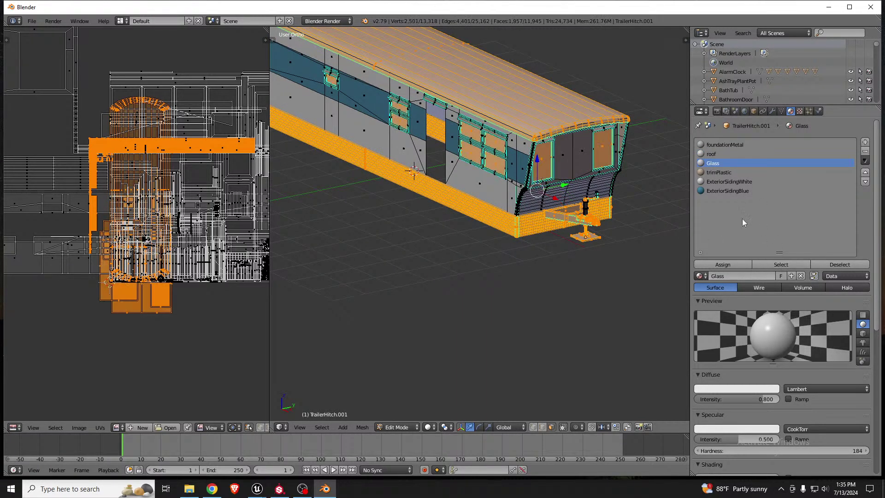
Add the trimPlastic, ExteriorSidingWhite and ExteriorSidingBlue faces to the selection to check their coverage
left_click(719, 174)
left_click(783, 264)
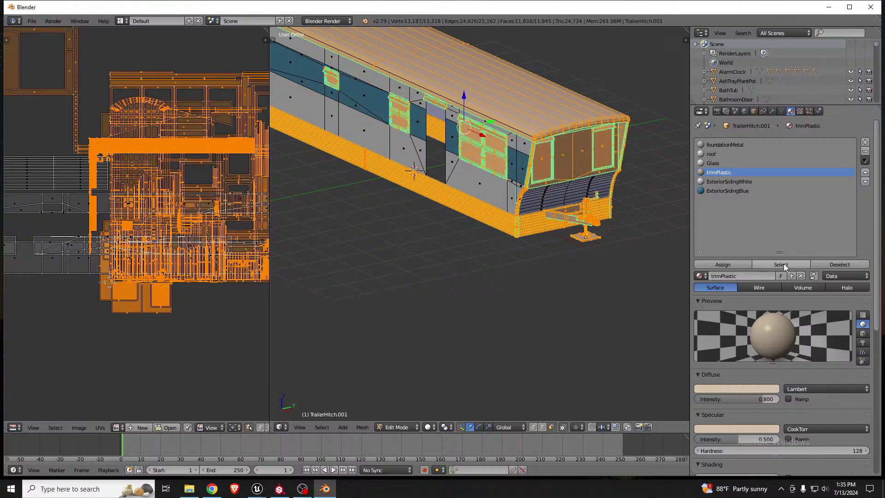
left_click(736, 182)
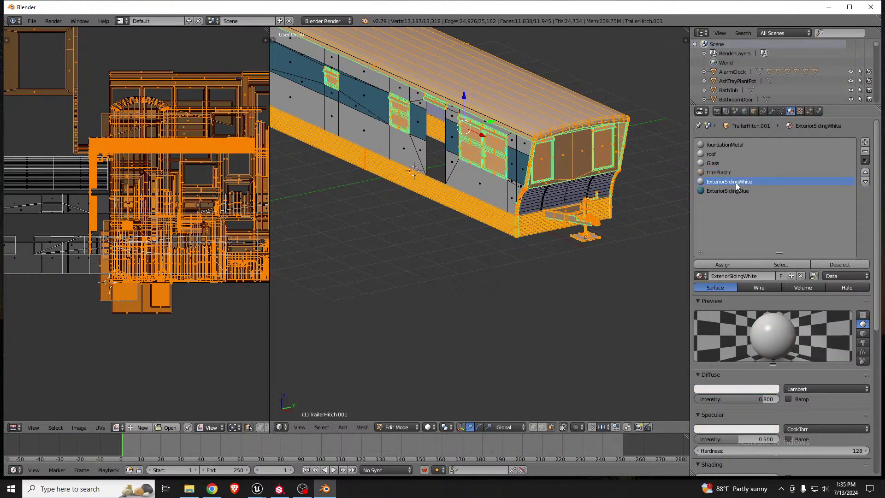
left_click(782, 264)
middle_click_drag(541, 177, 534, 173)
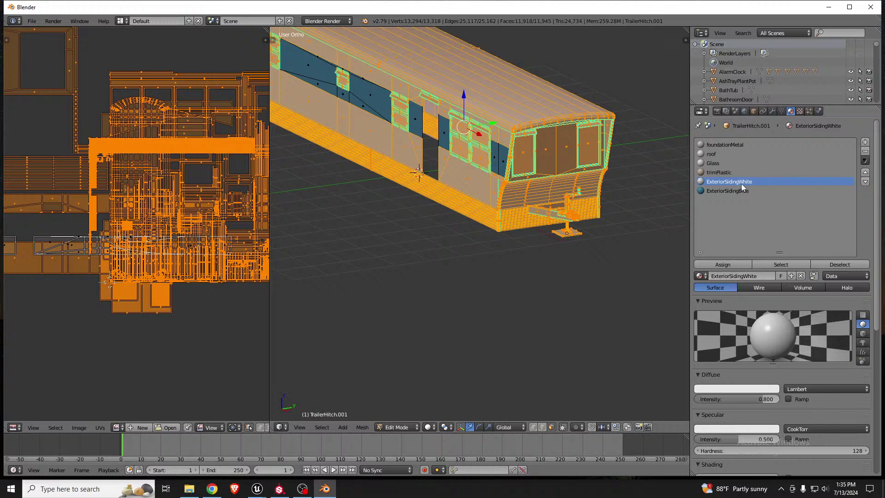
left_click(739, 191)
left_click(776, 265)
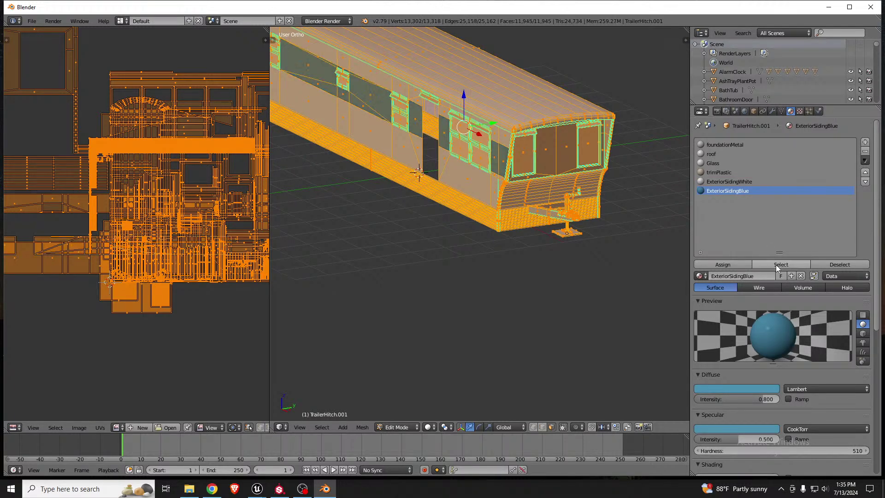
Rename the ExteriorSidingWhite material to ExteriorSidingTopBottom
left_click(744, 182)
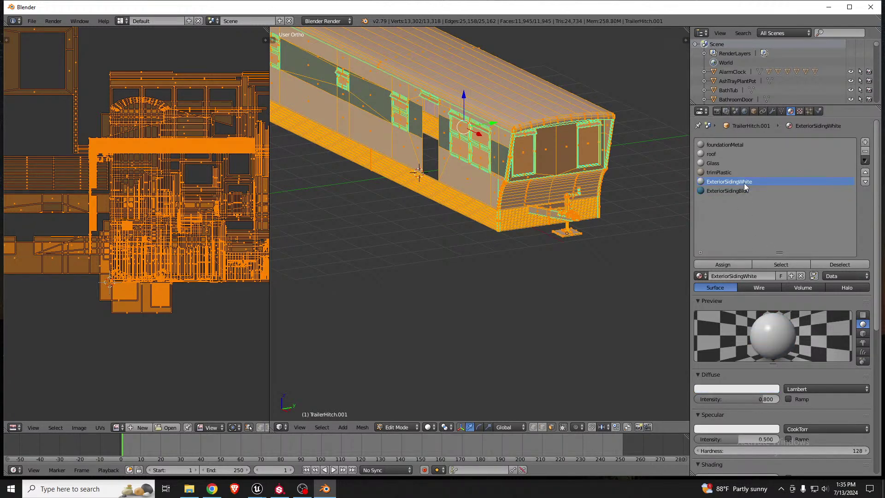
double_click(744, 181)
left_click_drag(739, 182, 754, 181)
type("TopBottom")
key("Return")
Rename the ExteriorSidingBlue material to ExteriorSidingMiddle
left_click(743, 191)
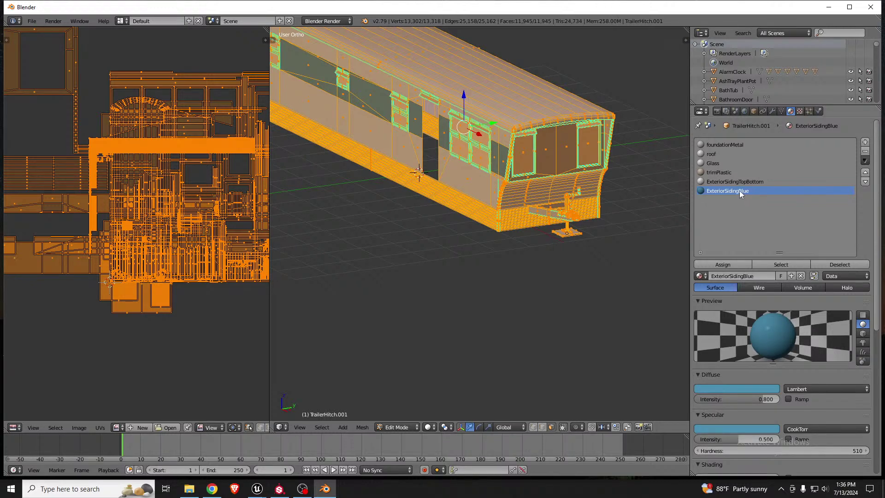
double_click(741, 192)
left_click_drag(738, 191, 753, 190)
type("Middle")
key("Return")
Deselect the whole mesh, return to Object Mode and switch to the trimsV2 project in Substance Painter
mouse_move(475, 219)
middle_mouse_down()
mouse_move(488, 208)
mouse_move(480, 216)
middle_mouse_up()
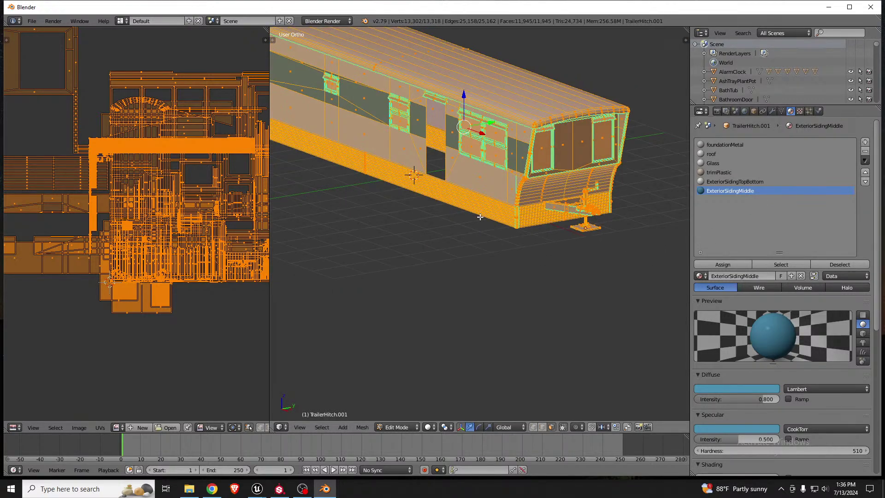
key("a")
scroll(521, 188, "down", 2)
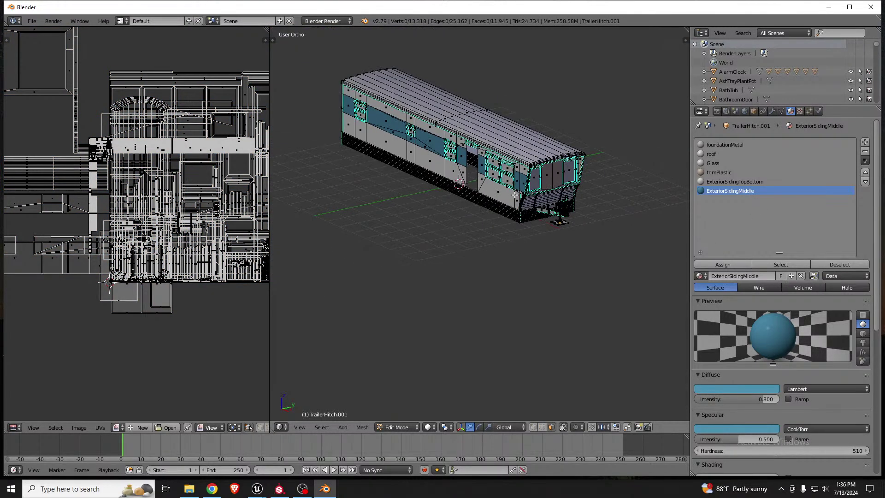
key("Tab")
scroll(502, 172, "up", 5)
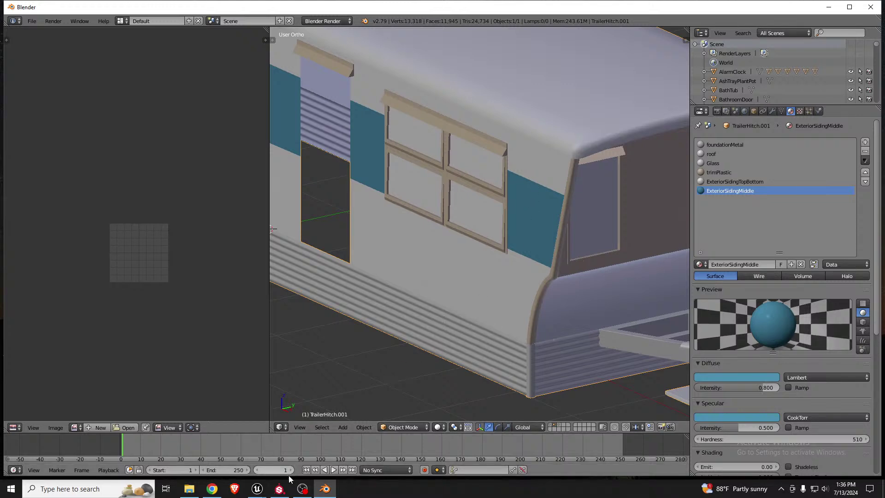
left_click(279, 489)
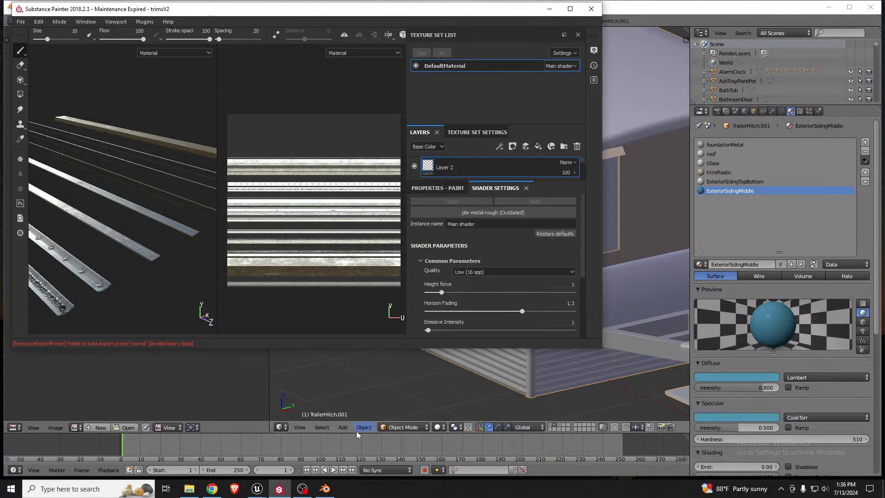
Switch to Blender and import trimsV2.obj from the F:\ON_yOUR_OWN ASSETS\MATERIALS\metal\metal_trims folder as a Wavefront OBJ
left_click(326, 490)
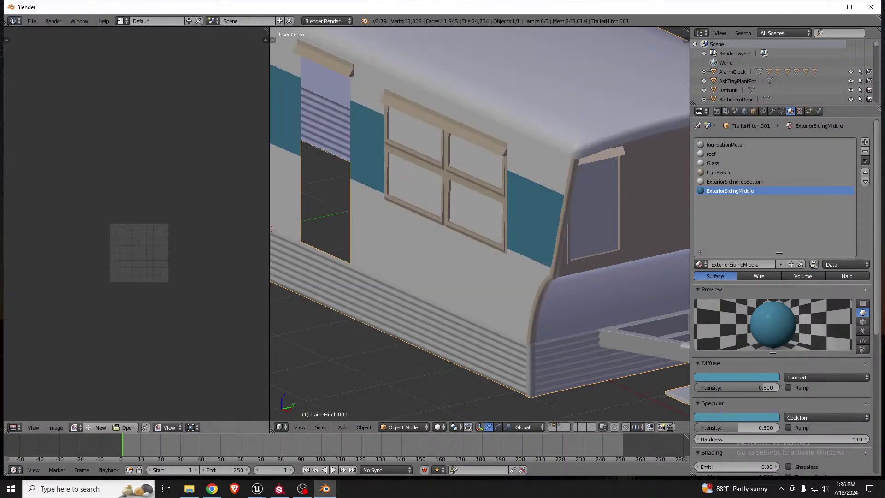
key("super+e")
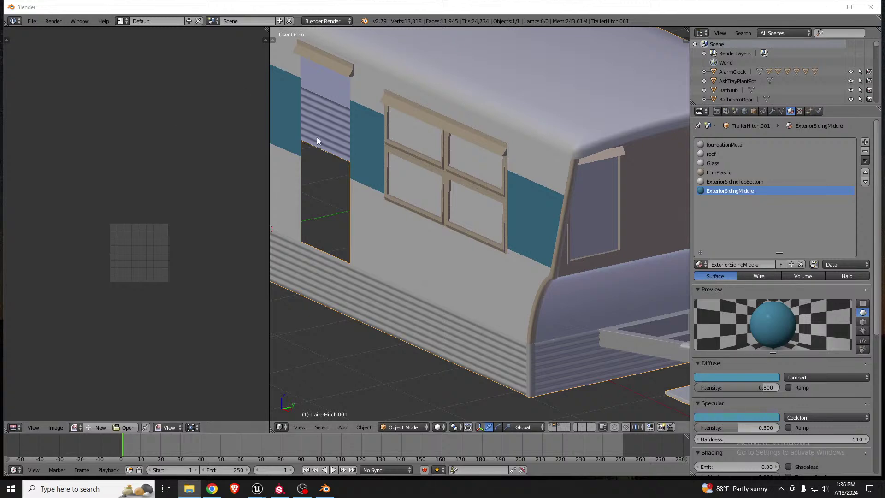
scroll(530, 211, "down", 5)
left_click(32, 21)
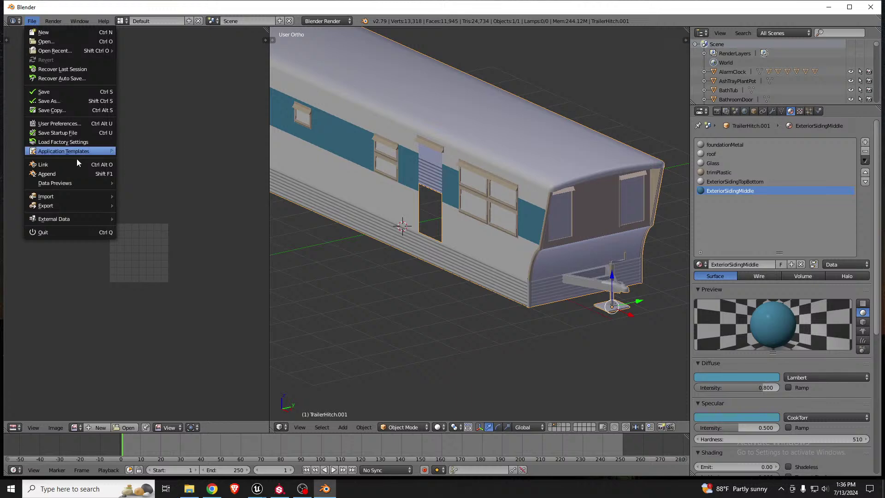
mouse_move(71, 196)
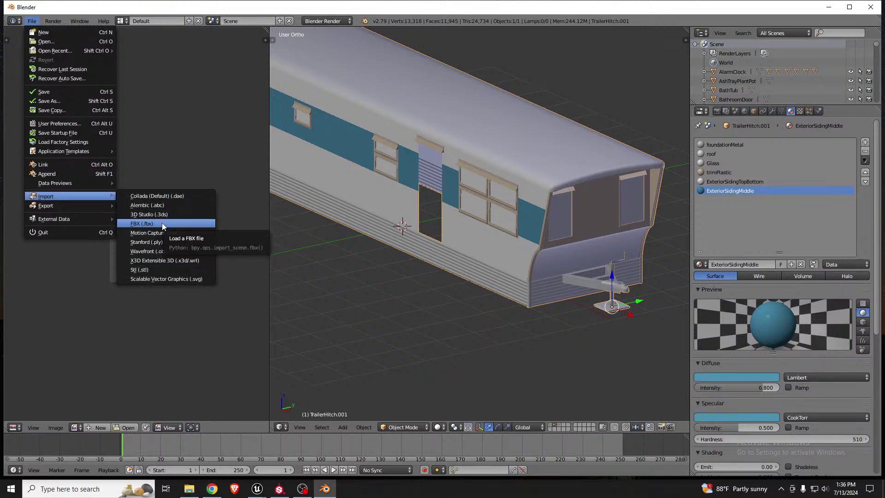
left_click(159, 251)
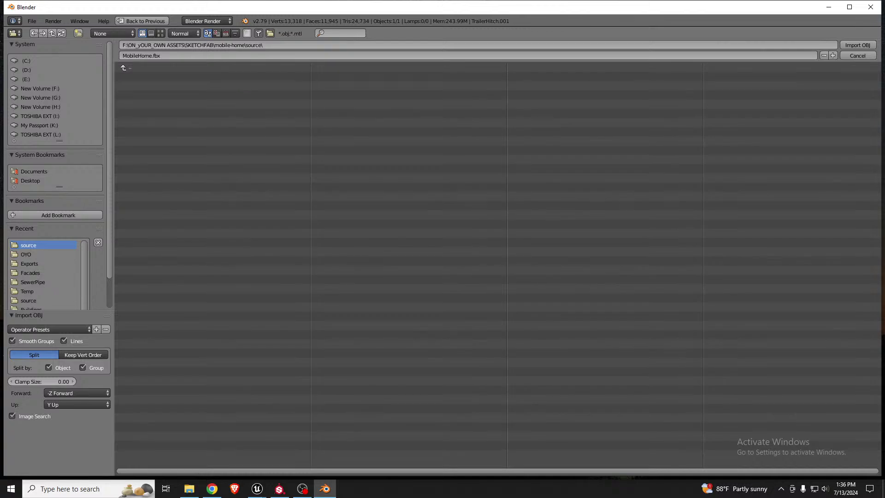
key("alt+Tab")
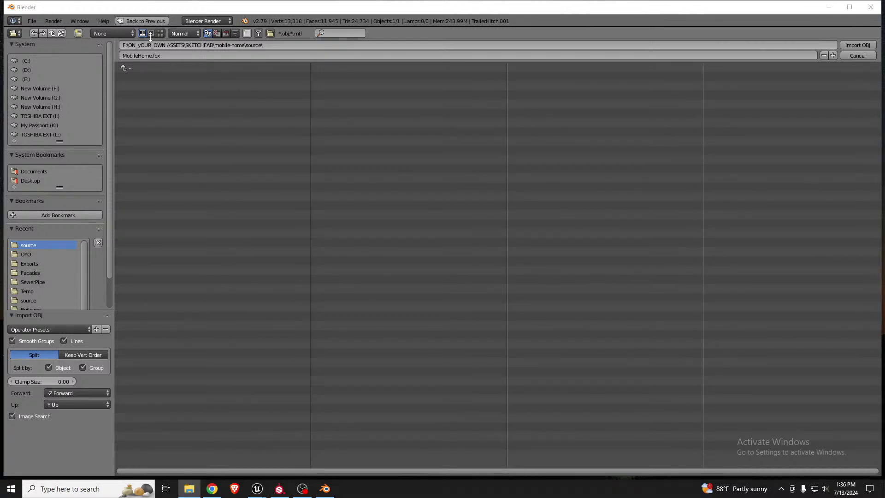
left_click(287, 48)
type("F:\\ON_yOUR_OWN ASSETS\\MATERIALS\\metal\\metal_trims")
key("Return")
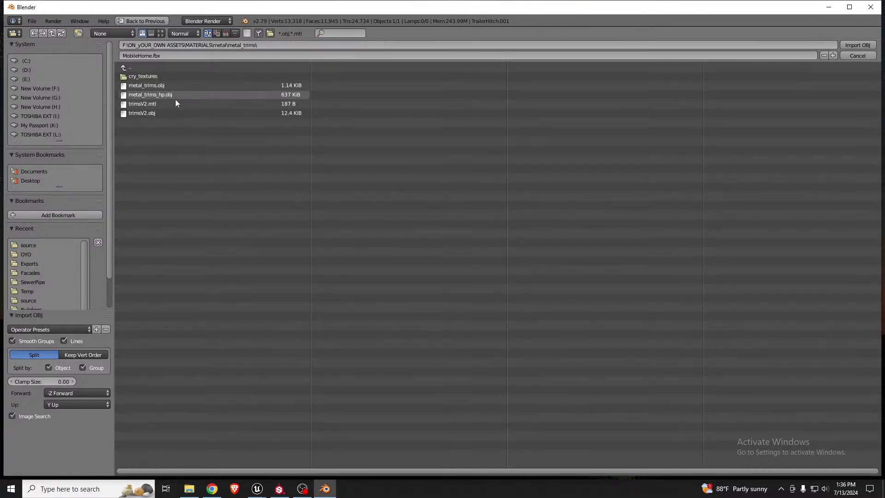
double_click(150, 112)
Move the imported trim strips along the Y axis until they are clear of the trailer
scroll(534, 268, "down", 2)
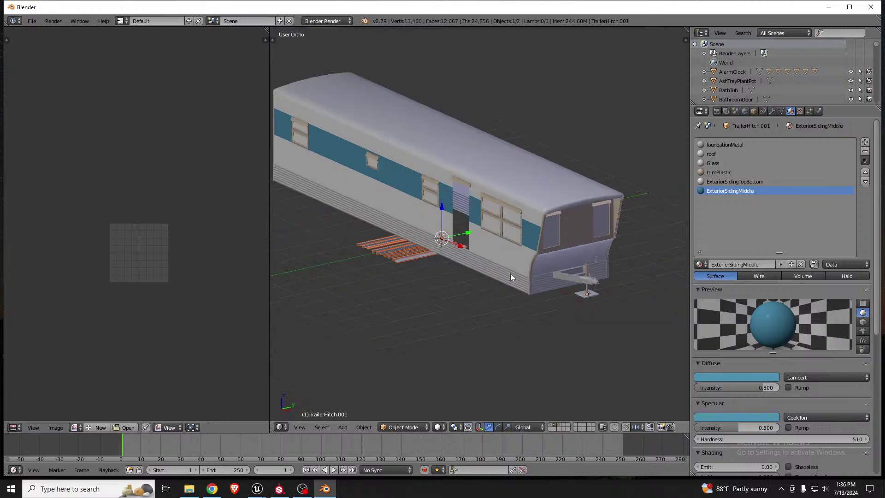
scroll(394, 269, "up", 6)
middle_click_drag(440, 226, 444, 232)
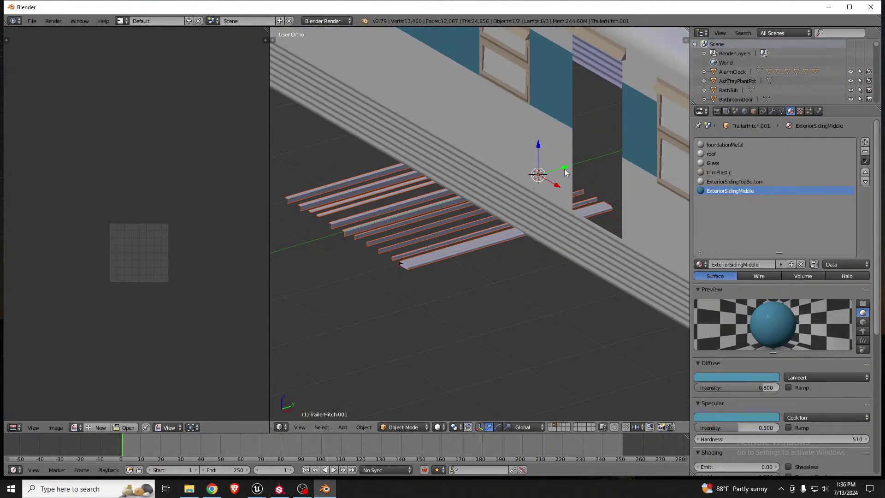
left_click_drag(565, 168, 267, 246)
scroll(765, 231, "down", 2)
scroll(603, 217, "down", 5)
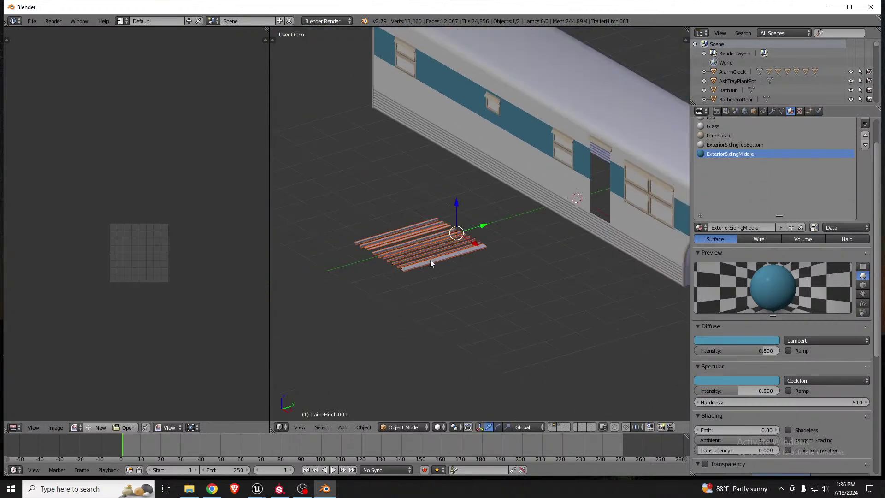
scroll(430, 259, "up", 6)
scroll(342, 318, "up", 3)
scroll(493, 310, "down", 2)
scroll(289, 213, "up", 2)
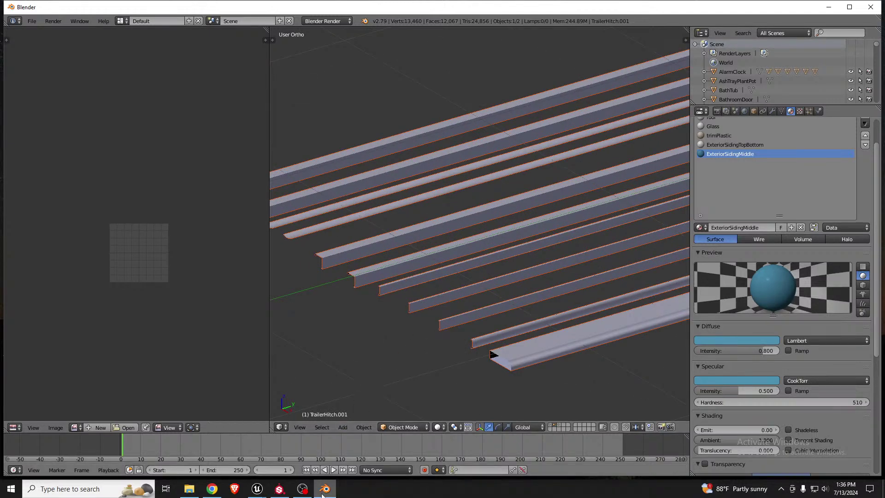
Leave the trailer's Edit Mode and make the imported trim strips the active object in Object Mode
key("Tab")
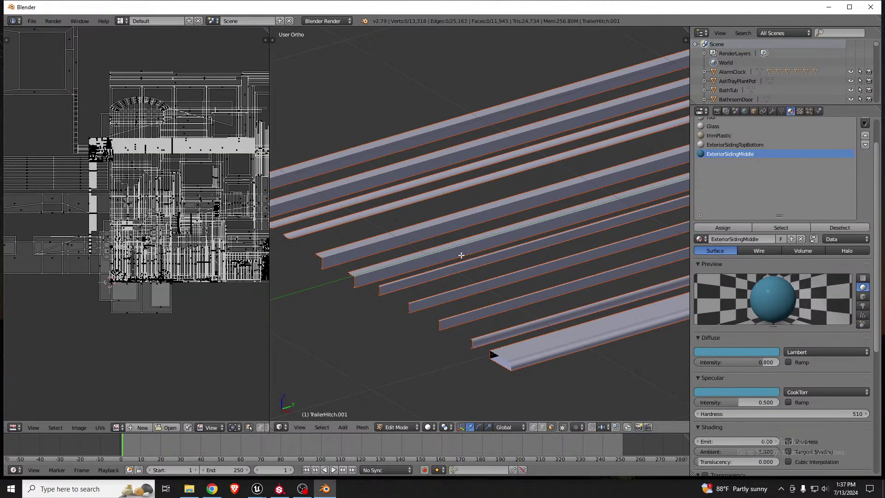
key("Tab")
right_click(413, 258)
key("Tab")
key("Tab")
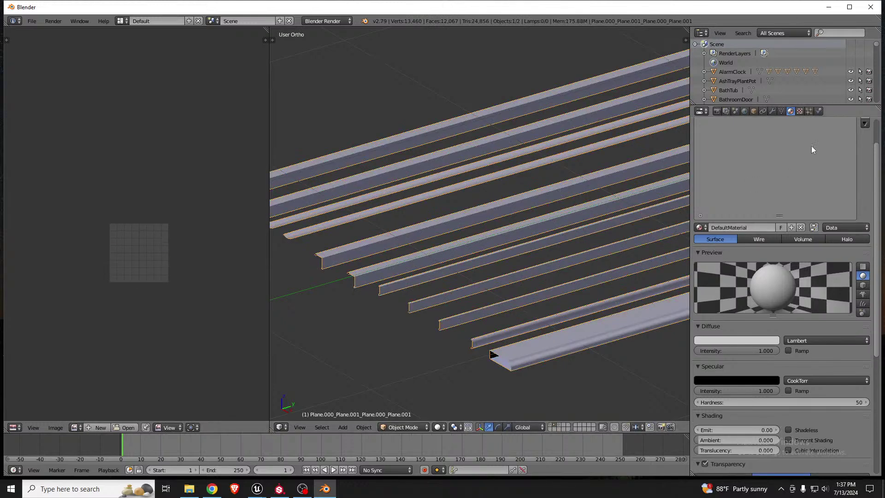
Compare the UV maps of the trim strips and the trailer, picking the trailer's Lightmap entry, and reselect the trim strips
left_click(781, 111)
scroll(414, 254, "down", 6)
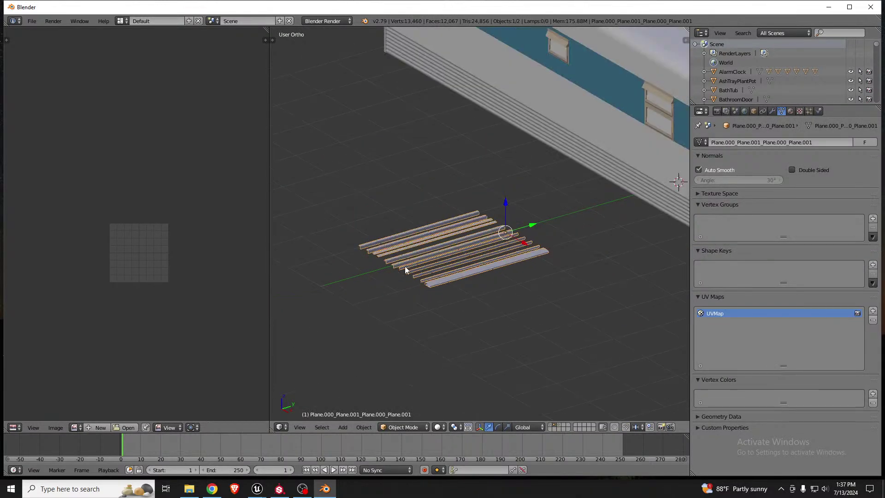
right_click(616, 156)
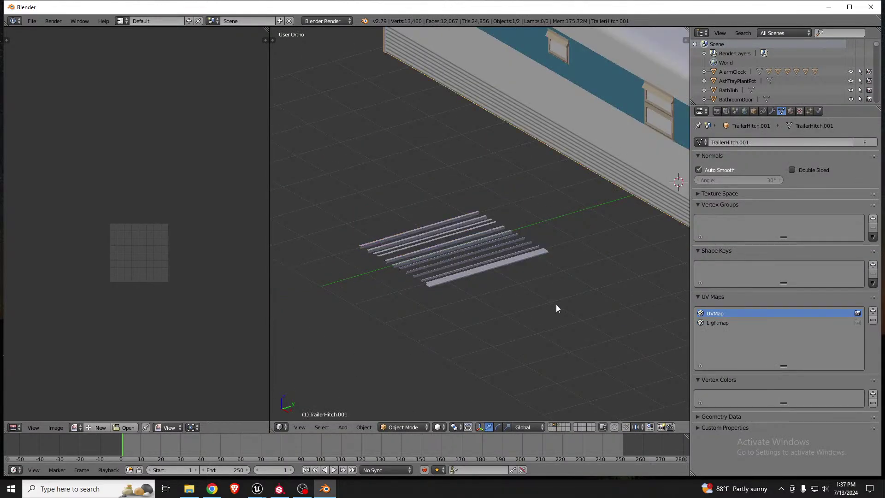
left_click(712, 323)
right_click(717, 325)
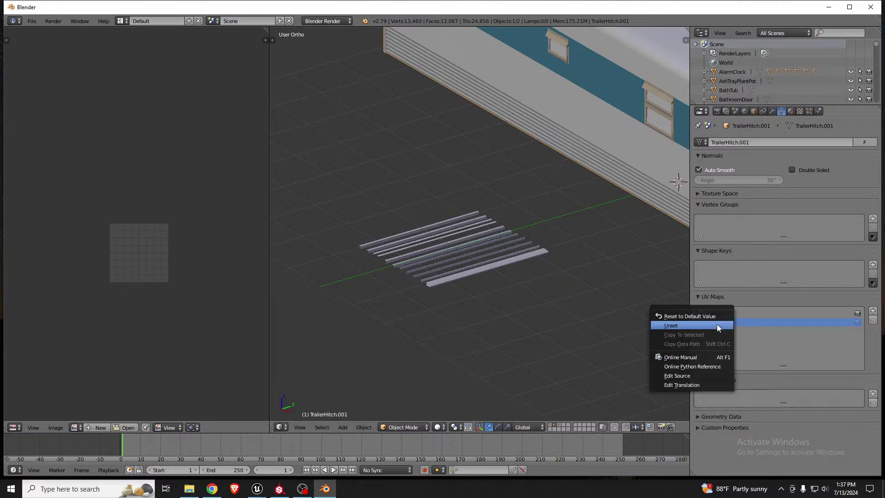
right_click(471, 263)
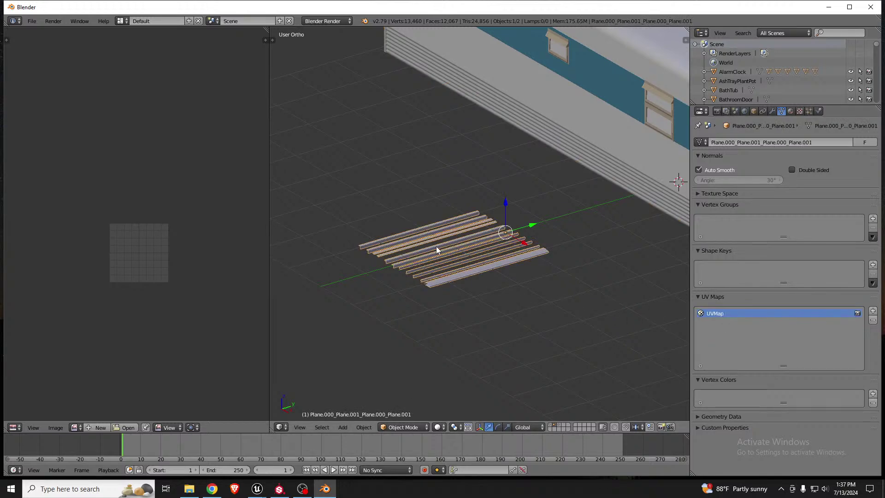
scroll(431, 255, "up", 4)
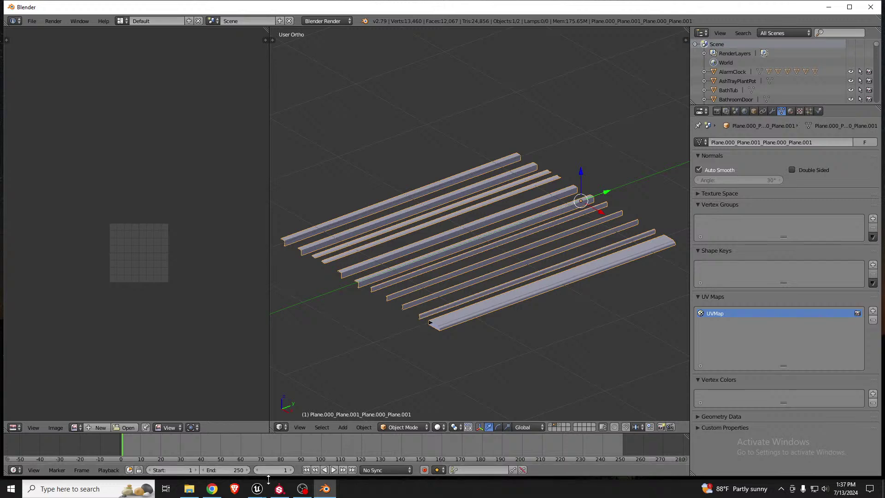
Switch to Substance Painter and enlarge its window to examine the trimsV2 textures
left_click(278, 489)
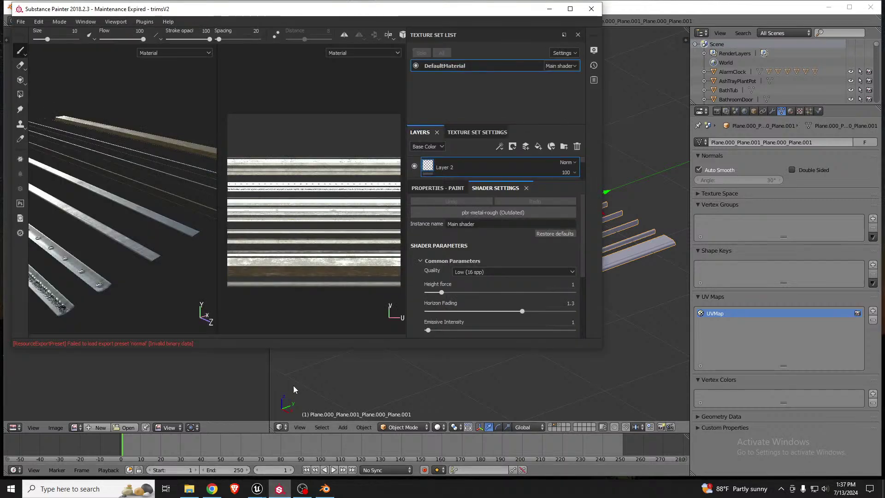
double_click(149, 10)
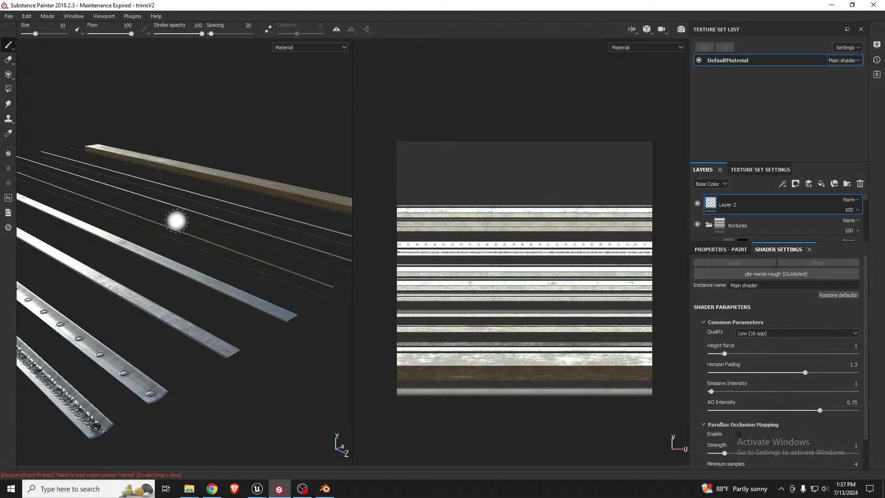
left_click_drag(388, 8, 0, 122)
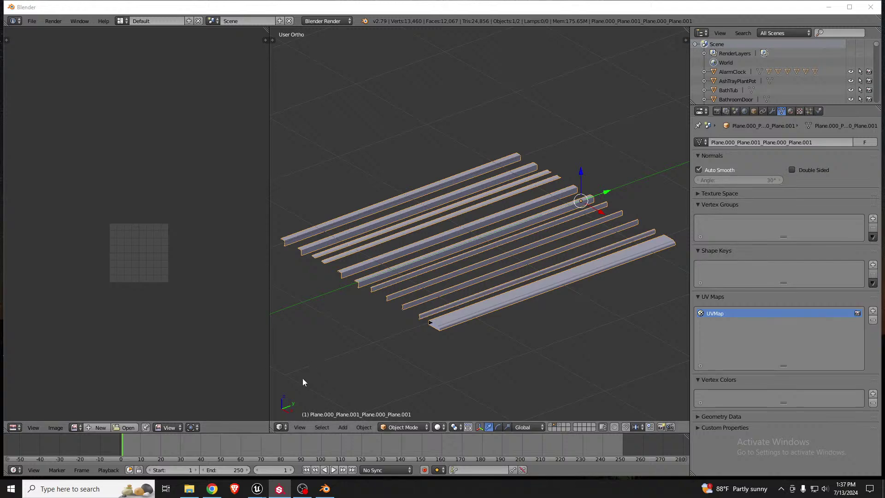
left_click(31, 21)
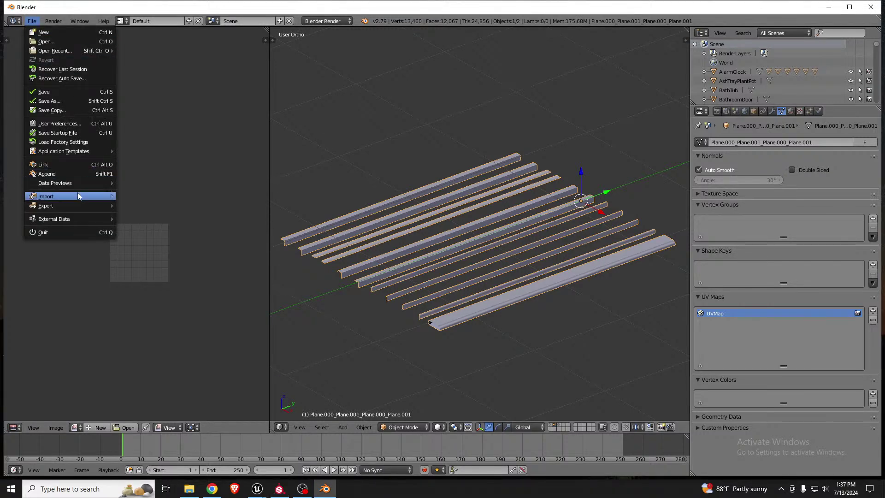
mouse_move(78, 193)
left_click(159, 222)
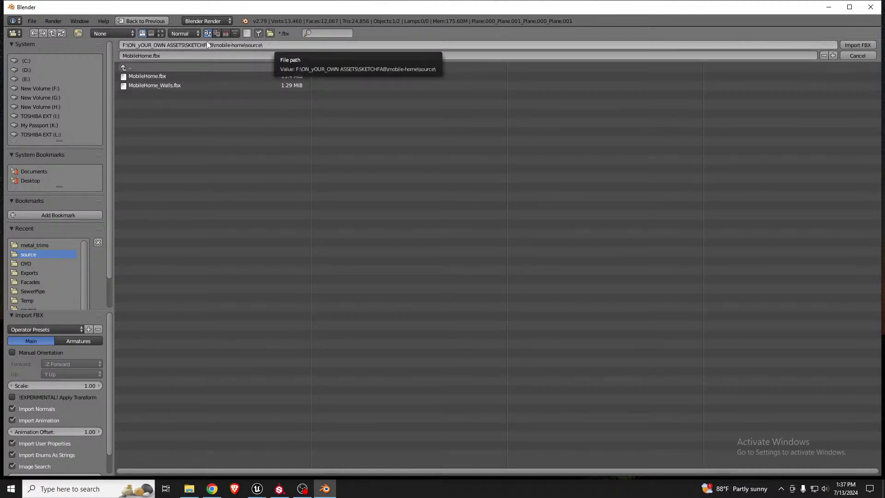
left_click(857, 55)
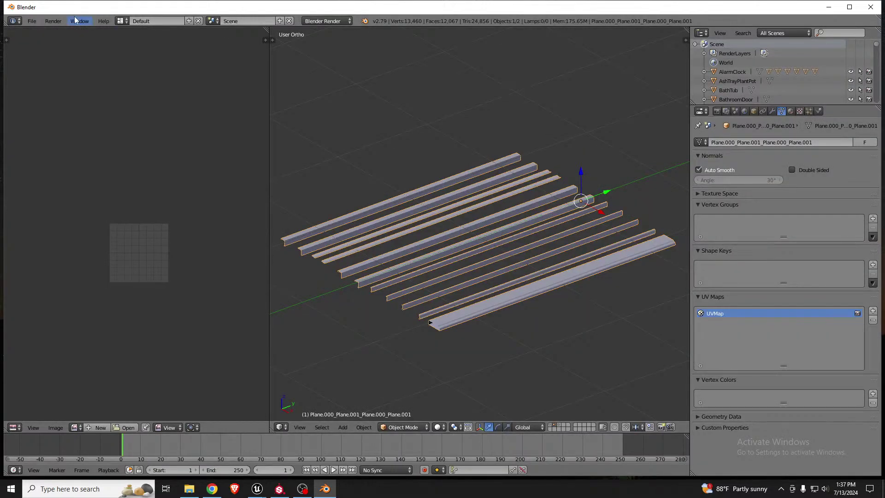
Get the metal_trims folder path from the OBJ importer, cancel the import and switch windows
left_click(31, 21)
mouse_move(76, 197)
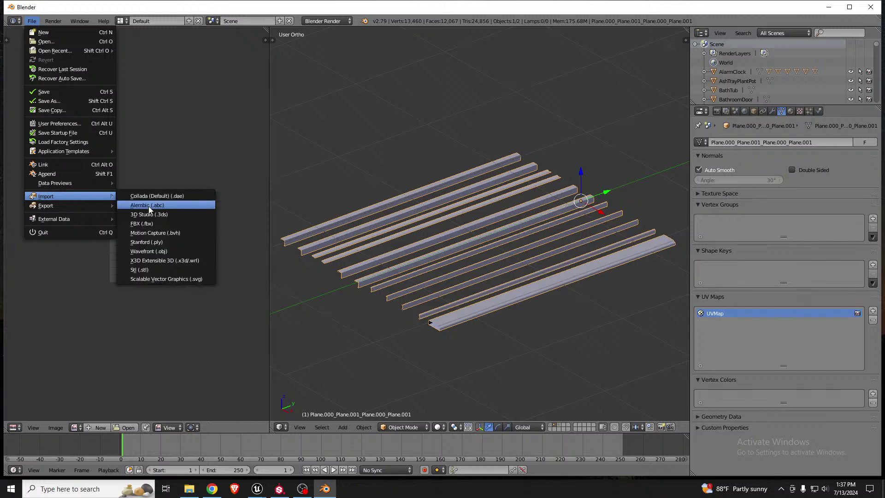
left_click(155, 254)
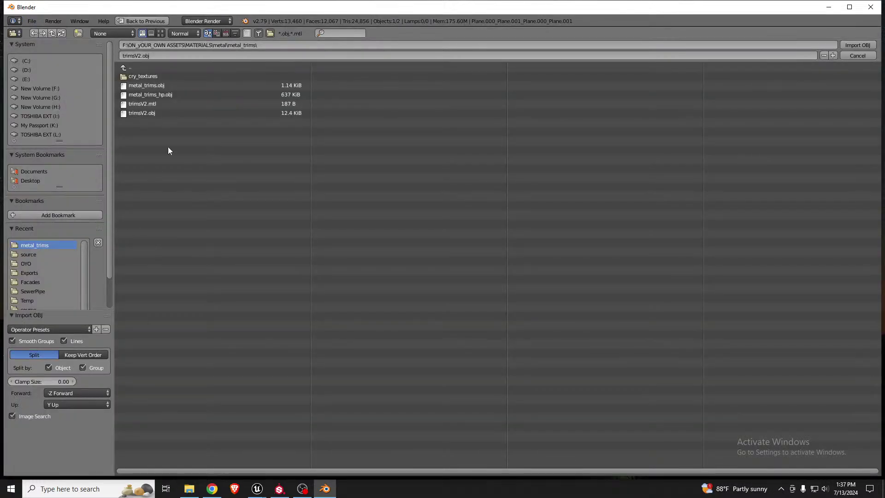
left_click(274, 45)
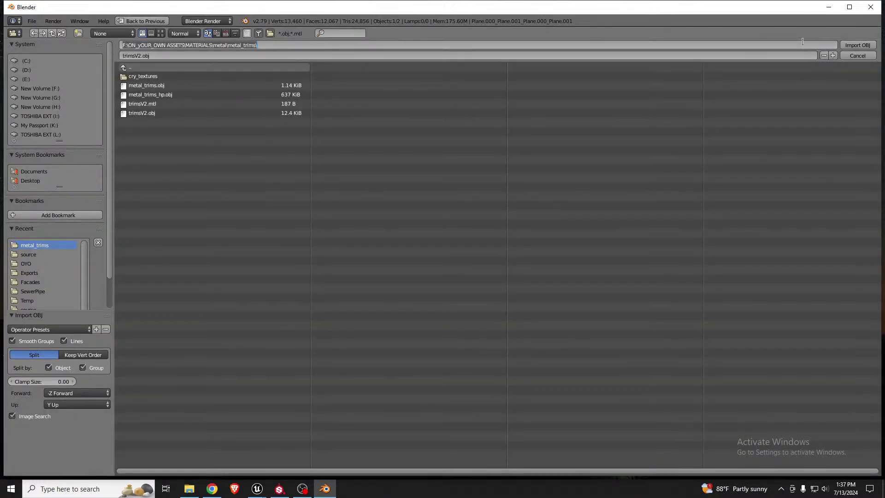
left_click(856, 56)
left_click(857, 56)
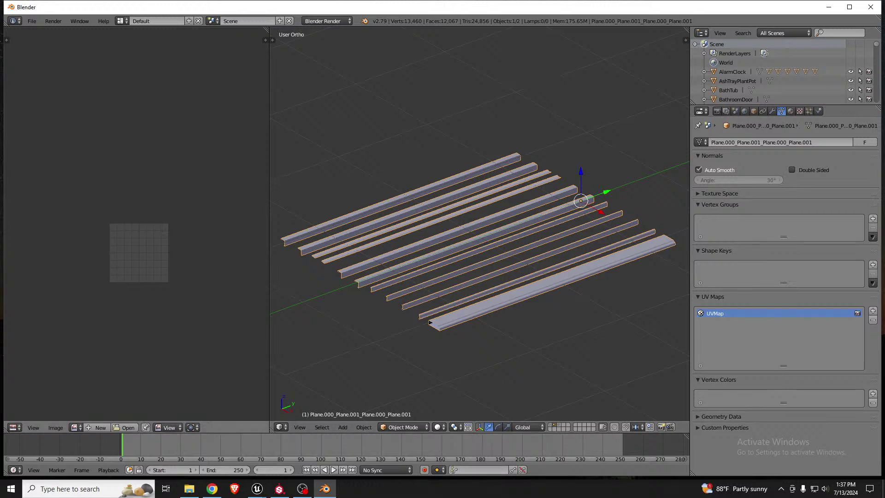
key("alt+Tab")
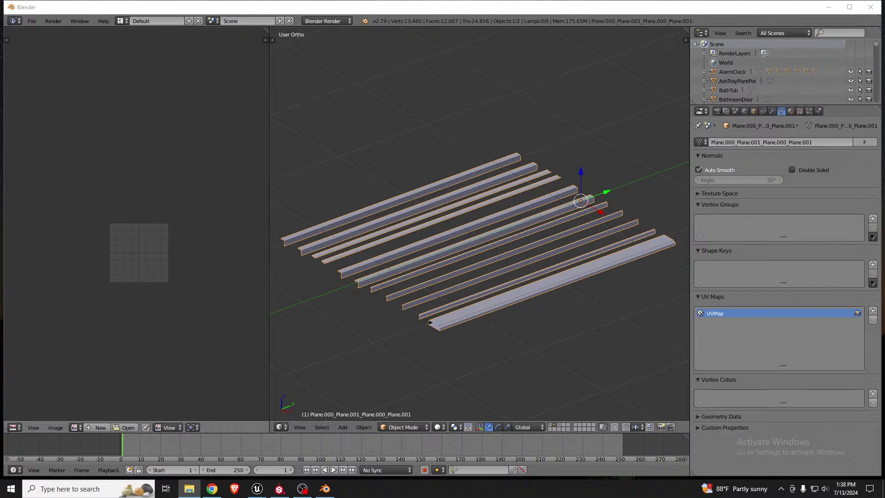
Enter Edit Mode on the trim strips and load DefaultMaterial_Base_Color.png behind their UV layout
scroll(512, 256, "up", 3)
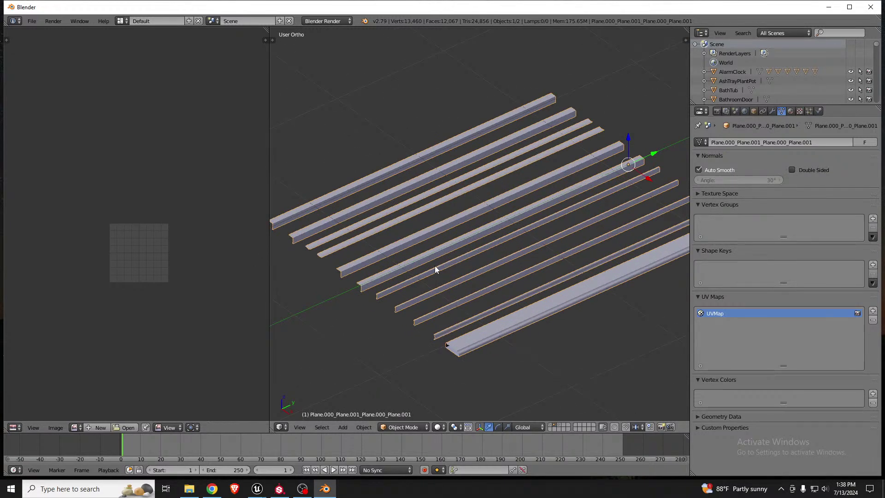
key("Tab")
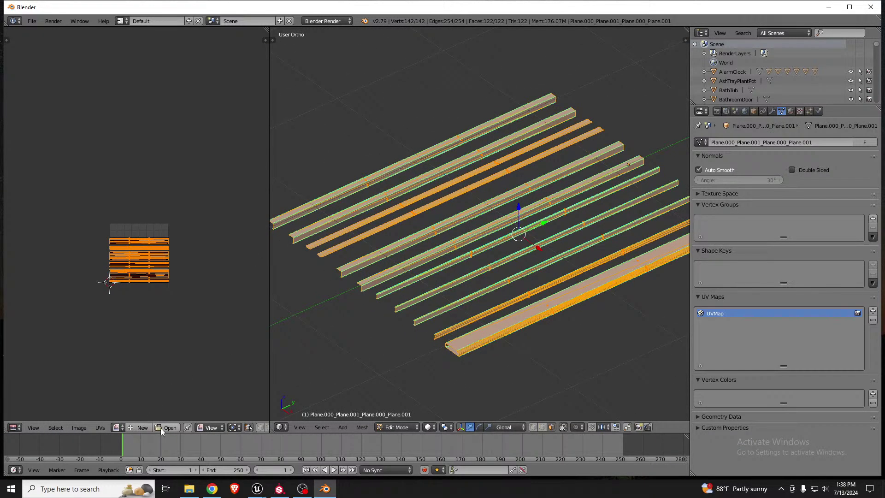
left_click(125, 427)
left_click(29, 246)
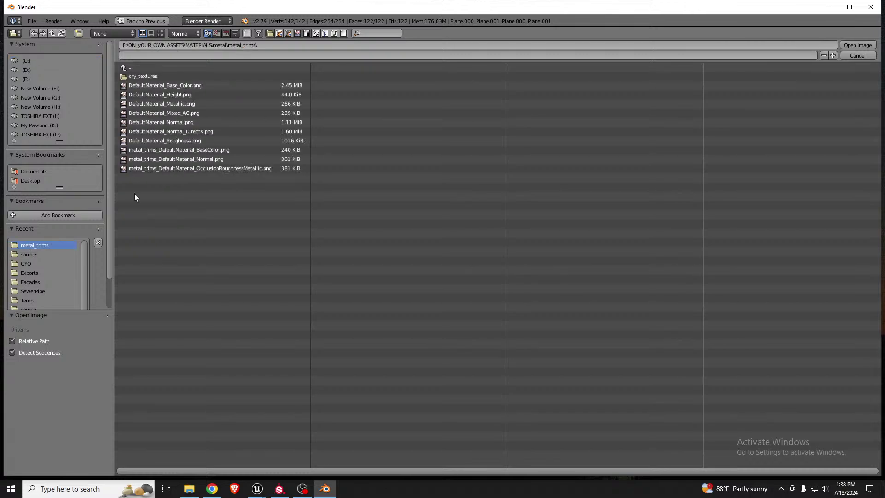
left_click(163, 34)
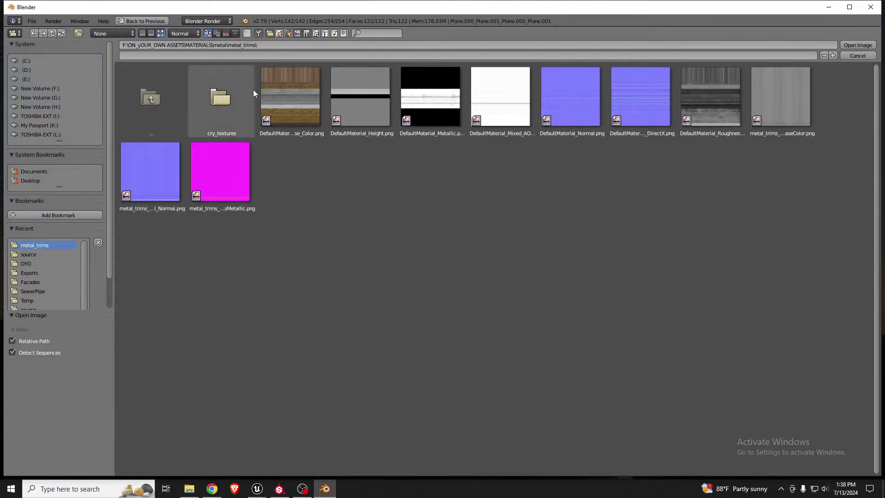
double_click(293, 96)
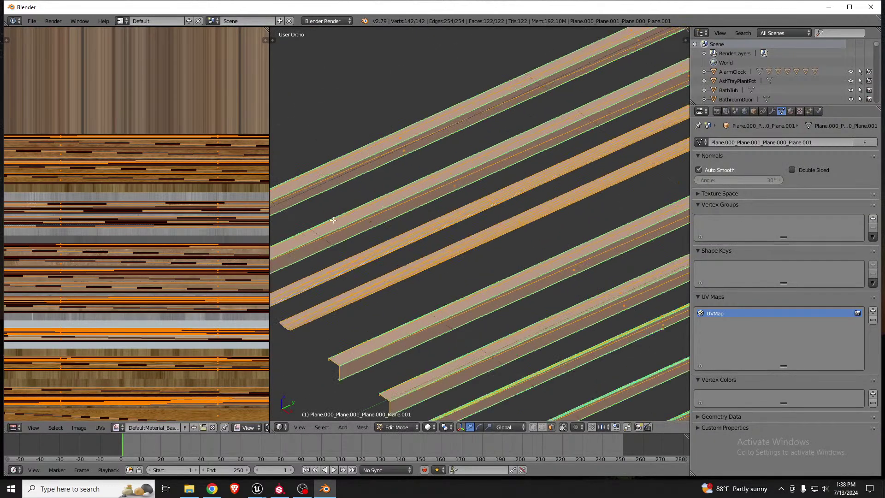
Turn on Textured Solid shading in the 3D view and leave Edit Mode on the trim strips
scroll(345, 209, "up", 6)
scroll(598, 277, "down", 6)
key("n")
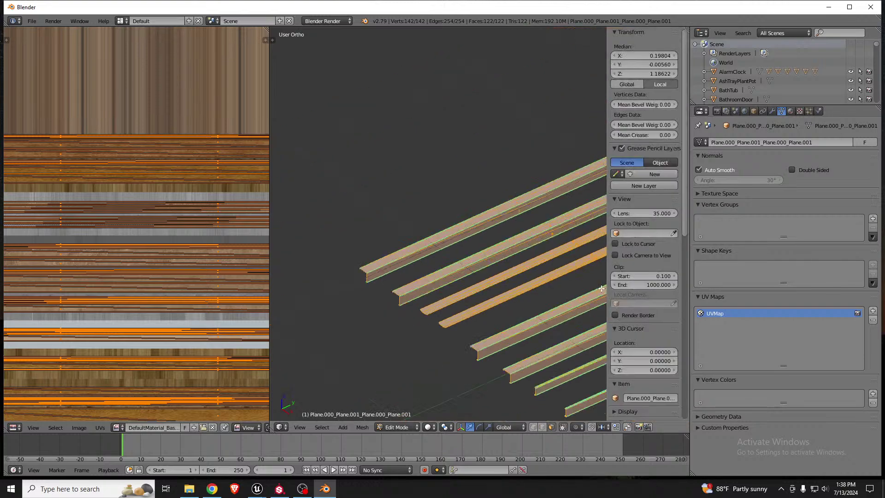
scroll(655, 315, "down", 4)
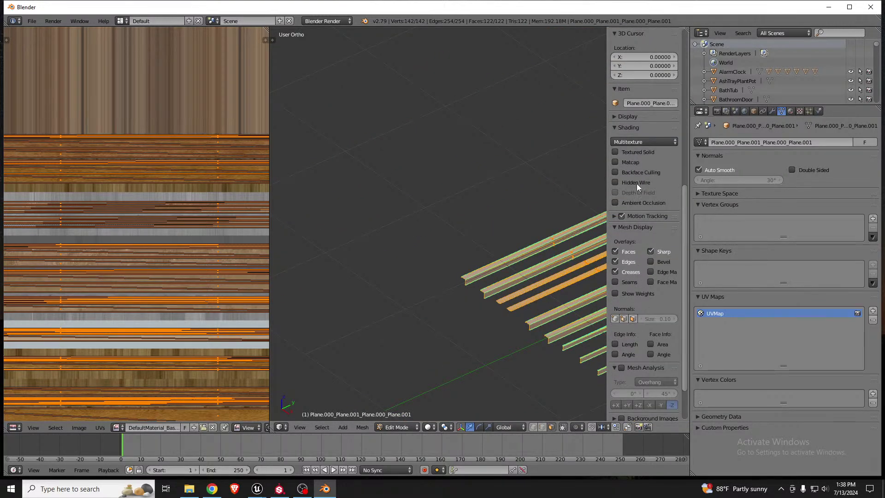
key("n")
scroll(582, 286, "up", 6)
middle_click_drag(581, 287, 525, 347)
key("Tab")
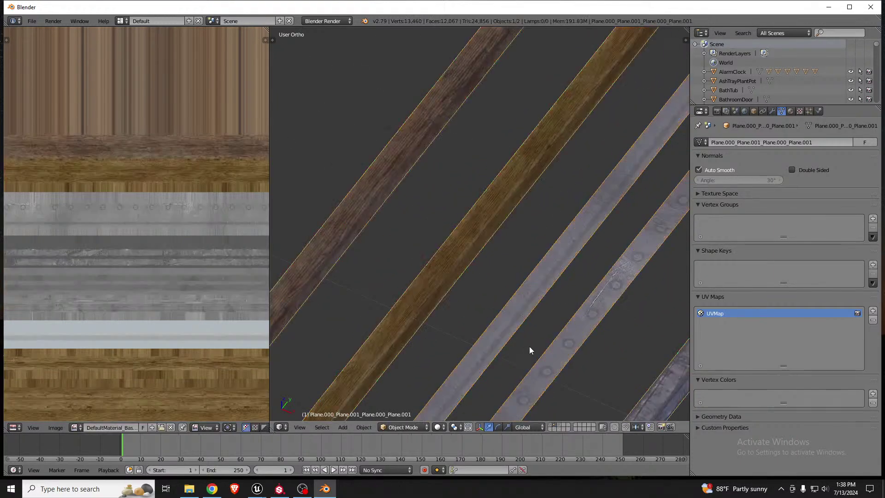
Examine the textures on the trim strips up close and the trailer's side with the door and windows
scroll(503, 310, "down", 3)
scroll(502, 312, "up", 2)
scroll(503, 312, "up", 1)
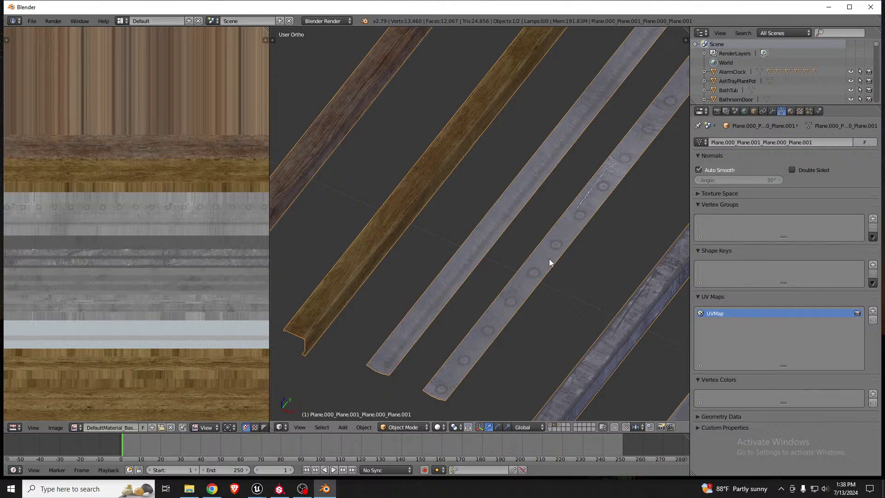
scroll(541, 267, "down", 12)
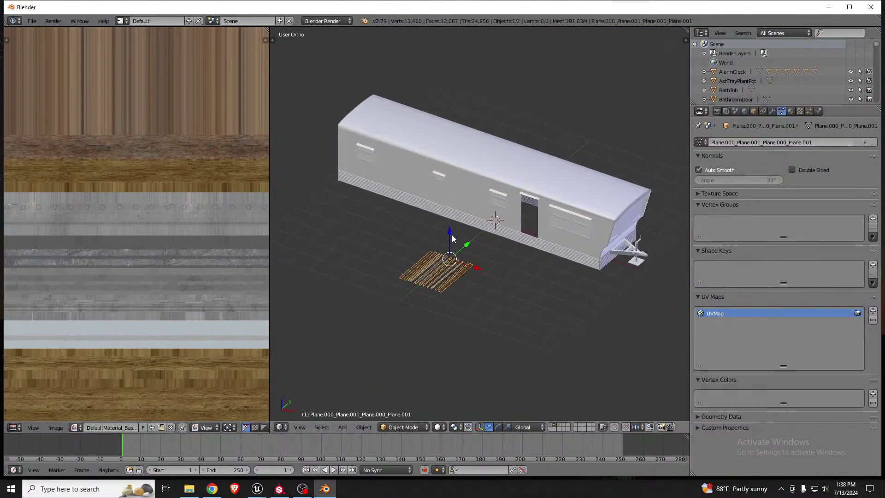
scroll(544, 221, "up", 5)
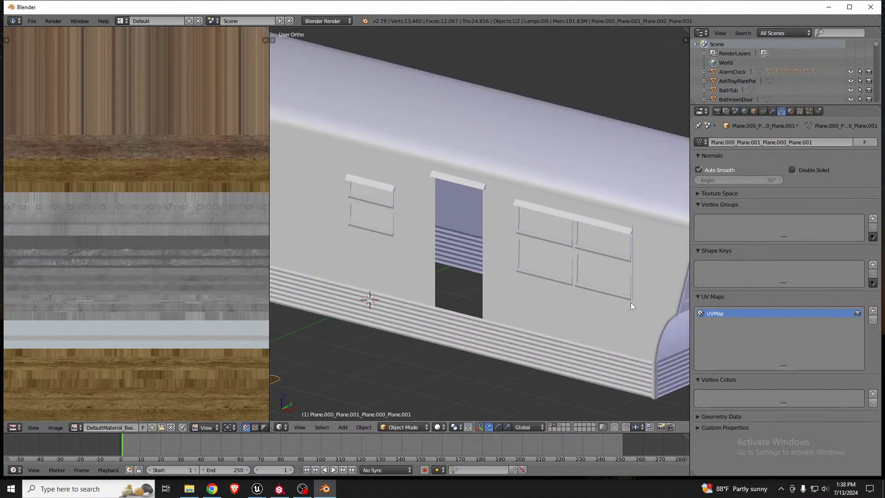
middle_click_drag(665, 304, 608, 287)
scroll(599, 296, "down", 5)
Enter Edit Mode on the trailer and select all faces assigned to the ExteriorSidingTopBottom material
right_click(610, 284)
key("Tab")
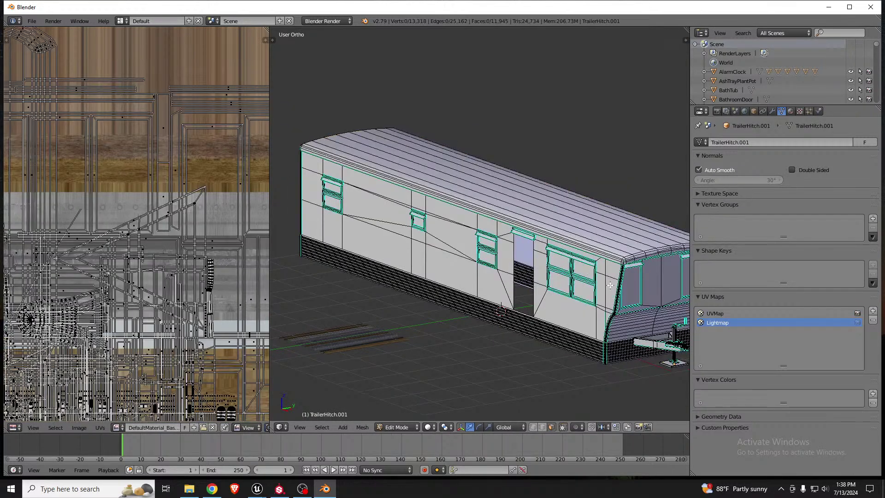
left_click(791, 111)
scroll(731, 167, "up", 2)
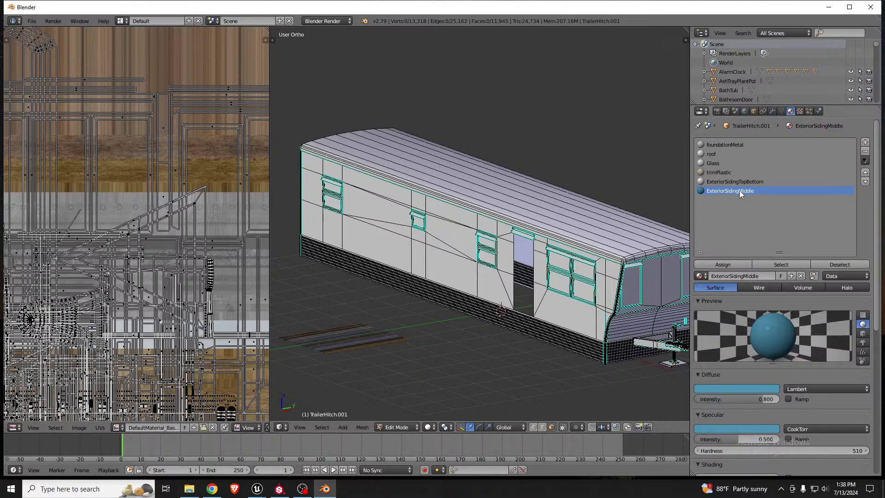
left_click(730, 183)
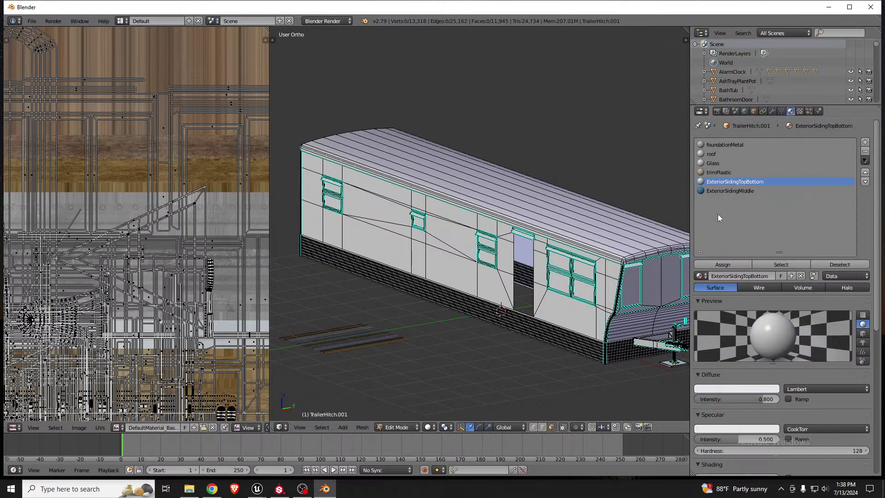
left_click(771, 265)
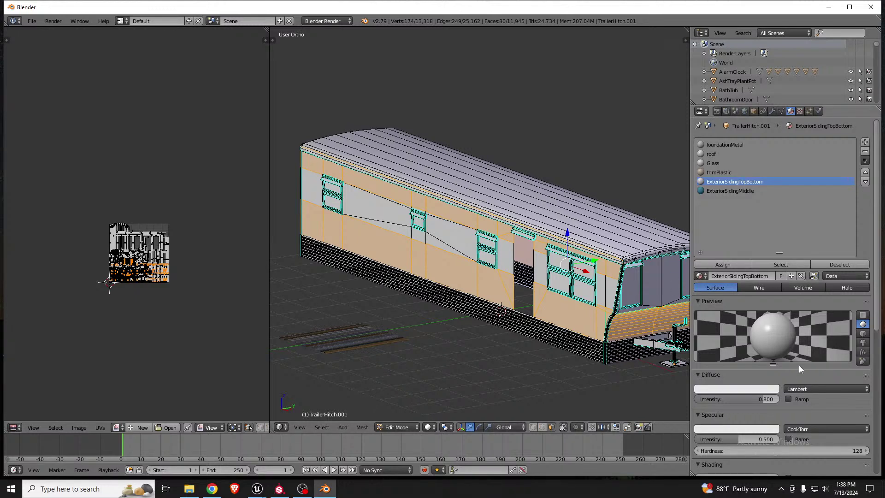
Set the diffuse color of the ExteriorSidingTopBottom material to red
left_click(763, 393)
left_click(732, 333)
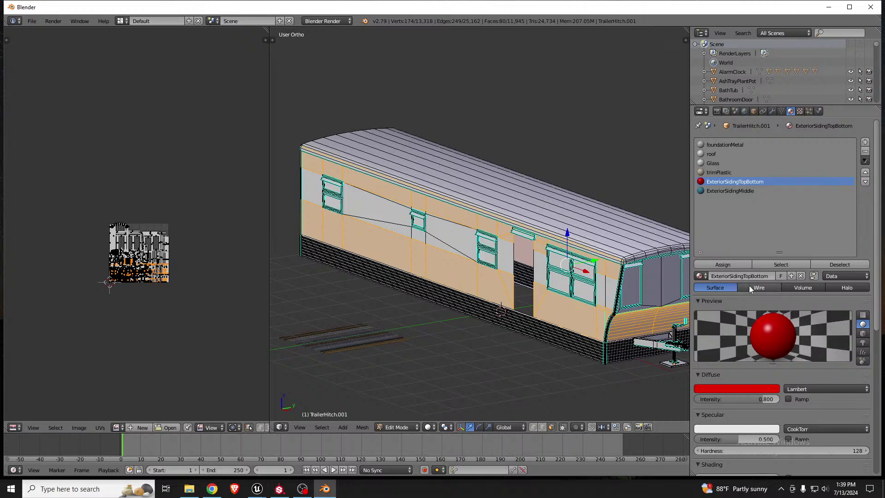
scroll(585, 275, "up", 4)
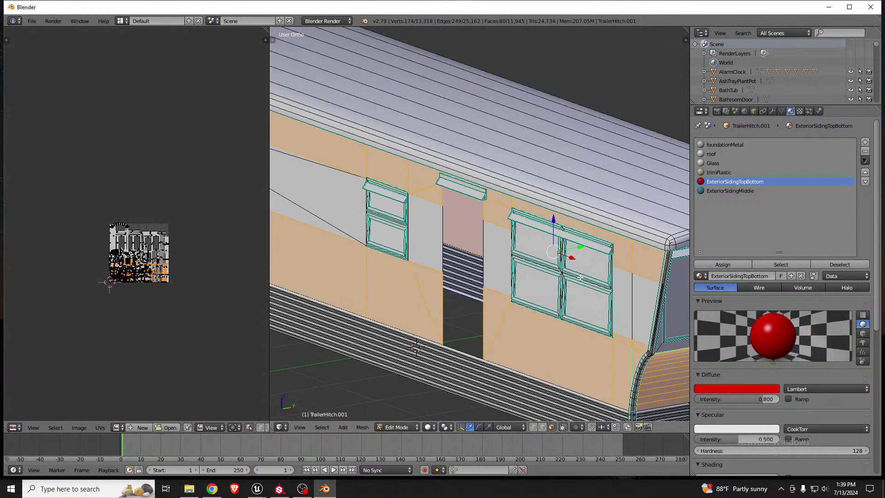
Try Matcap shading on the trailer, turn it back off and check the Multitexture shading mode options
key("n")
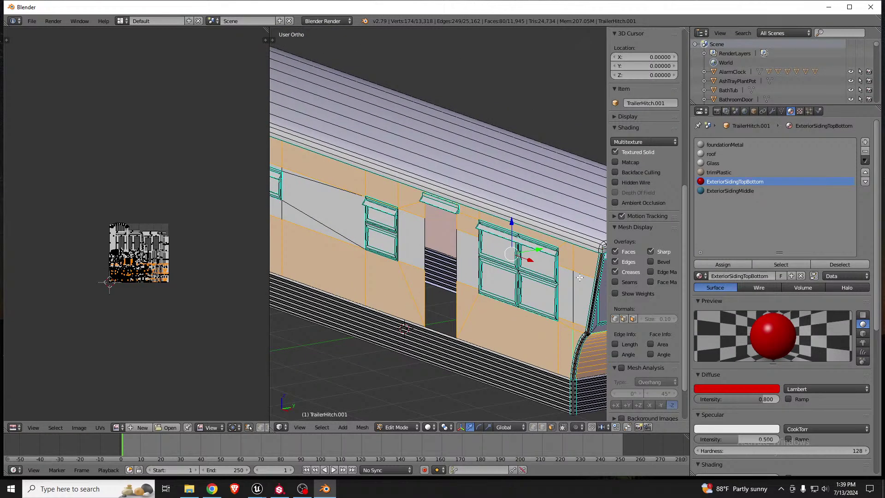
left_click(638, 164)
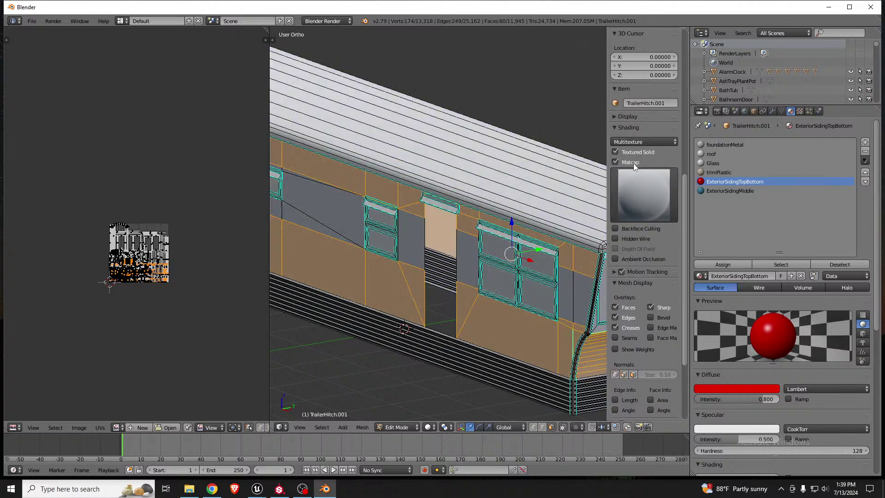
left_click(632, 163)
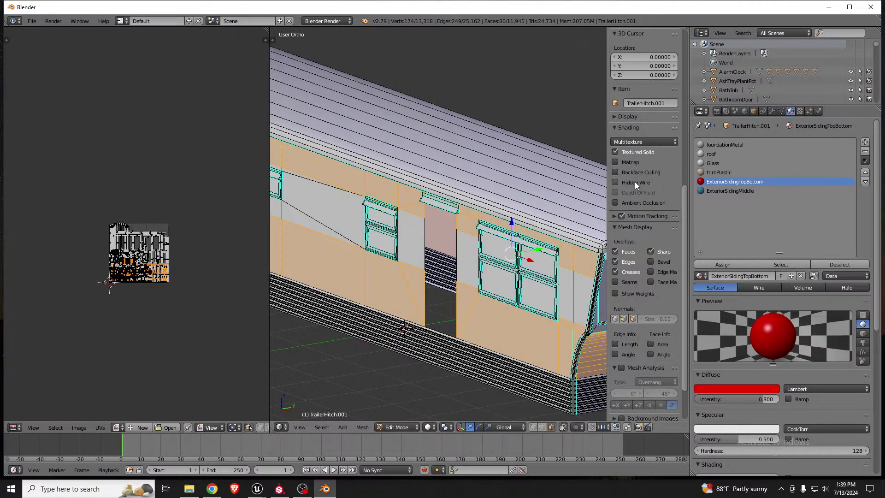
left_click(632, 144)
left_click(635, 139)
key("n")
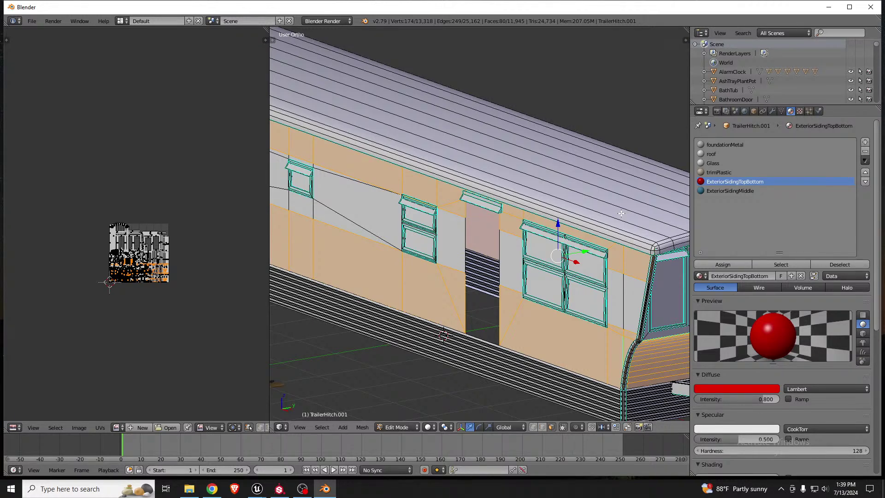
Inspect the trailer's selected siding faces and return to Object Mode to view the whole exterior
scroll(615, 232, "down", 3)
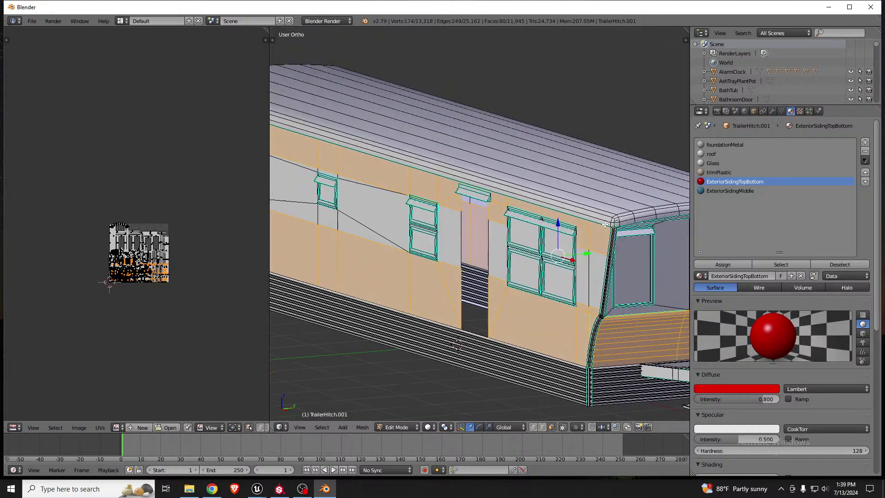
scroll(575, 220, "up", 3)
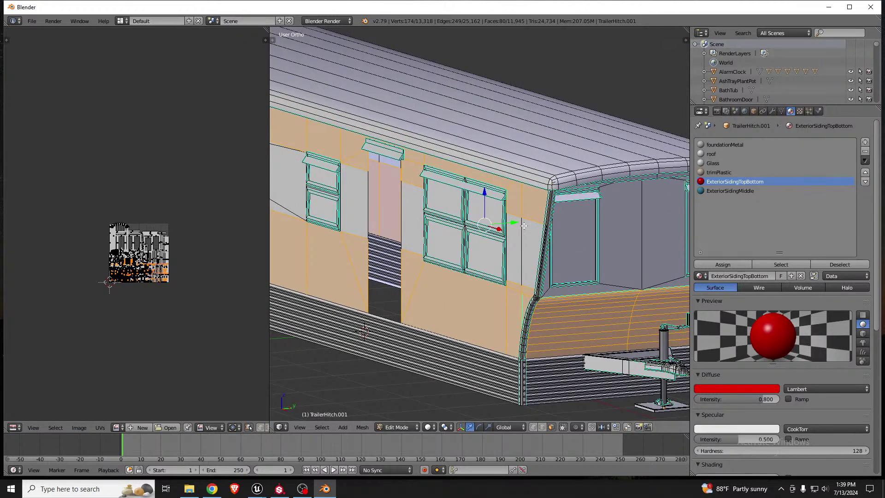
scroll(524, 225, "up", 4)
key("Tab")
scroll(533, 210, "down", 6)
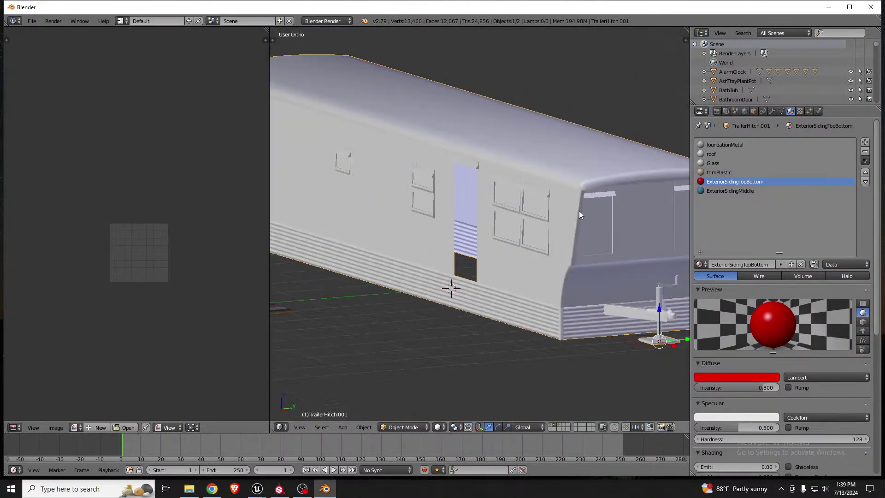
middle_click_drag(545, 222, 517, 224)
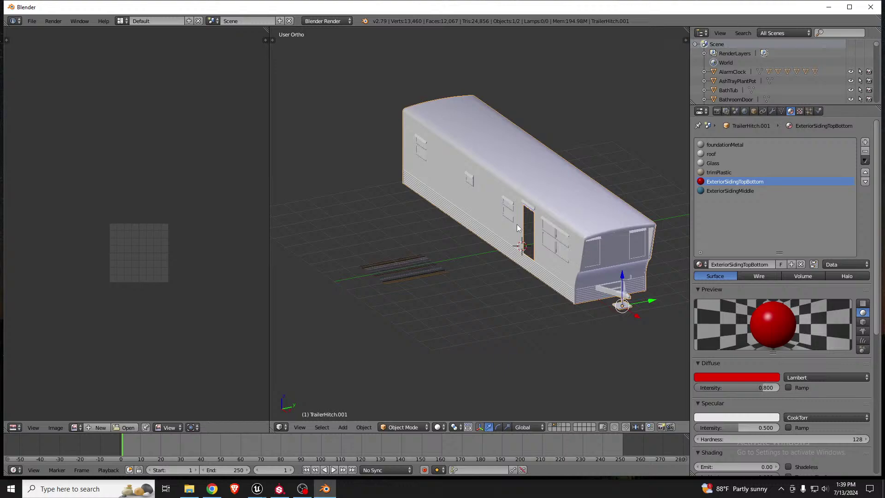
Open the trim strips object beside the trailer for mesh editing and clear its selection
right_click(410, 275)
key("Tab")
scroll(372, 274, "up", 2)
scroll(373, 275, "up", 8)
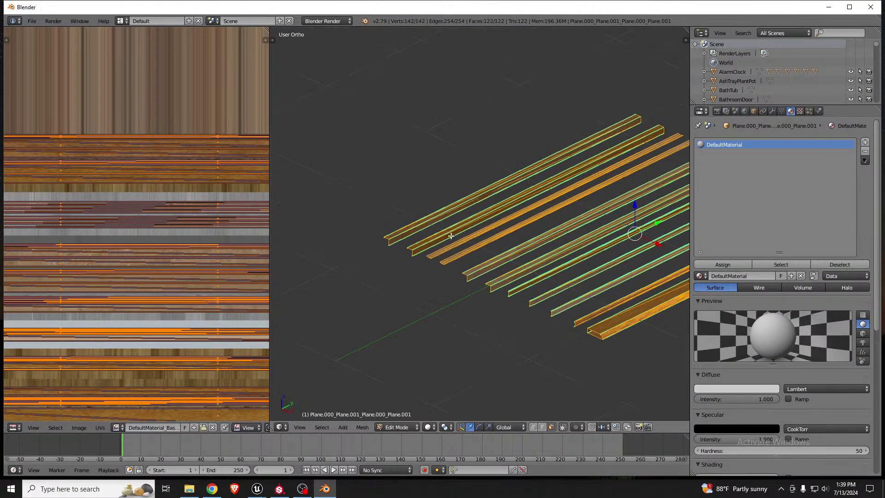
key("a")
middle_click_drag(454, 253, 484, 317)
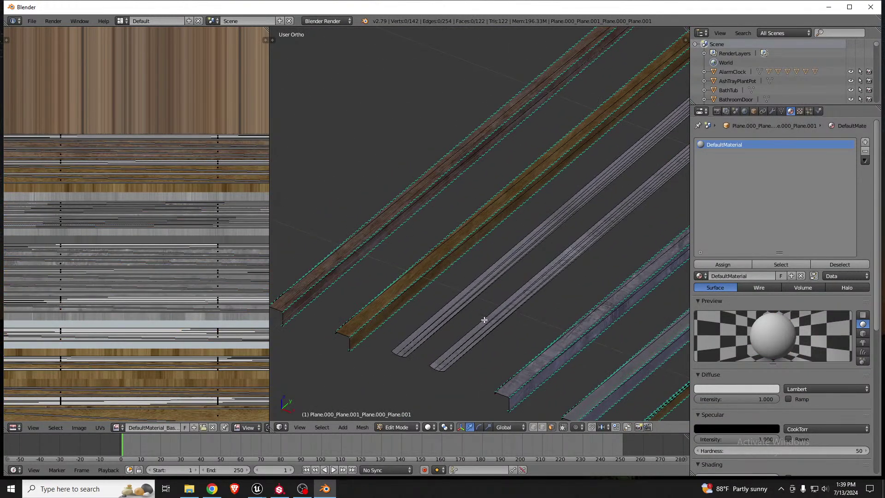
Select both narrow flat metal trim strips in full, including all their linked faces
scroll(485, 327, "up", 2)
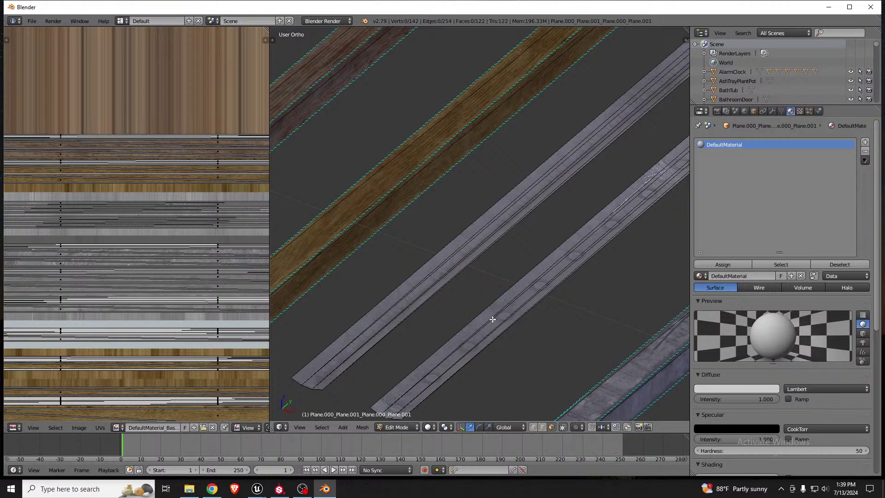
right_click(499, 320)
key("ctrl+l")
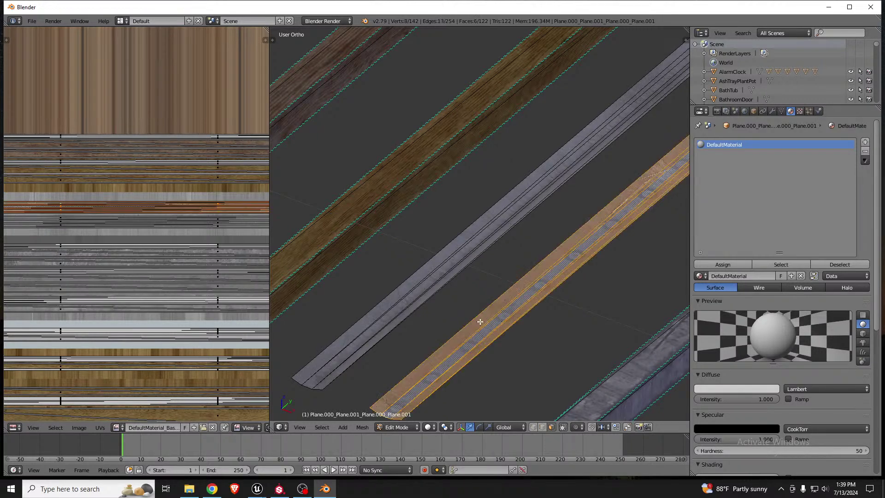
scroll(480, 322, "down", 5)
scroll(397, 319, "up", 5)
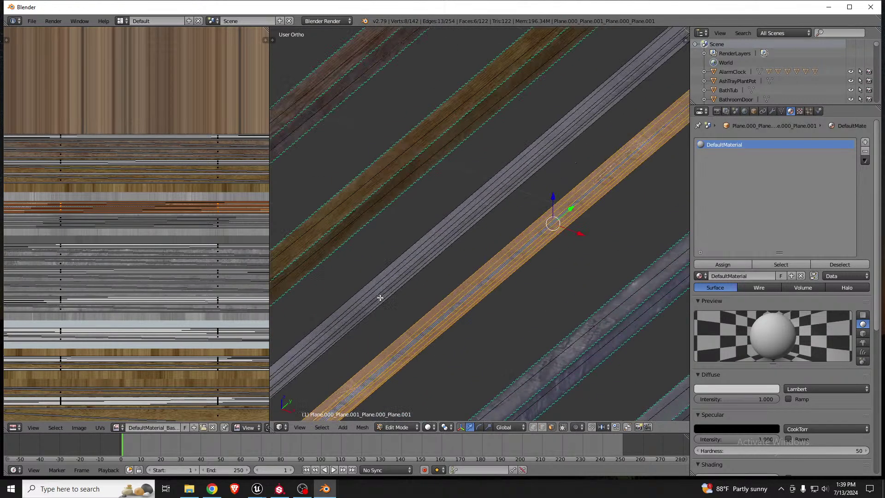
key("l")
scroll(460, 184, "down", 5)
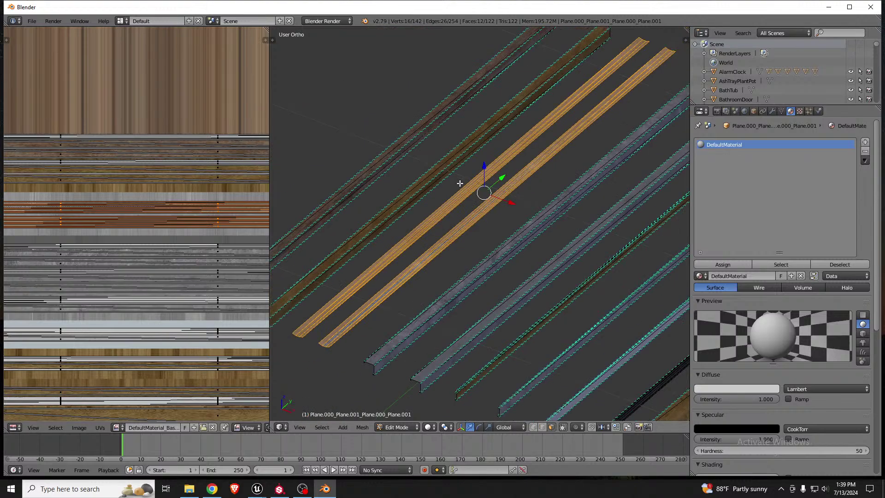
Add the L-shaped metal corner strip next to the two flat strips to the selection
scroll(485, 254, "down", 2)
middle_click_drag(556, 375, 532, 314)
scroll(510, 339, "up", 10)
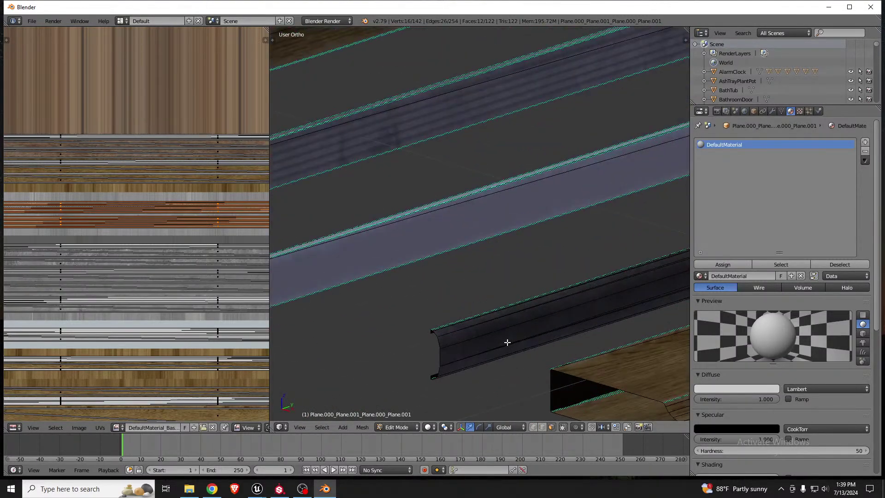
scroll(507, 342, "down", 3)
scroll(545, 289, "down", 1)
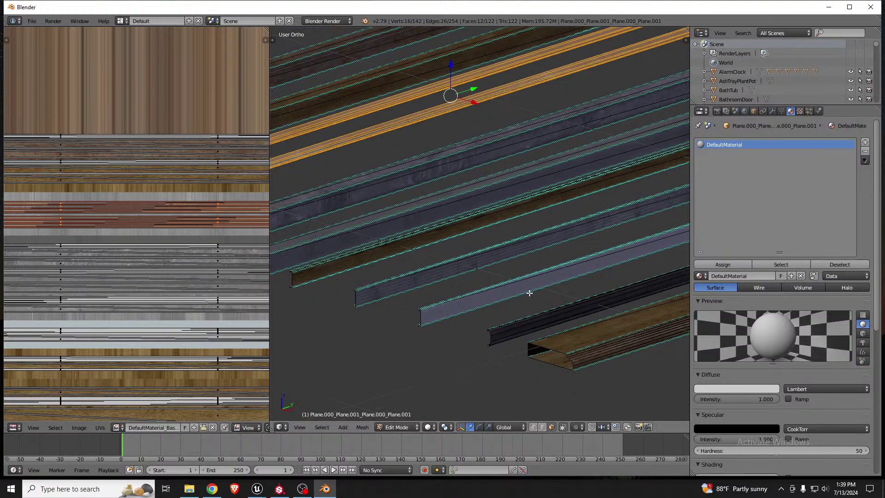
middle_click_drag(434, 273, 458, 296)
scroll(358, 300, "up", 2)
scroll(358, 301, "down", 1)
key("l")
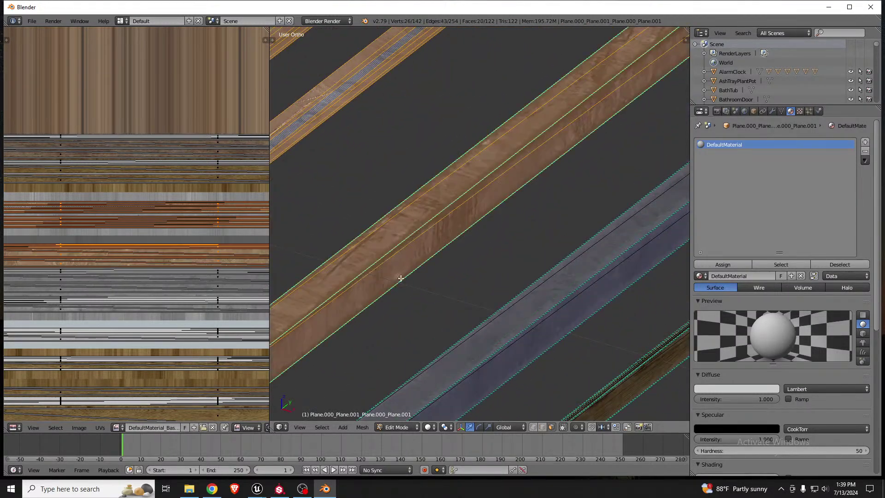
scroll(397, 278, "down", 5)
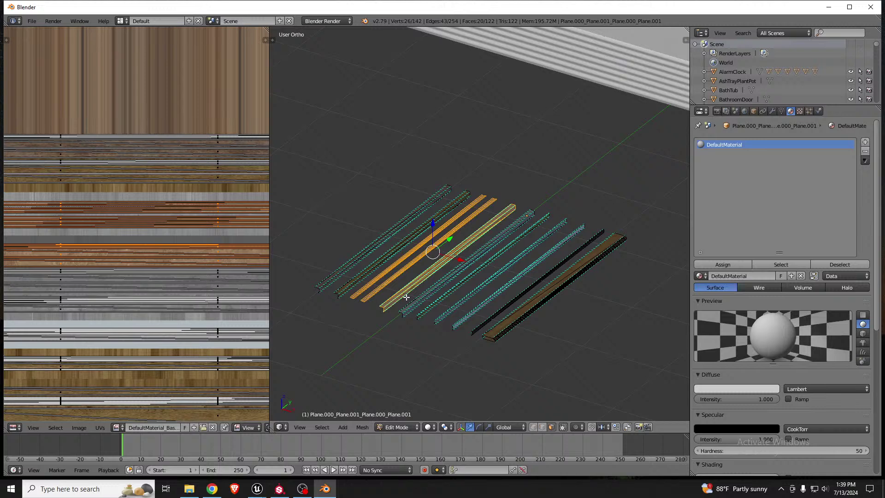
Duplicate the three selected strips about 2.84 units along Y and separate the copies into their own object
key("shift+d")
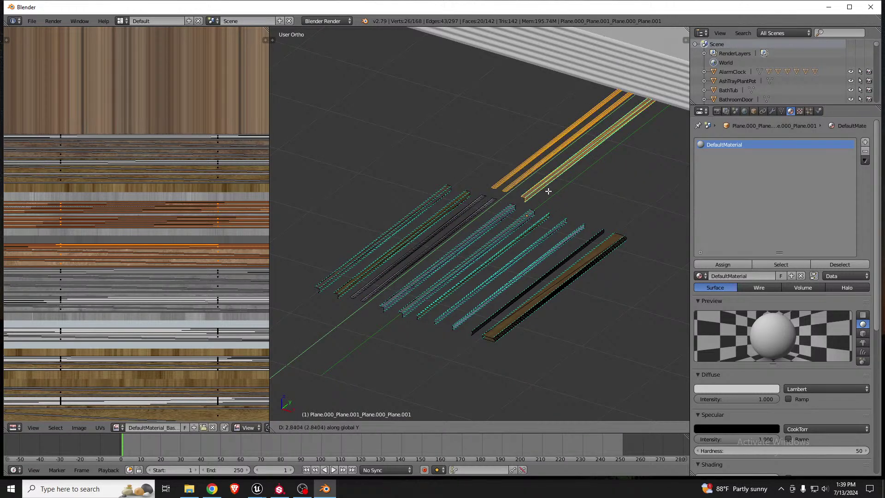
left_click(548, 191)
key("p")
left_click(548, 191)
key("Tab")
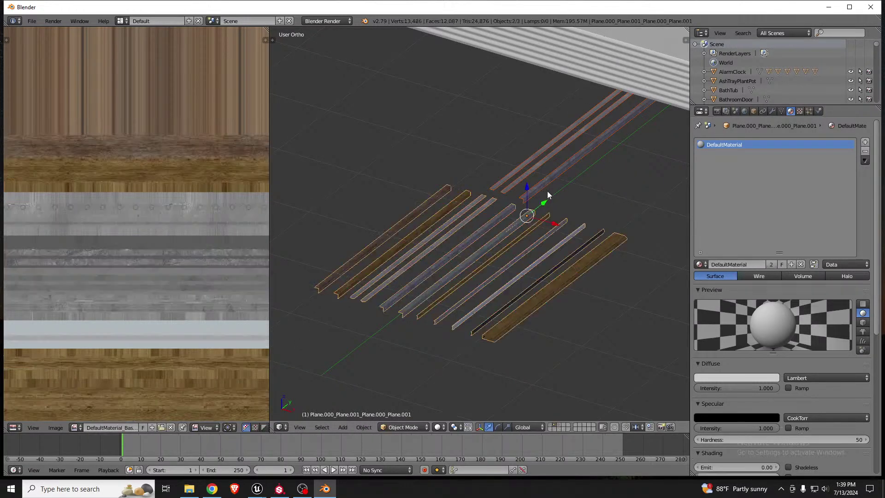
Join the separated strips object into the trailer object, keeping the trailer as the active object
right_click(546, 194)
scroll(540, 196, "down", 5)
middle_click_drag(533, 198, 524, 188, "shift")
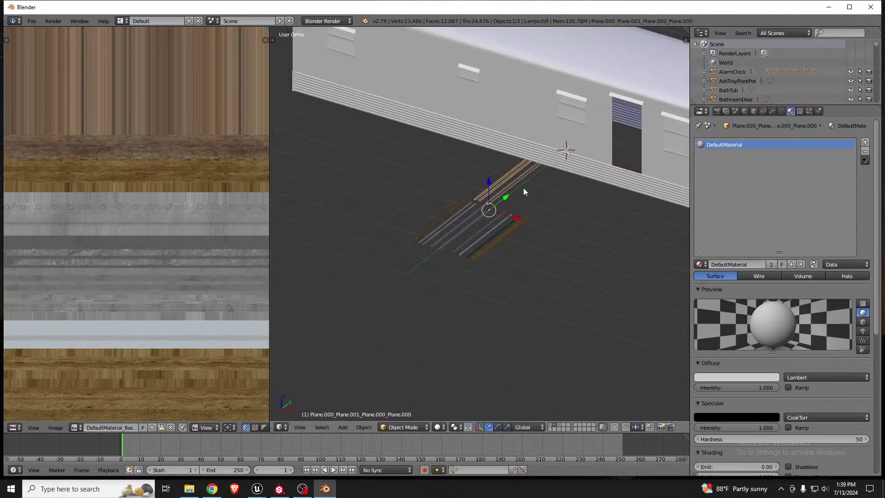
right_click(585, 167, "shift")
key("ctrl+j")
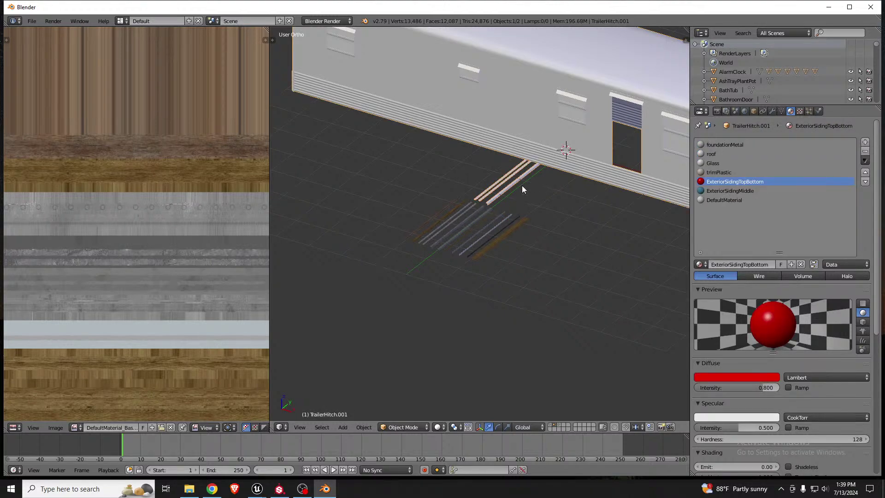
Select only the three joined trim strips within the trailer mesh
scroll(497, 189, "up", 3)
key("Tab")
scroll(504, 195, "up", 3)
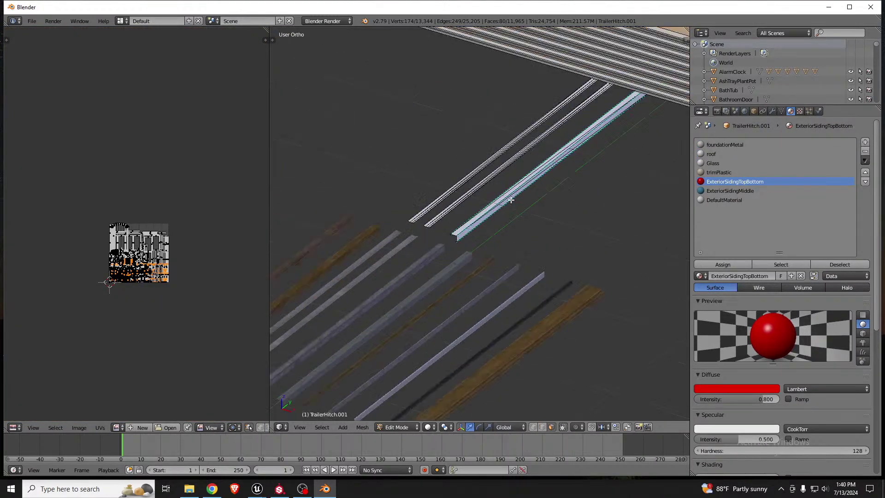
key("a")
scroll(479, 213, "up", 1)
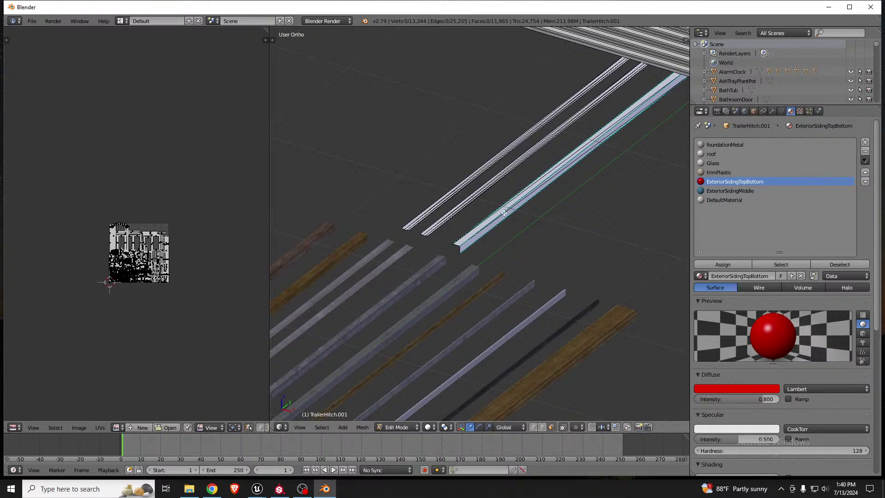
key("l")
key("l")
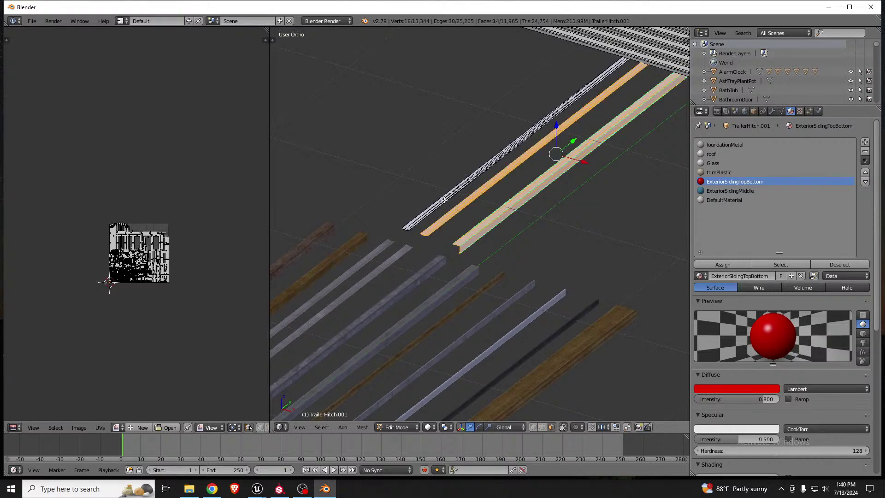
key("l")
scroll(420, 313, "down", 3)
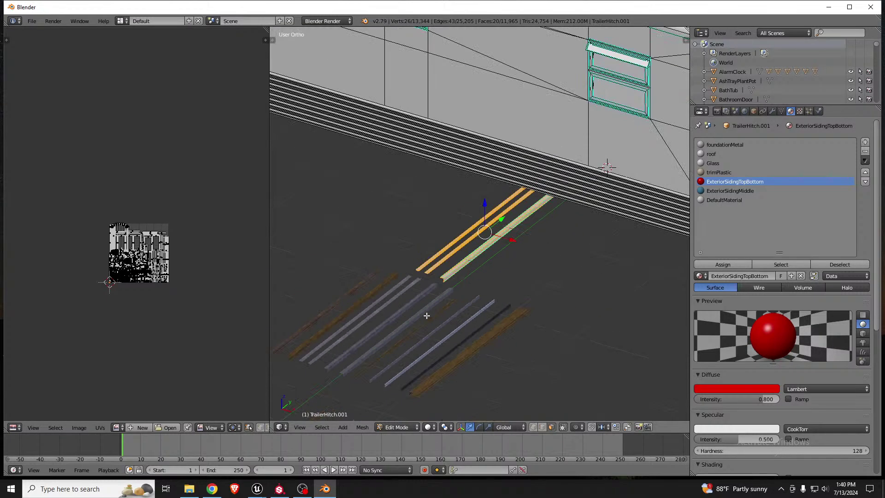
Assign the existing DefaultMaterial base texture image to the selected trim strips in the UV editor
left_click(123, 428)
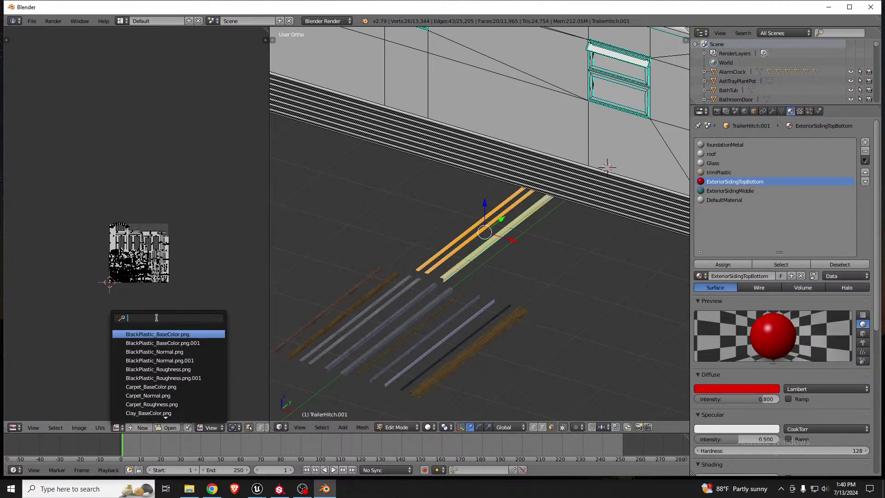
type("defa")
left_click(164, 334)
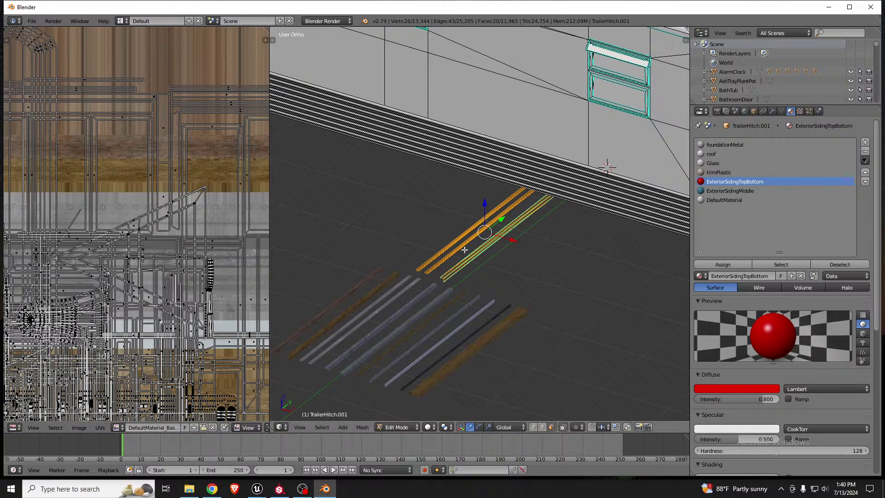
Check the strips' texture in Object Mode, then make UVMap the trailer mesh's active UV map instead of Lightmap
scroll(465, 250, "up", 3)
key("Tab")
scroll(390, 291, "up", 4)
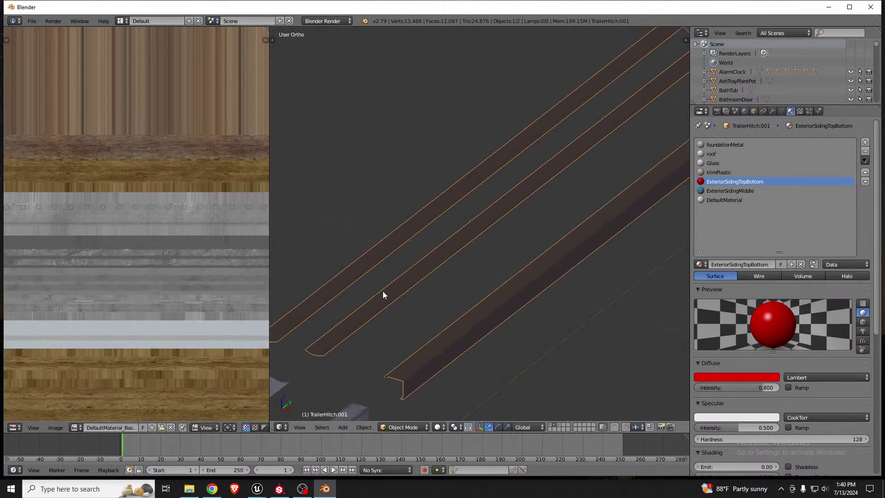
key("Tab")
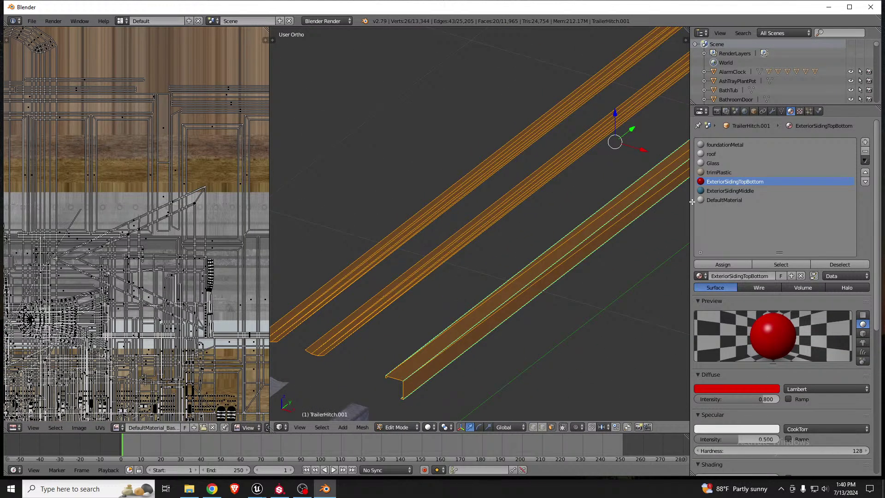
left_click(781, 111)
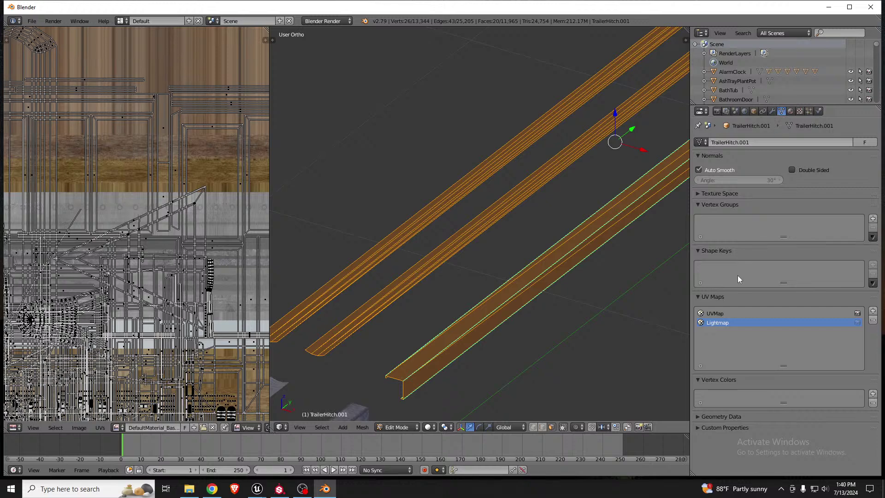
left_click(716, 313)
scroll(458, 255, "down", 6)
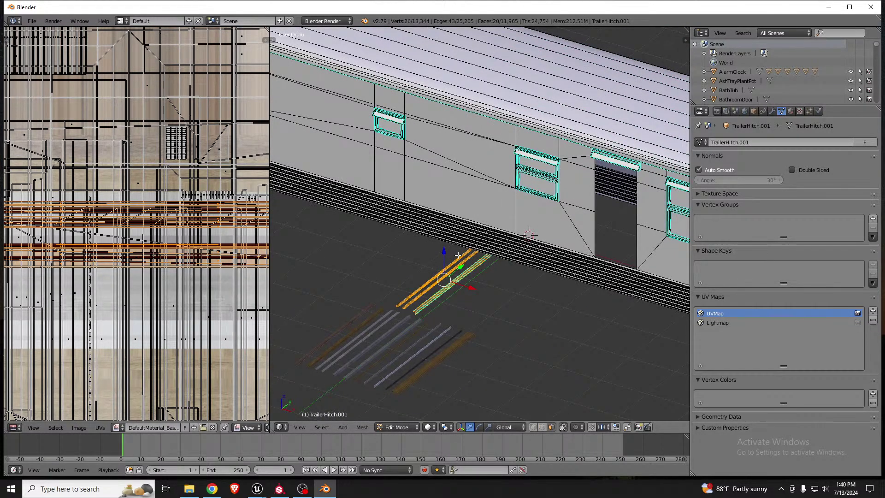
Maximize the 3D view and select only the flat trim strip nearest the L-shaped one
key("shift+space")
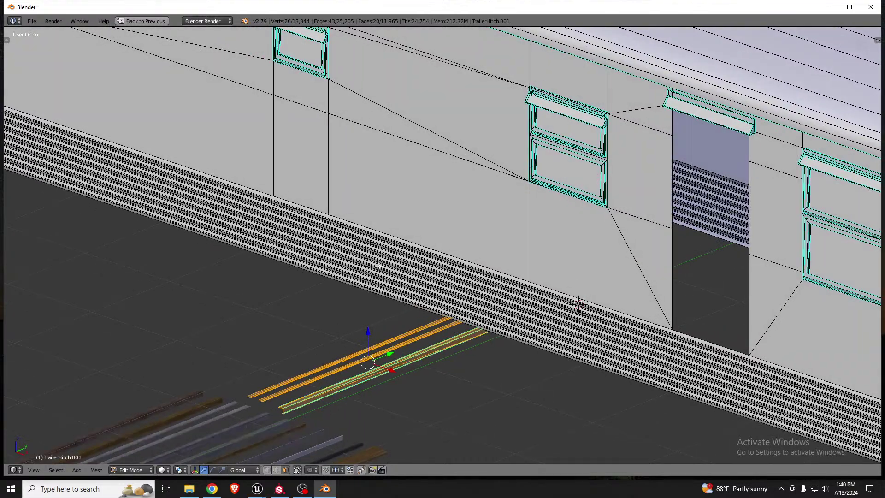
scroll(379, 266, "down", 5)
scroll(241, 292, "up", 10)
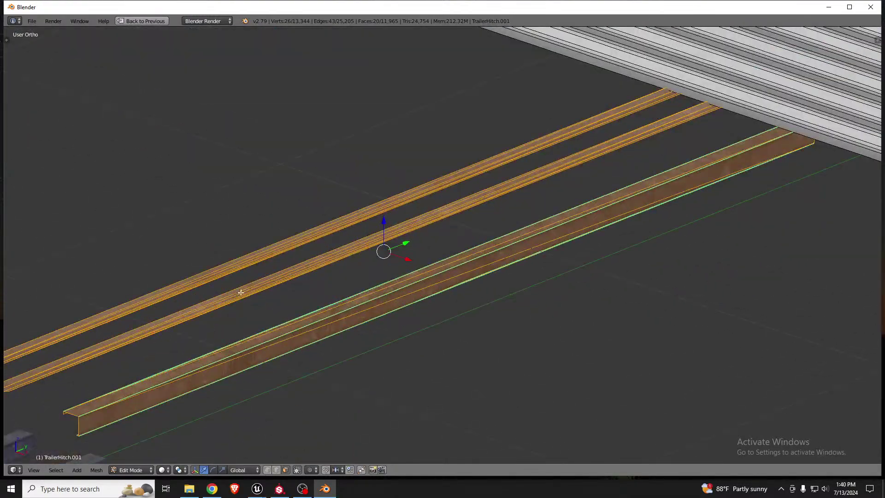
key("a")
middle_click_drag(212, 278, 294, 365)
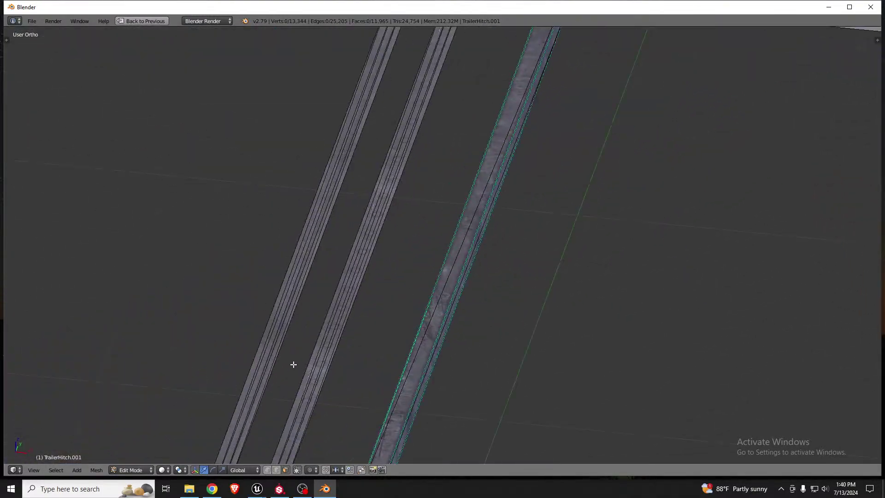
key("l")
scroll(221, 361, "down", 9)
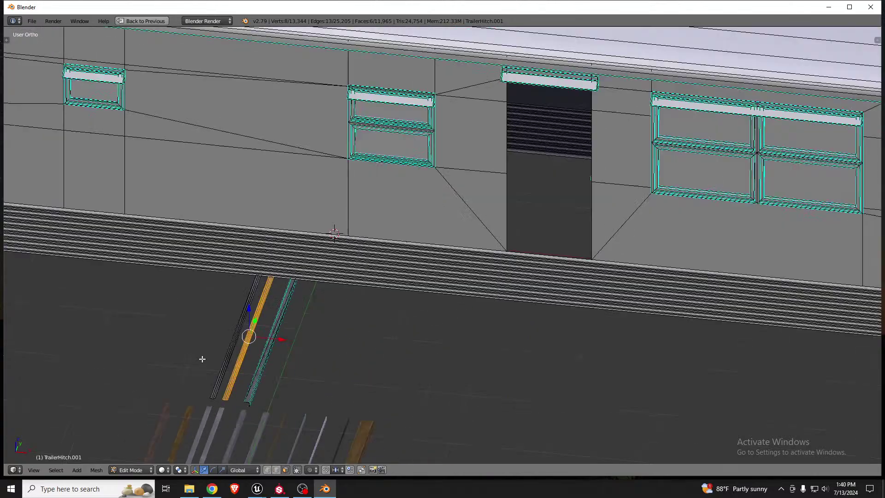
Duplicate the selected flat strip and place the copy on the ground in front of the trailer's doorway
middle_click_drag(481, 316, 447, 308)
key("shift+d")
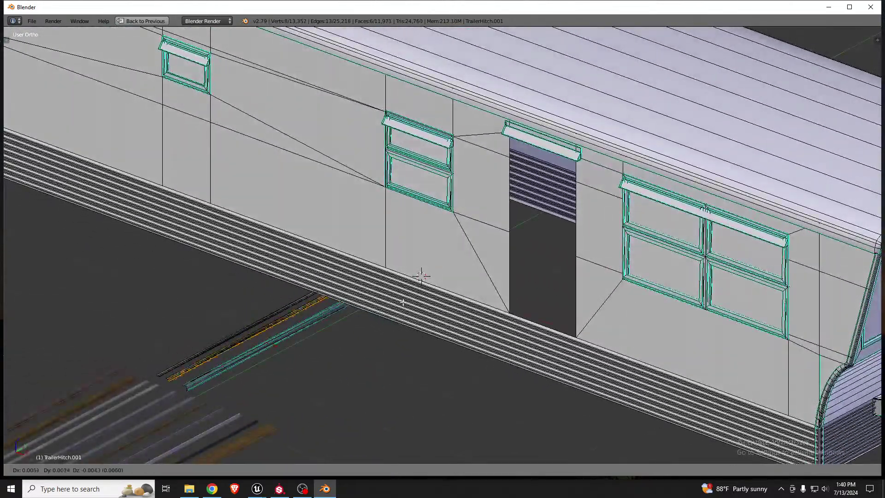
left_click(596, 391)
scroll(596, 391, "down", 2)
Rotate the copied strip 90 degrees about the Z axis so it runs parallel to the trailer's side
type("rz")
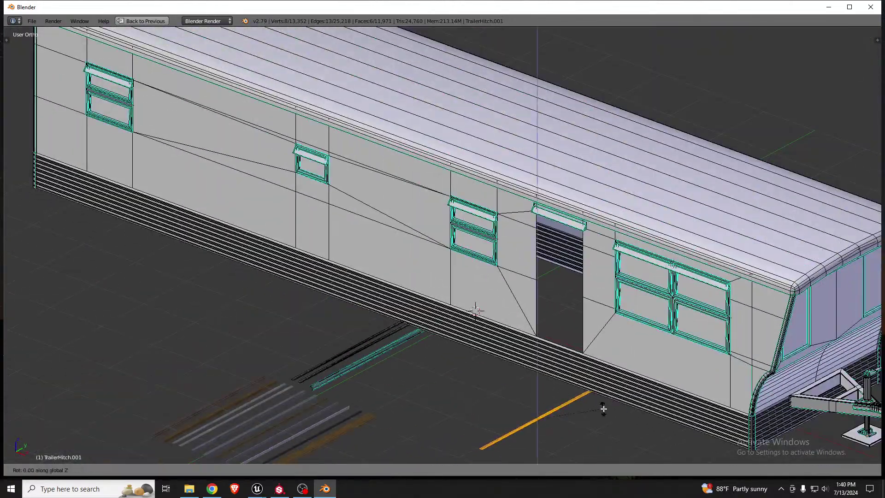
type("90")
key("Return")
scroll(619, 432, "down", 3)
middle_click_drag(620, 431, 576, 427)
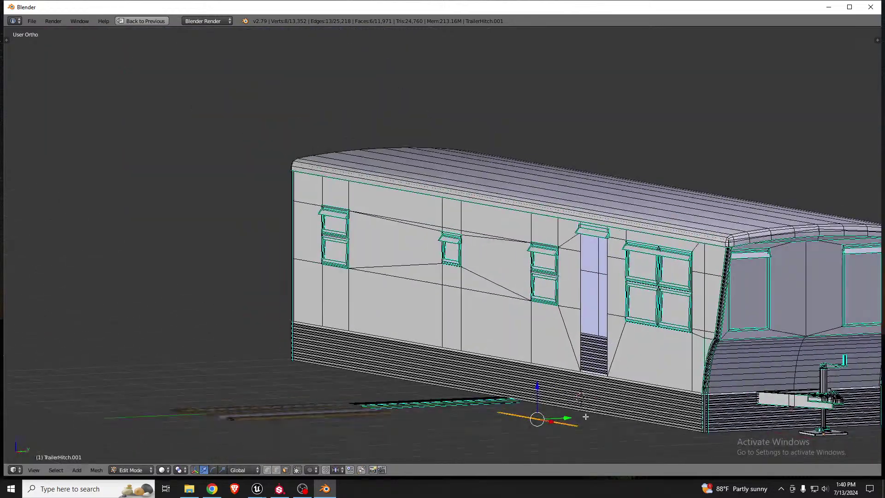
Rotate the copied strip 90 degrees about the X axis to stand its face upright
scroll(576, 427, "up", 6)
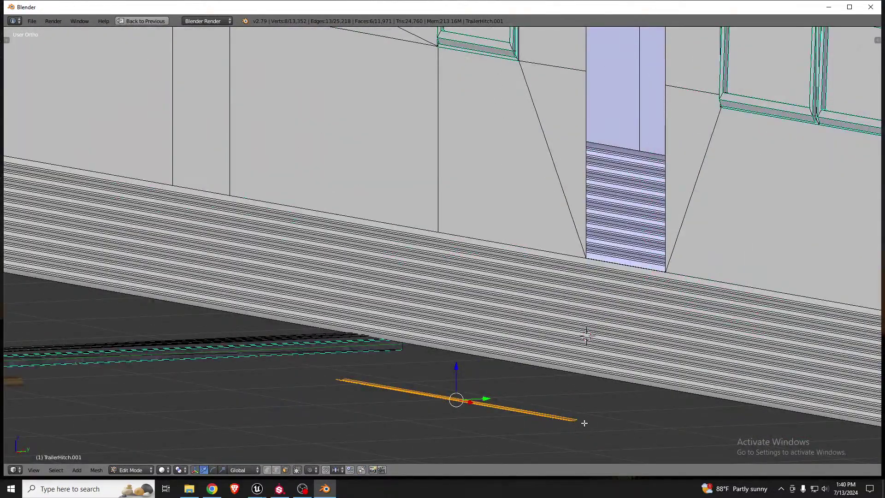
scroll(579, 422, "up", 7)
scroll(567, 425, "down", 1)
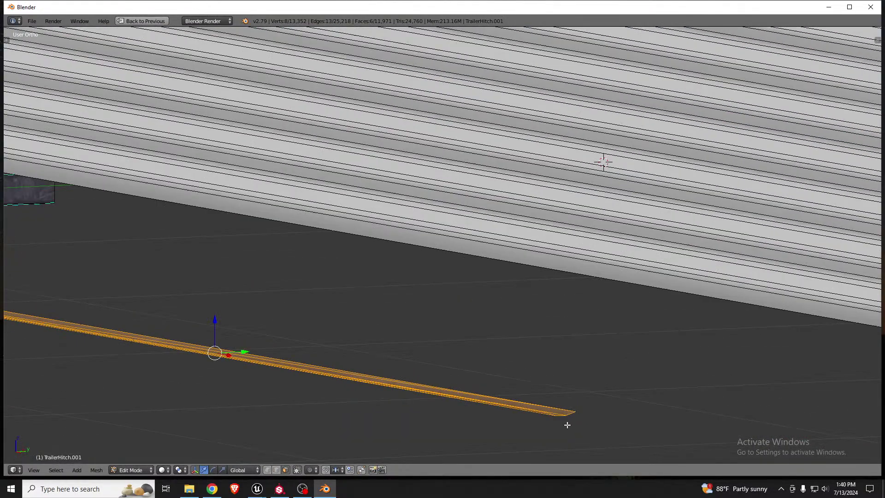
type("rx90")
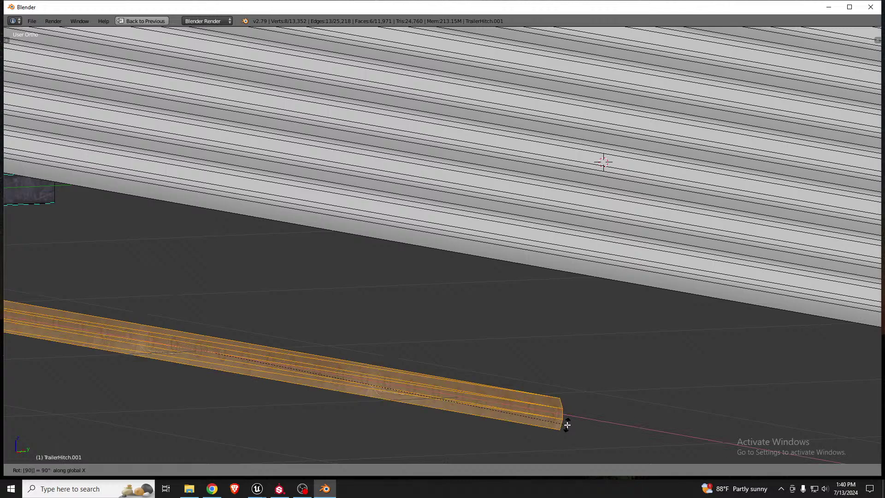
key("Return")
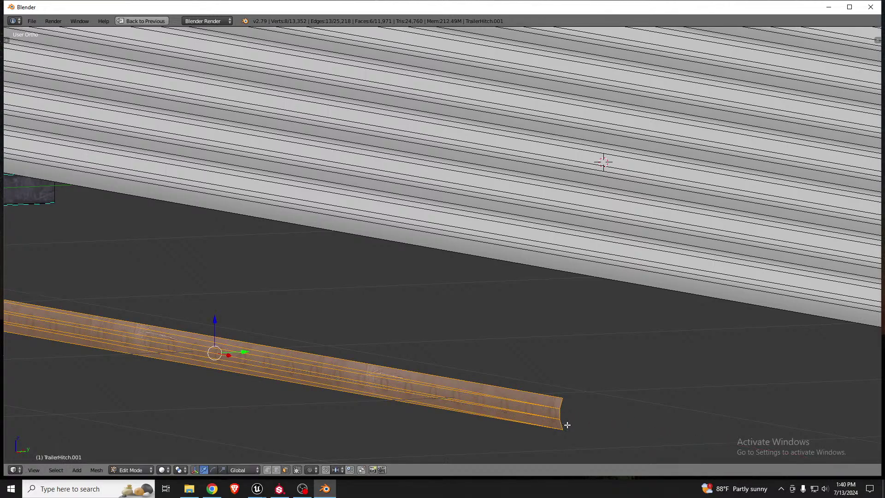
Move the upright strip up from the ground to window height on the trailer's side, 1 unit along Y and 2 along Z
scroll(567, 422, "down", 8)
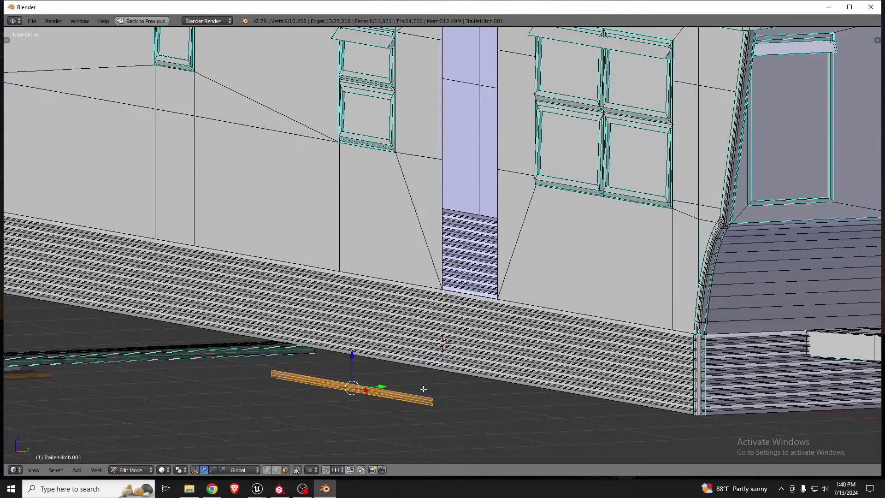
key("g")
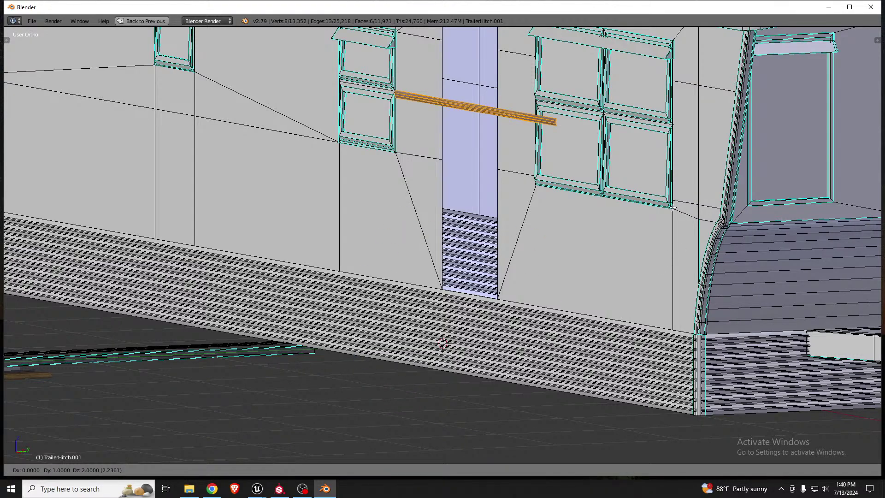
left_click(673, 207)
Switch snapping to vertices and snap the strip's front end to the wall vertex just ahead of the large front window
middle_click_drag(711, 155, 696, 174)
key("ctrl+shift+Tab")
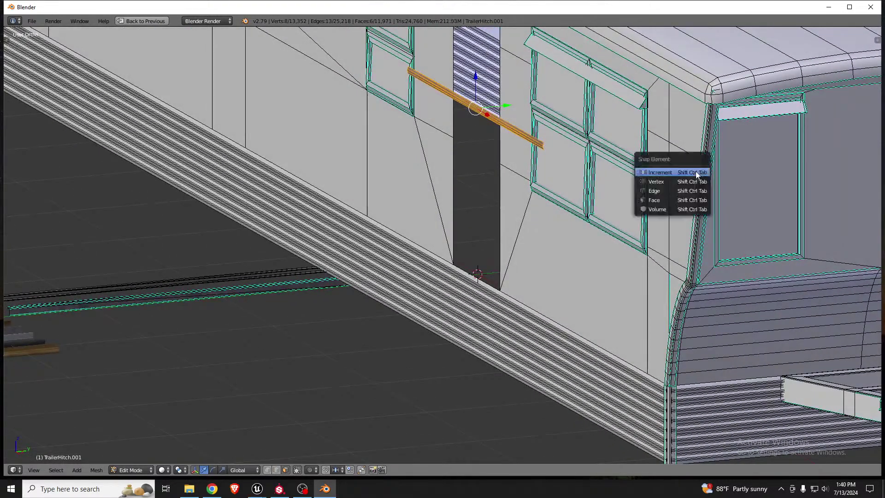
left_click(688, 175)
scroll(664, 138, "up", 4)
key("g")
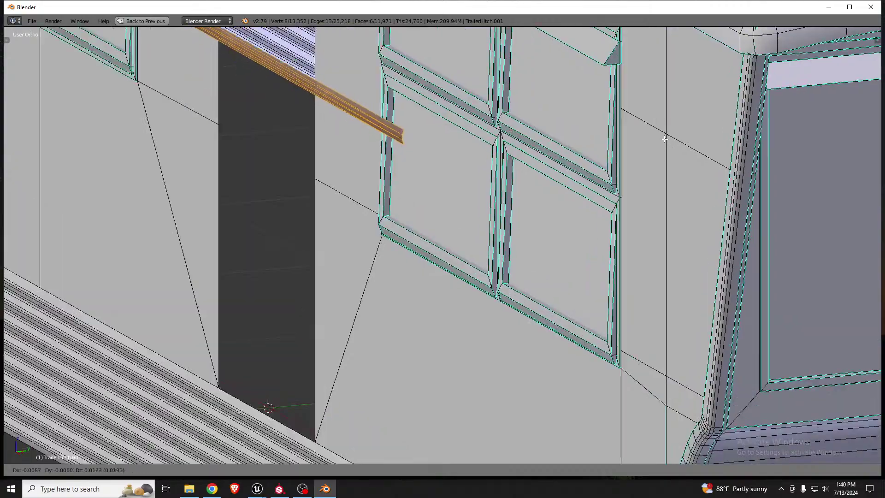
left_click(664, 138)
scroll(666, 199, "down", 3)
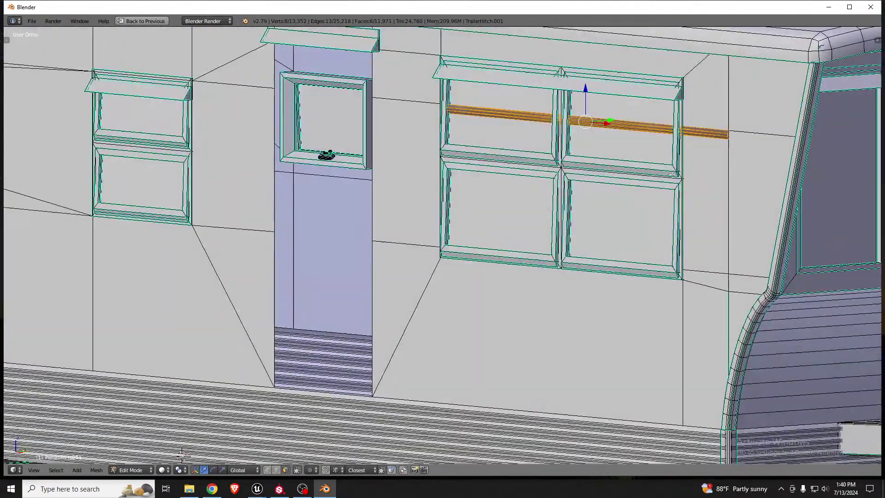
Slide the strip along X to the side wall's slanted front edge and raise it about 0.024 along Z
middle_click_drag(673, 174, 654, 177)
scroll(650, 181, "down", 4)
scroll(692, 157, "up", 6)
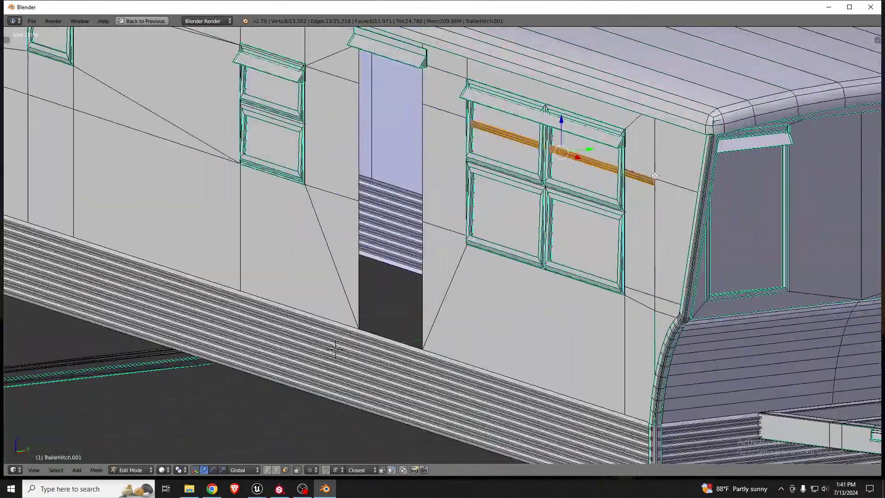
scroll(592, 151, "up", 2)
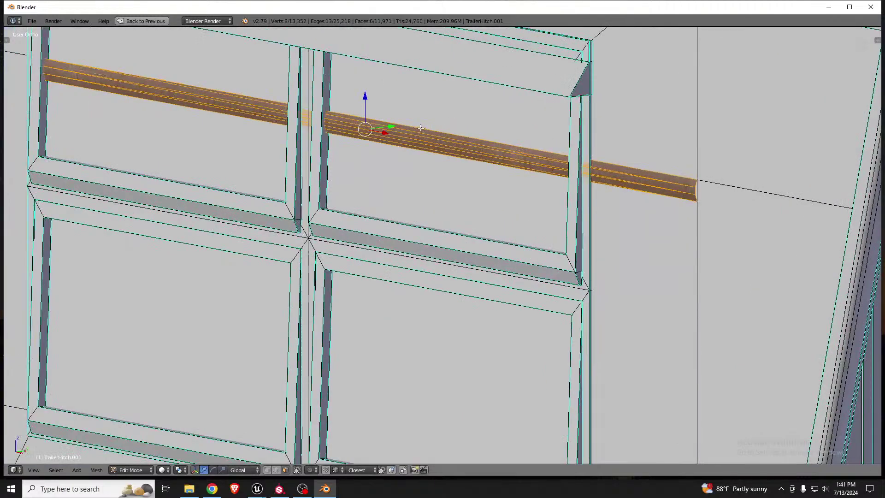
key("g")
key("x")
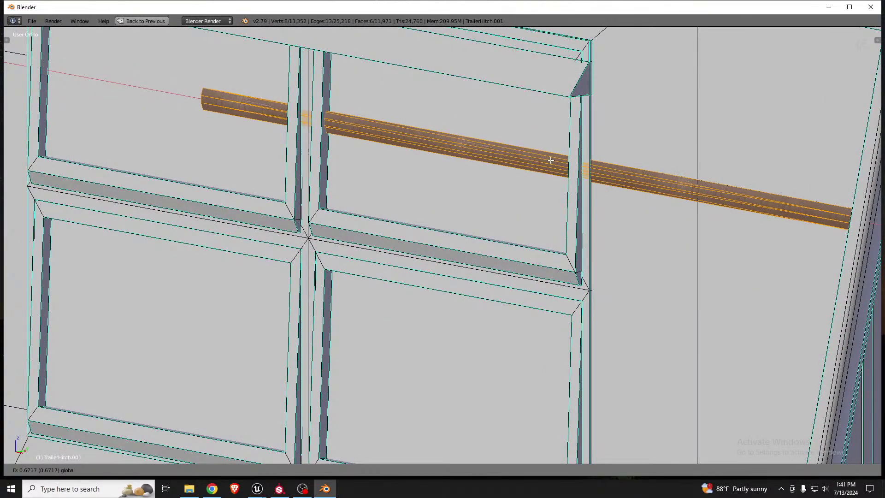
left_click(556, 160)
key("g")
key("z")
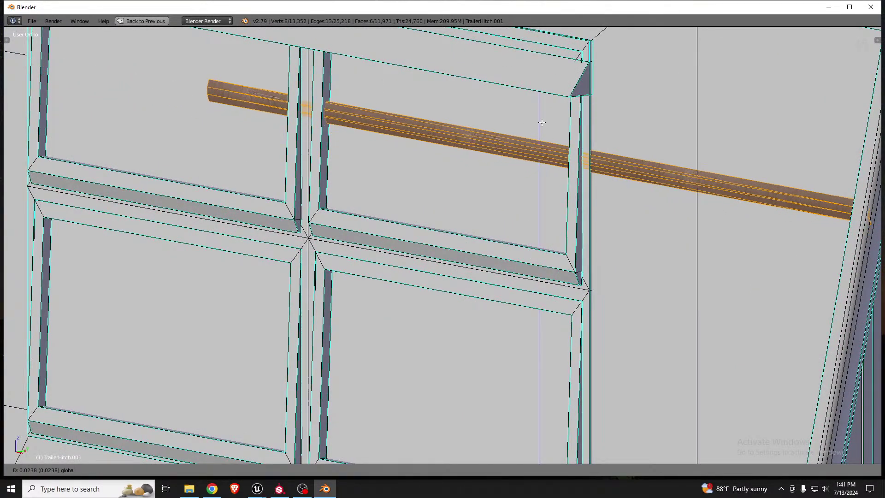
left_click(542, 124)
Try to select the edges of the strip's rear end as an edge loop
scroll(626, 190, "down", 7)
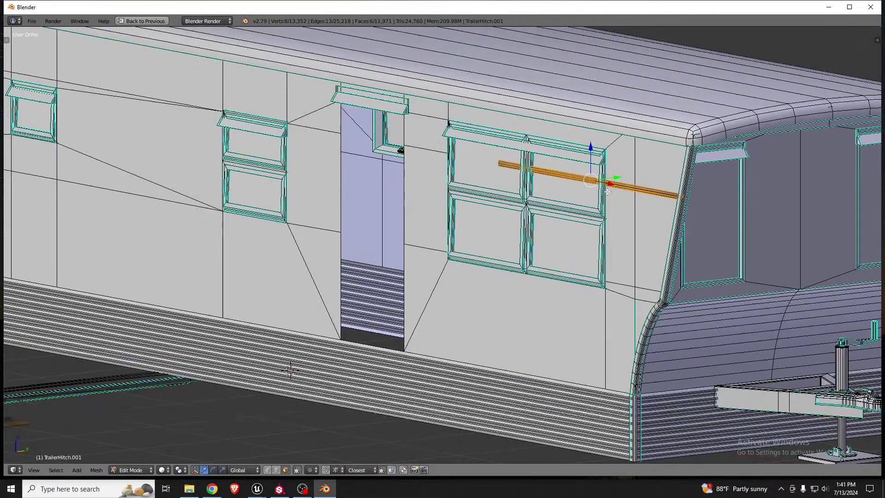
scroll(621, 204, "up", 2)
scroll(645, 203, "down", 5)
scroll(340, 184, "up", 4)
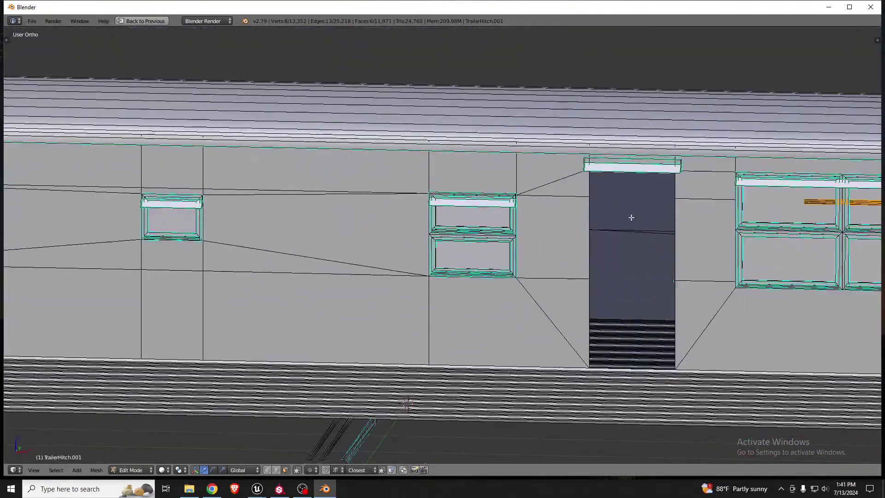
scroll(786, 201, "up", 5)
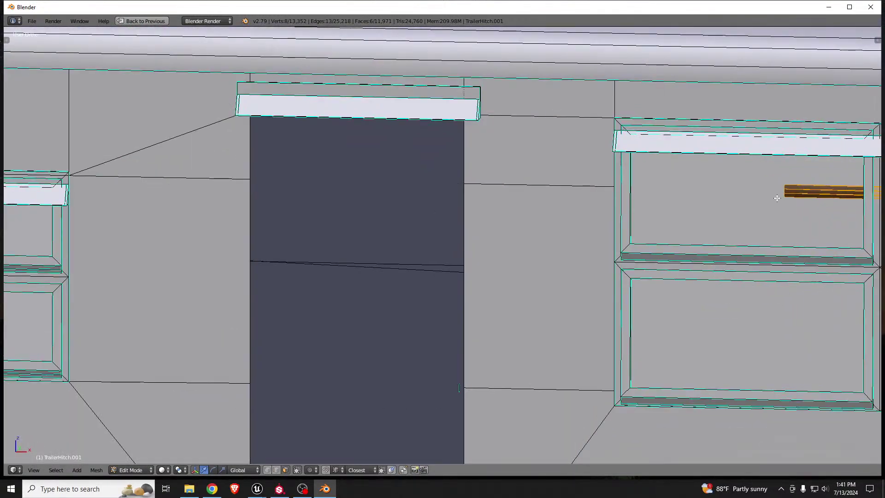
key("ctrl+Tab")
left_click(761, 193)
scroll(788, 190, "up", 5)
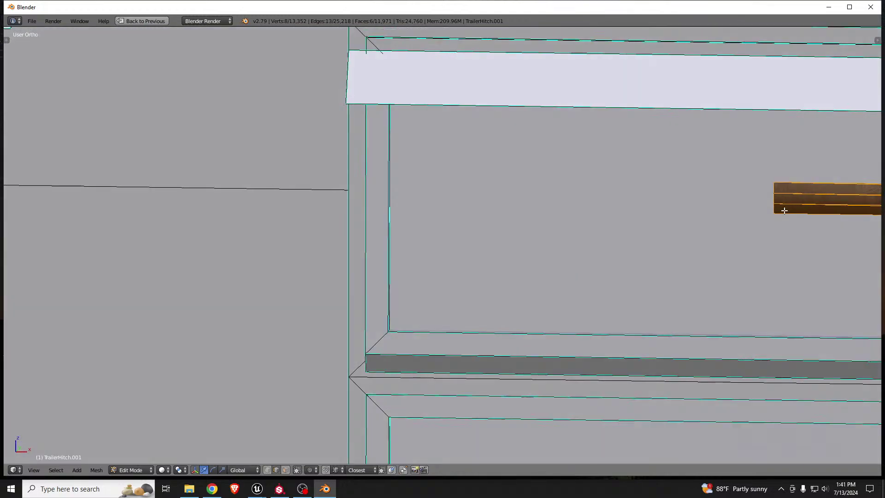
middle_click_drag(784, 209, 807, 207)
scroll(516, 204, "down", 5)
middle_click_drag(569, 249, 660, 286)
scroll(693, 251, "up", 13)
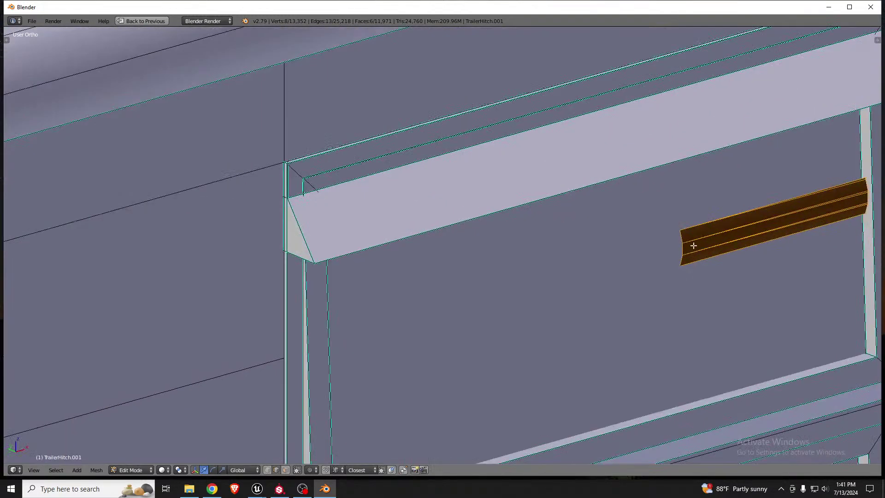
right_click(655, 261, "alt")
Select only the four vertices at the strip's rear end, using vertex selection and wireframe display, and return to solid shading
key("z")
scroll(690, 260, "down", 4)
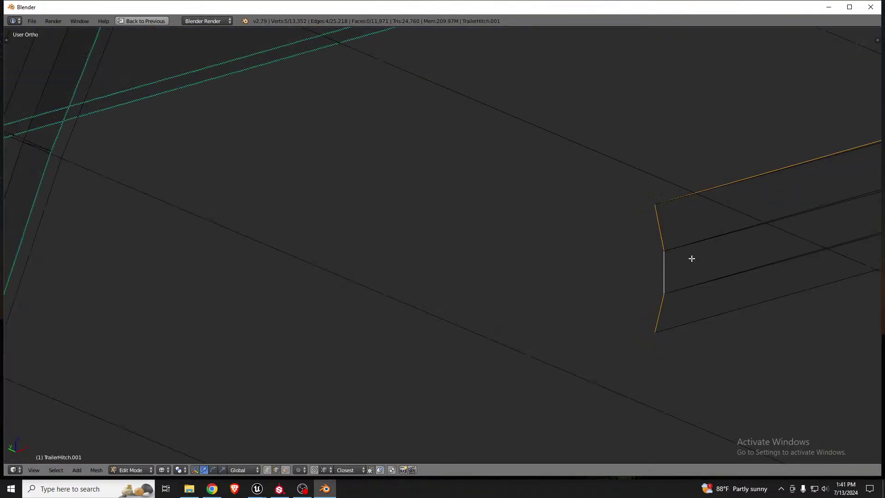
key("ctrl+Tab")
left_click(662, 253)
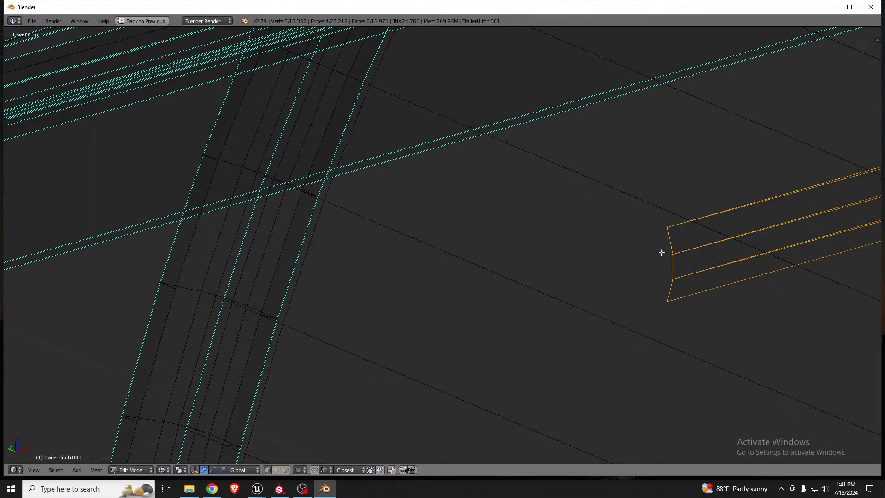
key("a")
key("b")
left_click_drag(642, 213, 691, 328)
key("z")
Stretch the strip's rear end along X to the trailer's rear corner and select the whole linked strip
scroll(678, 258, "down", 8)
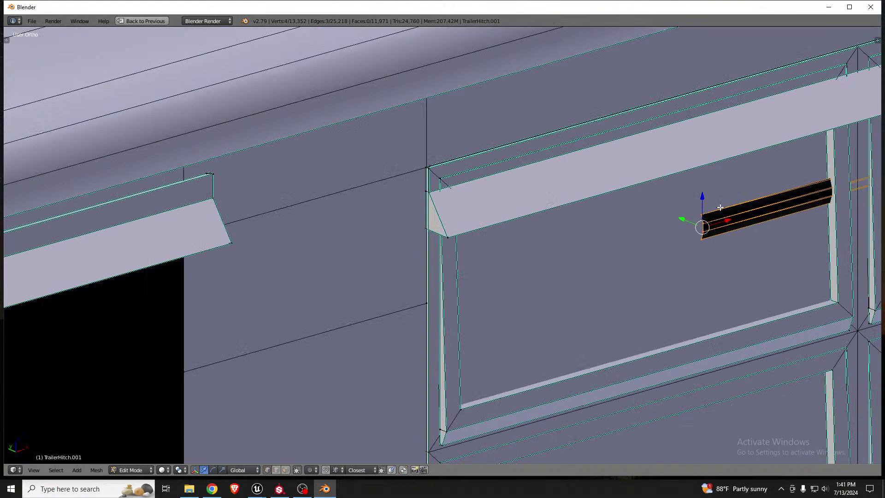
scroll(720, 210, "down", 2)
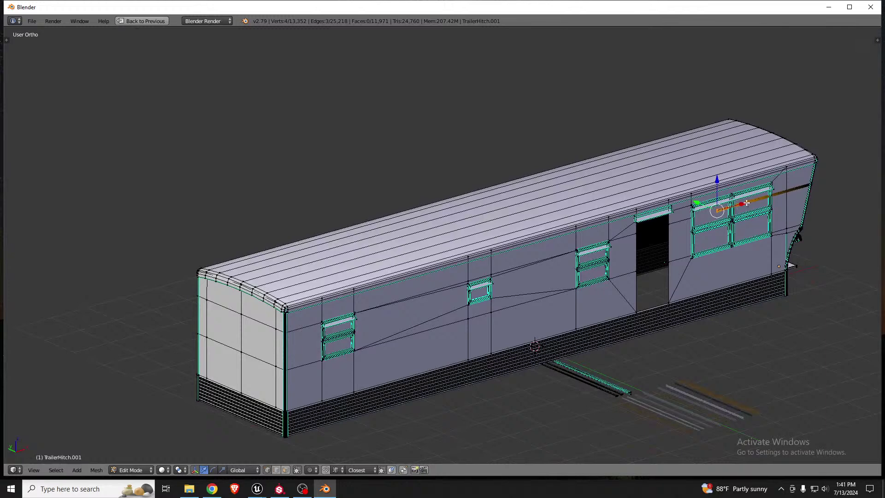
left_click_drag(746, 202, 313, 315)
key("ctrl+l")
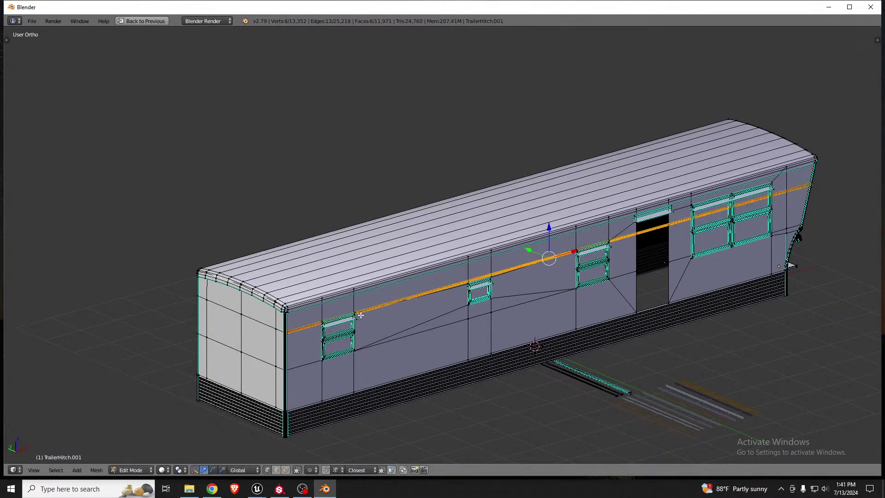
Turn off selection sync in the UV editor and select all of the long strip's UVs on the trim sheet
key("ctrl+Up")
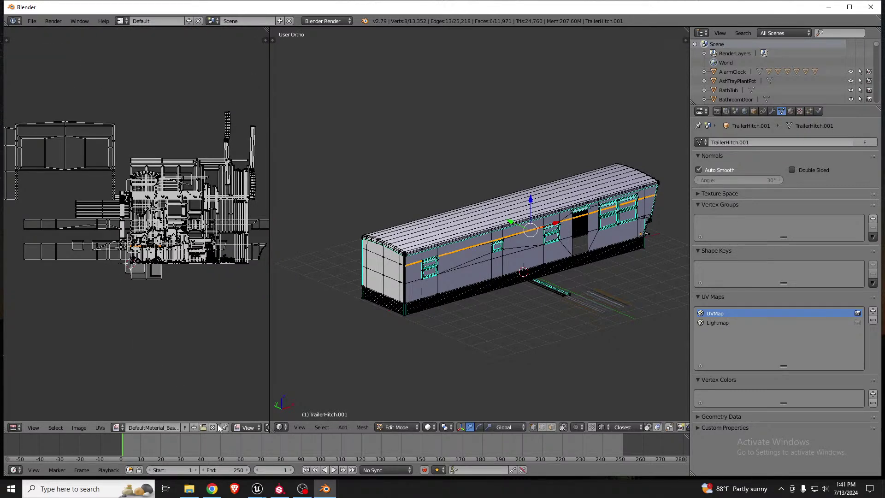
scroll(220, 428, "down", 3)
left_click(233, 428)
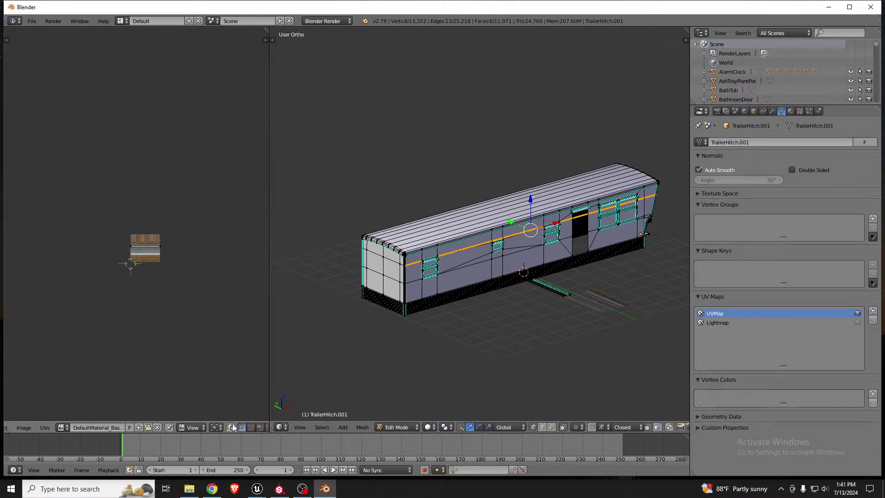
scroll(144, 247, "up", 10)
key("ctrl+Up")
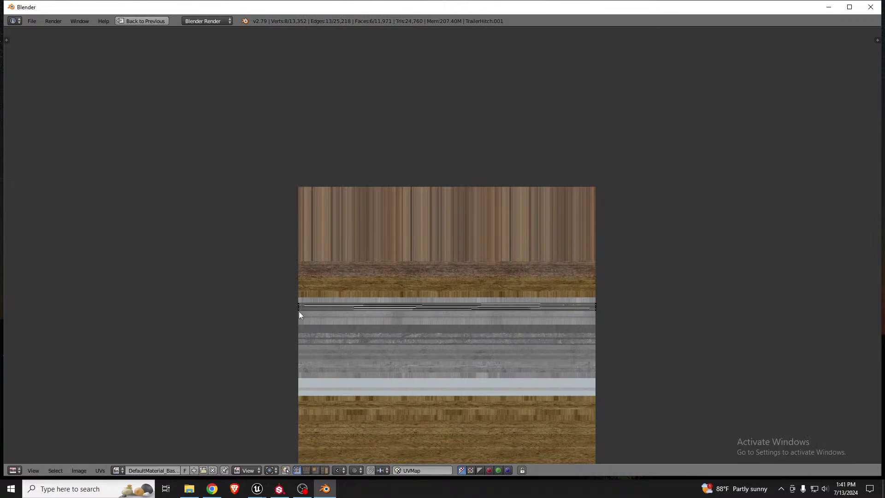
scroll(538, 303, "up", 4)
right_click(538, 304)
scroll(493, 311, "down", 4)
scroll(452, 308, "down", 4)
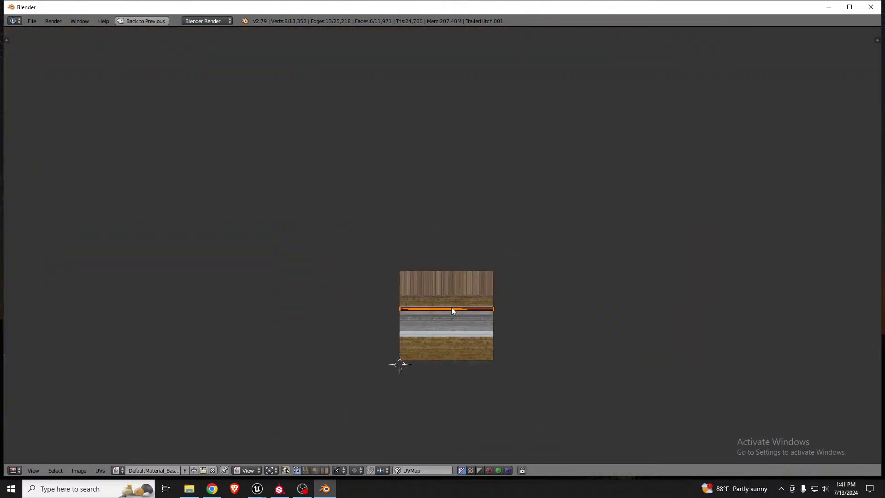
Scale the strip's UVs along X far beyond the trim sheet's width so the metal texture repeats along the trailer
key("ctrl+Up")
scroll(485, 261, "up", 10)
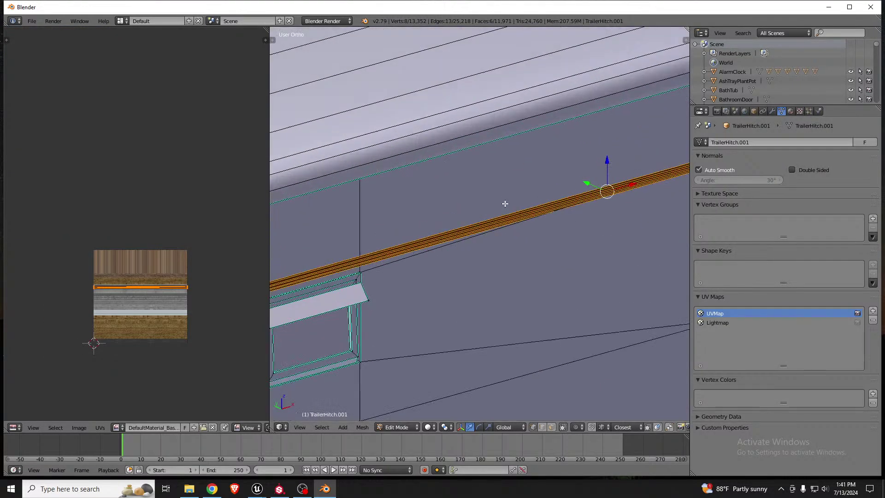
scroll(336, 284, "down", 8)
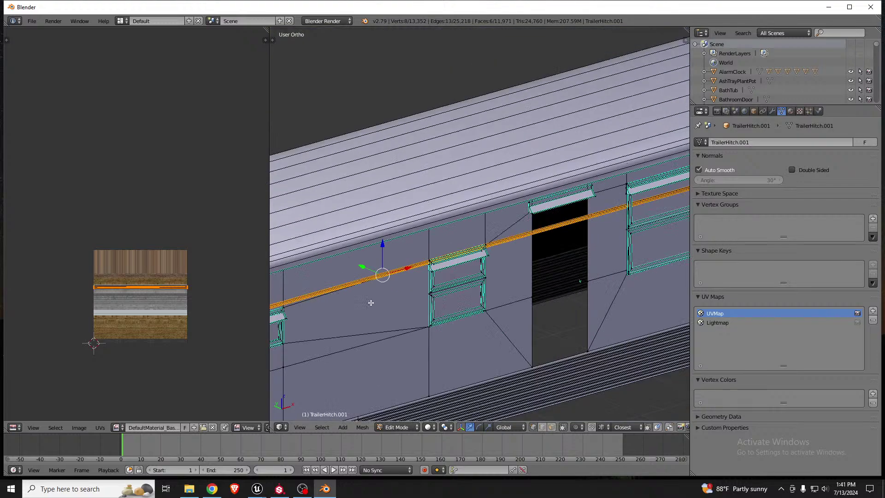
scroll(563, 273, "up", 6)
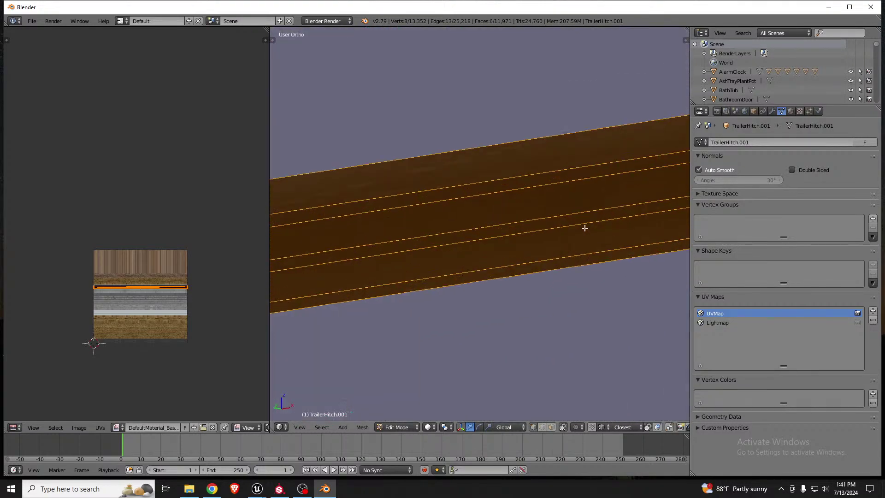
key("s")
key("x")
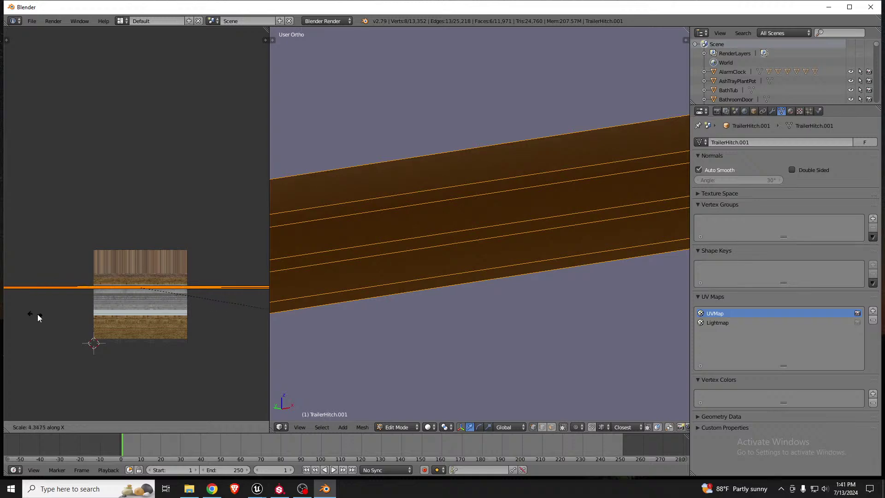
left_click(10, 326)
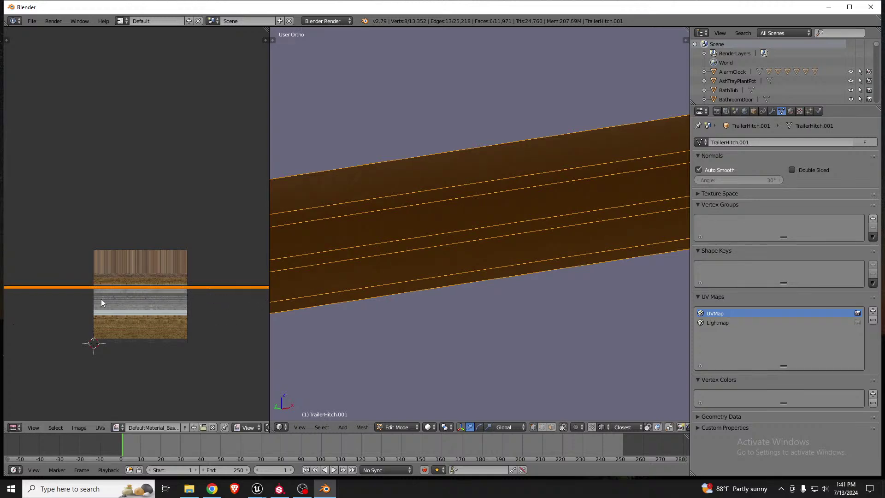
Check the texture along the strip and fine-tune the scale of its UVs along X
scroll(495, 255, "down", 5)
middle_click_drag(496, 254, 383, 238)
scroll(367, 242, "up", 3)
scroll(365, 242, "up", 3)
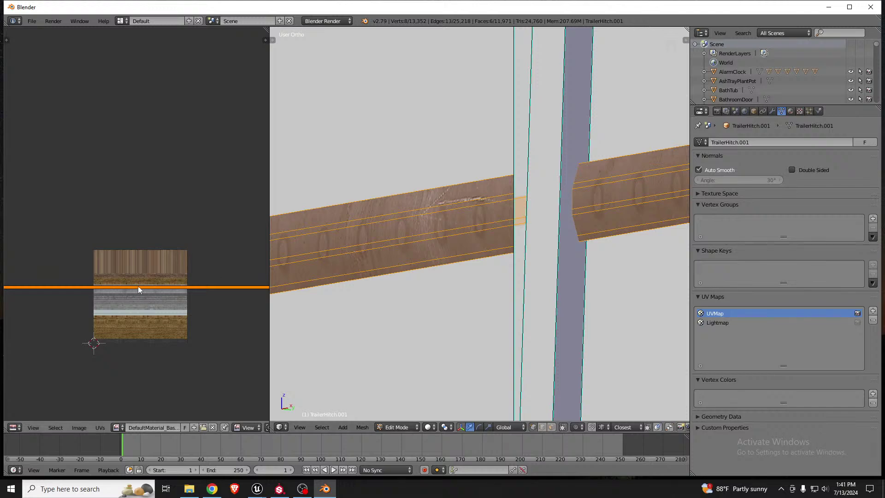
scroll(424, 295, "up", 4)
scroll(424, 295, "down", 4)
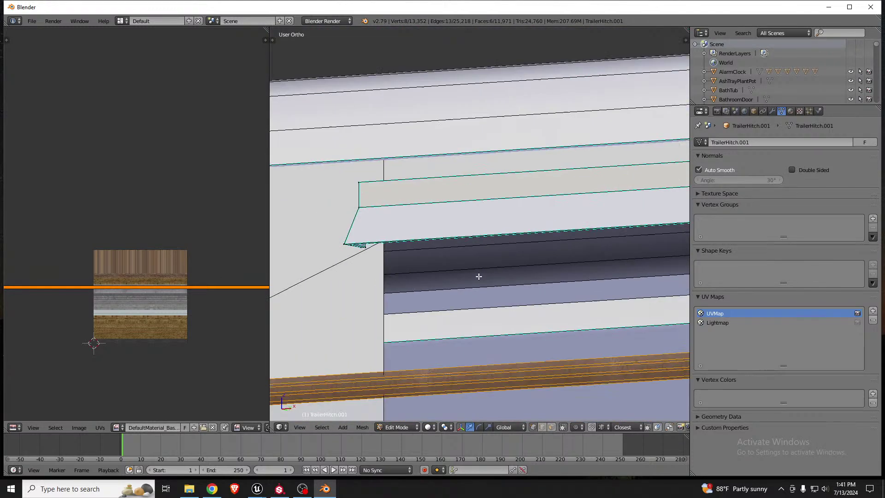
scroll(478, 274, "up", 2)
scroll(470, 306, "up", 3)
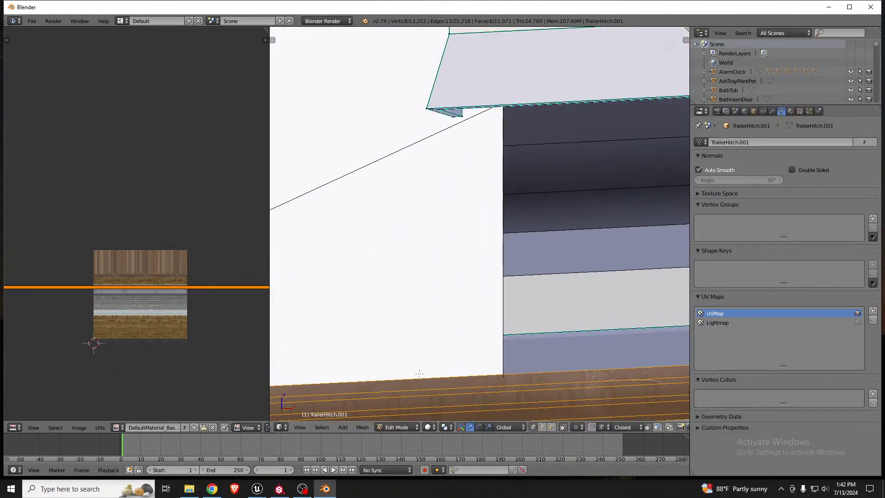
key("s")
key("x")
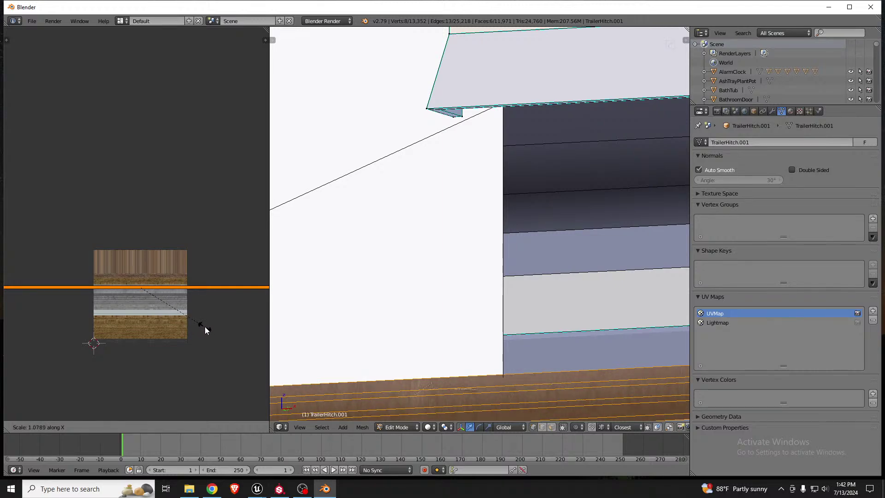
left_click(188, 317)
Check the texture along the long strip and scale its UVs further along X to tighten the repeating pattern
scroll(480, 231, "down", 5)
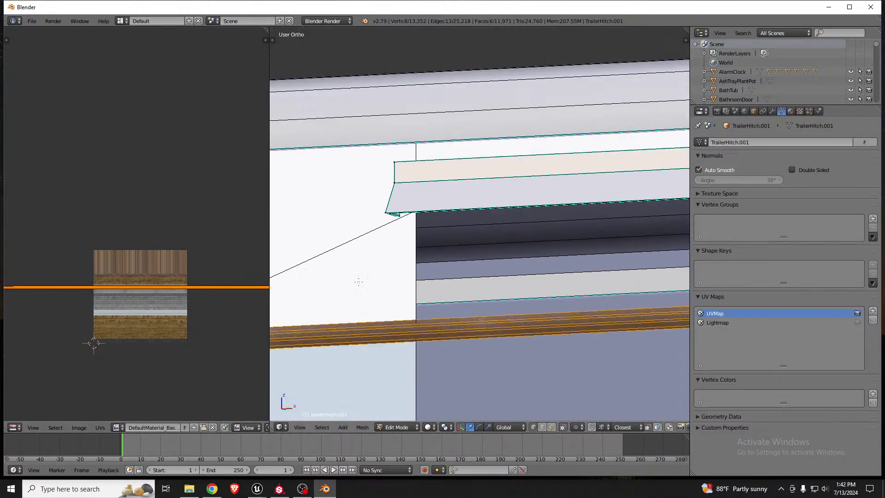
scroll(496, 289, "down", 3)
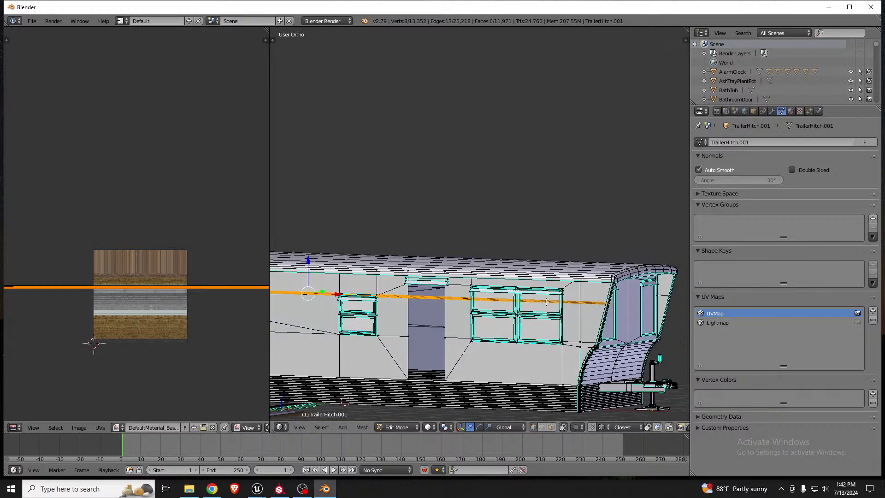
scroll(603, 318, "up", 10)
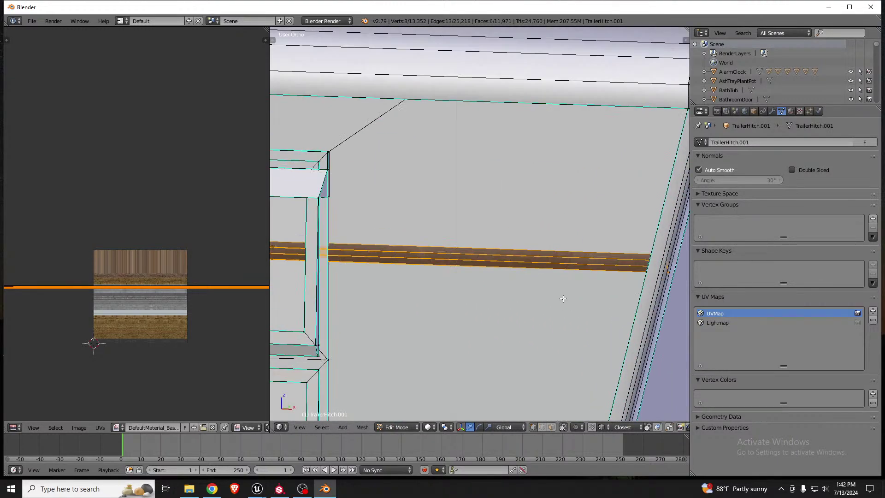
scroll(533, 229, "down", 5)
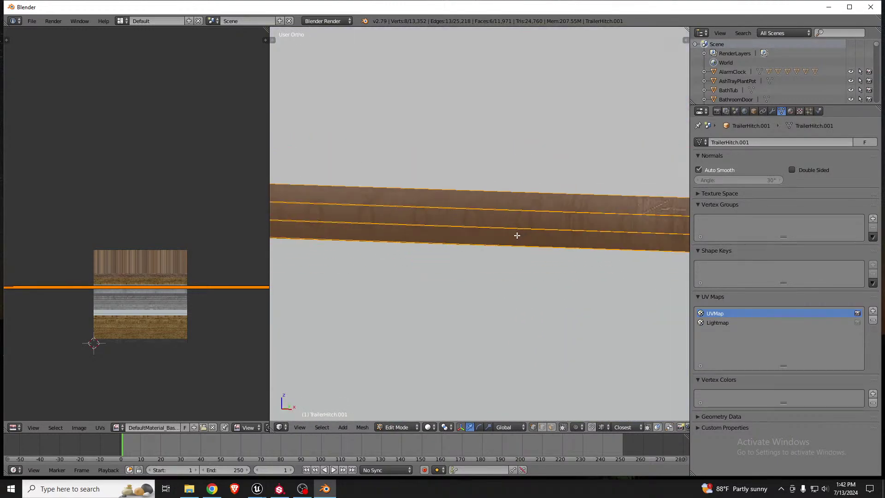
scroll(554, 187, "up", 5)
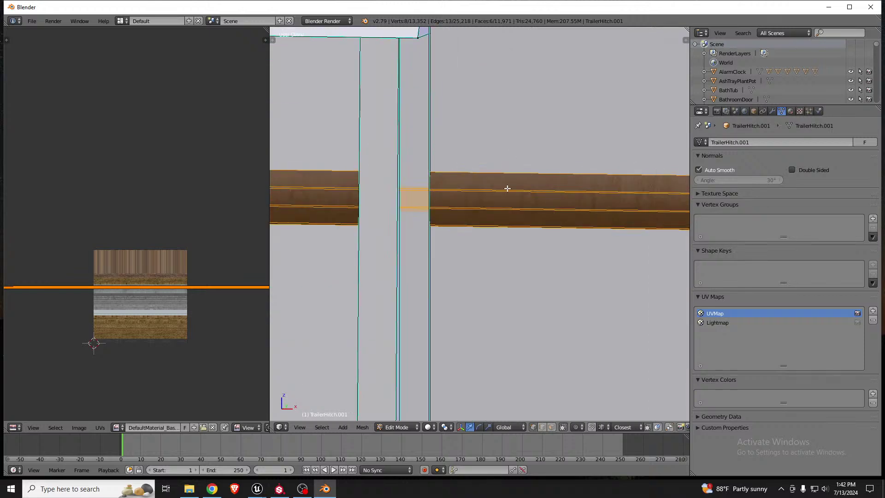
key("s")
key("x")
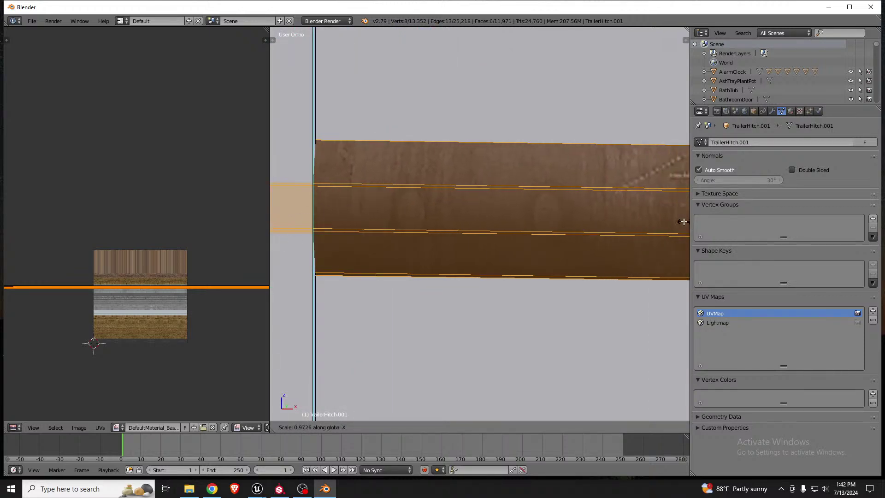
left_click(624, 237)
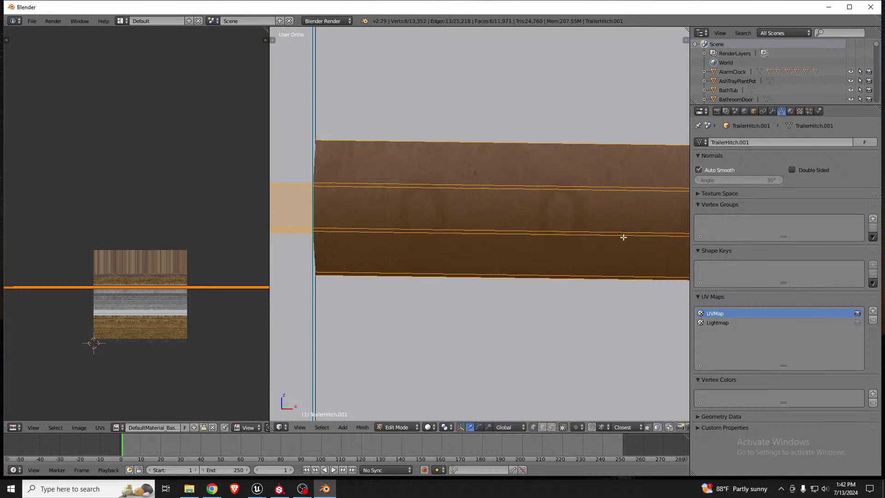
key("s")
key("x")
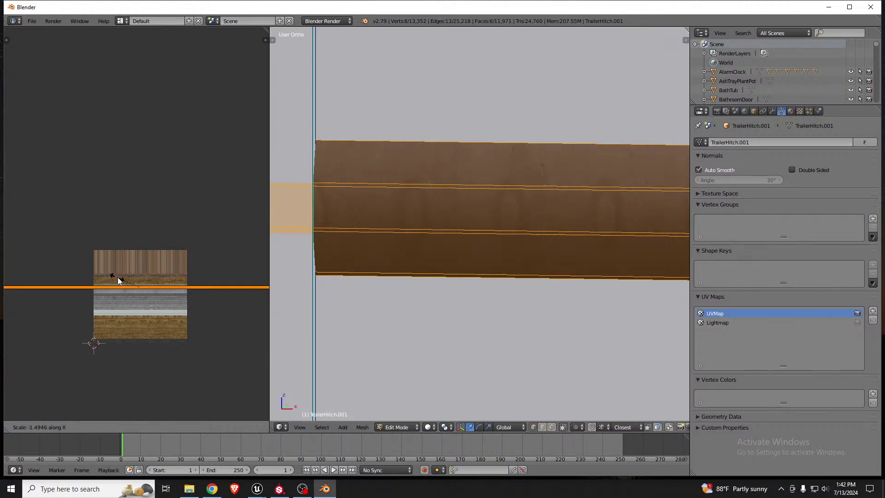
left_click(153, 272)
Duplicate the long trim strip and move the copy straight down along Z to the lower edge of the front window
scroll(484, 233, "down", 6)
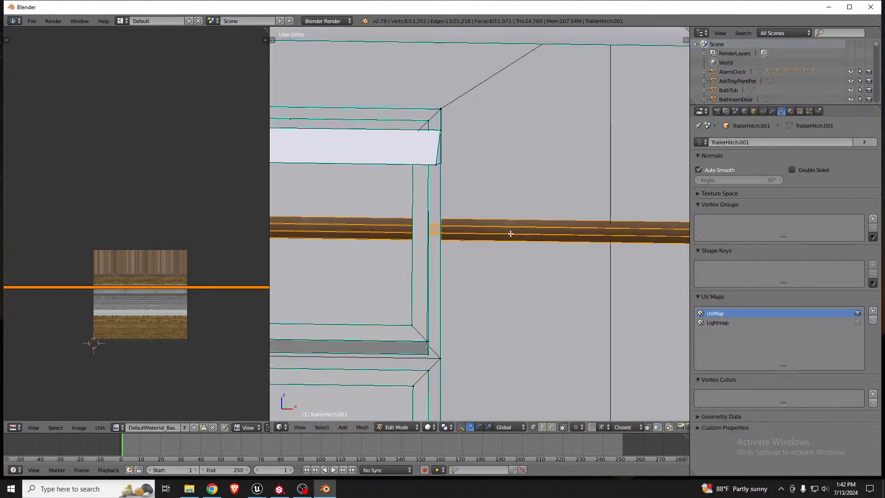
scroll(544, 230, "down", 4)
middle_click_drag(545, 230, 512, 244)
scroll(525, 245, "down", 5)
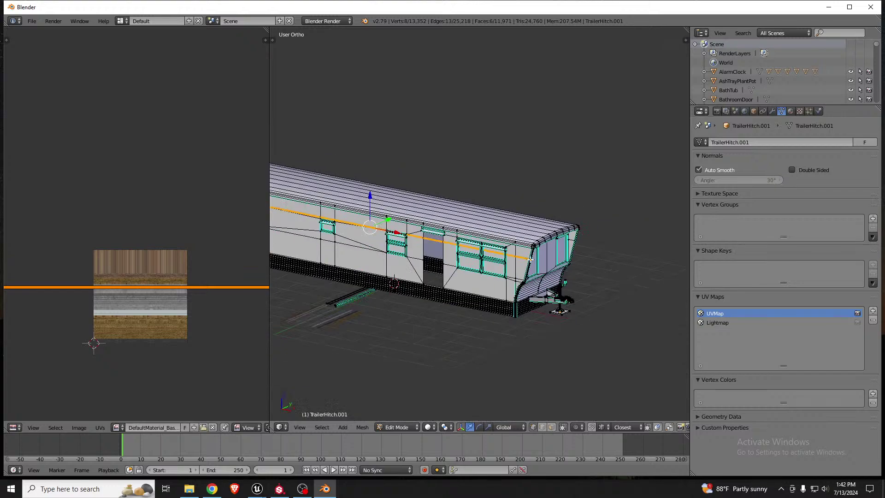
scroll(509, 264, "up", 4)
scroll(510, 265, "up", 5)
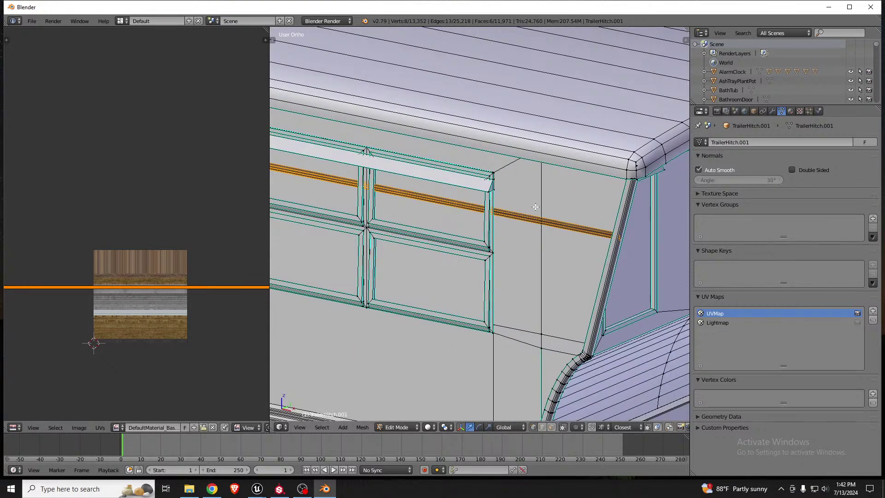
scroll(533, 233, "up", 5)
scroll(538, 152, "down", 5)
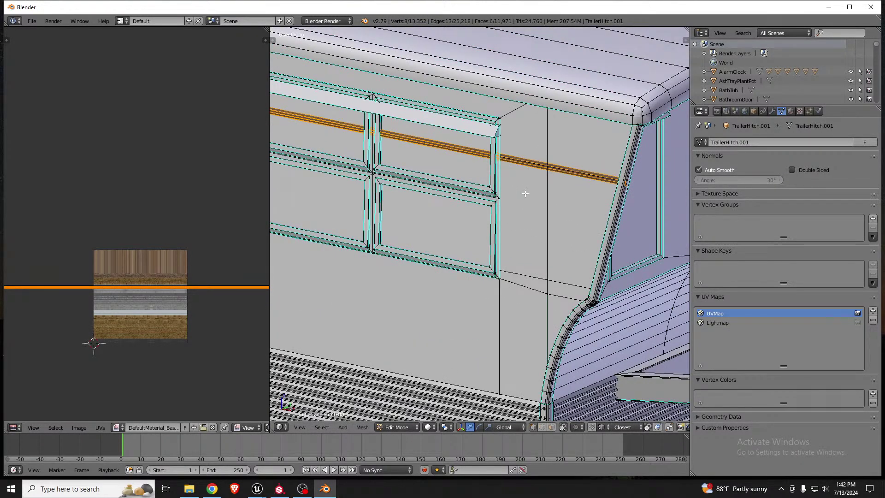
key("shift+d")
key("z")
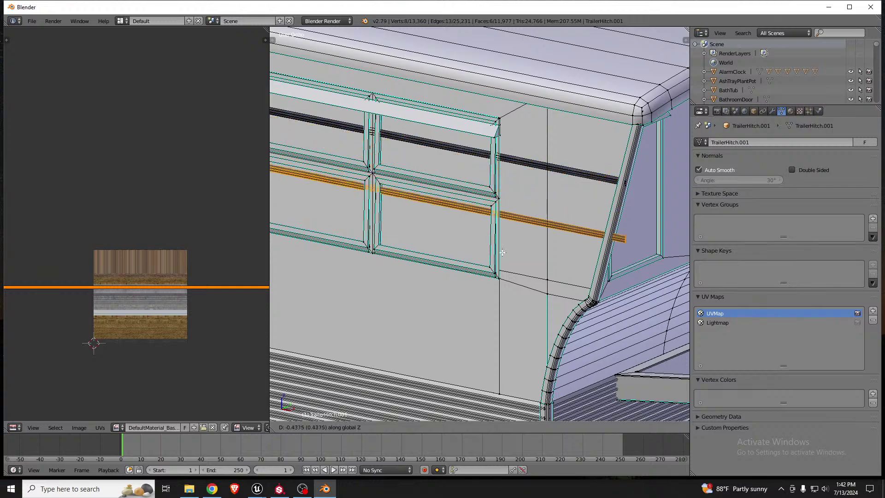
left_click(475, 310)
Shift the lower strip copy horizontally so its end fits the trailer's front corner trim
scroll(515, 211, "down", 2)
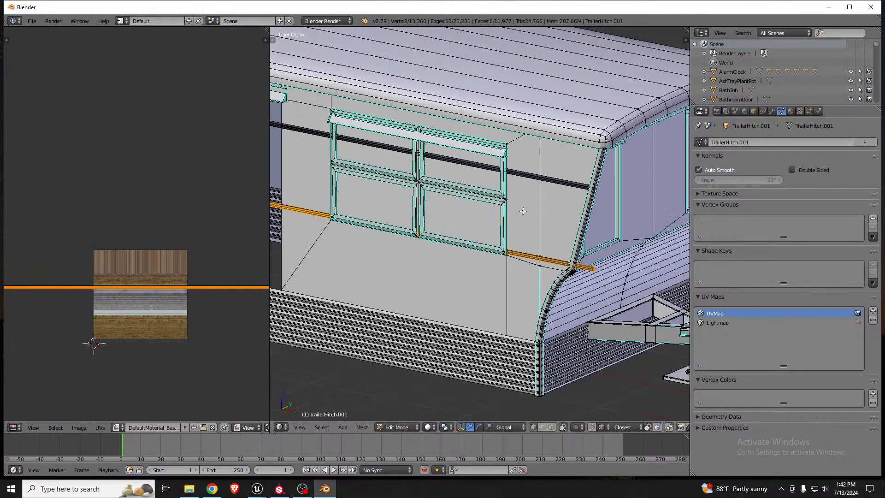
middle_click_drag(515, 219, 519, 205)
scroll(521, 210, "up", 4)
key("g")
key("x")
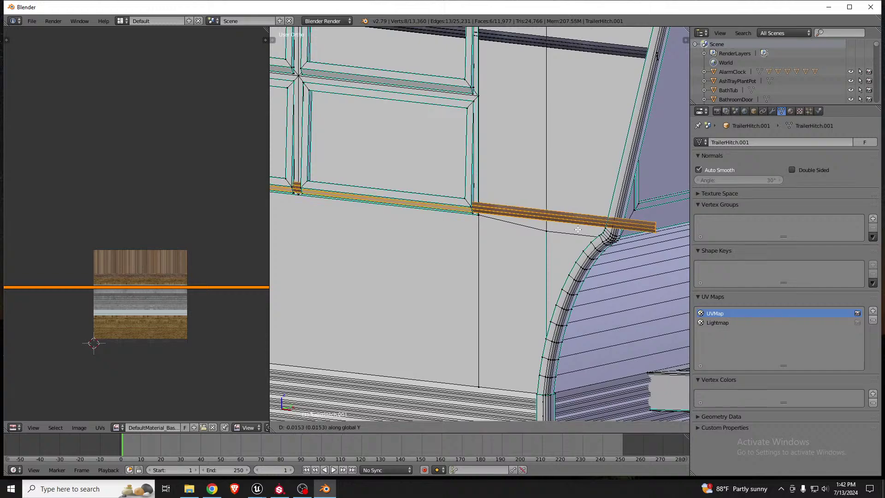
left_click(538, 214)
scroll(539, 214, "down", 5)
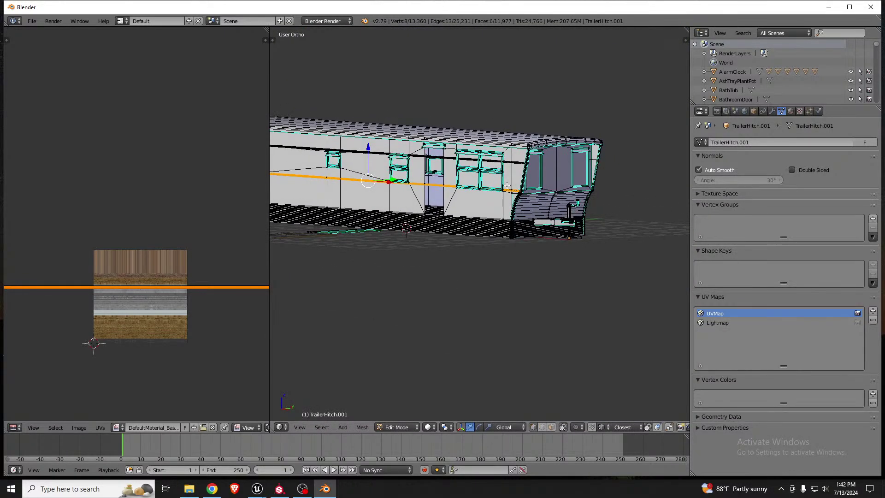
Check both long strips on the trailer in Object Mode, return to Edit Mode and set the snap element to Face
scroll(506, 183, "up", 5)
key("Tab")
scroll(506, 184, "down", 5)
middle_click_drag(536, 193, 542, 206)
key("Tab")
scroll(541, 208, "up", 6)
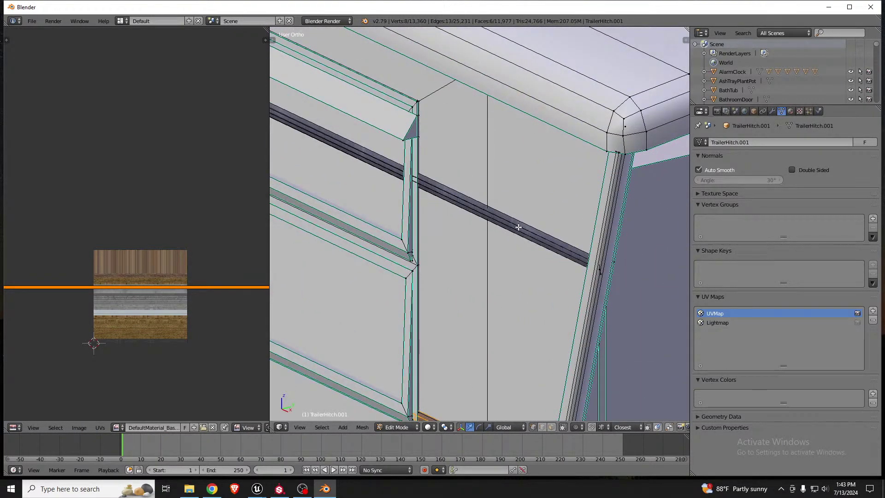
key("ctrl+shift+Tab")
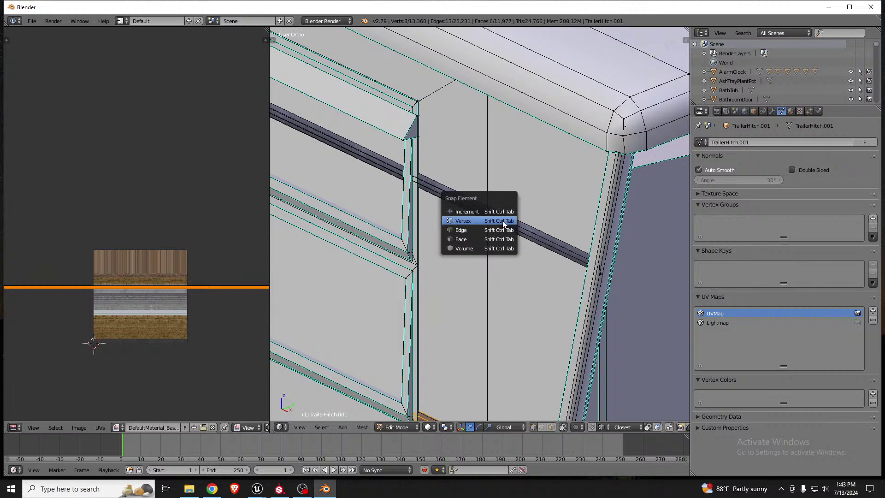
left_click(495, 237)
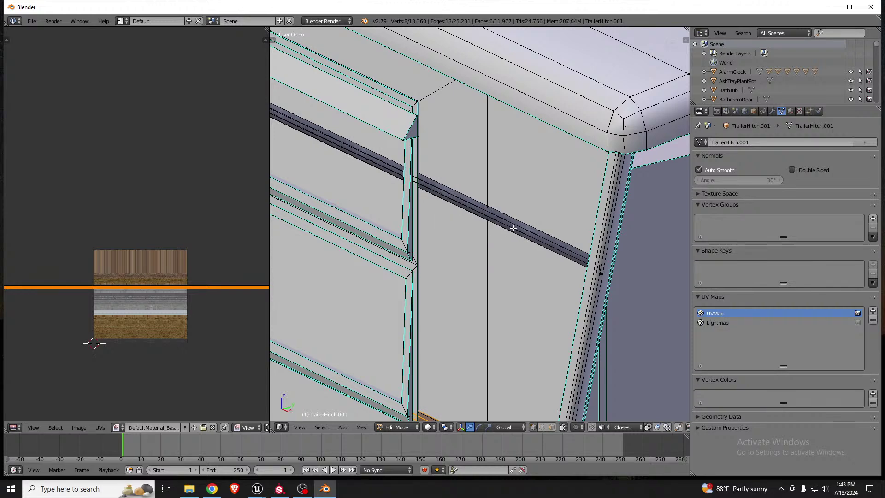
Switch to face selection and add the whole linked upper strip to the selected lower strip
middle_click_drag(515, 225, 572, 161, "shift")
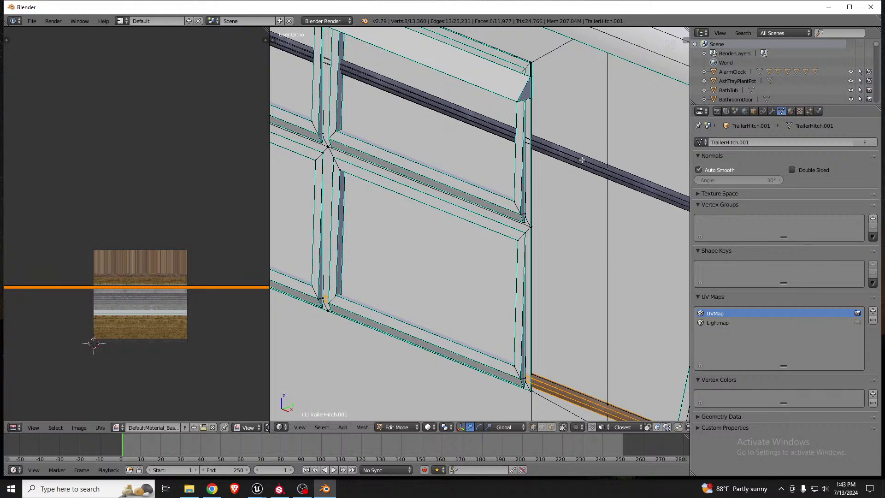
key("ctrl+shift+Tab")
left_click(582, 179)
key("l")
Add a new material named metalTrim in its own slot and assign it to the two selected strips
left_click(790, 112)
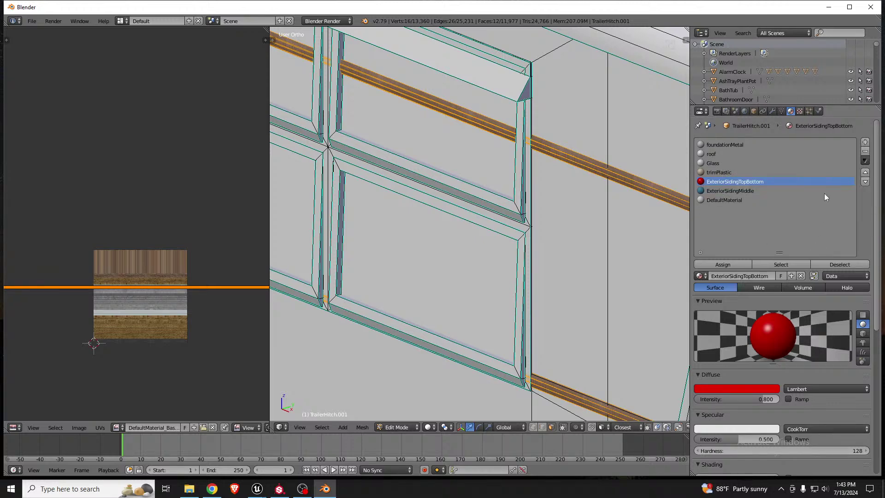
left_click(866, 141)
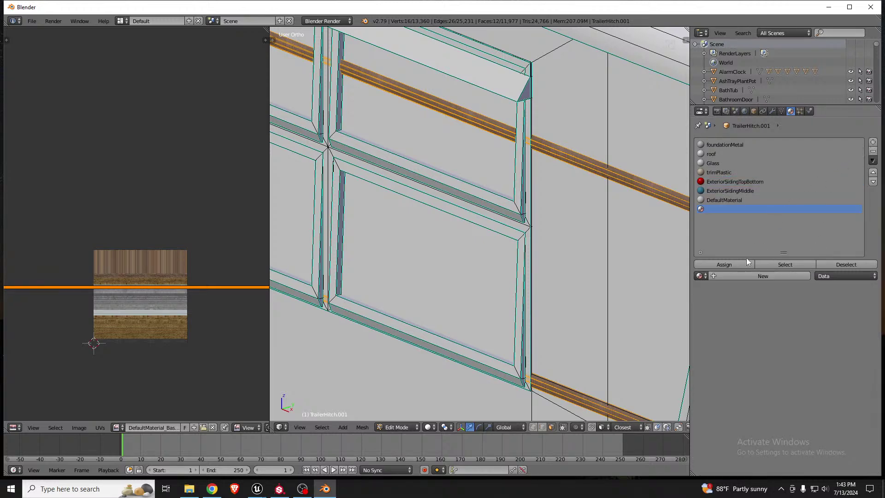
left_click(731, 277)
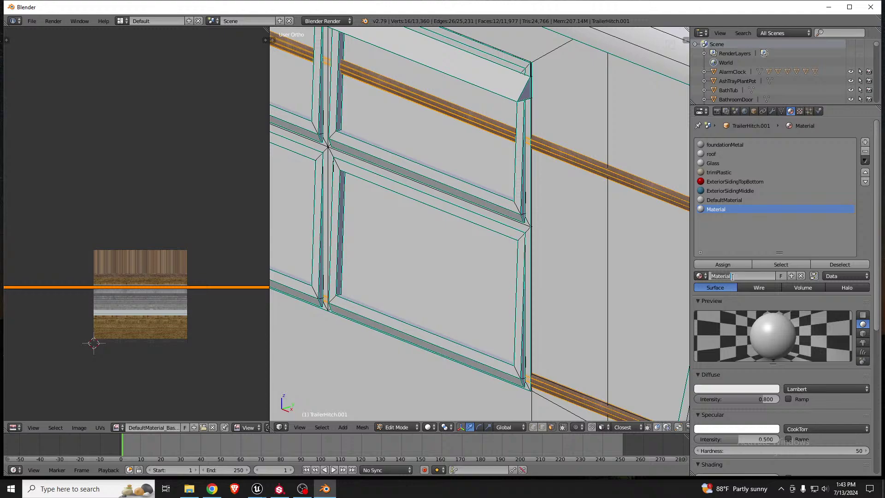
type("metalTrim")
key("Return")
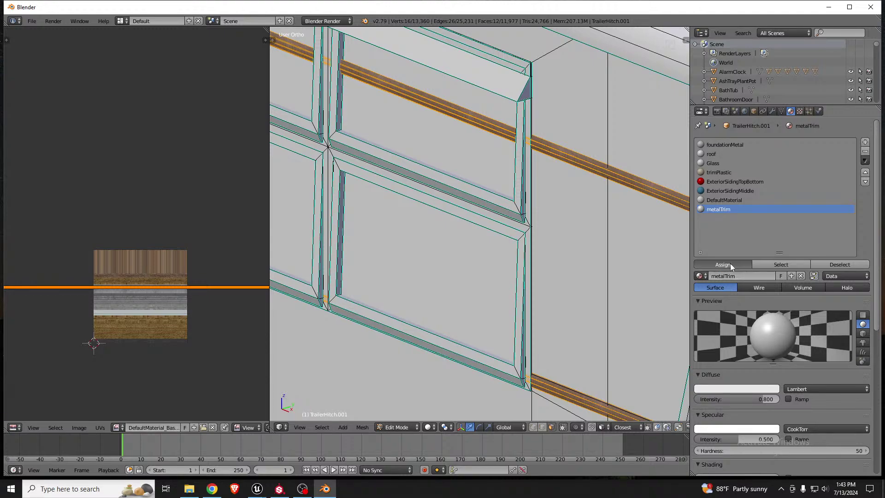
Compare the materials of the sample strips and the trailer in Object Mode, and remove the trailer's DefaultMaterial slot
scroll(587, 181, "down", 6)
middle_click_drag(551, 192, 480, 223)
scroll(367, 188, "up", 11)
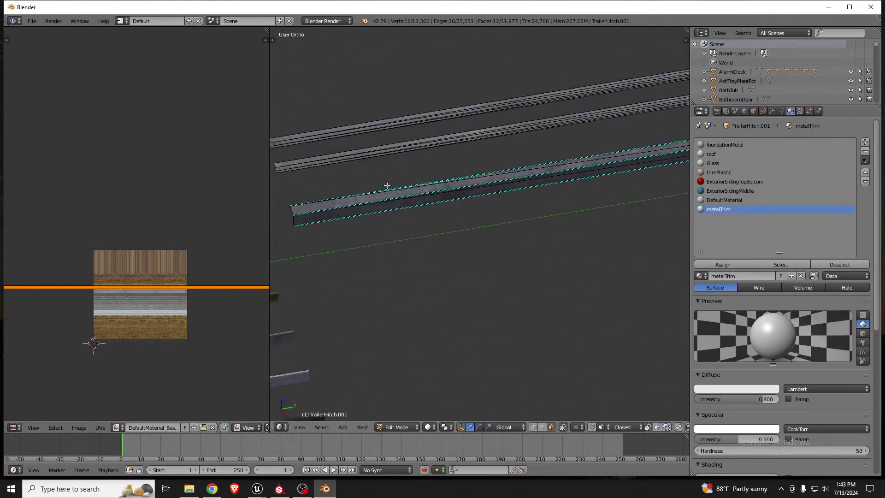
scroll(537, 137, "down", 5)
key("Tab")
right_click(417, 242)
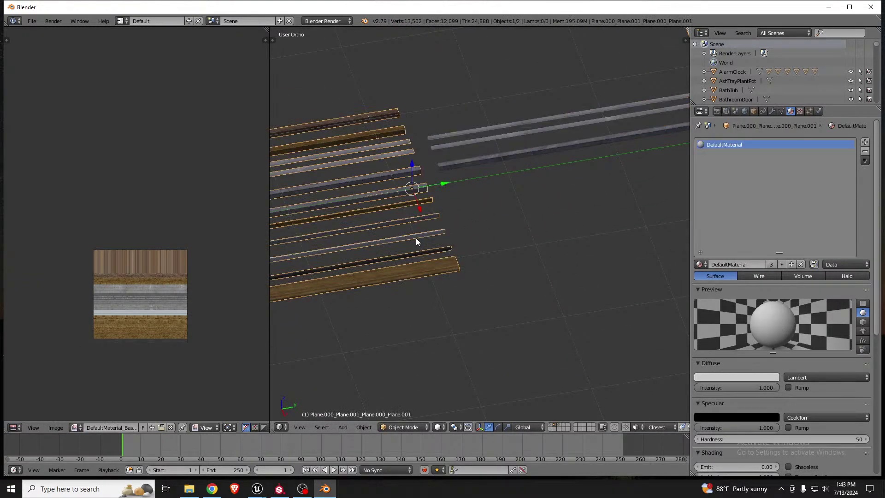
right_click(582, 144)
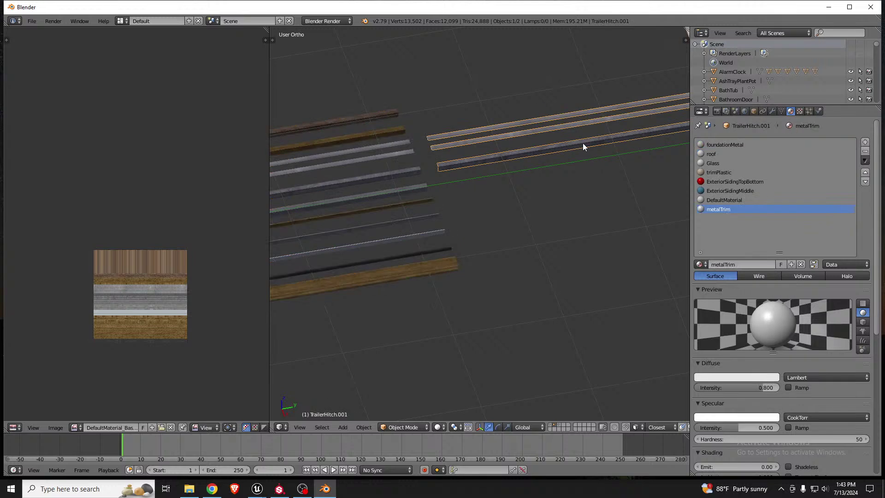
left_click(719, 201)
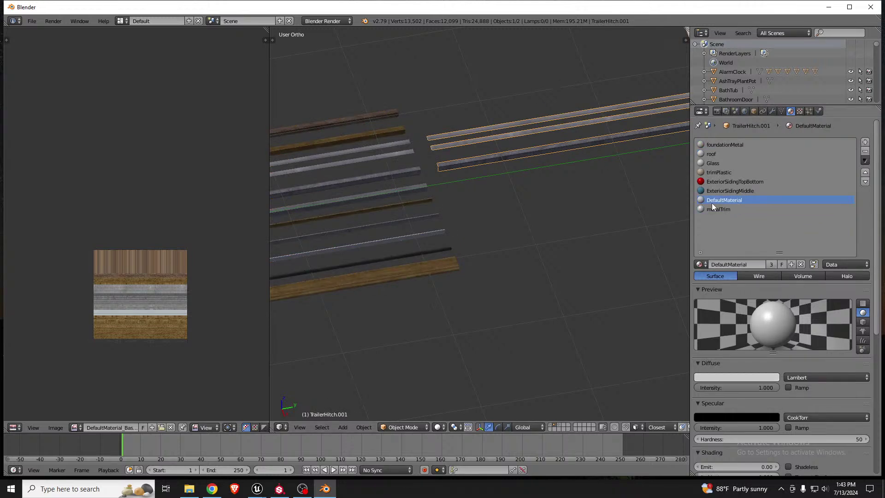
left_click(865, 151)
Add the three loose trim strips on the ground to the selection in Edit Mode and assign metalTrim to them
key("Tab")
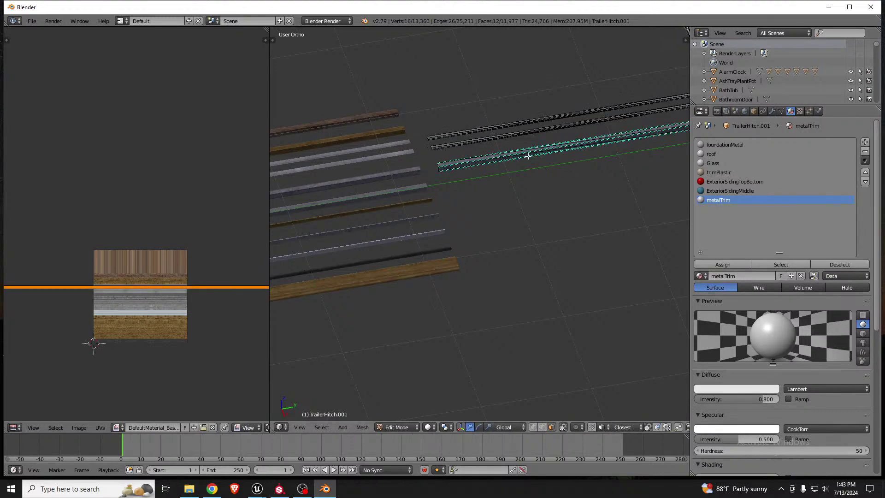
scroll(530, 155, "down", 5)
scroll(542, 156, "up", 5)
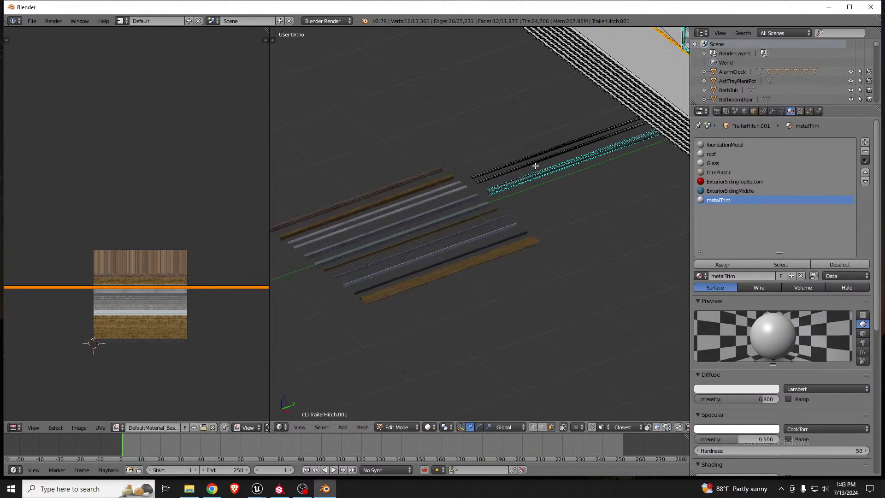
scroll(492, 187, "up", 2)
key("l")
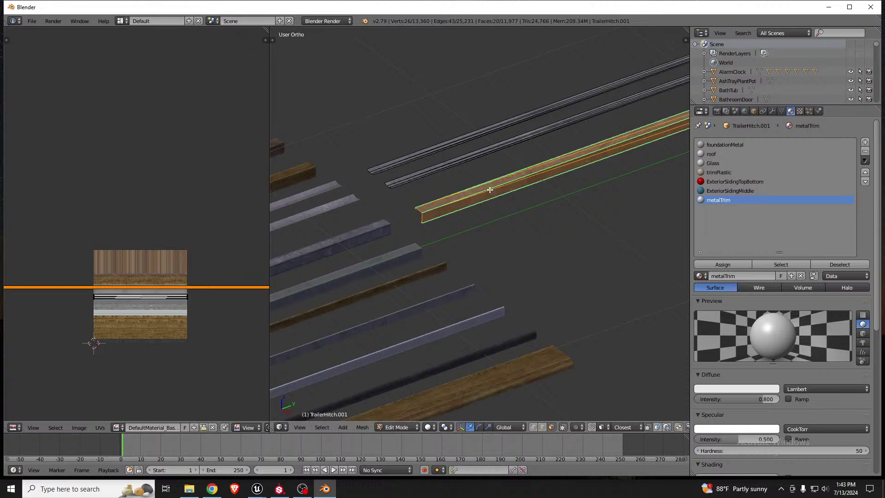
key("l")
scroll(464, 155, "up", 2)
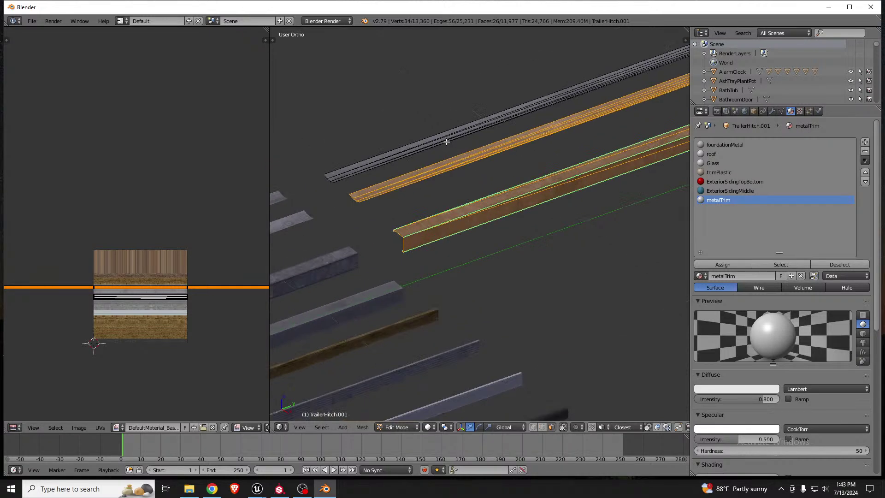
key("l")
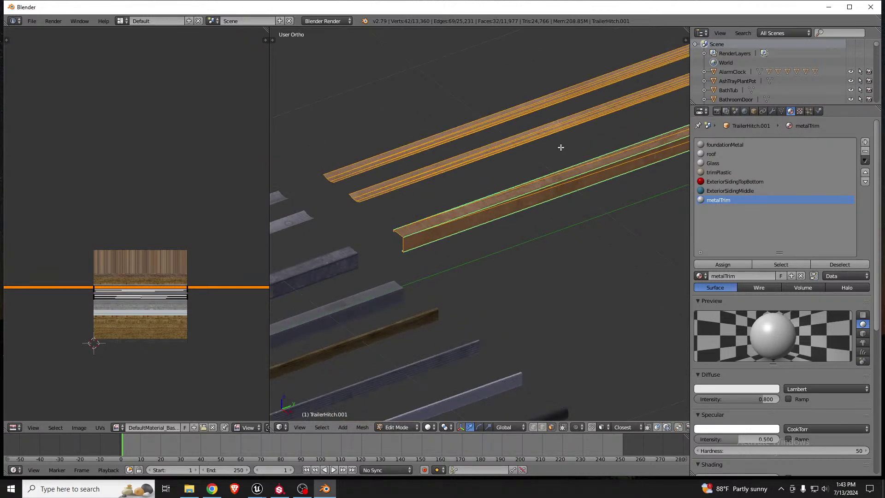
left_click(722, 264)
Leave Edit Mode and set up an FBX export of the trailer to G:\OYO using the Fbx Export preset
scroll(480, 187, "down", 3)
key("Tab")
scroll(510, 192, "down", 5)
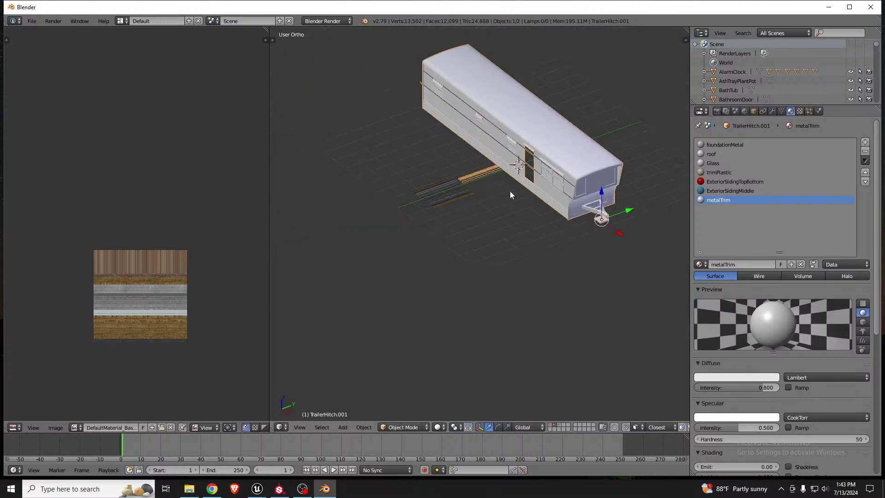
left_click(32, 21)
mouse_move(87, 206)
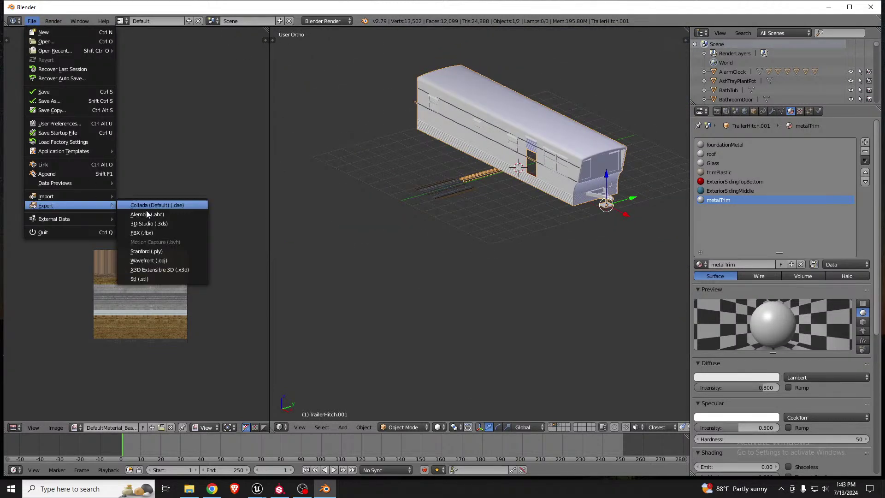
left_click(164, 231)
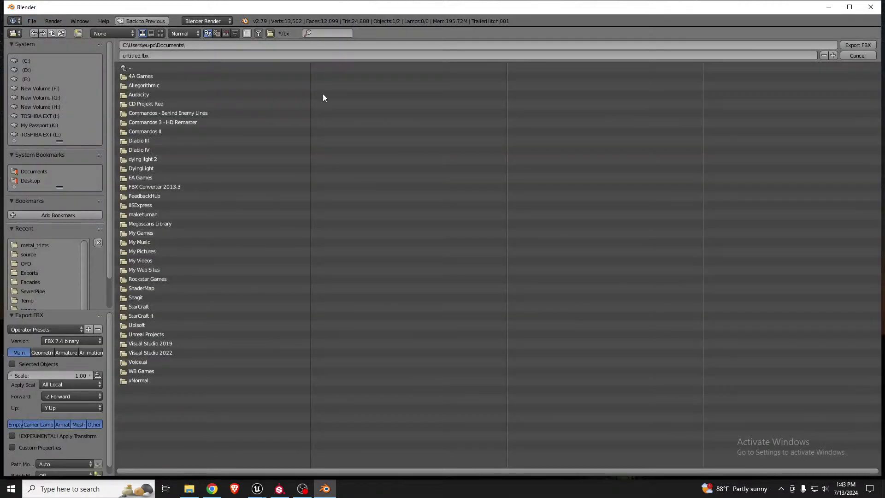
left_click(25, 264)
left_click(60, 329)
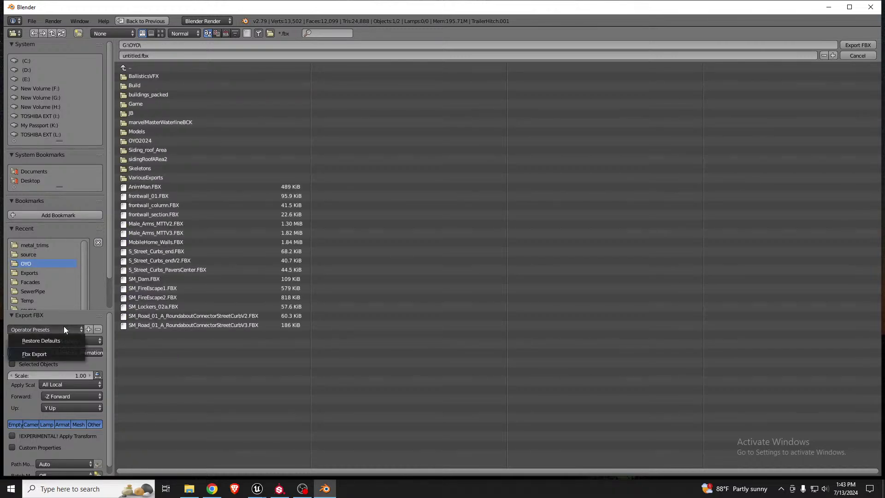
left_click(35, 354)
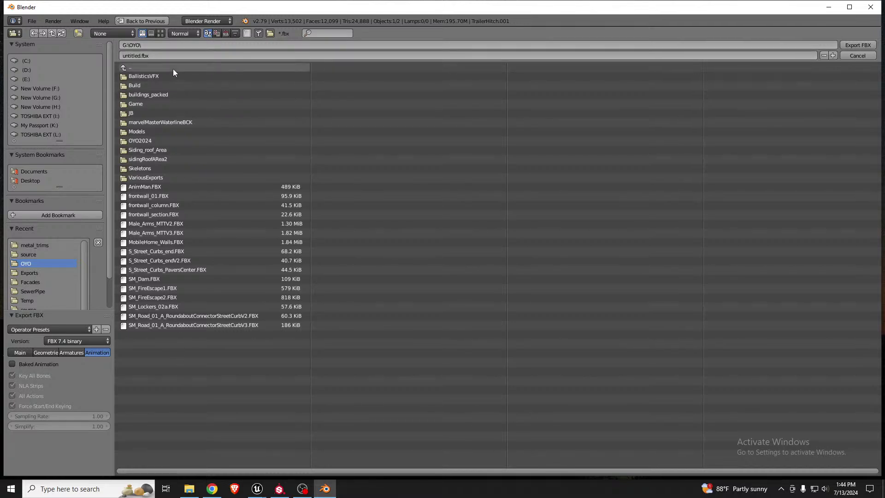
Switch to Unreal Editor at full size and locate the MobileHome_Walls mesh asset in the TrailerPark content folder
left_click_drag(324, 6, 0, 139)
left_click(313, 9)
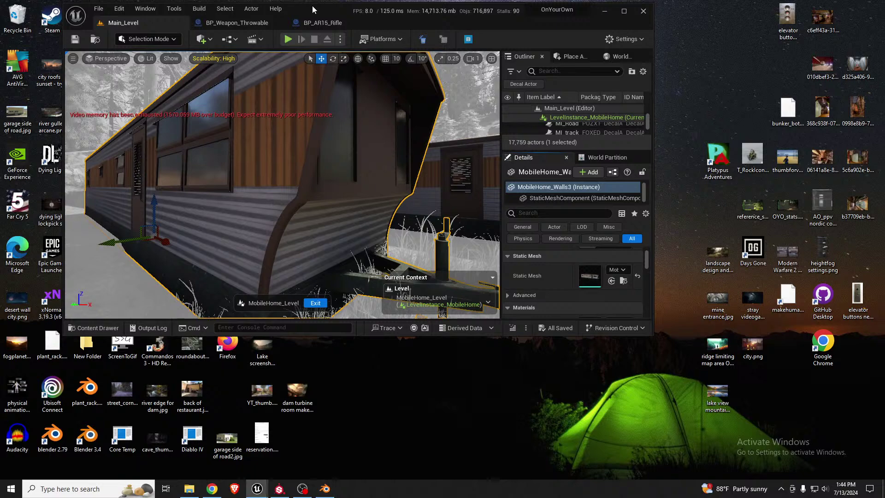
double_click(313, 9)
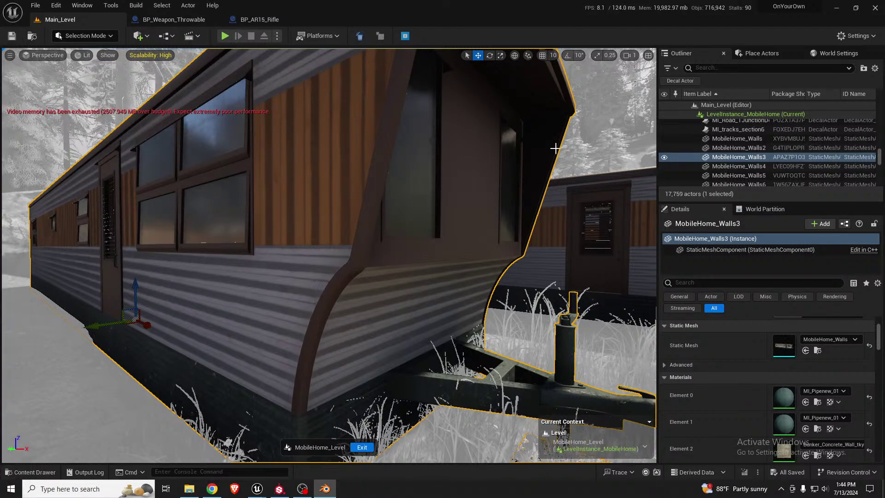
left_click(818, 350)
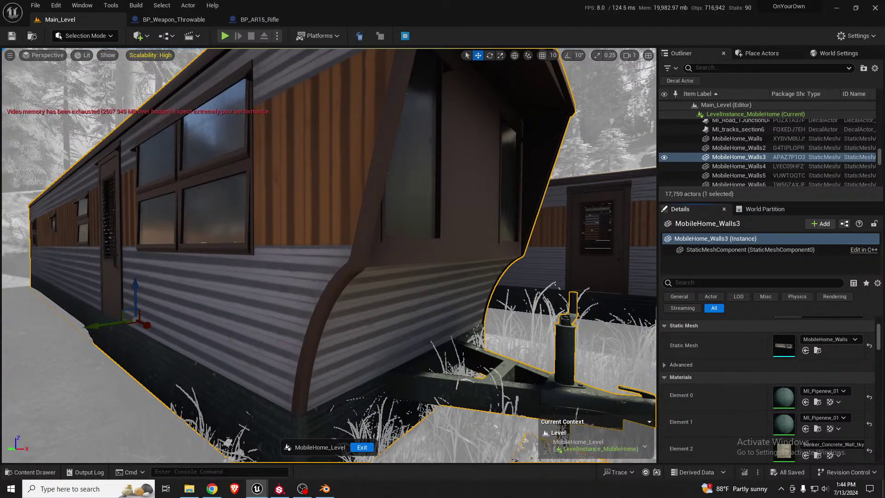
left_click_drag(884, 270, 335, 78)
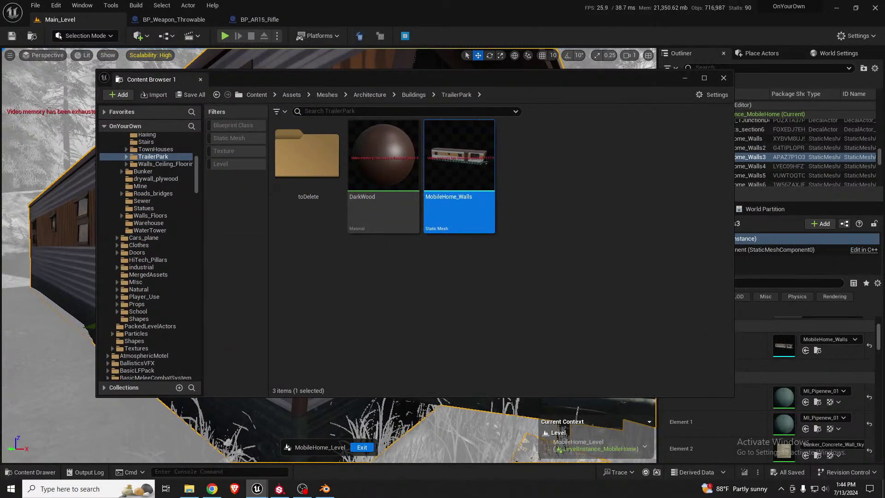
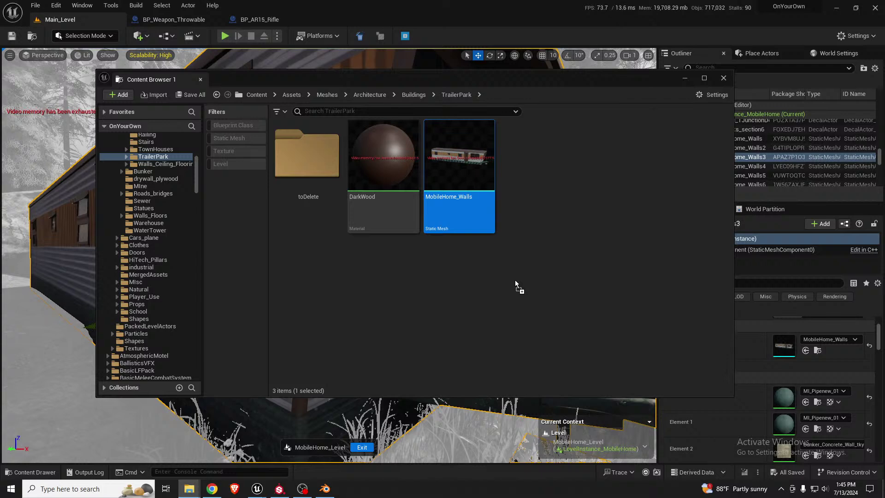
Import the SM_MobileHomeExterior FBX as a static mesh into the TrailerPark folder after reviewing the advanced mesh options
left_click_drag(515, 280, 515, 280)
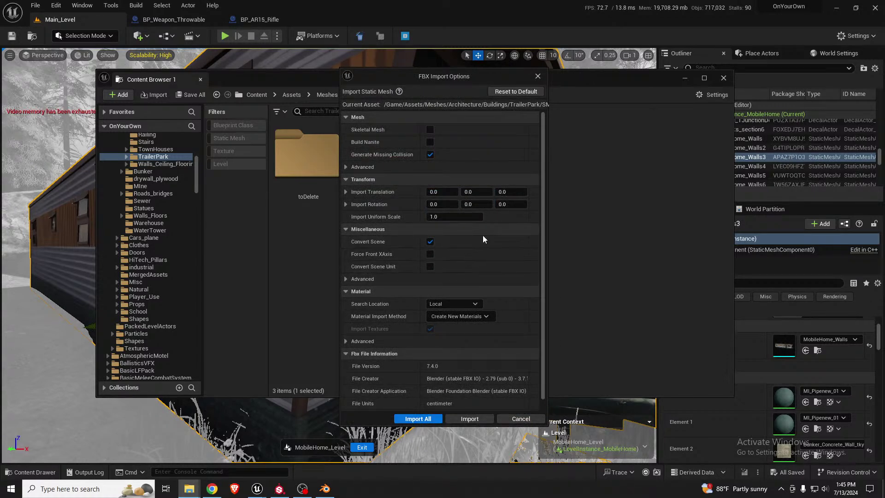
scroll(486, 251, "down", 1)
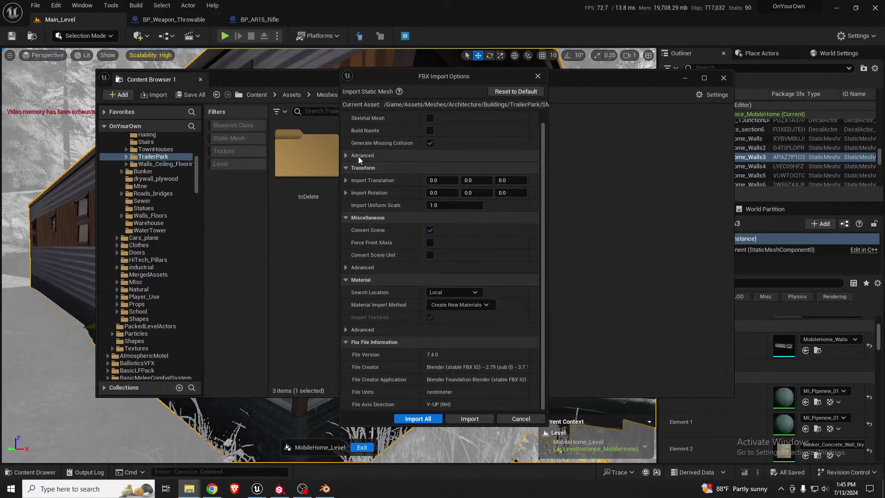
left_click(345, 155)
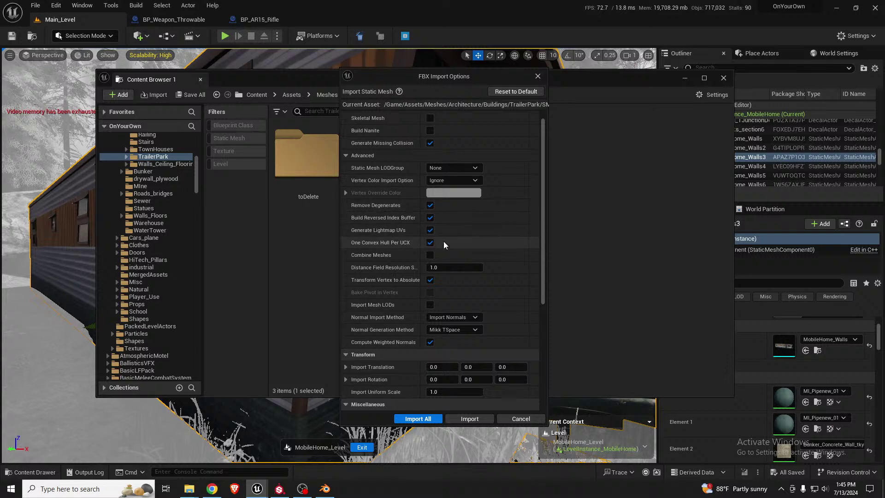
scroll(443, 241, "down", 5)
left_click(459, 421)
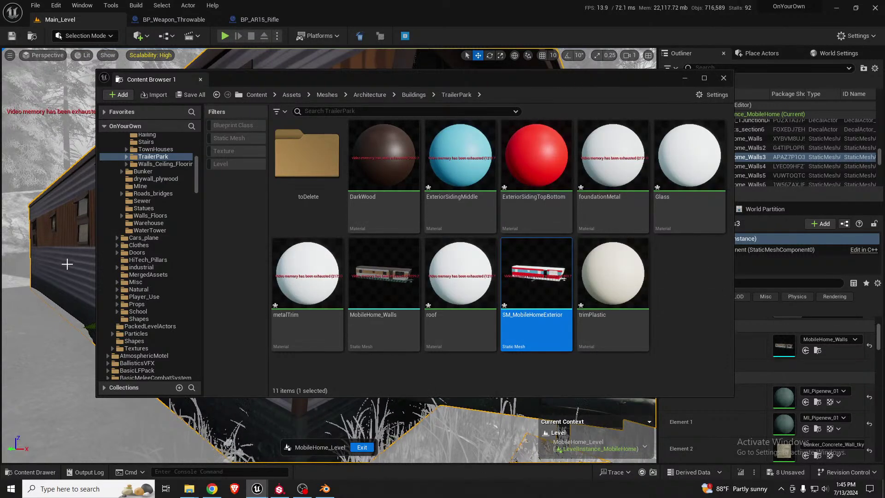
Open the SM_MobileHomeExterior static mesh in its editor, move the Content Browser away, and inspect the siding for the trim strips
mouse_move(543, 264)
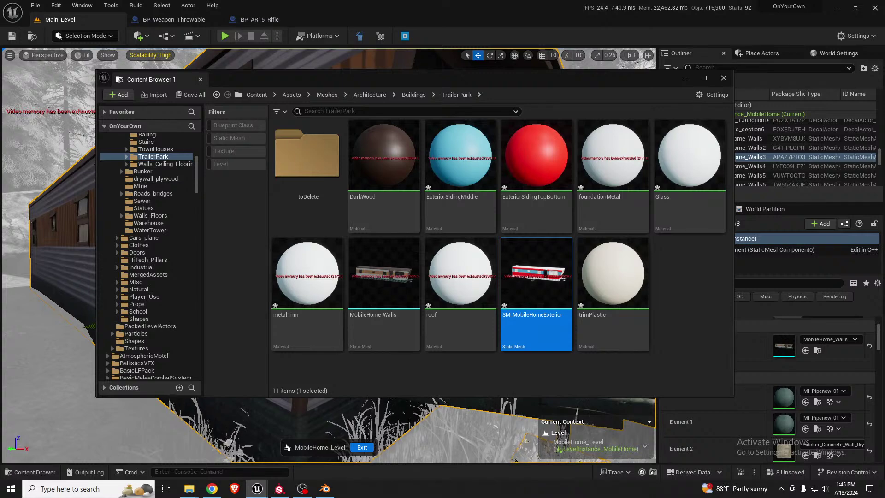
double_click(543, 264)
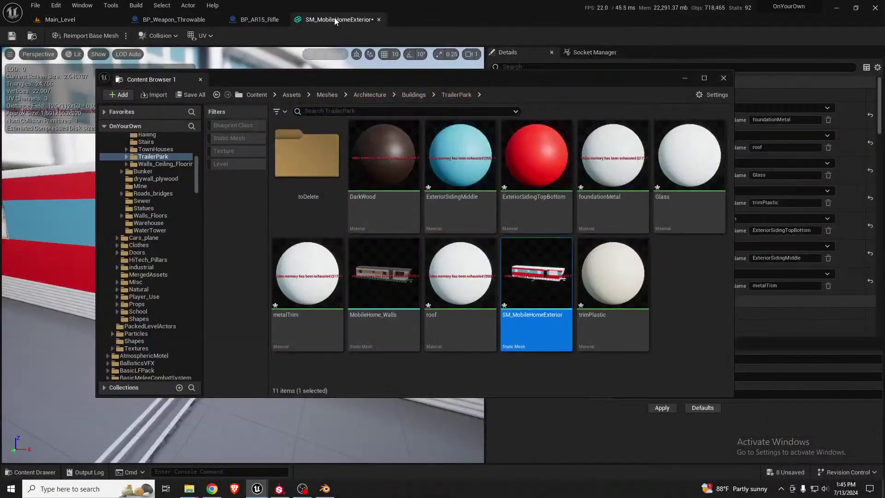
left_click_drag(355, 77, 358, 78)
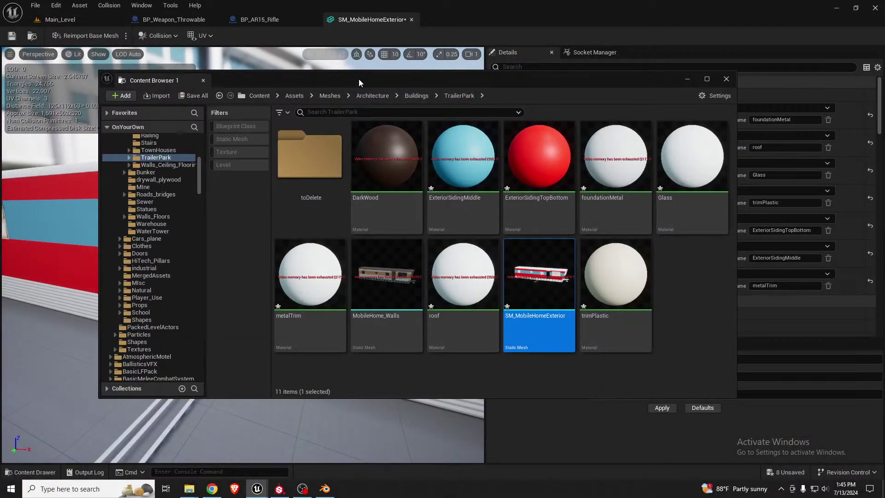
left_click(534, 161)
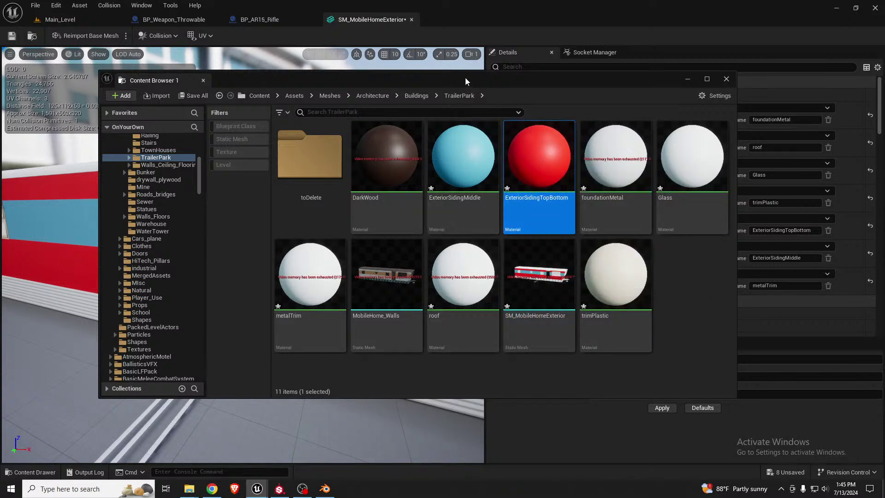
left_click_drag(466, 78, 0, 185)
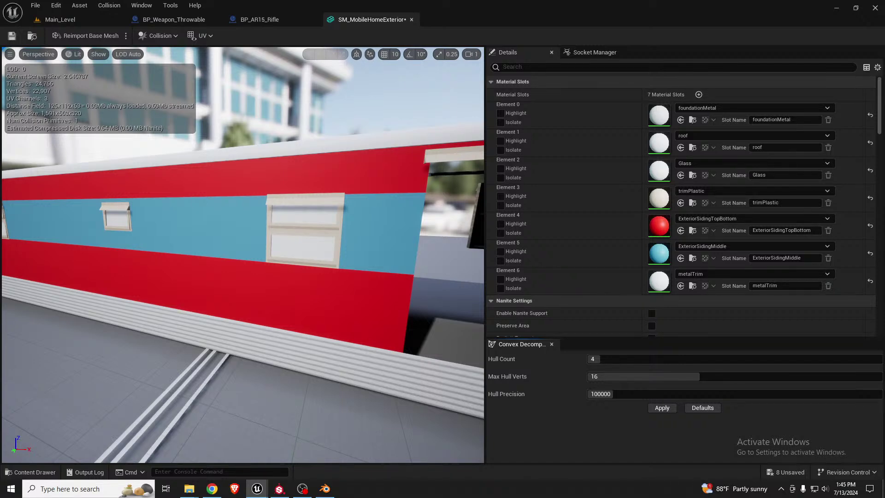
right_click_drag(269, 245, 285, 260)
left_click_drag(179, 194, 284, 261)
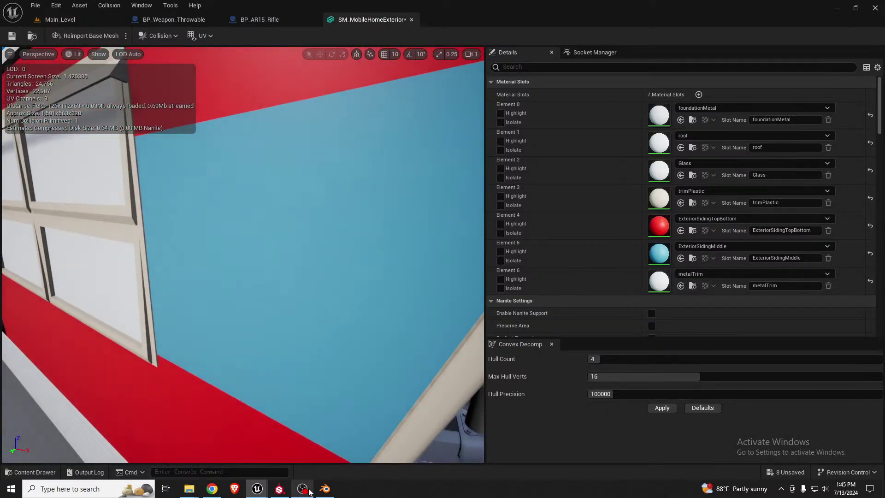
Switch to Blender, make the normals of the selected trim strips consistent in Edit Mode, and return to Object Mode
left_click(325, 489)
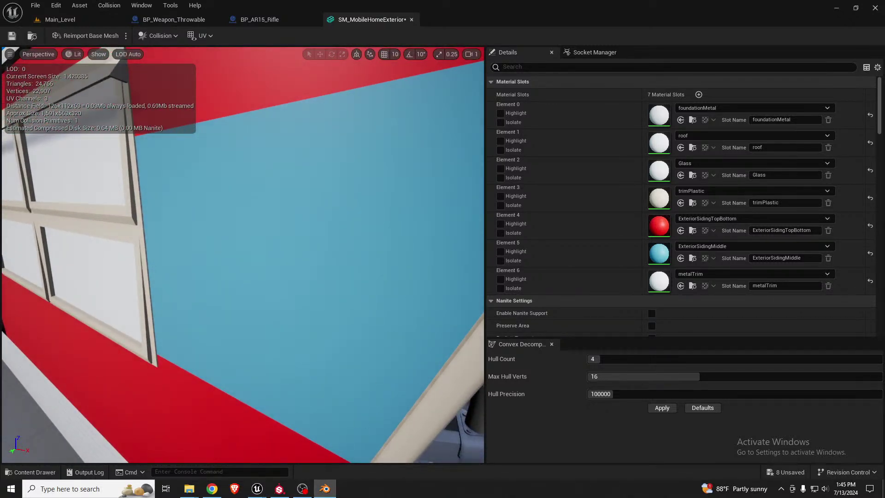
scroll(543, 172, "up", 6)
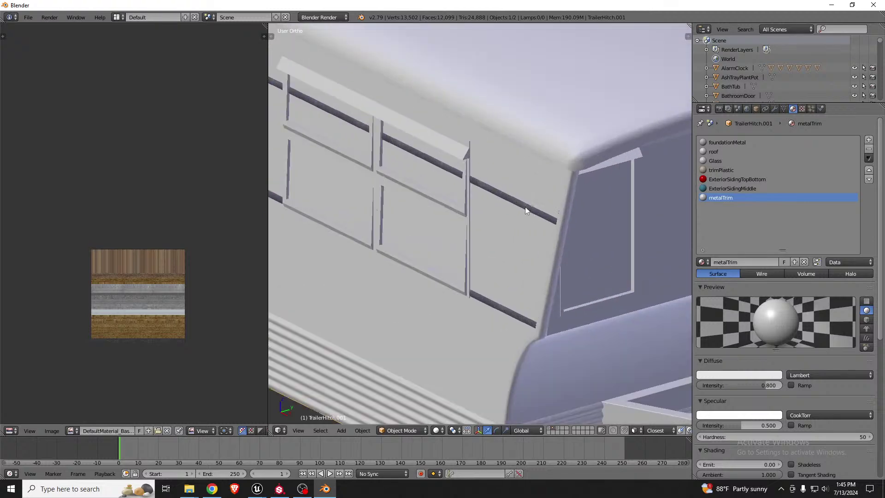
scroll(524, 209, "up", 4)
key("Tab")
scroll(538, 198, "down", 3)
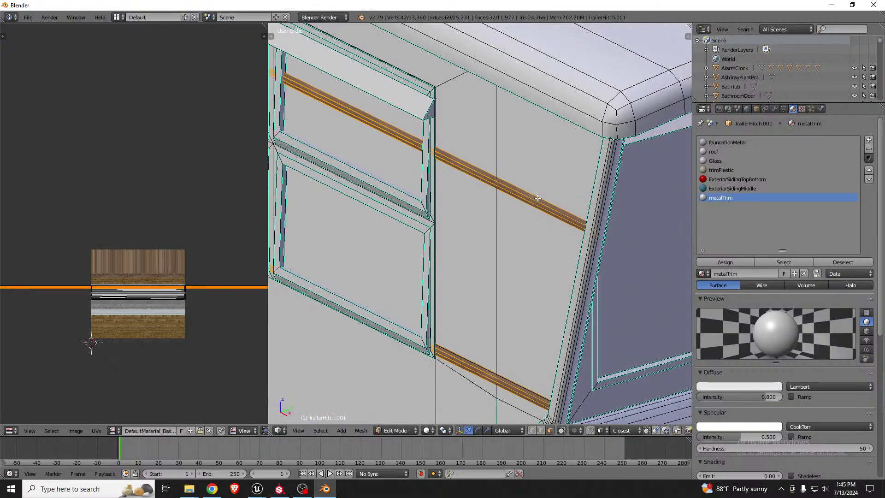
key("t")
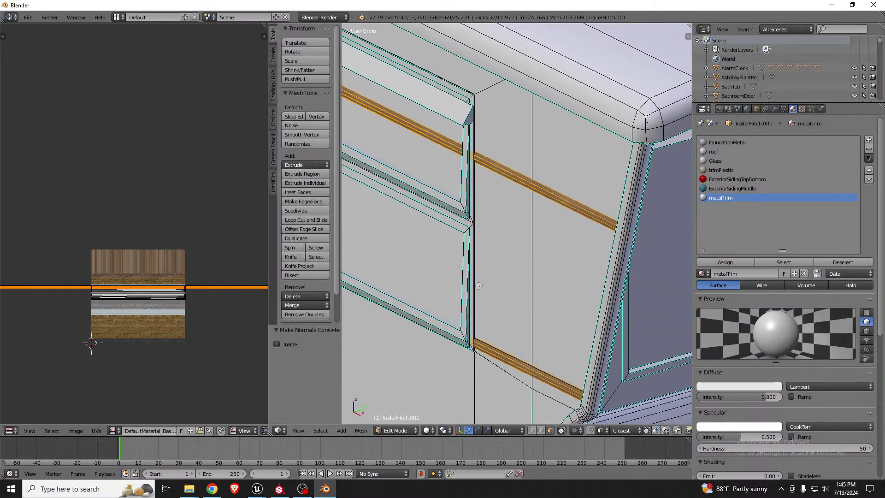
key("t")
key("Tab")
scroll(487, 251, "down", 8)
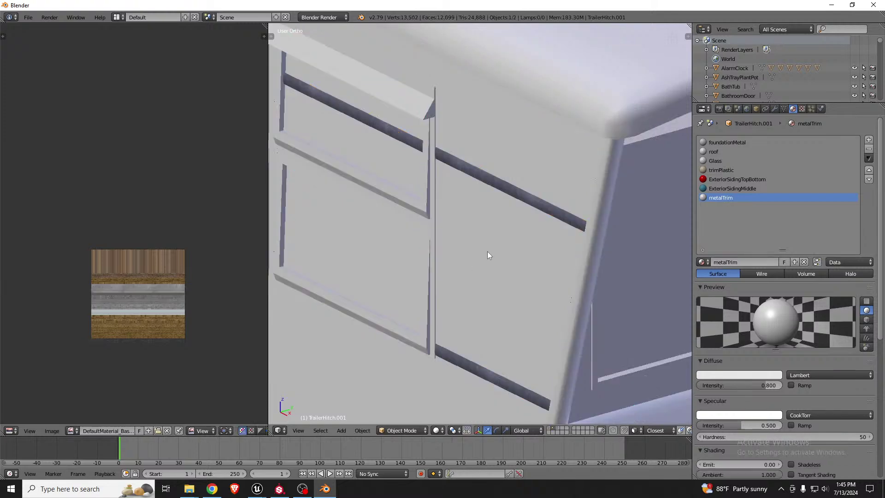
Export the trailer over SM_MobileHomeExterior.fbx in G:\OYO and reimport the base mesh in Unreal Editor
left_click(28, 17)
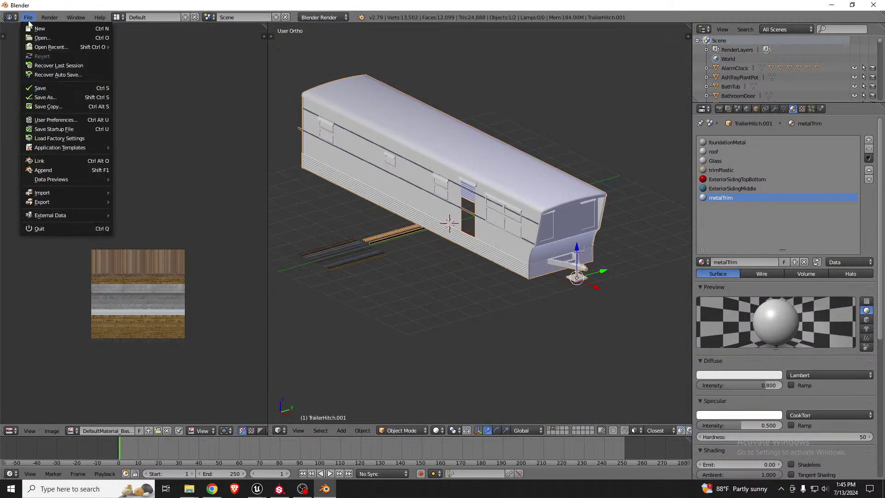
mouse_move(78, 202)
left_click(173, 225)
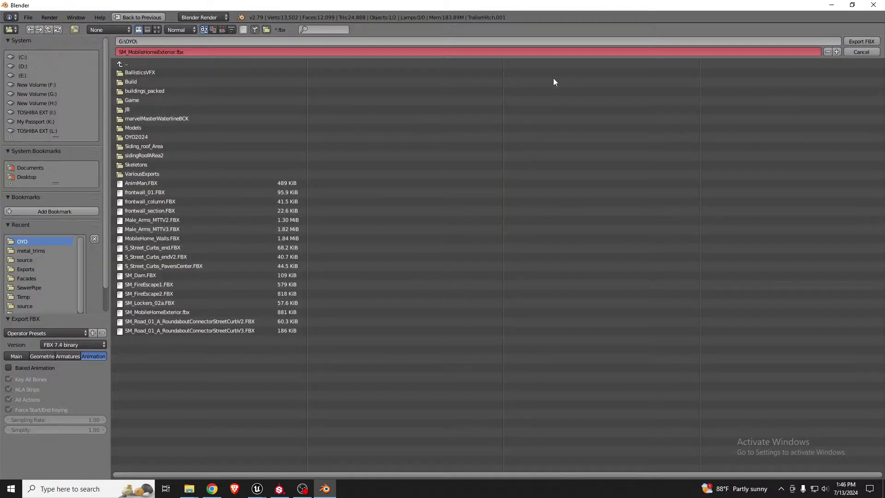
left_click(857, 42)
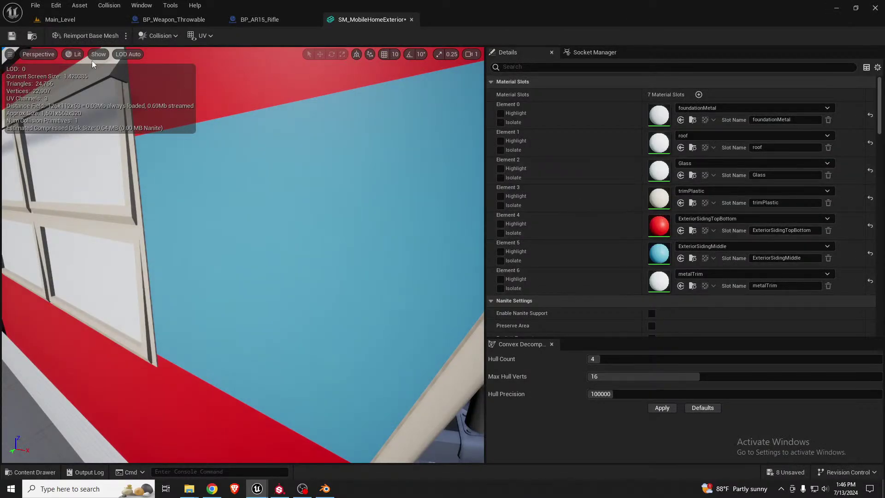
left_click(79, 36)
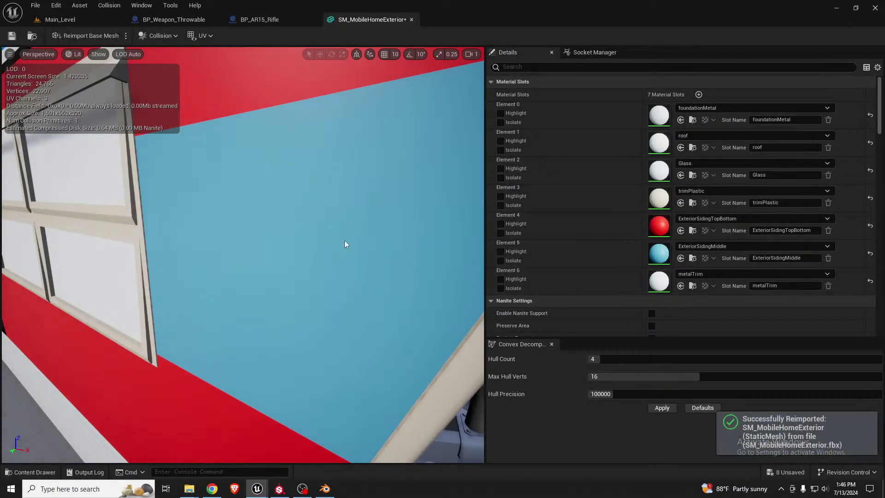
Inspect the reimported trailer's side, isolating the metalTrim element briefly to check for the trim strips
right_click_drag(243, 254, 171, 254)
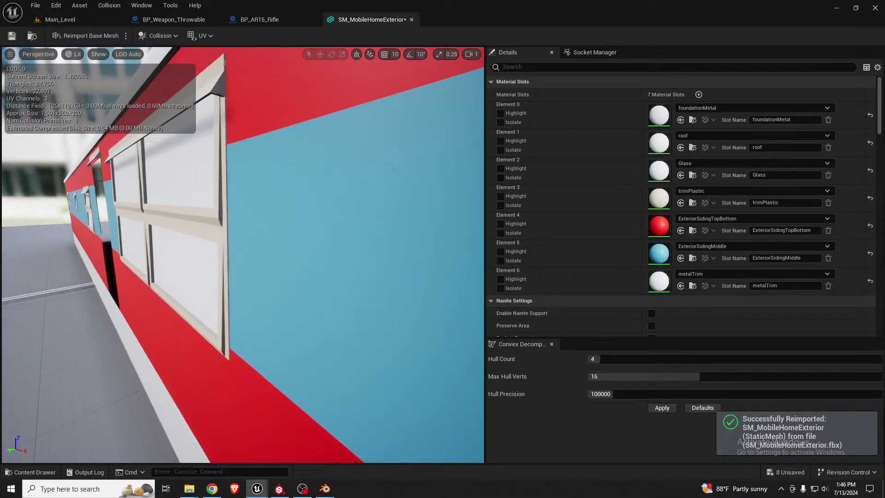
right_click_drag(309, 210, 194, 230)
left_click(500, 289)
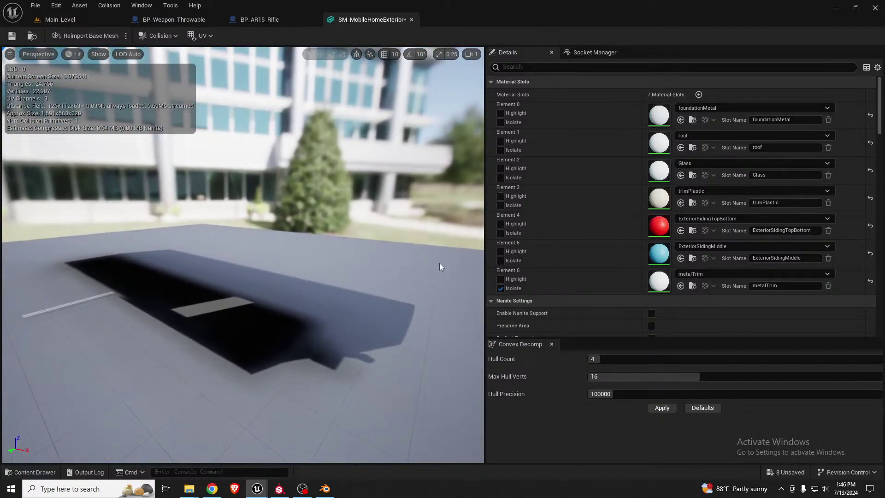
left_click(501, 289)
scroll(225, 289, "up", 3)
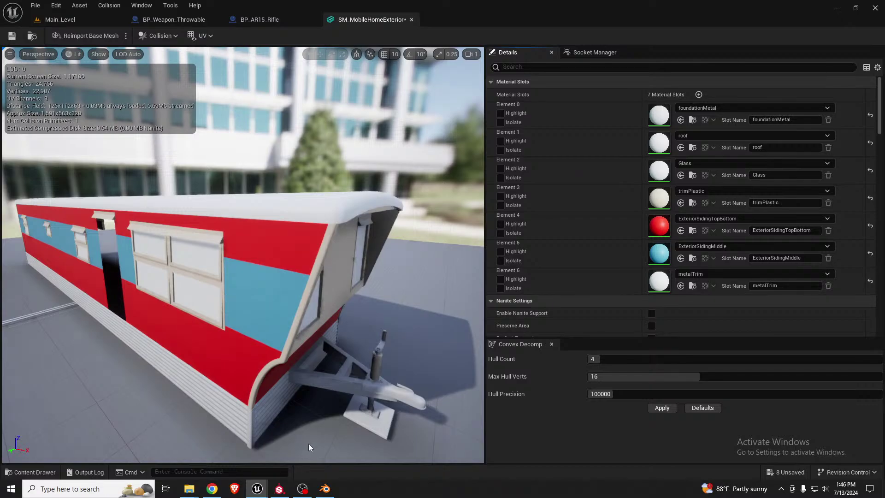
Switch to Blender, enter Edit Mode on the trailer, and turn on the face normals display for the selected trim strips
left_click(329, 492)
middle_click_drag(502, 196, 520, 200)
scroll(520, 199, "up", 8)
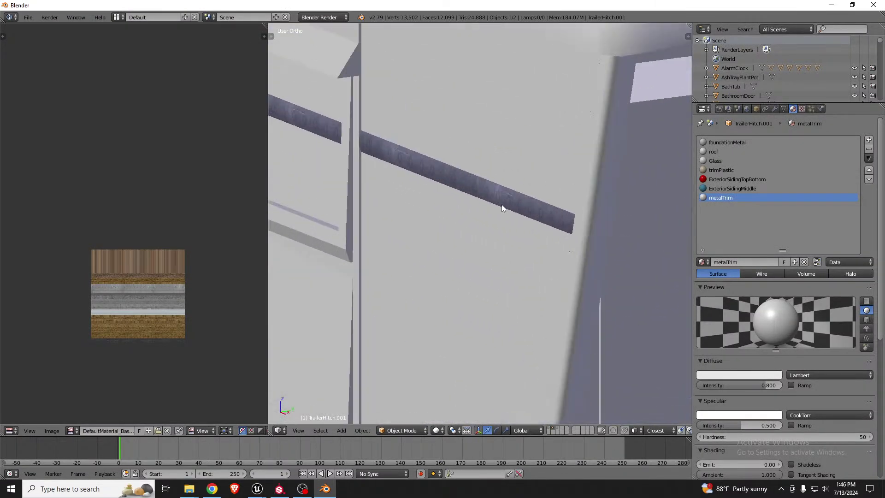
scroll(501, 198, "down", 5)
key("Tab")
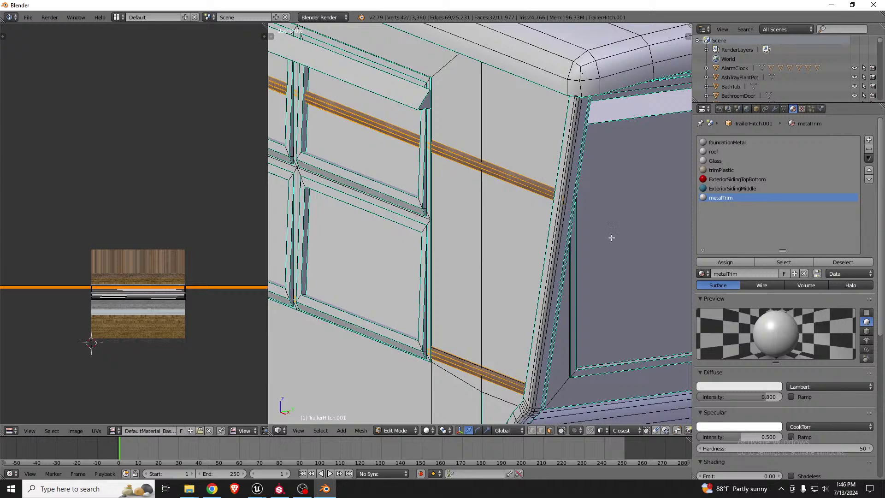
key("n")
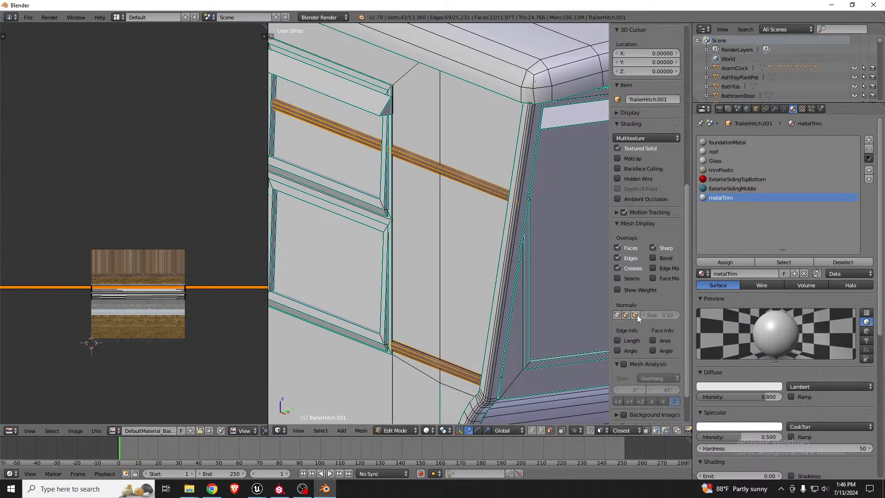
scroll(476, 263, "down", 6)
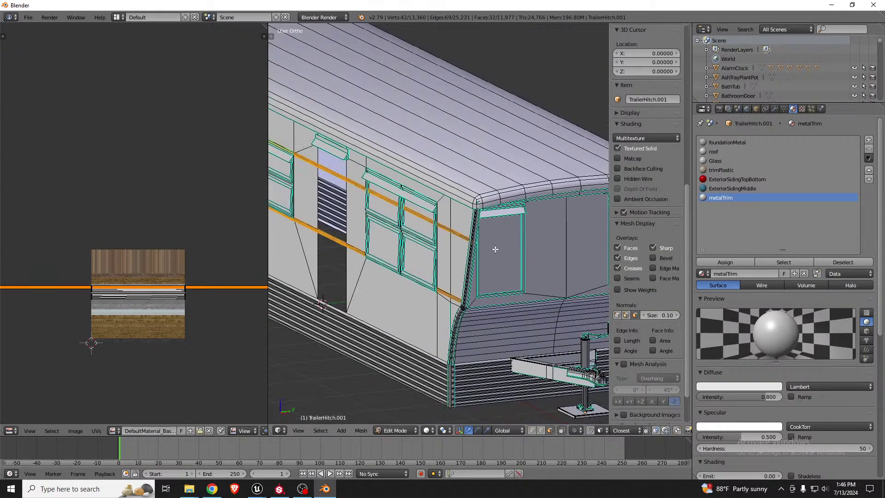
Examine the trim strips' face normals in wireframe with the normal display size set to 1.60
scroll(495, 249, "down", 3)
scroll(464, 201, "up", 10)
key("z")
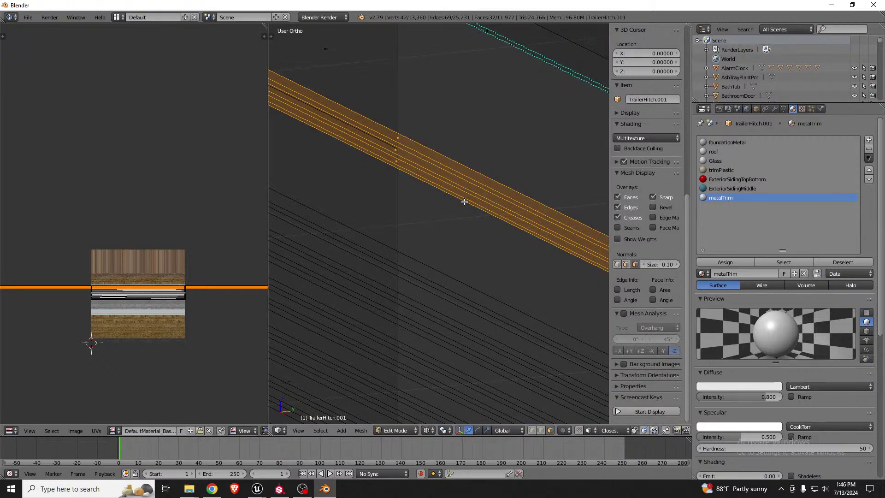
scroll(445, 185, "up", 10)
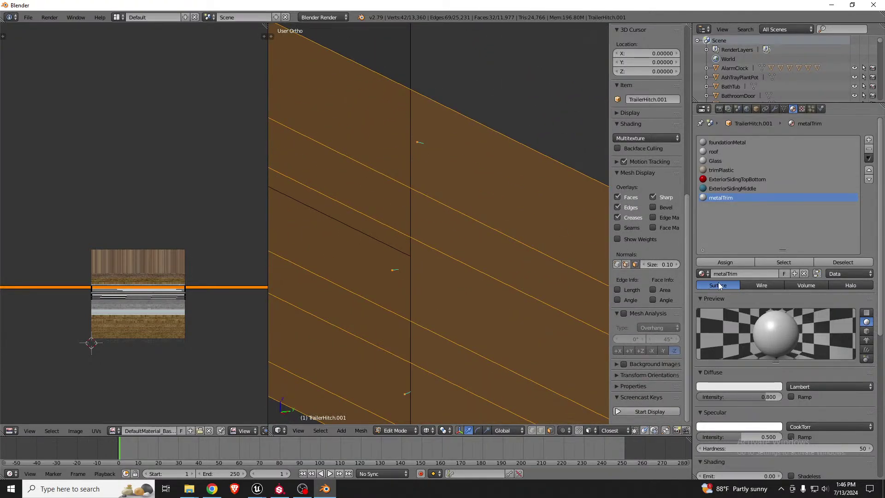
left_click_drag(661, 264, 677, 264)
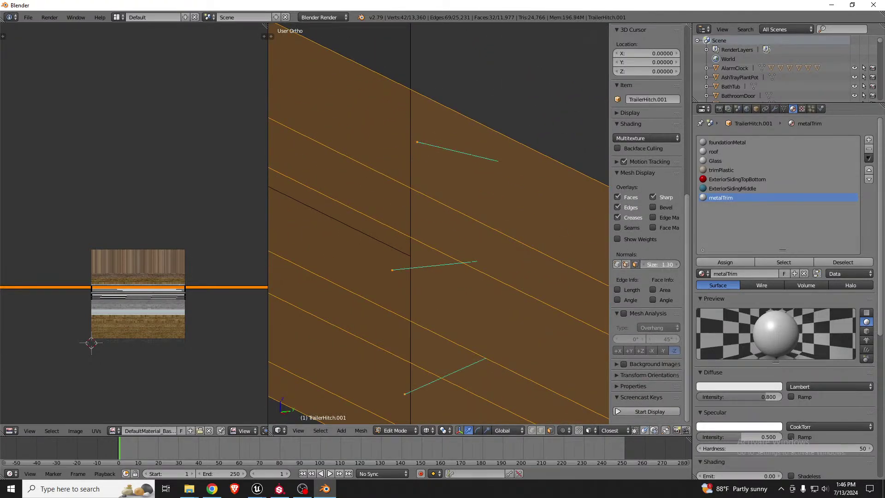
Flip the normals of the selected trim strips and return to Object Mode
scroll(364, 196, "down", 10)
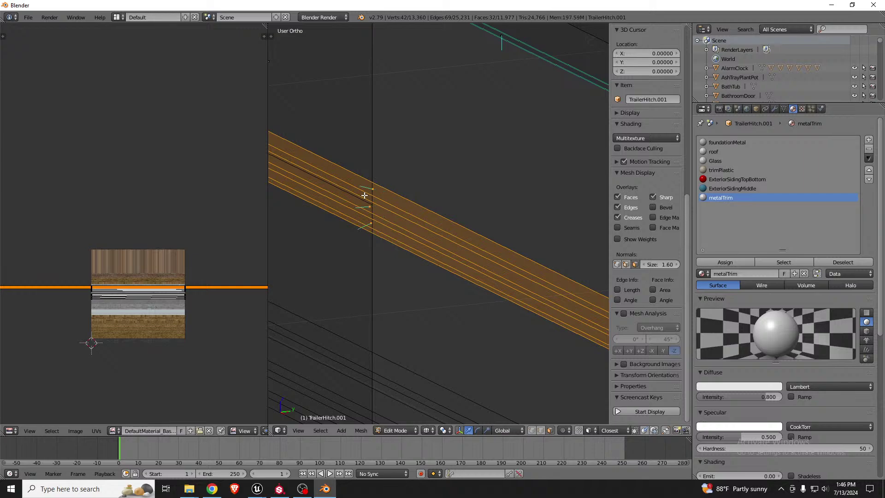
scroll(404, 197, "down", 8)
key("Tab")
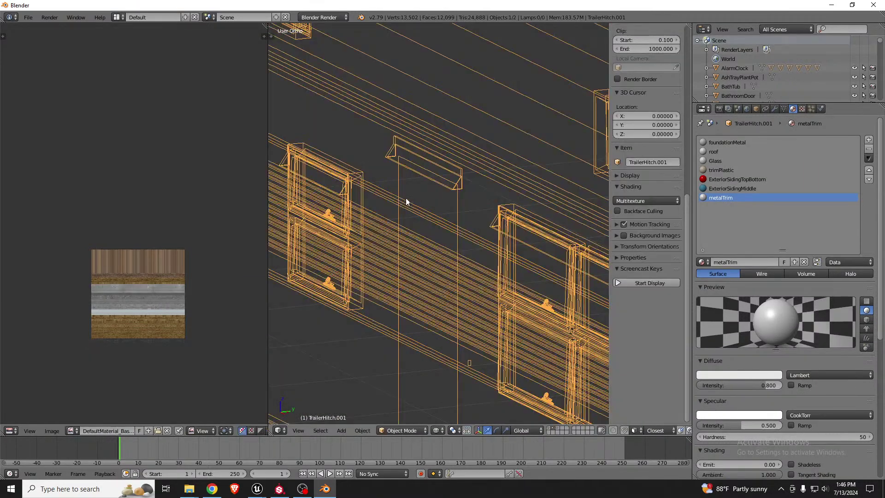
scroll(410, 198, "down", 8)
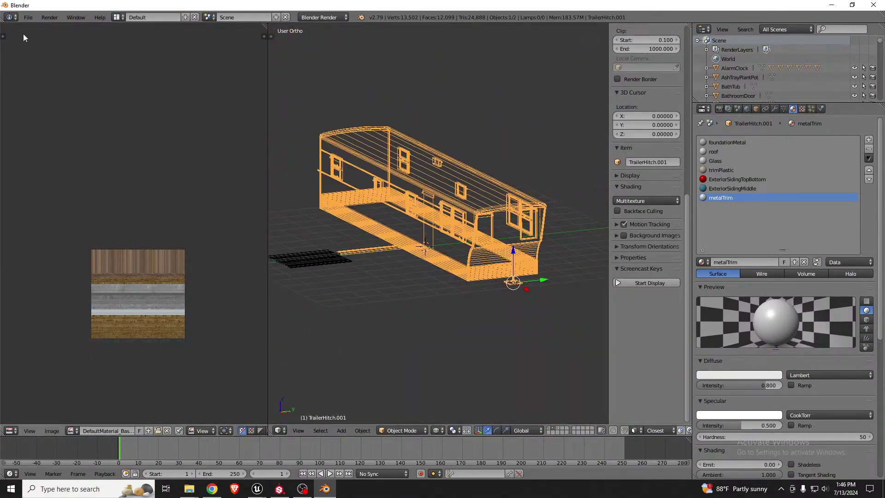
Export the trailer over SM_MobileHomeExterior.fbx in G:\OYO, then reimport the base mesh in Unreal Editor and check the trim strips
left_click(28, 18)
mouse_move(82, 200)
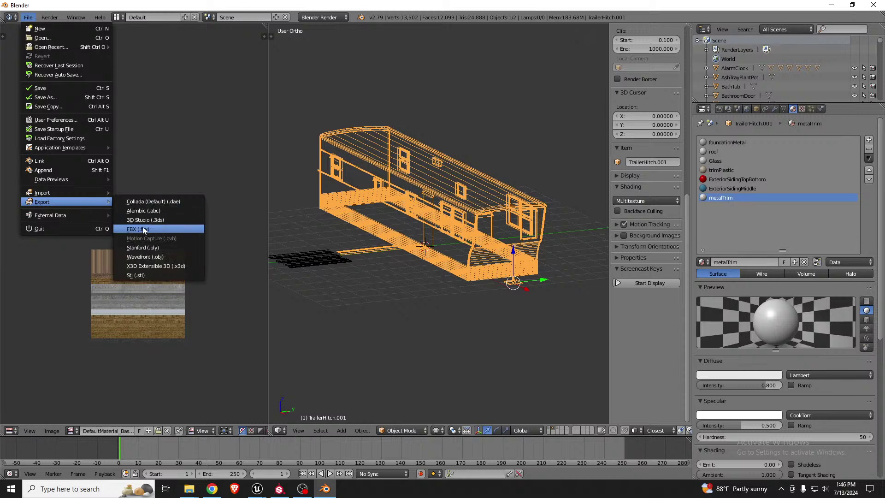
left_click(142, 228)
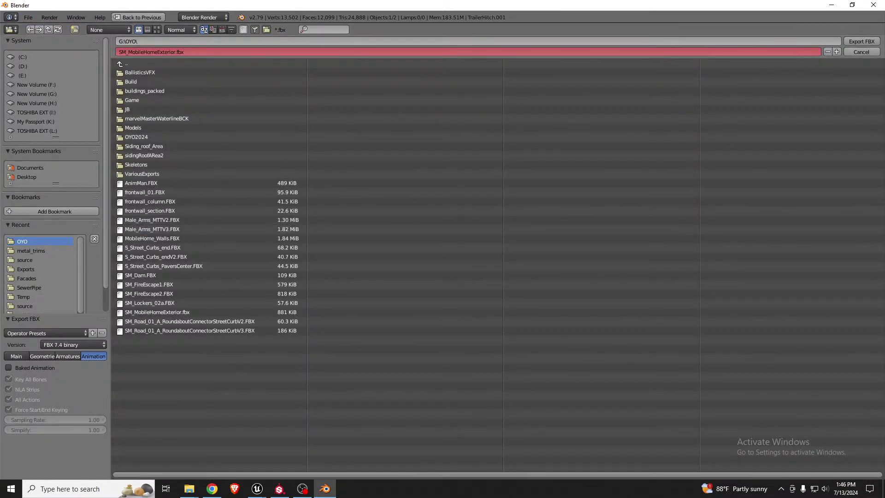
left_click(861, 41)
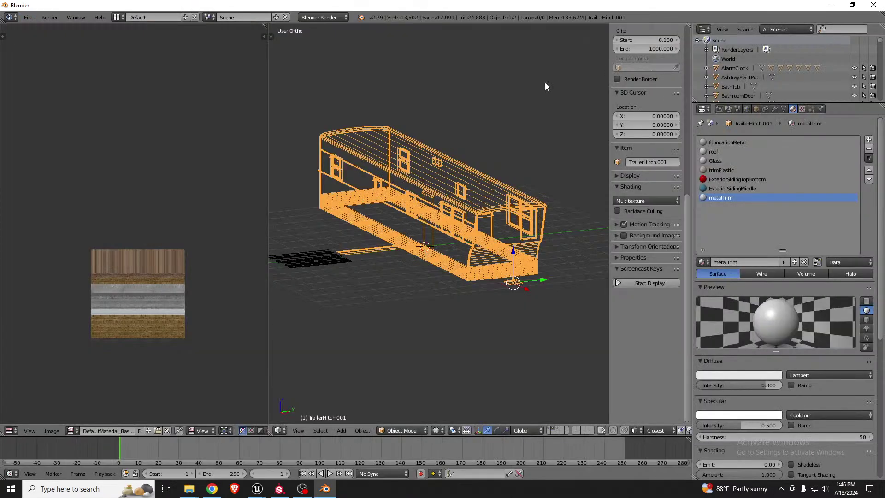
key("alt+Tab")
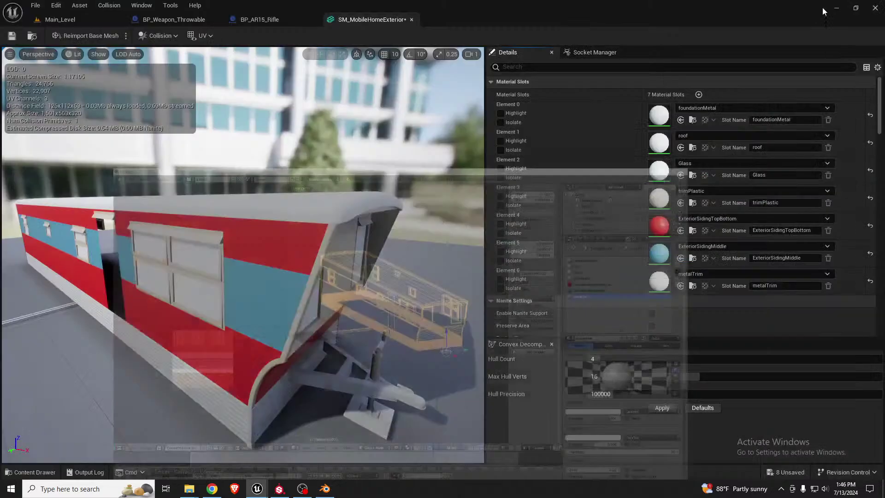
left_click(94, 34)
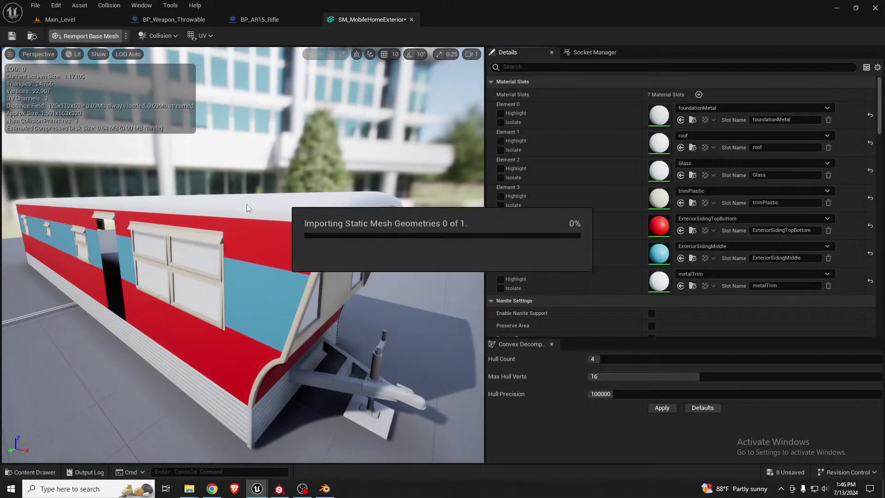
mouse_move(291, 232)
right_mouse_down()
mouse_move(291, 263)
mouse_move(291, 233)
right_mouse_up()
key("w")
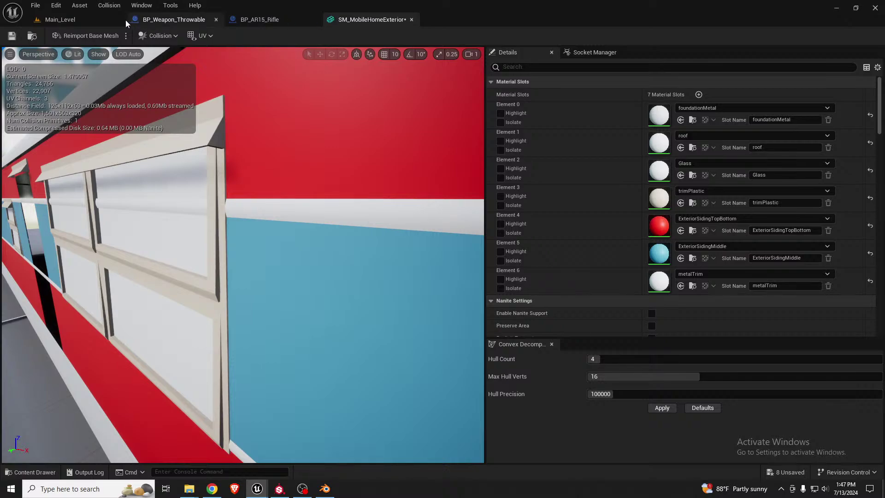
Undock the SM_MobileHomeExterior editor into a floating window over Main_Level and enlarge it beside the level's Details
left_click_drag(378, 20, 410, 90)
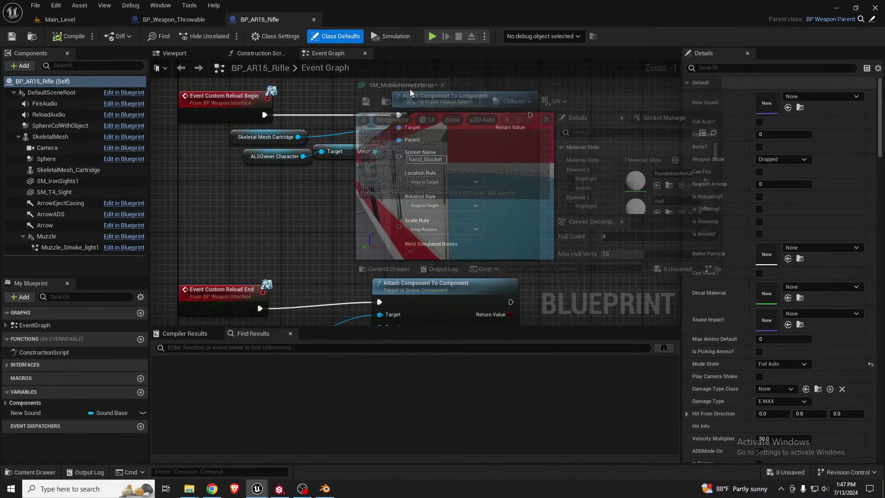
left_click(79, 18)
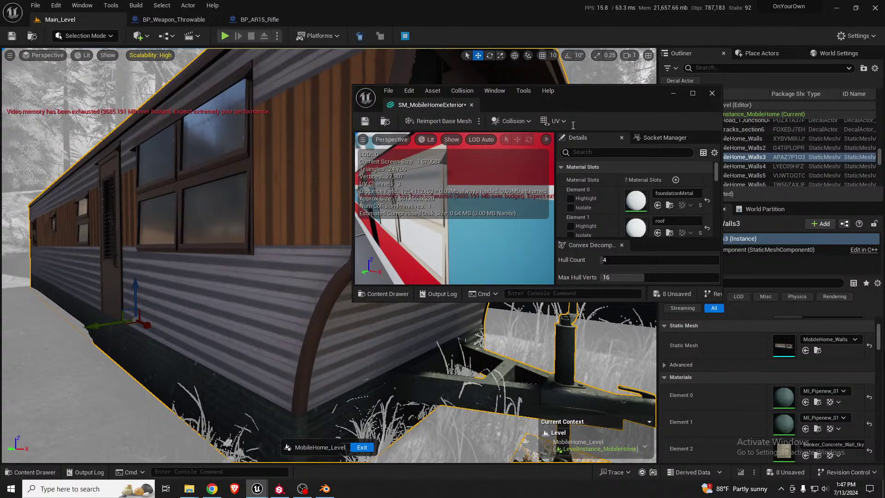
left_click_drag(574, 92, 576, 31)
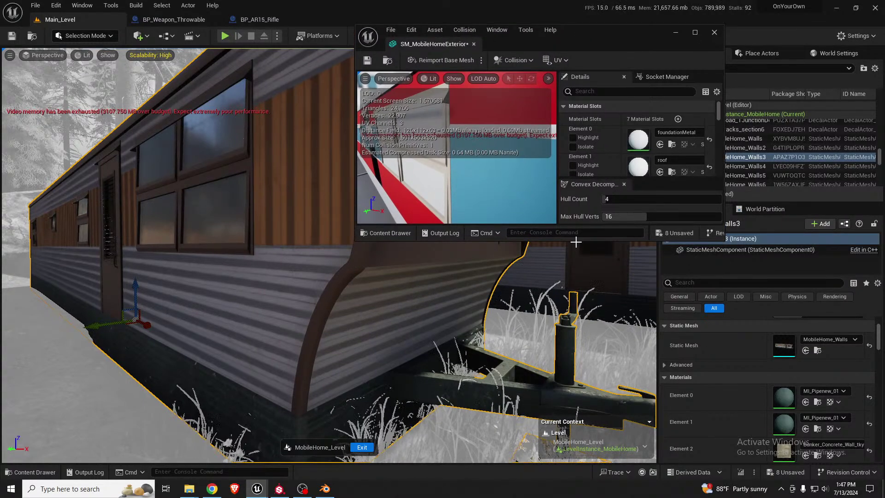
left_click_drag(576, 241, 576, 452)
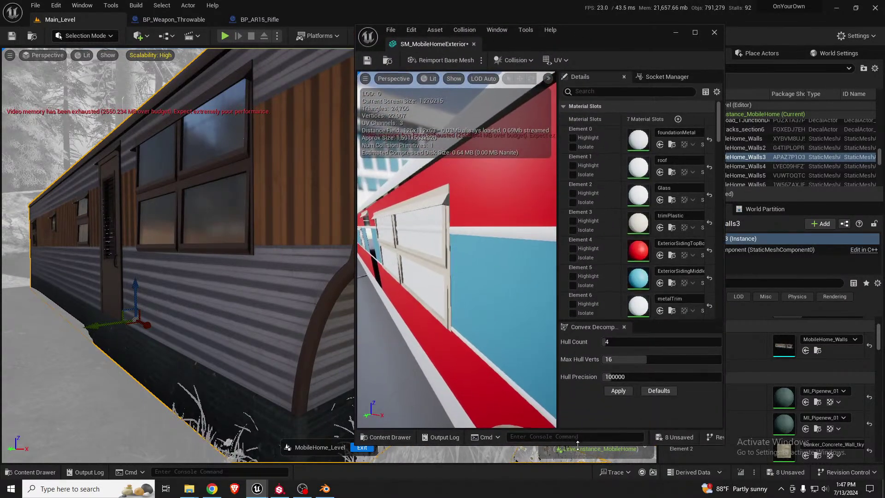
Assign MI_Pipenew_01 to the foundationMetal slot and MI_Glass_Building_Opaque to the Glass slot of SM_MobileHomeExterior
left_click(660, 144)
mouse_move(490, 250)
right_mouse_down()
mouse_move(505, 274)
mouse_move(502, 244)
right_mouse_up()
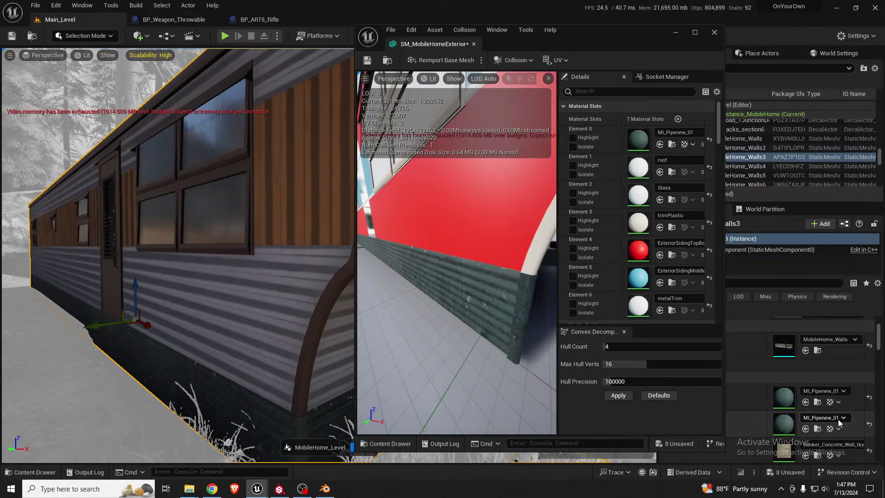
scroll(823, 404, "down", 2)
scroll(823, 404, "down", 2)
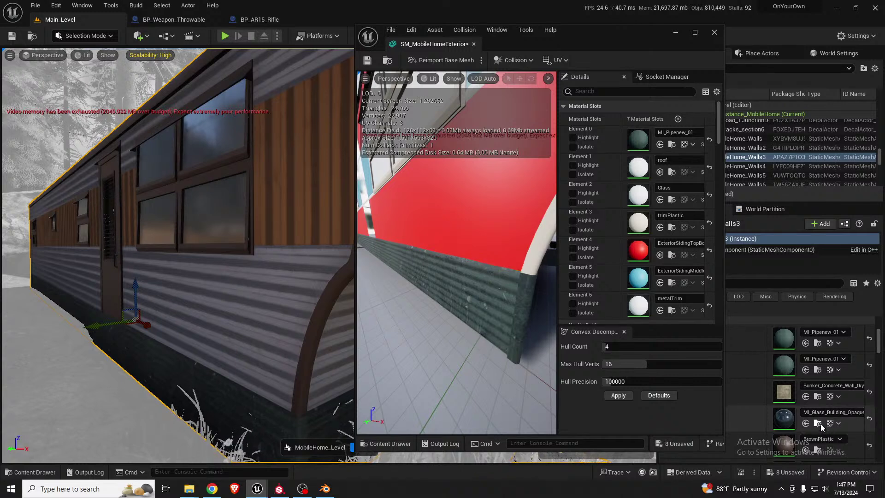
left_click(660, 200)
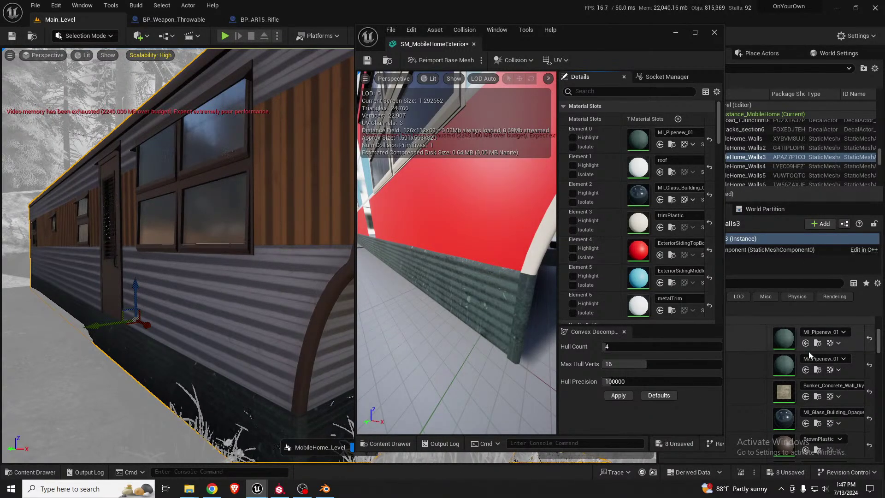
Assign BrownPlastic to the trimPlastic slot and check it on the trailer's windows and corner trim
scroll(808, 364, "down", 2)
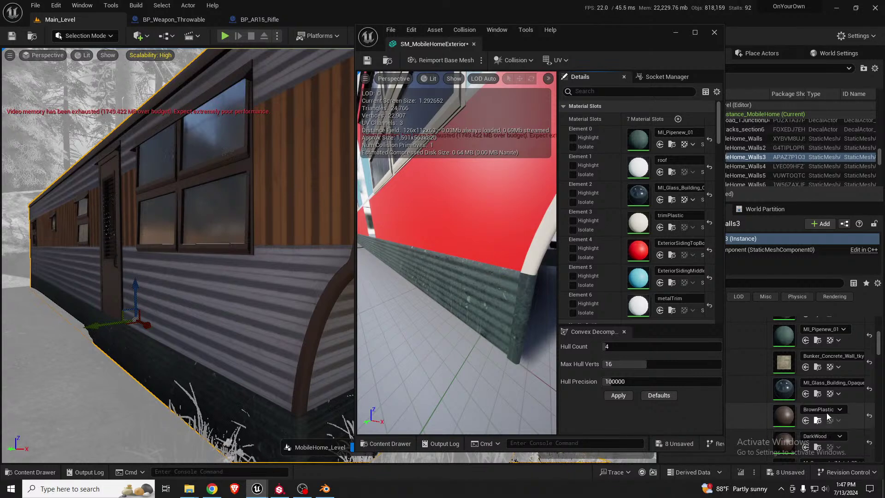
left_click(660, 227)
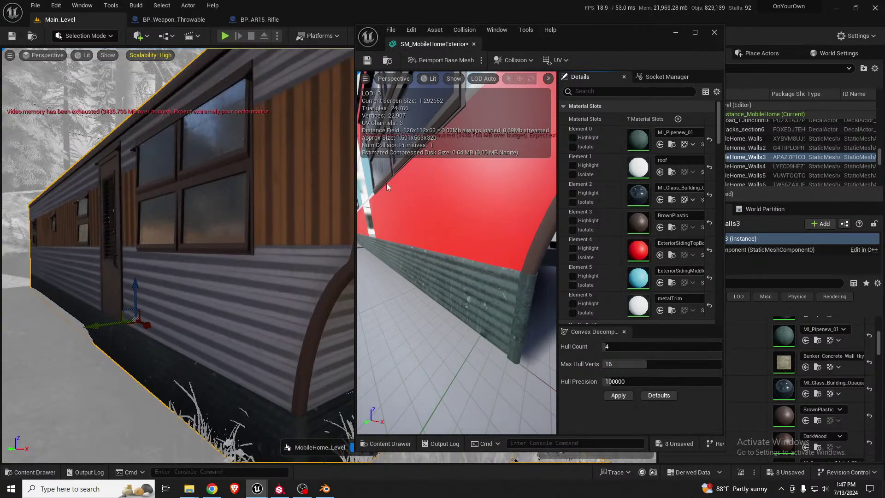
middle_click_drag(450, 186, 449, 148)
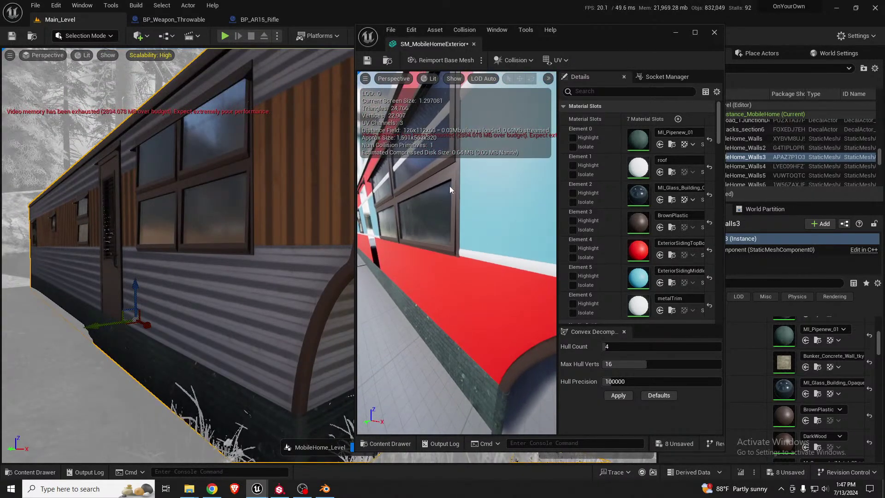
left_click_drag(454, 186, 453, 185)
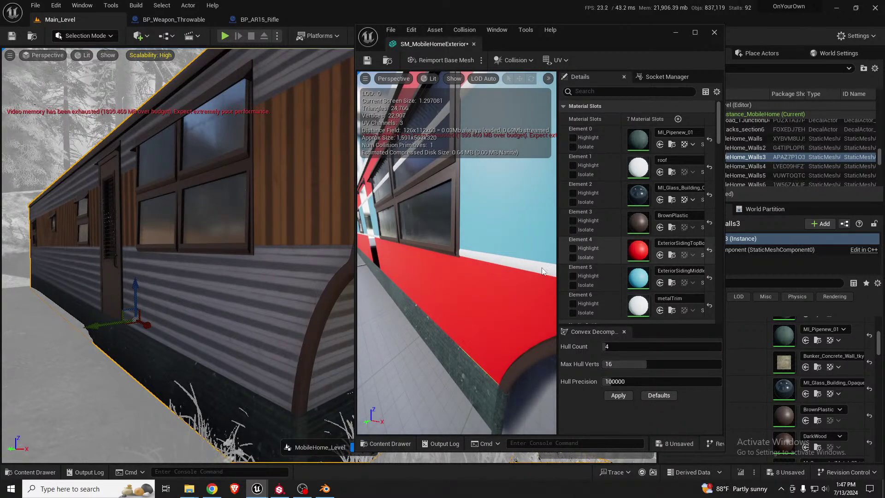
Assign M_CorrugatedMetal_02 to the ExteriorSidingTopBottom slot and M_CorrugatedMetal_01 to the ExteriorSidingMiddle slot
scroll(813, 376, "down", 3)
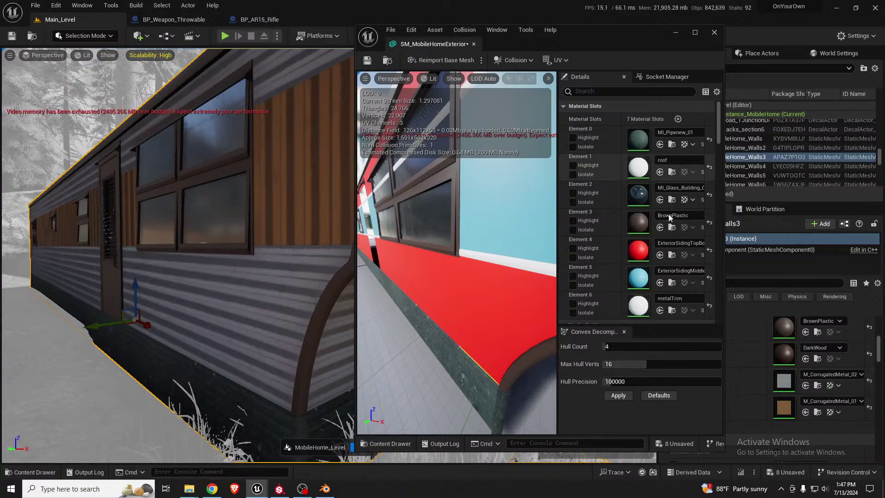
left_click(661, 256)
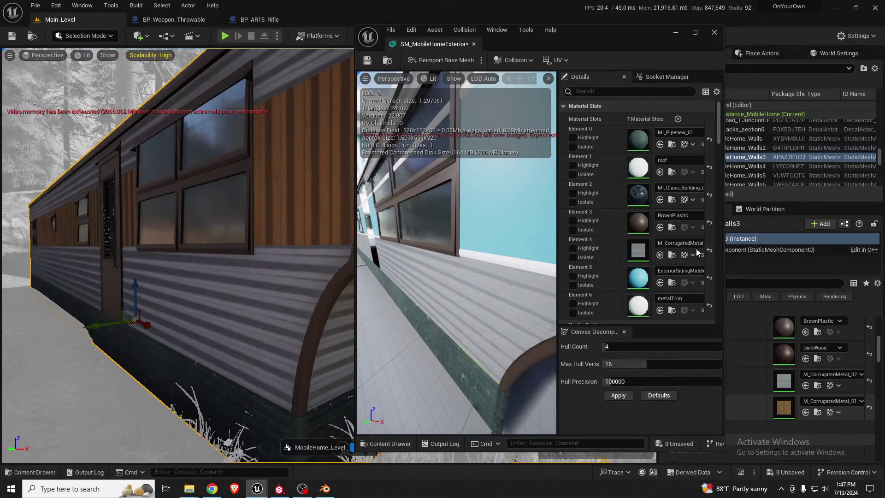
left_click(660, 284)
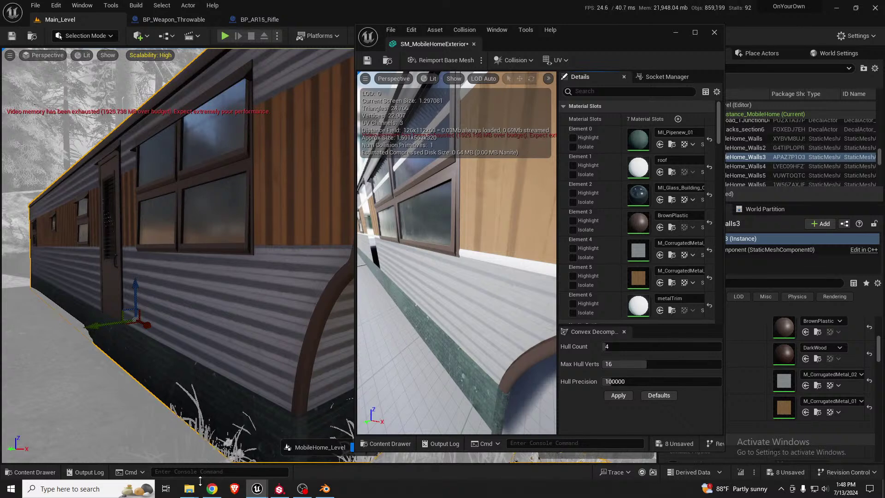
Import the DefaultMaterial Base_Color, Metallic, Normal_DirectX and Roughness textures into the Assets/Materials/Trims folder
mouse_move(189, 488)
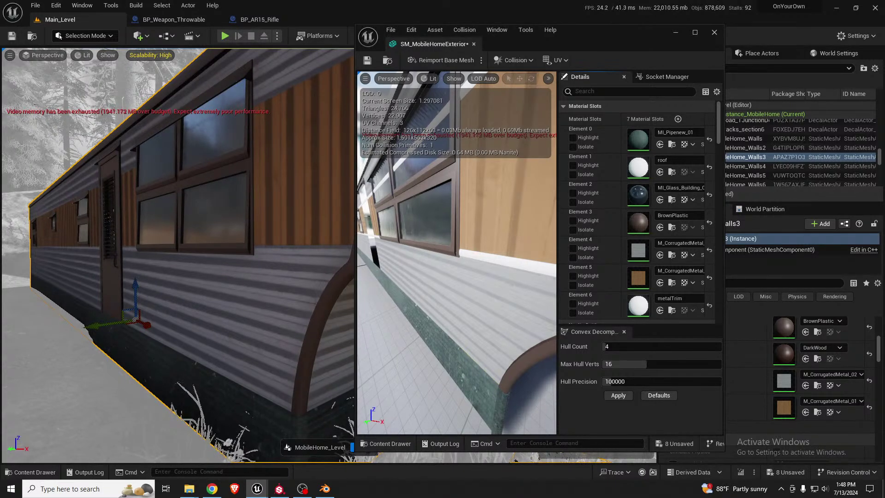
left_click_drag(0, 118, 308, 77)
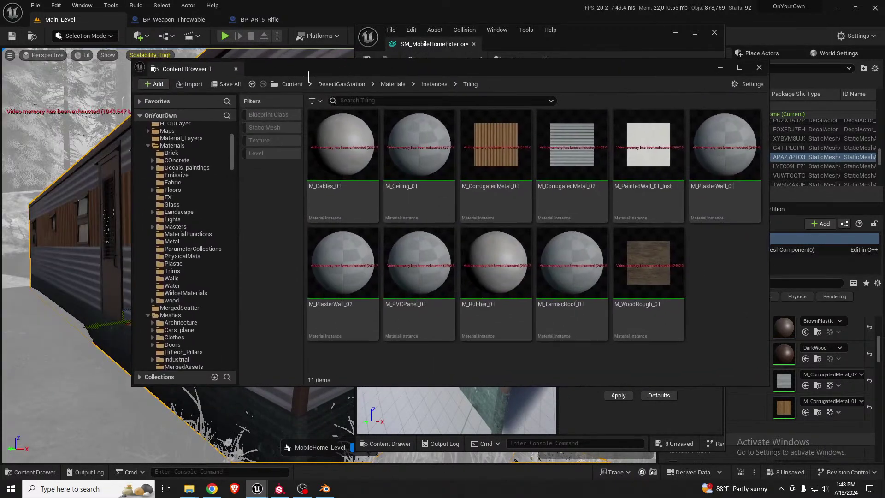
left_click(189, 146)
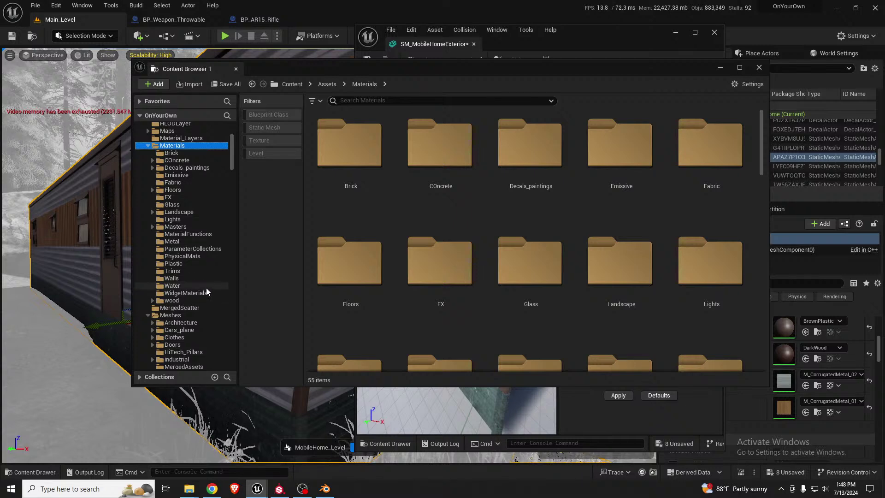
left_click(188, 272)
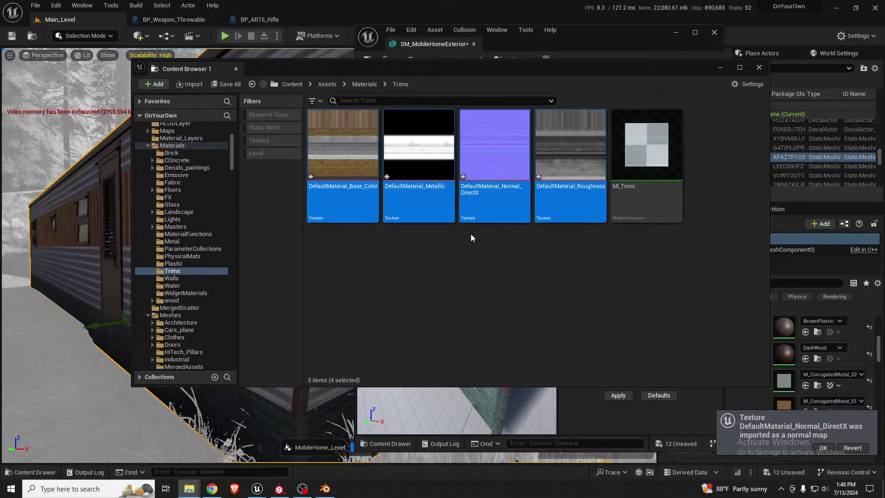
Rename the DefaultMaterial_Base_Color texture as T_Trims_Base_Color and save it
left_click(343, 185)
left_click(343, 186)
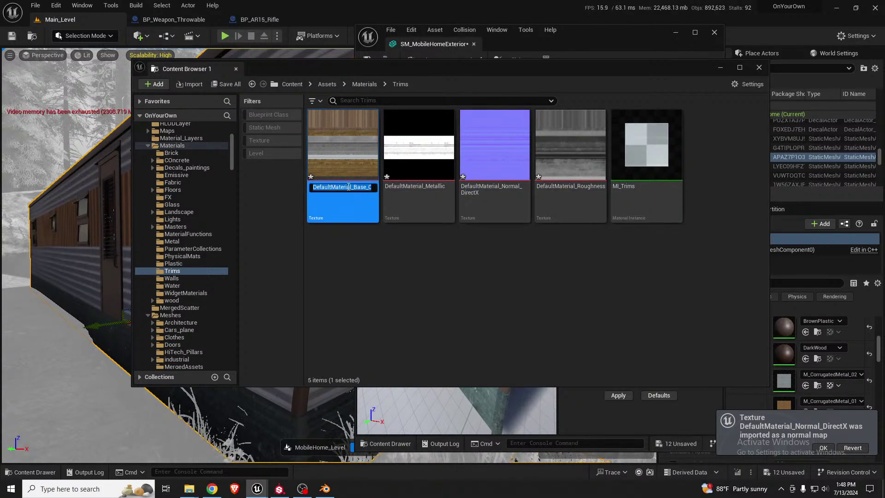
left_click(352, 187)
double_click(351, 186)
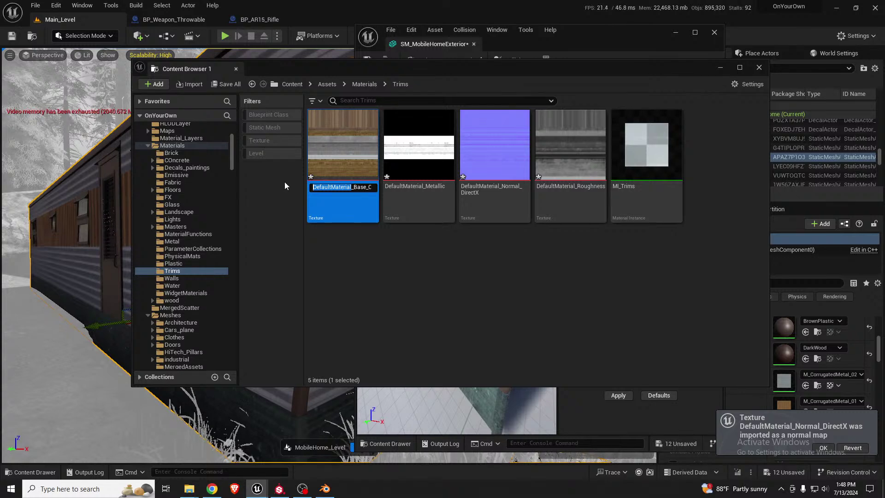
type("T_")
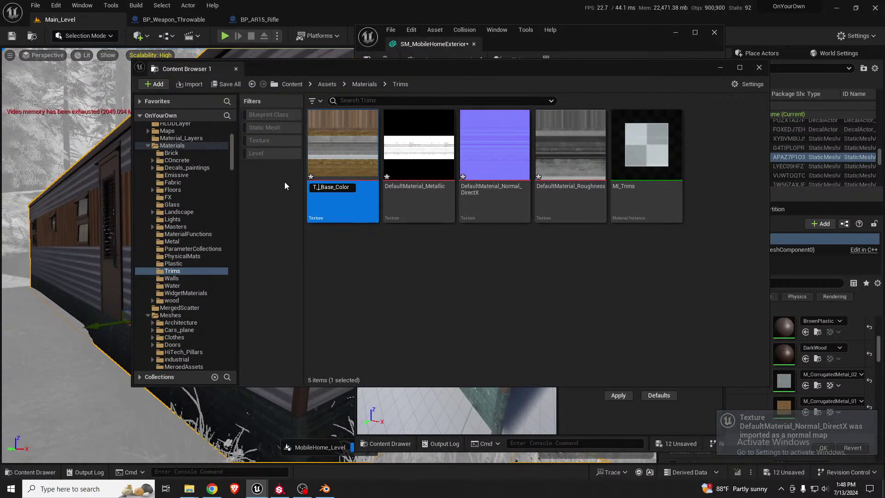
type("Trims")
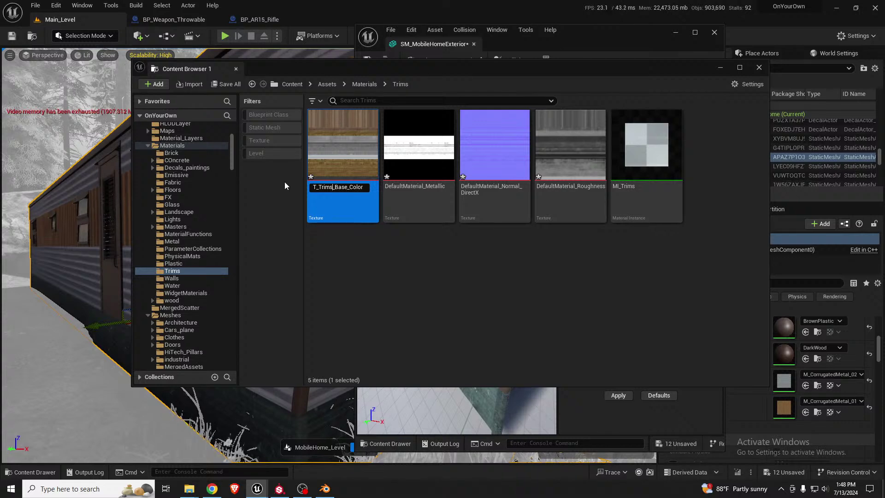
key("shift+Left")
key("shift+Left")
key("shift+Left")
key("shift+Left")
key("shift+Left")
key("shift+Left")
key("shift+Left")
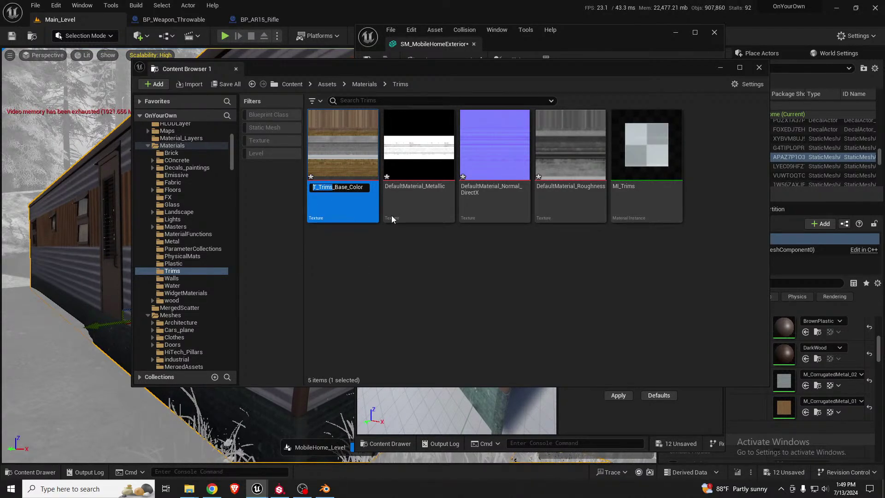
key("Return")
key("ctrl+s")
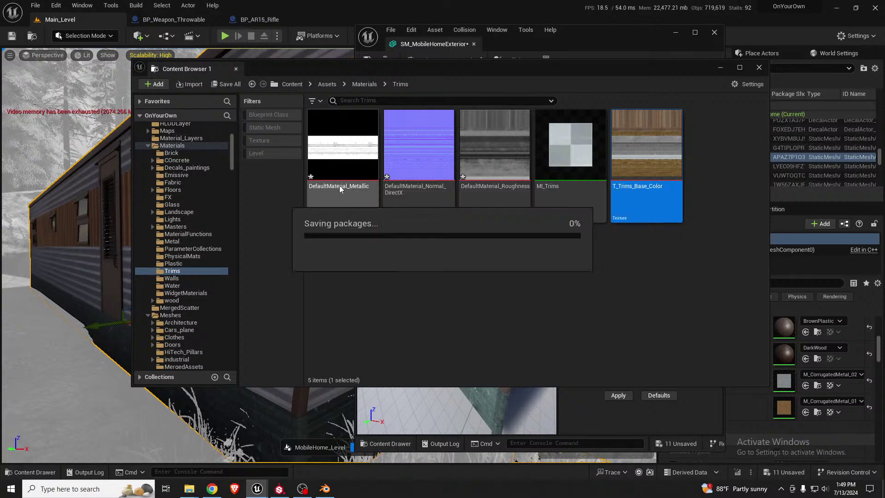
Rename the DefaultMaterial_Metallic texture as T_Trims_Metallic
left_click(329, 184)
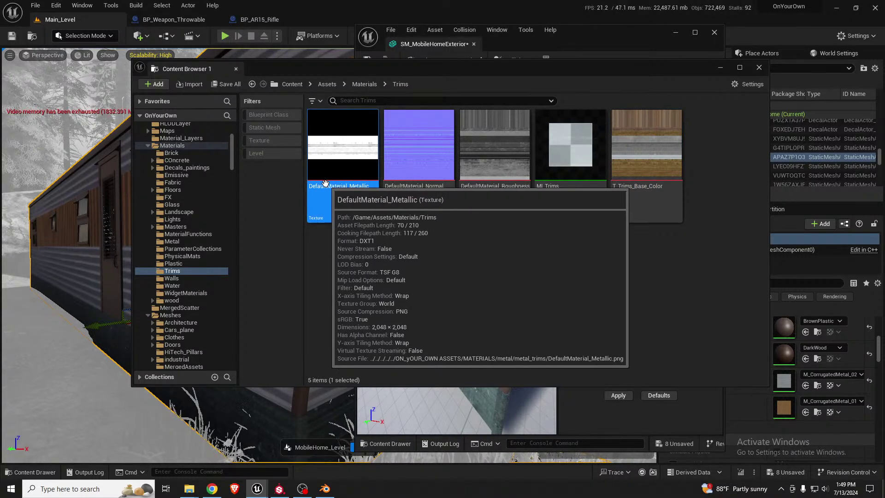
left_click(336, 186)
left_click(336, 186)
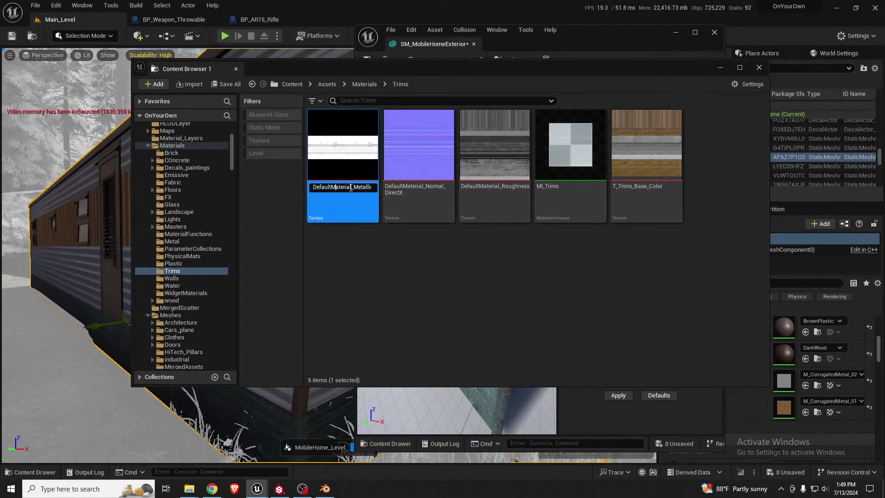
left_click_drag(351, 187, 266, 191)
type("T_Trims")
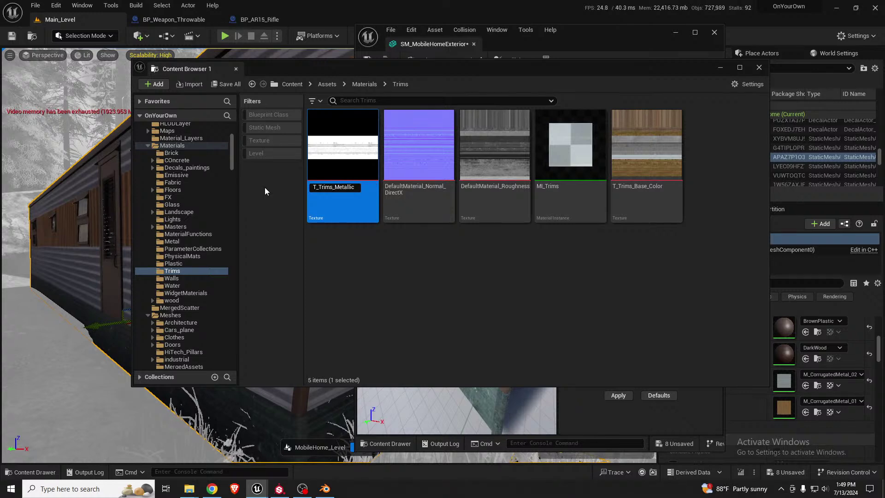
key("Return")
Rename the DefaultMaterial_Normal_DirectX texture as T_Trims_Normal_DirectX
left_click(350, 194)
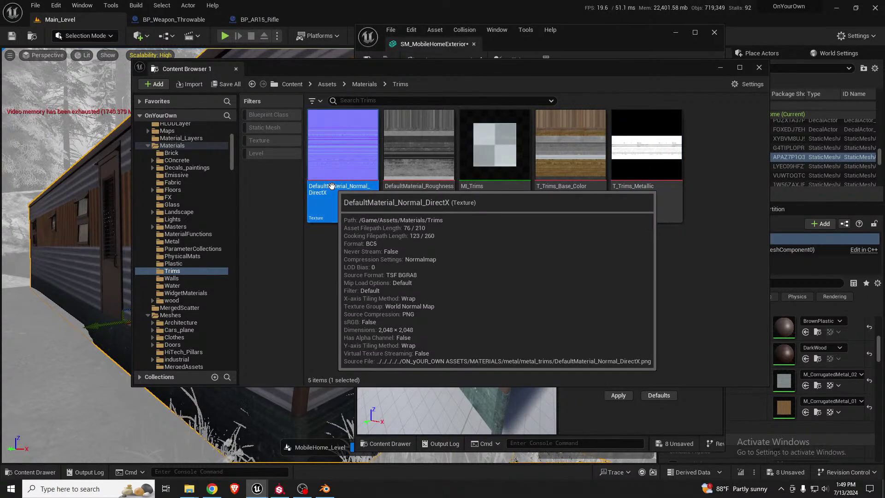
left_click(351, 190)
left_click(351, 191)
left_click_drag(350, 191, 258, 187)
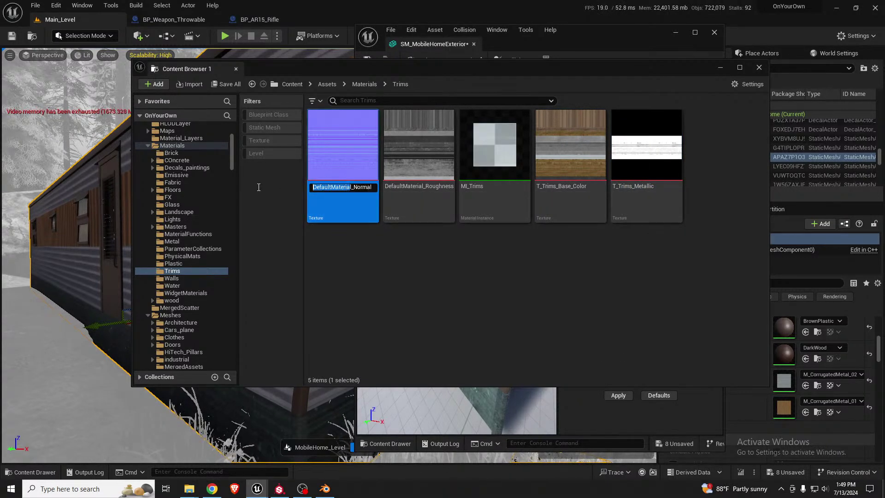
type("T_Trims_Normal_DirectX")
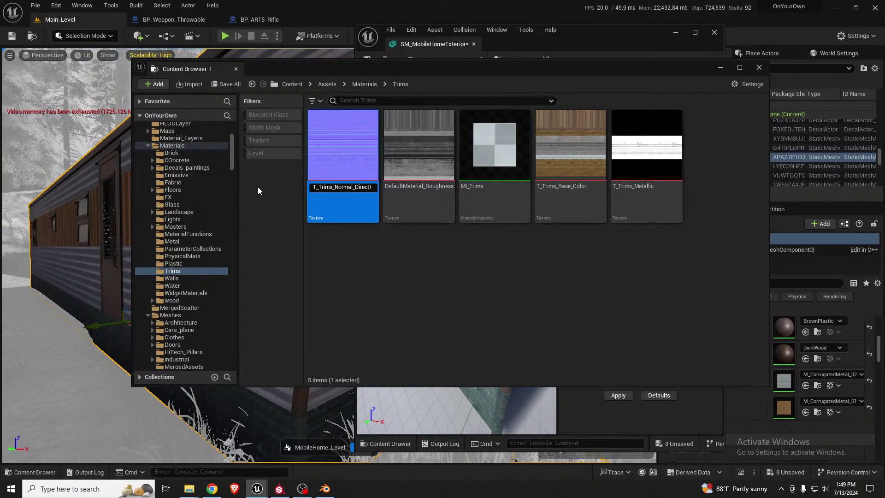
key("Return")
Rename the DefaultMaterial_Roughness texture as T_Trims_Roughness
left_click(346, 190)
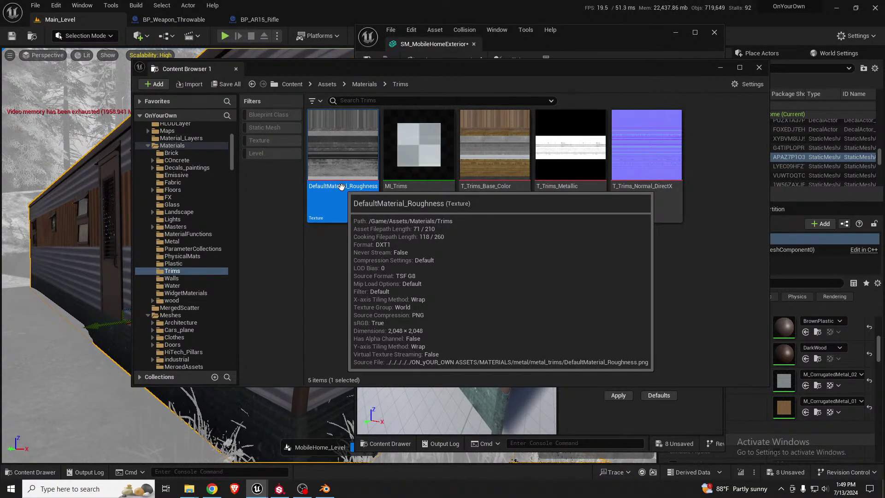
left_click(346, 190)
left_click(346, 187)
left_click_drag(346, 187, 259, 188)
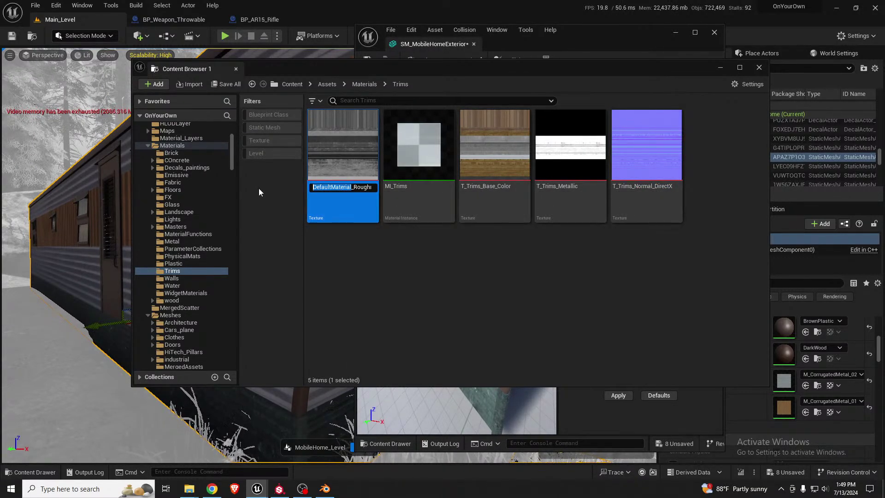
type("T_Trims_Roughness")
key("Return")
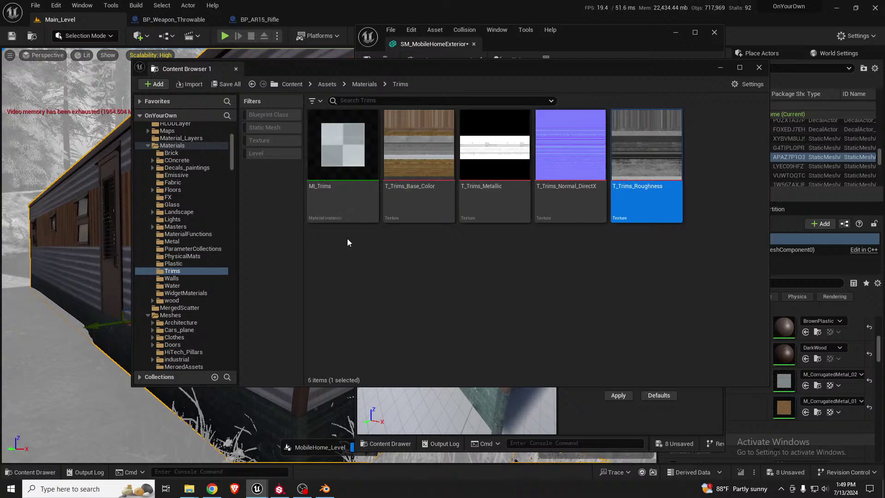
Dock the SM_MobileHomeExterior editor in the main window and assign MI_Trims to its metalTrim slot
left_click(348, 168)
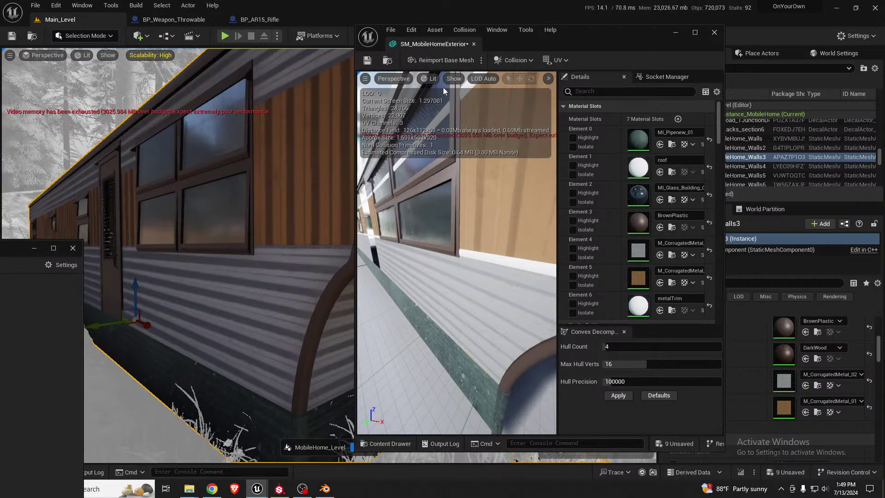
left_click_drag(428, 39, 343, 21)
right_click_drag(356, 125, 401, 138)
right_click_drag(325, 138, 317, 215)
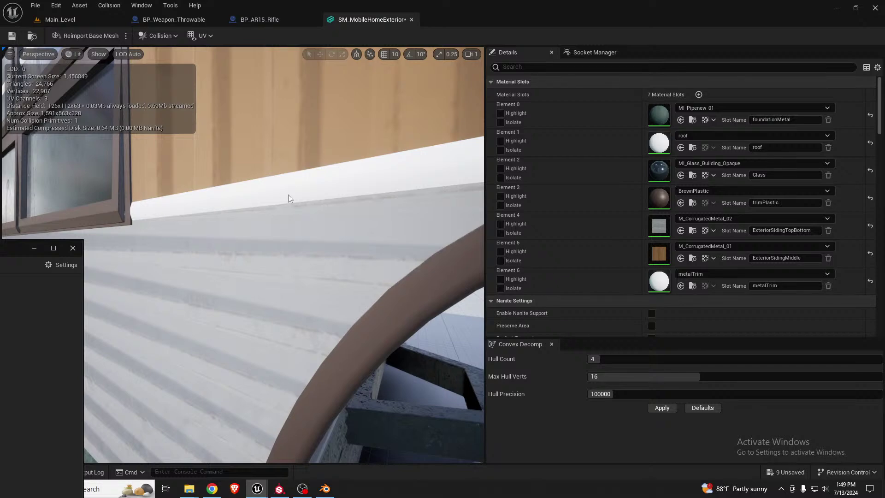
left_click(681, 286)
Examine the riveted metal trim strips along the trailer's siding, corners and windows
right_click_drag(277, 230, 276, 198)
right_click_drag(249, 237, 242, 236)
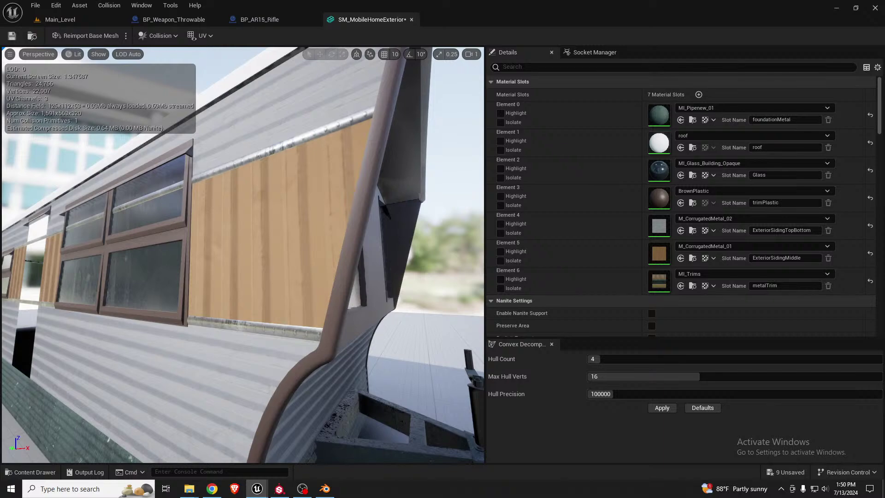
right_click_drag(300, 332, 323, 300)
left_click_drag(147, 281, 230, 280)
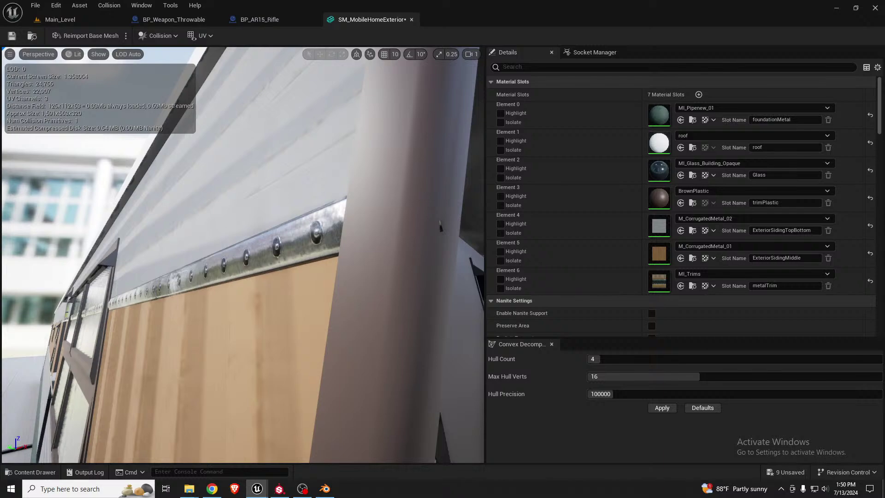
right_click_drag(262, 329, 208, 323)
left_click_drag(231, 333, 264, 331)
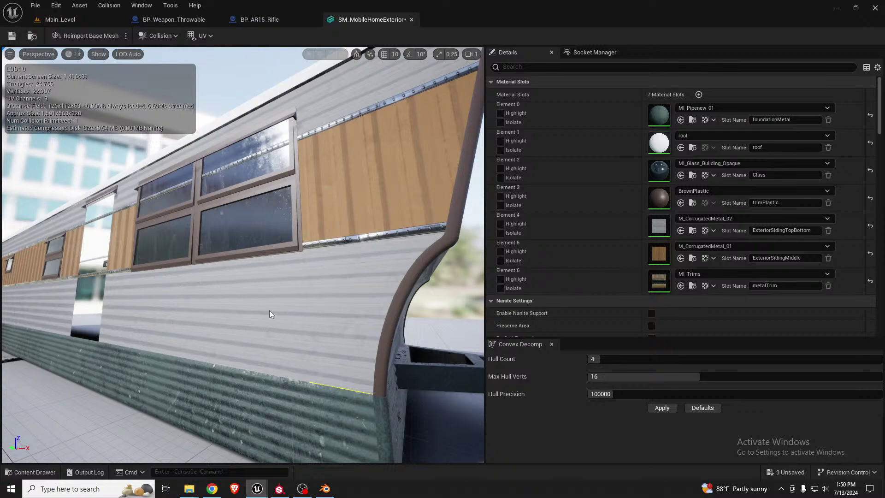
left_click_drag(298, 279, 282, 276)
key("a")
right_click_drag(282, 277, 308, 275)
key("w")
key("a")
left_click_drag(239, 241, 245, 92)
key("d")
right_click_drag(256, 331, 217, 318)
key("w")
right_click_drag(303, 272, 302, 276)
key("s")
scroll(302, 272, "down", 2)
key("w")
key("s")
key("s")
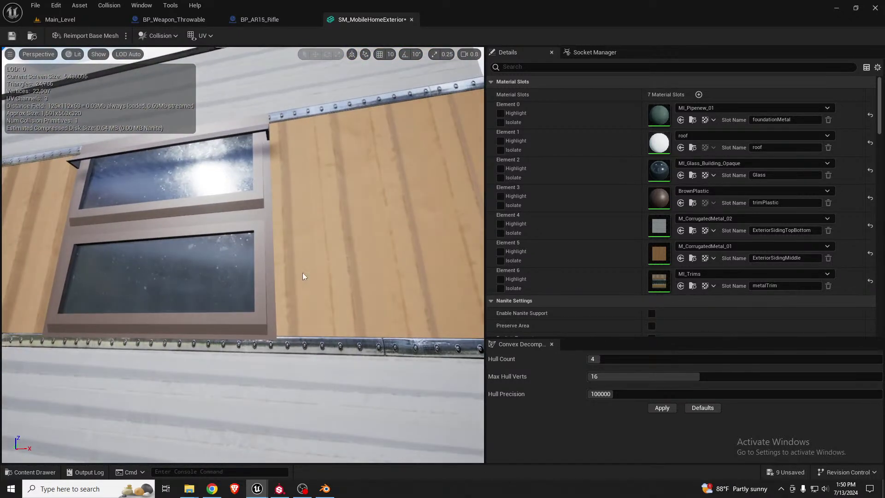
Assign MI_Pipenew_01 to the trimPlastic slot and check it on the trailer's window frames
left_click(681, 202)
mouse_move(311, 212)
right_mouse_down()
mouse_move(281, 212)
mouse_move(281, 221)
mouse_move(311, 212)
right_mouse_up()
key("w")
key("s")
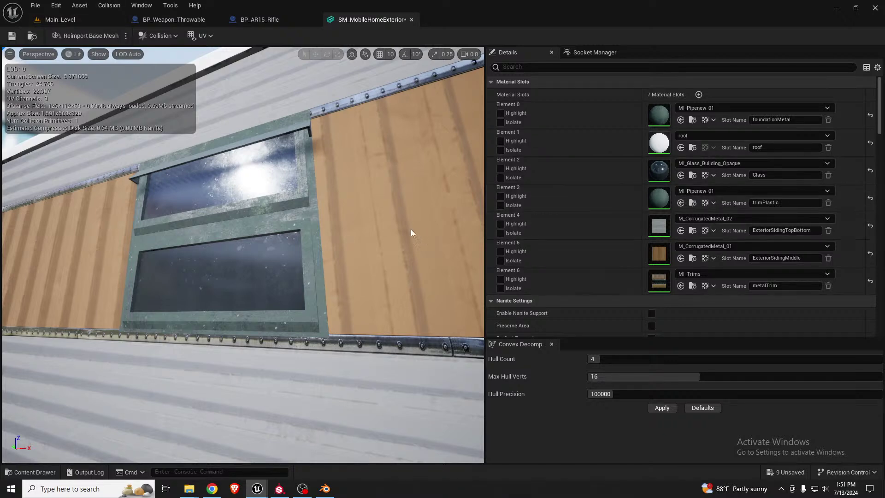
right_click_drag(319, 187, 253, 183)
key("d")
key("d")
key("d")
key("a")
key("s")
key("d")
right_click_drag(242, 254, 206, 249)
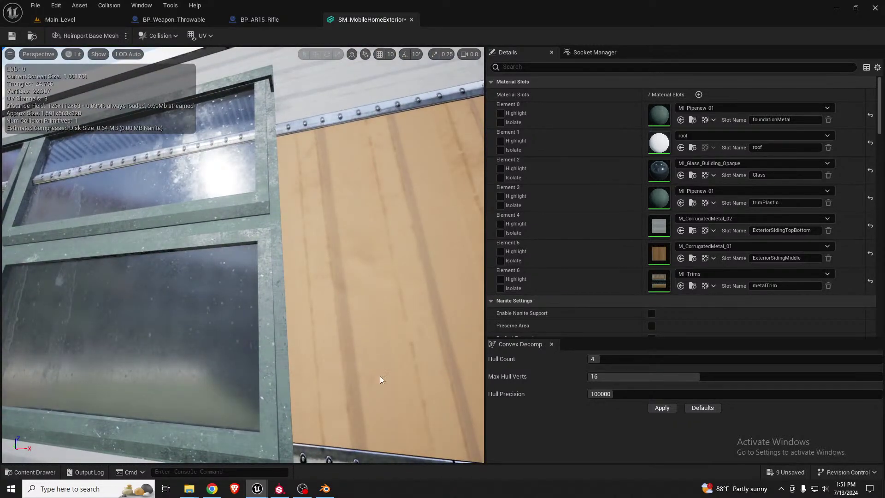
Switch to Blender, display the trailer in solid shading with Ambient Occlusion enabled, and hide the properties sidebar
left_click(325, 488)
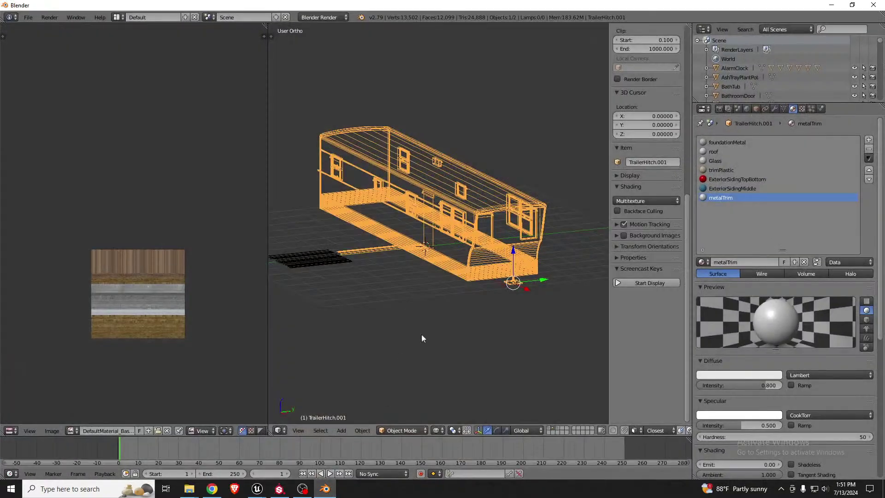
scroll(467, 242, "up", 7)
mouse_move(431, 233)
middle_mouse_down()
mouse_move(482, 196)
mouse_move(494, 197)
middle_mouse_up()
key("z")
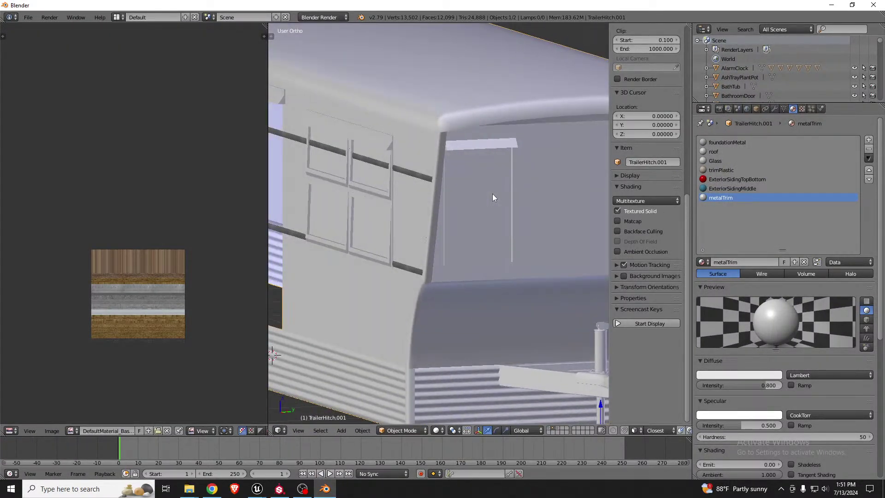
left_click(618, 252)
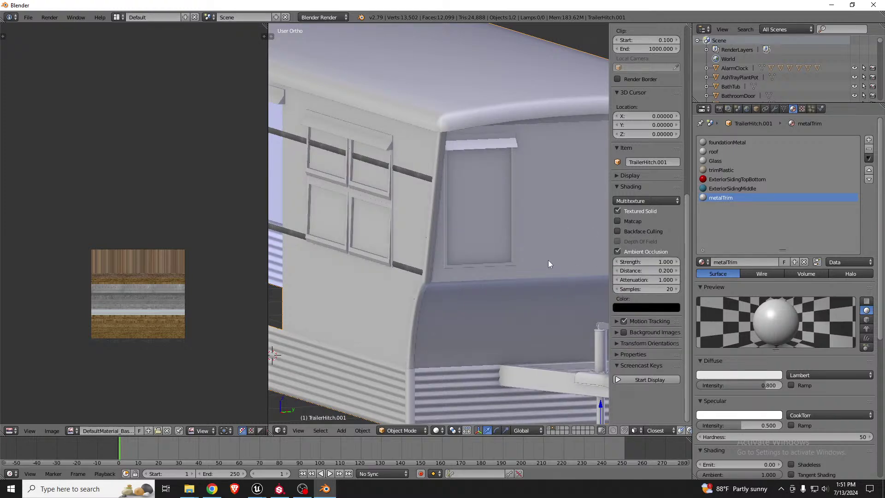
scroll(548, 197, "down", 3)
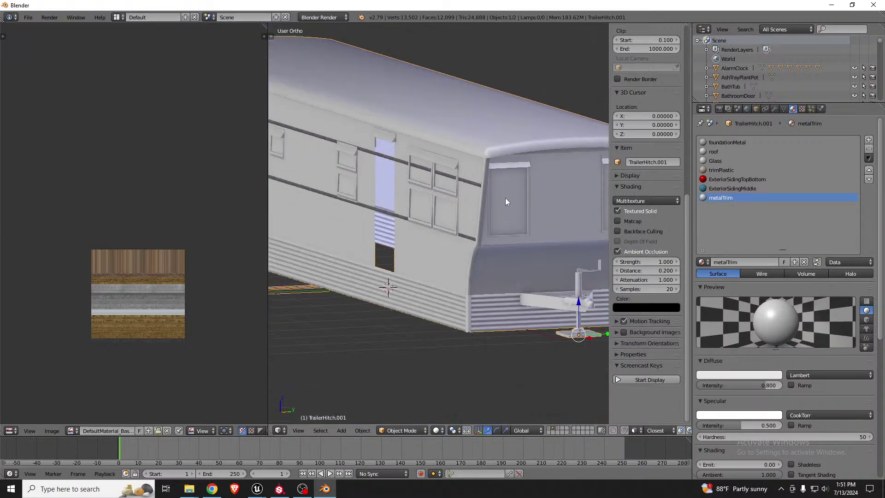
key("n")
Examine the trim strips running past the door opening and windows on the trailer's side
scroll(407, 214, "up", 4)
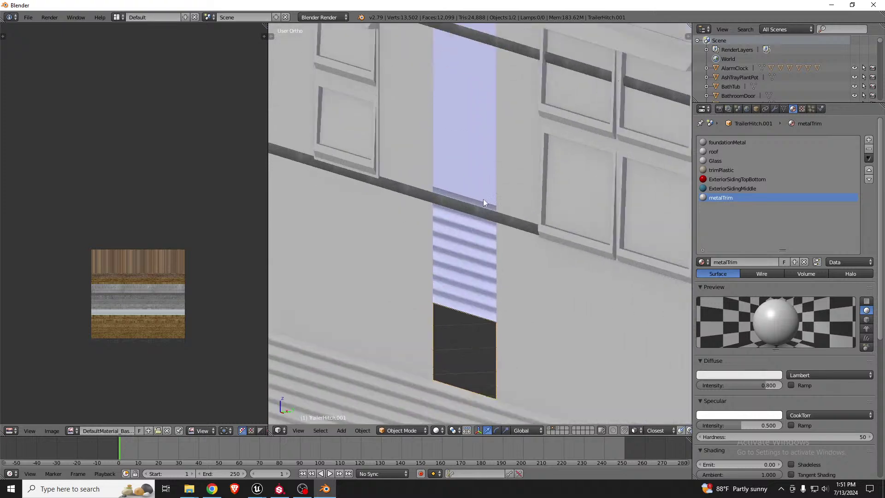
middle_click_drag(506, 146, 475, 173)
scroll(475, 173, "down", 4)
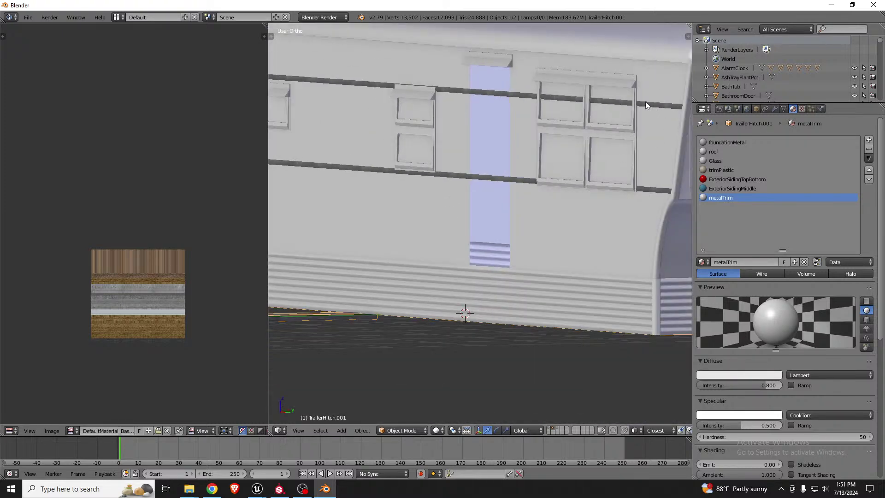
scroll(471, 87, "up", 4)
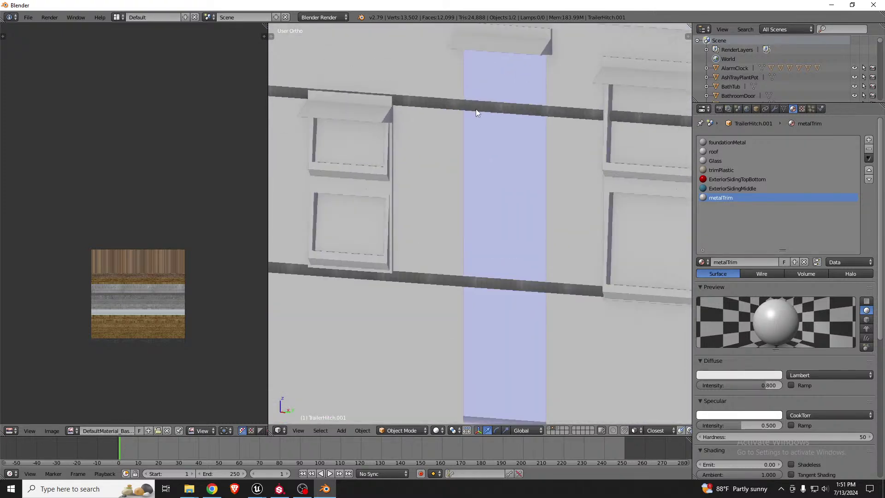
scroll(482, 106, "down", 3)
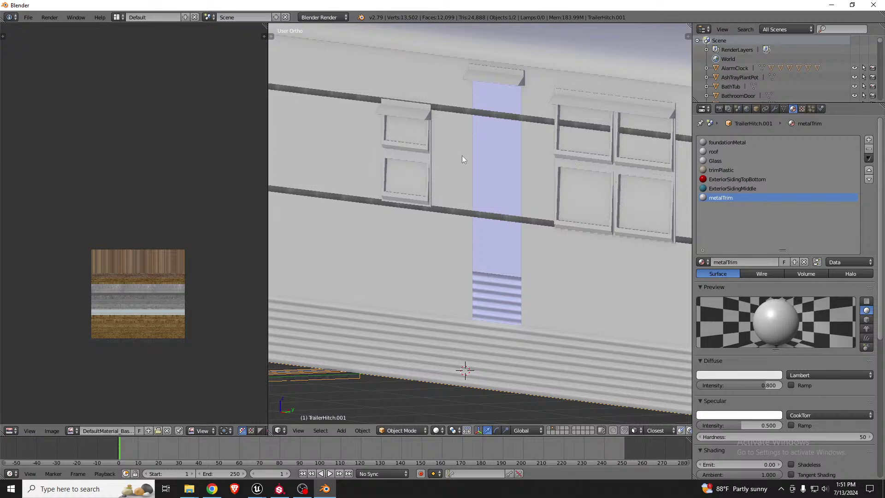
scroll(463, 155, "down", 5)
scroll(426, 221, "up", 3)
middle_click_drag(423, 225, 427, 242)
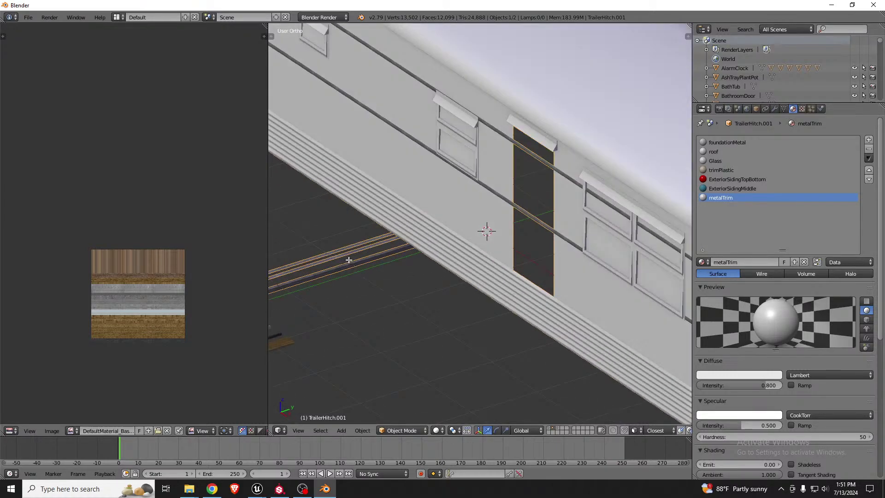
Duplicate the L-shaped metal trim strip in the TrailerHitch.001 mesh and place the copy in the open space beside the other strips
key("Tab")
scroll(349, 260, "up", 5)
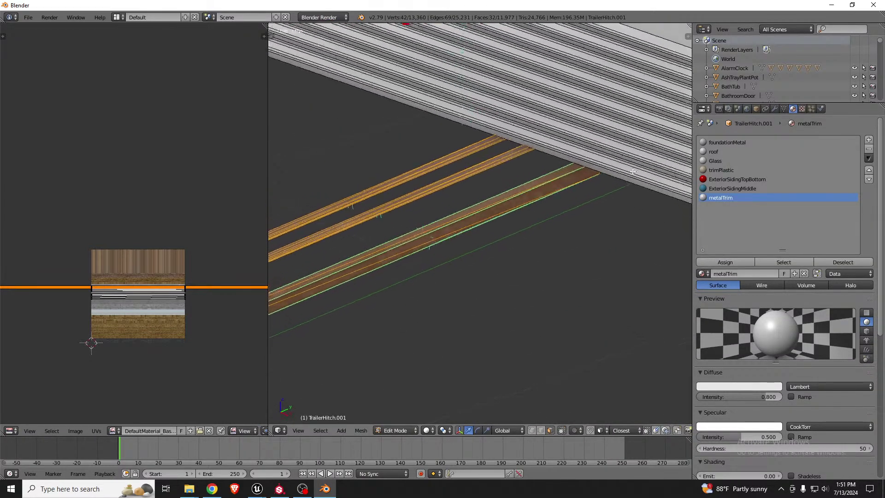
middle_click_drag(632, 172, 507, 203)
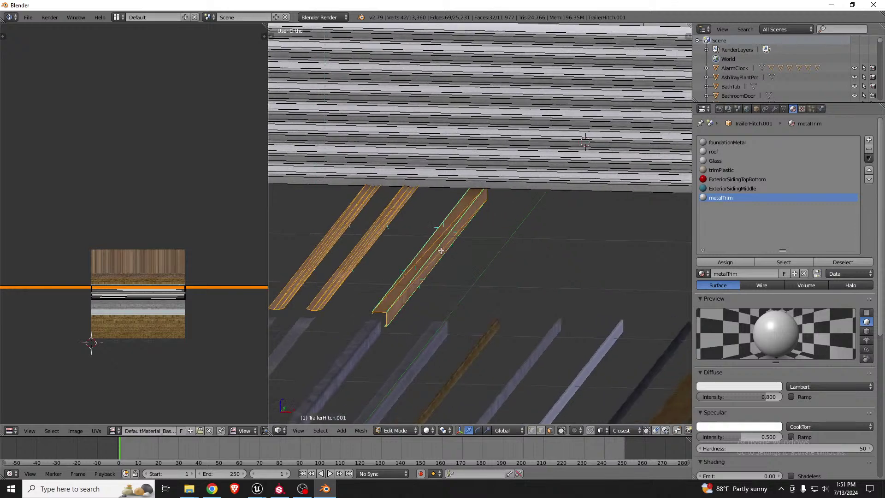
middle_click_drag(442, 251, 481, 279)
scroll(476, 278, "up", 3)
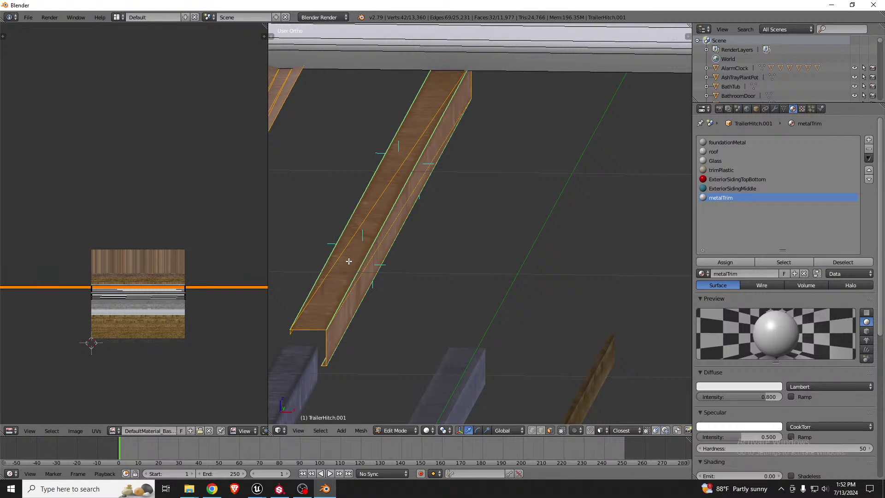
key("a")
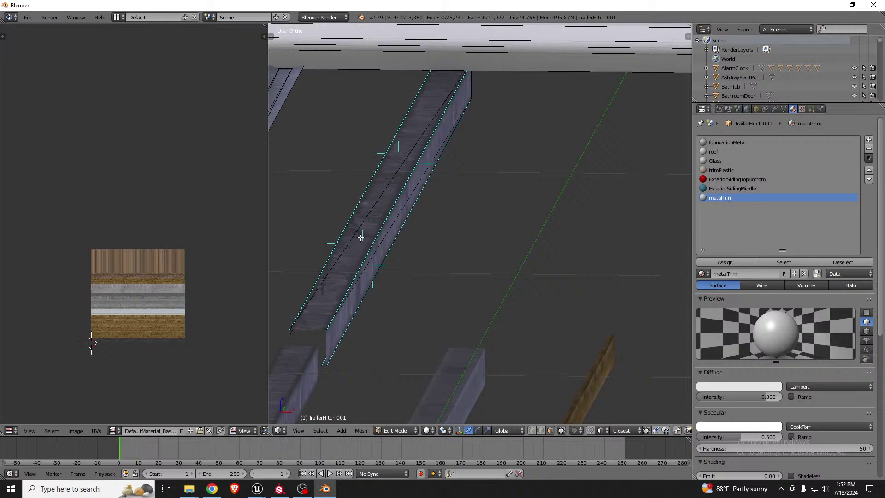
key("l")
scroll(361, 238, "down", 5)
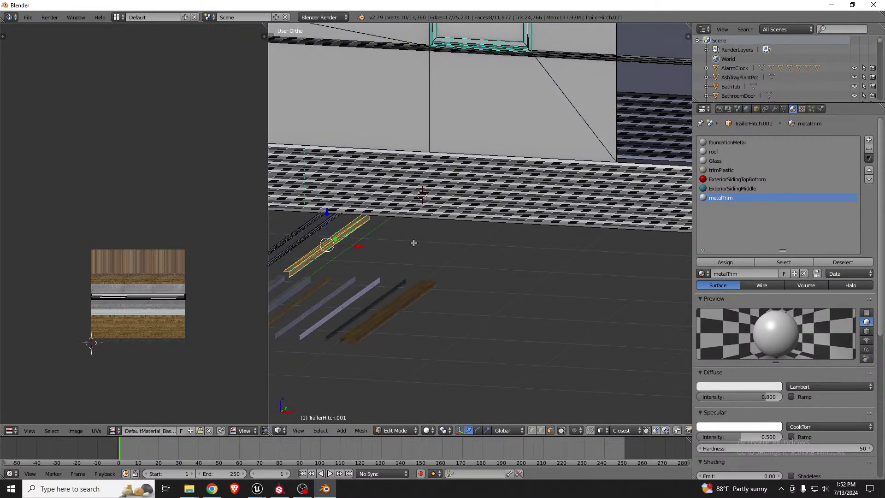
key("shift+d")
left_click(593, 272)
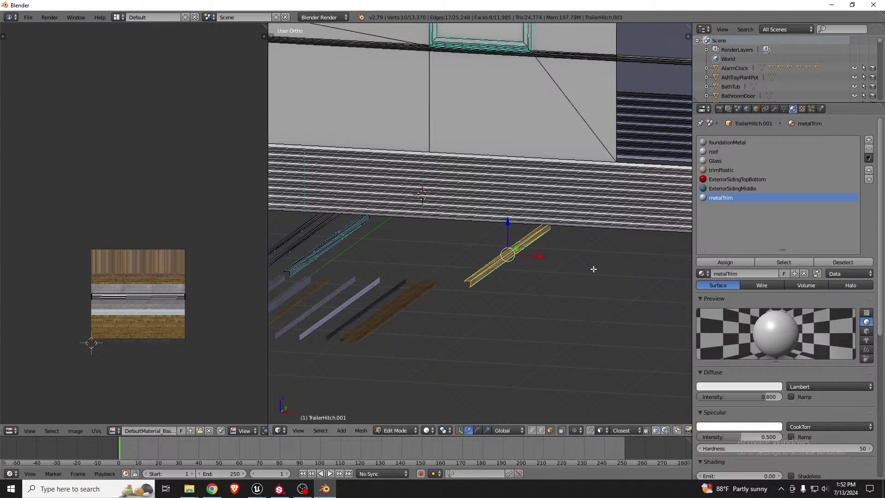
Rotate the duplicated trim strip 90 degrees about the X axis so it stands upright
type("r")
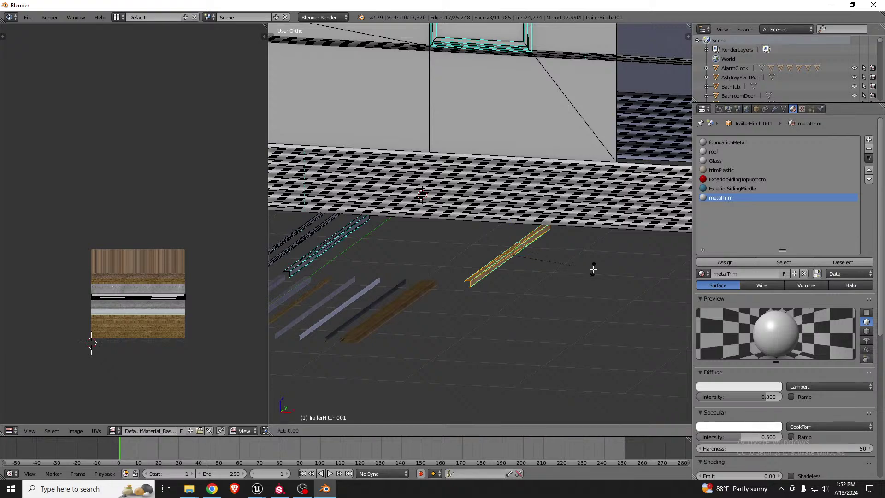
type("x90")
key("Return")
Move the upright trim strip against the vertical edge of the trailer's door opening
middle_click_drag(590, 267, 551, 216)
left_click_drag(548, 228, 592, 206)
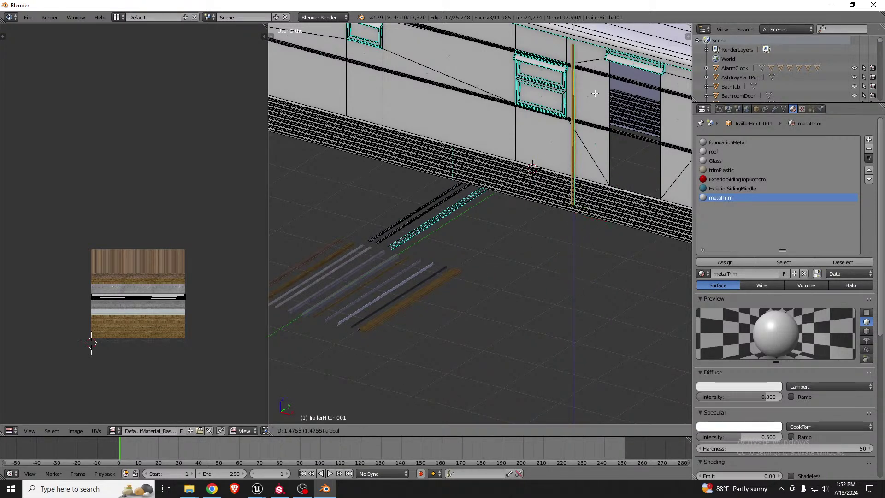
scroll(599, 92, "up", 3)
left_click_drag(584, 171, 649, 178)
middle_click_drag(648, 178, 662, 172)
scroll(599, 174, "up", 5)
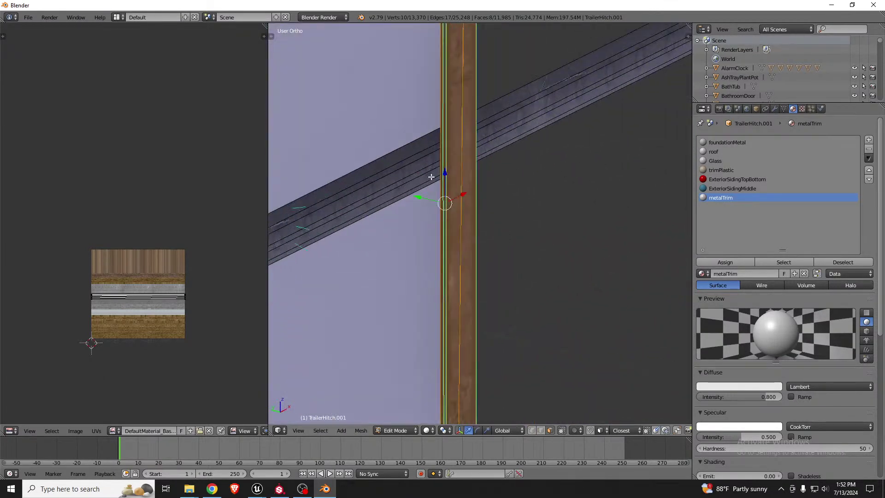
middle_click_drag(461, 199, 416, 198)
left_click_drag(398, 185, 500, 241)
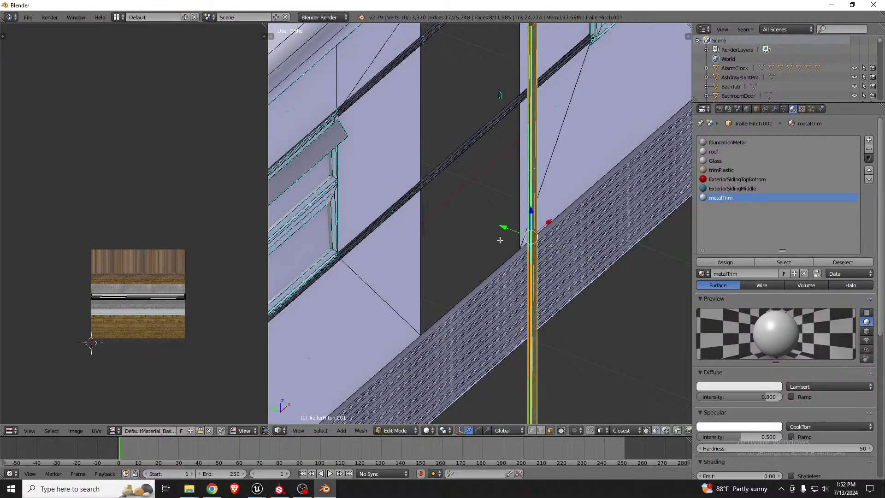
Convert the upright strip's triangles to quads and delete its two narrow lip faces, keeping the two wide faces
key("alt+j")
middle_click_drag(524, 109, 533, 119)
scroll(529, 45, "up", 12)
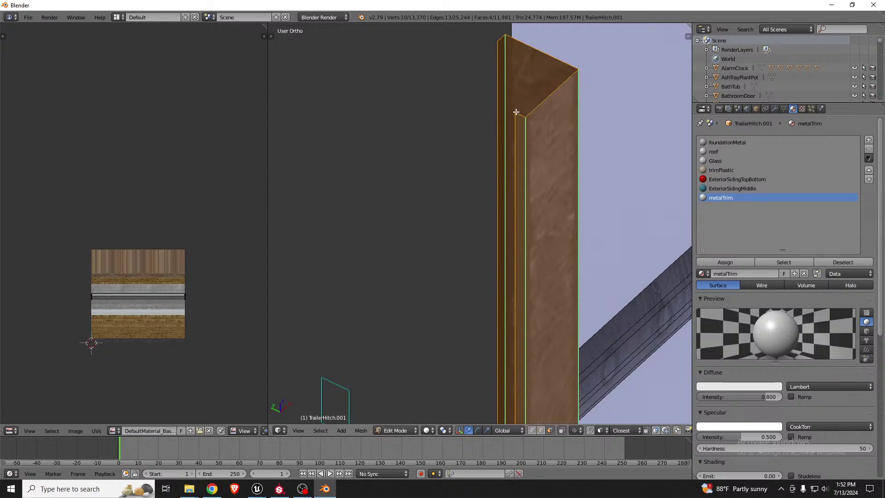
key("ctrl+Tab")
left_click(513, 122)
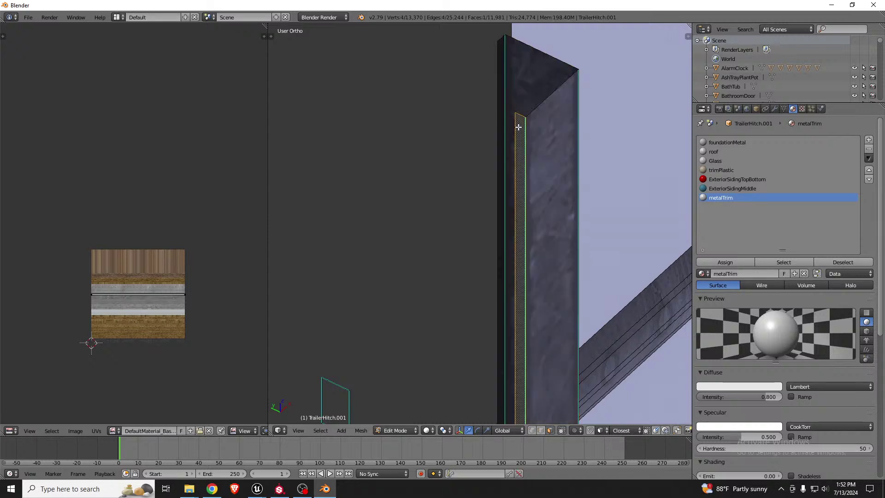
key("x")
left_click(493, 59)
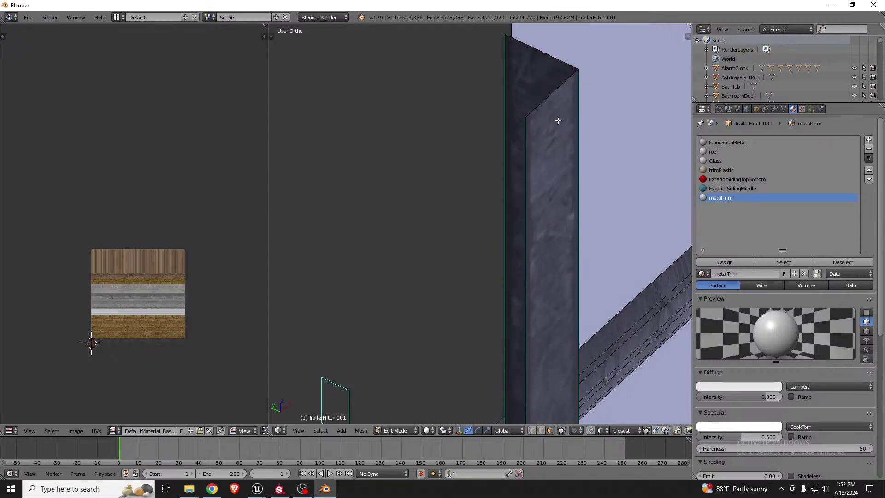
right_click(549, 110)
right_click(536, 77, "shift")
Try to delete the small stray rectangle floating in the door opening by selecting its edge loop
scroll(542, 85, "down", 5)
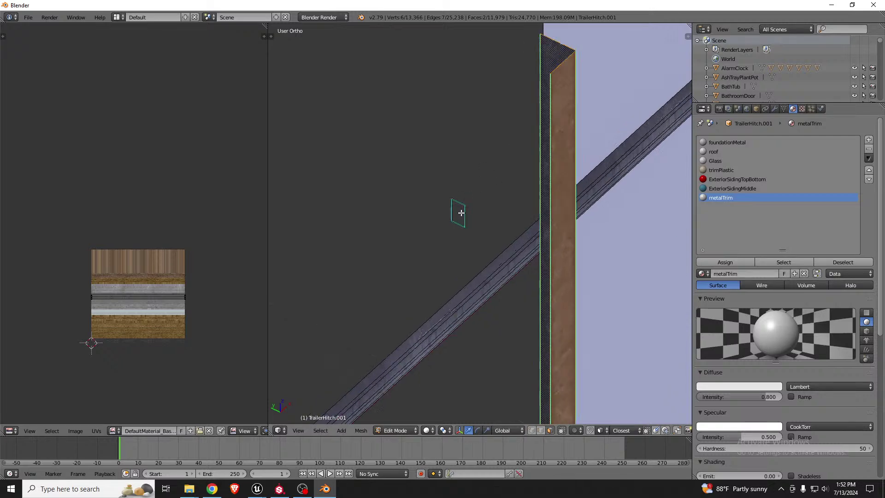
scroll(463, 210, "up", 8)
scroll(456, 208, "down", 9)
scroll(454, 207, "down", 5)
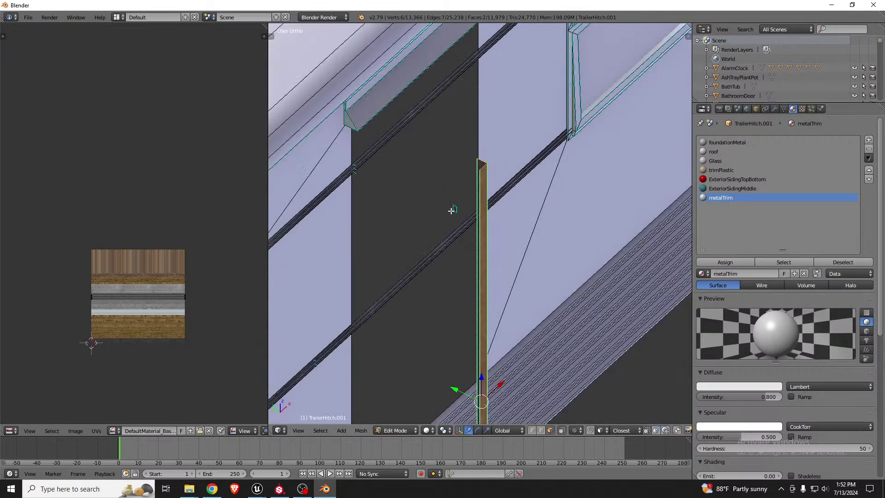
key("ctrl+Tab")
left_click(448, 213)
scroll(454, 209, "up", 3)
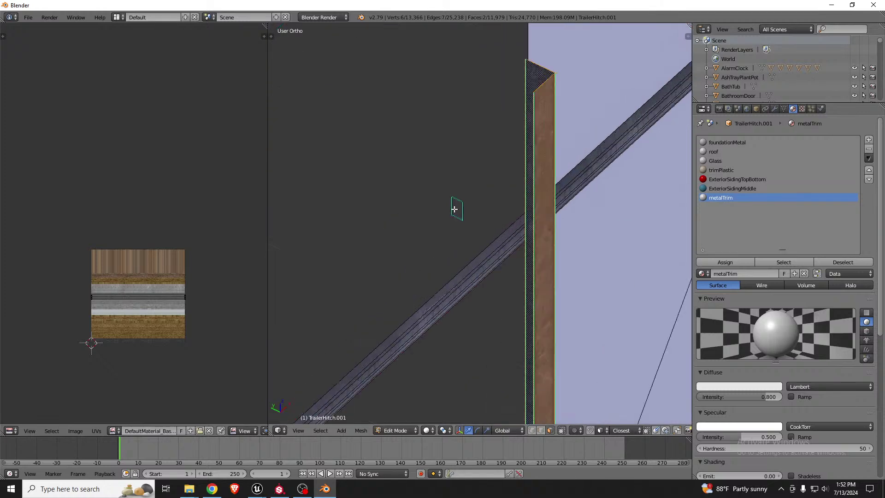
key("ctrl+Tab")
left_click(455, 191)
right_click(465, 202)
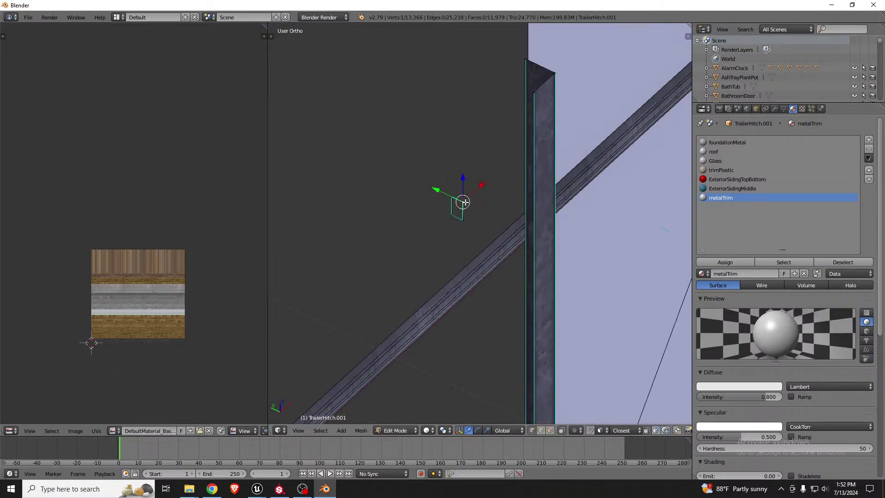
right_click(465, 202, "alt")
scroll(466, 202, "down", 1)
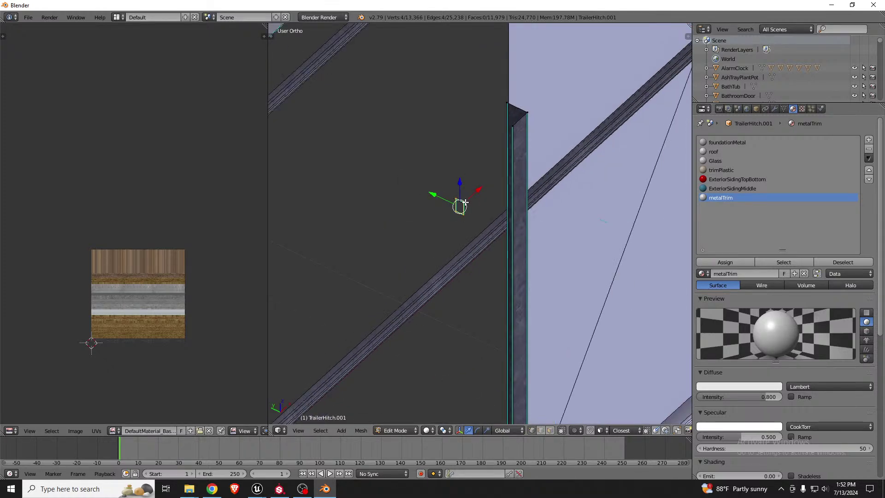
key("x")
left_click(465, 201)
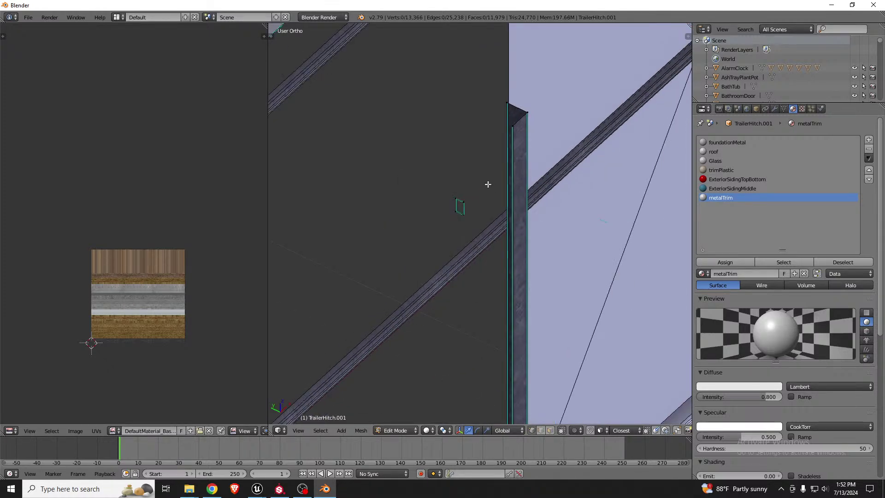
Delete all linked vertices of the small stray rectangle in the door opening, working in wireframe display
right_click(463, 203)
key("z")
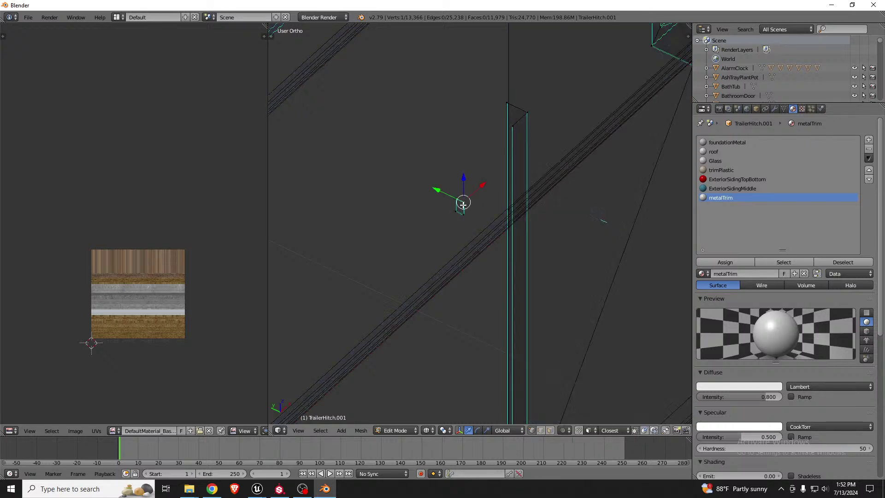
key("ctrl+l")
key("x")
left_click(460, 203)
scroll(489, 185, "down", 4)
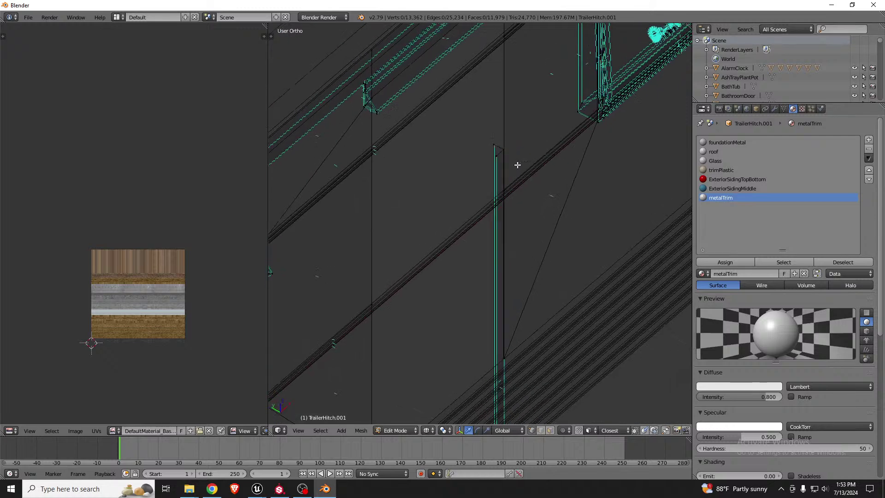
Duplicate the upright L-shaped trim and place the copy beside it, keeping its height fixed
right_click(470, 176)
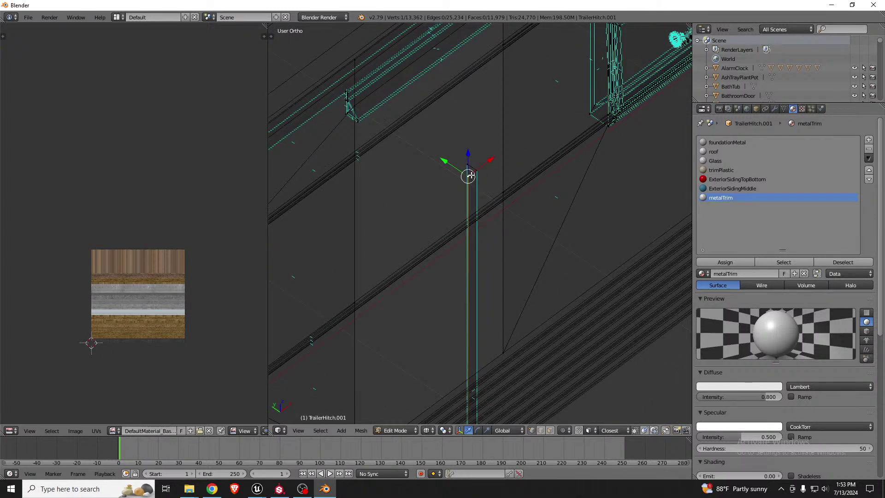
key("ctrl+l")
key("shift+d")
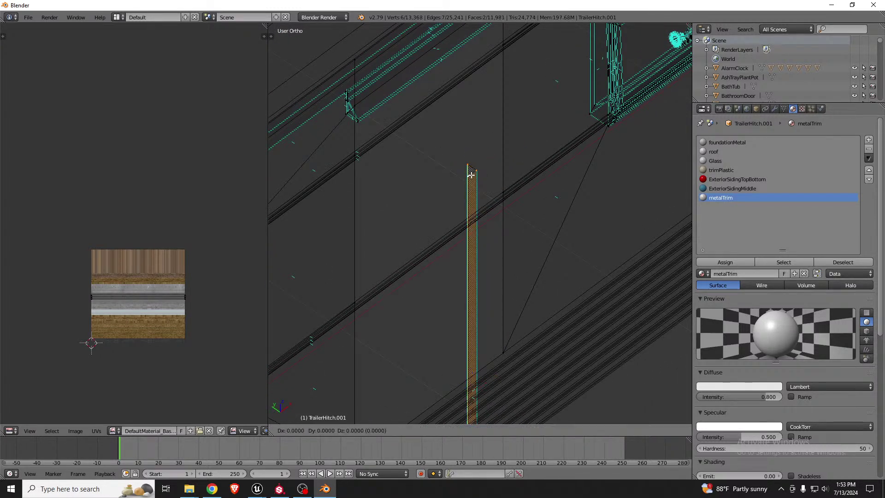
key("shift+z")
left_click(462, 175)
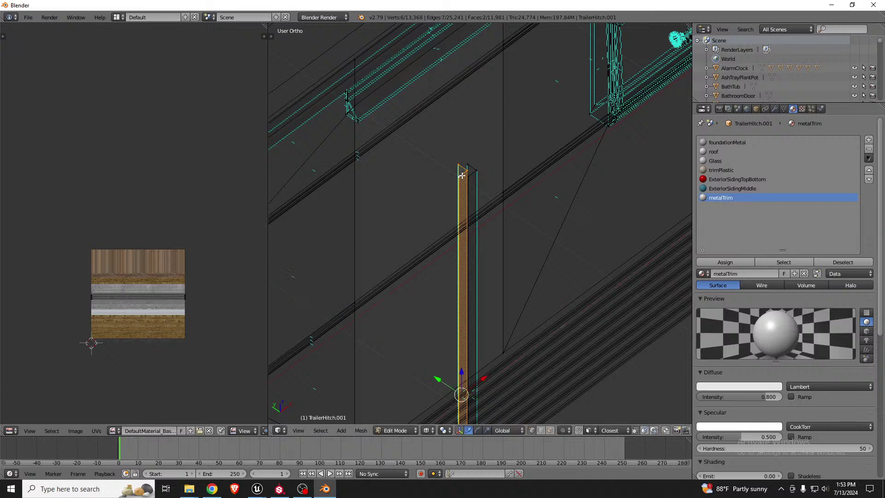
Rotate the copied L-shaped trim about the Z axis by 90 degrees twice so it faces the original
type("r")
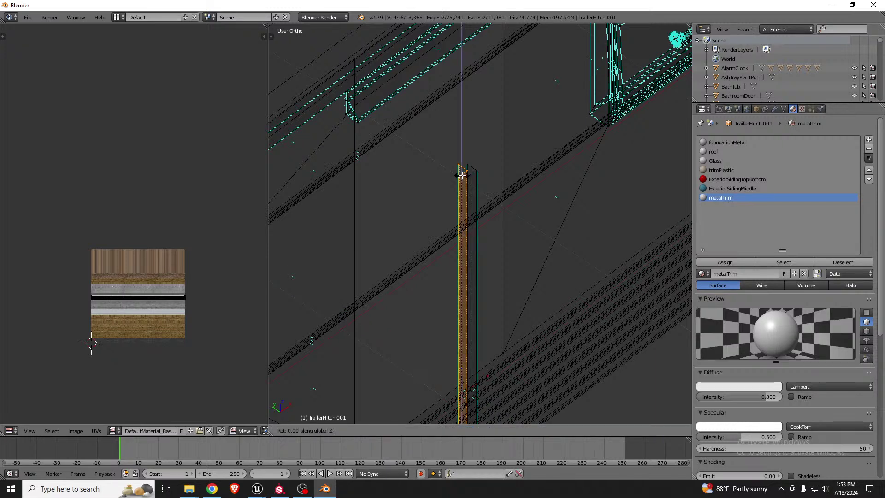
type("z90")
key("Return")
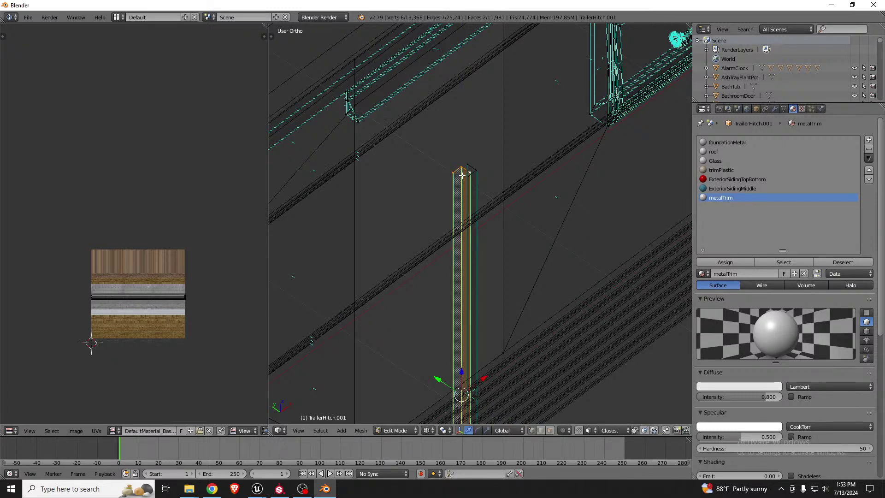
type("rz90")
key("Return")
scroll(468, 167, "up", 2)
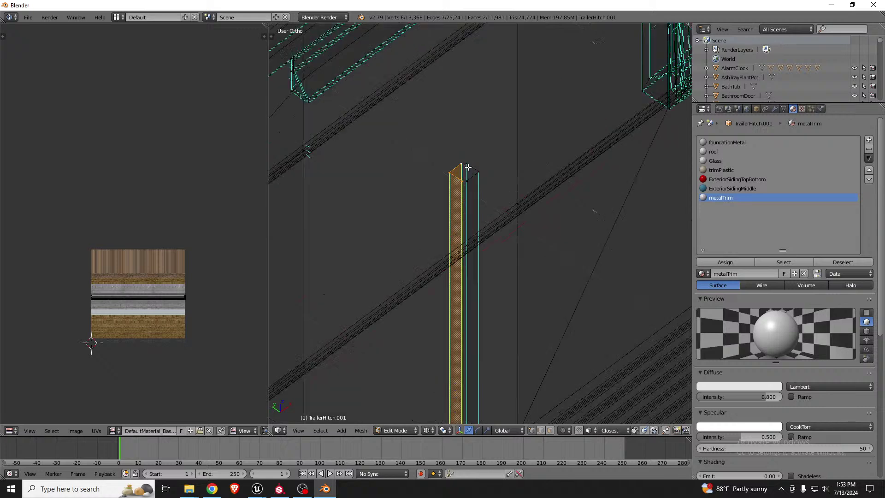
Set the snap element to Vertex and move the copy so its top corner snaps to the original trim's corner
scroll(468, 167, "up", 2)
scroll(469, 164, "down", 1)
scroll(468, 162, "up", 4)
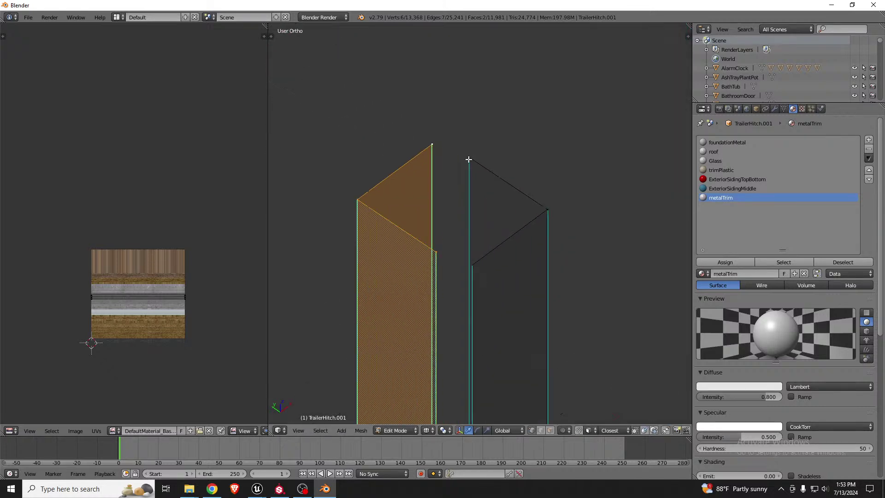
scroll(468, 159, "down", 1)
scroll(468, 159, "up", 1)
key("ctrl+shift+Tab")
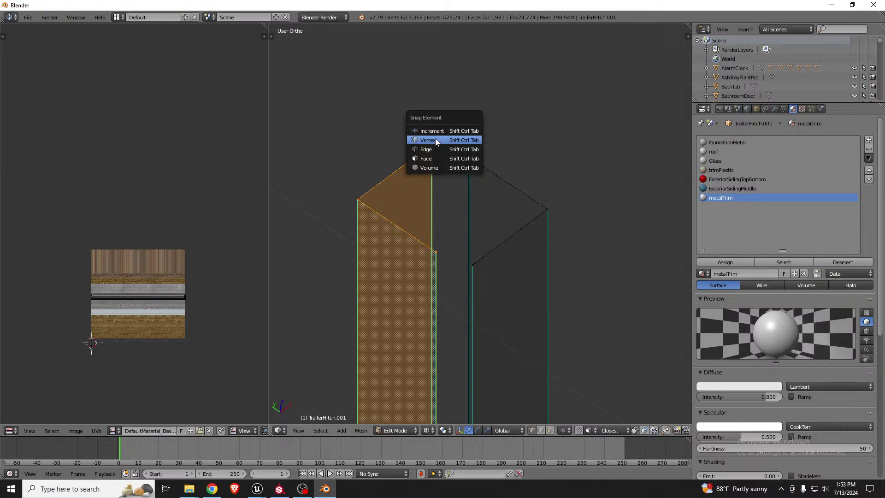
left_click(448, 143)
key("g")
left_click(467, 158)
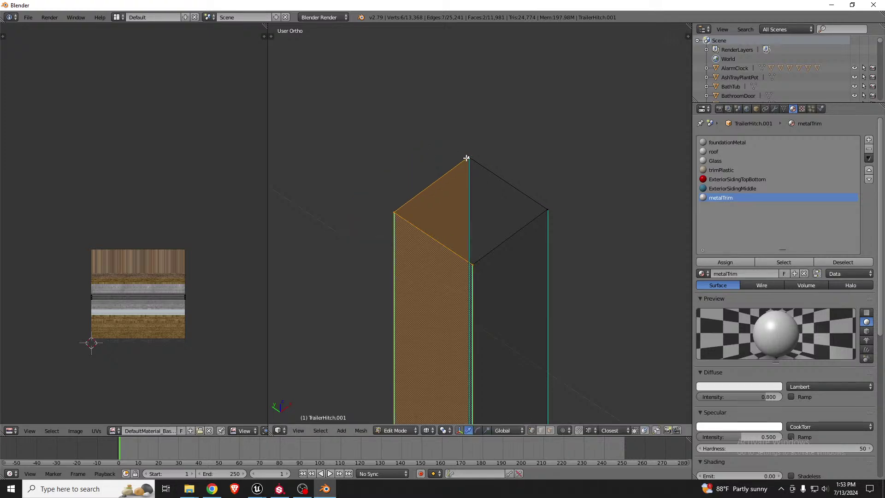
Select both trim halves, remove their doubled vertices, and check the joined square post's corner in solid shading
scroll(471, 148, "down", 8)
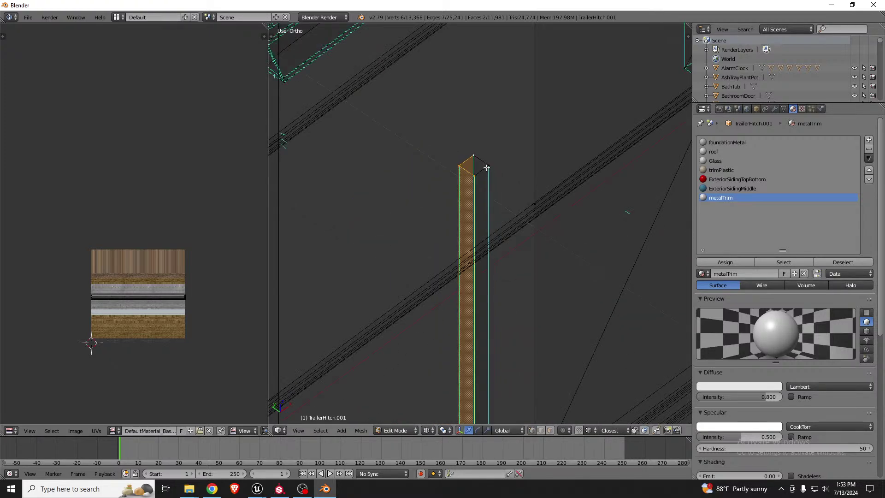
key("l")
key("w")
left_click(462, 165)
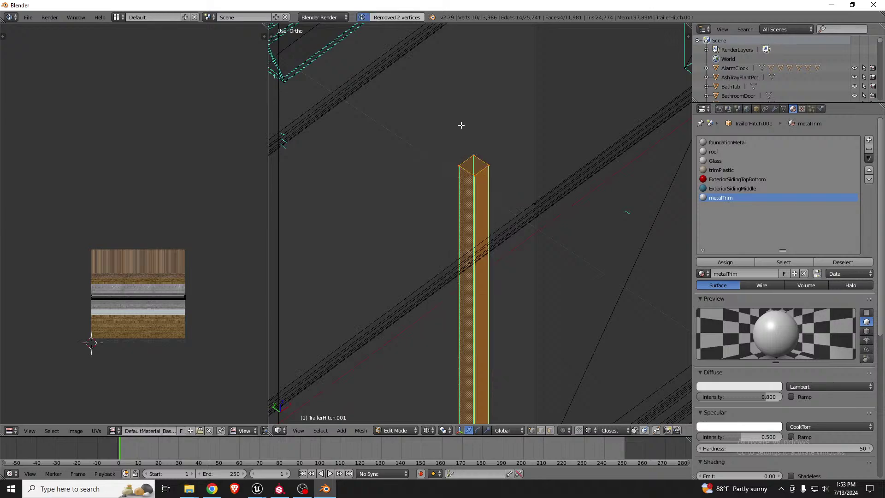
scroll(462, 125, "down", 6)
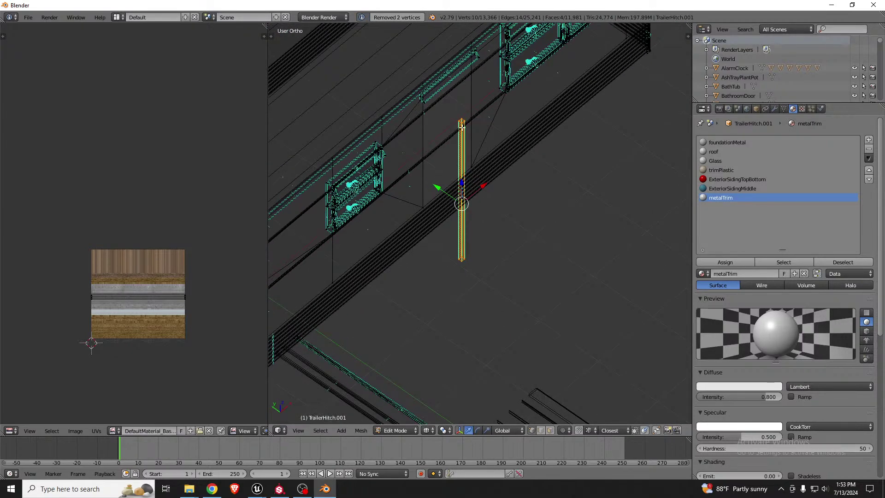
scroll(462, 127, "up", 8)
key("z")
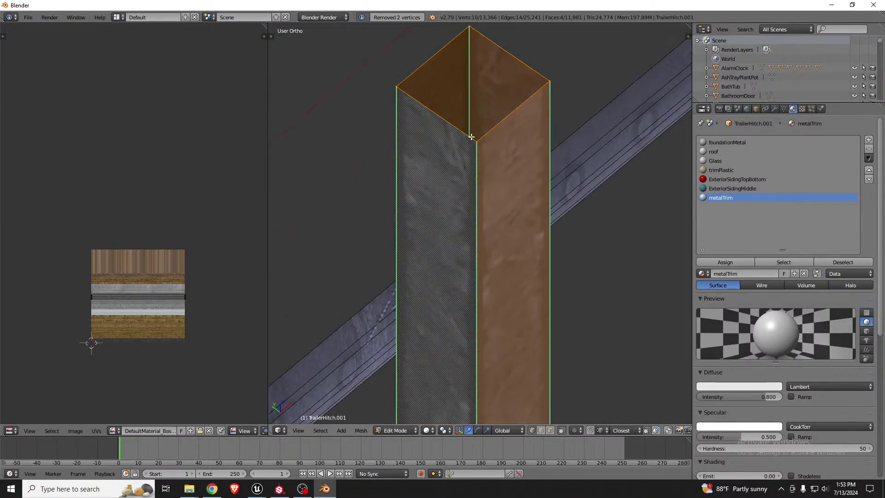
scroll(471, 136, "up", 5)
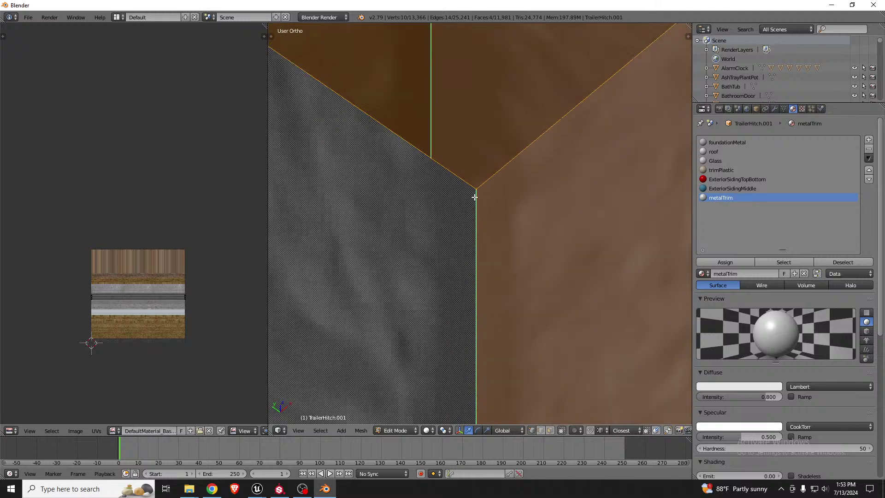
Inspect the top and bottom corners of the square post for misaligned or unmerged vertices
scroll(475, 198, "down", 4)
scroll(479, 200, "down", 5)
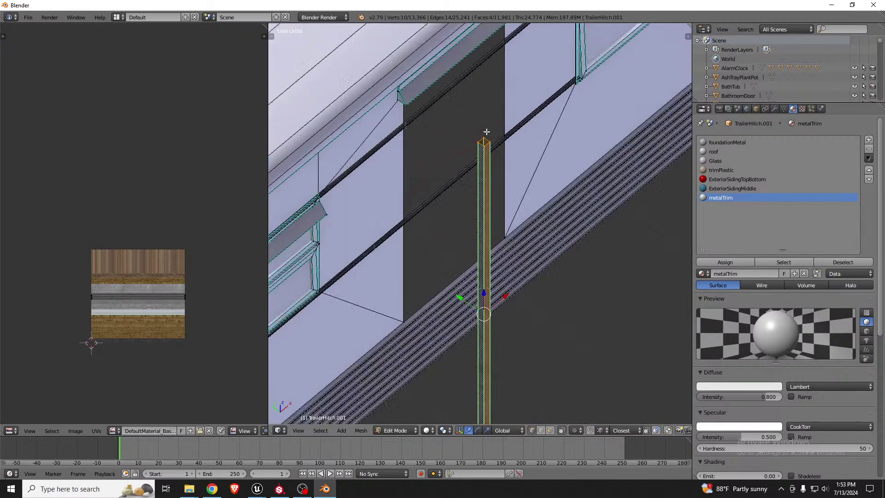
scroll(482, 316, "up", 5)
scroll(482, 317, "up", 10)
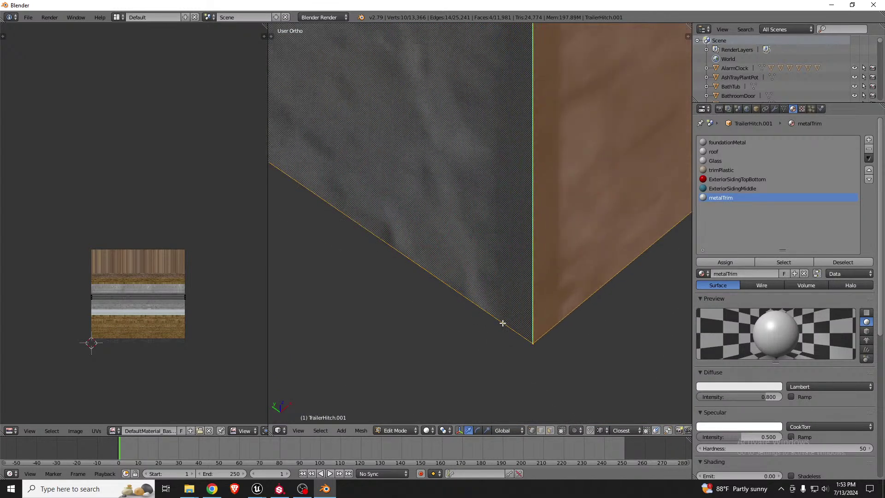
right_click(505, 302)
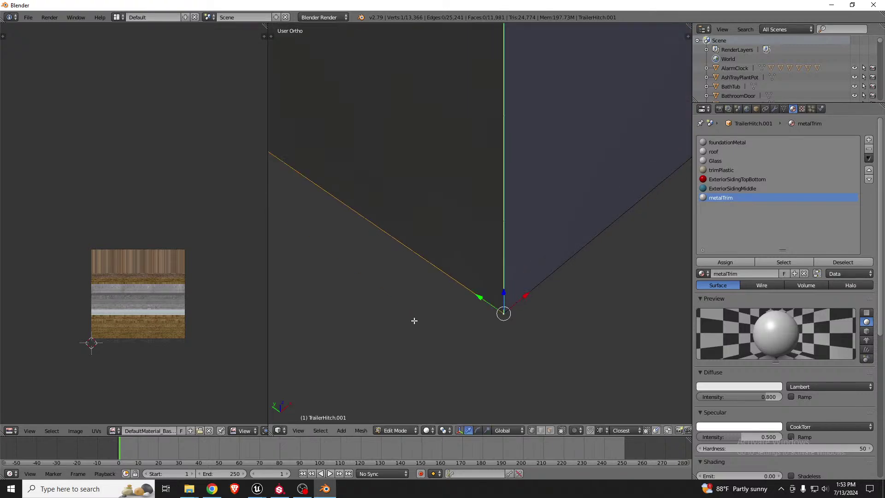
scroll(415, 320, "down", 4)
scroll(438, 345, "down", 8)
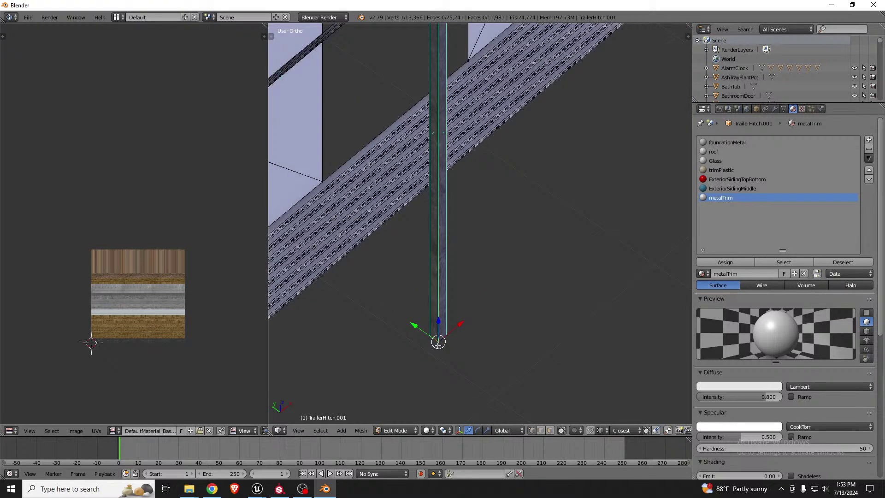
In wireframe top view, align the vertices at the post's upper-right corner by scaling them to 0 with Z excluded
key("KP_7")
key("z")
scroll(448, 348, "up", 15)
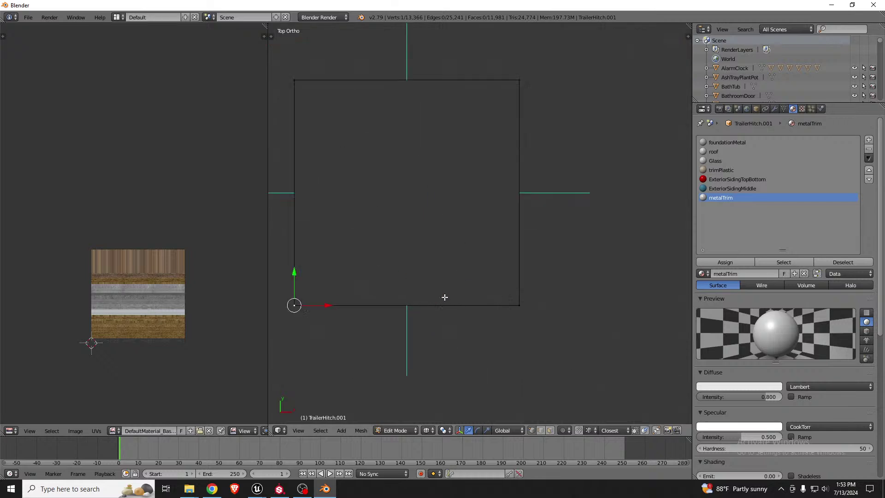
key("a")
scroll(475, 182, "down", 3)
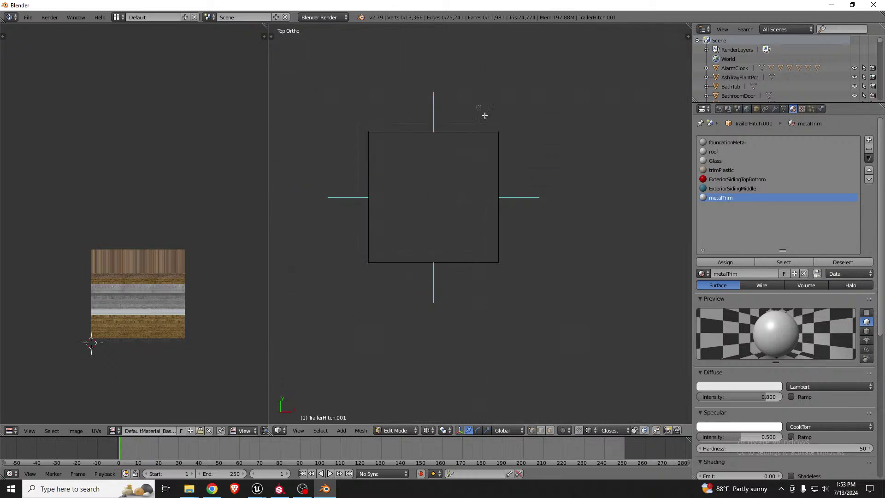
left_click_drag(484, 116, 522, 146)
key("s")
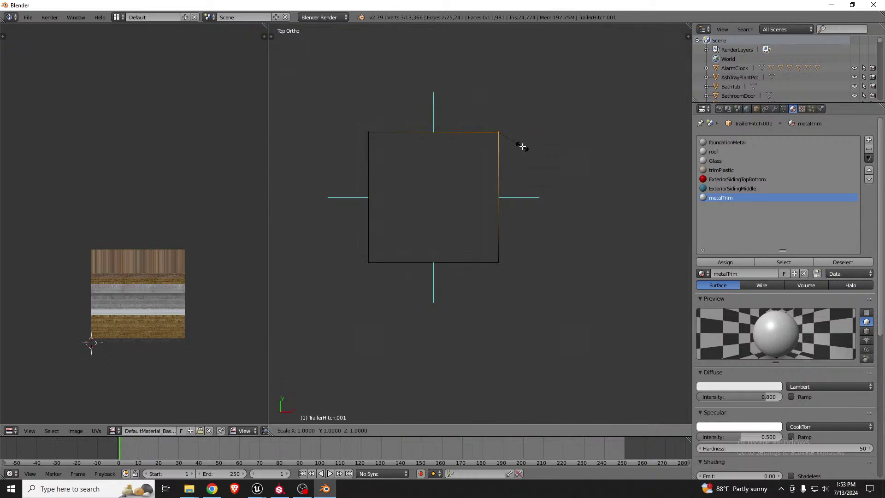
key("shift+z")
key("0")
key("Return")
key("a")
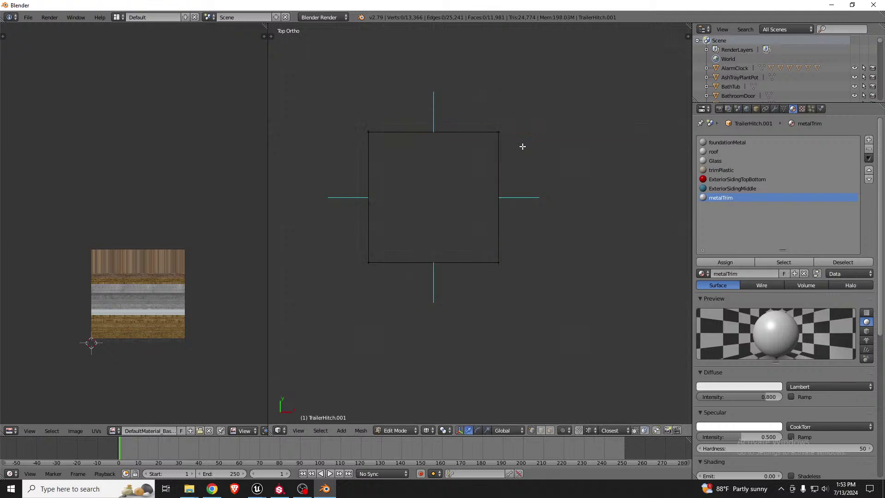
Align the vertices at the post's lower-right corner by scaling them to 0 with Z excluded
left_click_drag(483, 243, 519, 274)
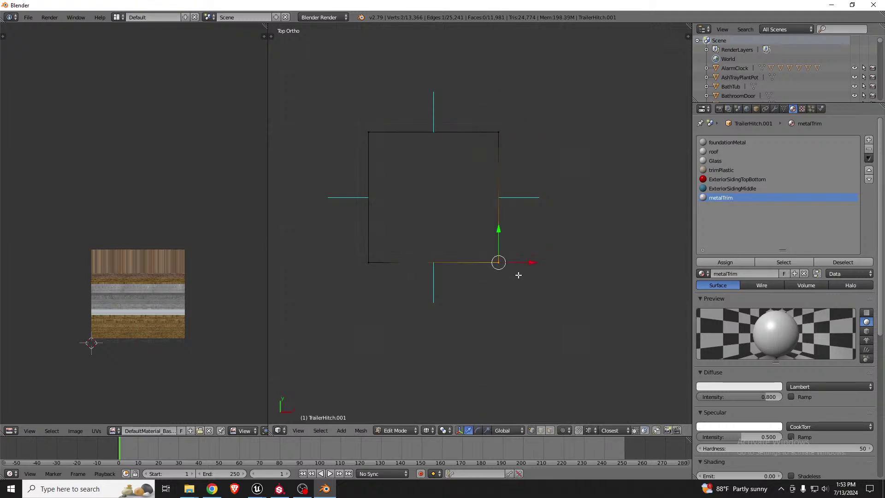
key("s")
key("shift+z")
key("0")
key("Return")
key("a")
Align the vertices at the post's lower-left corner by scaling them to 0 with Z excluded
left_click_drag(352, 258, 406, 292)
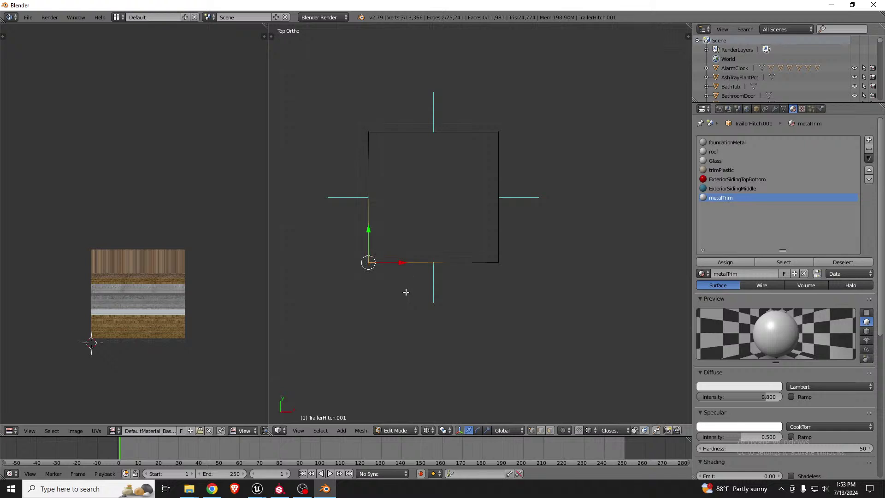
key("s")
key("shift+z")
key("0")
key("Return")
key("a")
Align the vertices at the post's upper-left corner by scaling them to 0 with Z excluded
key("b")
left_click_drag(349, 113, 385, 152)
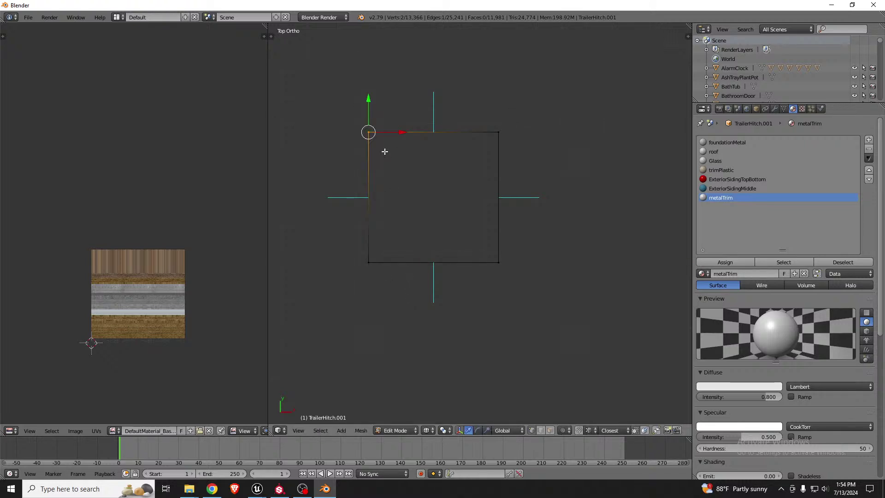
key("s")
key("shift+z")
key("0")
key("Return")
key("a")
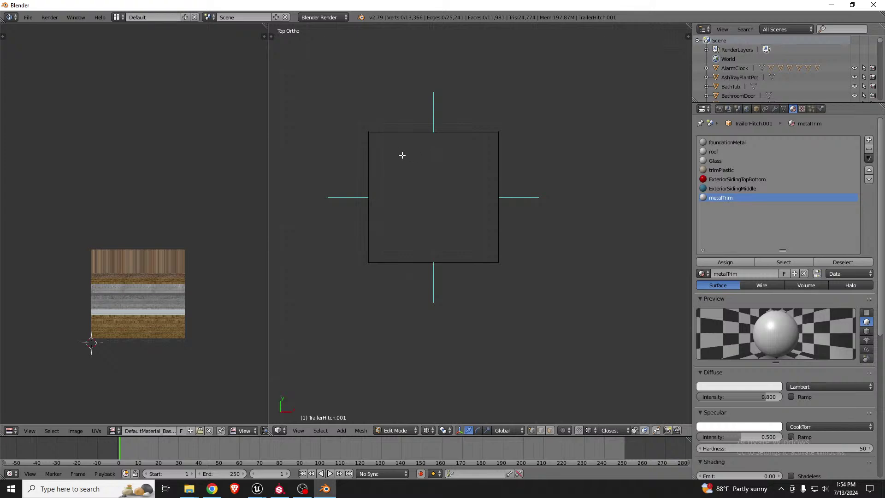
Select the whole square post, remove its doubled vertices, and check it in solid shading
key("b")
left_click_drag(351, 107, 517, 290)
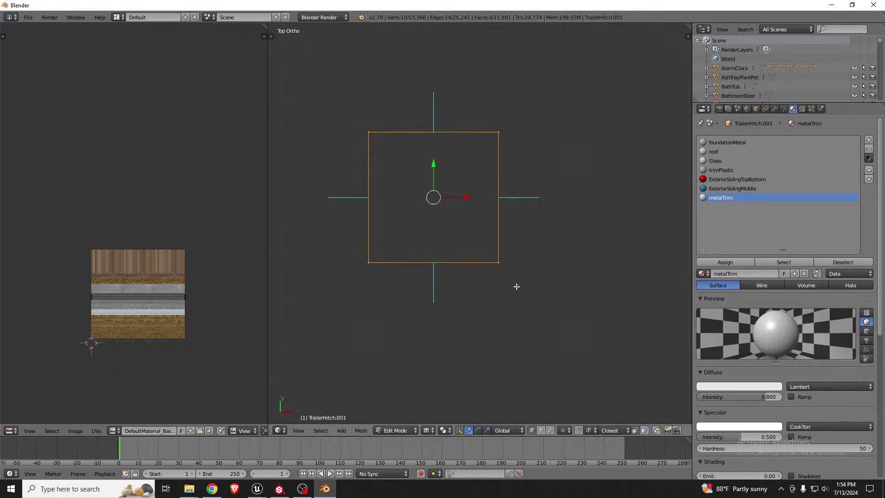
key("w")
left_click(508, 280)
key("s")
left_click(460, 240)
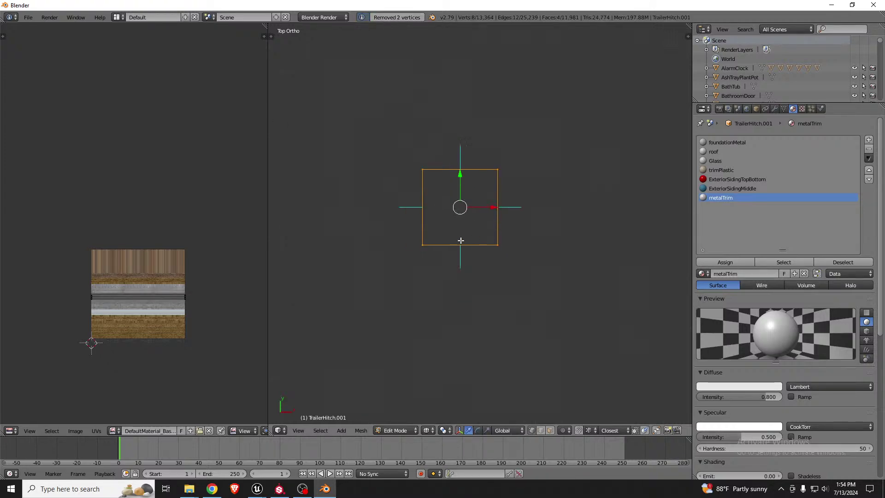
middle_click_drag(461, 240, 504, 206)
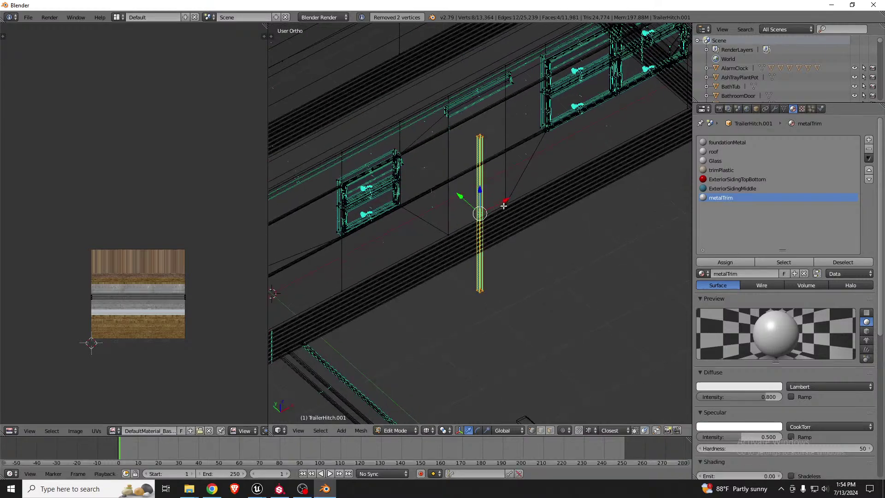
scroll(479, 152, "up", 6)
scroll(484, 115, "up", 4)
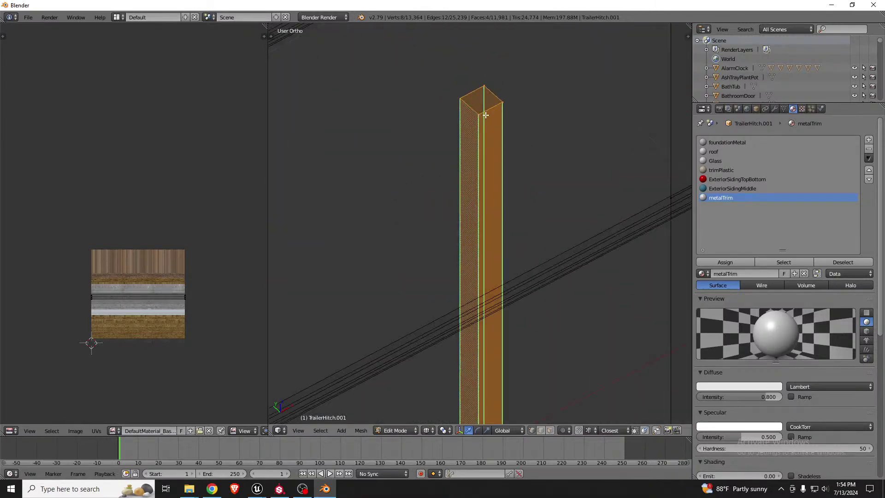
key("z")
scroll(485, 116, "down", 1)
scroll(486, 129, "down", 4)
scroll(484, 233, "down", 2)
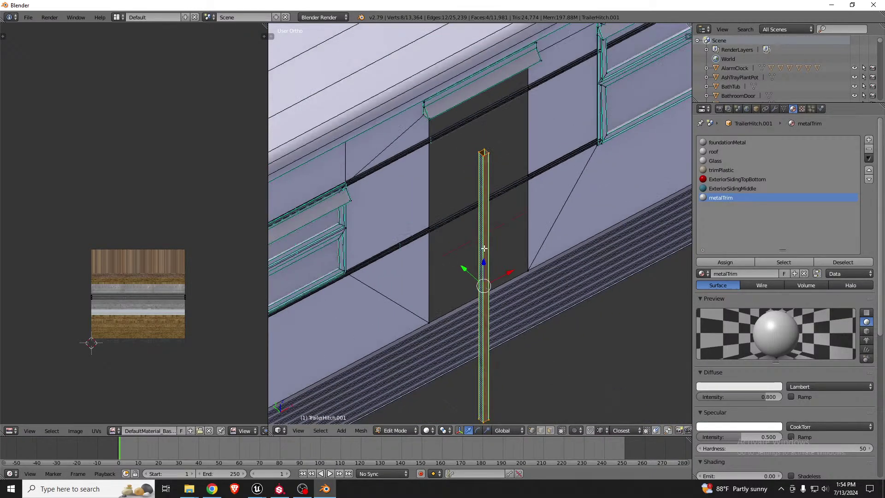
Move the square post horizontally in front of the door opening with its height locked
middle_click_drag(367, 226, 366, 203)
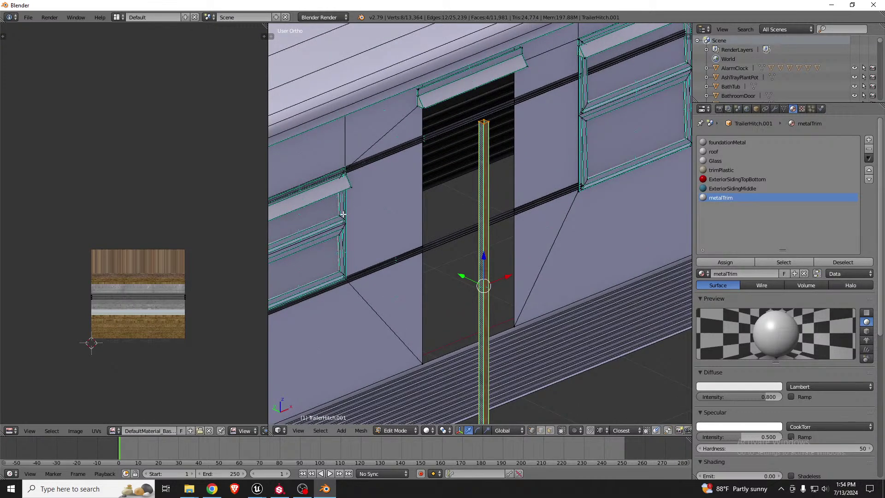
key("g")
key("shift+z")
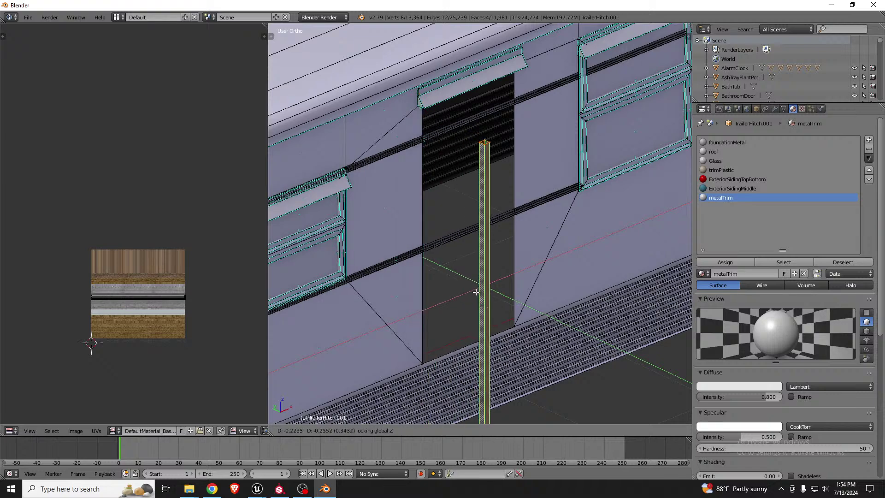
left_click(481, 295)
Cap the post's open top with a face from its edge loop and mark those edges sharp
middle_click_drag(541, 243, 547, 251)
scroll(547, 251, "down", 3)
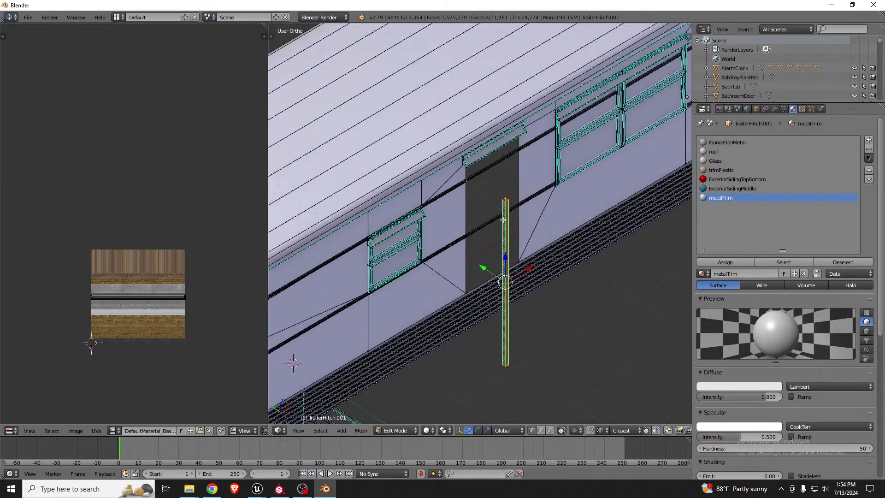
scroll(503, 220, "up", 8)
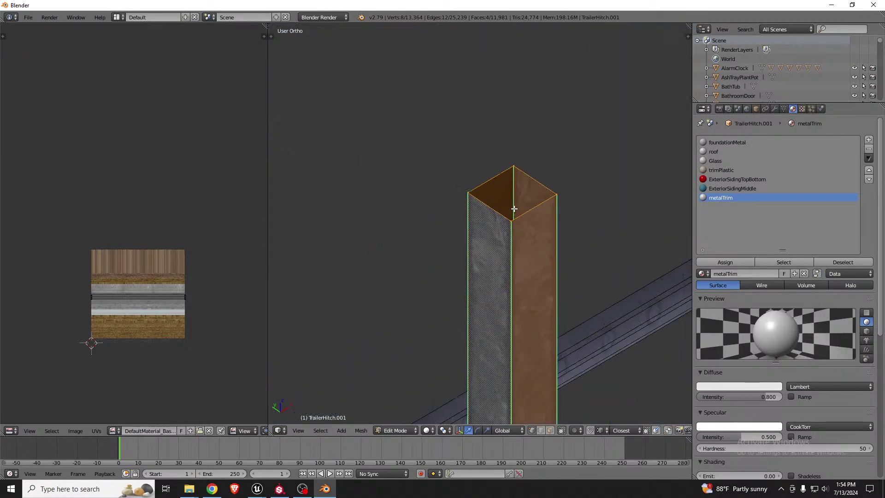
key("ctrl+Tab")
left_click(497, 216)
right_click(497, 209, "alt")
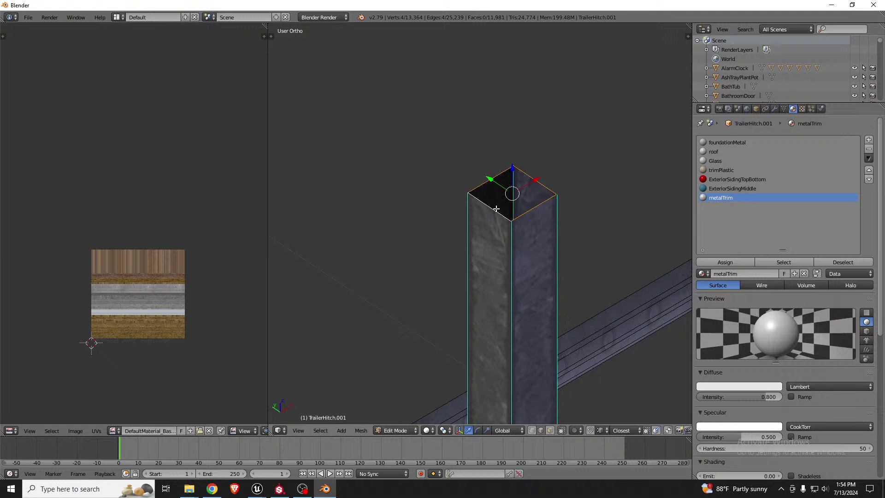
key("f")
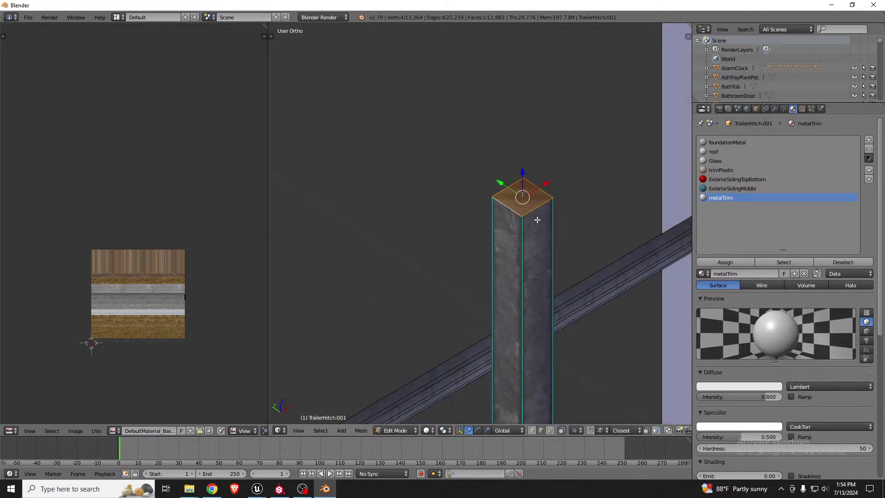
key("ctrl+e")
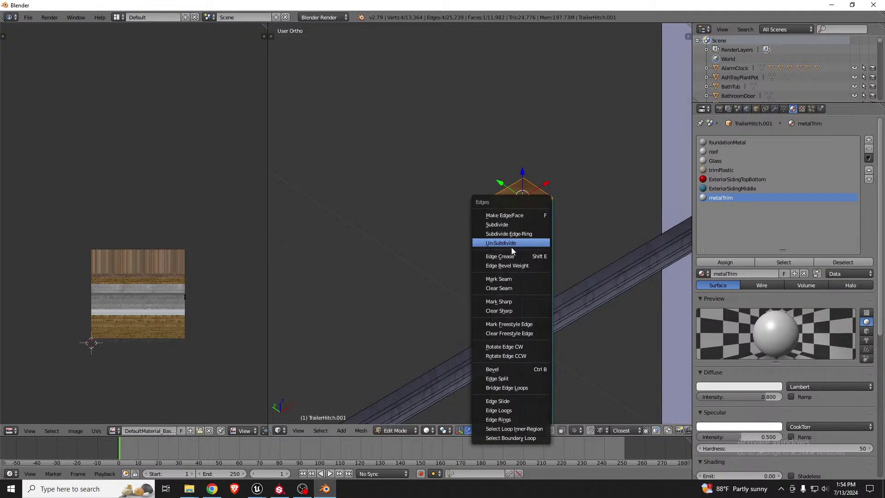
left_click(504, 300)
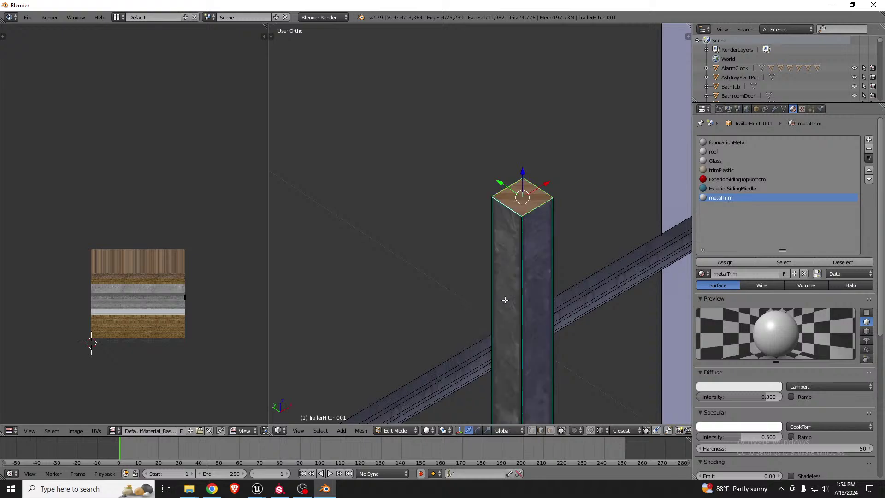
Fill the post's open bottom edge loop with a face and mark its edges sharp
scroll(517, 272, "up", 6)
scroll(517, 272, "down", 4)
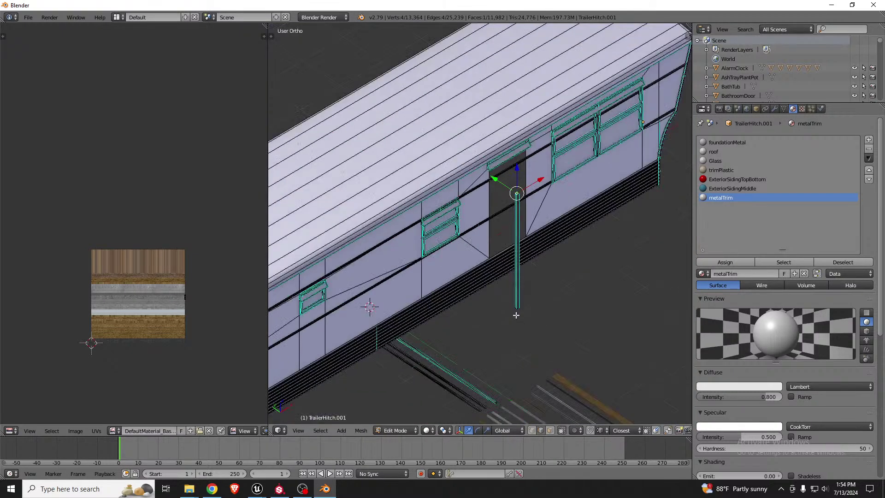
scroll(518, 308, "up", 8)
scroll(517, 300, "up", 2)
right_click(540, 256, "alt")
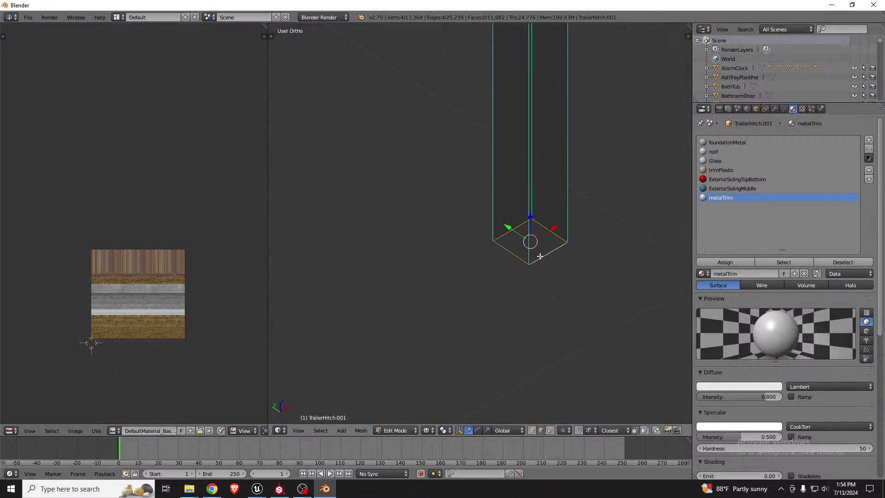
key("f")
key("ctrl+e")
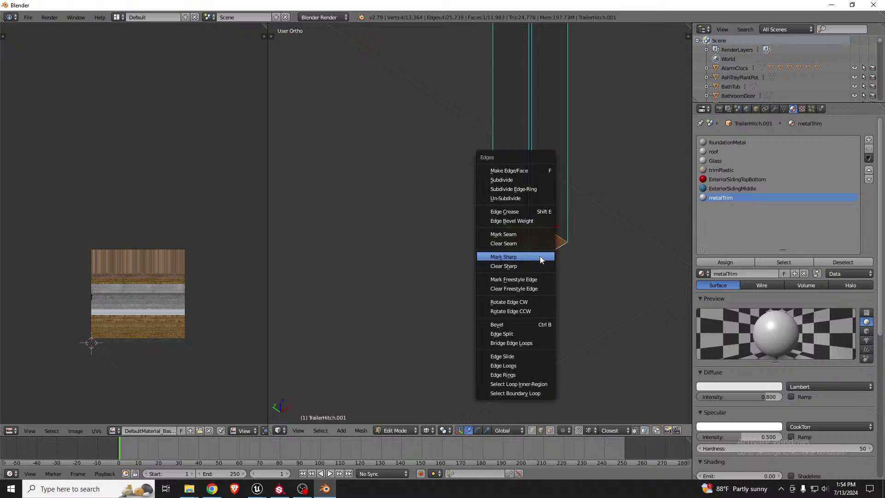
left_click(525, 257)
key("z")
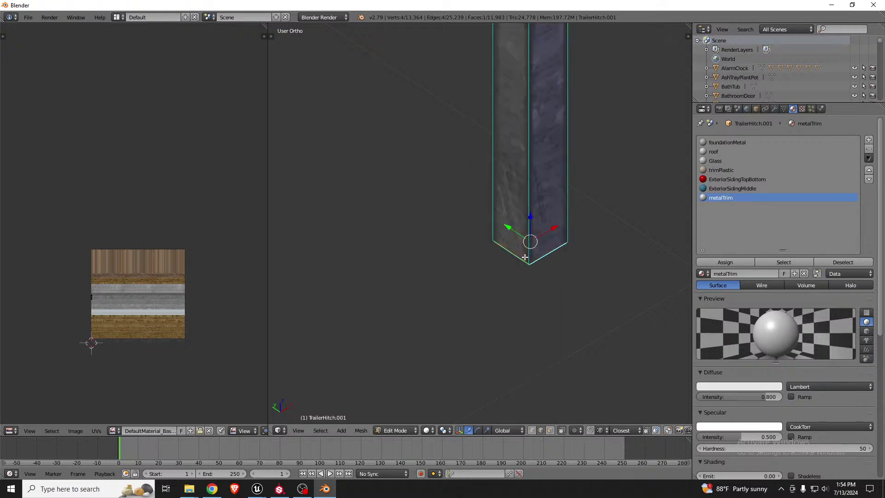
Switch to face selection and add one of the post's side faces to the selected bottom cap
scroll(525, 260, "down", 6)
key("ctrl+Tab")
left_click(513, 275)
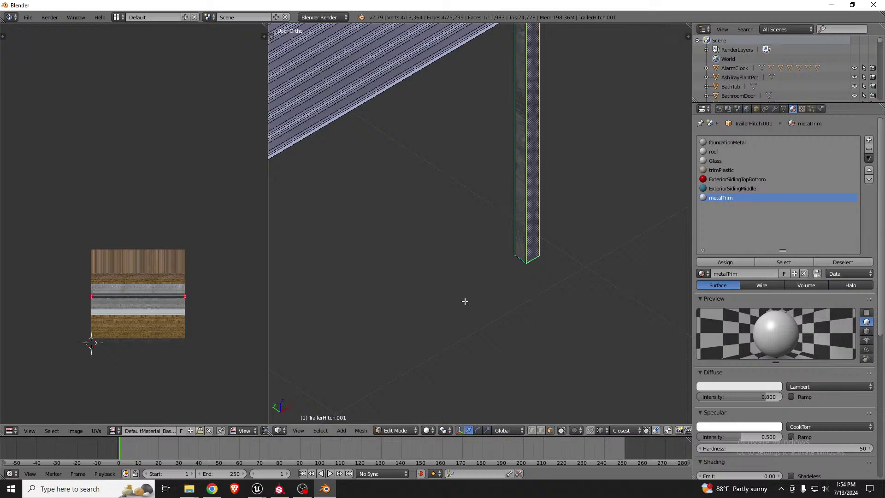
key("z")
scroll(535, 267, "up", 3)
right_click(517, 250, "shift")
scroll(507, 304, "down", 7)
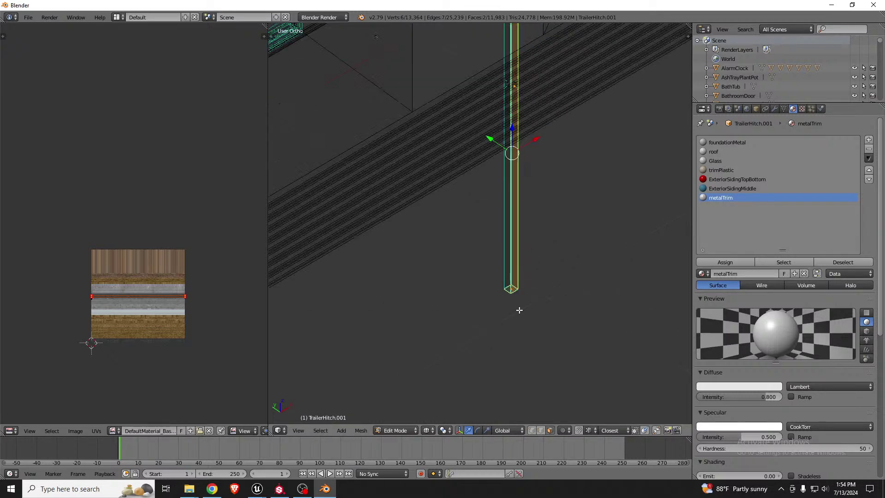
Start the Screencast Keys display
key("n")
left_click(640, 409)
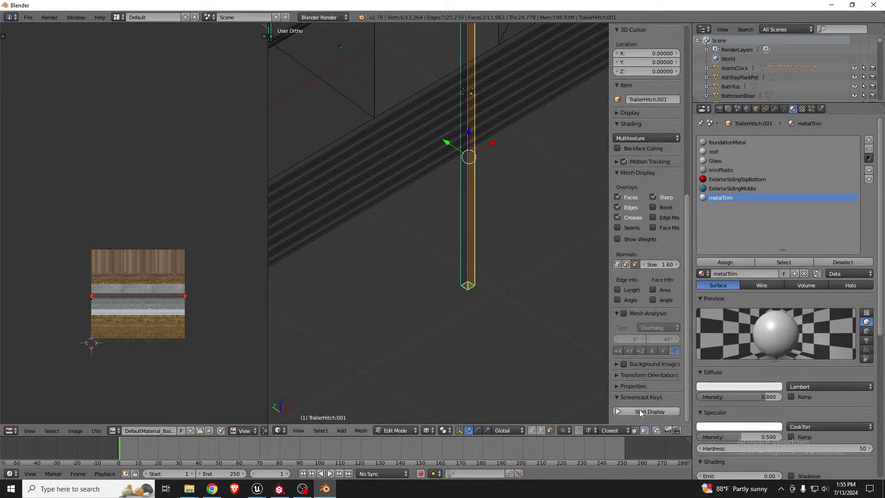
key("n")
Add the post's top cap to the selected faces and unwrap them, viewing the result in solid shading outside Edit Mode
scroll(537, 357, "down", 3)
scroll(537, 357, "down", 2)
scroll(523, 241, "up", 5)
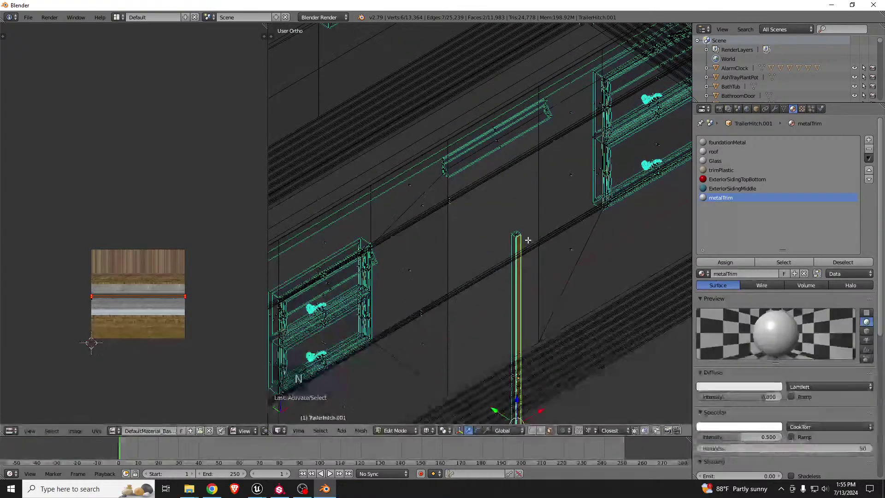
right_click(493, 223, "shift")
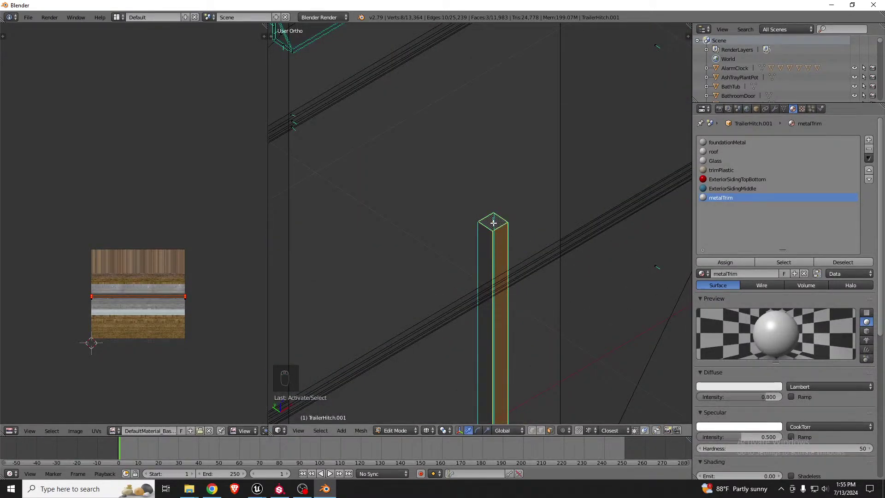
scroll(138, 291, "up", 4)
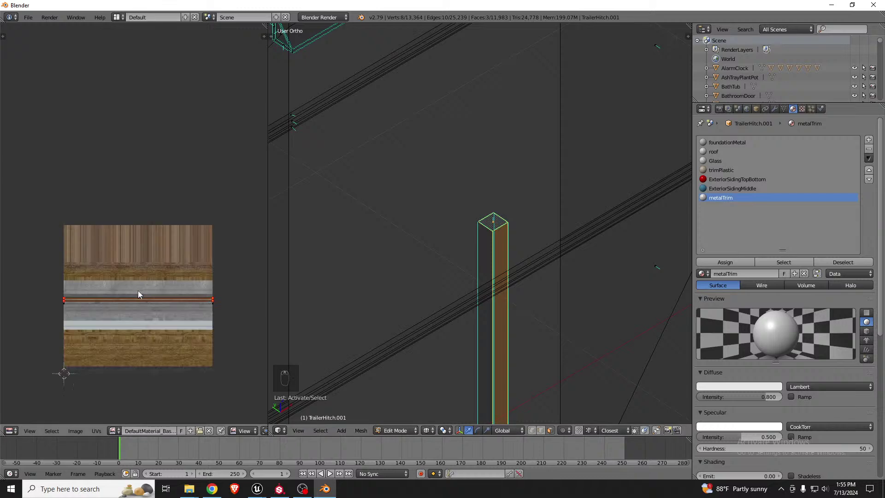
scroll(149, 293, "down", 2)
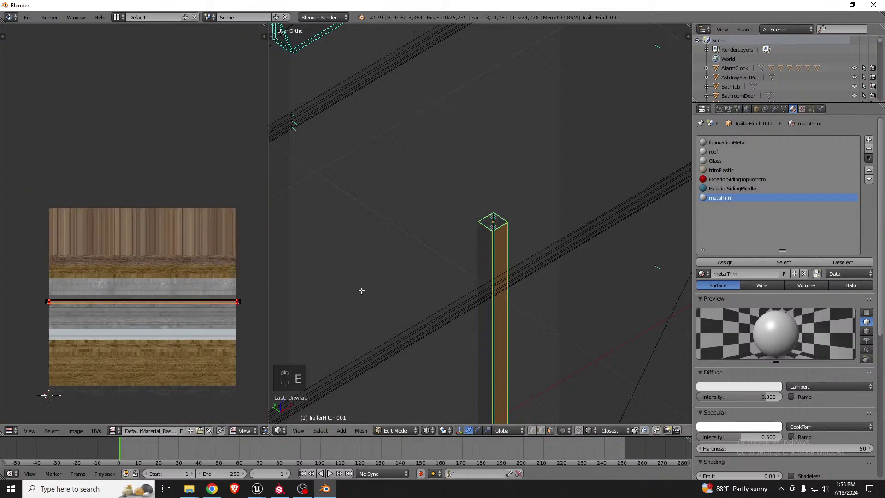
key("z")
scroll(500, 225, "down", 2)
key("Tab")
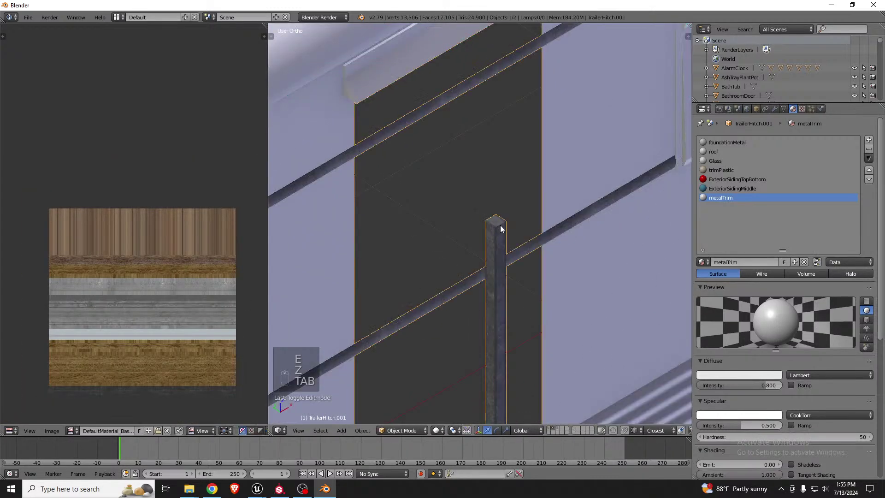
Select the entire linked post in Edit Mode and move it out in front of the doorway
key("Tab")
key("l")
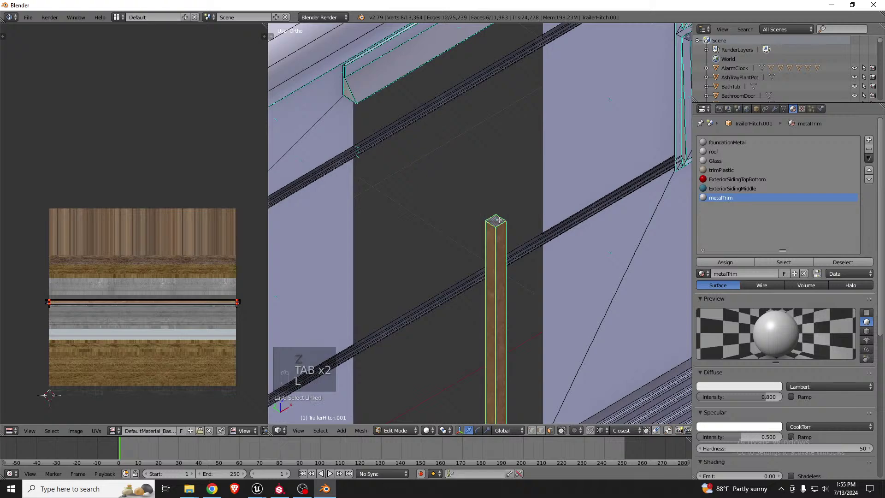
scroll(510, 195, "down", 2)
left_click_drag(506, 293, 466, 218)
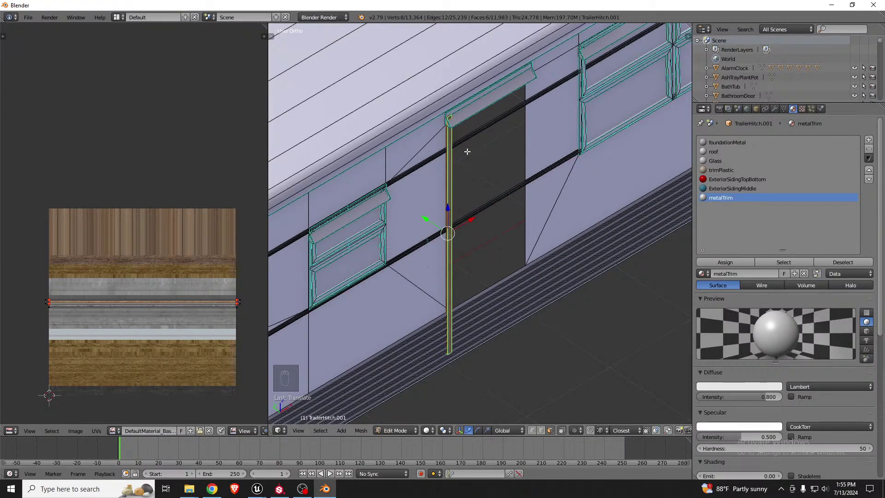
middle_click_drag(467, 151, 510, 175)
middle_click_drag(421, 227, 553, 227)
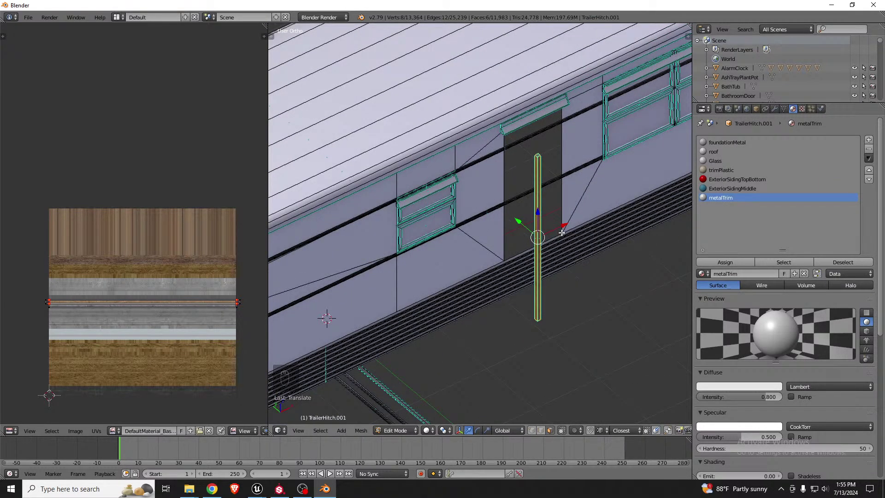
Duplicate the post about 0.58 along X and shift the copy about 0.3 further, toward the doorway's opposite side
key("shift+d")
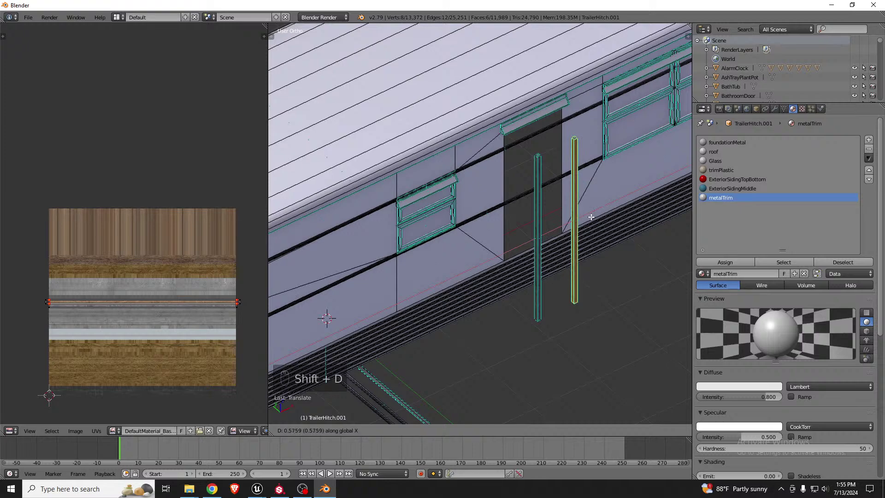
left_click(592, 216)
middle_click_drag(592, 216, 574, 225)
key("g")
key("x")
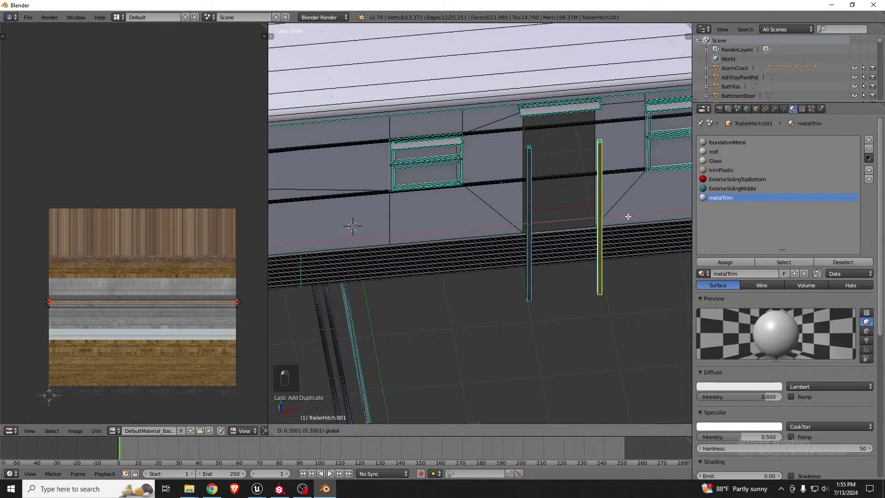
left_click(628, 216)
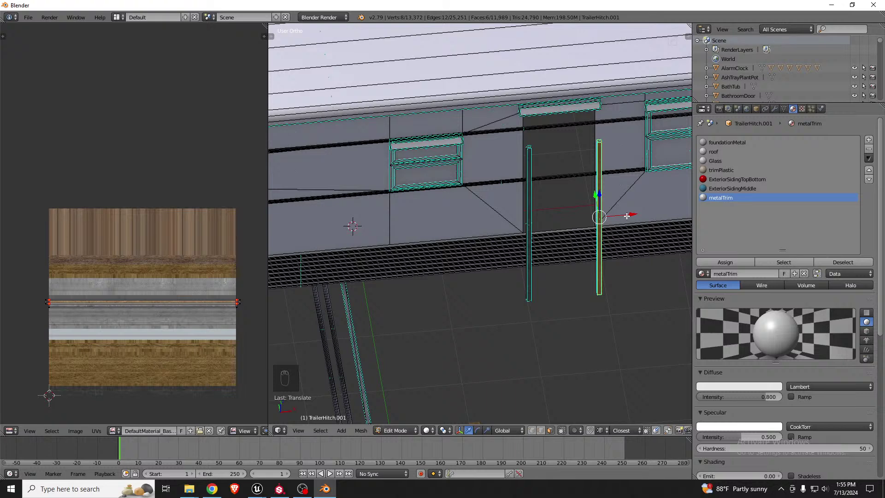
Duplicate the second post upward and rotate the copy 90 degrees about Y to make a horizontal crossbar
key("shift+d")
left_click(604, 143)
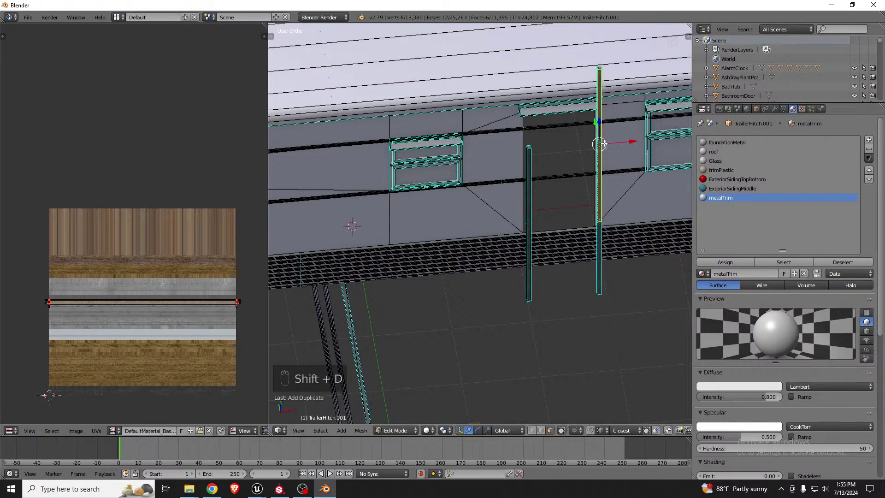
type("ry")
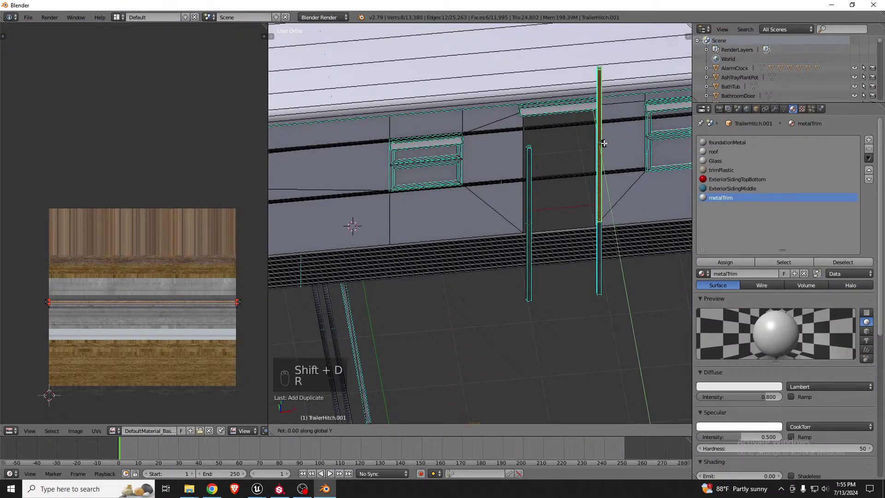
type("90")
key("Return")
Move the crossbar over to the first post and align its end and underside with the post's top corner
scroll(480, 140, "up", 4)
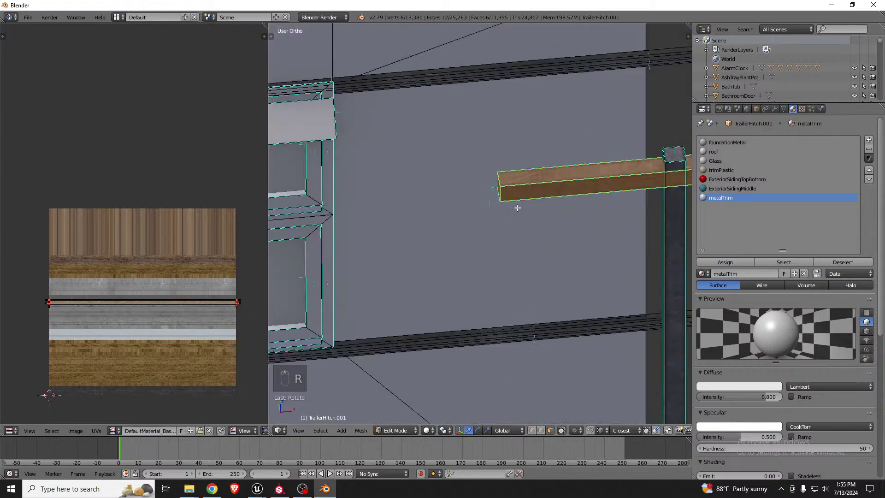
scroll(508, 209, "down", 1)
key("g")
left_click(564, 210)
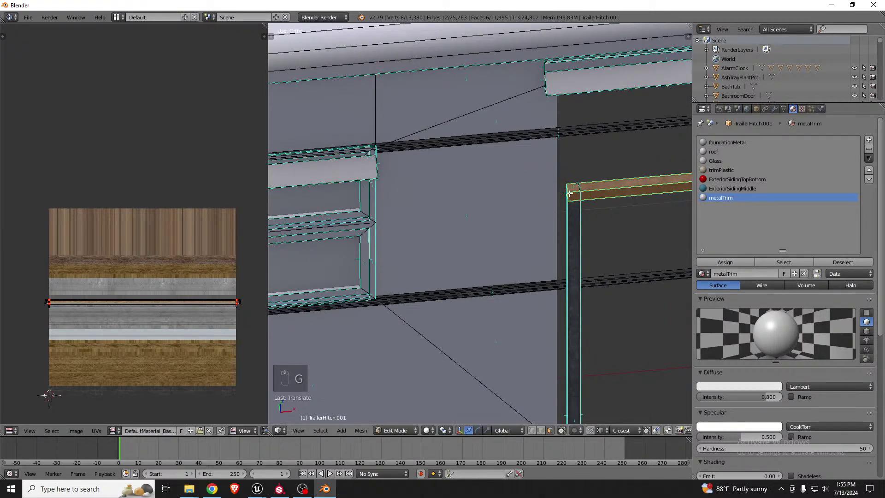
scroll(573, 193, "up", 5)
key("g")
key("z")
left_click(567, 162)
key("g")
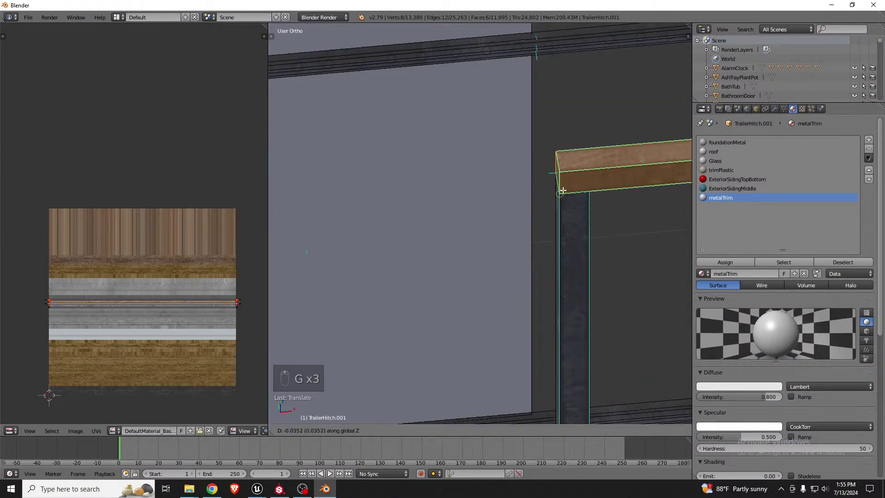
left_click(564, 191)
Select the crossbar's free end face and slide it by a factor of -0.636 toward the second post with Correct UVs enabled
scroll(389, 211, "down", 11)
scroll(539, 230, "up", 6)
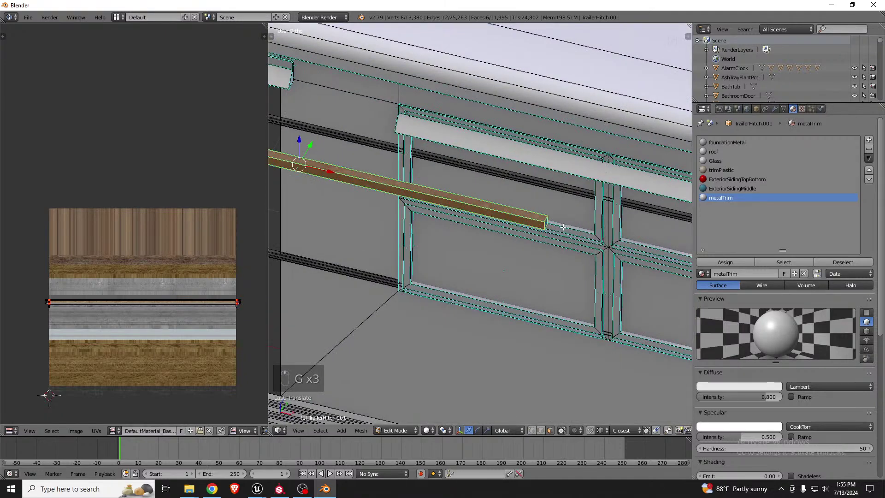
key("ctrl+Tab")
left_click(520, 235)
right_click(499, 220)
scroll(580, 230, "down", 5)
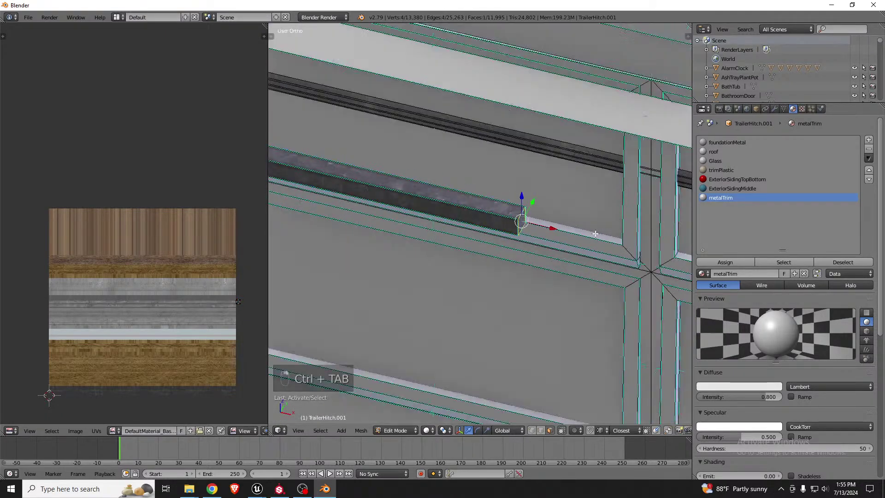
middle_click_drag(553, 235, 490, 231)
scroll(490, 230, "down", 4)
scroll(527, 267, "up", 4)
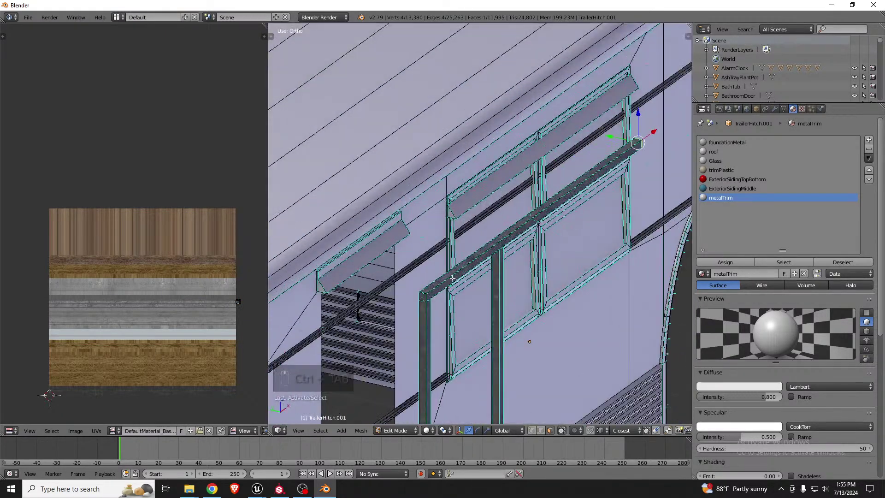
key("g")
key("g")
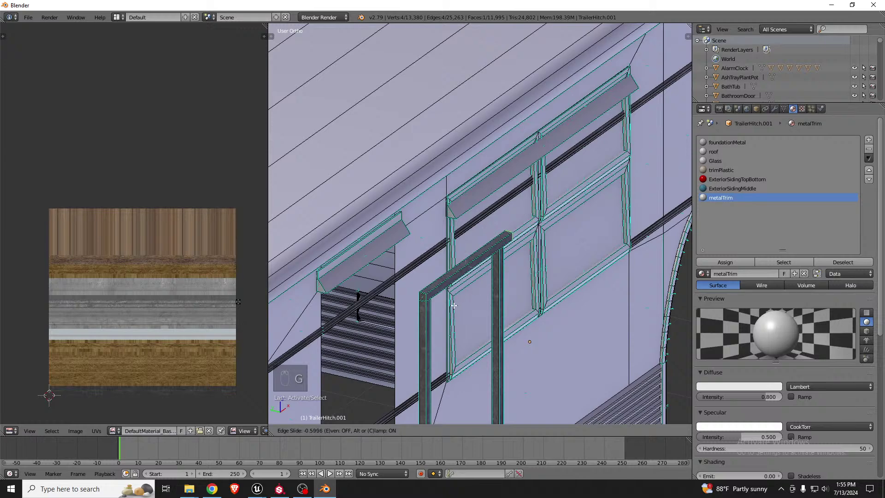
left_click(450, 307)
key("t")
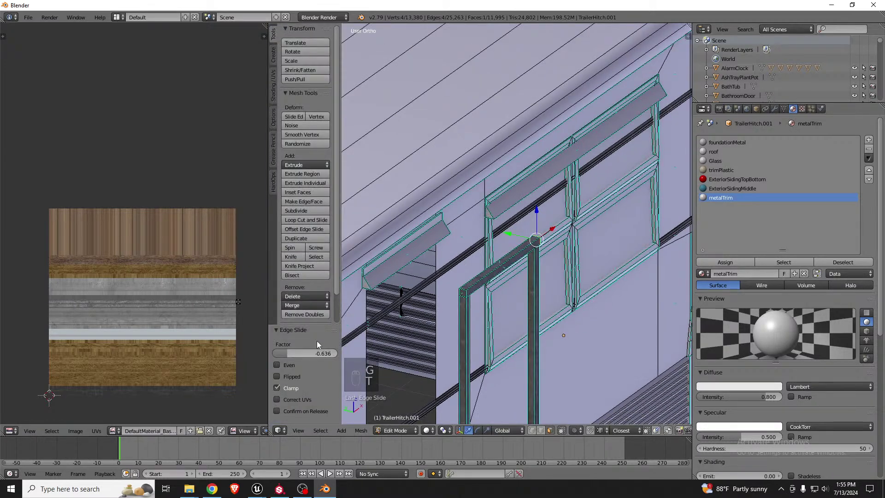
left_click(286, 398)
Move the crossbar's end face -0.017 along X, snapping it flush with the second post's outer edge
key("KP_Decimal")
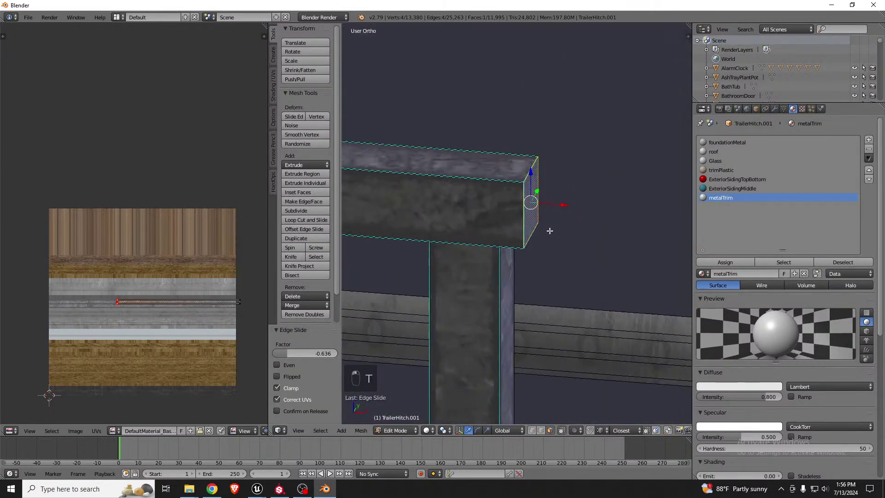
key("g")
key("x")
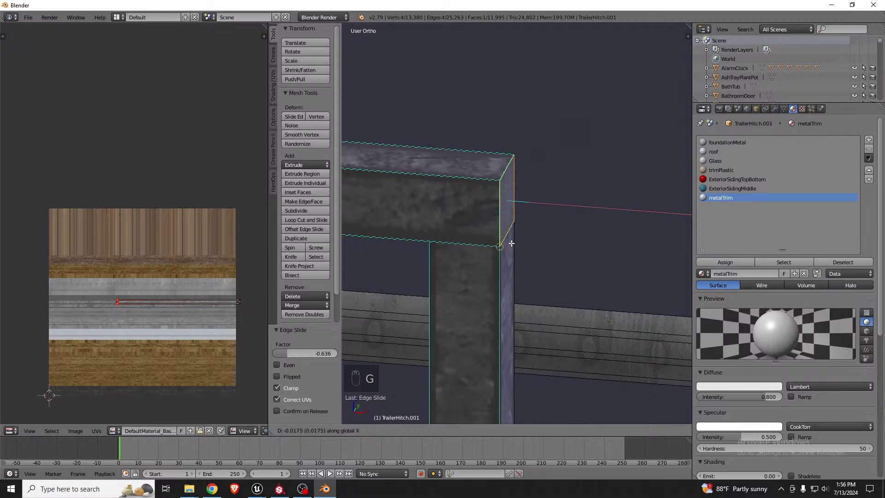
left_click(502, 248)
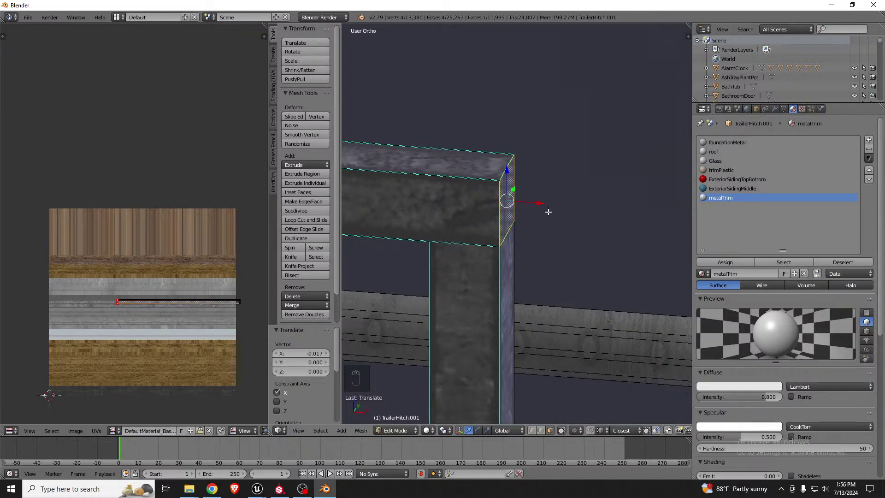
Select the whole top crossbar and duplicate it 2.754 downward along Z, below the two posts
scroll(579, 167, "down", 5)
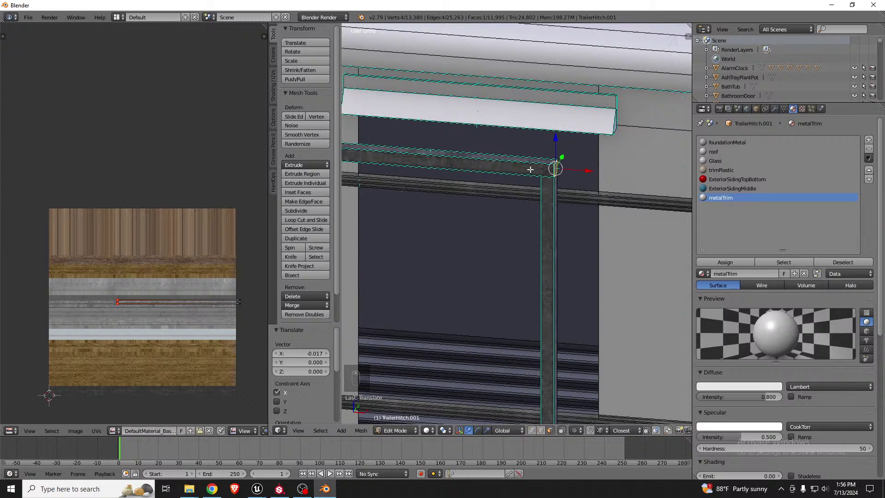
key("l")
scroll(530, 208, "down", 8)
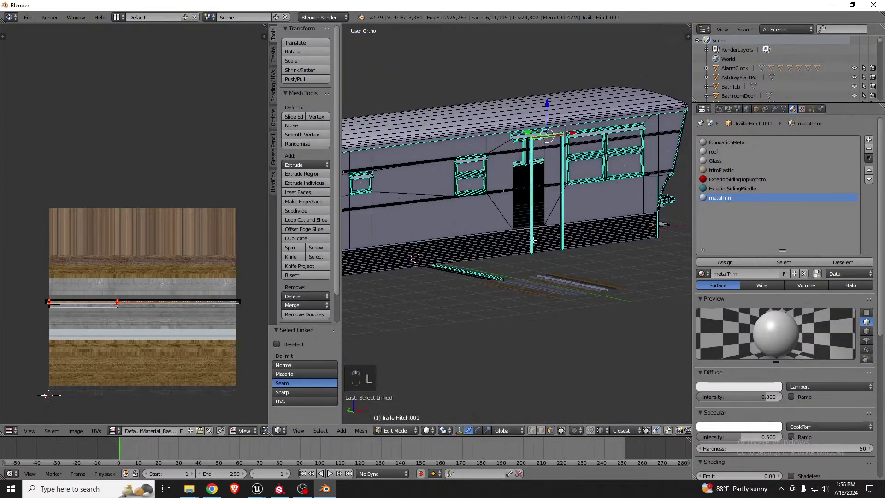
scroll(537, 251, "up", 5)
key("z")
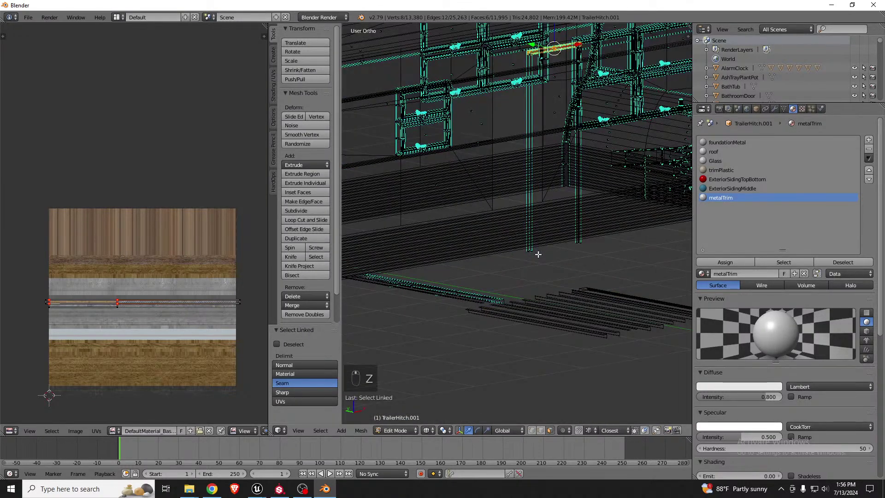
key("shift+d")
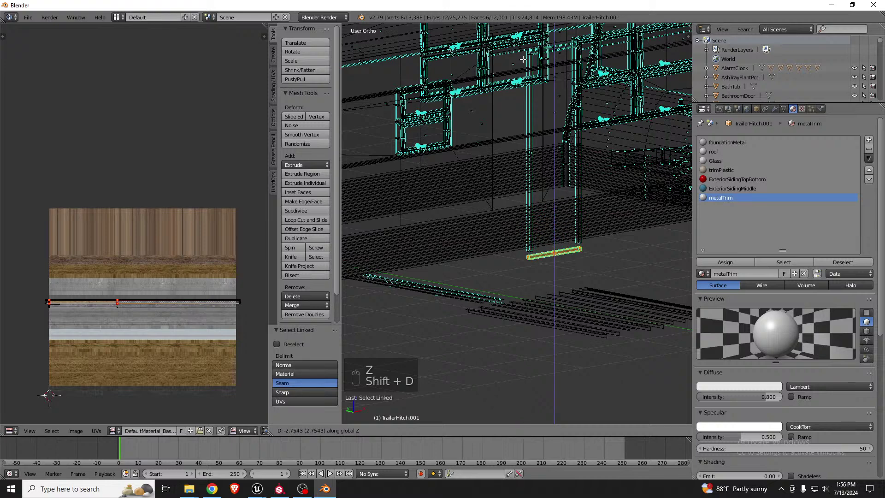
left_click(526, 55)
Return to solid shading and raise the lower crossbar 0.055 along Z, snapping it against the posts' bottom ends
key("z")
scroll(553, 253, "up", 6)
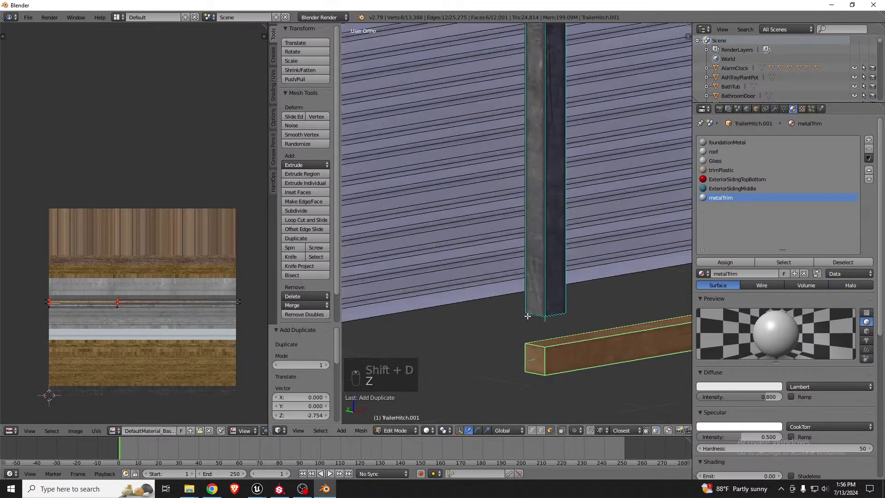
key("g")
key("z")
left_click(544, 323)
Rotate the lower crossbar about the X axis and deselect everything
scroll(554, 323, "down", 3)
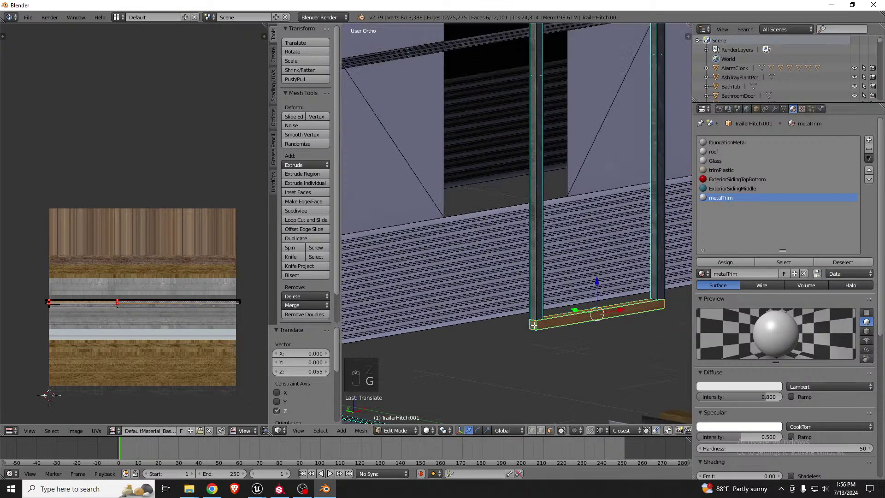
key("r")
key("x")
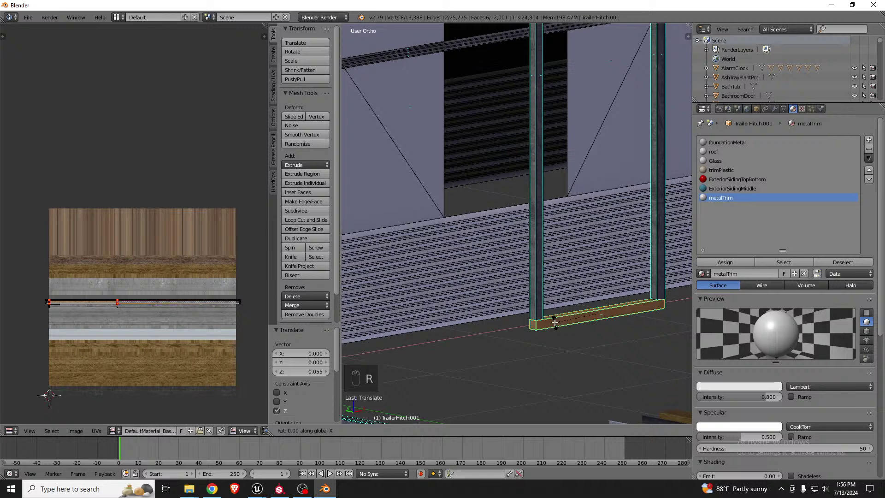
key("Return")
key("a")
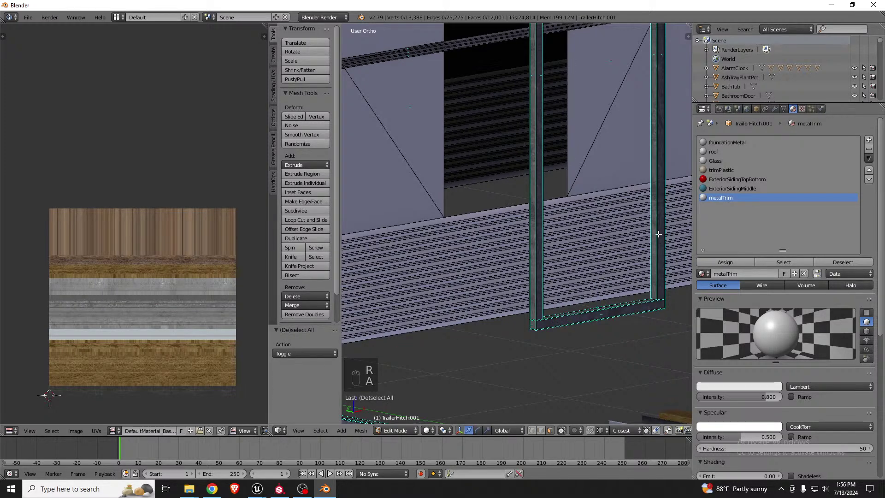
Select the second linked post and try rotating it about the Z axis
key("l")
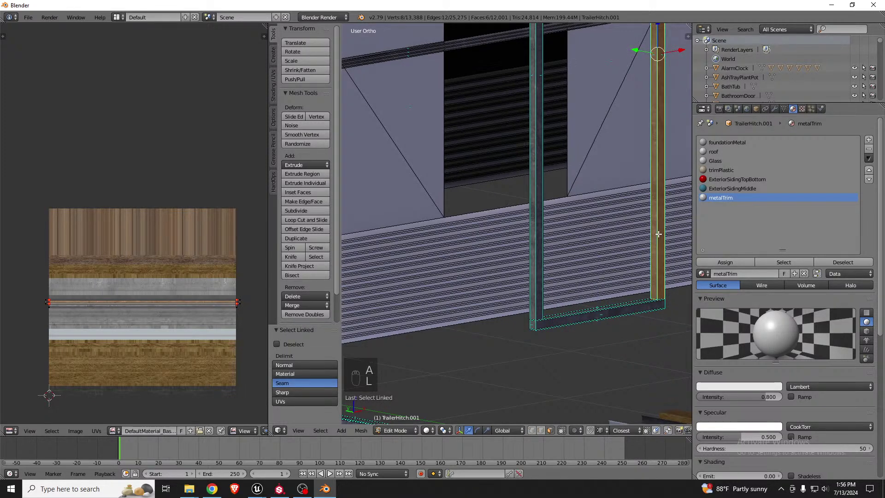
key("r")
key("z")
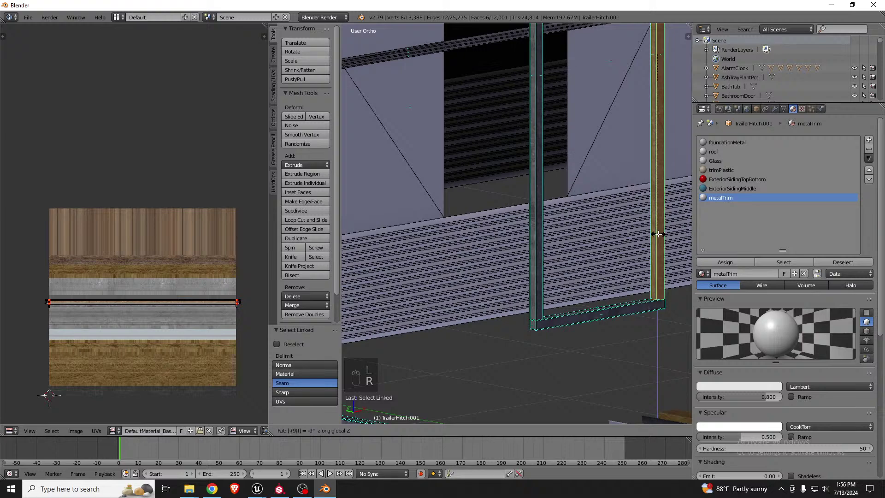
right_click(657, 234)
Examine the assembled rectangular frame outside Edit Mode, and return to editing with nothing selected
key("Tab")
scroll(641, 212, "down", 4)
mouse_move(584, 223)
middle_mouse_down()
mouse_move(565, 201)
mouse_move(541, 208)
mouse_move(585, 212)
mouse_move(588, 228)
mouse_move(594, 158)
mouse_move(609, 180)
middle_mouse_up()
key("Tab")
key("a")
key("a")
key("a")
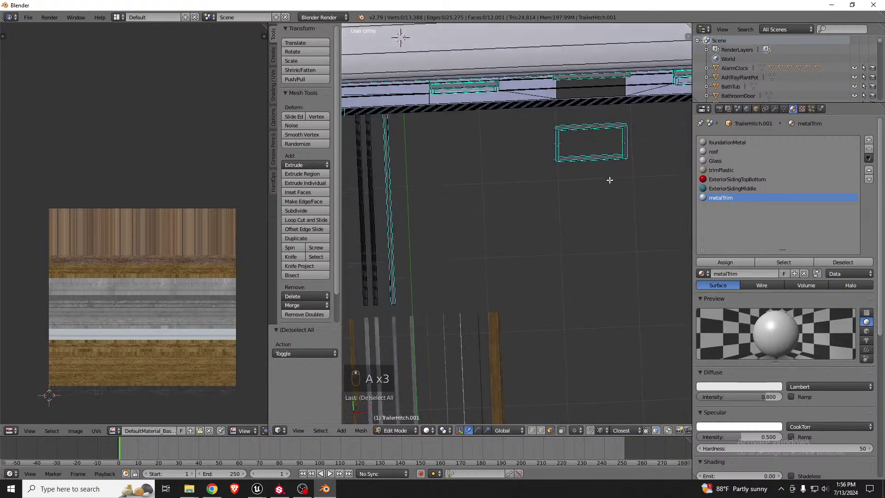
Select the entire rectangular metal frame and move it 0.711 along Y into the door opening
key("z")
key("b")
mouse_move(535, 115)
left_mouse_down()
mouse_move(556, 138)
mouse_move(643, 175)
left_mouse_up()
middle_click_drag(643, 175, 579, 135)
key("z")
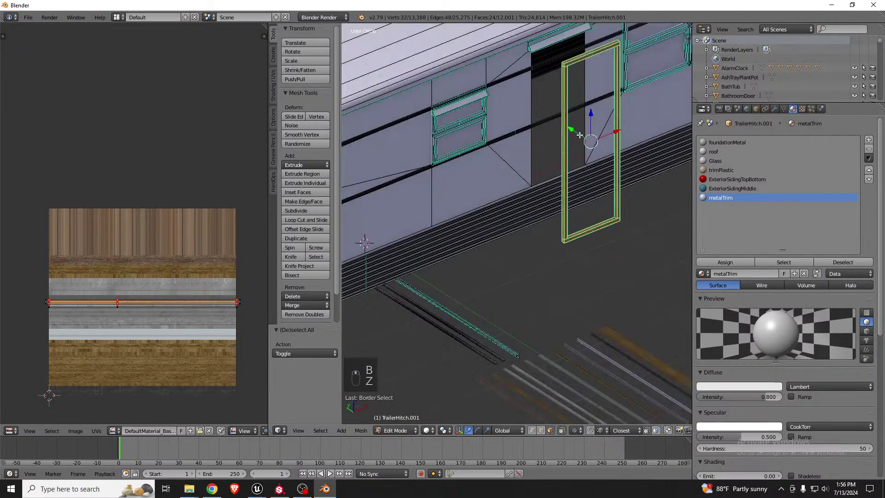
key("g")
key("y")
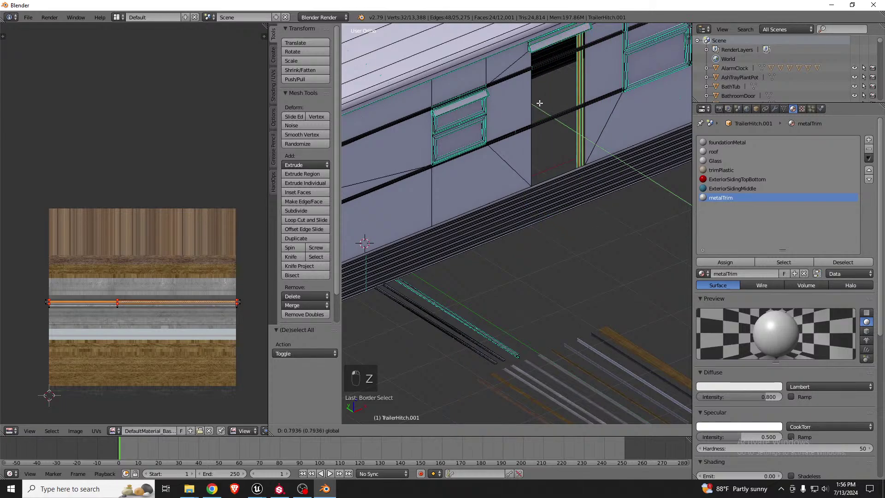
left_click(544, 106)
scroll(465, 126, "up", 4)
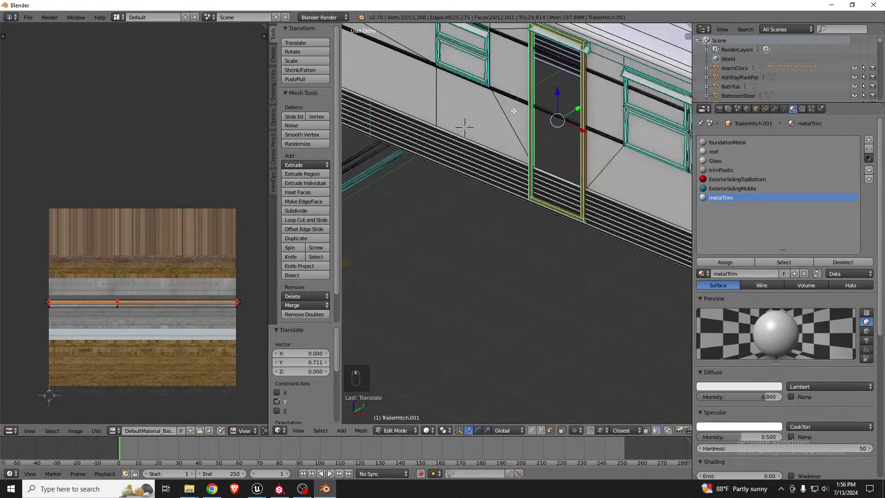
middle_click_drag(572, 163, 512, 157)
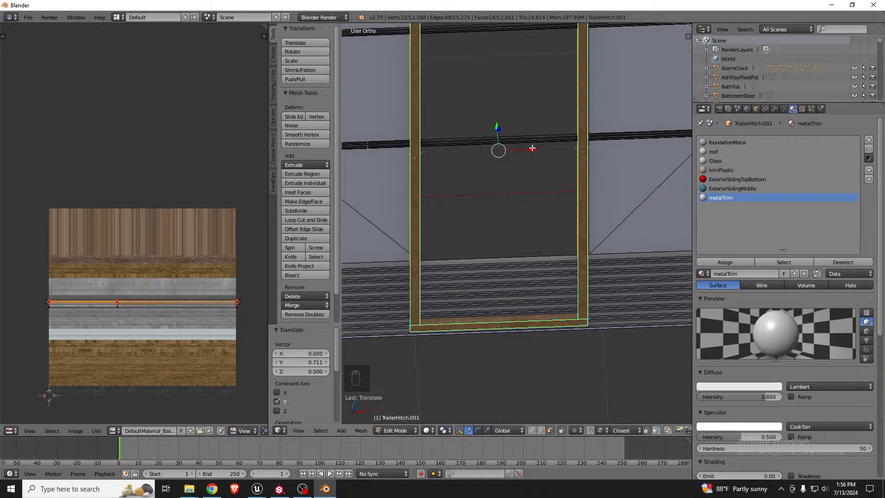
Select the frame's right post together with the adjoining crossbar ends and shift them 0.035 along X
key("z")
key("z")
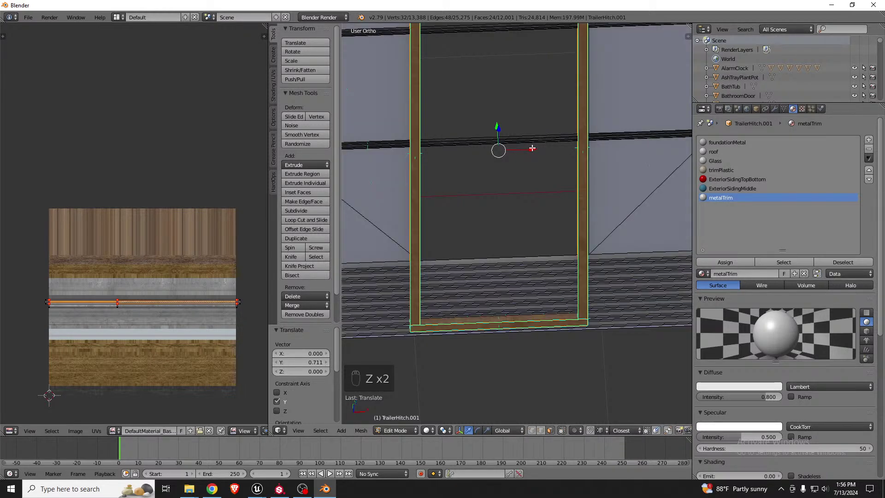
key("KP_7")
key("z")
scroll(584, 151, "up", 8)
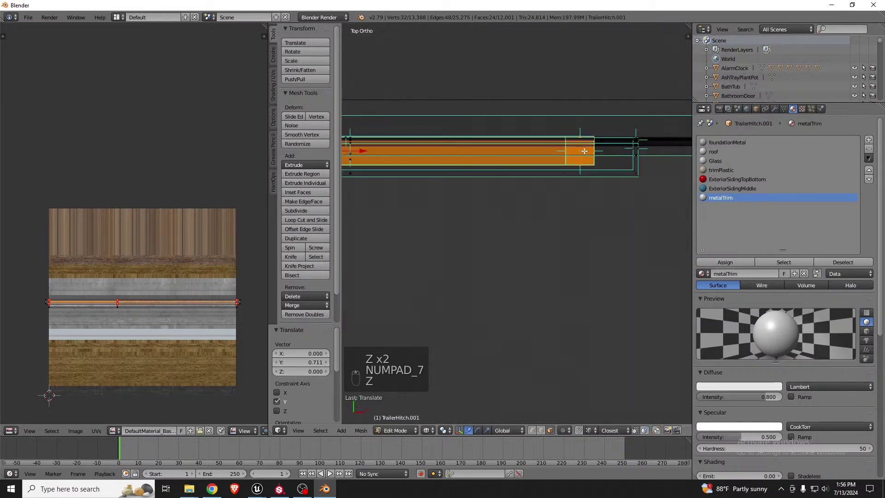
scroll(579, 152, "down", 3)
key("a")
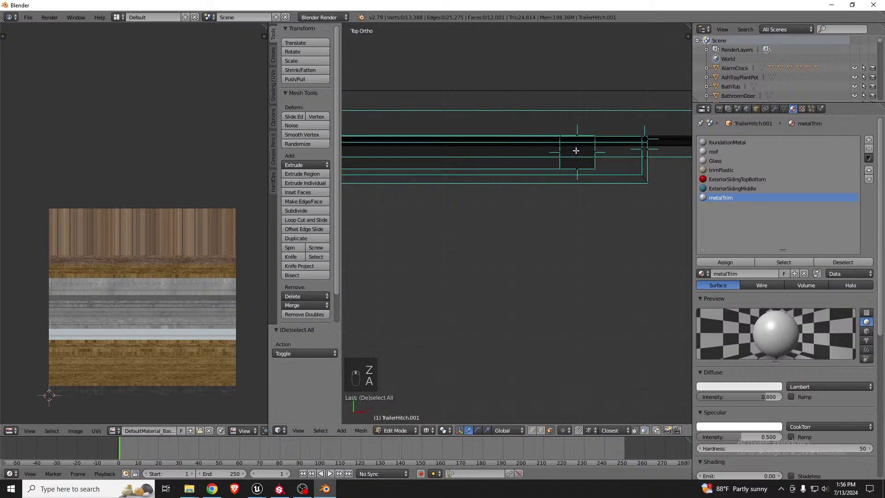
key("b")
mouse_move(541, 113)
left_mouse_down()
mouse_move(572, 155)
mouse_move(603, 175)
left_mouse_up()
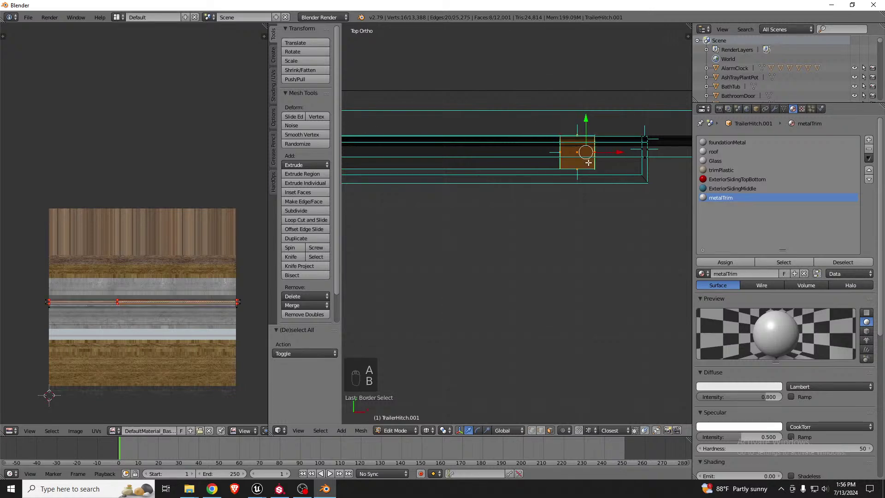
key("z")
middle_click_drag(584, 151, 566, 140)
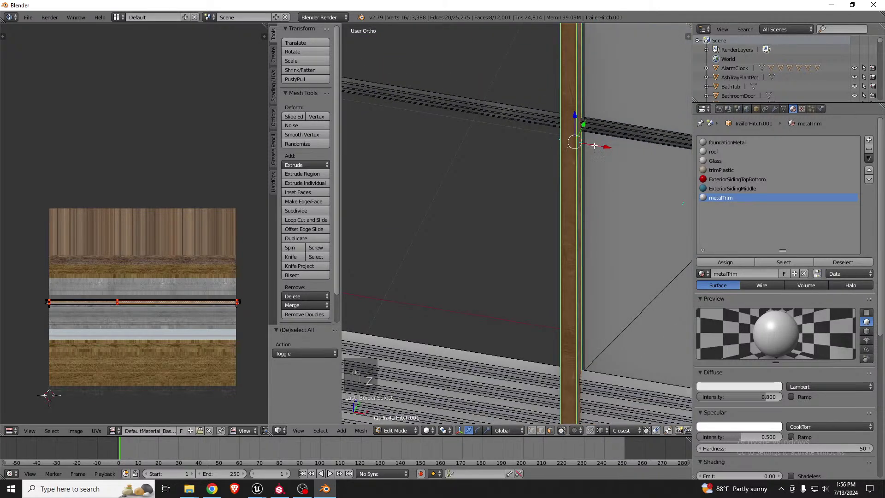
left_click_drag(595, 145, 615, 148)
Select the linked awning above the doorway and move it -0.020 along X to centre it over the frame
scroll(599, 152, "down", 5)
middle_click_drag(569, 160, 549, 132)
scroll(549, 132, "down", 2)
scroll(530, 67, "up", 8)
middle_click_drag(539, 69, 595, 103)
scroll(531, 108, "down", 4)
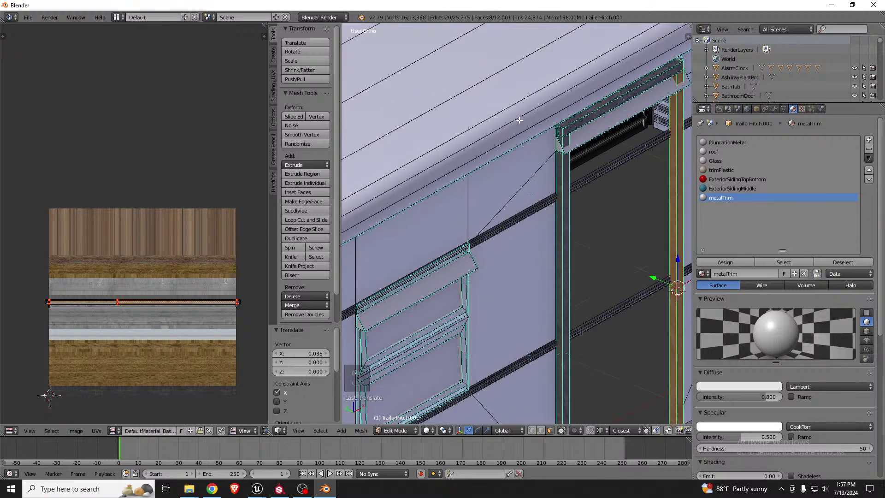
scroll(611, 119, "up", 2)
key("a")
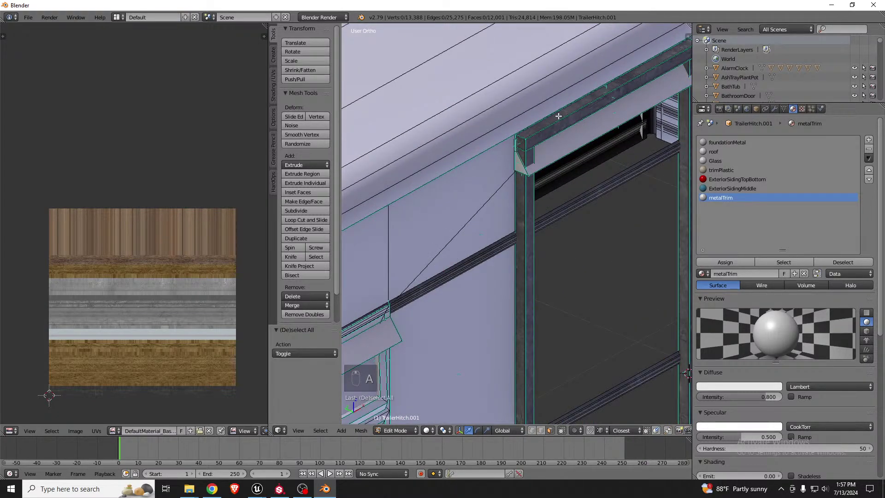
key("z")
middle_click_drag(558, 116, 477, 150)
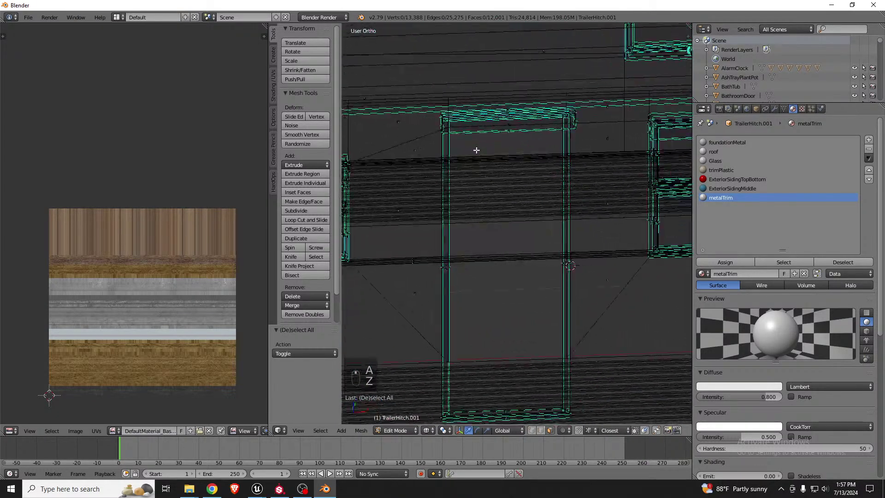
scroll(499, 114, "up", 2)
middle_click_drag(518, 118, 517, 118, "alt")
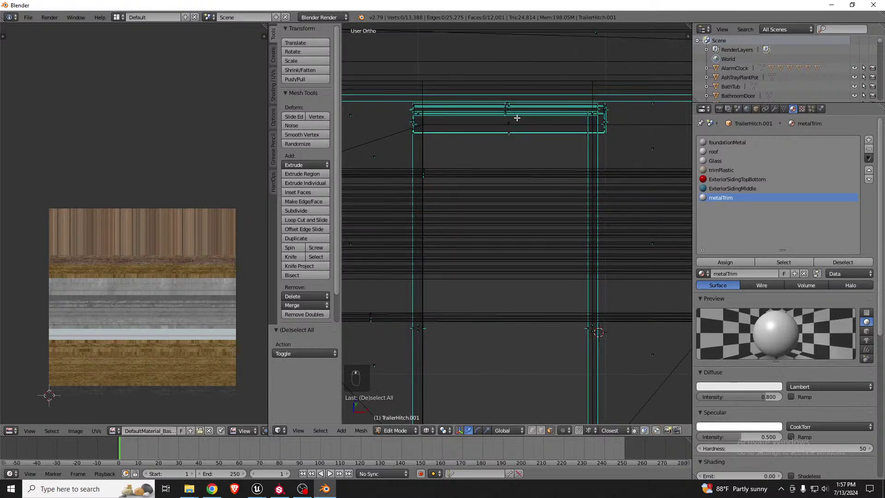
key("z")
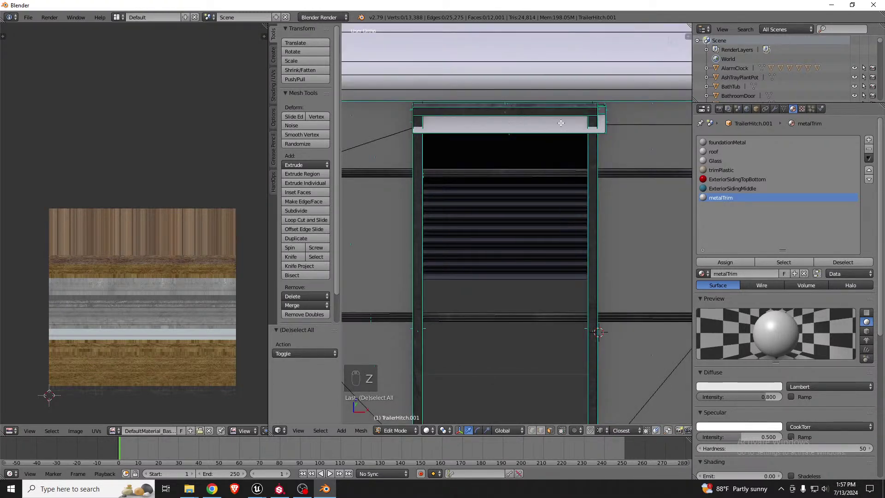
key("l")
left_click_drag(532, 116, 533, 116)
middle_click_drag(532, 116, 565, 95)
Scale the door awning up slightly, raise it 0.047 along Z, and clear the selection
key("s")
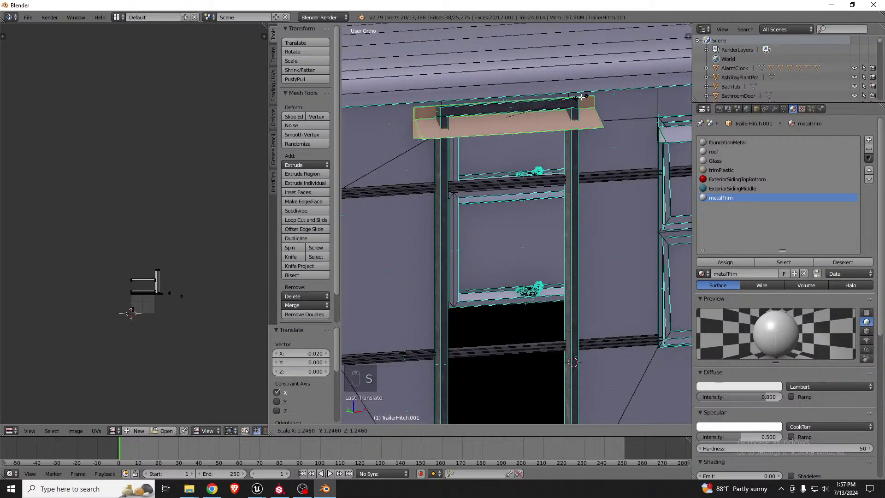
left_click(530, 107)
left_click_drag(506, 86, 505, 76)
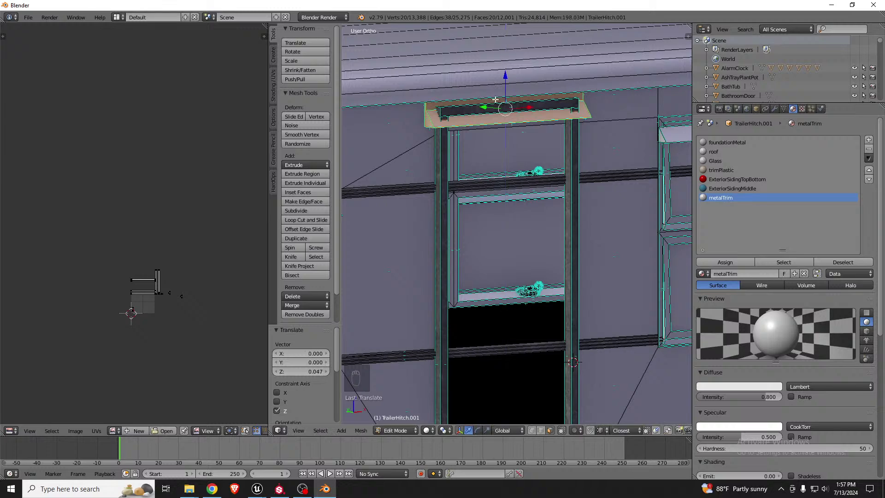
key("a")
Select the frame's upper crossbar with both post top ends and lower them 0.085 along Z to beneath the awning
right_click(485, 110)
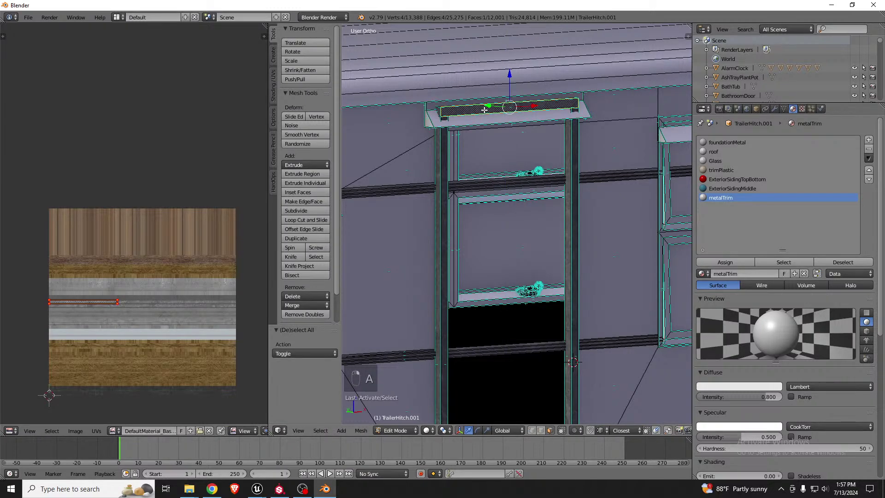
key("l")
scroll(440, 117, "up", 4)
key("z")
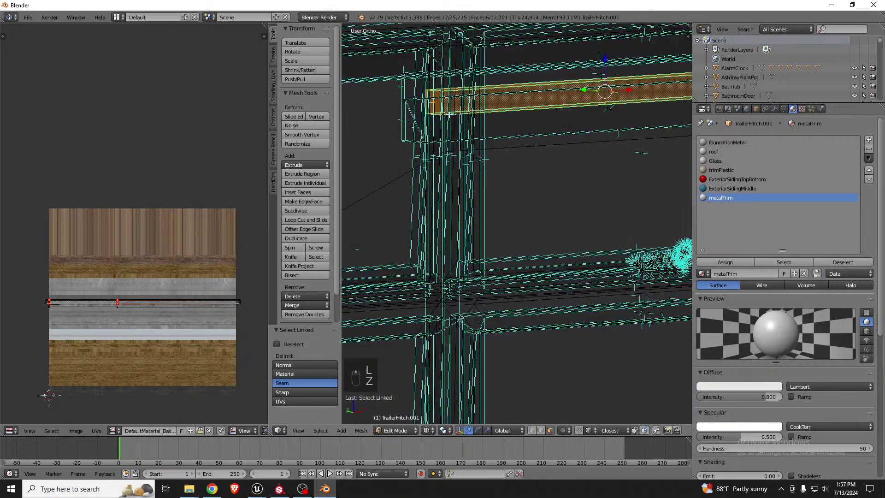
right_click(448, 116, "shift")
scroll(461, 125, "down", 4)
key("z")
scroll(576, 129, "up", 4)
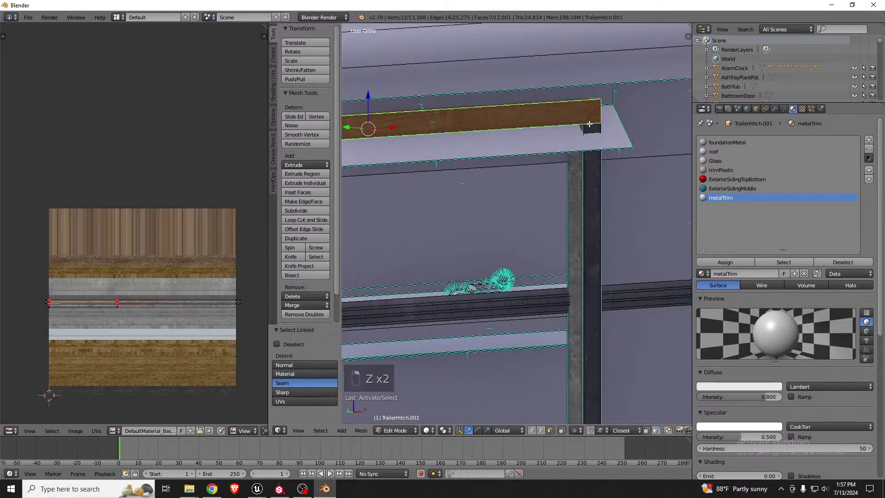
right_click(589, 122, "shift")
key("ctrl+z")
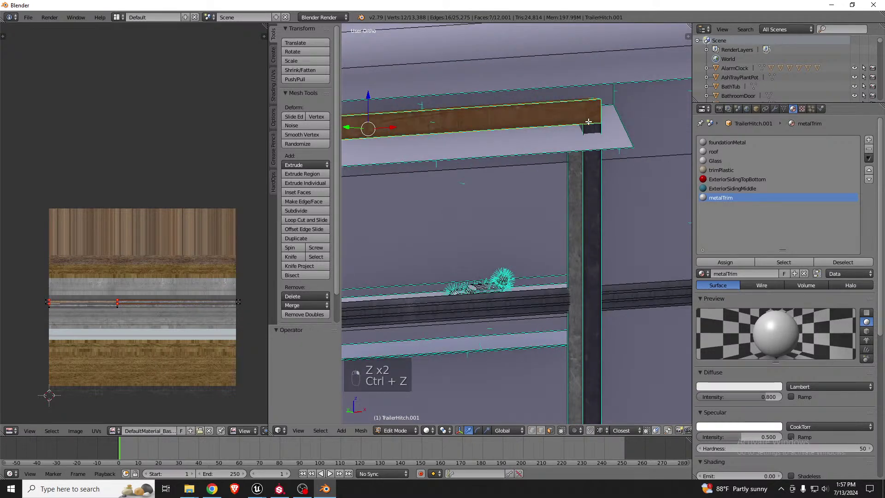
key("z")
key("z")
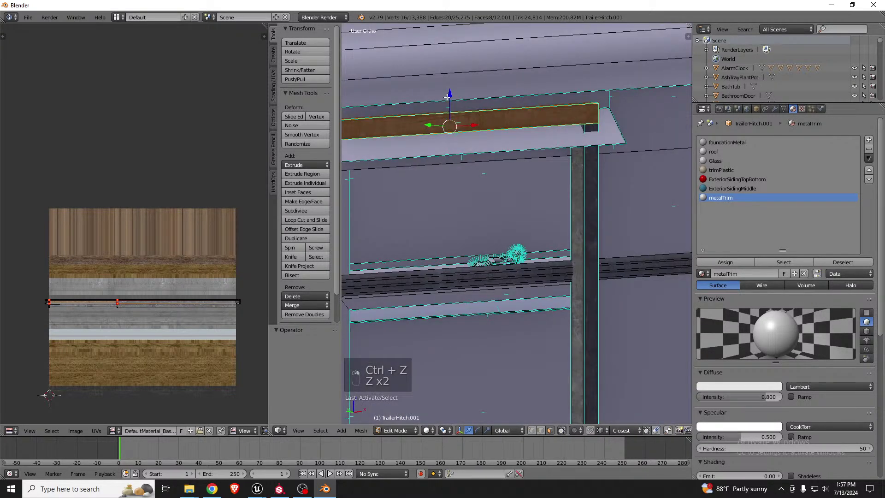
left_click_drag(448, 97, 449, 131)
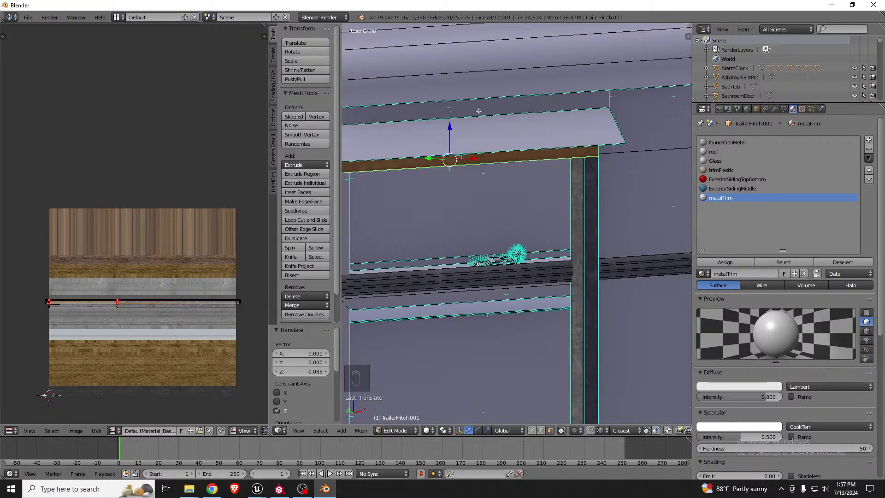
Select only the lower crossbar with both post bottom ends and raise them 0.474 along Z to the top of the skirting
scroll(581, 113, "down", 6)
middle_click_drag(565, 113, 512, 143)
scroll(541, 329, "up", 4)
key("z")
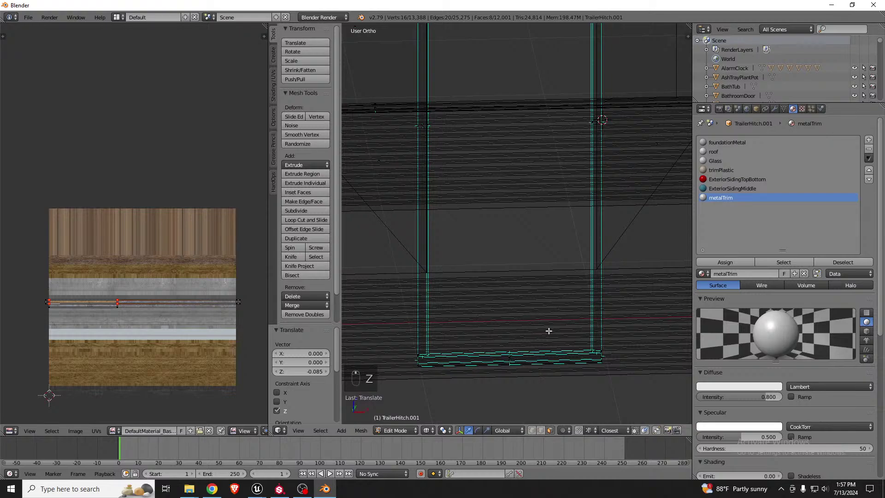
middle_click_drag(548, 330, 541, 325)
key("b")
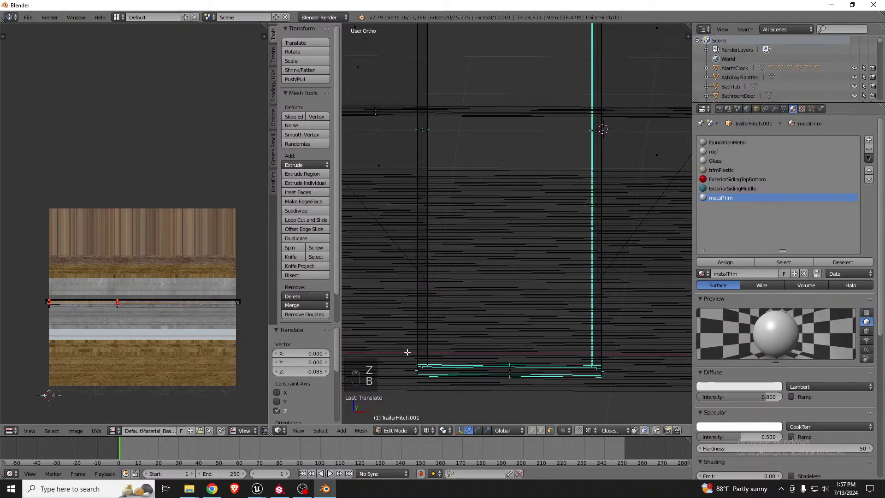
left_click_drag(404, 349, 627, 387)
key("z")
mouse_move(507, 343)
middle_mouse_down()
mouse_move(496, 340)
mouse_move(549, 329)
mouse_move(521, 340)
middle_mouse_up()
scroll(518, 339, "down", 4)
key("z")
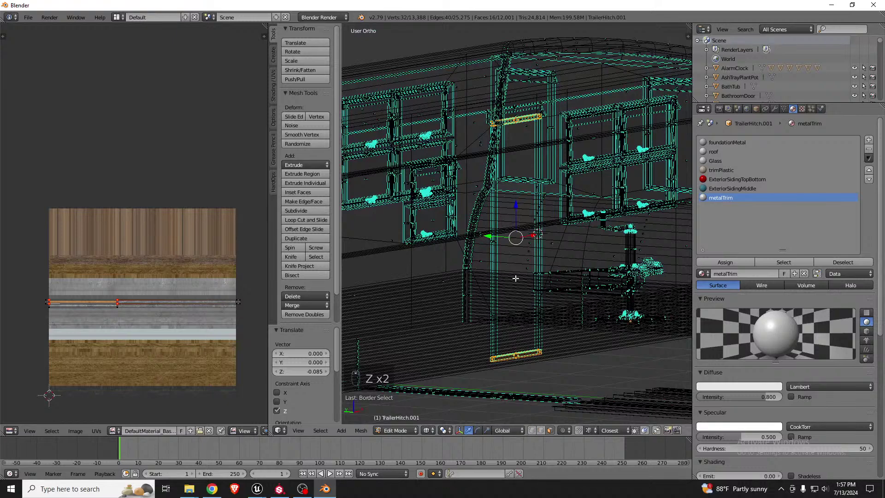
key("b")
middle_click_drag(472, 93, 562, 166)
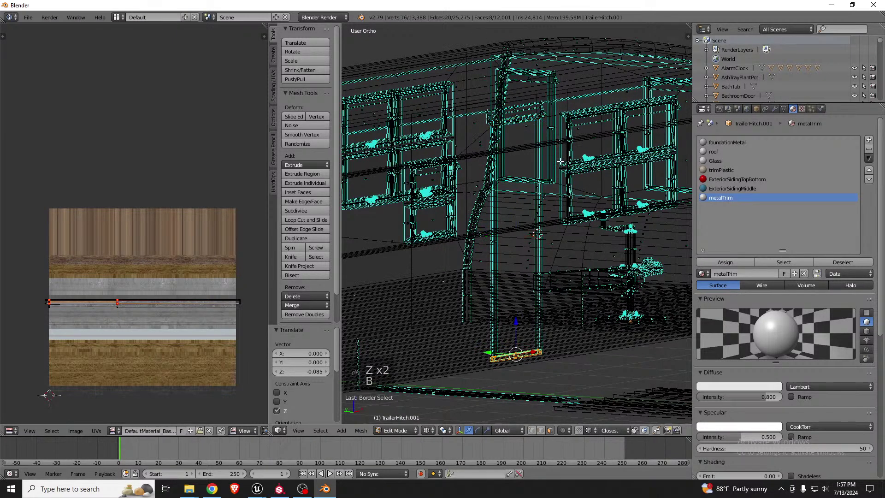
key("z")
scroll(514, 325, "up", 4)
left_click_drag(514, 356, 514, 268)
middle_click_drag(515, 269, 530, 268)
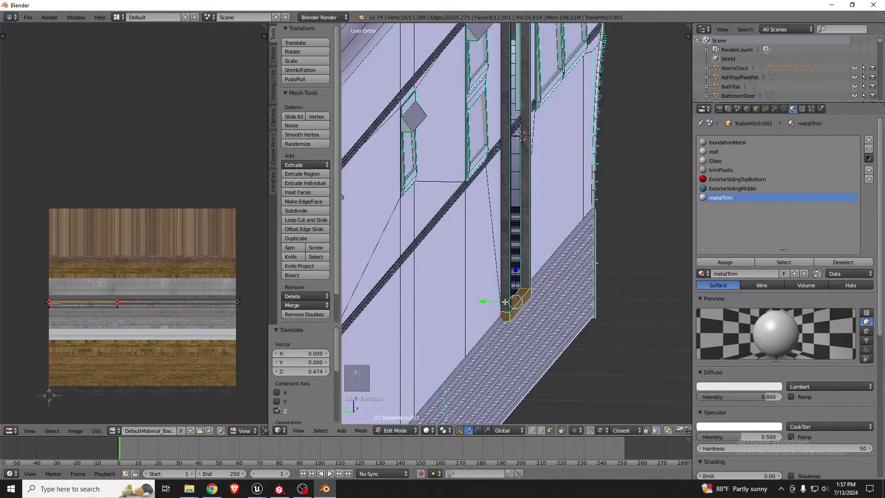
Select all linked parts of the door frame and push it 0.030 along Y into the wall
key("l")
key("l")
scroll(526, 294, "down", 4)
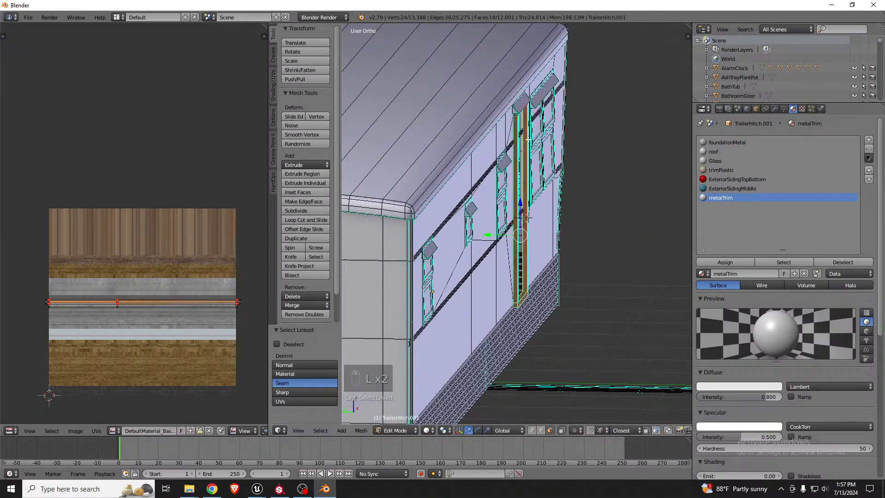
middle_click_drag(528, 140, 515, 298)
scroll(549, 168, "up", 3)
key("l")
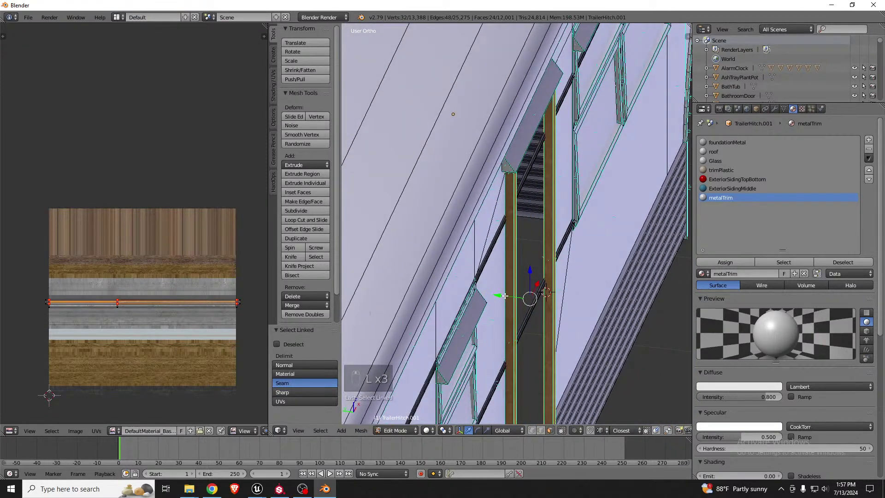
key("g")
key("y")
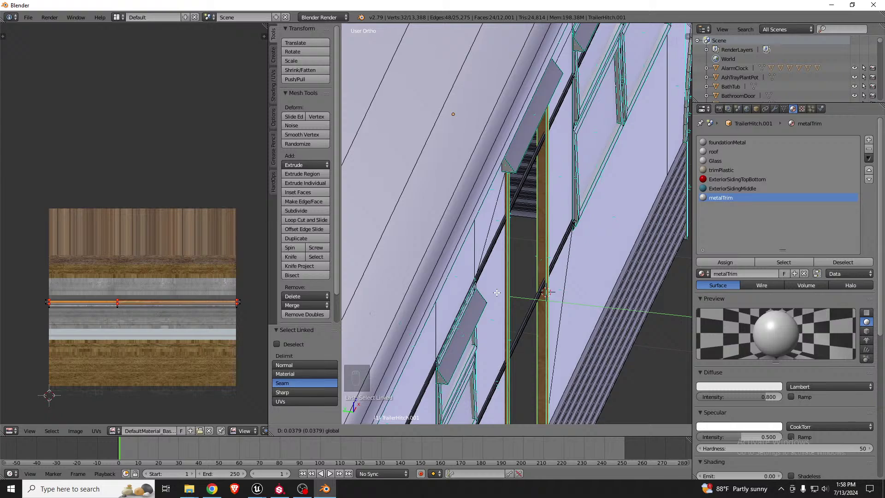
left_click_drag(497, 293, 501, 293)
middle_click_drag(526, 293, 496, 257)
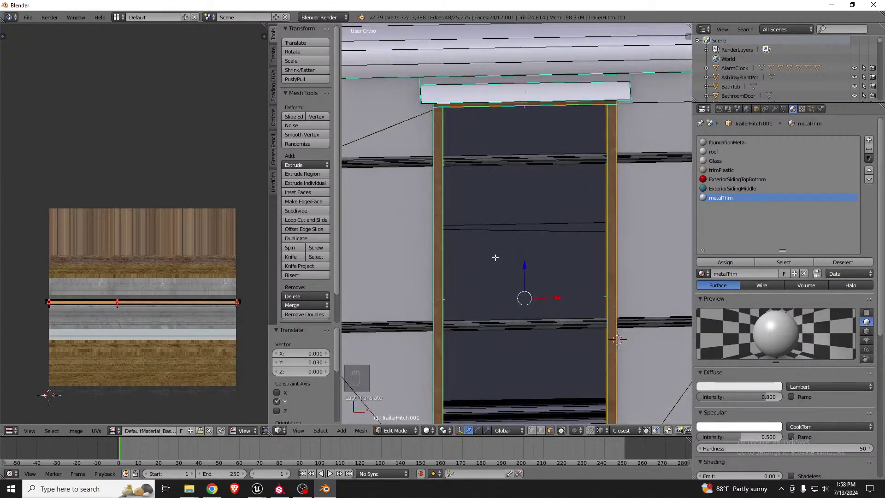
Maximize the 3D view and examine the fitted door frame and the awning of the neighbouring window
scroll(536, 222, "down", 5)
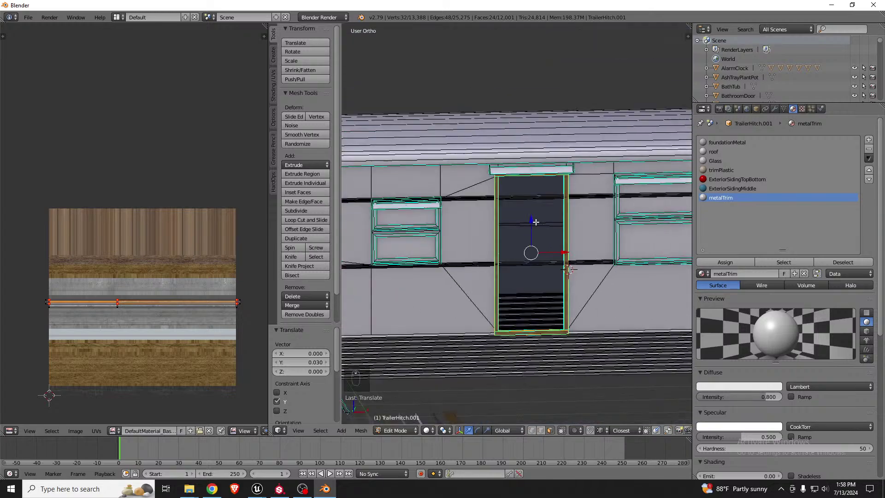
key("shift+space")
scroll(536, 222, "down", 3)
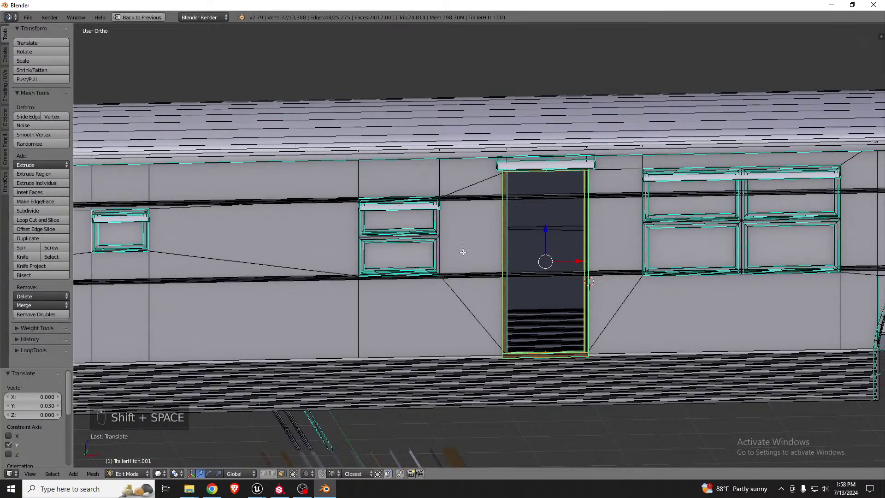
scroll(459, 252, "up", 2)
middle_click_drag(459, 253, 539, 258)
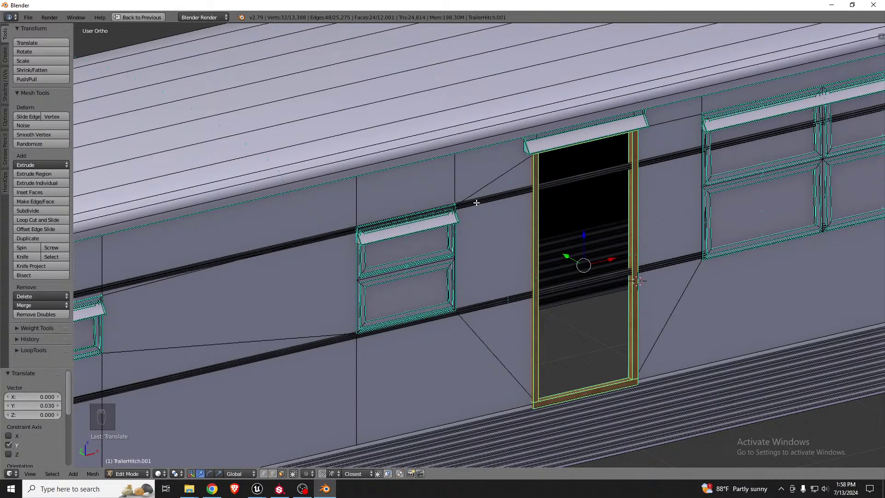
scroll(435, 193, "up", 5)
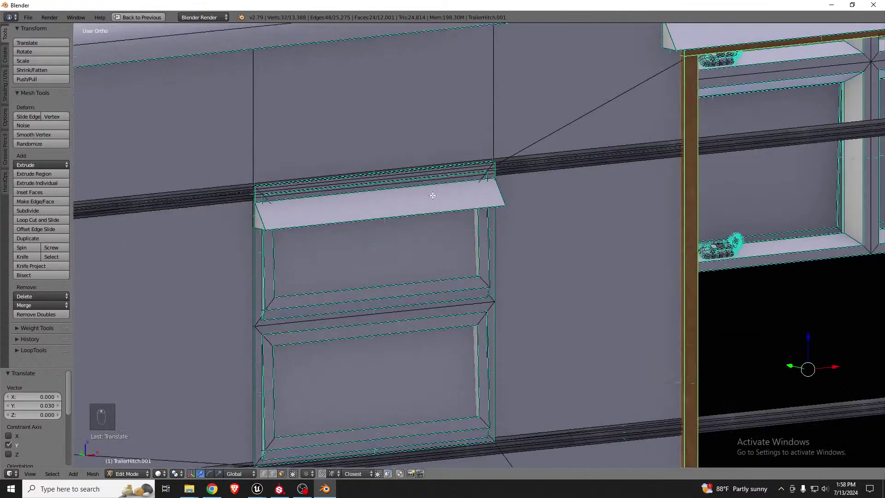
Duplicate the selected door frame and move the copy -1.666 along X onto the neighbouring double window
scroll(646, 194, "down", 3)
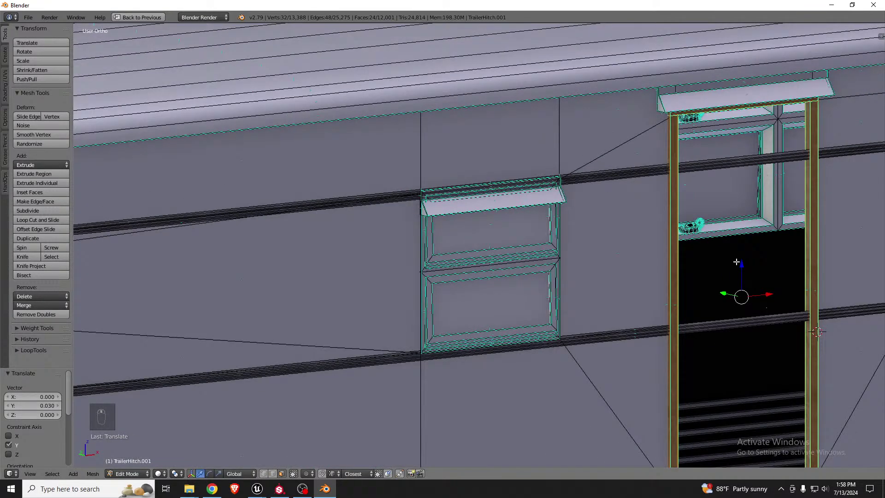
scroll(689, 250, "down", 5)
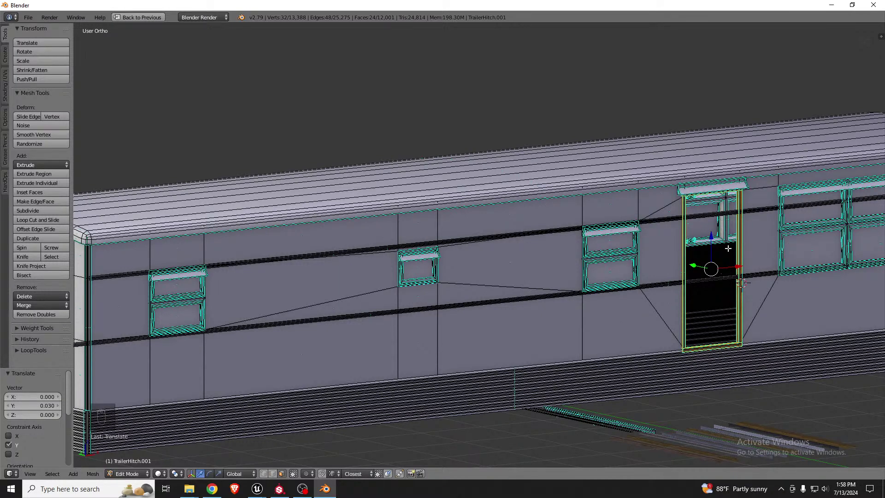
scroll(728, 249, "up", 4)
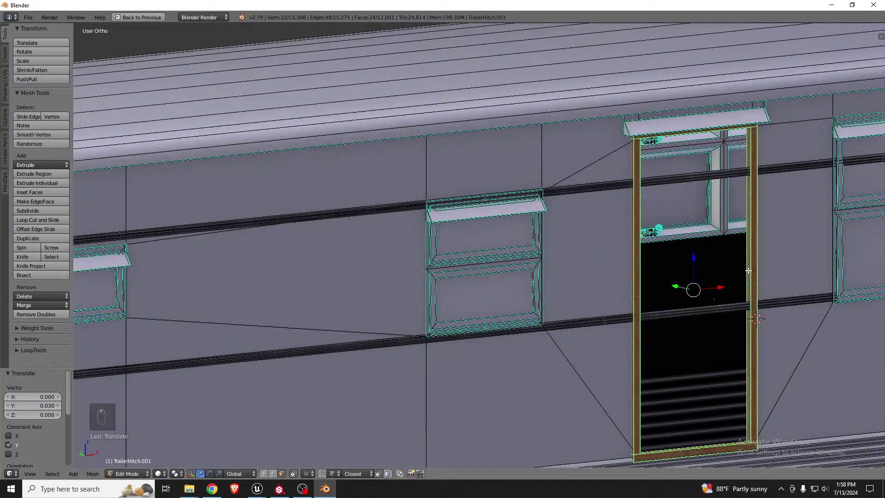
key("shift+f")
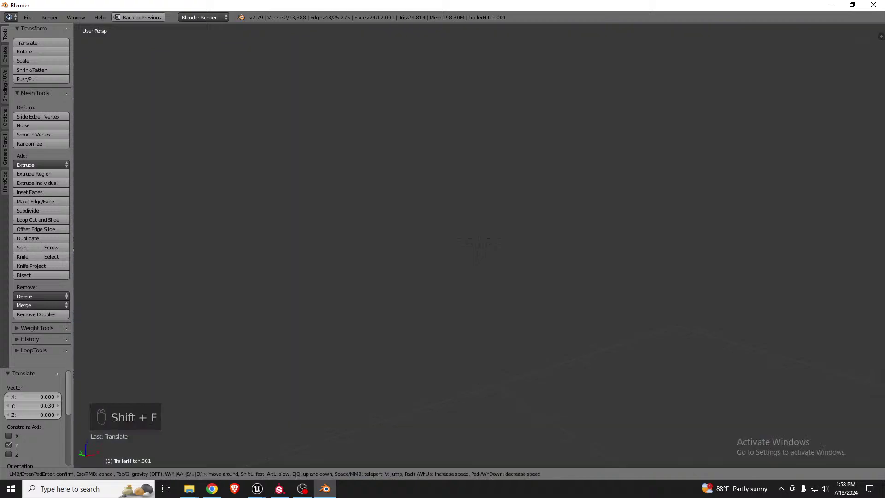
right_click(479, 245)
scroll(531, 247, "down", 2)
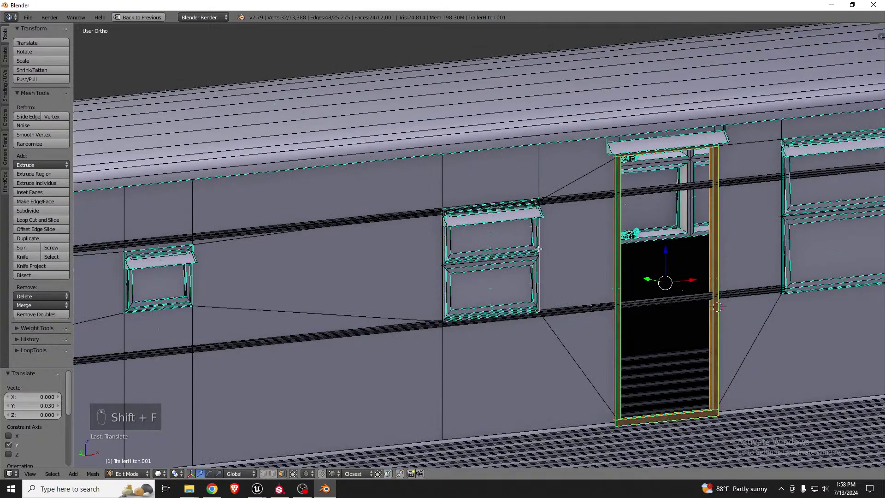
key("shift+d")
key("x")
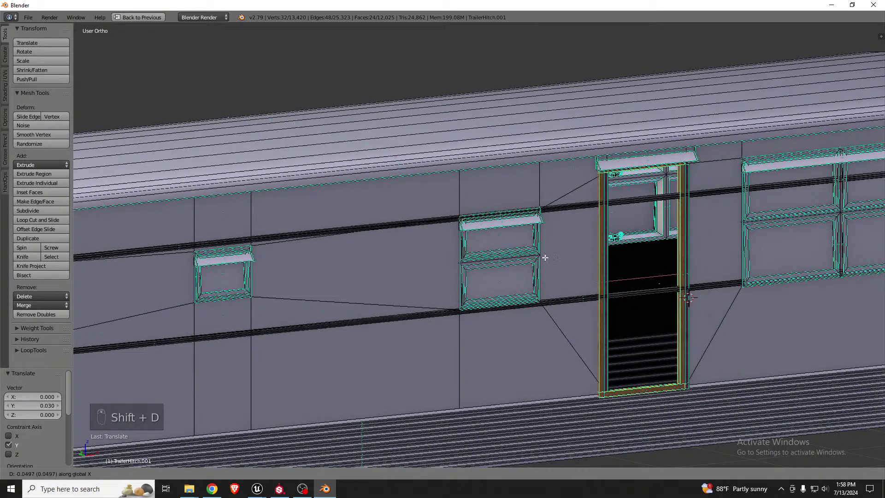
left_click(414, 248)
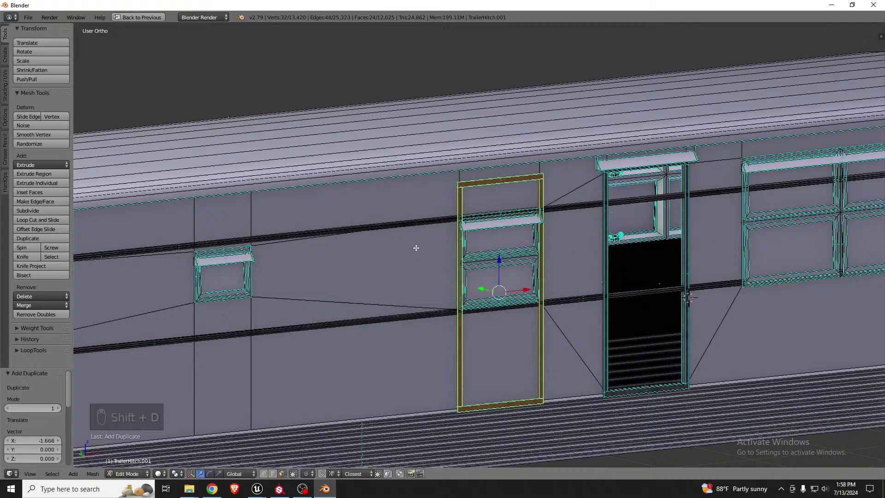
scroll(487, 211, "up", 5)
mouse_move(514, 224)
middle_mouse_down()
mouse_move(492, 223)
mouse_move(521, 224)
mouse_move(508, 225)
middle_mouse_up()
scroll(509, 225, "down", 1)
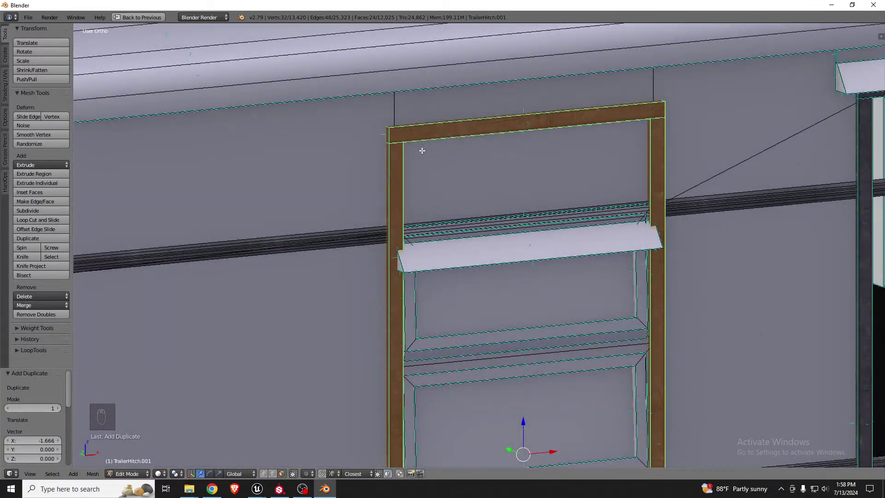
key("z")
key("z")
key("z")
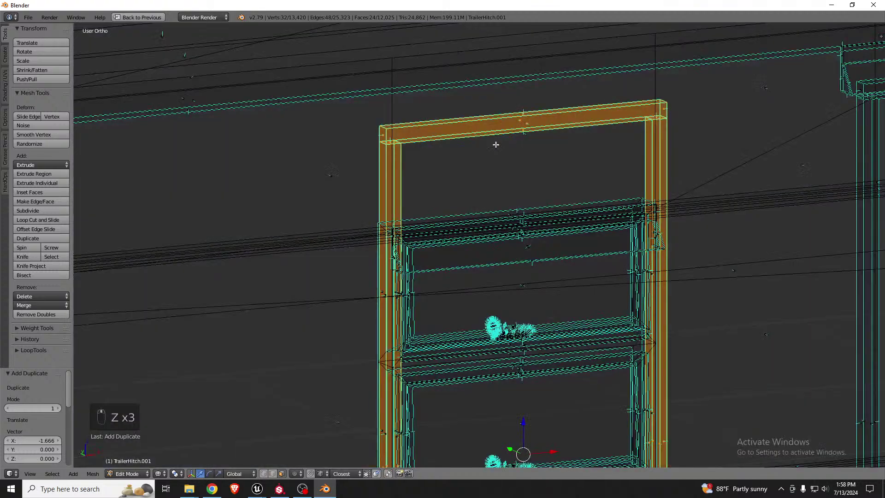
key("b")
key("a")
key("b")
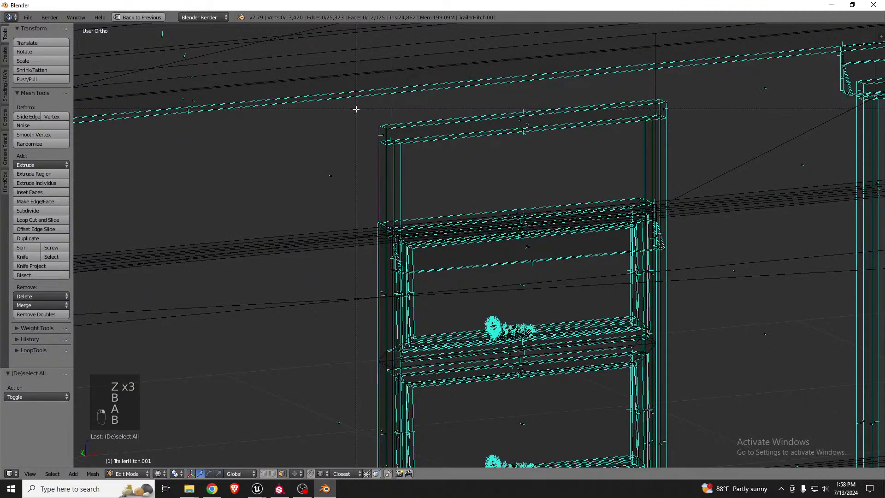
left_click_drag(362, 70, 664, 155)
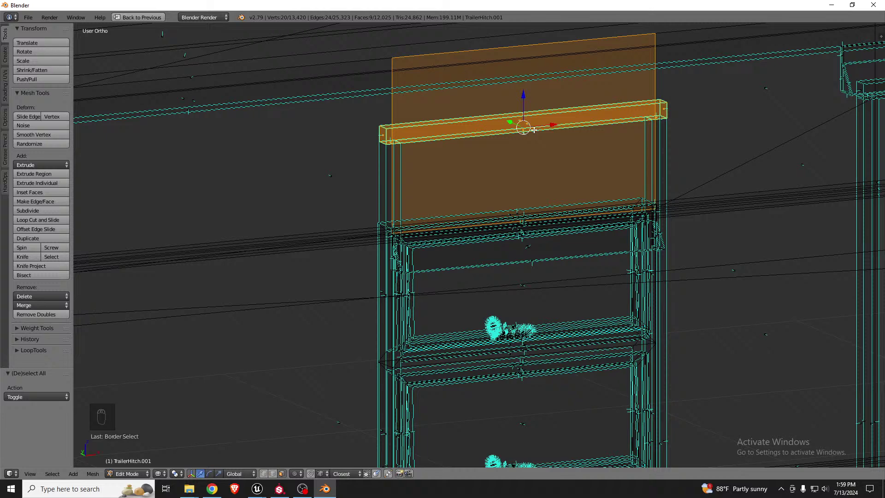
In vertex selection mode, select the copied frame's upper crossbar with both post top ends and lower them 0.371 along Z behind the window awning
key("ctrl+Tab")
left_click(516, 113)
key("a")
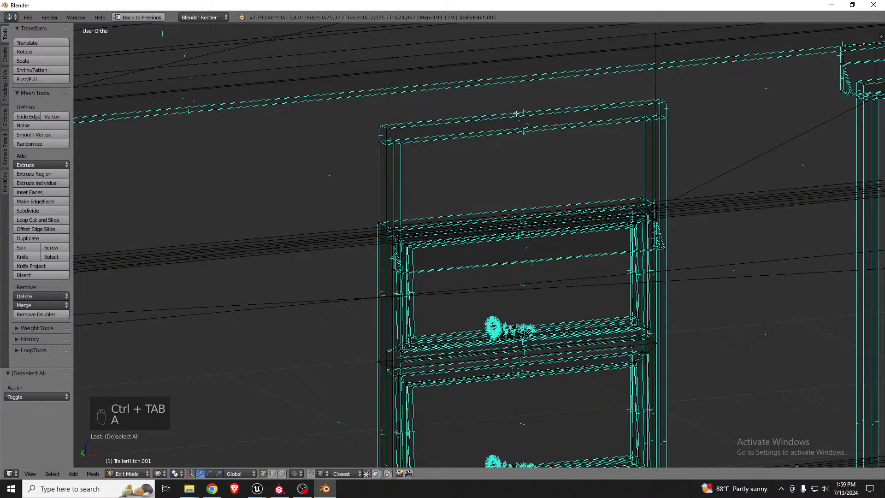
key("b")
mouse_move(370, 95)
left_mouse_down()
mouse_move(723, 172)
mouse_move(710, 153)
left_mouse_up()
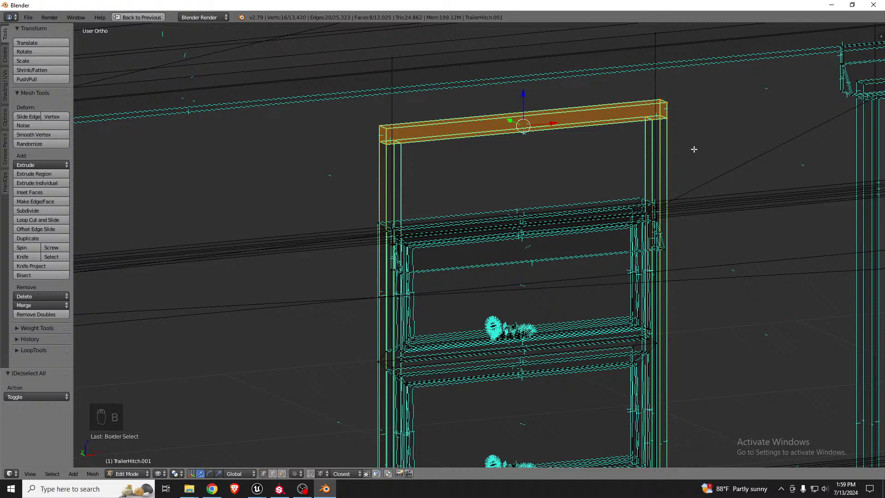
key("z")
left_click_drag(525, 95, 526, 209)
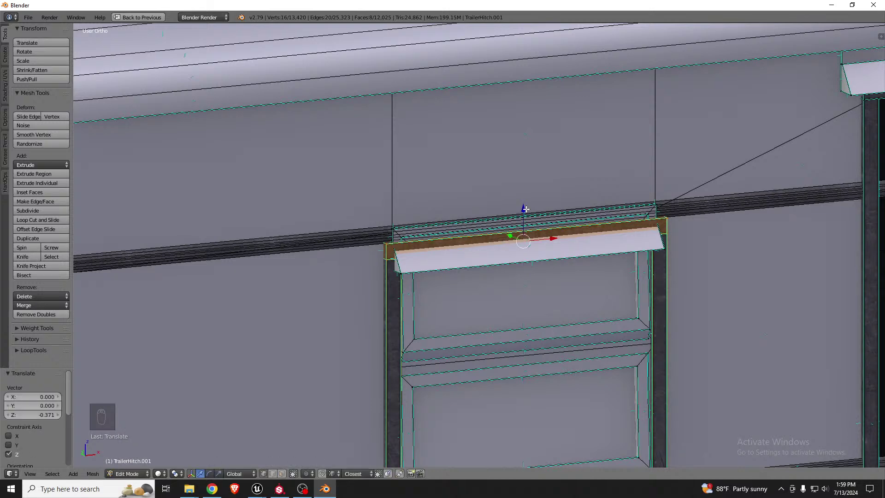
Select only the copied frame's lower crossbar with both post bottom ends, working in wireframe
scroll(568, 162, "down", 4)
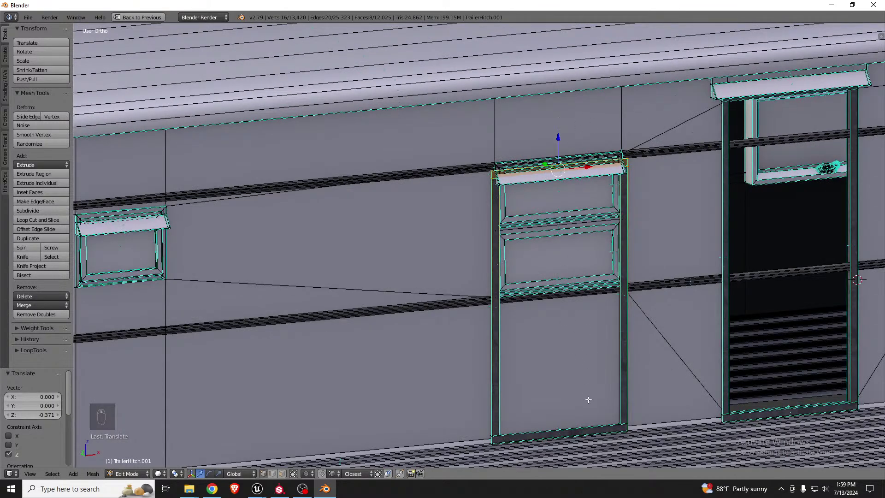
key("z")
key("a")
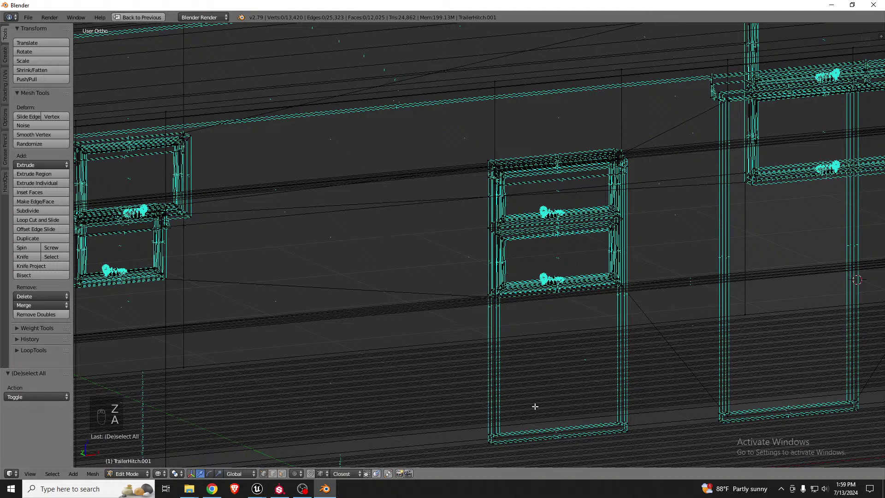
key("b")
left_click_drag(469, 386, 646, 451)
key("g")
key("z")
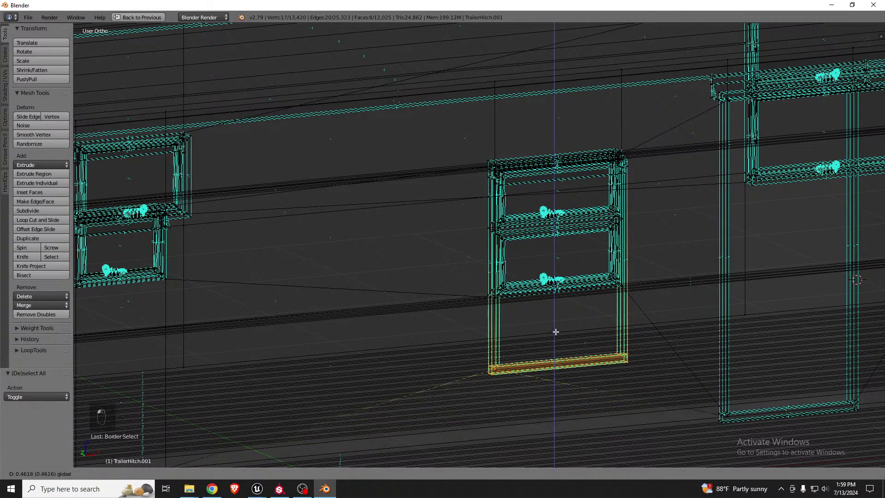
left_click(555, 322)
key("ctrl+z")
Deselect the stray vertex inside the lower crossbar's end and raise the crossbar with the post ends 0.942 along Z to the window's lower edge
scroll(560, 343, "down", 3)
key("z")
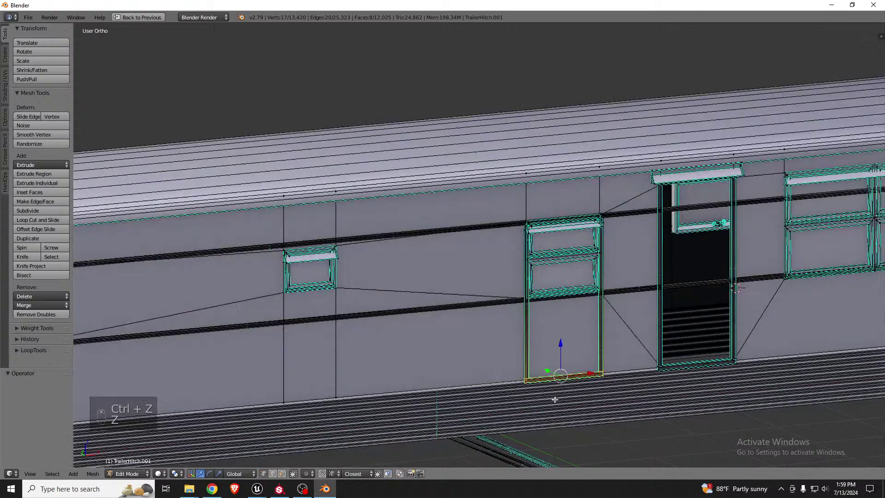
scroll(555, 400, "up", 3)
key("z")
scroll(497, 345, "up", 3)
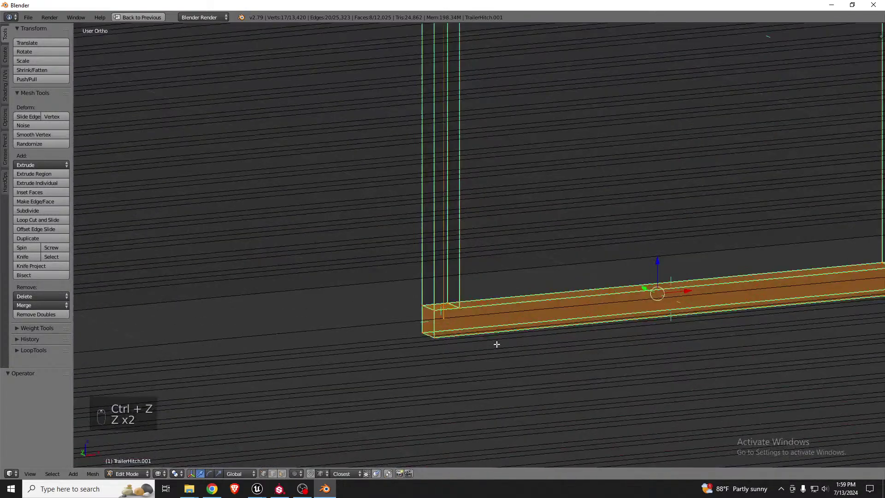
right_click(444, 319, "shift")
scroll(431, 389, "down", 4)
key("z")
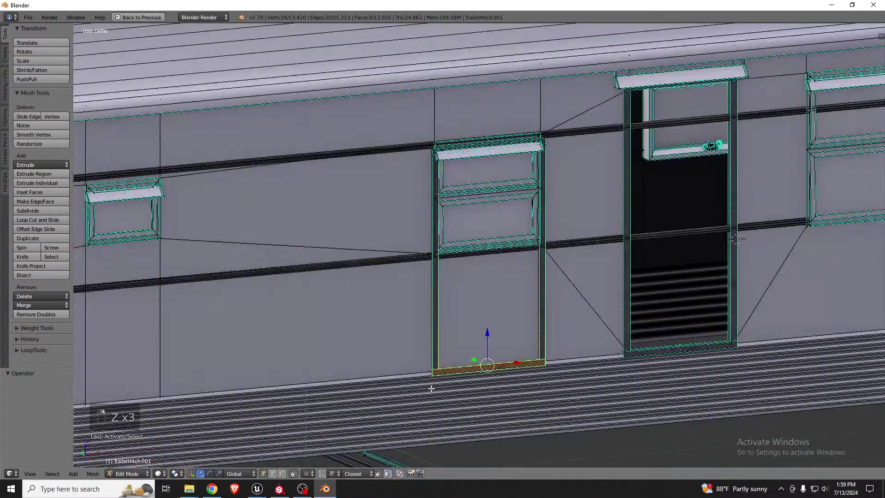
key("g")
key("z")
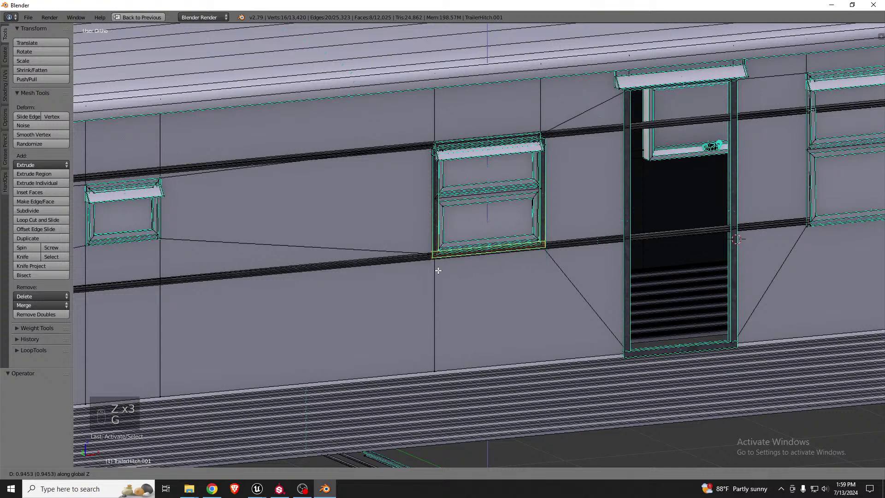
left_click(438, 270)
Examine the fitted window frame's crossbars and posts from several angles, in both solid and wireframe display
scroll(443, 263, "down", 2)
scroll(463, 254, "up", 6)
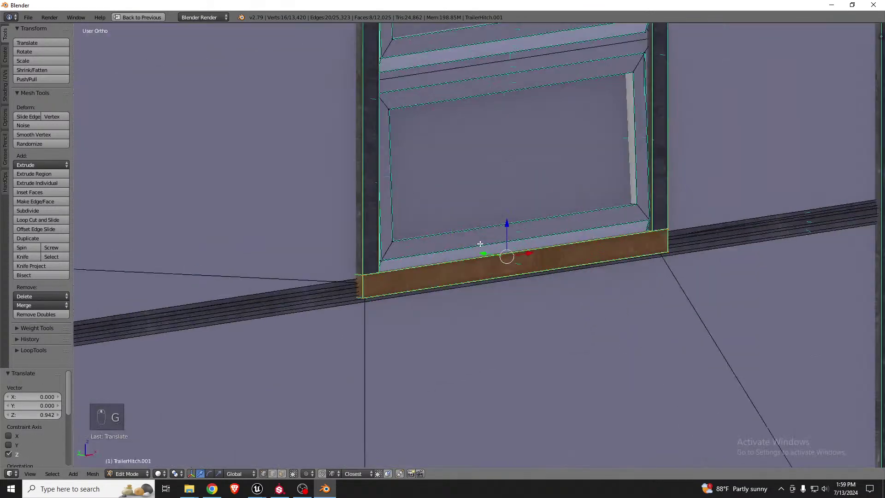
scroll(411, 286, "down", 2)
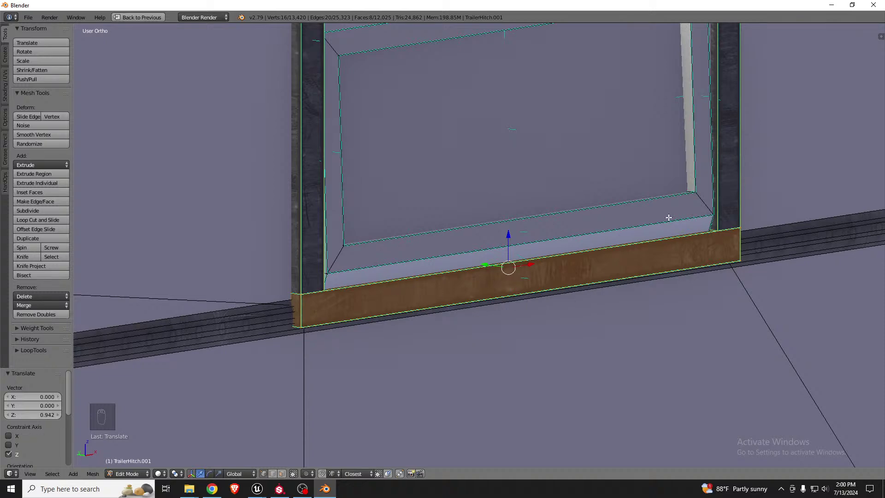
mouse_move(669, 217)
middle_mouse_down()
mouse_move(619, 205)
mouse_move(593, 213)
mouse_move(630, 217)
mouse_move(598, 226)
middle_mouse_up()
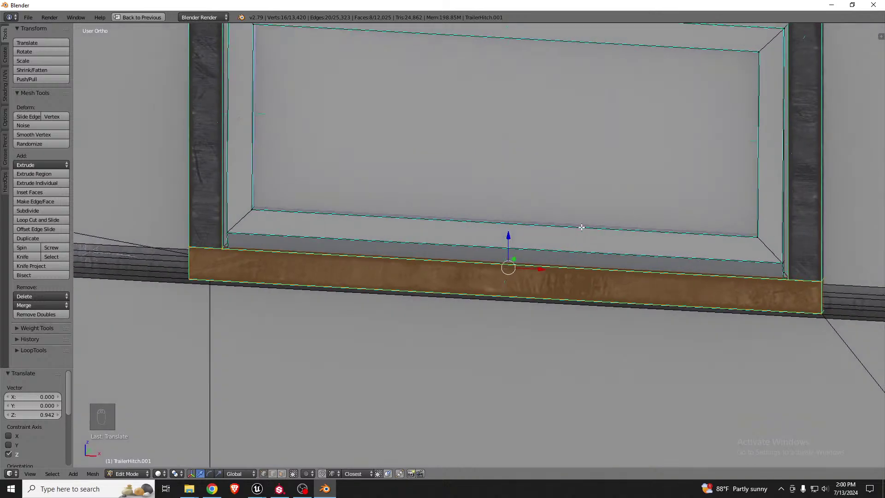
scroll(574, 229, "down", 5)
scroll(519, 252, "down", 2)
middle_click_drag(548, 247, 559, 214)
scroll(633, 158, "up", 5)
key("z")
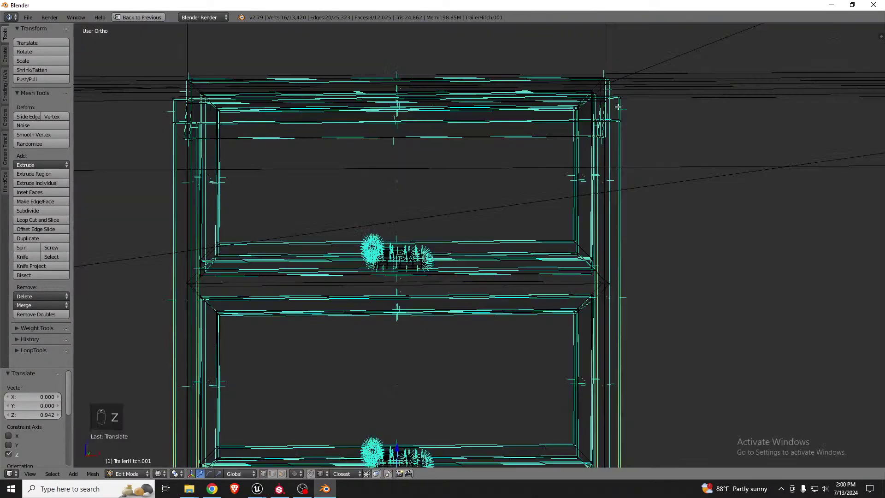
scroll(635, 146, "down", 2)
key("z")
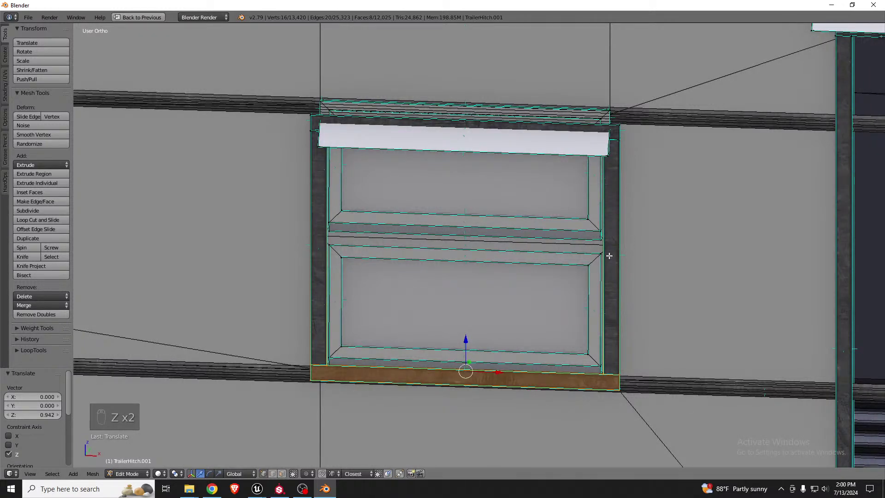
In face selection mode, select the window frame's post nearest the door, with linked faces, and add the lower crossbar's adjoining end face
key("a")
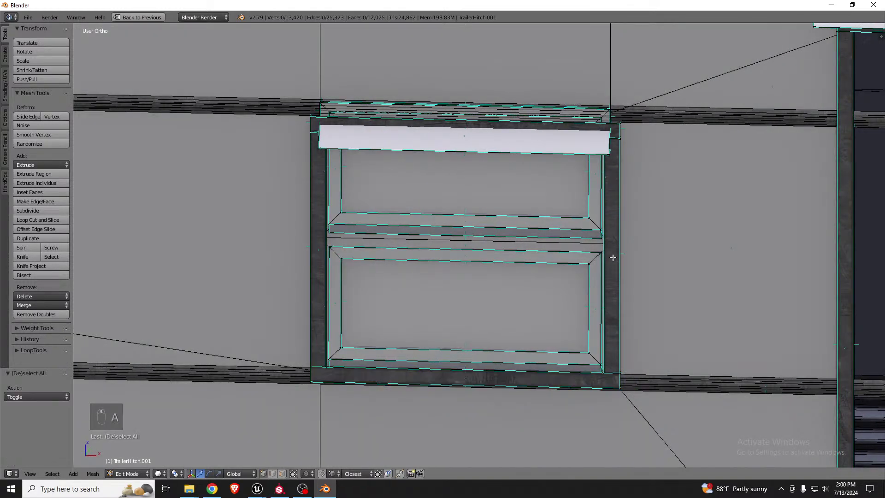
key("l")
key("ctrl+Tab")
left_click(593, 290)
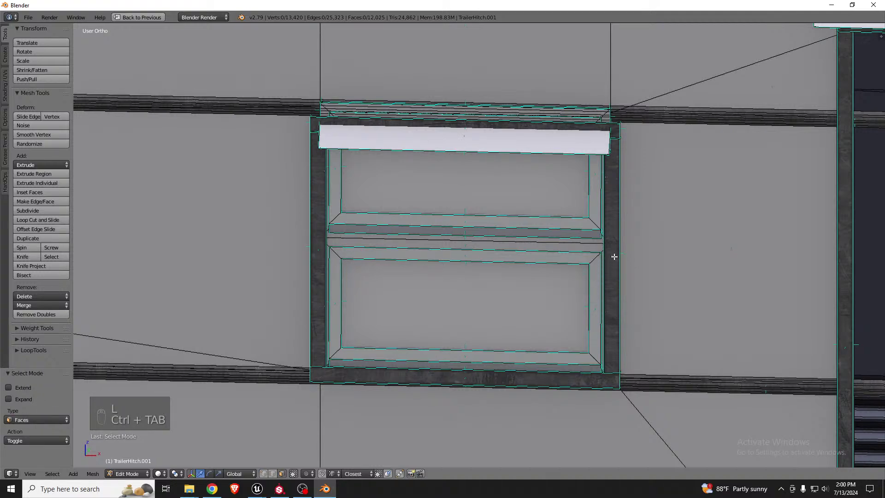
key("l")
middle_click_drag(625, 250, 592, 275)
scroll(613, 386, "up", 5)
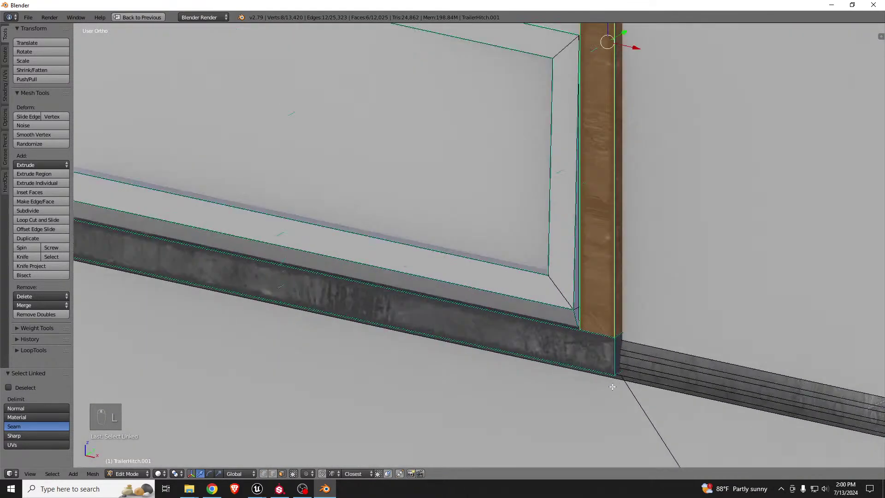
right_click(618, 355, "shift")
scroll(612, 369, "down", 5)
scroll(608, 301, "up", 4)
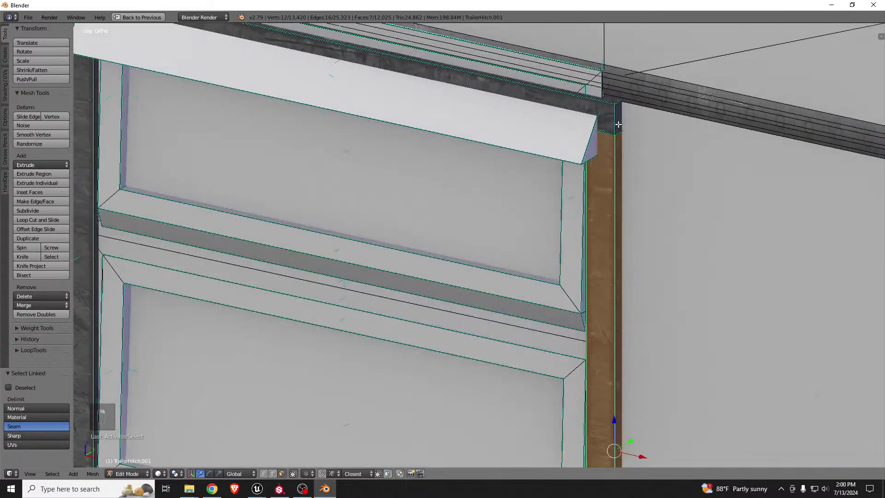
Add the top end face to the window's right trim strip selection and move it along X by -0.014, followed by 0.006
right_click(618, 124, "shift")
scroll(624, 161, "down", 3)
key("g")
key("x")
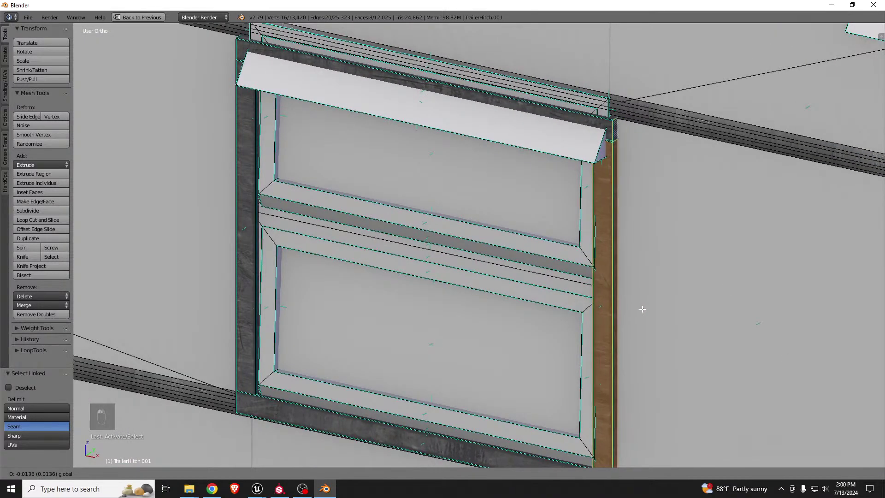
left_click(642, 309)
middle_click_drag(643, 309, 685, 295)
key("g")
key("x")
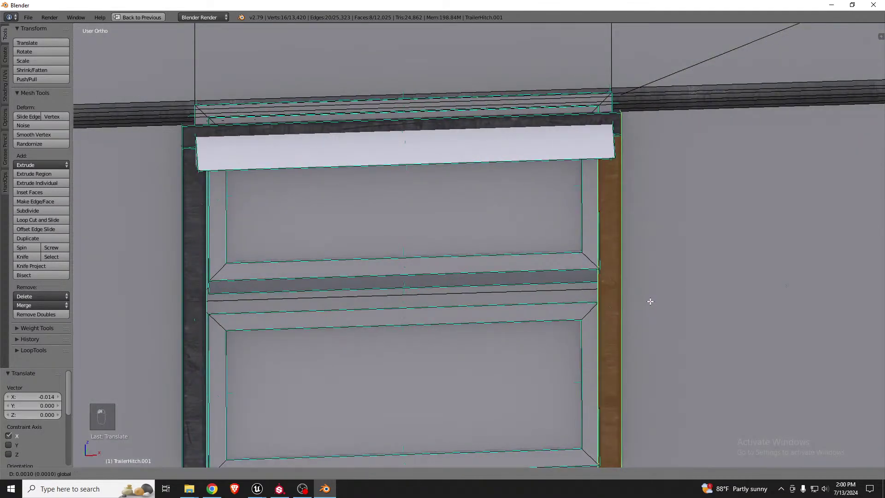
left_click(668, 281)
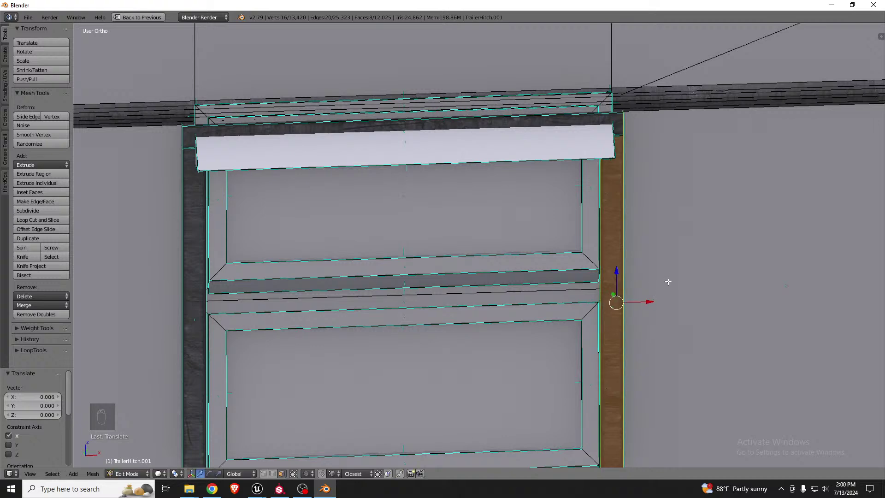
scroll(668, 281, "down", 2)
middle_click_drag(345, 281, 364, 254)
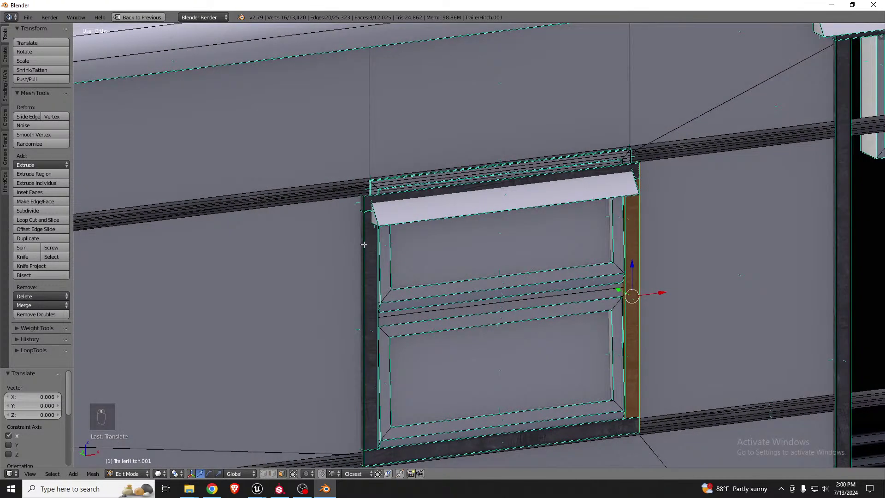
Select the window's left trim strip together with its upper and lower end faces and move it 0.013 along X
right_click(362, 251)
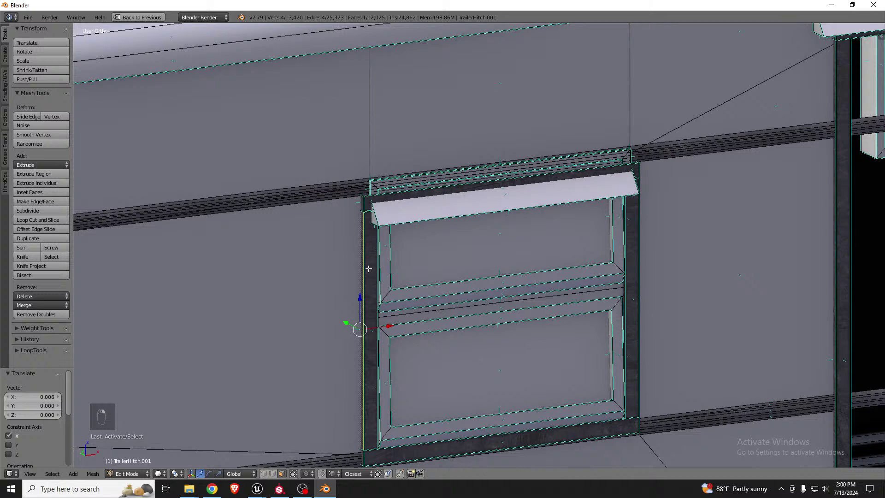
key("l")
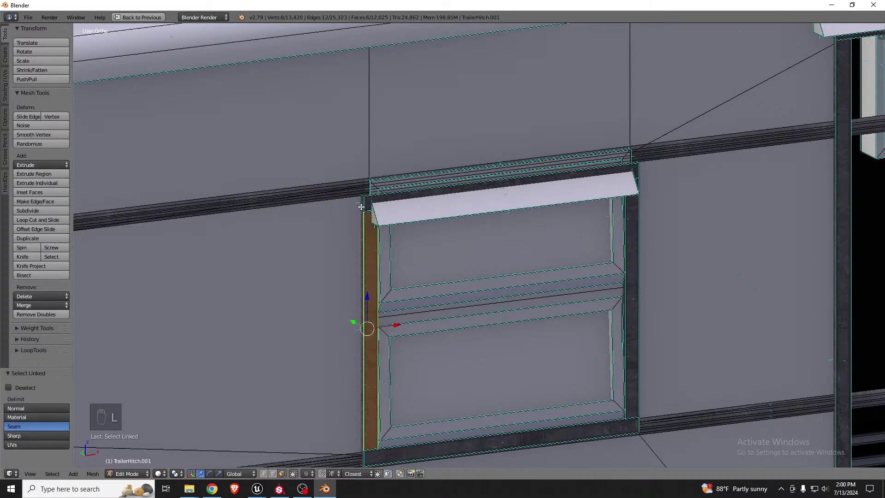
right_click(361, 206, "shift")
scroll(364, 199, "down", 2)
scroll(364, 393, "up", 4)
right_click(363, 362, "shift")
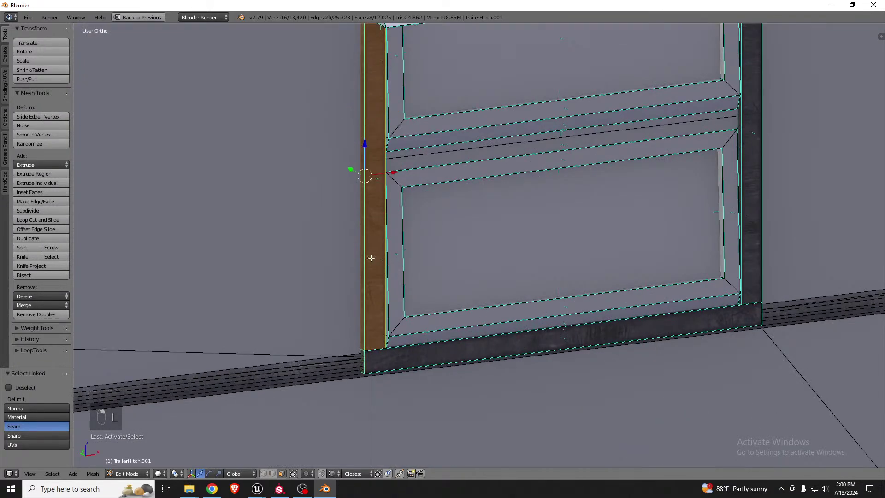
key("g")
key("x")
left_click(431, 176)
middle_click_drag(431, 176, 395, 184)
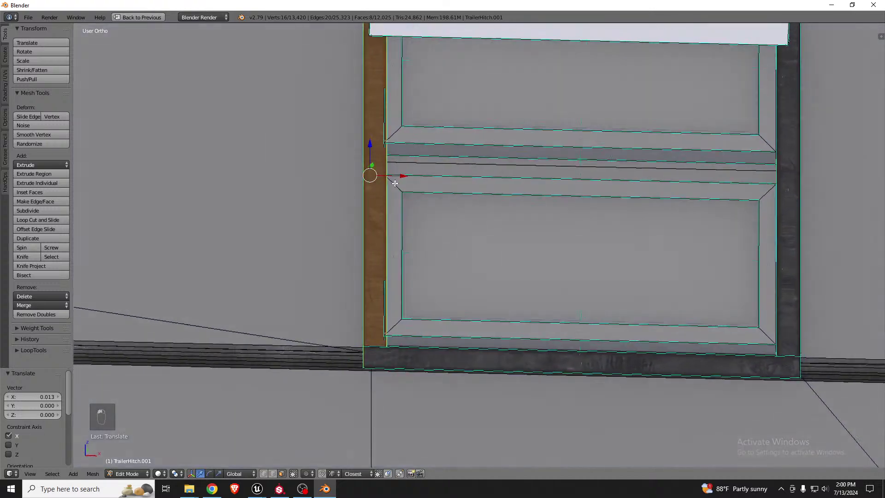
Shift the left trim strip by -0.008 along X to line up with the window frame's edge
key("g")
key("x")
left_click(399, 176)
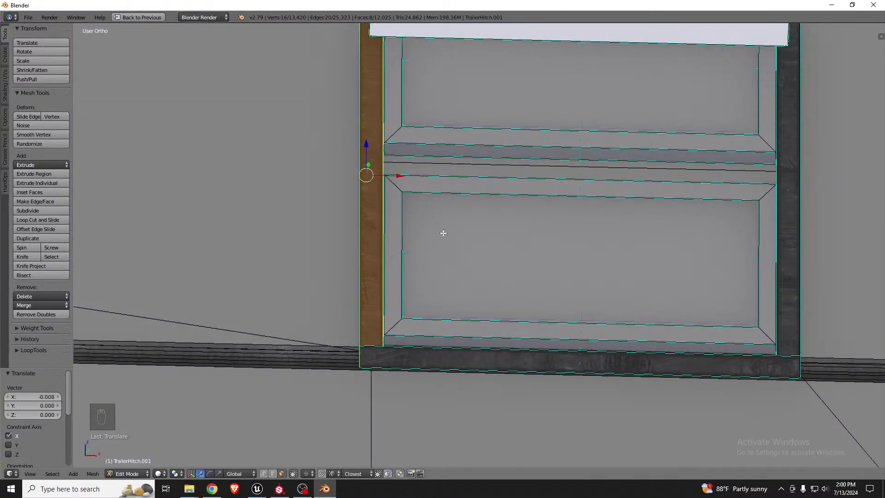
scroll(526, 231, "down", 2)
middle_click_drag(525, 231, 498, 221)
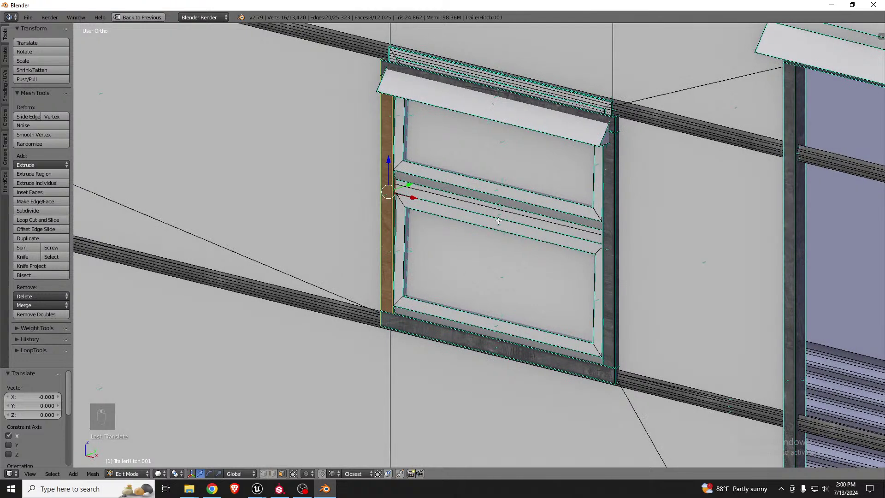
Select the whole awning above the window and move it -0.047 along Z, below the dark top trim
scroll(541, 160, "up", 5)
scroll(648, 154, "down", 2)
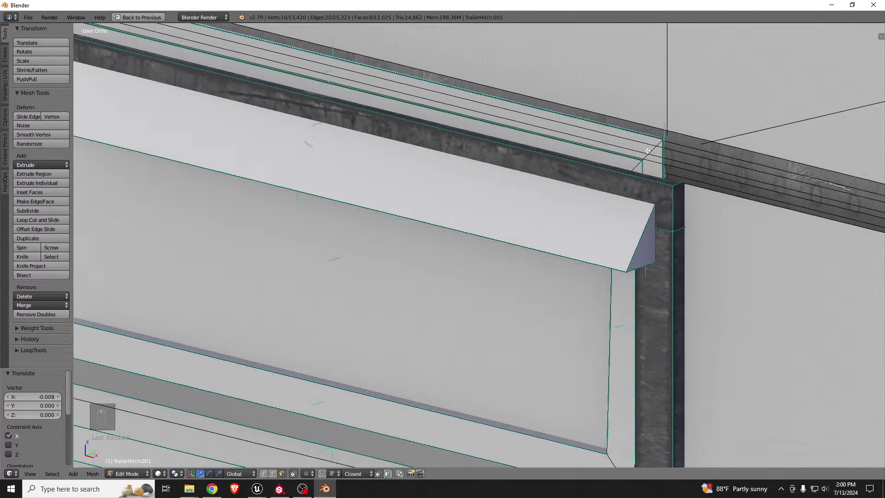
key("a")
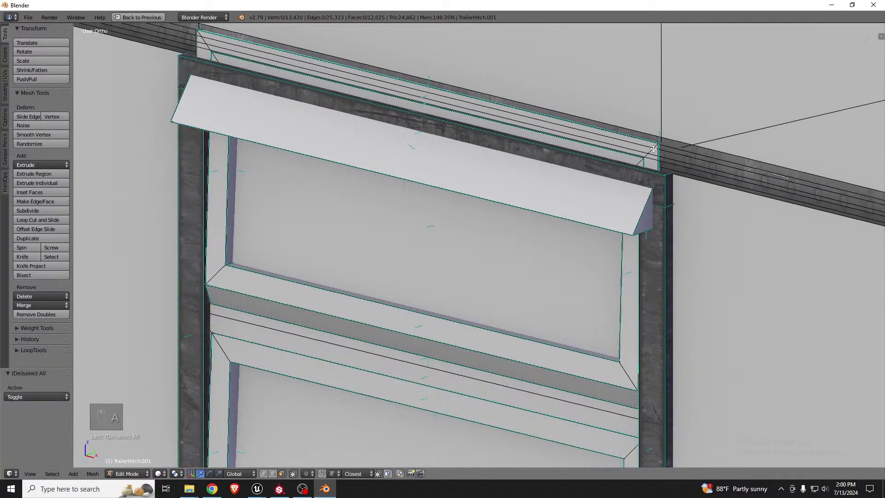
key("l")
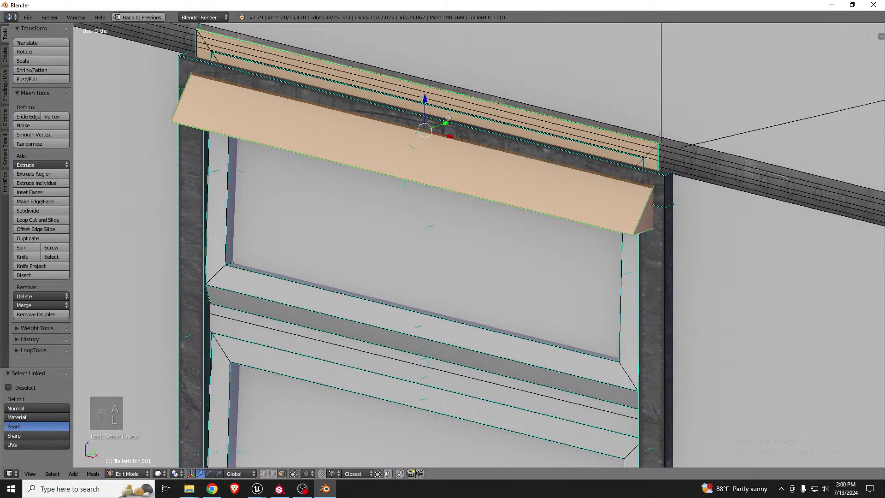
left_click_drag(424, 99, 425, 129)
middle_click_drag(425, 128, 629, 194)
Scale the window awning to 0.938 along X so it fits between the side trim strips
key("s")
key("x")
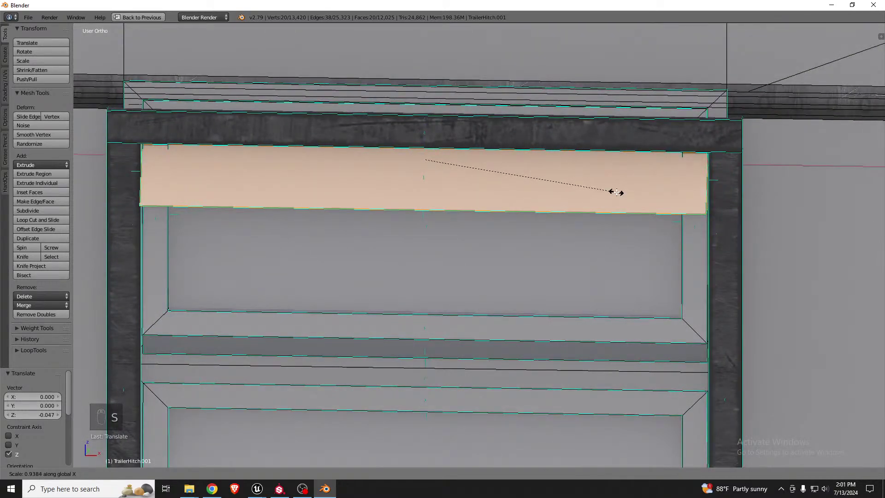
left_click(617, 192)
middle_click_drag(729, 123, 624, 127)
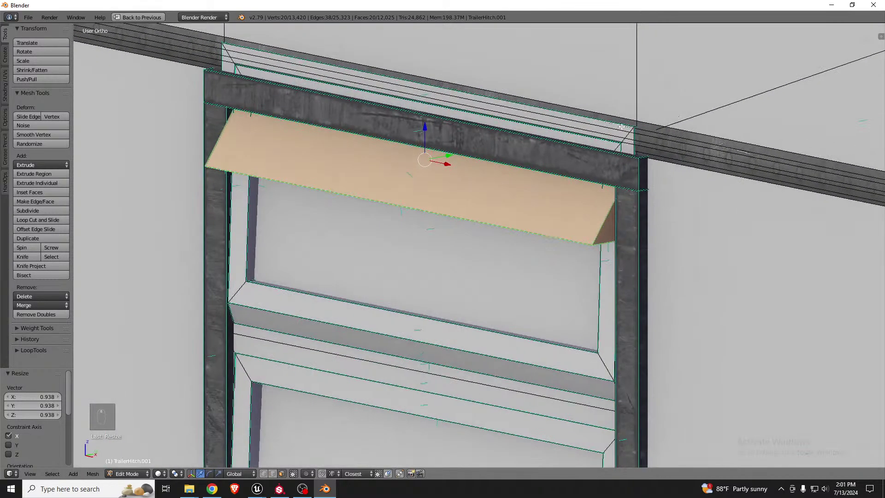
Select the face loop around the window's protruding outer top frame in wireframe view and move it -0.051 along Z
right_click(615, 132)
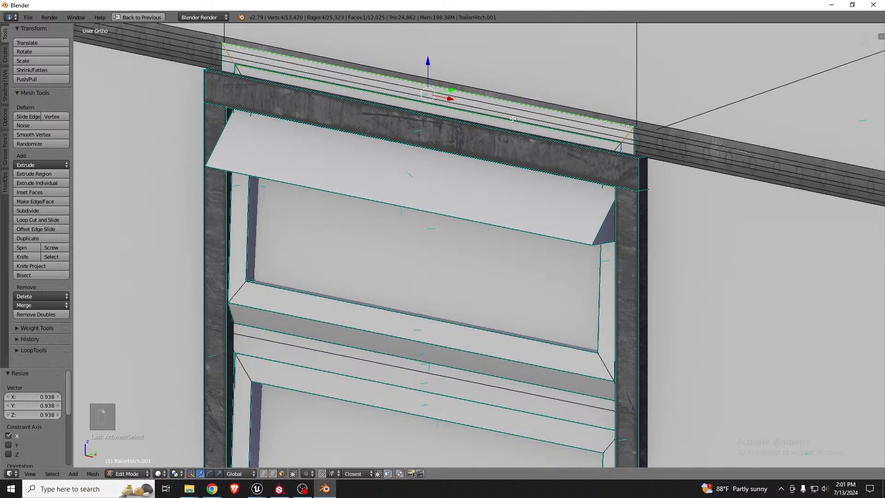
key("l")
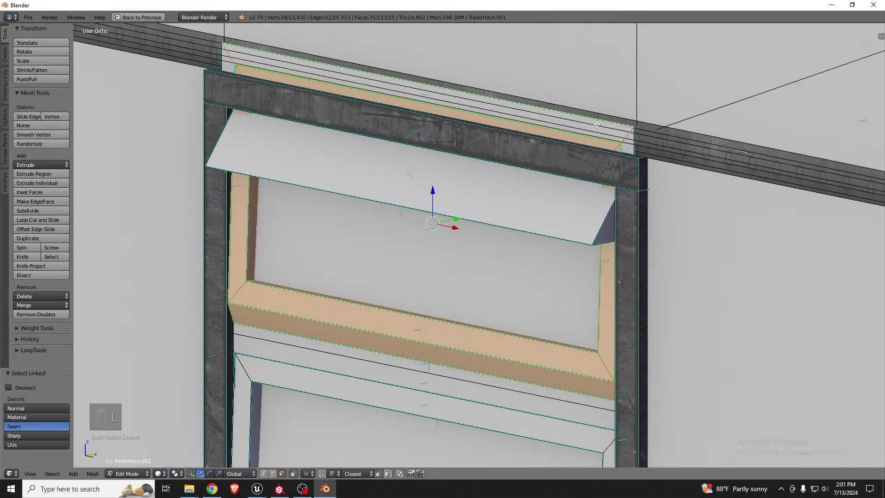
key("ctrl+z")
key("z")
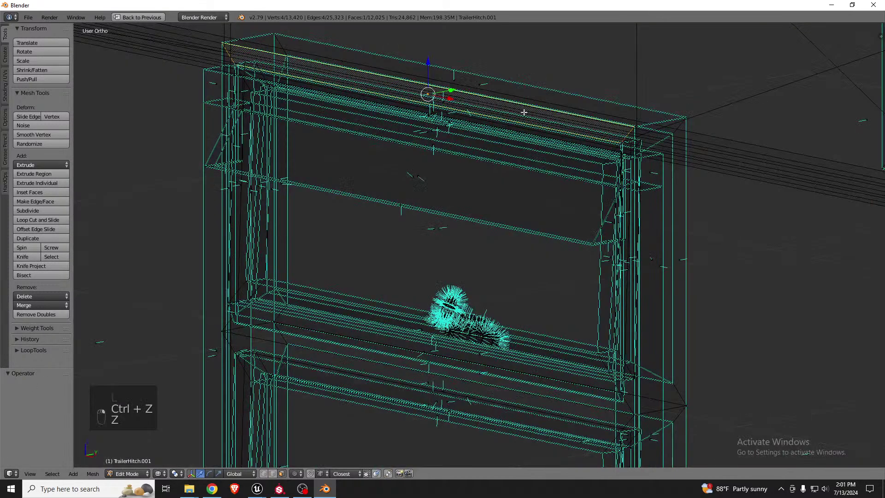
right_click(470, 97, "alt")
right_click(485, 94, "alt")
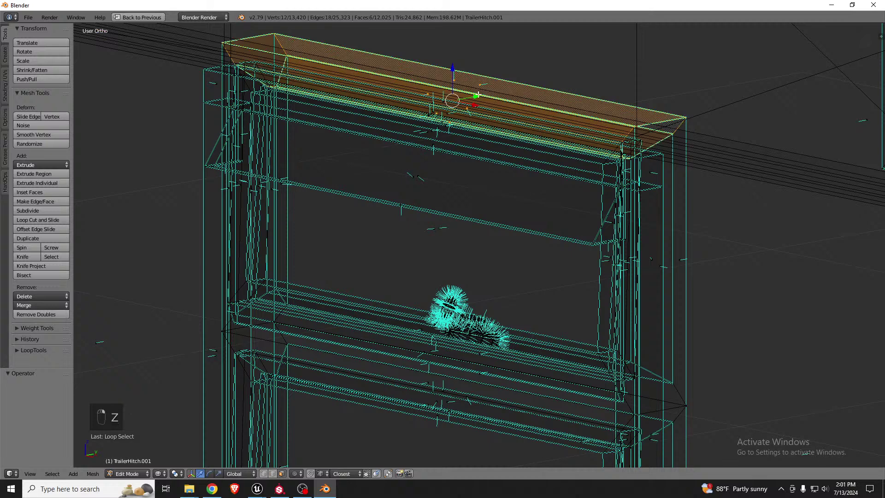
key("z")
left_click_drag(454, 66, 450, 99)
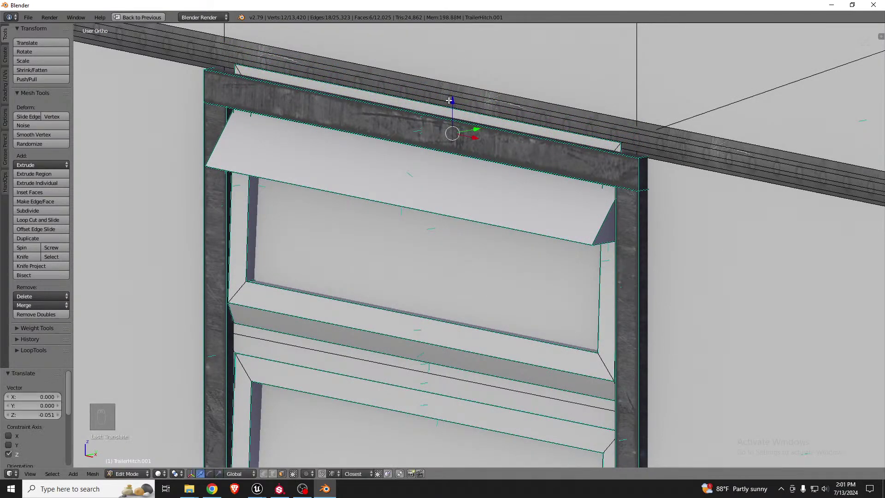
Try scaling the window awning down along Z and undo it
left_click(452, 113)
key("l")
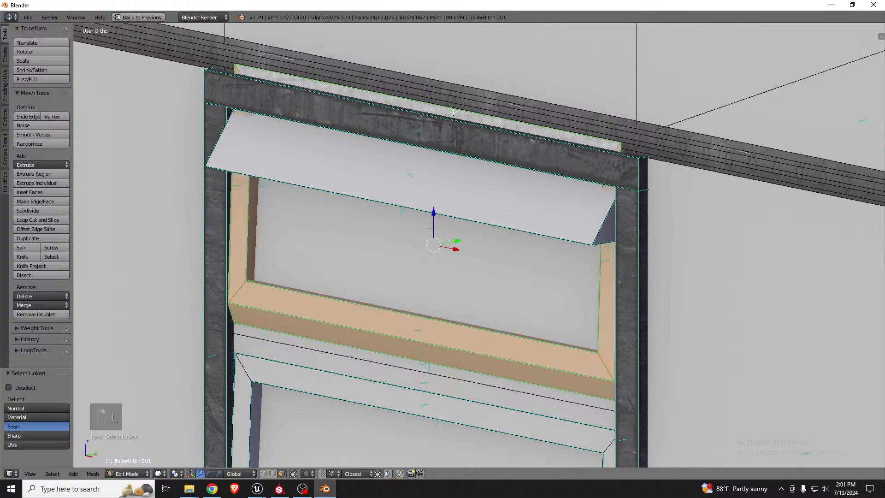
right_click(554, 194)
key("l")
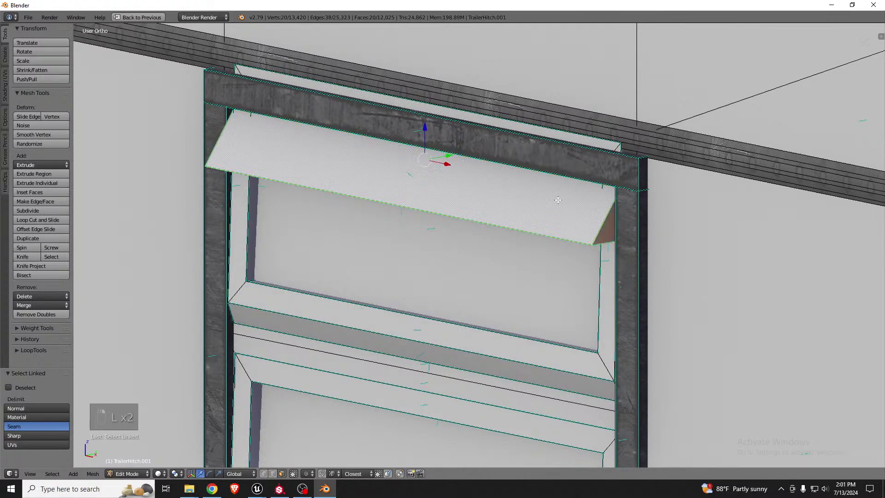
key("s")
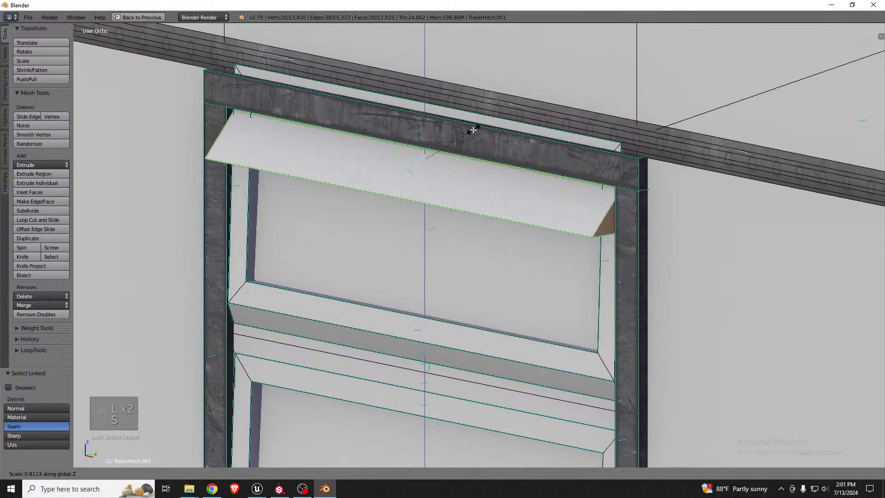
left_click_drag(424, 128, 424, 129)
key("ctrl+z")
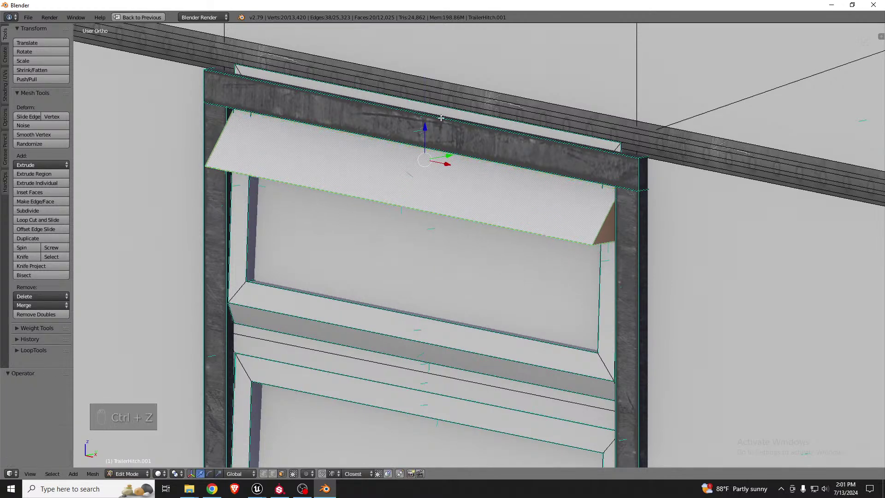
Lower the upper window frame's protruding top faces by 0.024 along Z, behind the dark top trim
left_click_drag(439, 93, 437, 97)
scroll(437, 97, "down", 4)
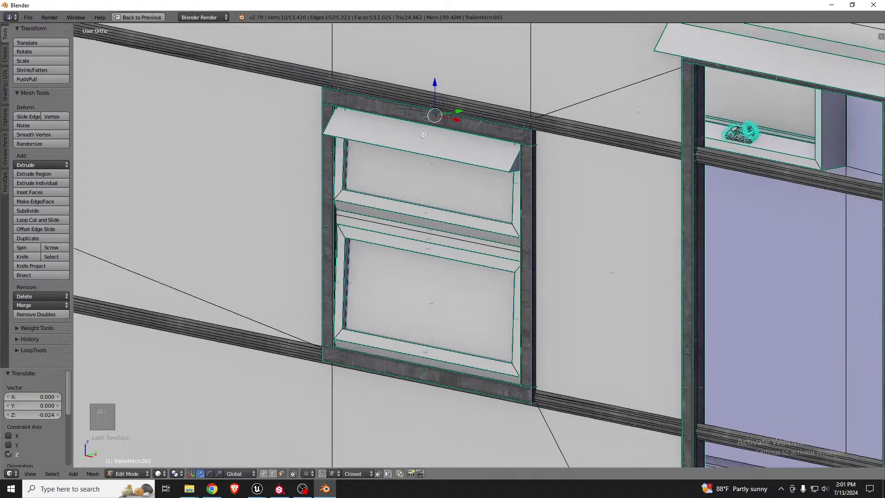
mouse_move(438, 129)
middle_mouse_down()
mouse_move(466, 154)
mouse_move(486, 148)
mouse_move(499, 160)
mouse_move(444, 166)
middle_mouse_up()
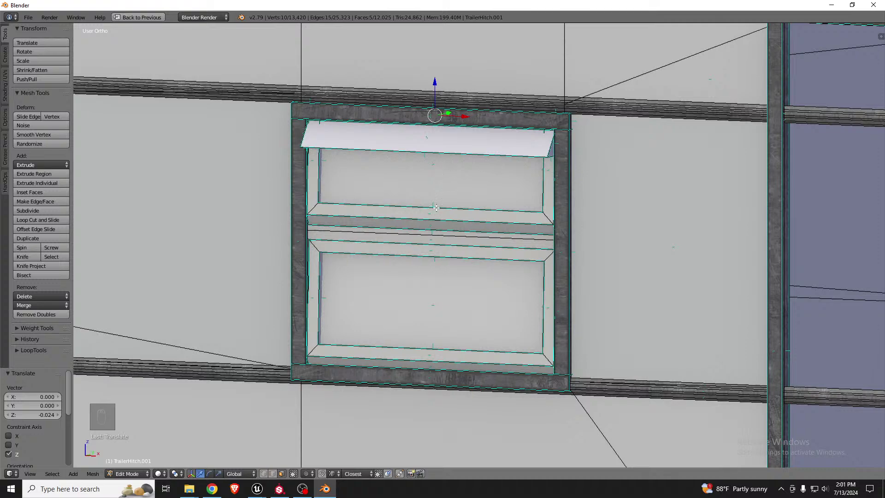
Deselect everything and examine the trailer's side with its windows, door and trim in Object Mode before resuming mesh editing
scroll(395, 187, "down", 2)
middle_click_drag(489, 215, 415, 213)
scroll(414, 212, "down", 3)
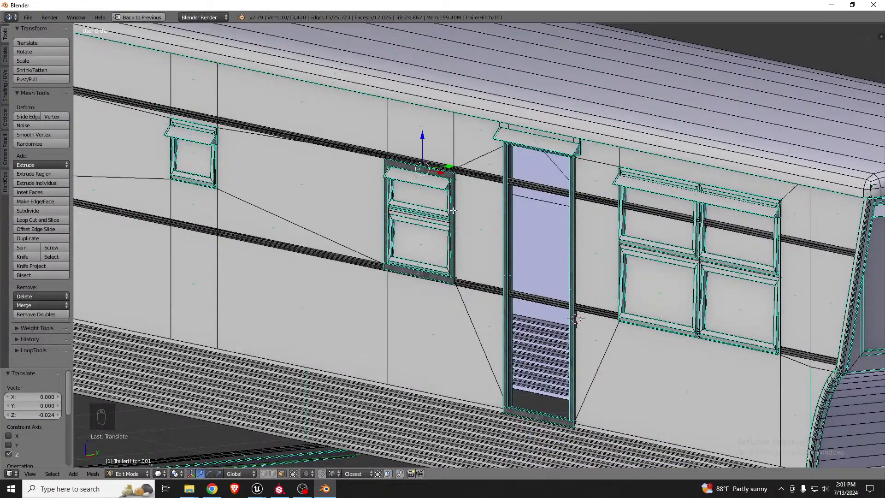
key("a")
key("Tab")
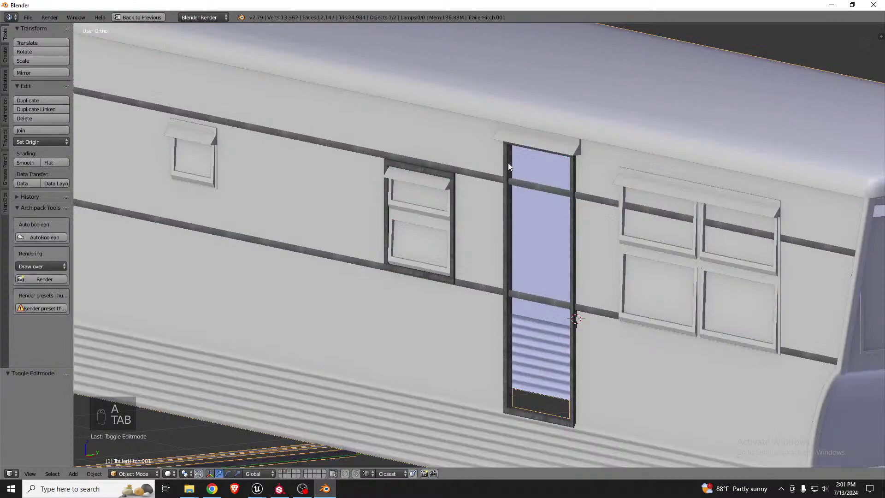
scroll(508, 163, "down", 3)
middle_click_drag(508, 162, 531, 184)
key("Tab")
Select both long horizontal trim strips on the trailer's side and convert their triangles to quads
scroll(507, 198, "up", 9)
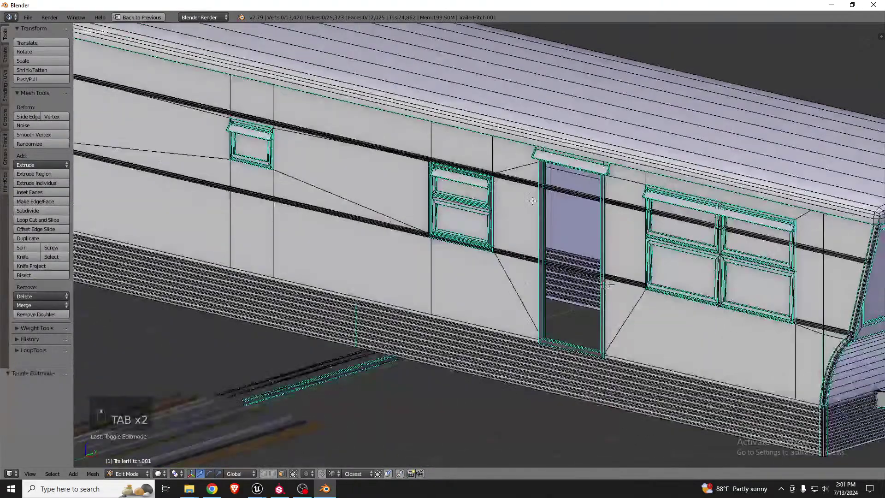
right_click(561, 192)
scroll(563, 193, "down", 1)
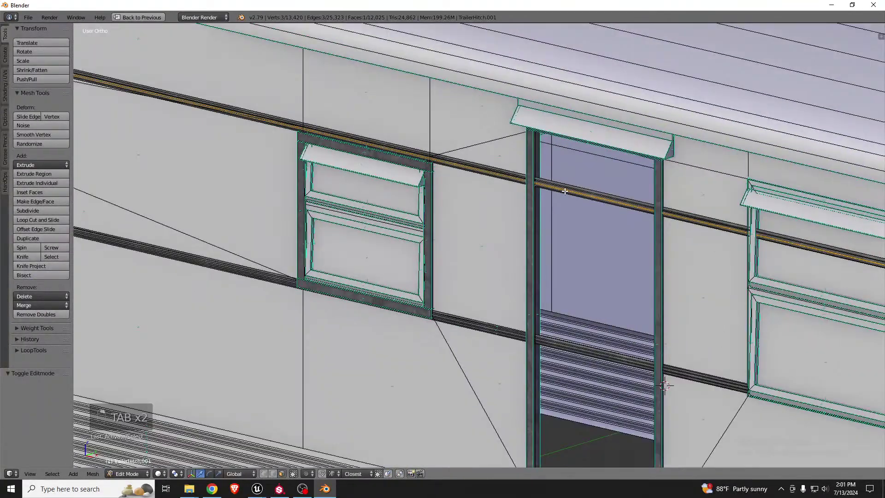
key("l")
key("l")
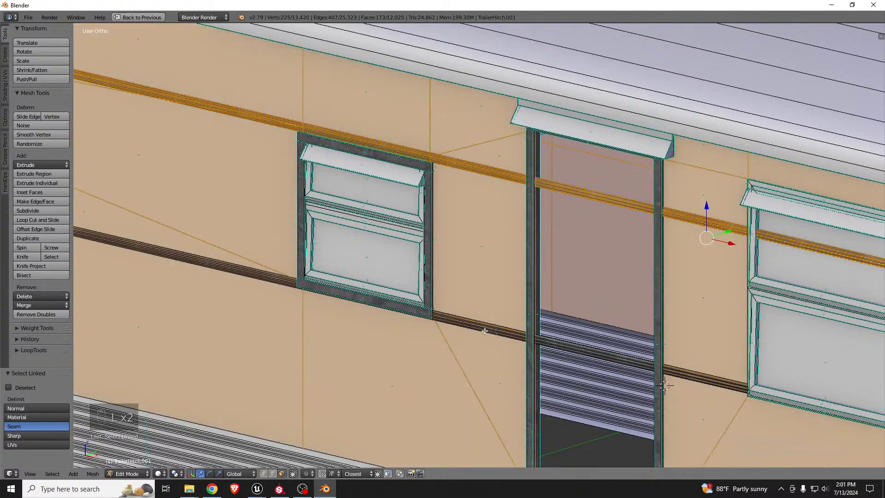
key("ctrl+z")
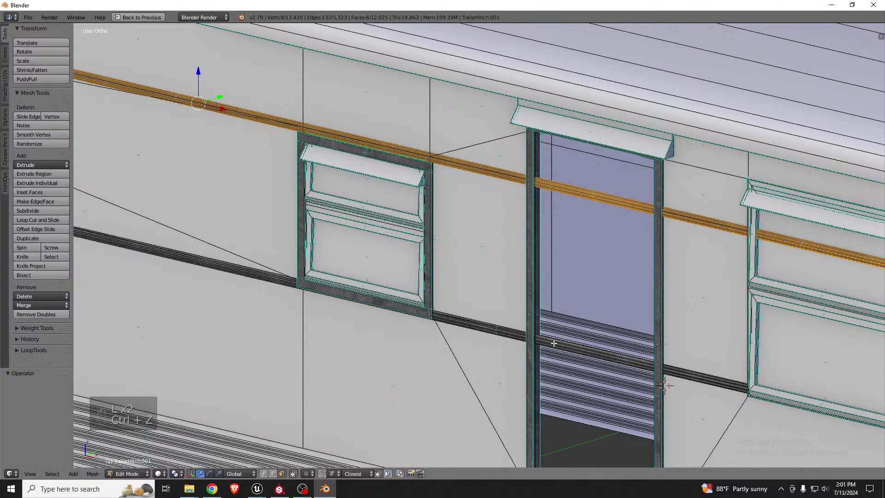
key("l")
key("l")
scroll(360, 258, "down", 3)
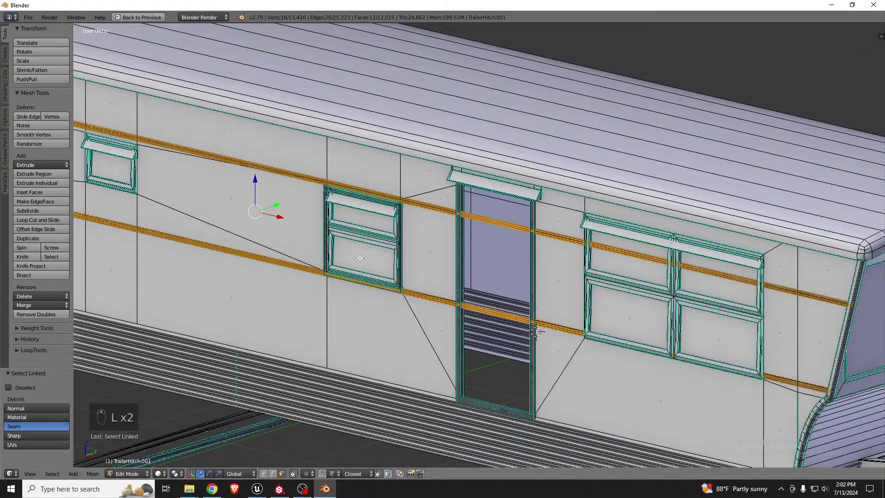
key("alt+j")
Add two edge loops across the upper horizontal trim strip, one slid to each side of the door frame
scroll(480, 230, "up", 3)
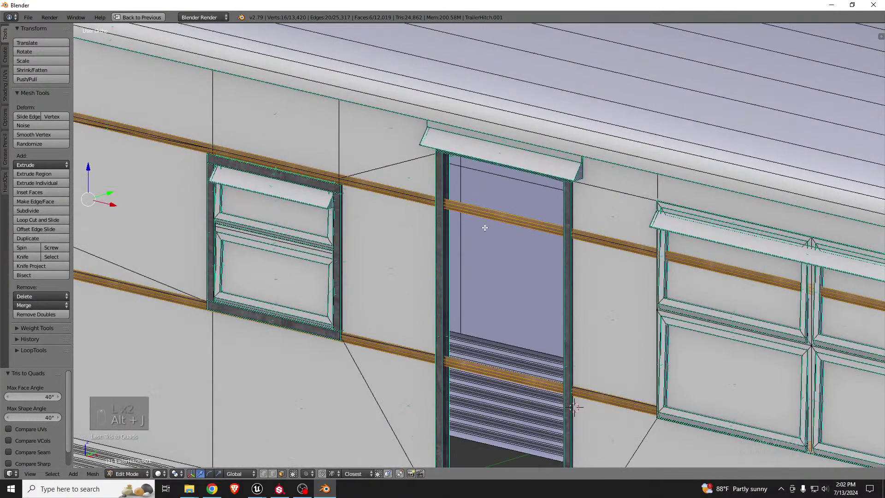
scroll(368, 196, "down", 3)
key("ctrl+r")
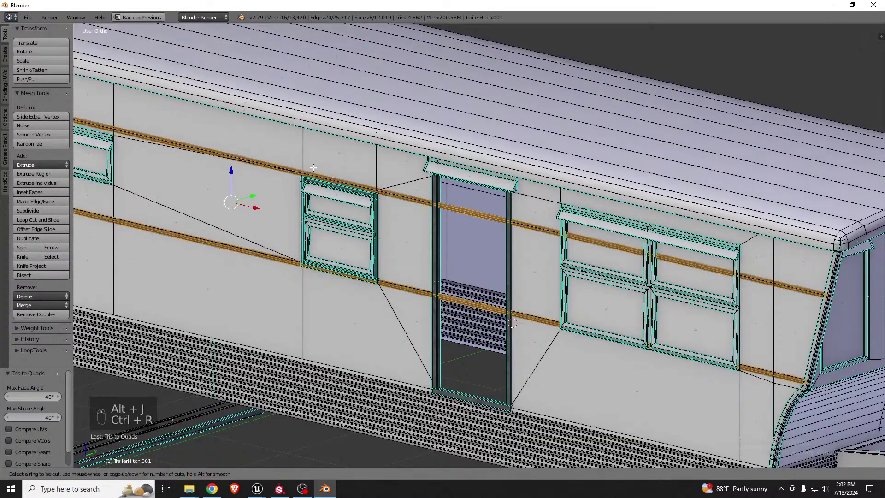
left_click(260, 168)
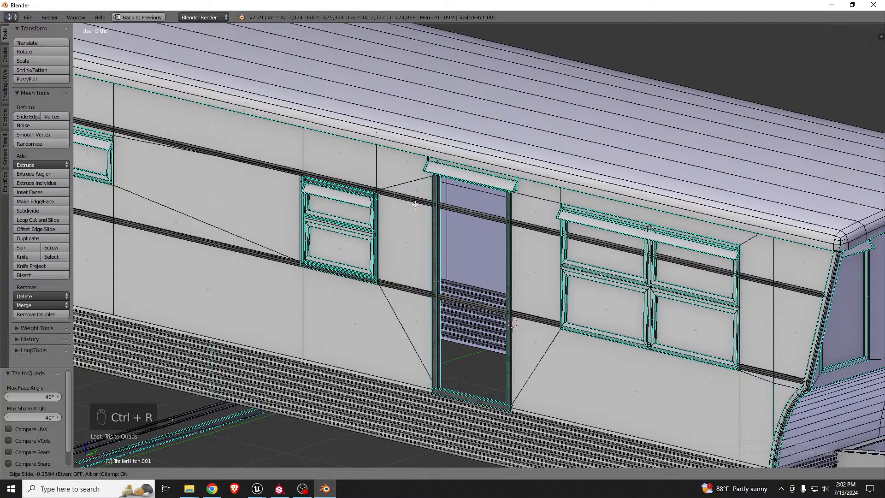
left_click(450, 209)
scroll(452, 212, "up", 1)
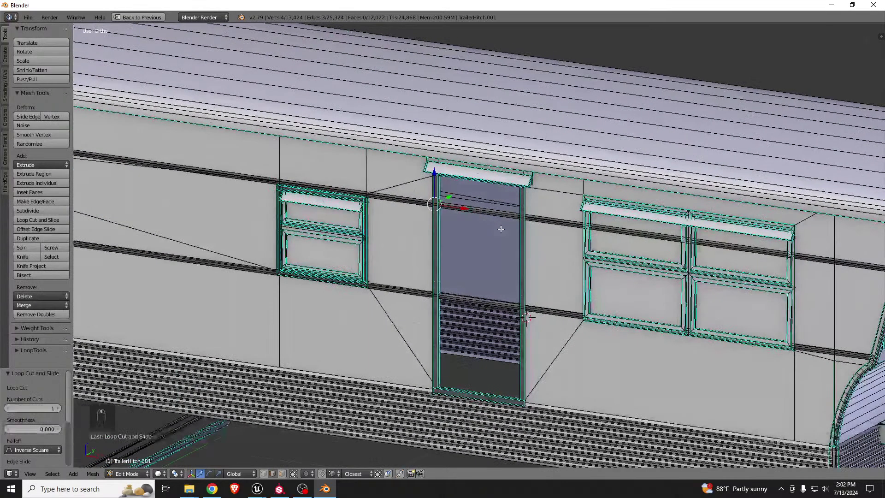
scroll(501, 229, "up", 2)
key("ctrl+r")
left_click(529, 209)
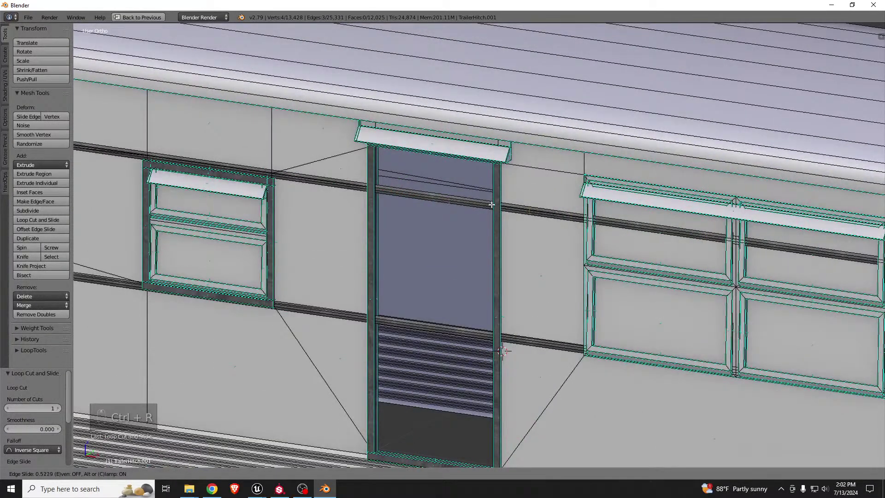
left_click(456, 202)
Delete the upper trim strip's face loop spanning the door opening
key("ctrl+Tab")
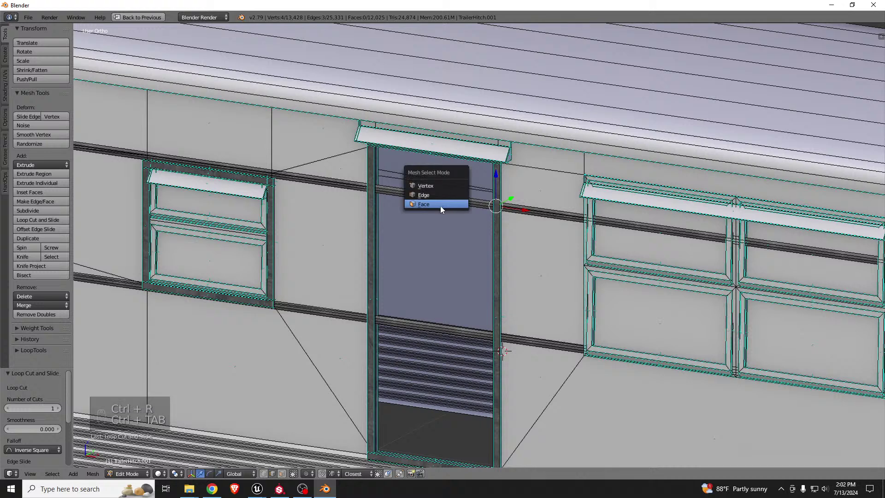
key("space")
key("space")
key("space")
right_click(432, 196, "alt")
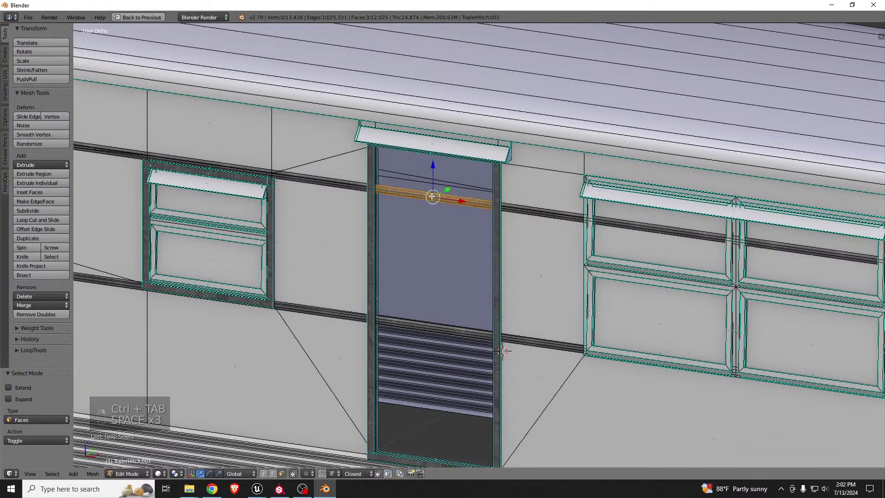
key("x")
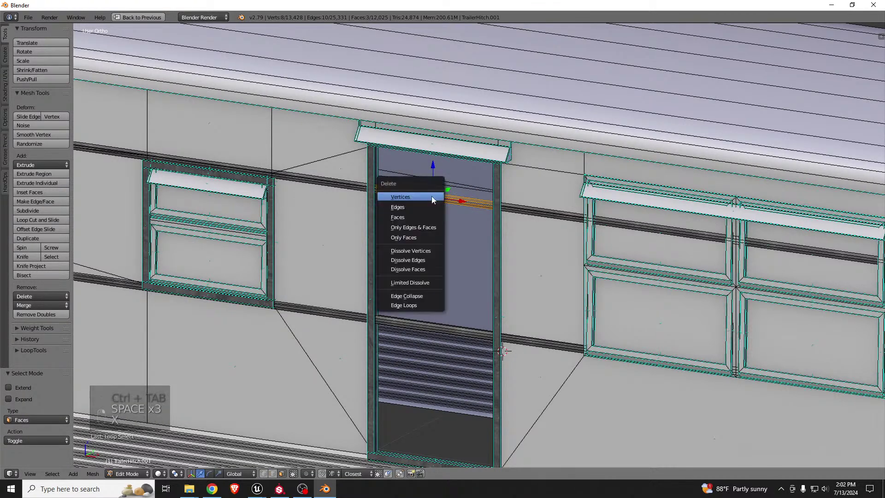
left_click(420, 221)
Add two edge loops across the lower horizontal trim strip, one slid to each side of the door frame
scroll(409, 303, "down", 5)
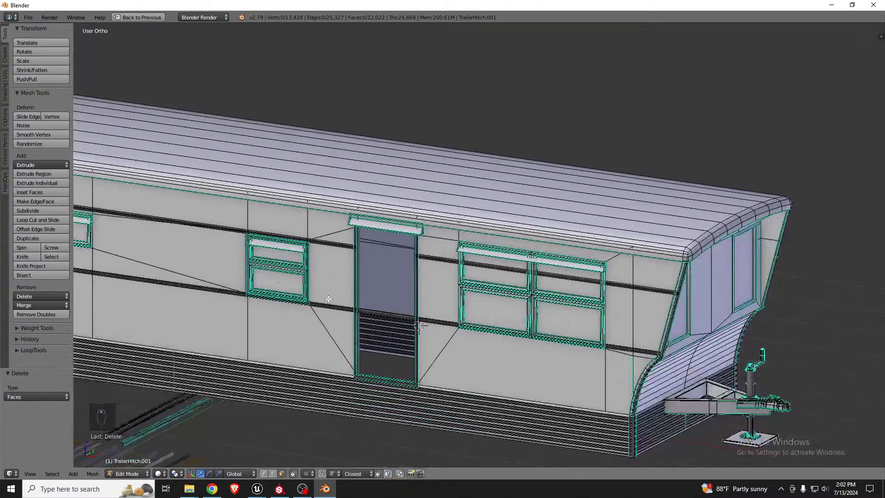
key("ctrl+r")
left_click(325, 301)
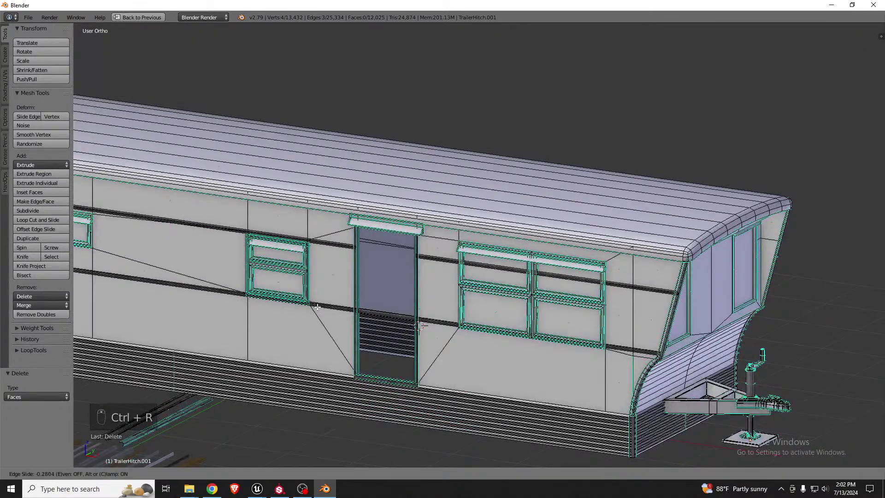
left_click(363, 320)
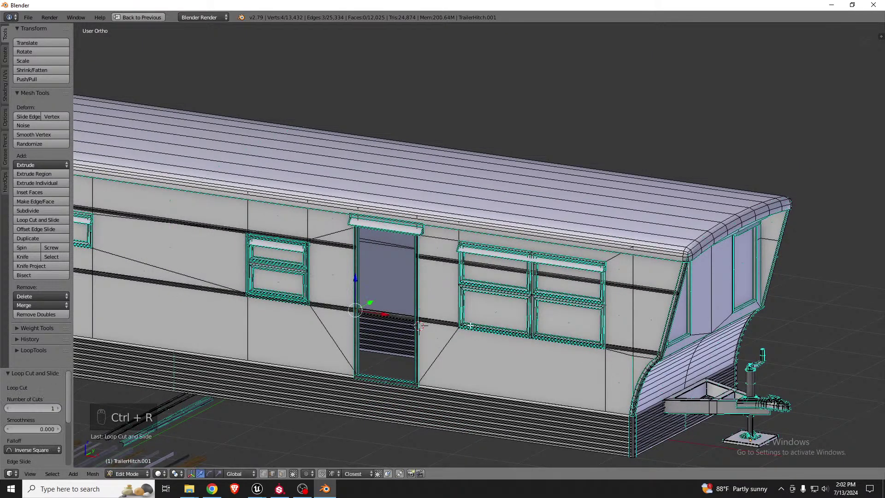
scroll(490, 329, "up", 5)
key("ctrl+r")
left_click(384, 322)
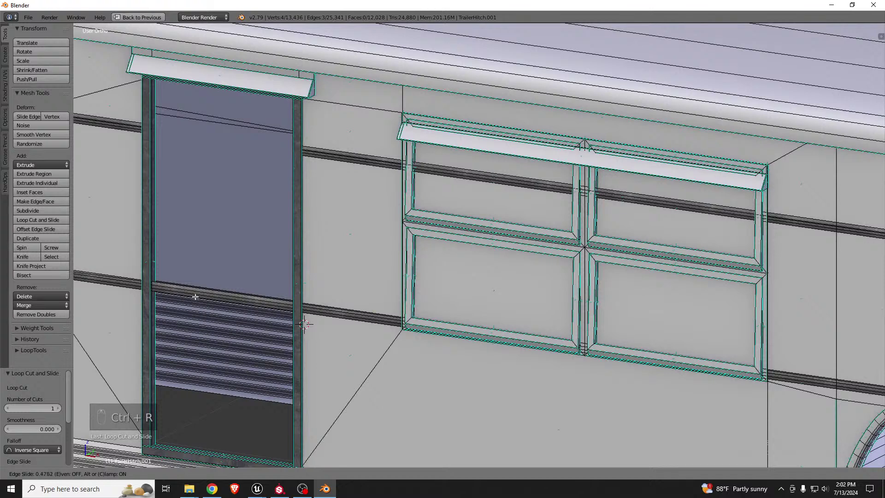
left_click(163, 295)
Delete the lower trim strip's face loop spanning the door opening
key("ctrl+Tab")
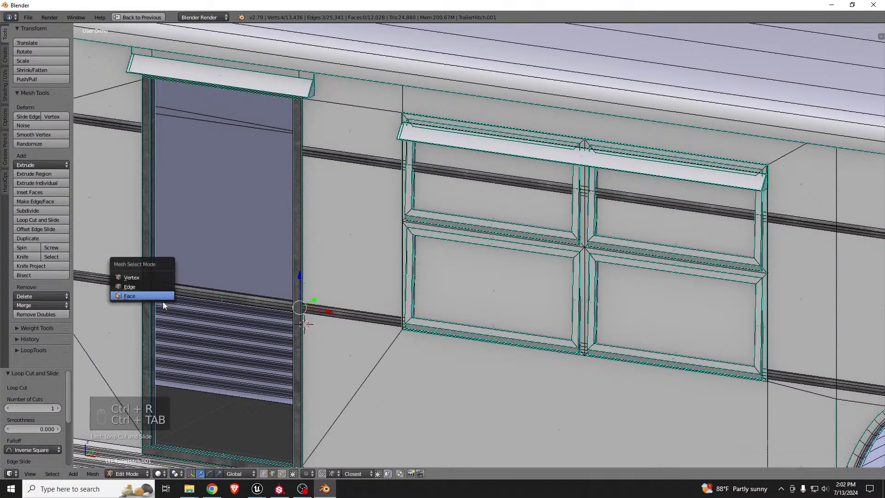
left_click(164, 297)
right_click(213, 295)
key("x")
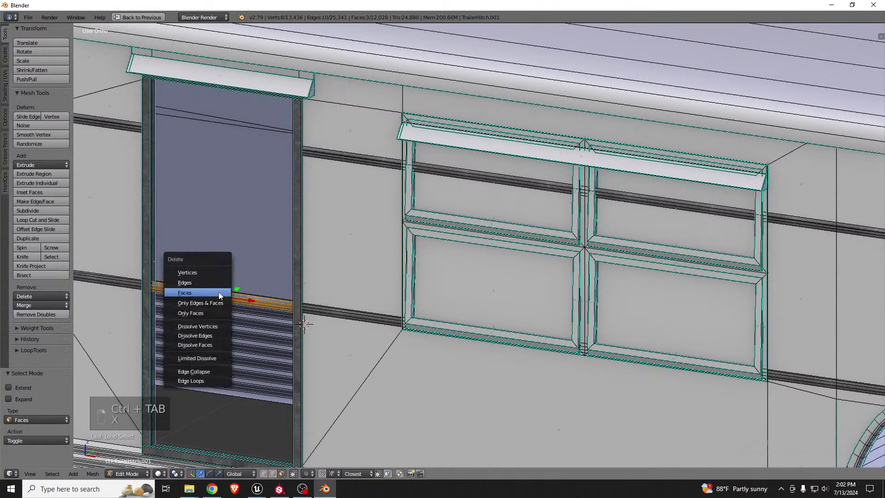
left_click(216, 297)
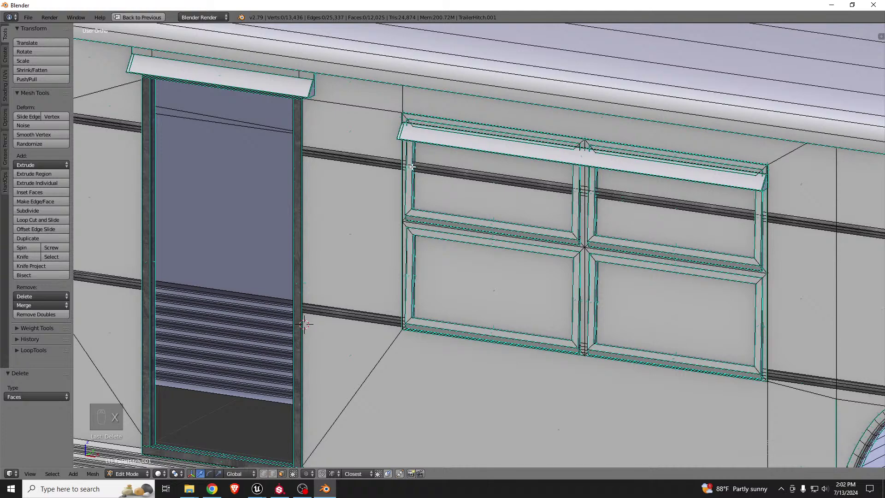
Add two edge loops across the upper trim strip, one slid to each outer side of the large four-pane window
key("ctrl+r")
left_click(510, 184)
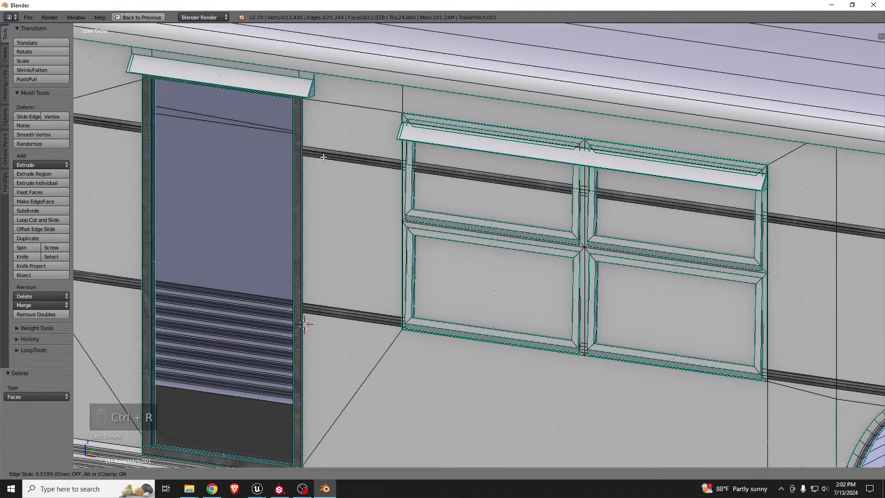
left_click(297, 154)
scroll(297, 155, "down", 2)
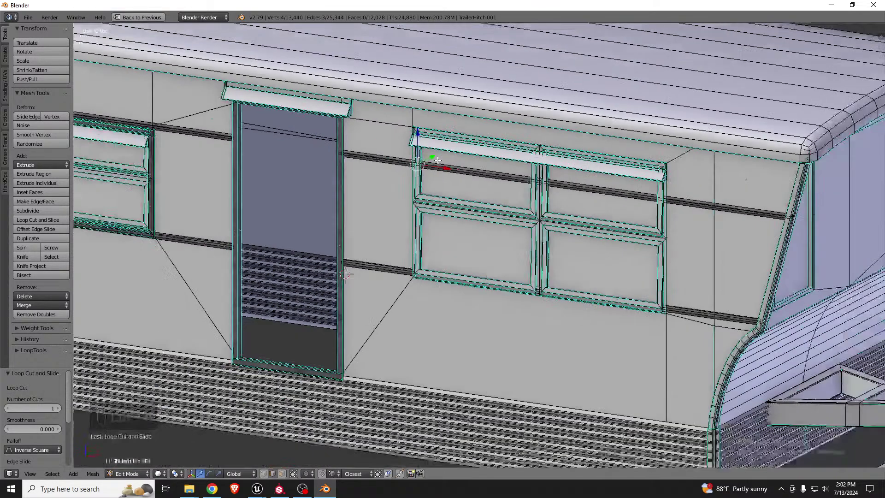
key("ctrl+r")
left_click(523, 184)
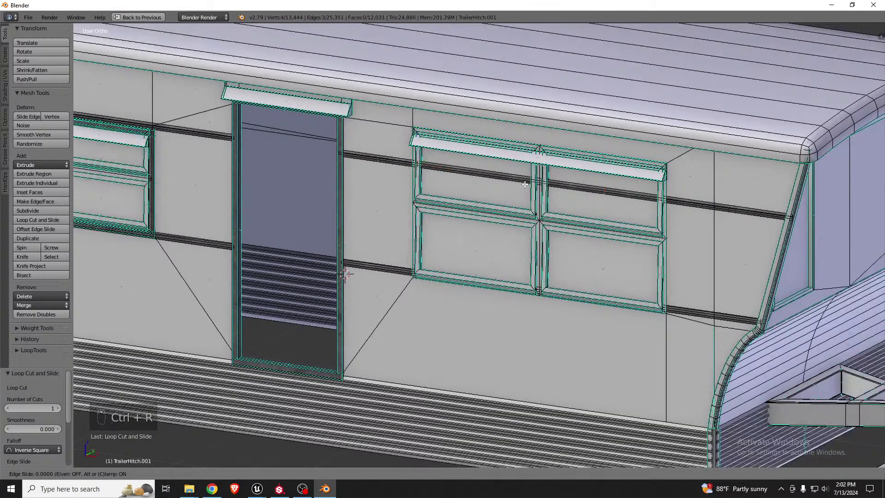
left_click(573, 193)
Delete the upper trim strip's face loop crossing the large four-pane window
key("ctrl+Tab")
left_click(565, 194)
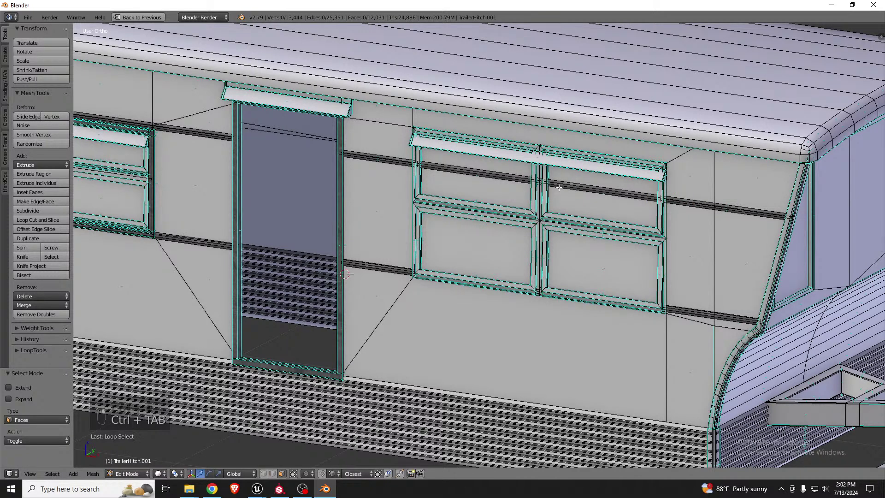
right_click(557, 183, "alt")
key("x")
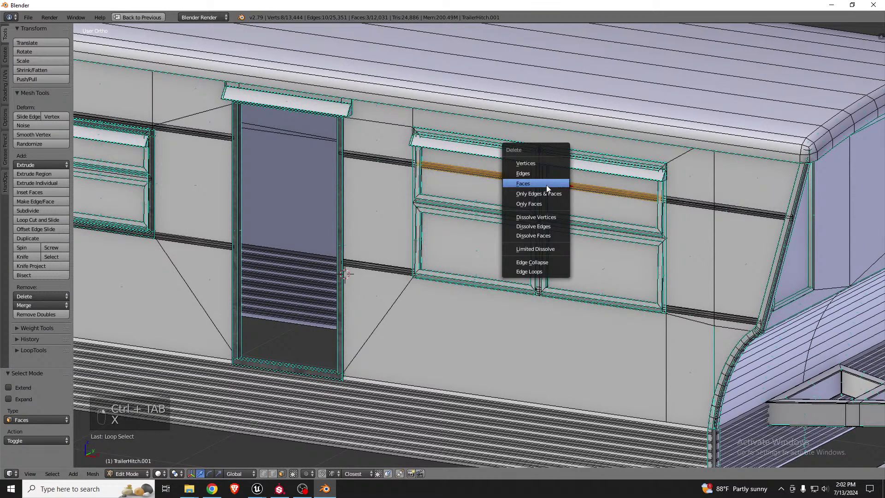
left_click(546, 185)
Export the trailer from Object Mode as FBX, overwriting SM_MobileHomeExterior.fbx in G:\OYO, and reimport the base mesh in Unreal Editor
key("Tab")
scroll(541, 187, "down", 8)
middle_click_drag(541, 187, 521, 183)
key("z")
key("z")
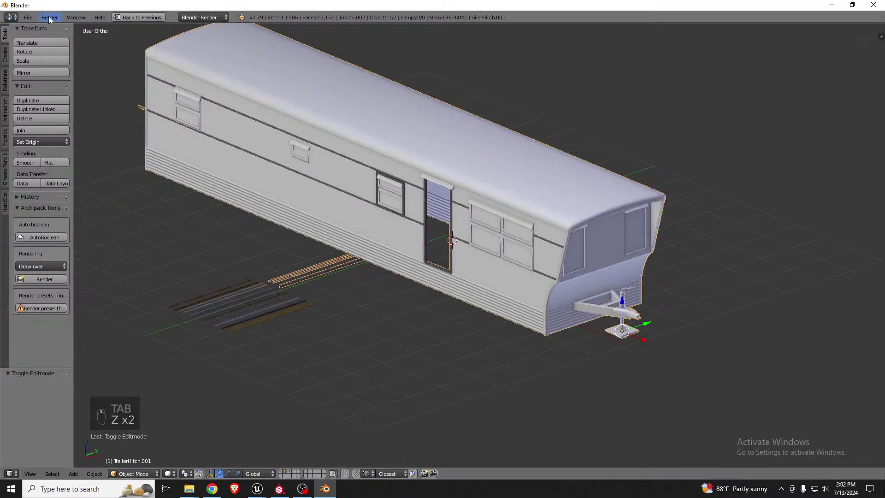
left_click(28, 17)
mouse_move(80, 198)
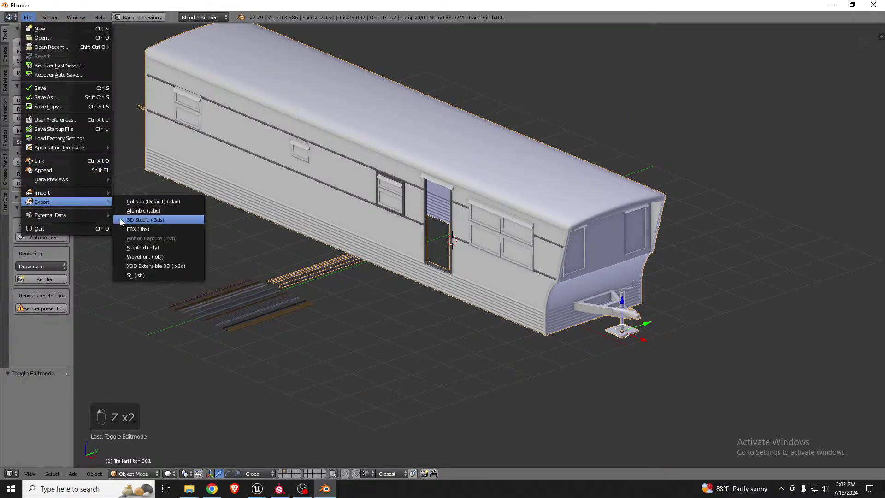
left_click(119, 226)
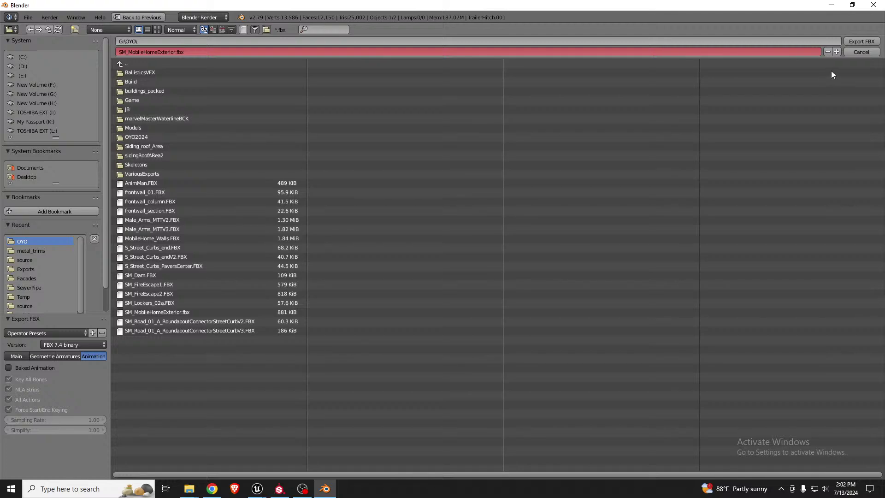
left_click(857, 42)
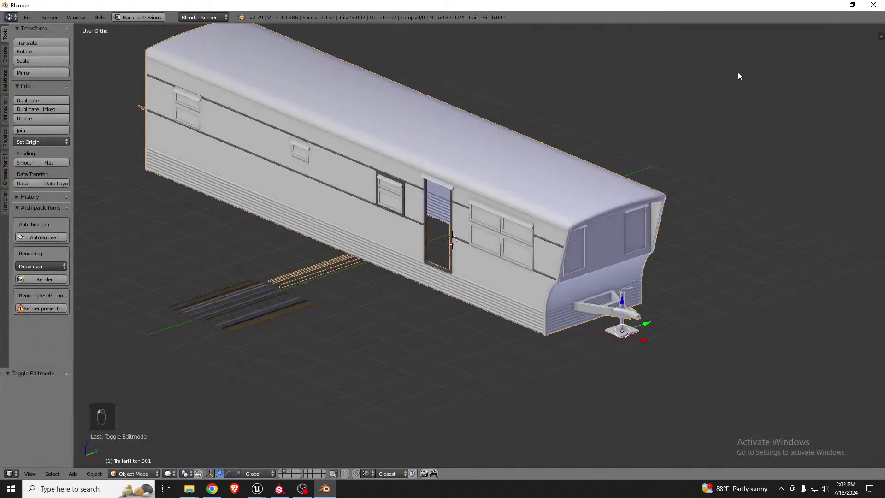
key("alt+Tab")
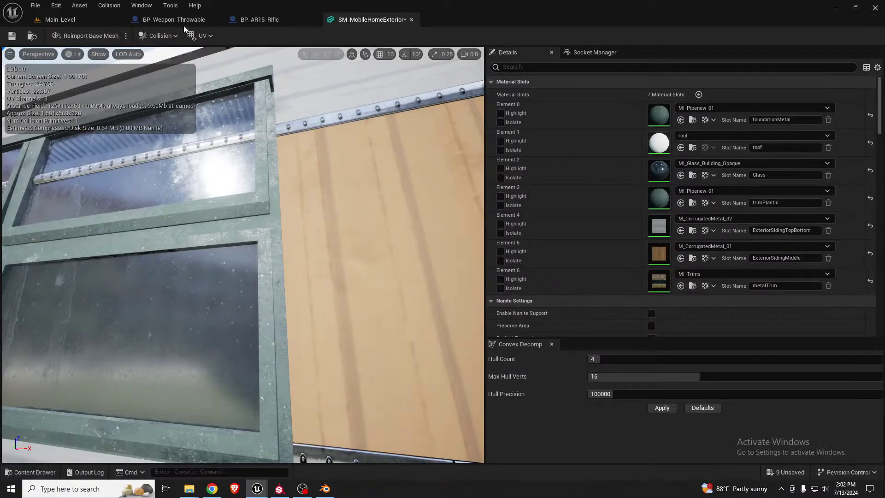
left_click(112, 33)
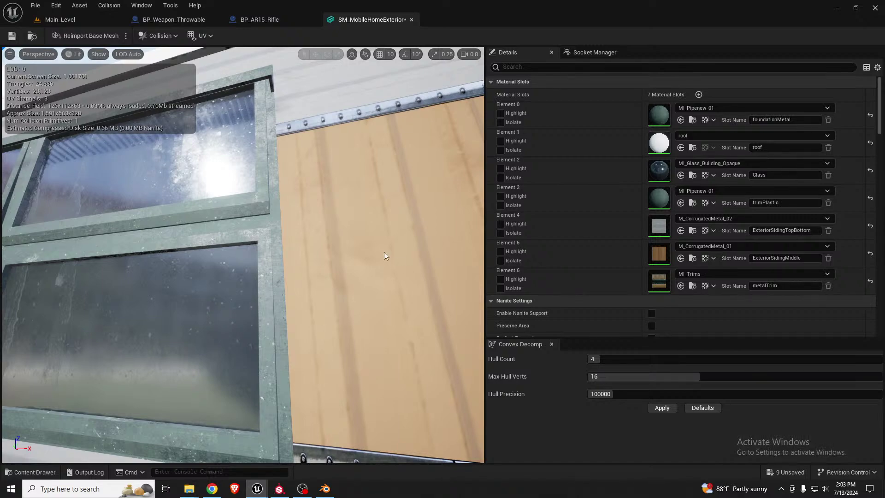
Examine the reimported trailer's riveted trim strips around the small window, the door opening and the large four-pane window
right_click_drag(373, 247, 303, 220)
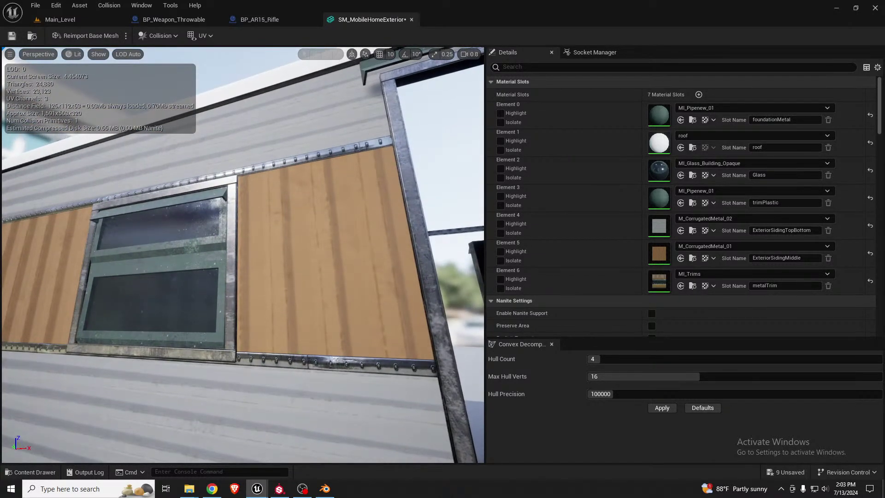
left_click_drag(367, 278, 373, 247)
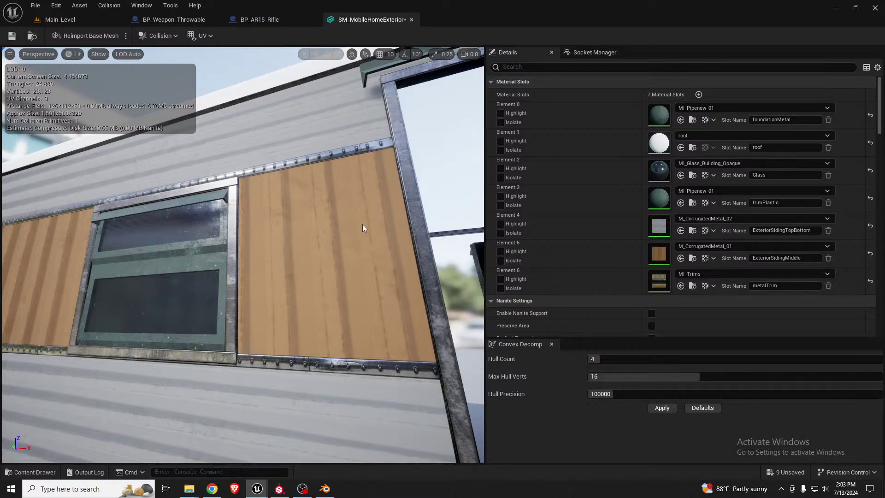
right_click_drag(358, 234, 250, 247)
key("s")
key("a")
key("a")
key("s")
key("w")
key("s")
key("d")
key("d")
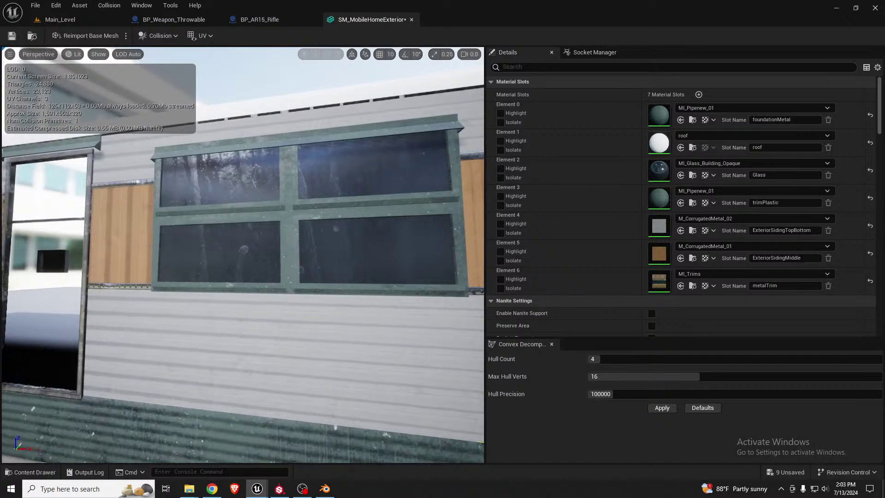
left_click_drag(332, 127, 373, 238)
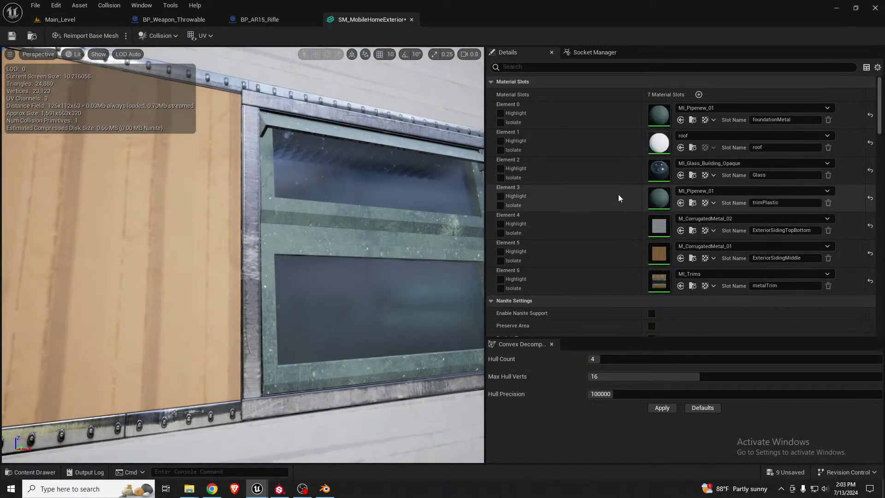
Look at the existing mobile home in Main_Level for comparison, and return to the door side of the SM_MobileHomeExterior mesh
left_click(65, 20)
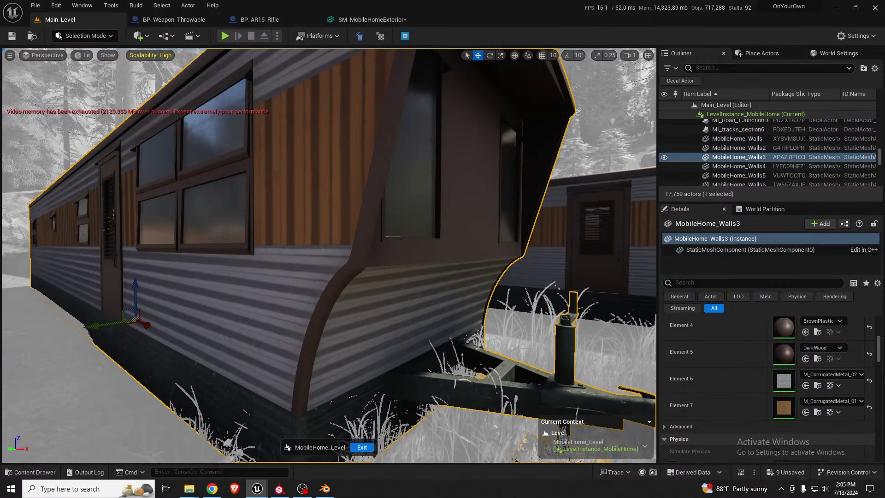
left_click(356, 18)
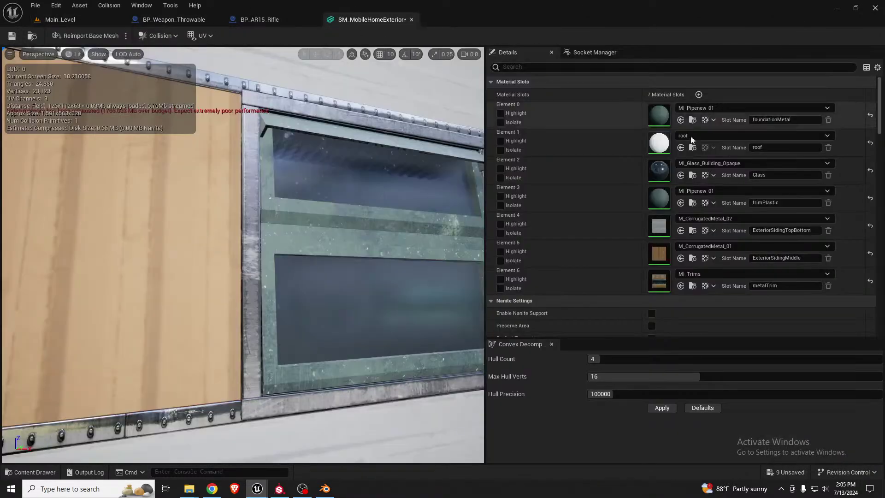
right_click_drag(303, 243, 377, 236)
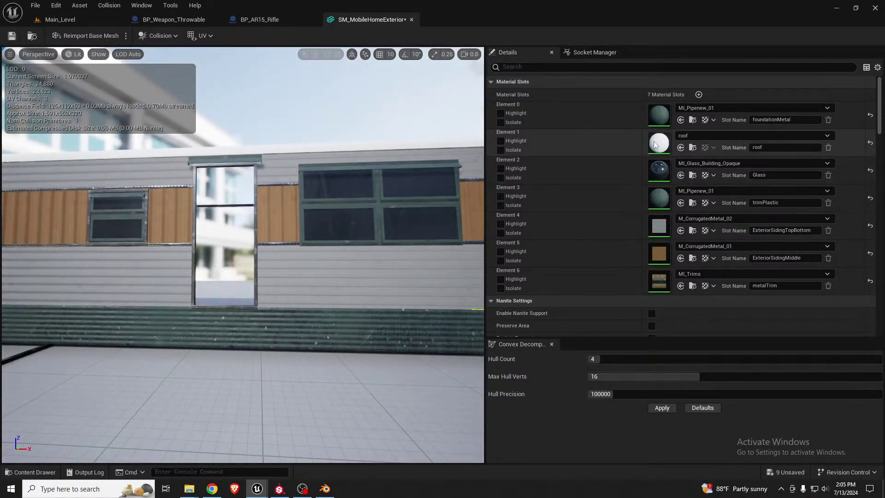
Toggle isolation of the foundationMetal material slot on and off, and isolate the trimPlastic slot to identify its parts
left_click(501, 122)
left_click(501, 122)
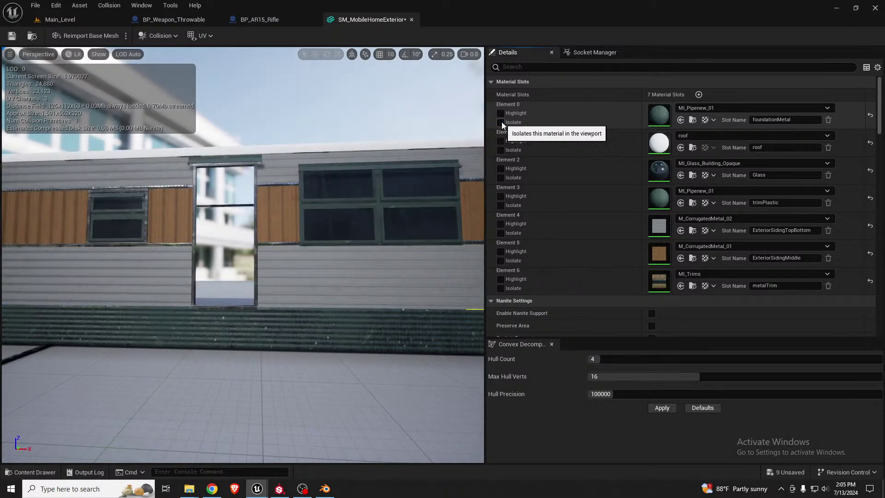
left_click(501, 204)
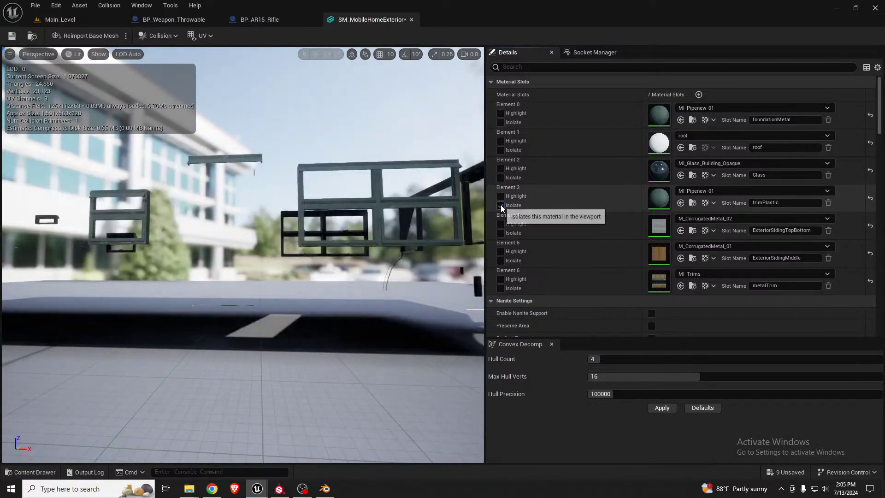
Stop isolating the trimPlastic slot, assign MI_WoodPainted_A to it, and check the painted wood on the window frame
left_click(500, 205)
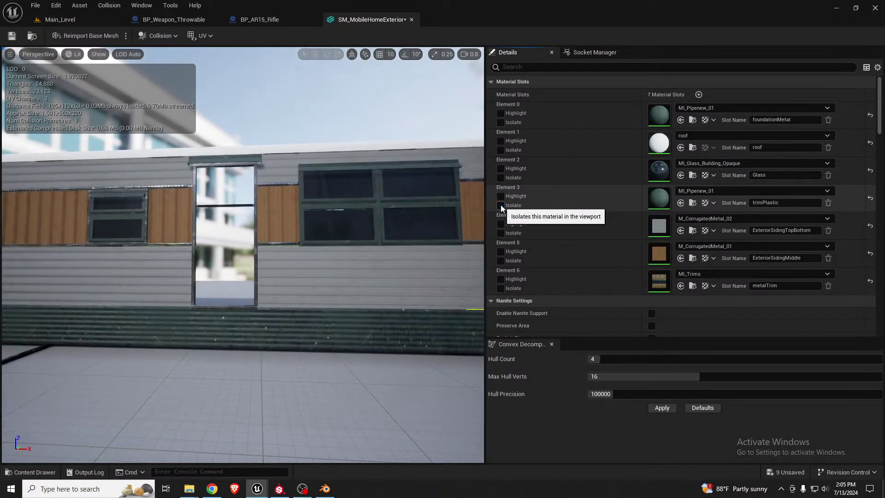
left_click(681, 203)
right_click_drag(384, 206, 470, 170)
key("w")
key("w")
key("s")
key("w")
key("s")
key("w")
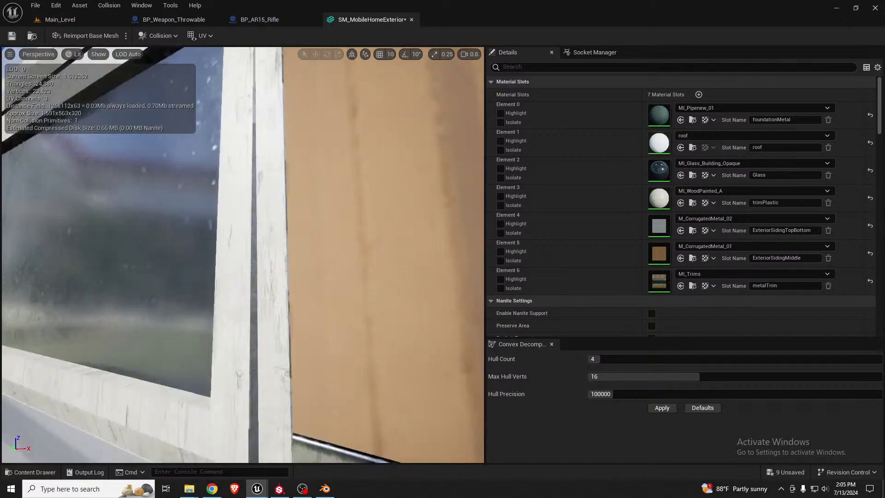
left_click_drag(332, 187, 338, 284)
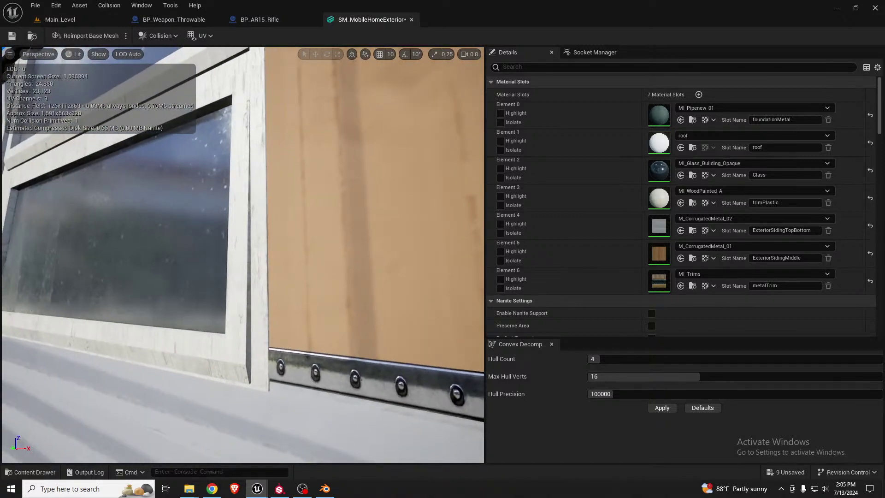
Switch to Blender and examine the frames and awnings of the windows along the trailer's door side
left_click(325, 489)
scroll(513, 228, "up", 3)
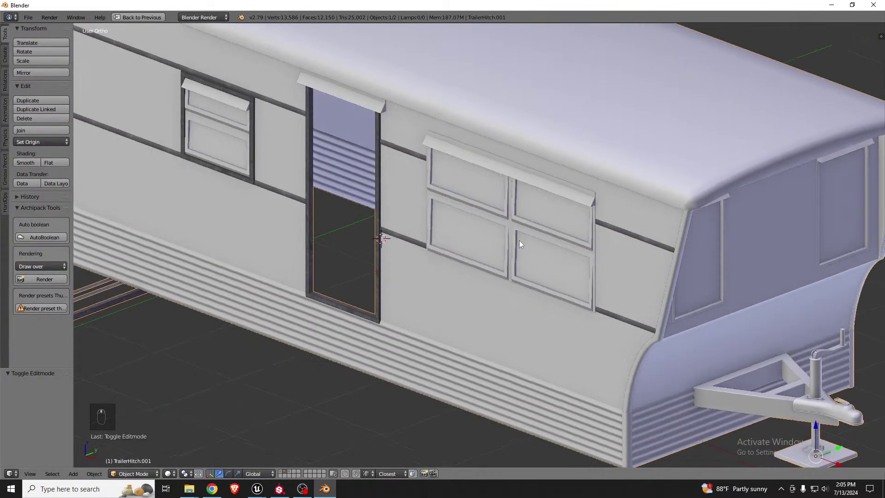
scroll(557, 249, "down", 3)
scroll(319, 195, "up", 3)
middle_click_drag(320, 196, 400, 199)
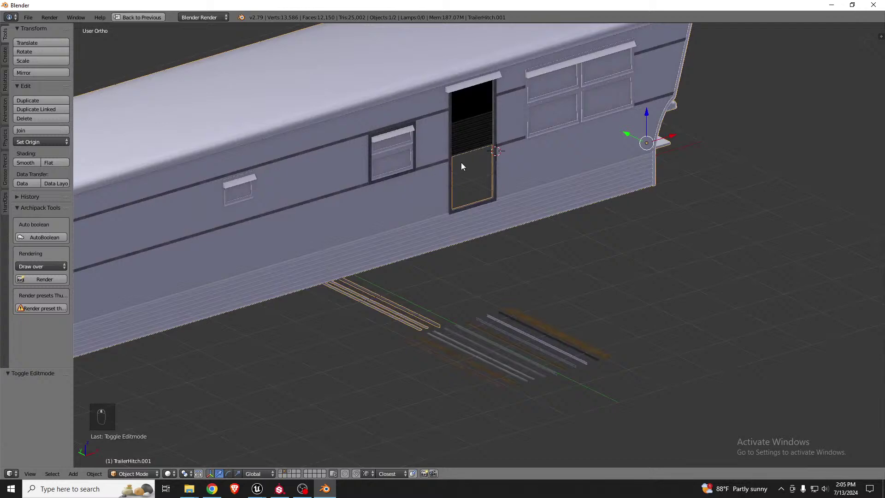
scroll(463, 166, "down", 3)
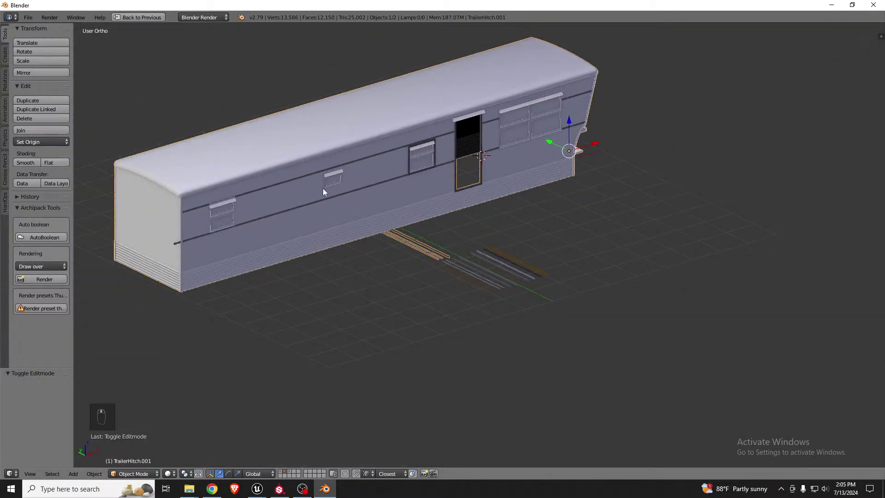
middle_click_drag(323, 188, 294, 180)
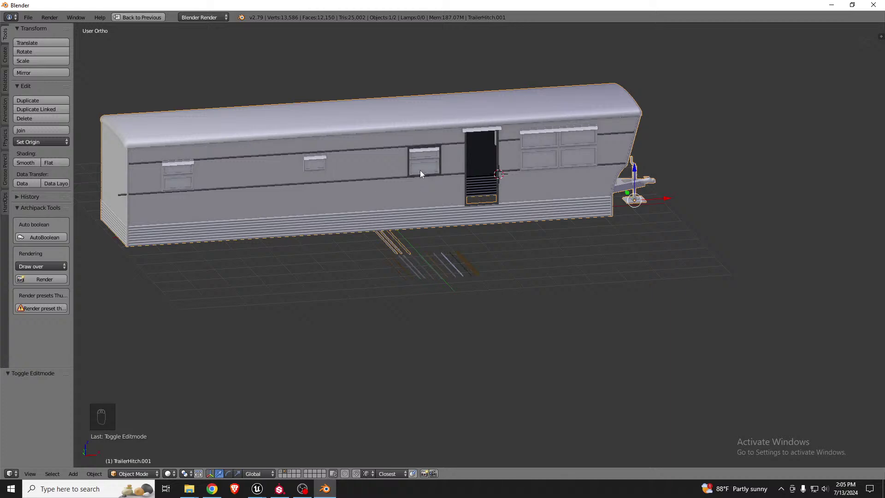
scroll(463, 159, "up", 10)
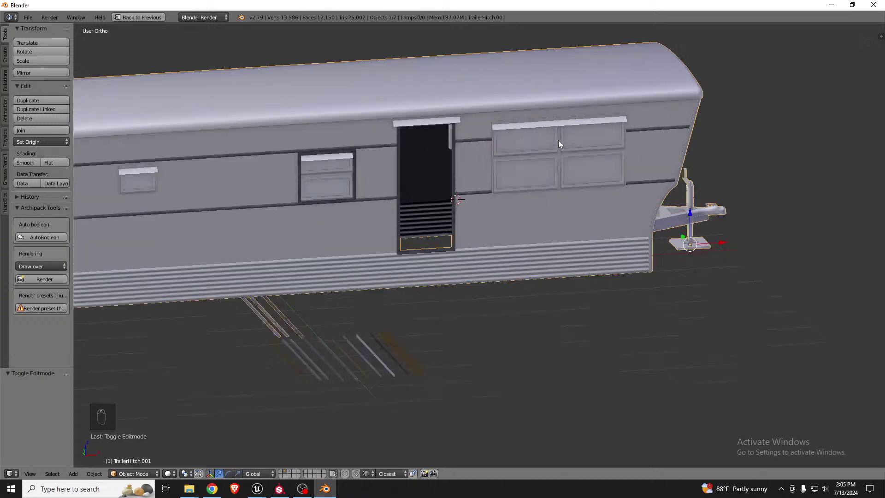
scroll(204, 197, "up", 2)
scroll(277, 196, "down", 6)
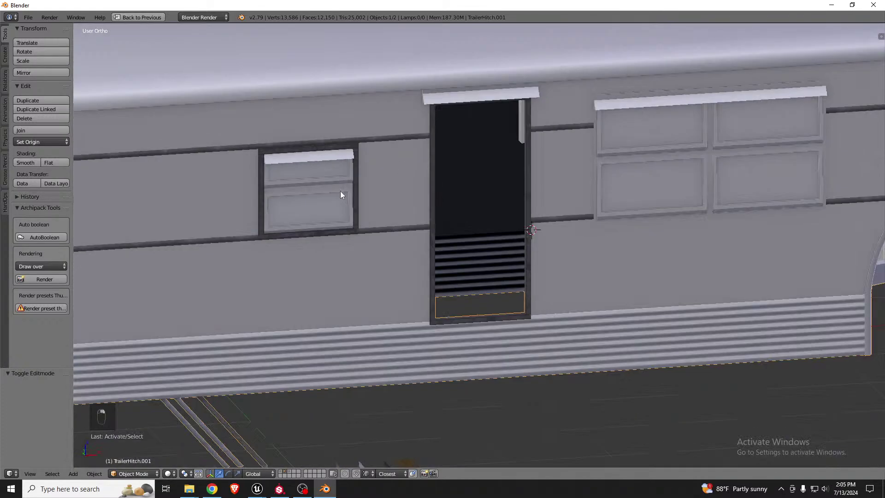
In Edit Mode with face selection, select the horizontal middle and bottom rail faces of the small window beside the door
key("Tab")
scroll(323, 173, "up", 6)
scroll(323, 174, "up", 3)
scroll(348, 166, "down", 2)
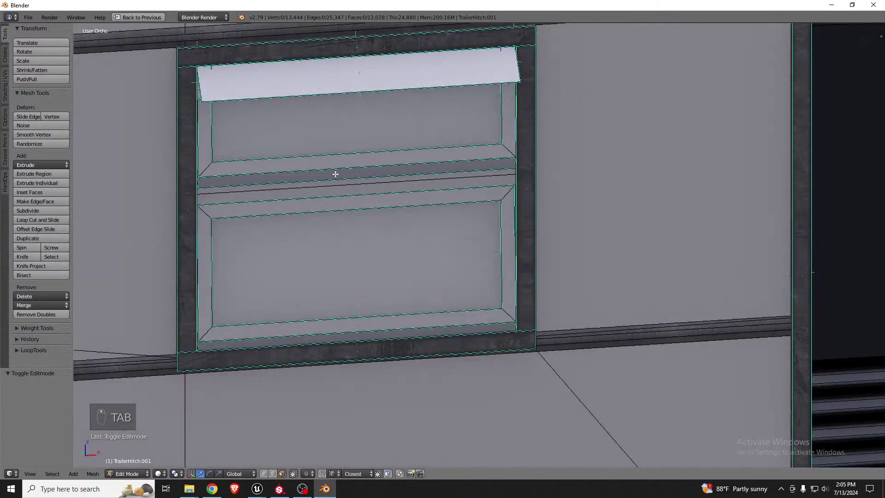
key("ctrl+Tab")
left_click(317, 178)
right_click(352, 170, "alt")
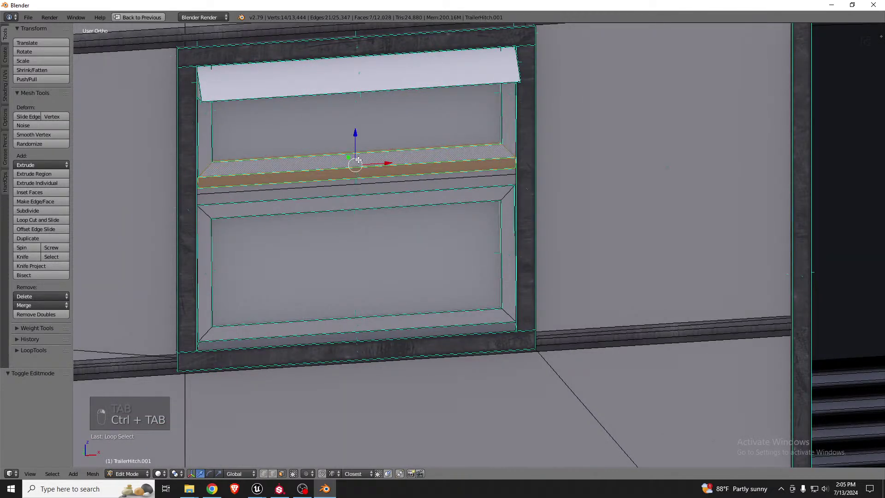
right_click(359, 193, "alt+shift")
scroll(350, 190, "up", 2)
scroll(363, 294, "down", 1)
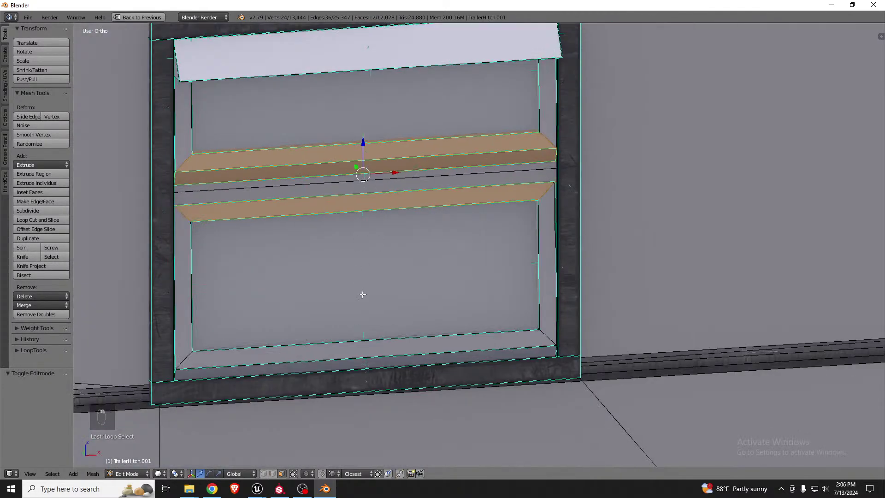
right_click(366, 356, "alt+shift")
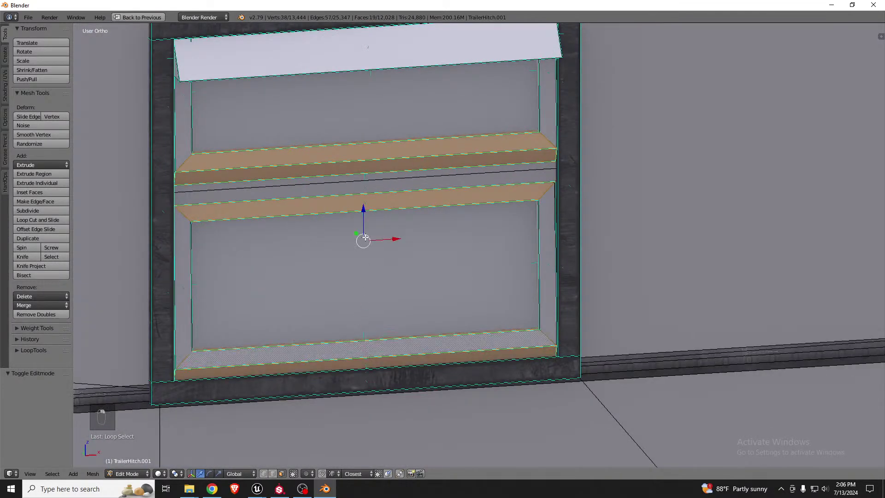
right_click(364, 186, "shift")
right_click(362, 178, "shift")
Add the small window's awning faces to the selection and restore the multi-editor layout with the UV editor
scroll(377, 291, "down", 5)
middle_click_drag(377, 293, 378, 201)
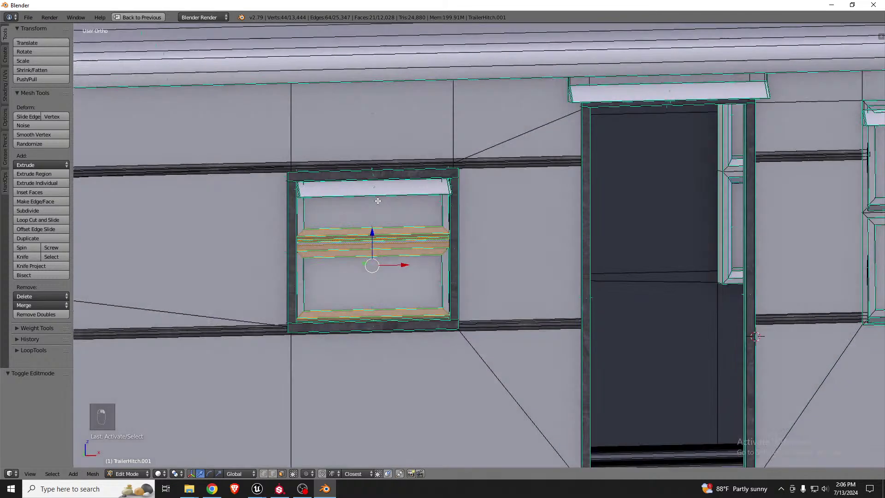
scroll(374, 189, "up", 5)
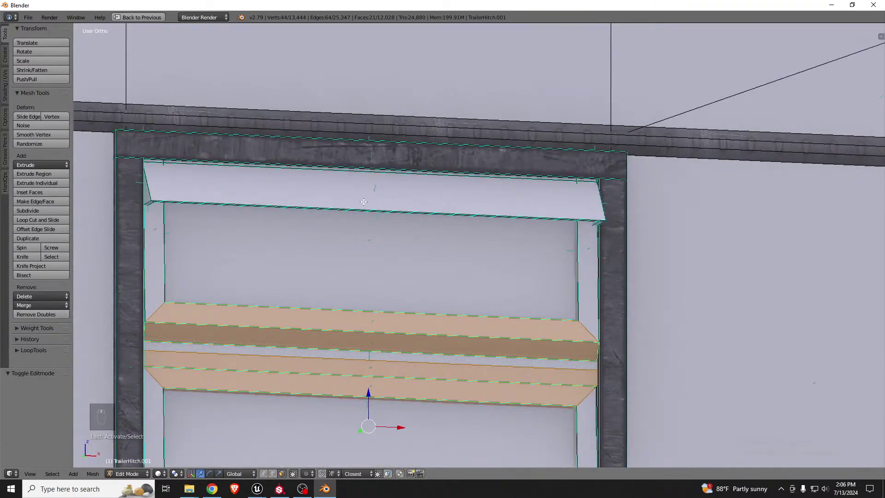
right_click(364, 201, "alt+shift")
middle_click_drag(311, 220, 273, 246)
key("shift+space")
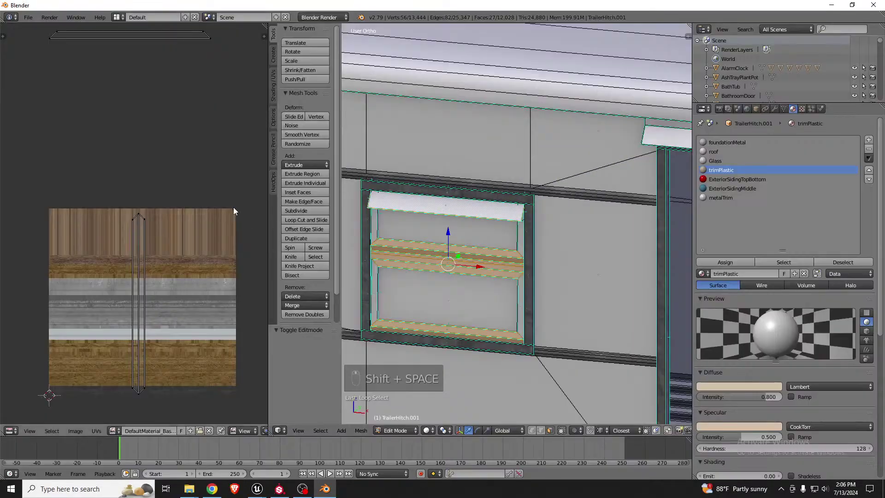
Inspect the UV layout of the selected window faces and display the trailer in wireframe
scroll(187, 213, "down", 6)
scroll(118, 217, "down", 3)
scroll(163, 193, "up", 4)
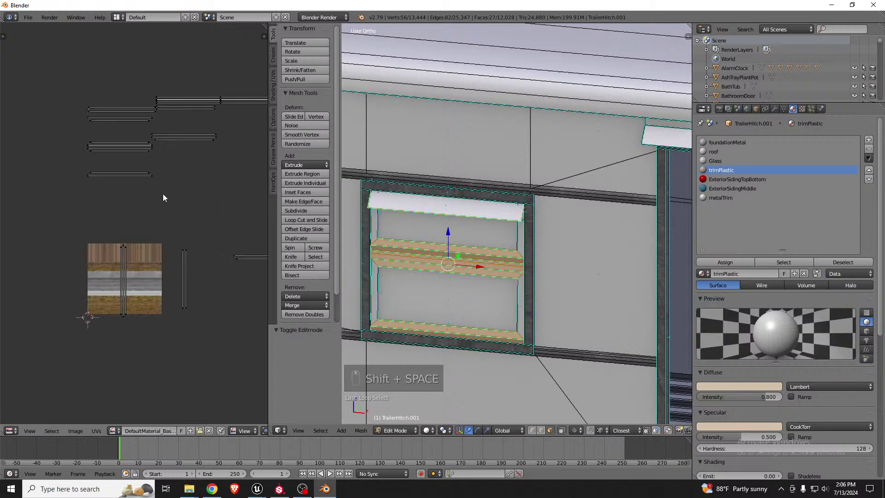
scroll(115, 197, "down", 1)
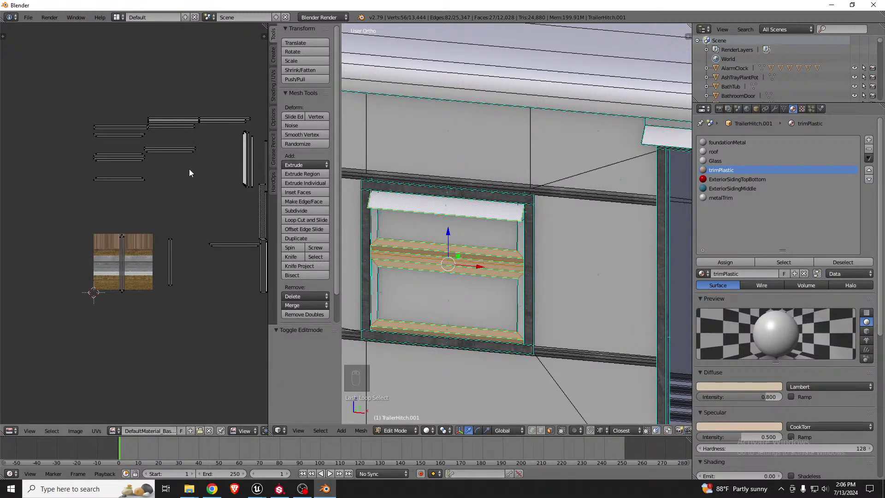
right_click_drag(189, 169, 187, 181)
right_click(131, 259)
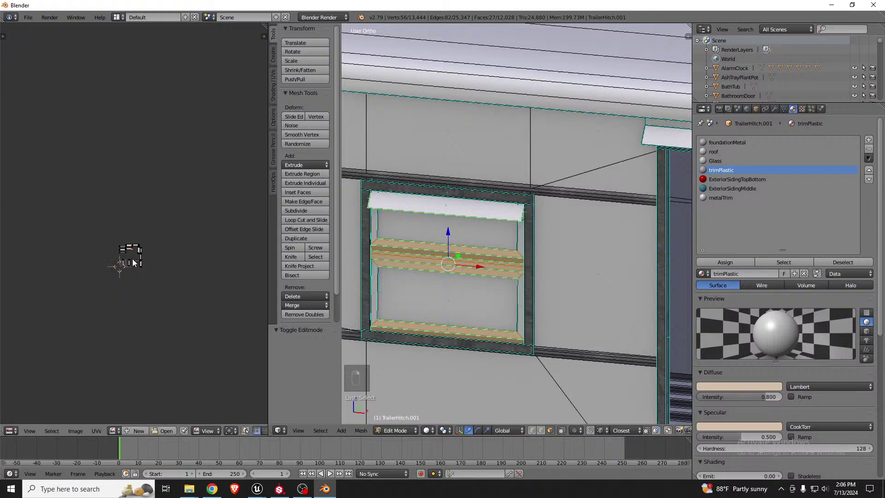
scroll(136, 256, "up", 6)
scroll(453, 254, "down", 6)
key("z")
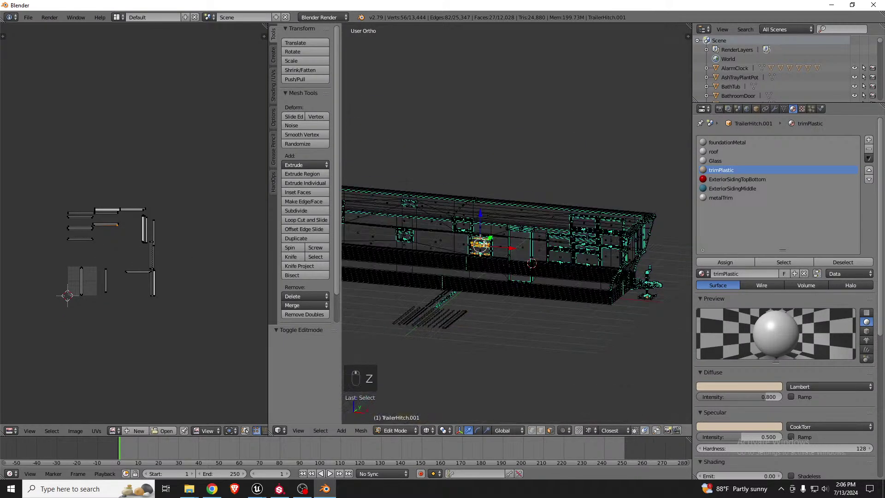
scroll(453, 254, "up", 10)
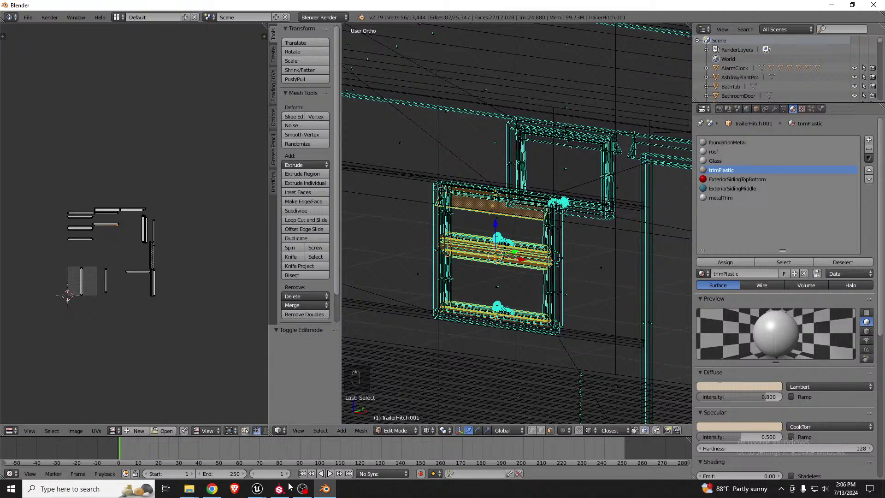
Switch to Unreal Editor, examine the wood grain direction on the small window's rails, and open the MI_WoodPainted_A material instance
left_click(257, 488)
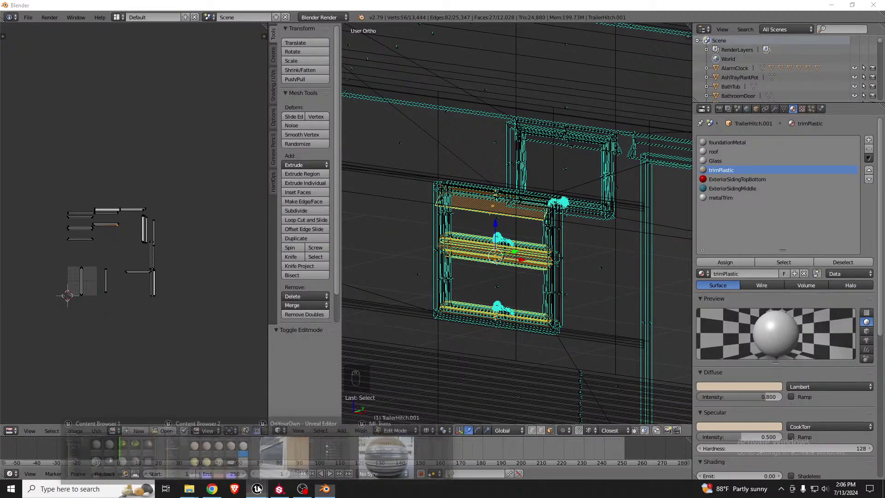
left_click(295, 445)
mouse_move(293, 351)
right_mouse_down()
mouse_move(235, 332)
mouse_move(295, 352)
right_mouse_up()
key("w")
key("w")
key("s")
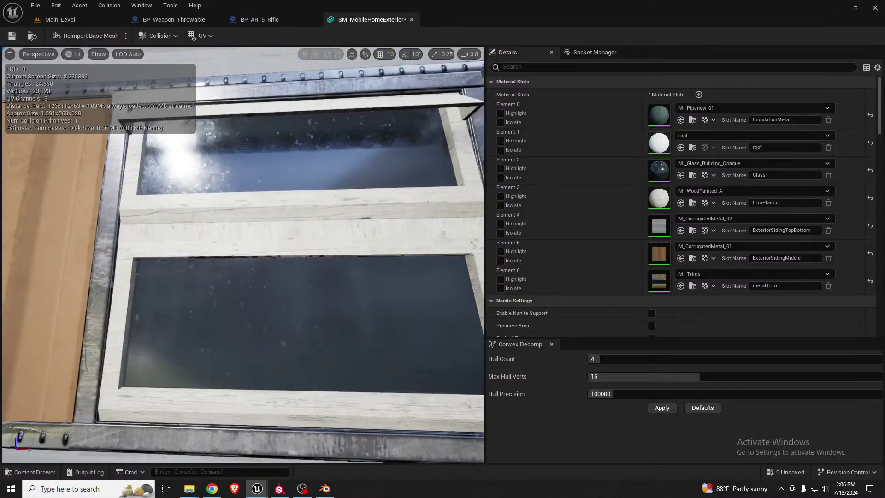
key("w")
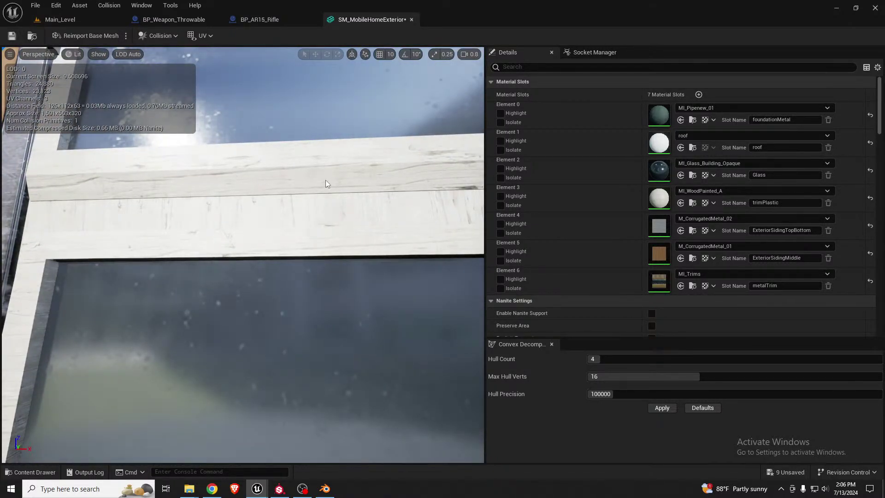
right_click_drag(314, 176, 295, 178)
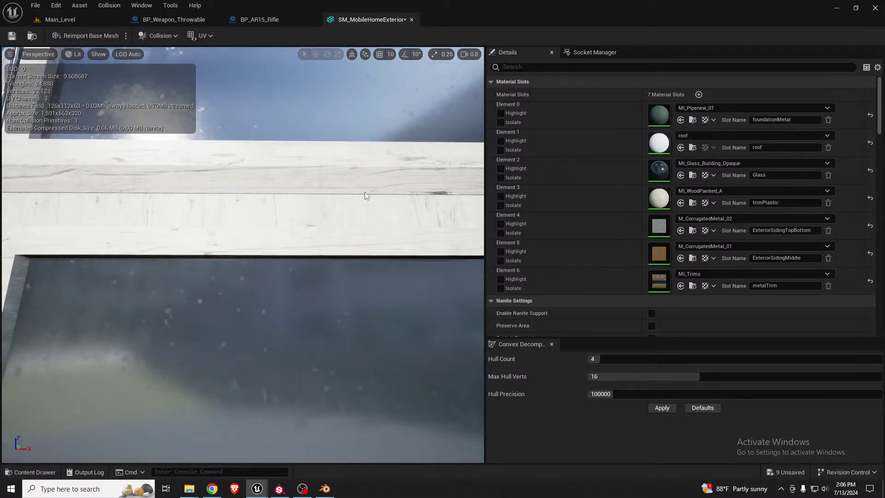
double_click(659, 198)
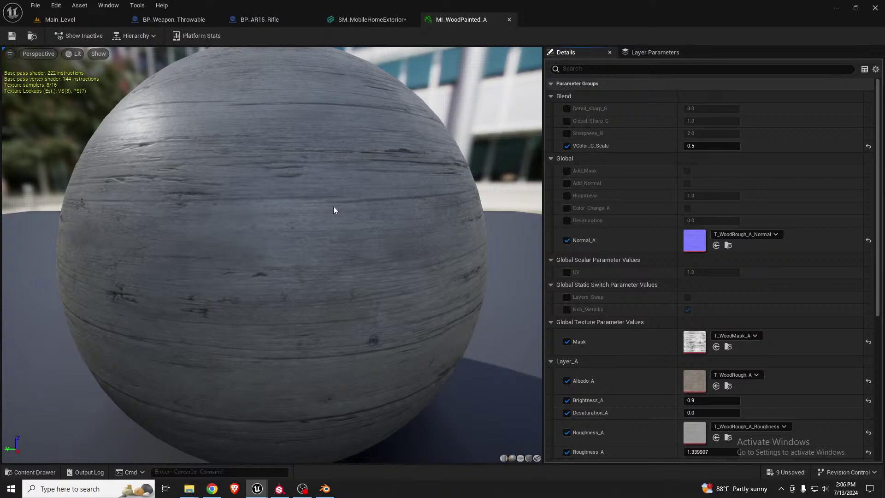
Switch to Blender, clear the UV selection, and box-select the upper part of the clustered vertical UV strips
left_click(325, 489)
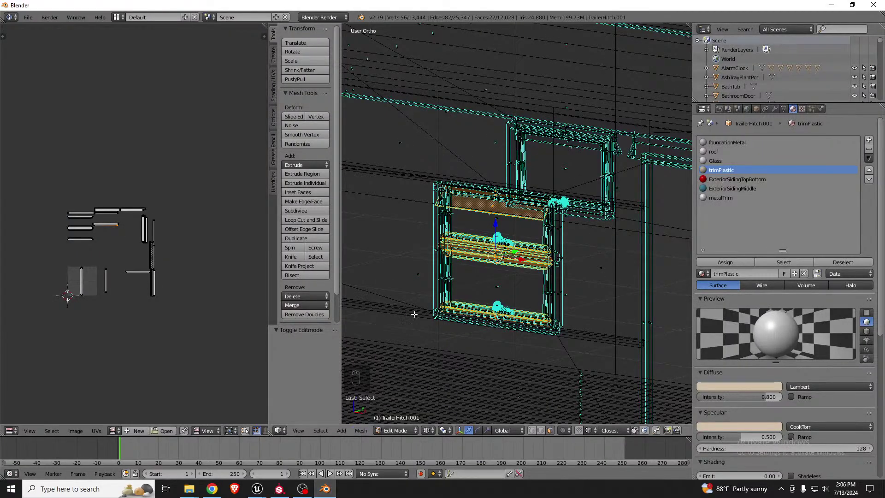
scroll(491, 249, "up", 5)
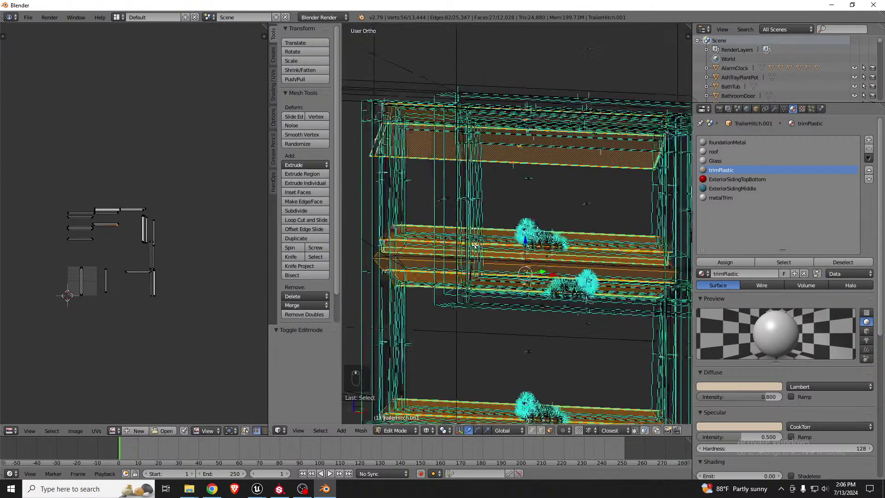
middle_click_drag(489, 251, 490, 255)
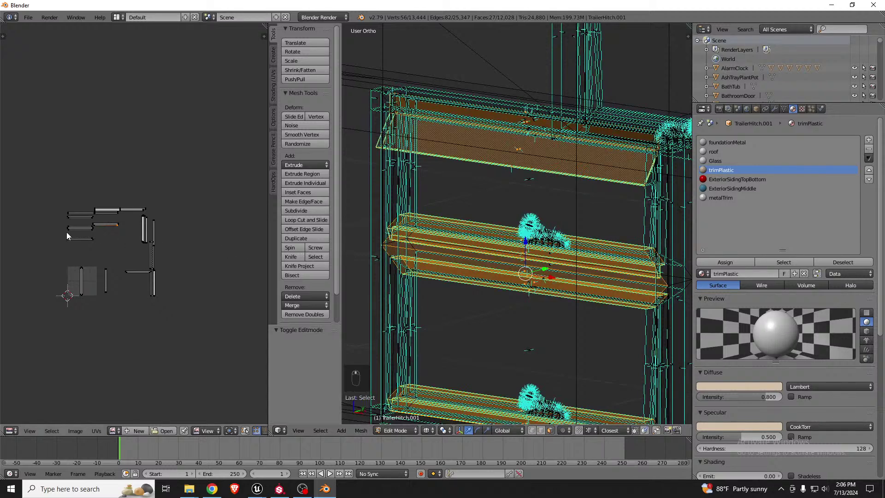
scroll(156, 243, "up", 4)
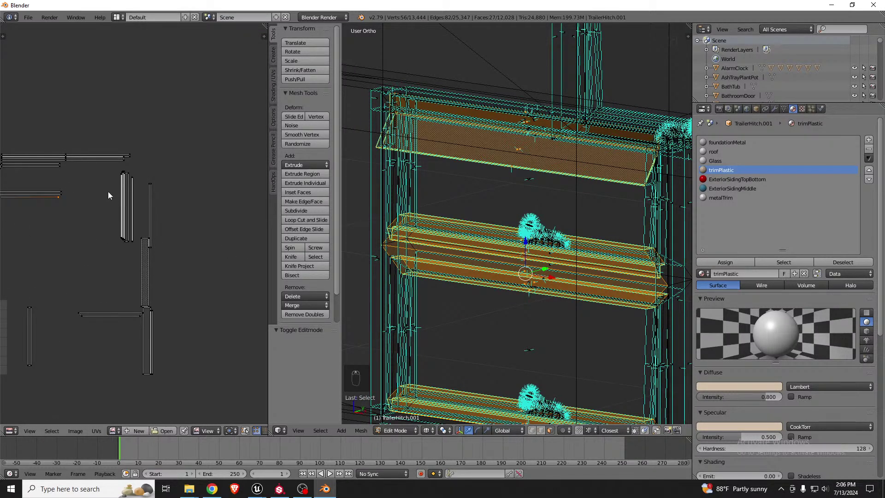
scroll(103, 193, "down", 1)
key("a")
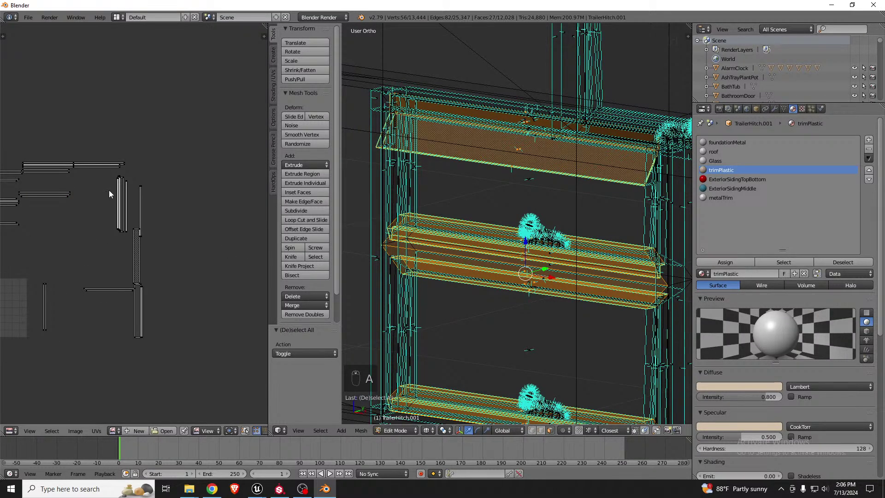
key("b")
left_click_drag(106, 174, 124, 213)
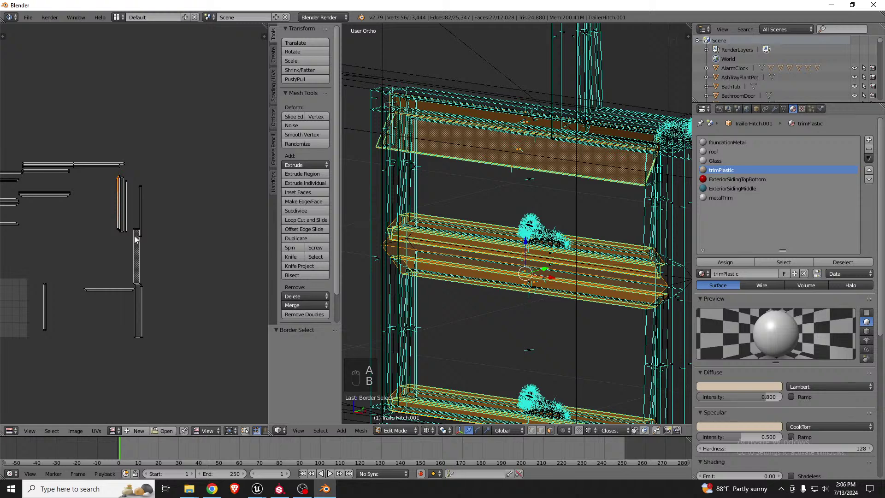
Set the UV selection mode to Island and box-select the vertical UV strips
scroll(238, 431, "right", 3)
left_click(230, 430)
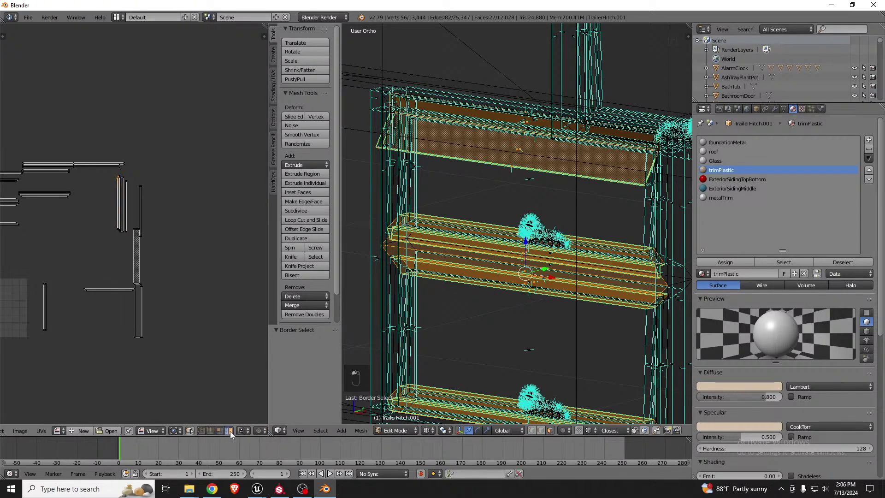
key("b")
left_click_drag(94, 179, 177, 271)
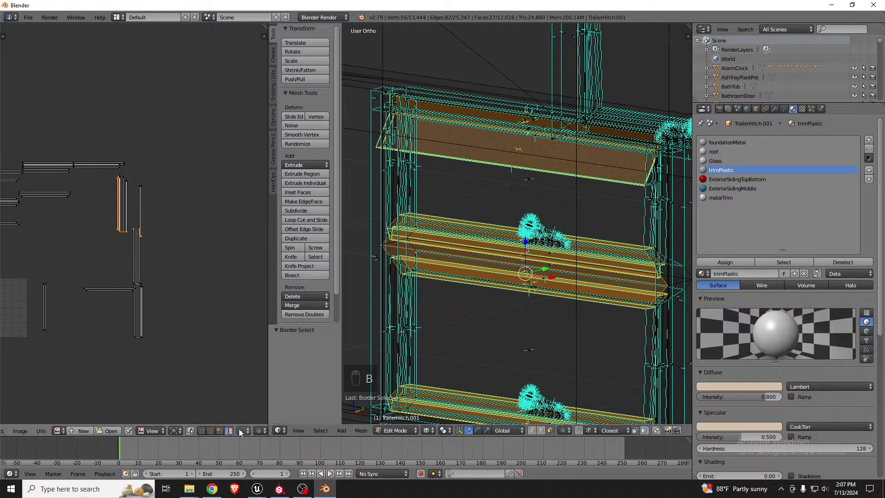
scroll(235, 434, "right", 5)
scroll(235, 434, "left", 1)
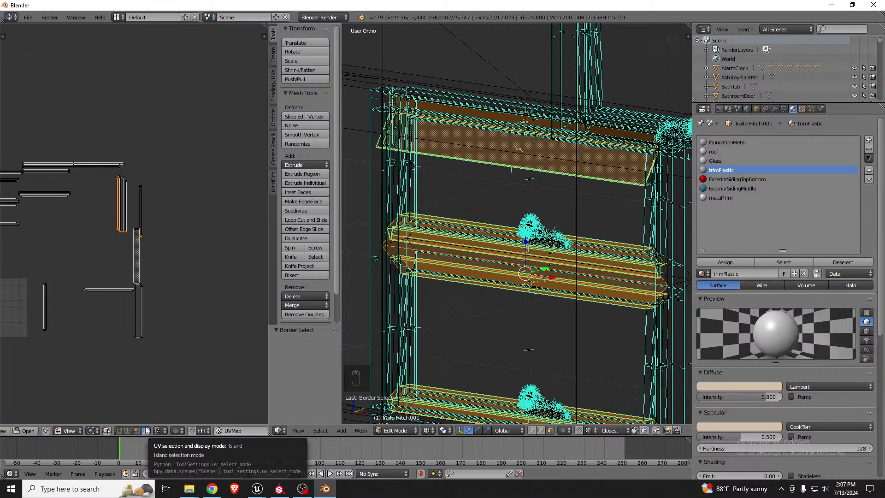
Select the clustered vertical UV strips as islands, including the lower block but not the middle one, and rotate them 90°
left_click(146, 430)
left_click(137, 230)
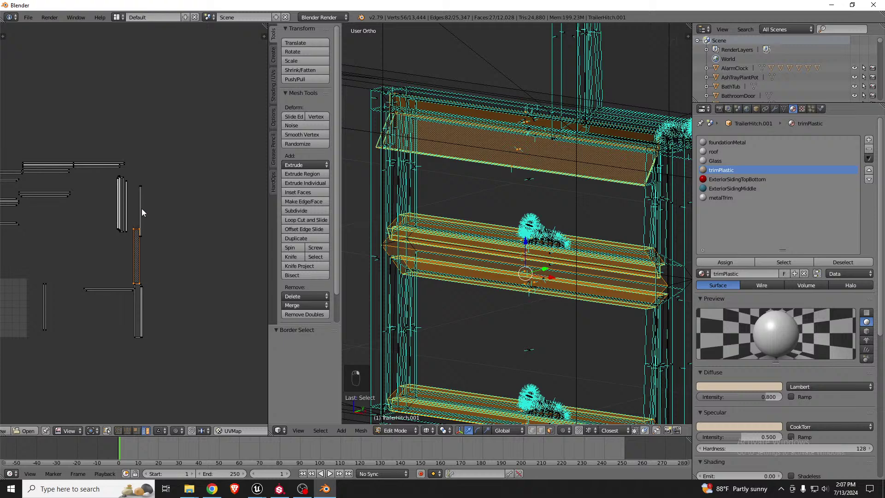
key("b")
left_click_drag(99, 172, 162, 239)
key("b")
right_click(154, 278)
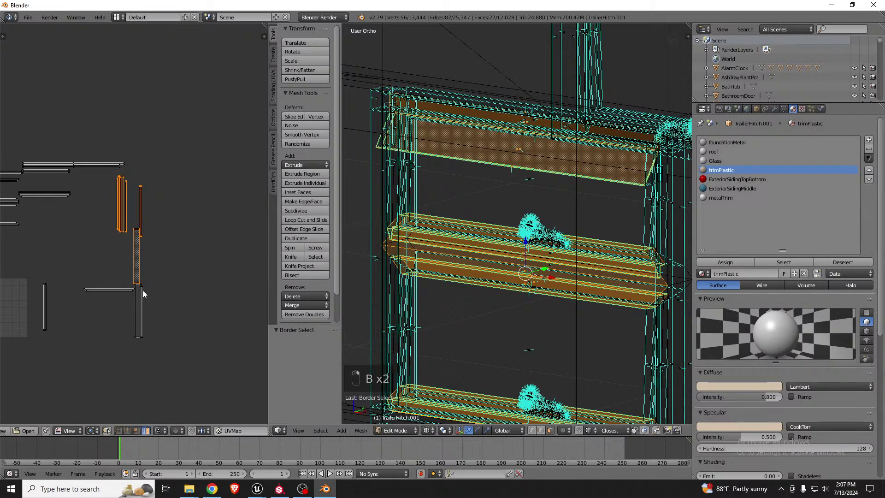
right_click(139, 312, "shift")
key("r")
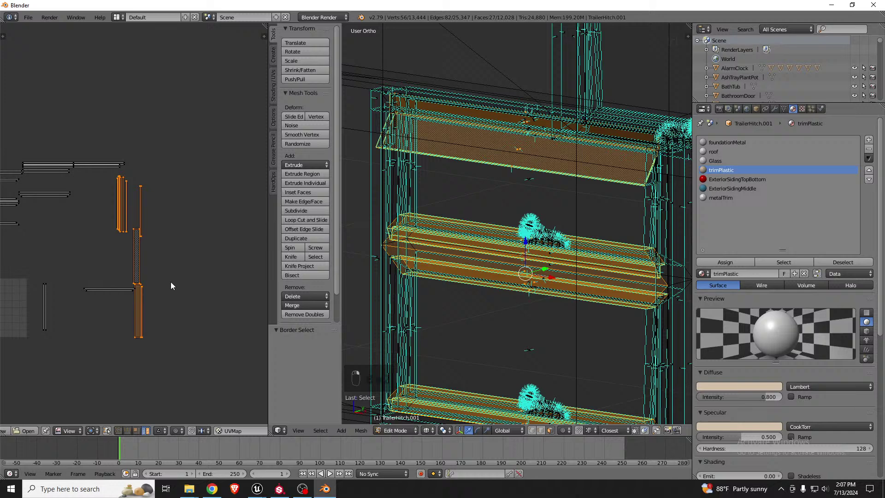
key("9")
key("0")
key("Return")
Clear the UV selection, box-select the two vertical strips beside the UV grid, and rotate them 90°
scroll(197, 263, "down", 4)
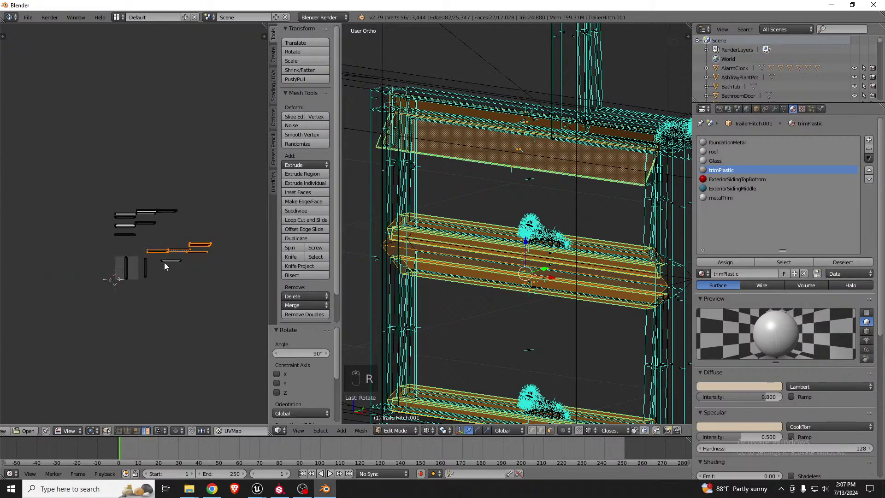
scroll(127, 266, "up", 5)
key("a")
key("b")
left_click_drag(91, 217, 198, 299)
type("r90")
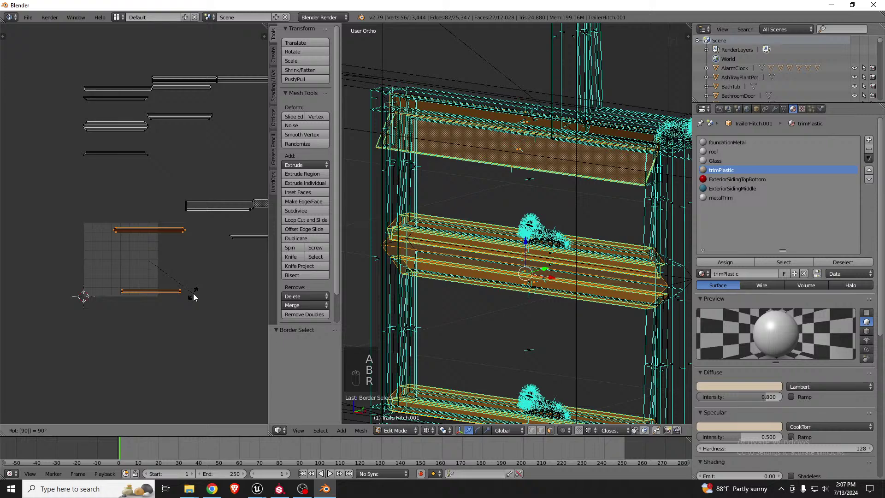
key("Return")
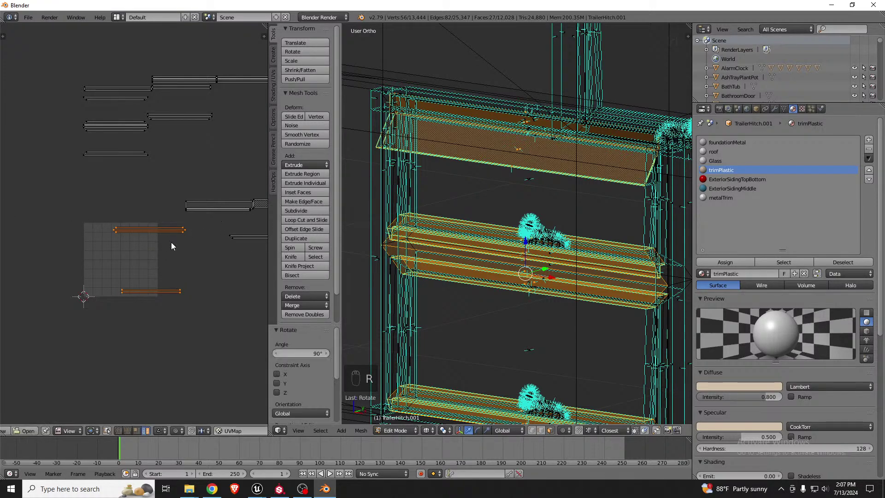
Return to textured shading and select the face loops of the small window's right-hand upper and lower vertical frame members
middle_click_drag(520, 199, 515, 208)
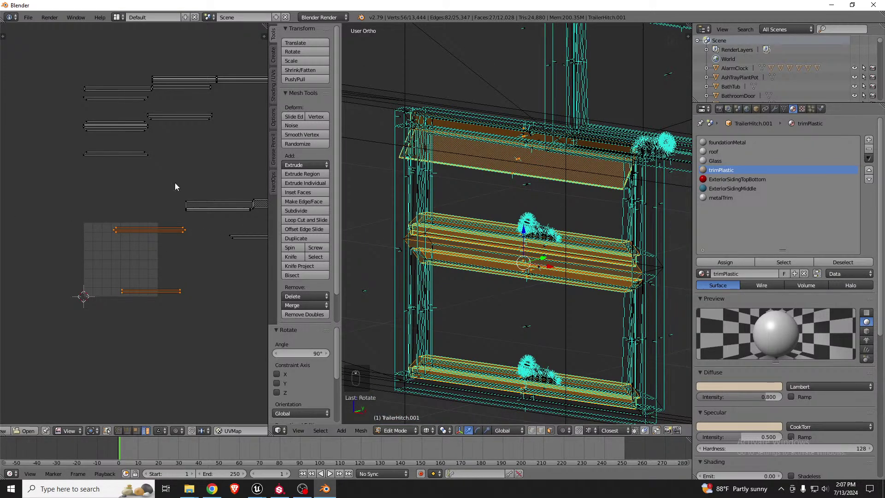
scroll(178, 188, "down", 3)
middle_click_drag(639, 223, 655, 215)
key("z")
scroll(650, 207, "up", 4)
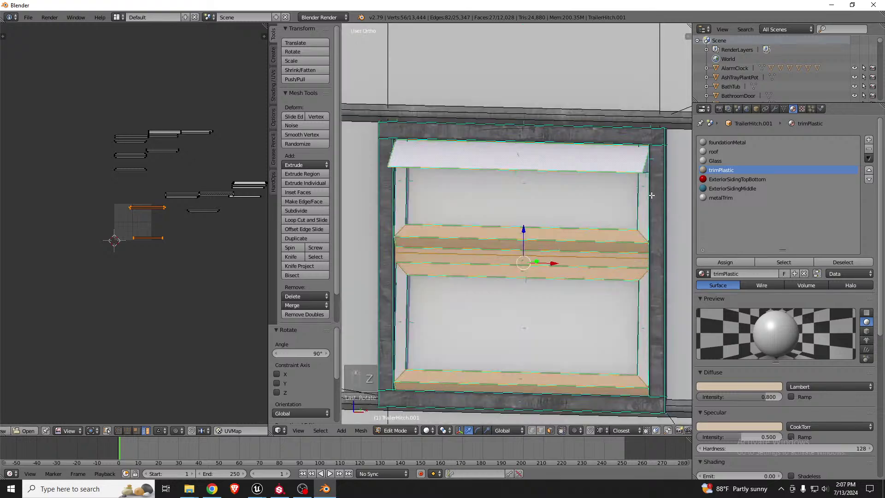
left_click(633, 194, "alt")
key("z")
scroll(638, 205, "down", 3)
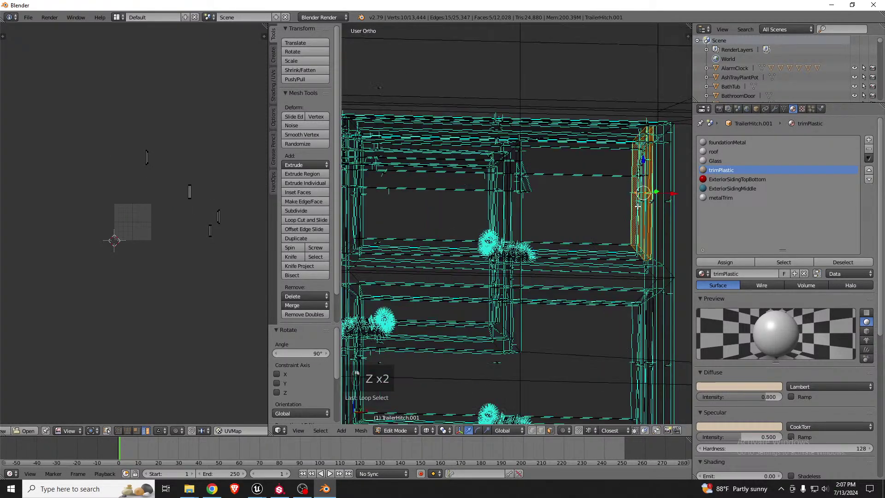
key("z")
right_click(638, 352, "alt+shift")
Add the small window's left-hand upper and lower vertical frame face loops to the selection
middle_click_drag(374, 345, 456, 340, "shift")
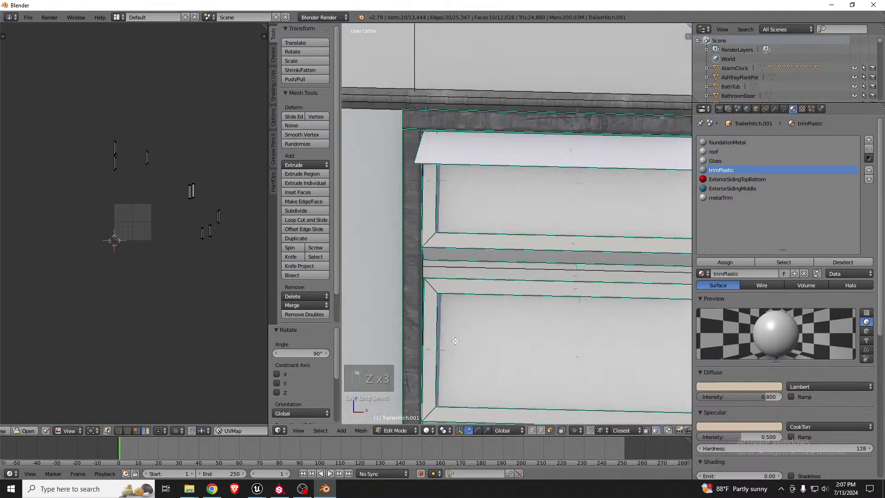
scroll(454, 344, "up", 2)
right_click(418, 323, "alt+shift")
left_click(424, 153, "alt+shift")
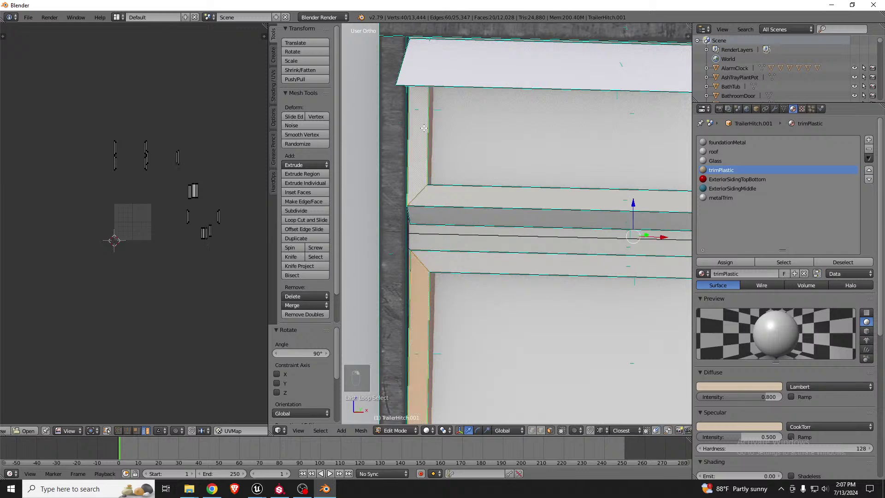
scroll(376, 212, "down", 4)
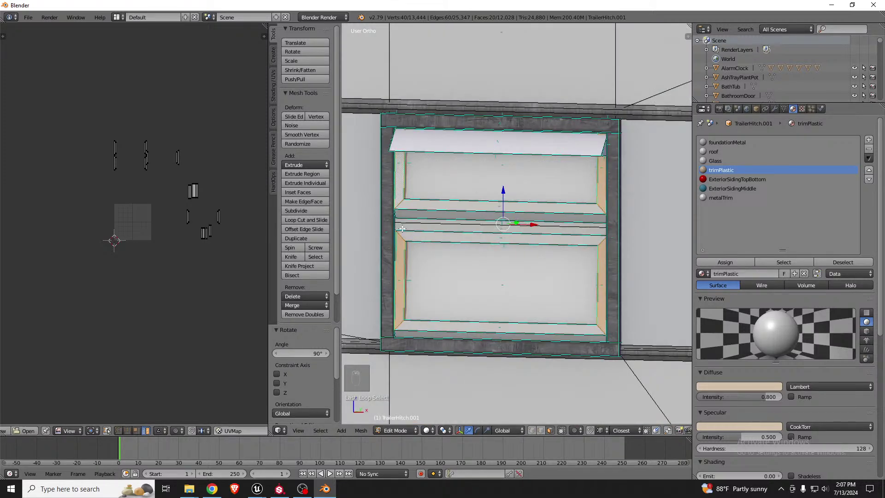
Leave mesh editing and export the trailer as FBX over SM_MobileHomeExterior.fbx in G:\OYO
key("Tab")
scroll(479, 222, "down", 8)
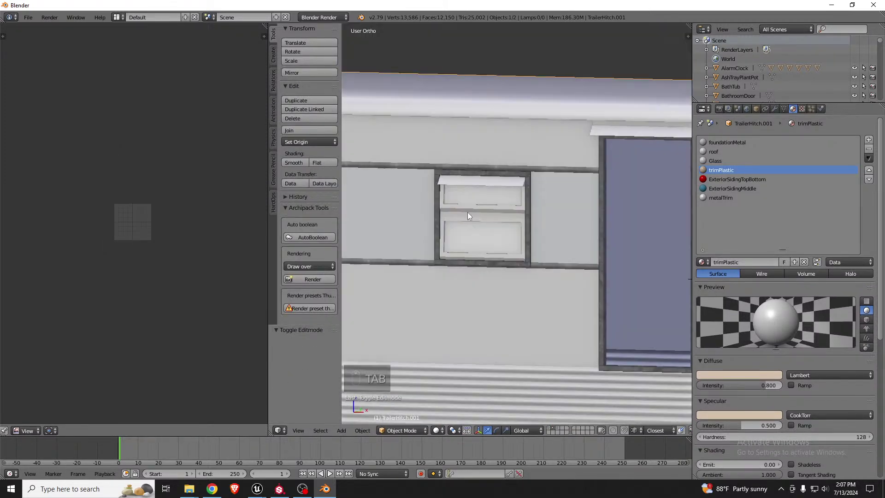
scroll(479, 217, "down", 2)
left_click(28, 17)
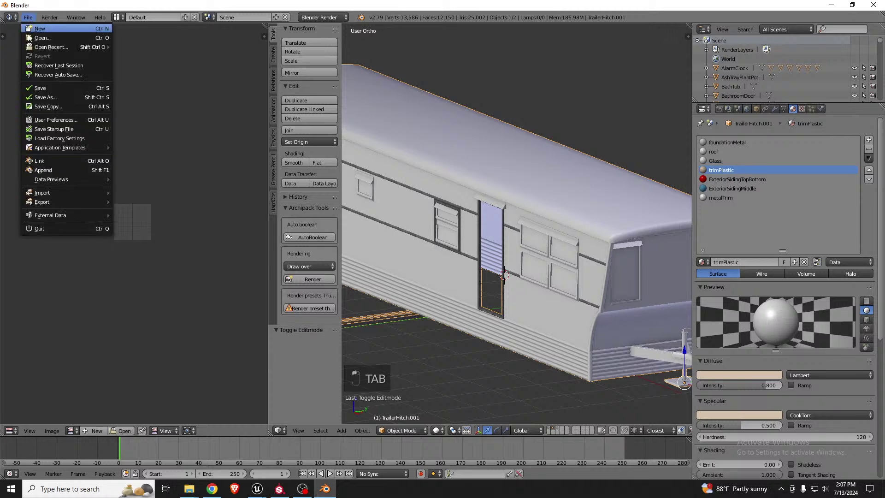
mouse_move(51, 203)
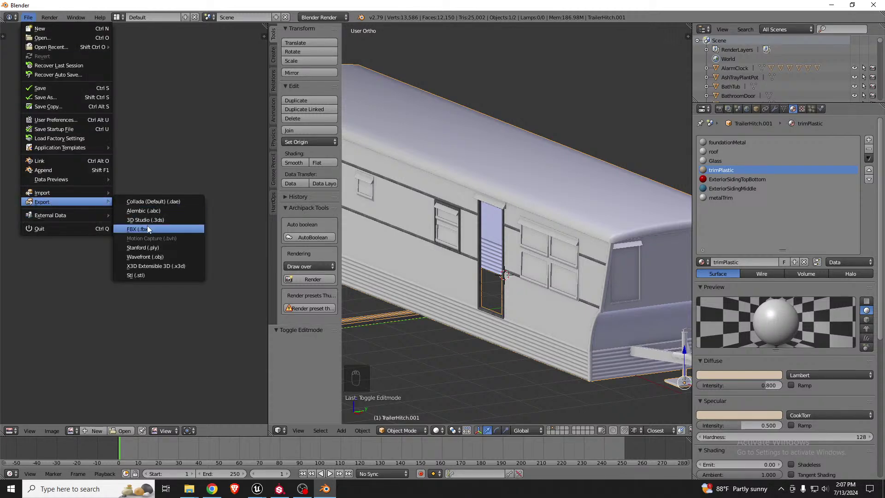
left_click(148, 225)
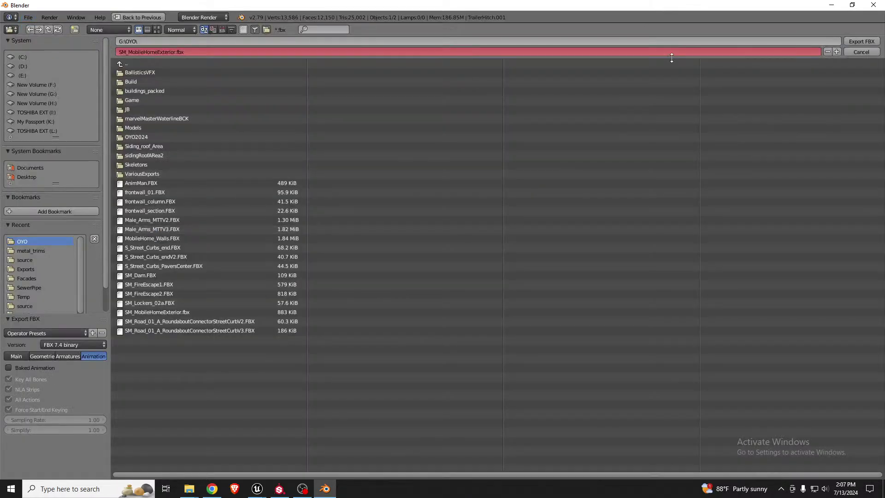
left_click(856, 41)
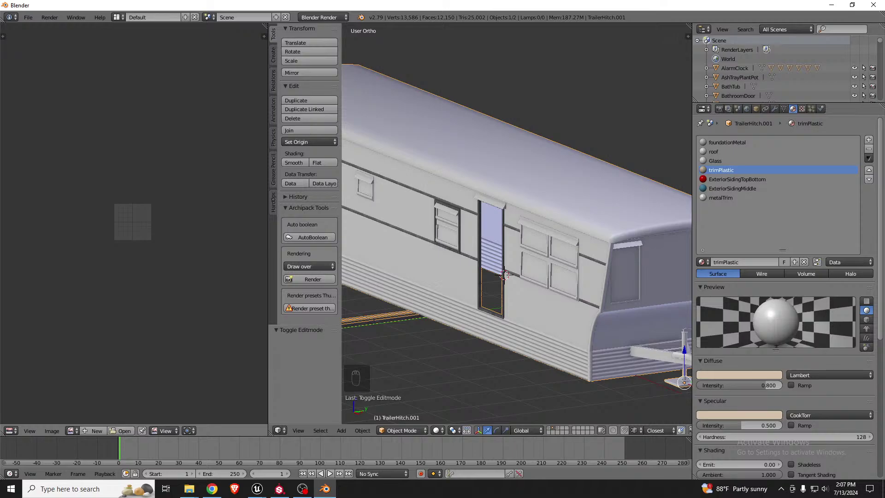
Switch to Unreal Editor, reimport the base mesh of SM_MobileHomeExterior, and examine the wood grain on the small window's frame
key("alt+Tab")
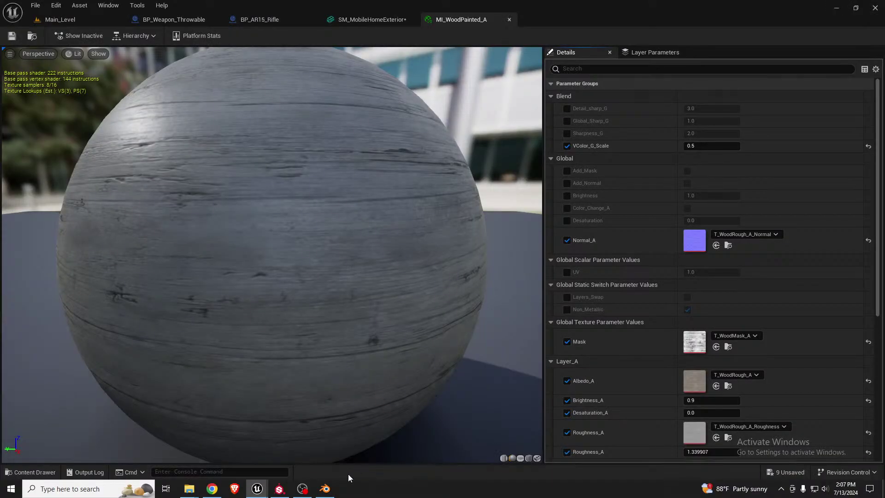
left_click(333, 492)
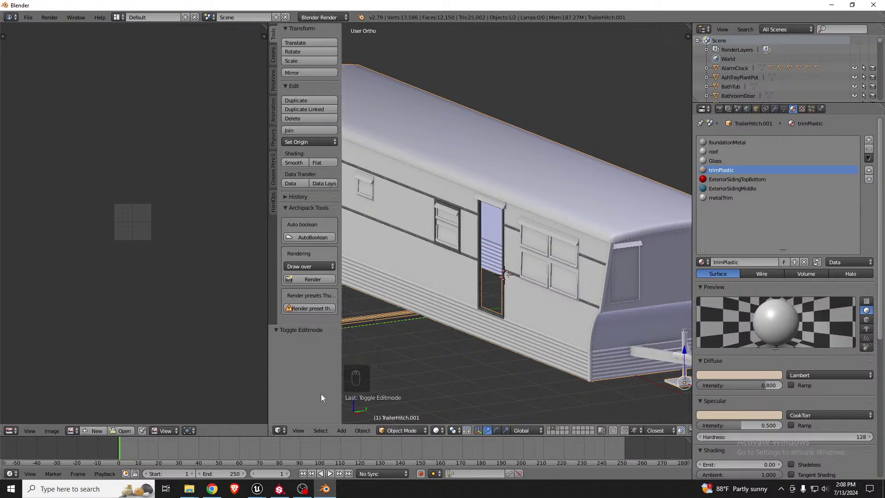
mouse_move(257, 489)
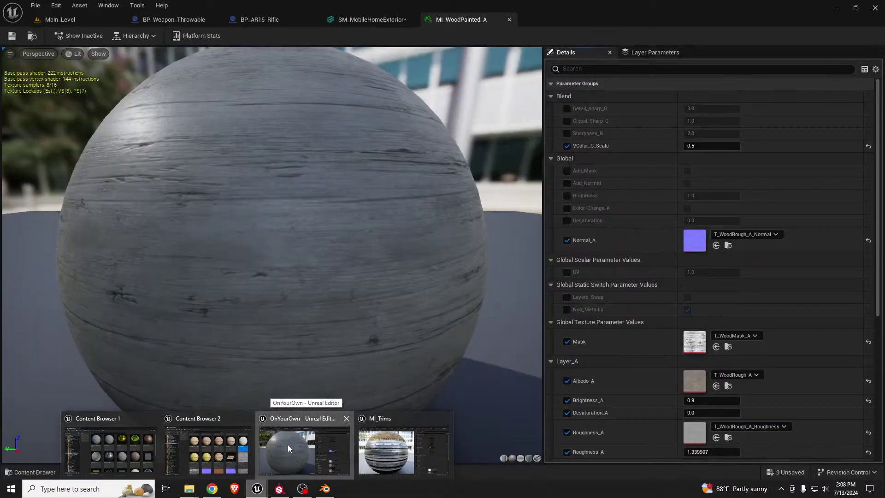
left_click(288, 444)
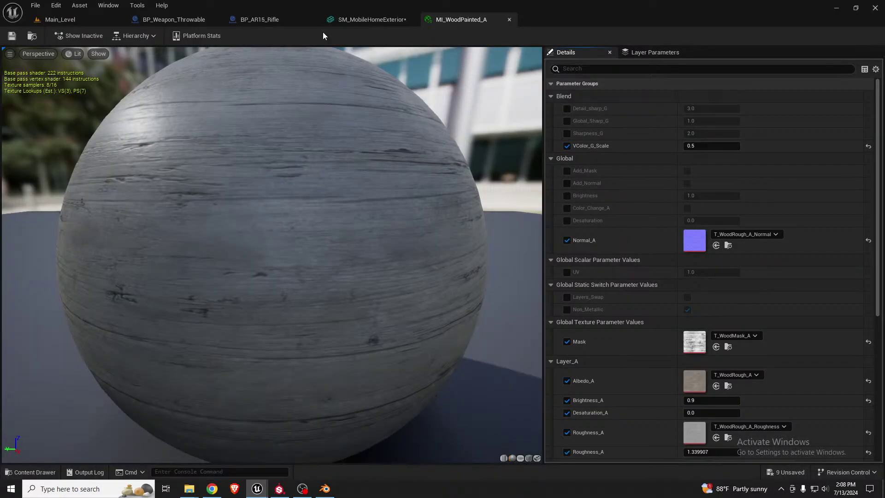
left_click(367, 19)
left_click(76, 38)
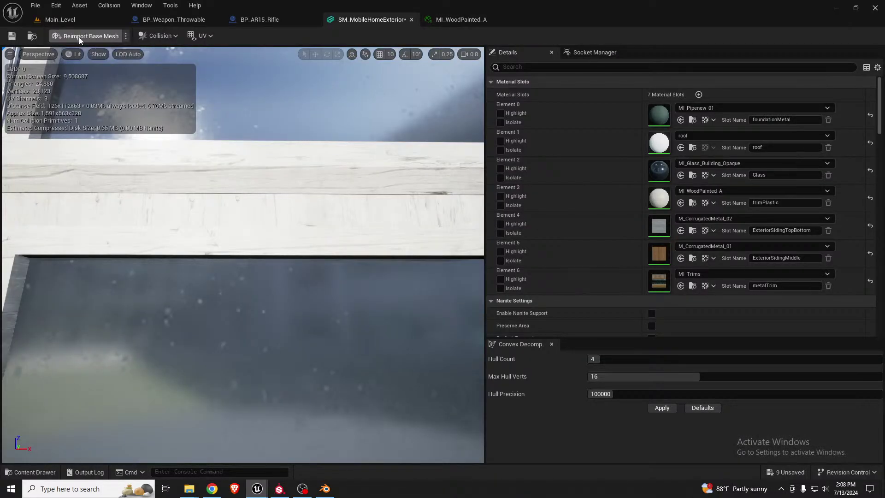
right_click_drag(295, 209, 230, 215)
scroll(243, 254, "down", 3)
right_click_drag(297, 225, 325, 215)
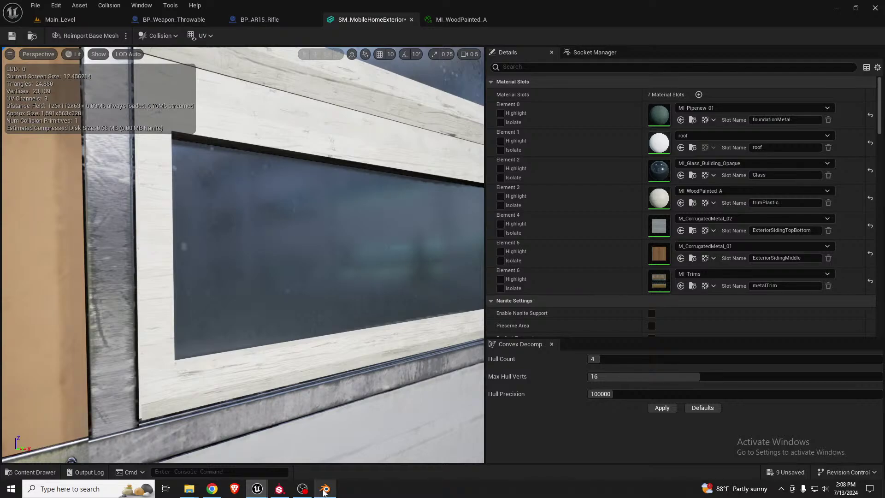
Switch to Blender and rotate all UVs of the selected vertical window frame faces 90°
left_click(325, 489)
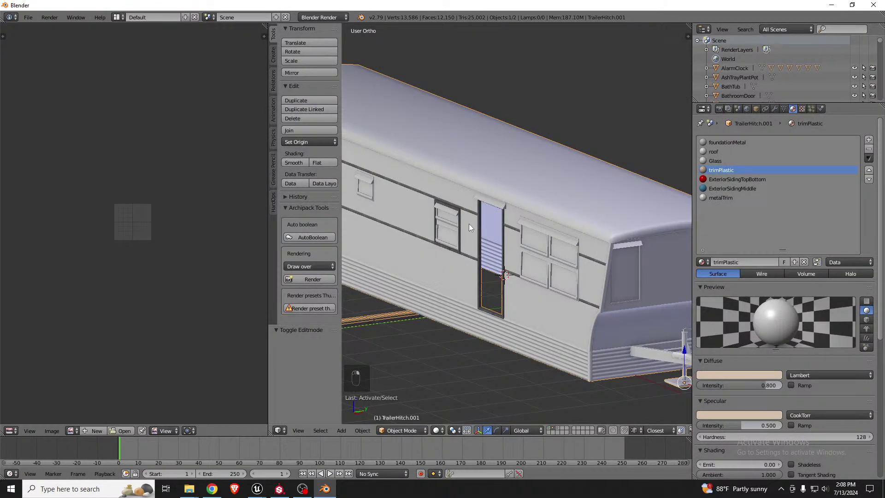
key("Tab")
key("a")
key("a")
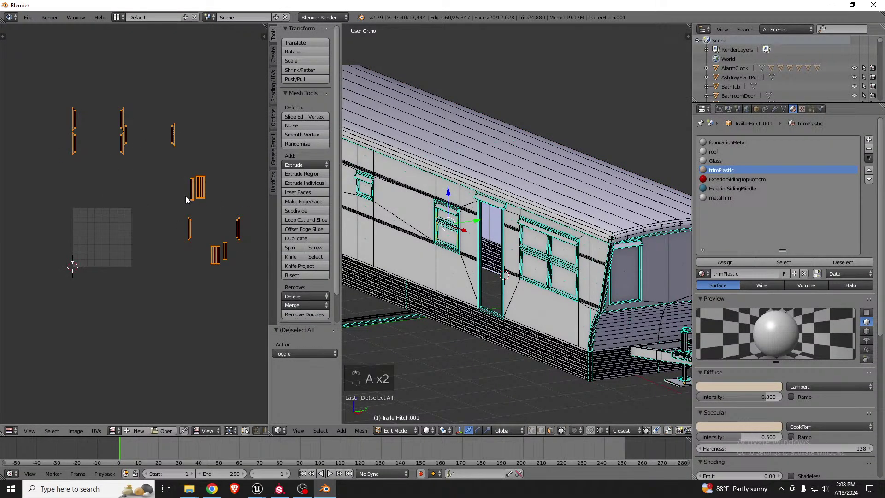
key("r")
key("9")
key("0")
key("Return")
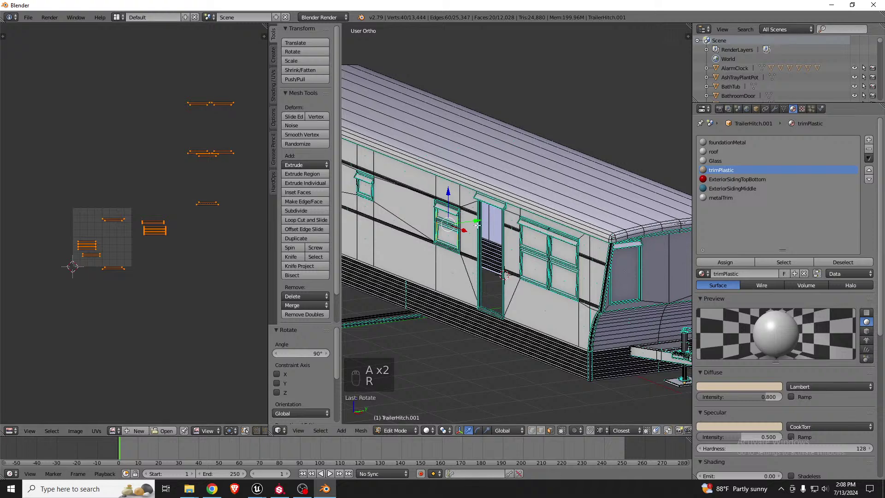
Export the trailer with its rotated frame UVs as FBX, overwriting SM_MobileHomeExterior.fbx
key("Tab")
left_click(27, 19)
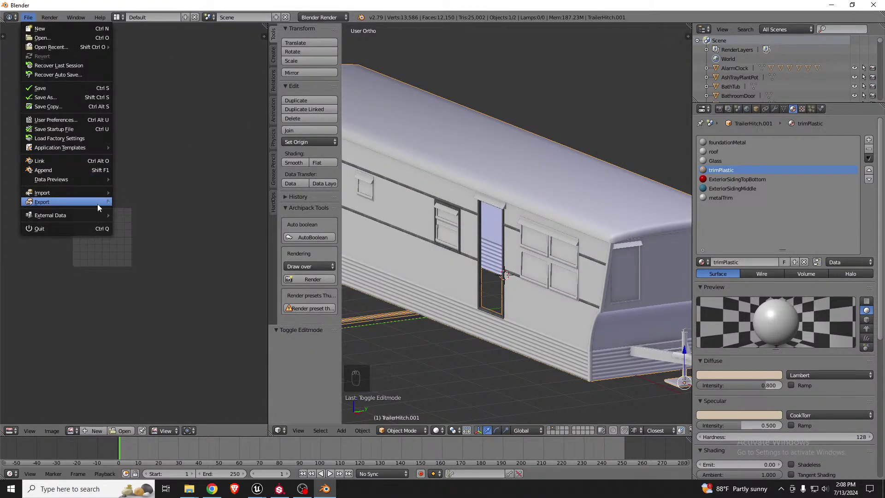
mouse_move(98, 204)
left_click(157, 230)
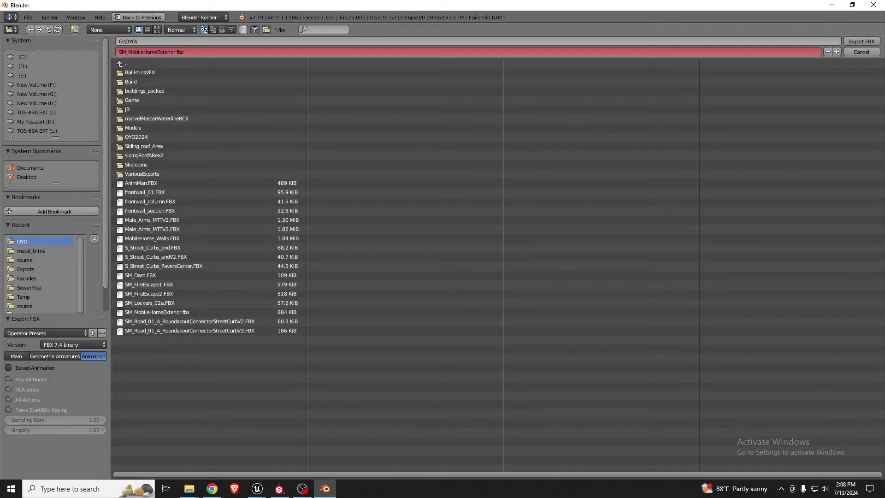
left_click(861, 41)
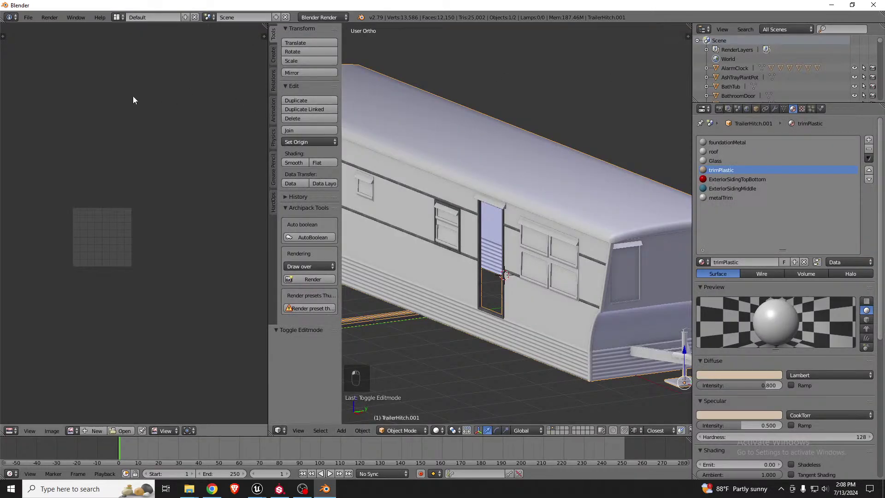
Switch to Unreal Editor, reimport the updated trailer mesh, and inspect the grain on the window's vertical and horizontal frame members
left_click(257, 489)
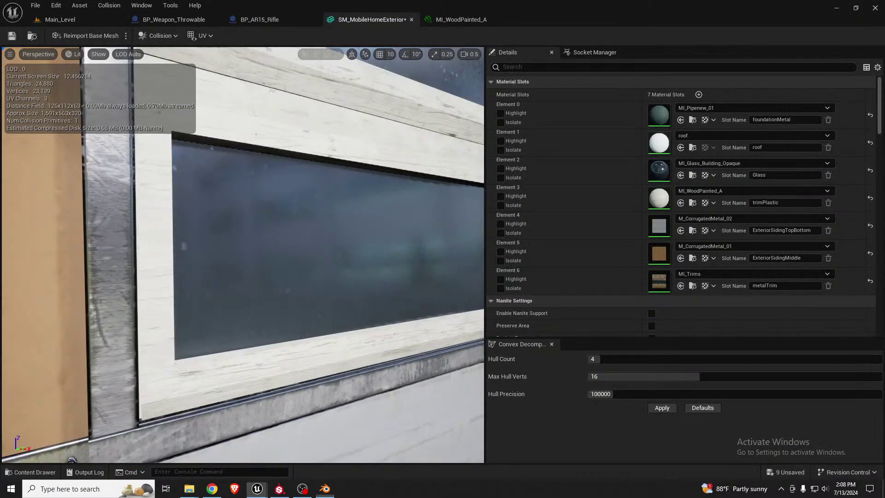
left_click(86, 36)
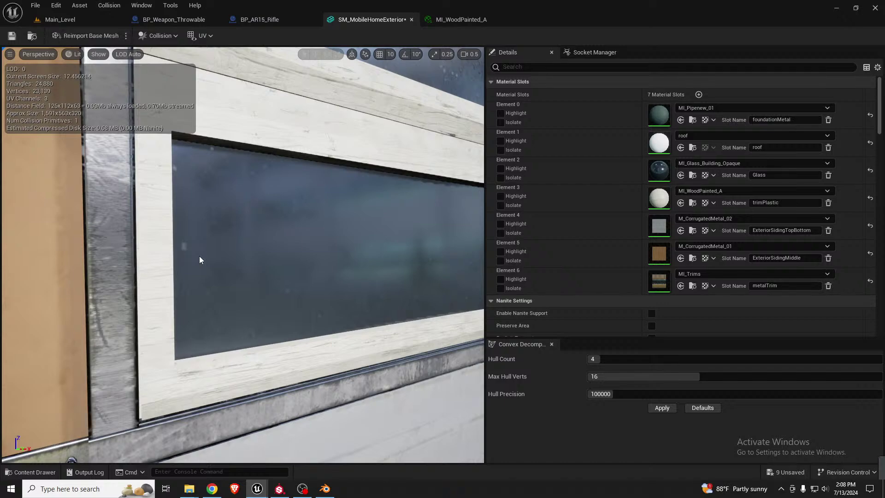
mouse_move(220, 261)
right_mouse_down()
mouse_move(176, 242)
mouse_move(219, 260)
right_mouse_up()
right_click_drag(314, 311, 314, 312)
right_click_drag(361, 231, 361, 232)
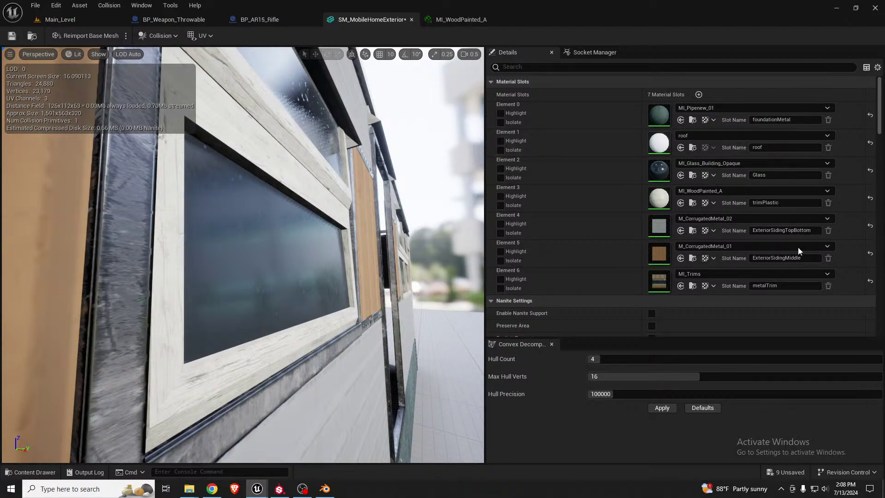
right_click_drag(361, 231, 361, 232)
right_click_drag(344, 346, 345, 346)
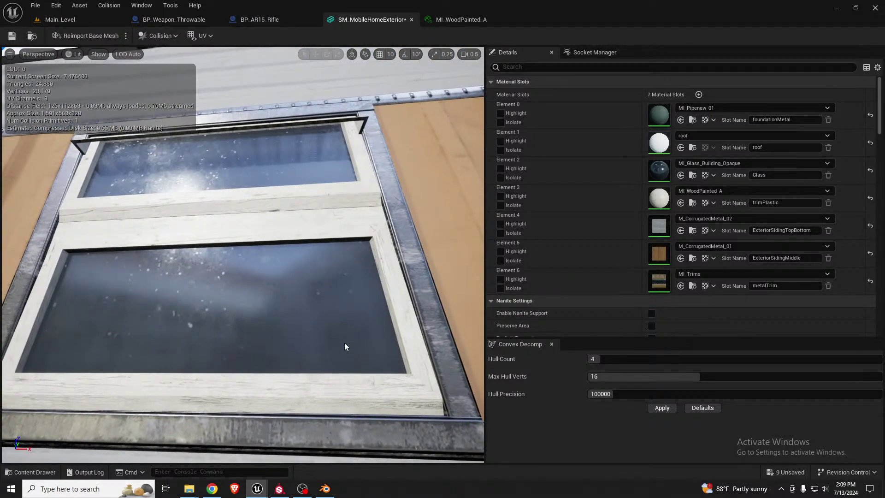
Switch to Blender, clear the window frame selection, and select all trailer faces that use the trimPlastic material
left_click(325, 489)
scroll(420, 222, "up", 4)
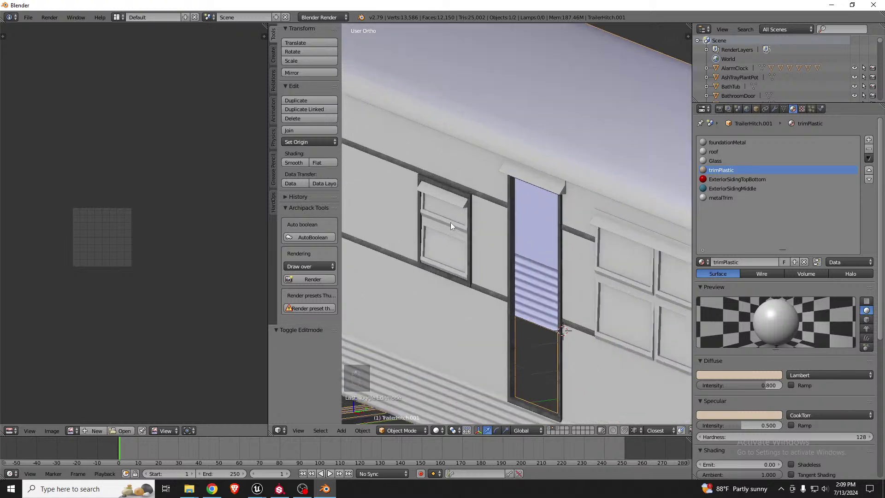
scroll(450, 228, "up", 5)
key("Tab")
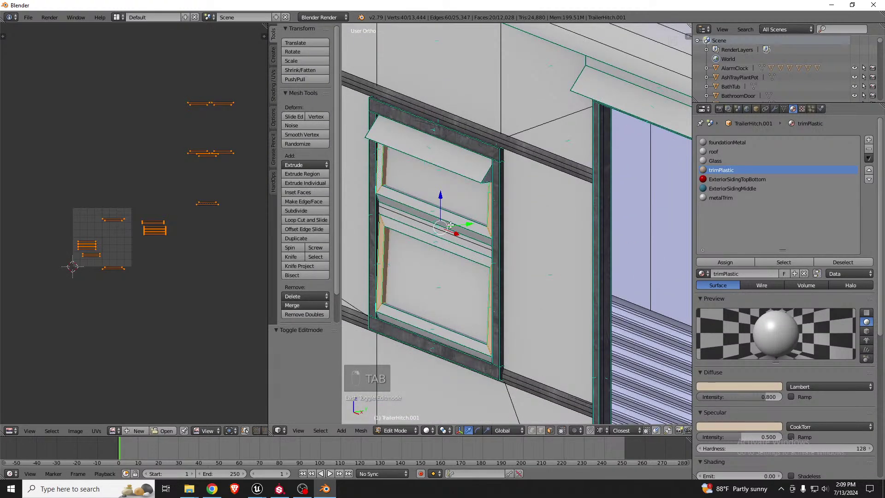
middle_click_drag(463, 231, 446, 214)
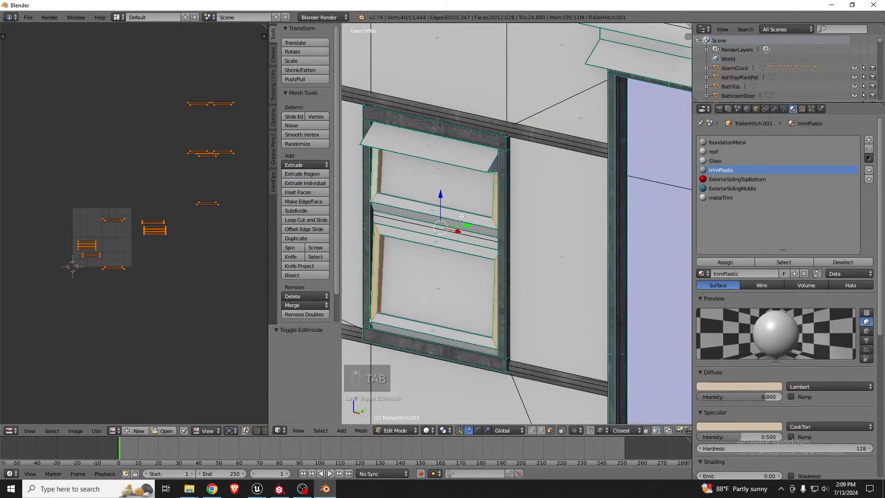
key("shift+space")
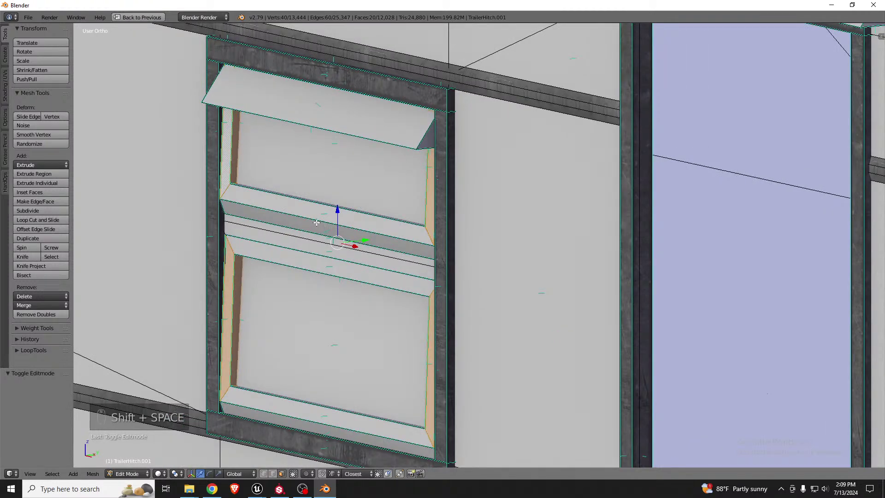
key("a")
scroll(325, 219, "down", 5)
key("shift+space")
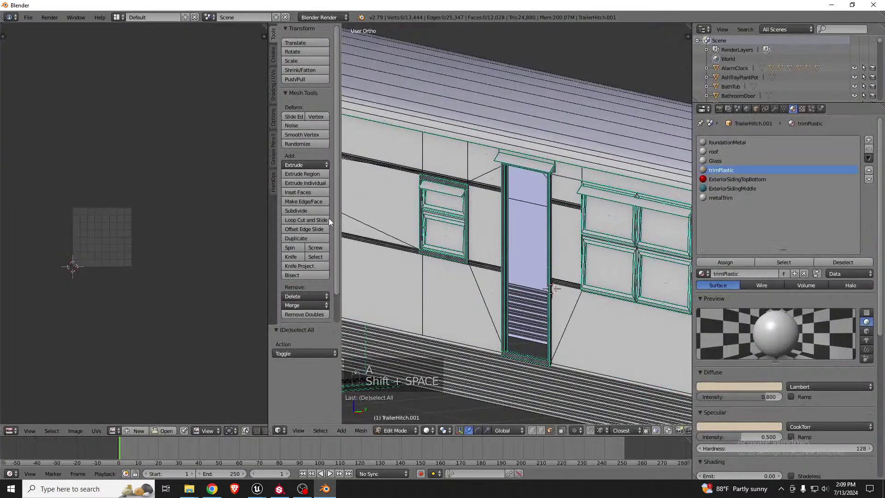
left_click(784, 262)
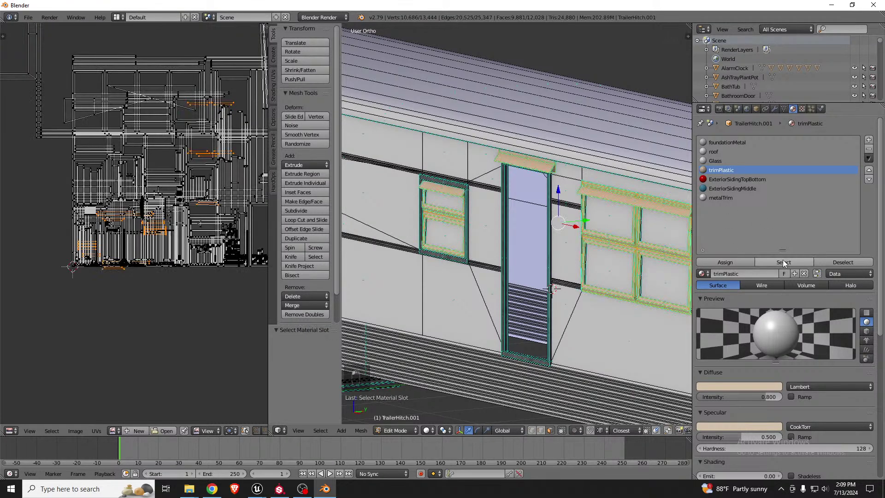
Examine where the selected trimPlastic faces lie on the trailer's side windows, end walls and corner trim
scroll(512, 200, "down", 5)
middle_click_drag(512, 200, 580, 209)
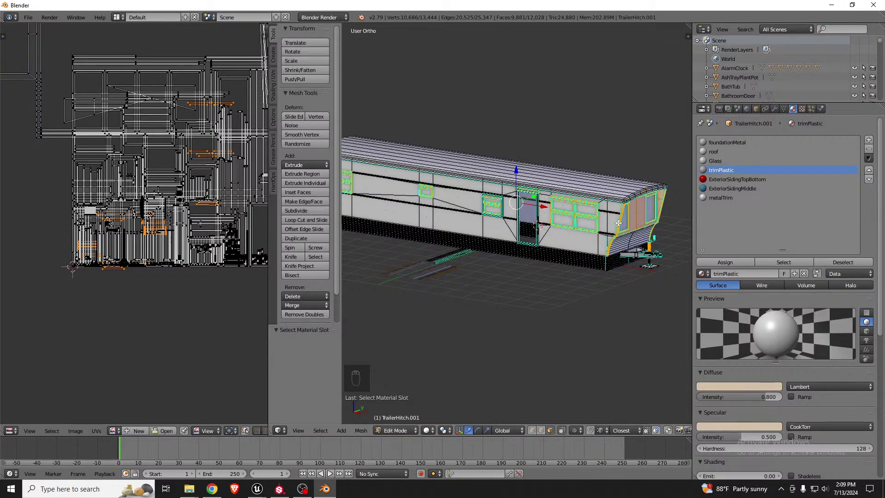
middle_click_drag(629, 222, 417, 195)
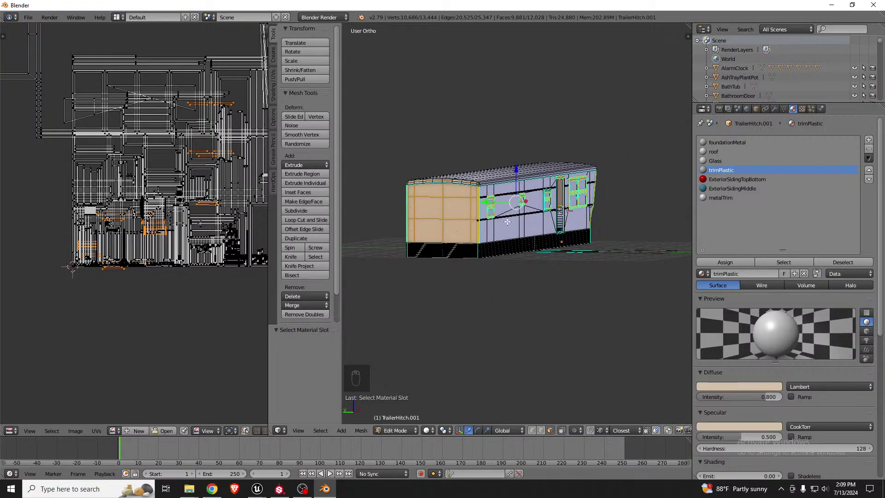
middle_click_drag(507, 222, 405, 221)
middle_click_drag(576, 206, 508, 211)
scroll(508, 211, "up", 4)
scroll(508, 210, "up", 4)
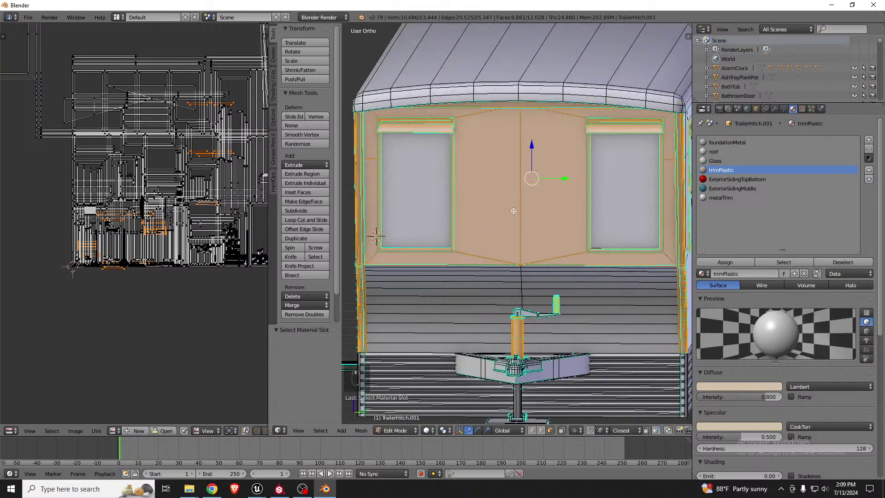
middle_click_drag(455, 266, 638, 249)
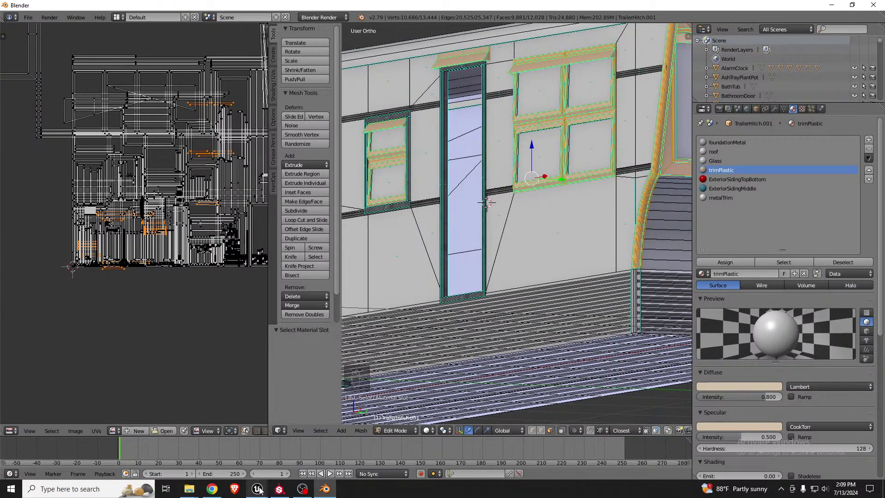
Switch to Unreal Editor and inspect the painted wood on the trailer's front end wall and curved corner trim
mouse_move(265, 486)
left_click(295, 438)
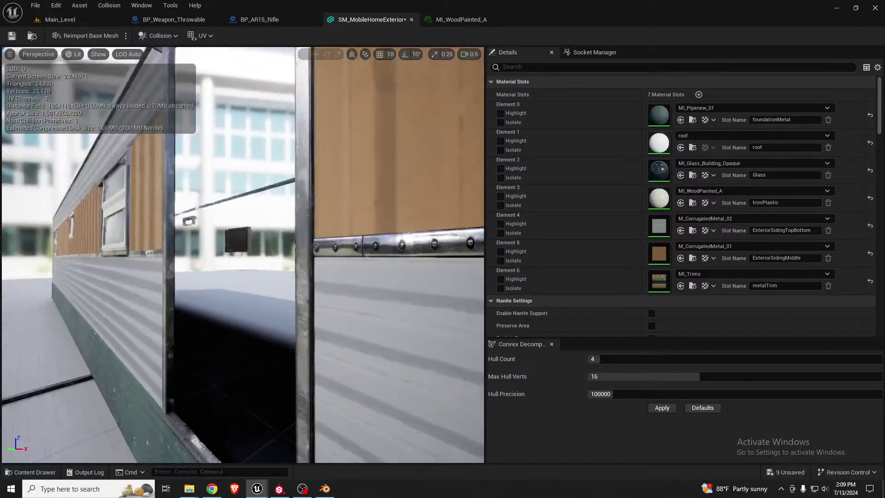
mouse_move(243, 255)
right_mouse_down()
mouse_move(295, 249)
mouse_move(332, 230)
mouse_move(295, 249)
mouse_move(267, 239)
right_mouse_up()
key("s")
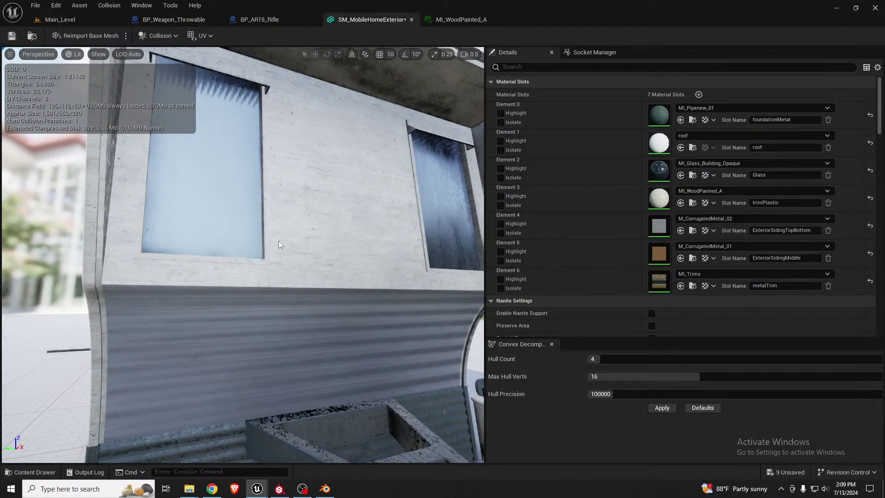
mouse_move(299, 268)
right_mouse_down()
mouse_move(295, 328)
mouse_move(258, 313)
mouse_move(299, 268)
right_mouse_up()
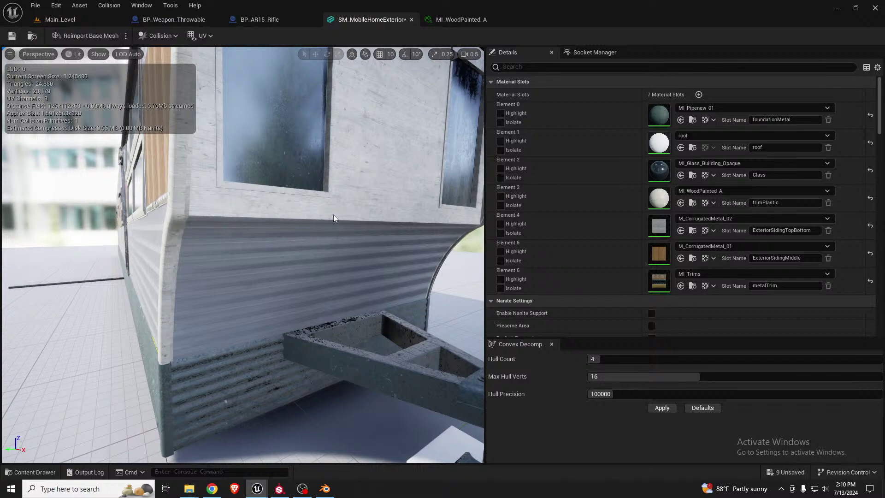
right_click_drag(334, 214, 333, 215)
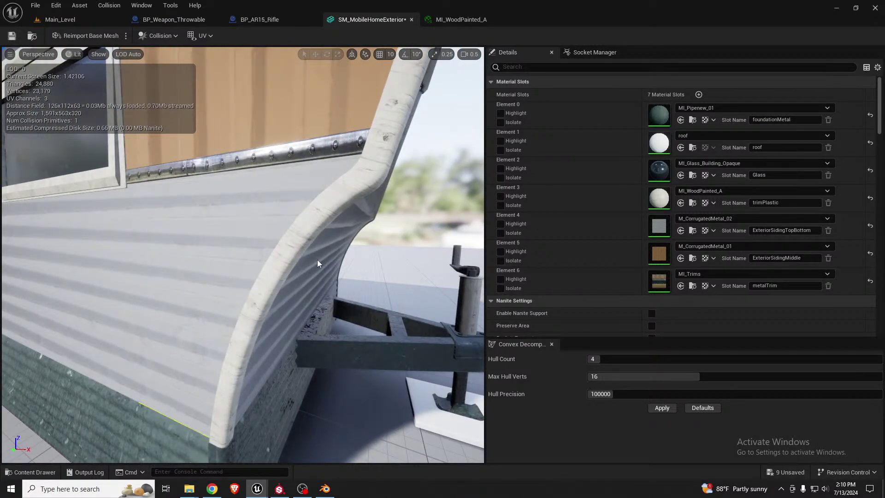
right_click_drag(318, 261, 302, 233)
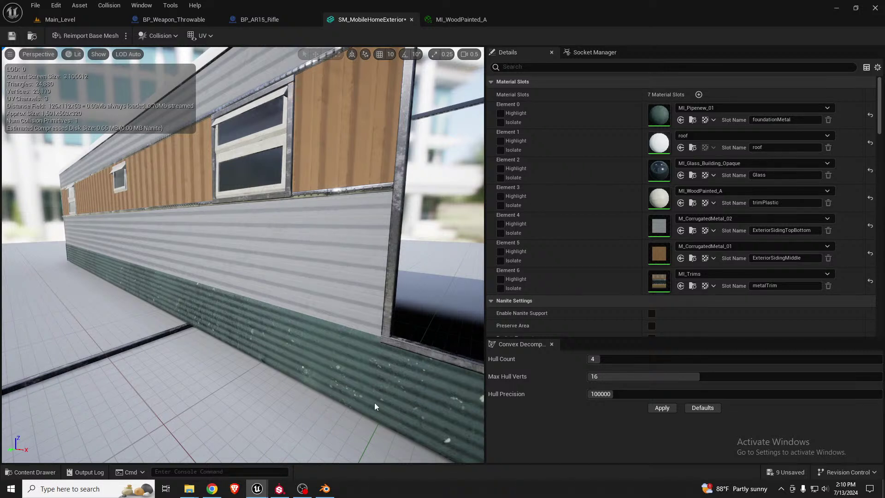
Switch to Blender and compare the wood and metal trim sample strips beside the trailer with the small window's frame
left_click(325, 489)
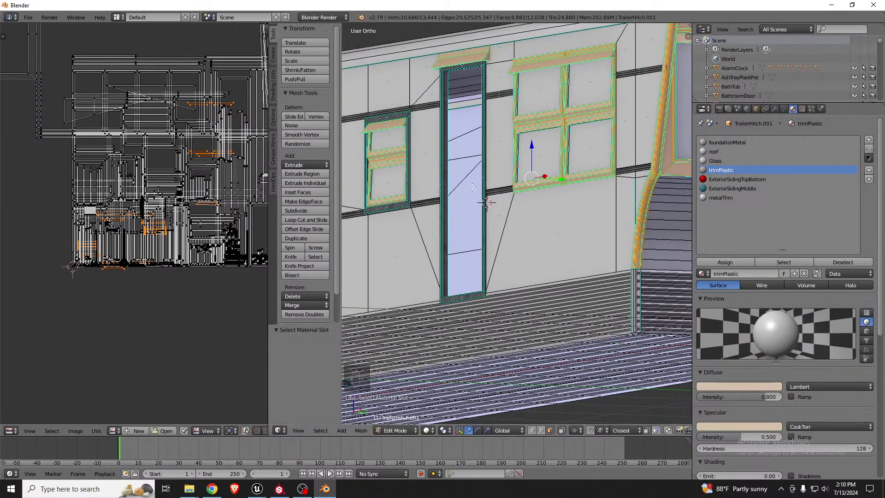
scroll(472, 187, "down", 6)
middle_click_drag(544, 178, 602, 229)
scroll(578, 215, "down", 2)
scroll(470, 282, "up", 6)
scroll(413, 276, "up", 6)
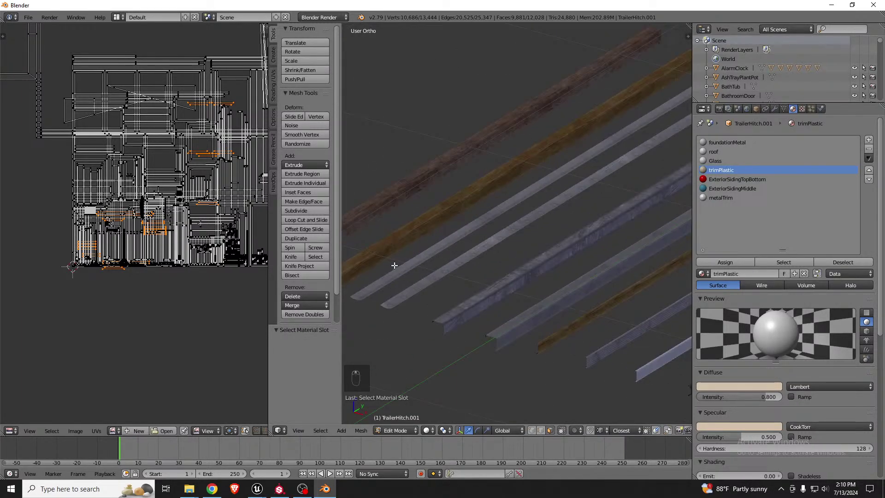
scroll(466, 237, "up", 4)
scroll(594, 315, "up", 3)
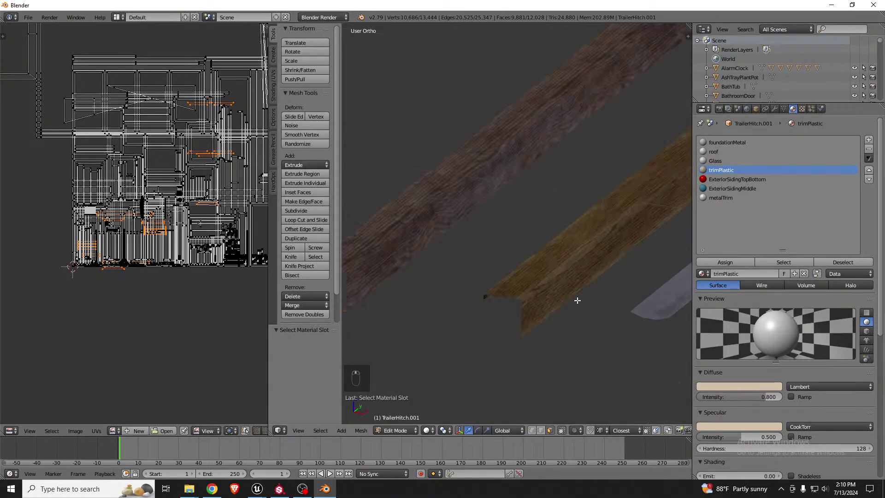
scroll(489, 282, "down", 2)
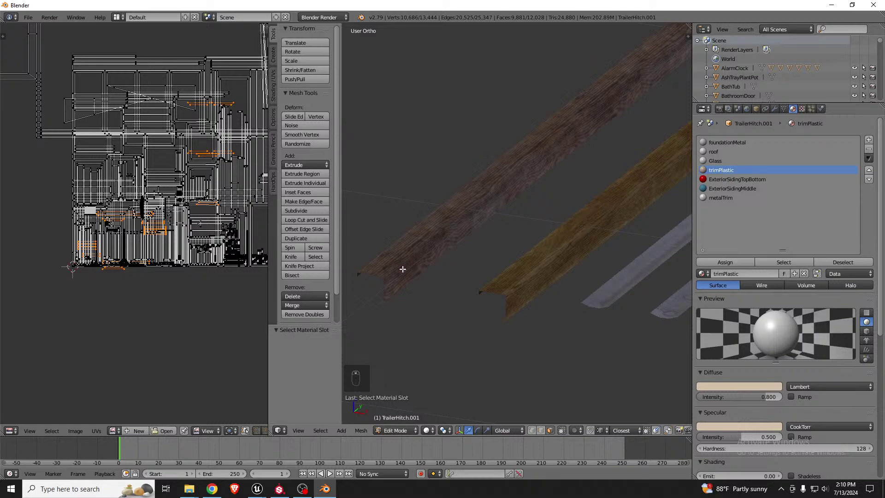
scroll(392, 272, "down", 5)
scroll(386, 272, "up", 6)
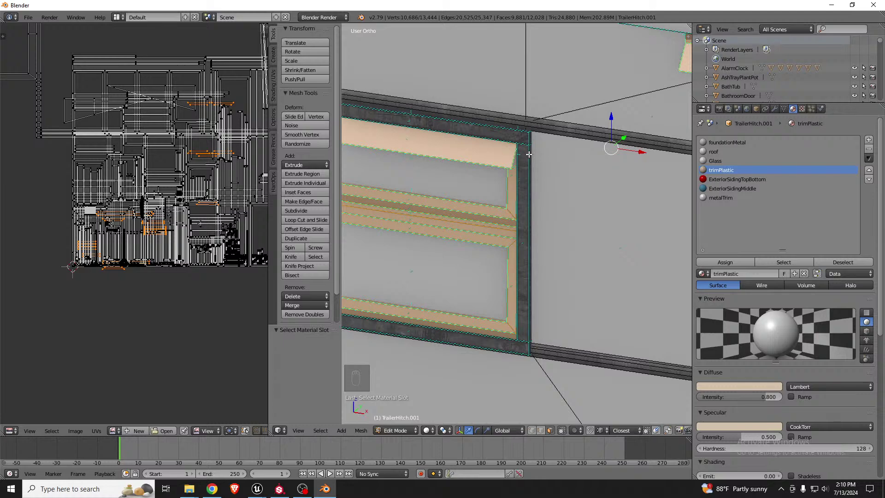
scroll(540, 137, "down", 5)
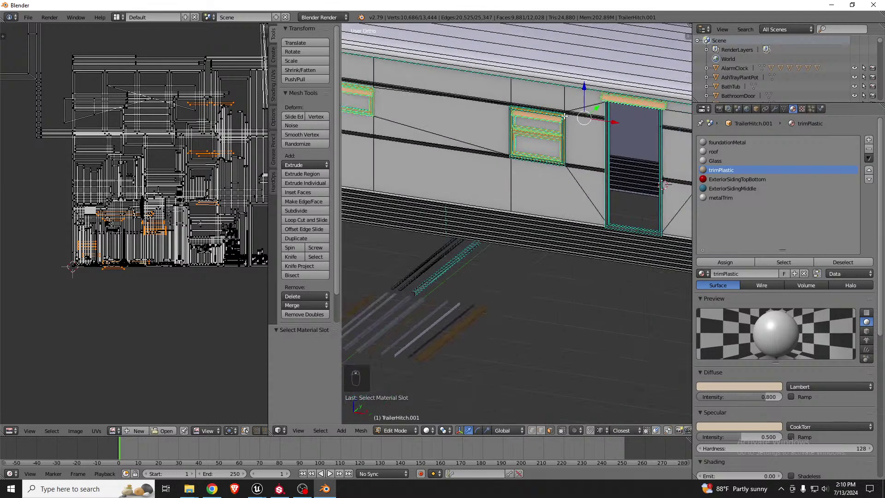
scroll(588, 205, "down", 3)
scroll(415, 283, "up", 4)
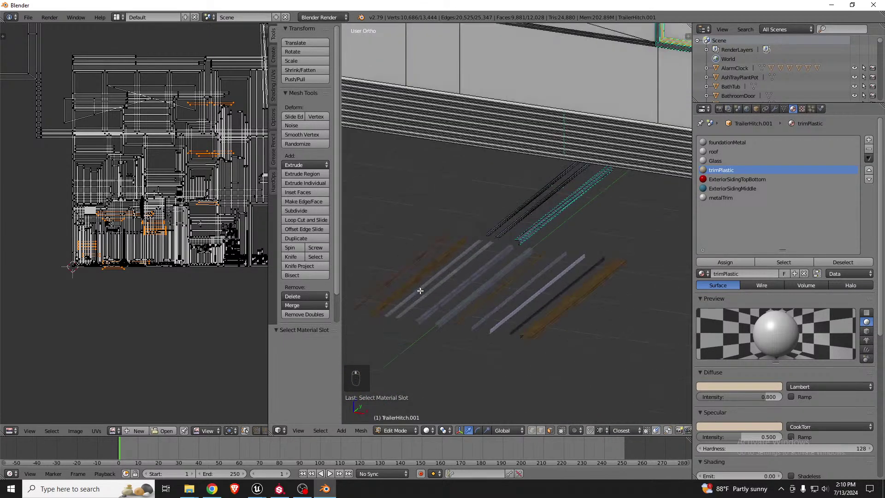
scroll(429, 281, "down", 4)
scroll(524, 188, "up", 2)
Select only the faces using the metalTrim material and examine their UVs against the wood and metal bands of the trim texture
key("a")
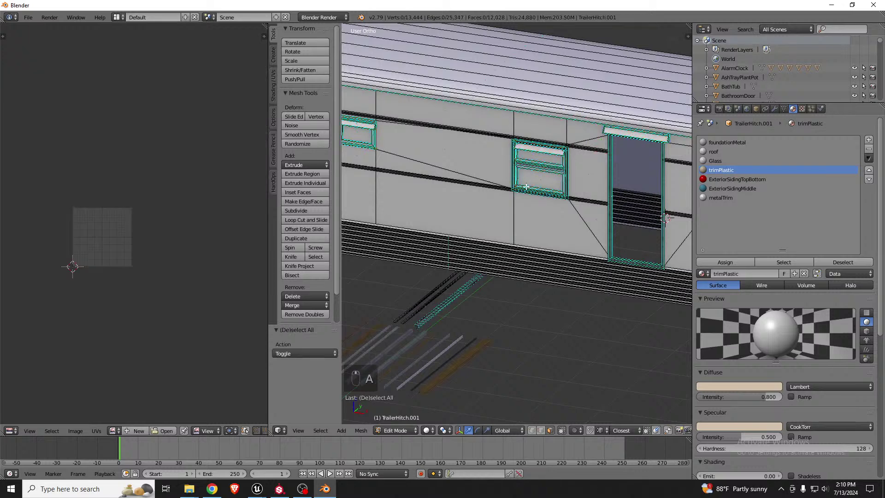
left_click(723, 199)
left_click(784, 262)
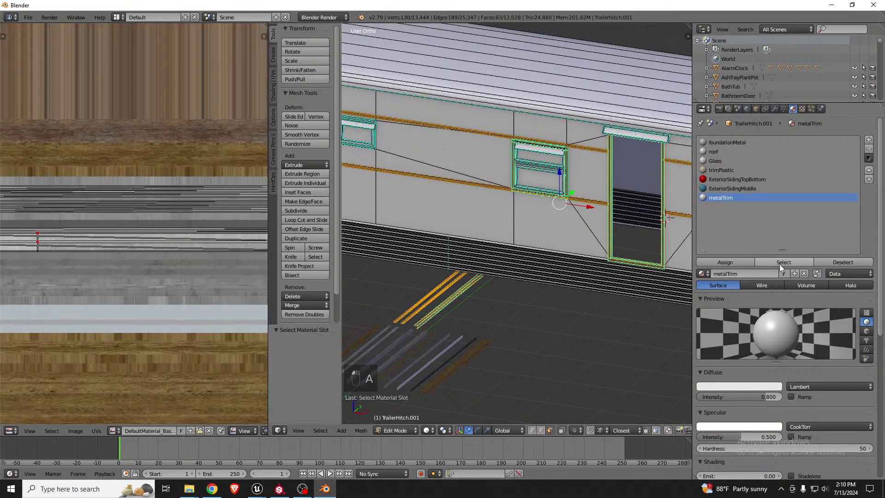
scroll(92, 254, "down", 3)
key("shift+space")
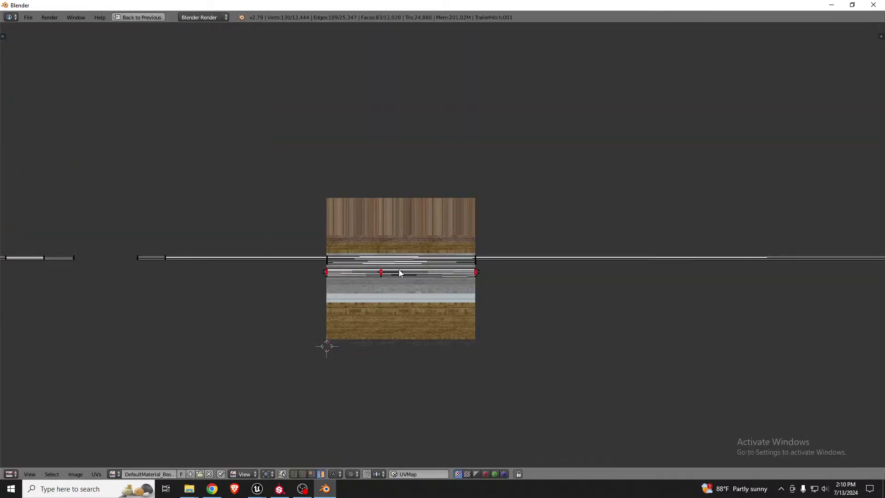
scroll(400, 272, "up", 5)
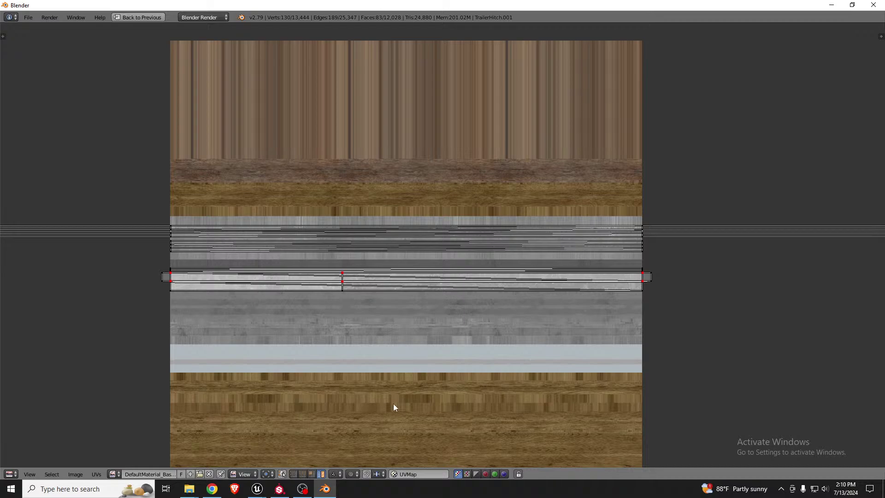
scroll(395, 429, "up", 6)
scroll(395, 397, "down", 6)
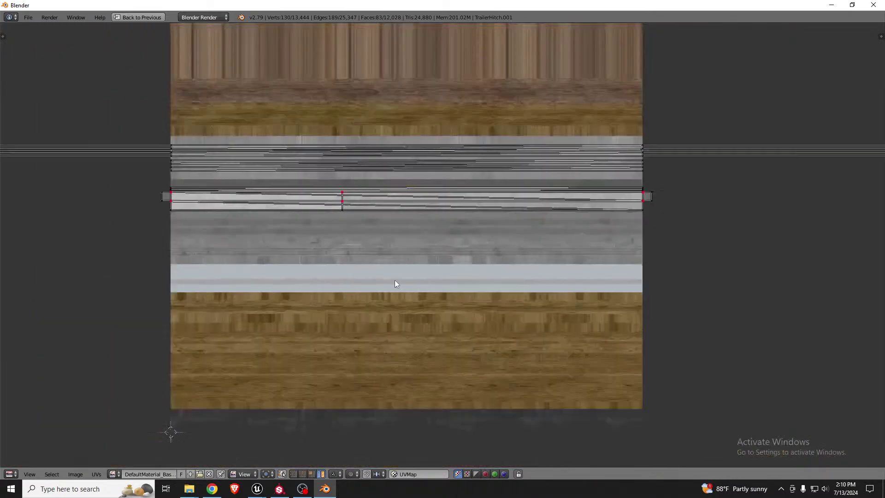
scroll(391, 295, "down", 2)
scroll(370, 164, "up", 8)
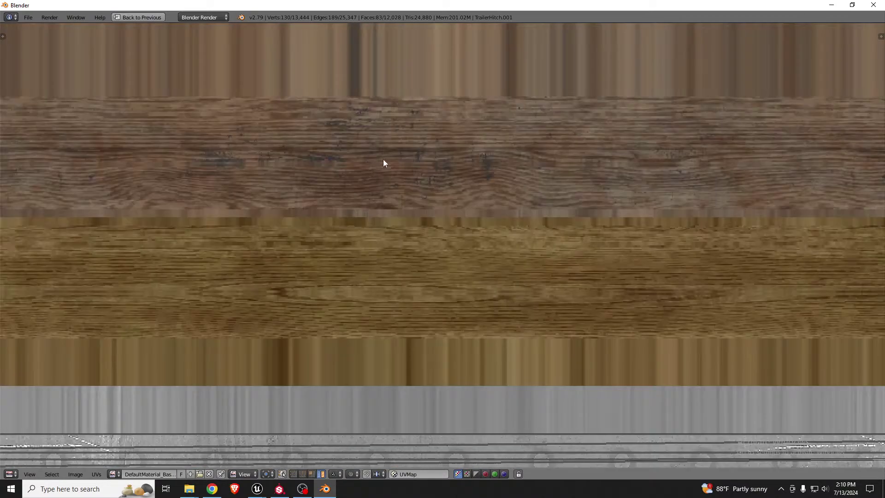
scroll(405, 161, "down", 3)
key("shift+space")
key("shift+space")
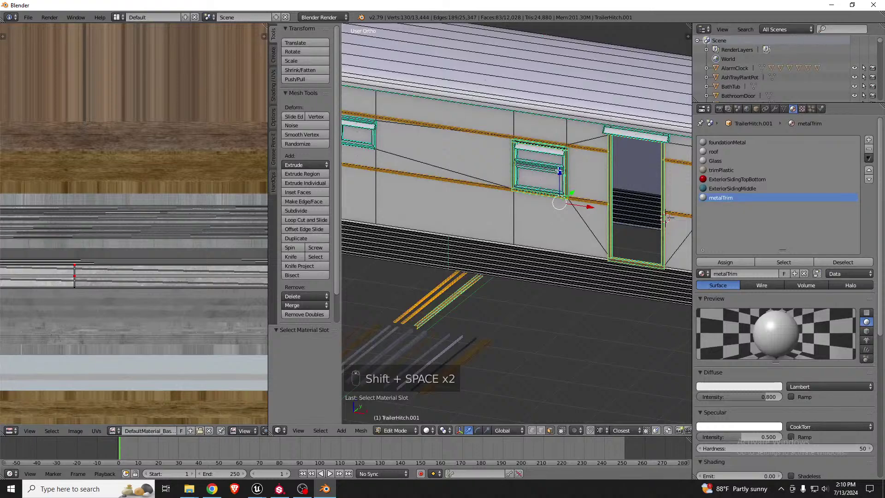
Replace the selection with the four linked metal trim pieces forming the small window's outer frame
scroll(566, 171, "up", 4)
middle_click_drag(603, 230, 586, 227)
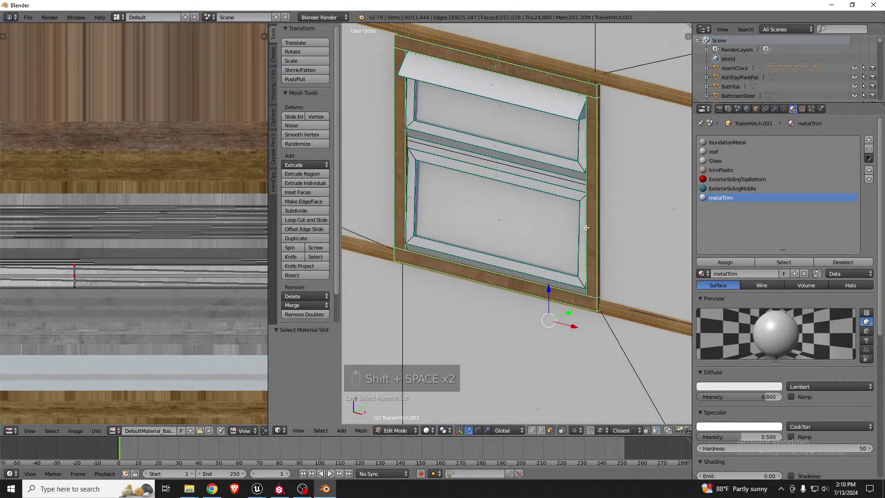
middle_click_drag(609, 145, 607, 147)
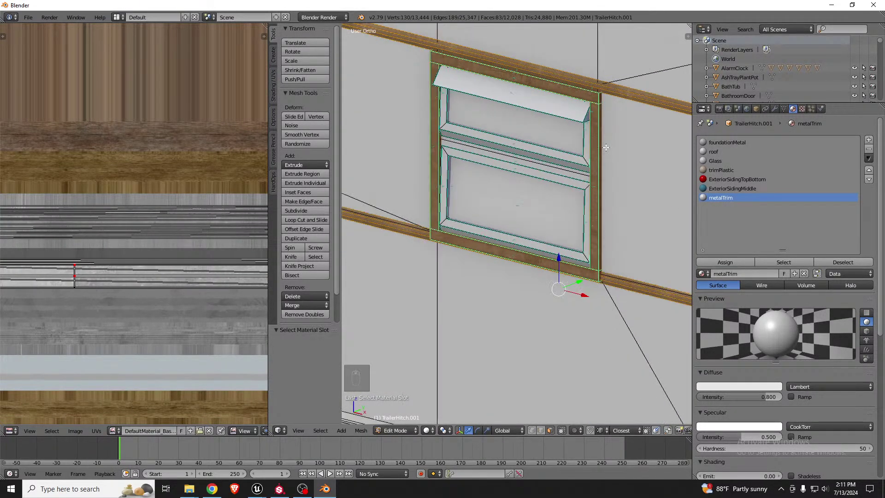
key("a")
key("l")
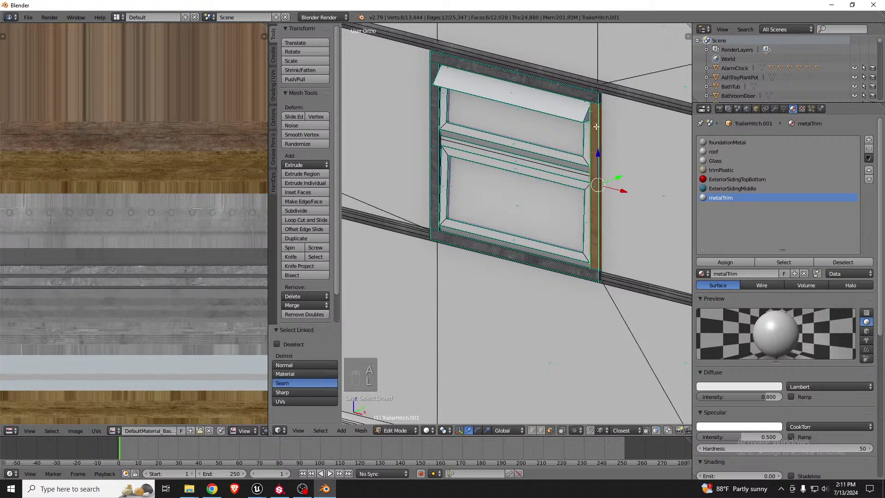
key("l")
key("l")
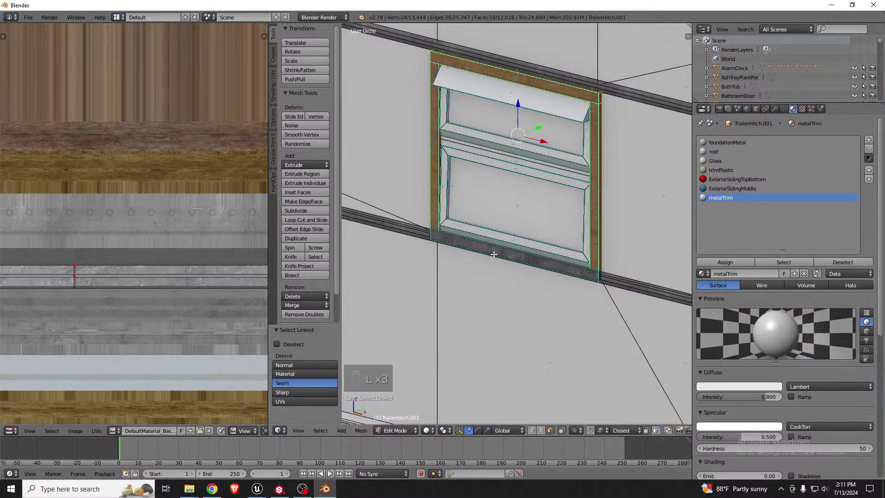
key("l")
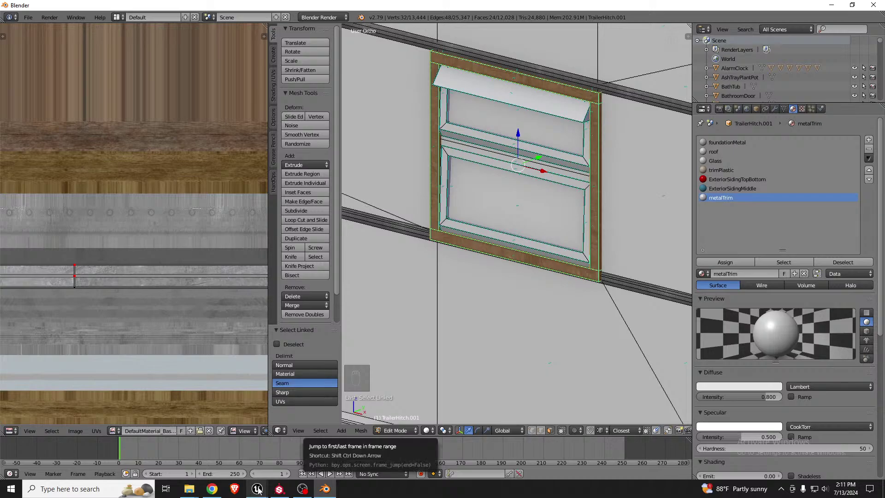
Switch to Unreal Editor and inspect the small window's metal surround against the trailer's wood-colored siding and door frame
mouse_move(257, 488)
left_click(267, 455)
right_click_drag(384, 275, 443, 219)
key("w")
key("w")
key("a")
right_click_drag(243, 254, 170, 253)
right_click_drag(310, 242, 291, 245)
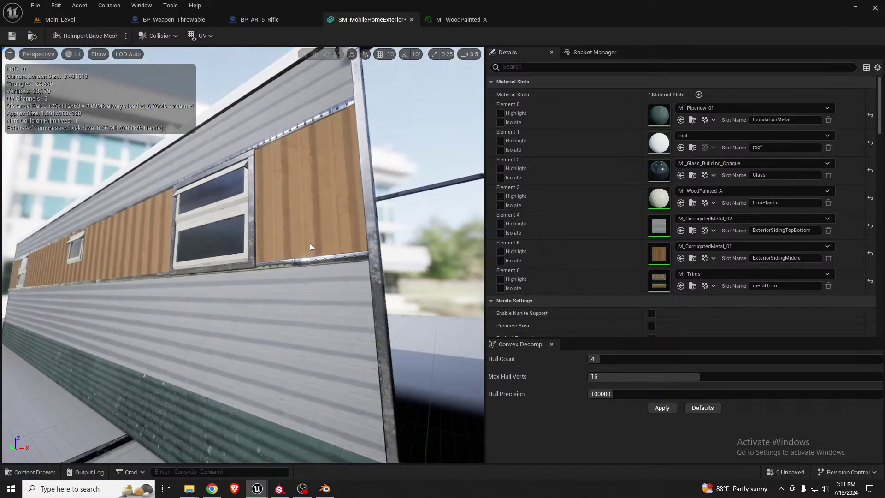
Open the Main_Level scene and select all the mobile home wall meshes from MobileHome_Walls through MobileHome_Walls22
left_click(80, 20)
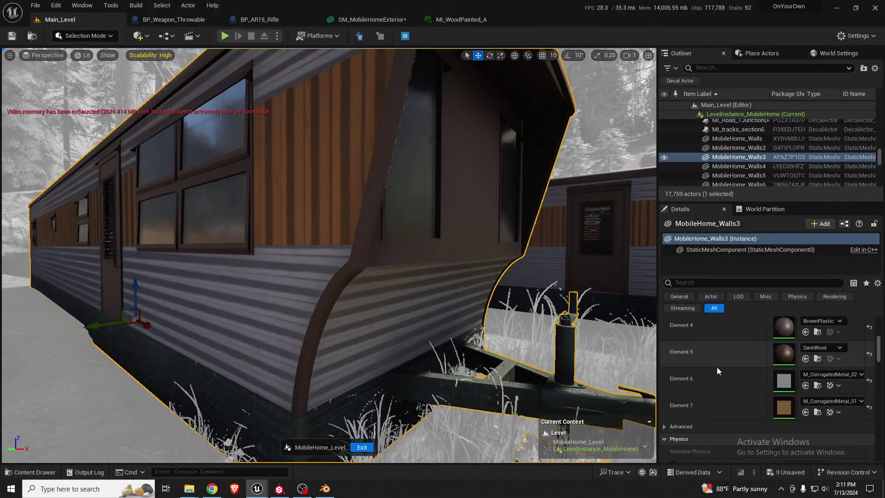
scroll(717, 368, "up", 10)
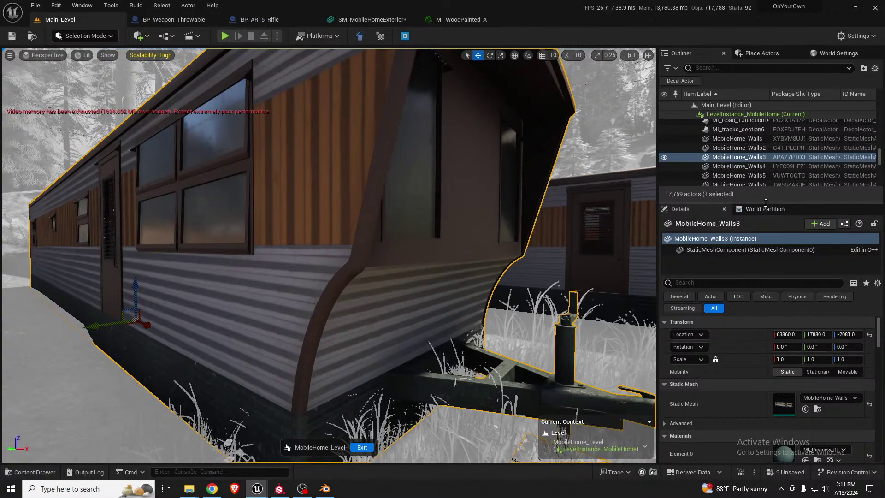
left_click_drag(771, 201, 769, 367)
left_click(740, 332)
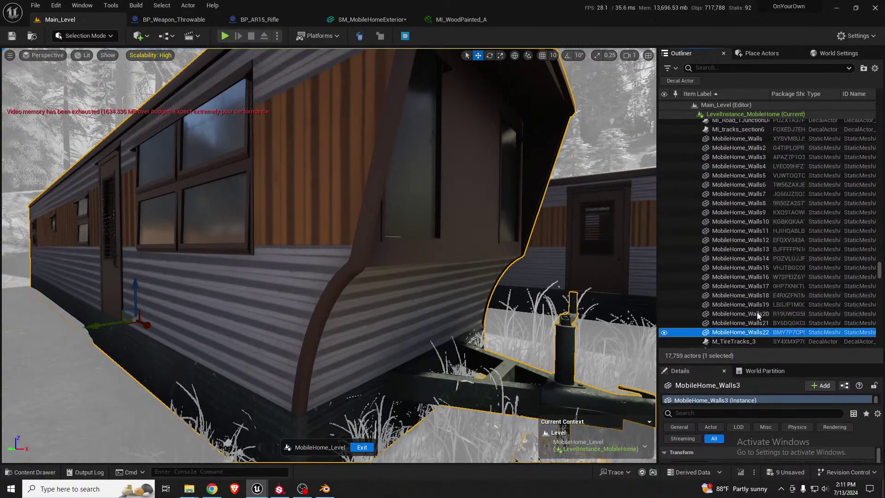
left_click(746, 138, "shift")
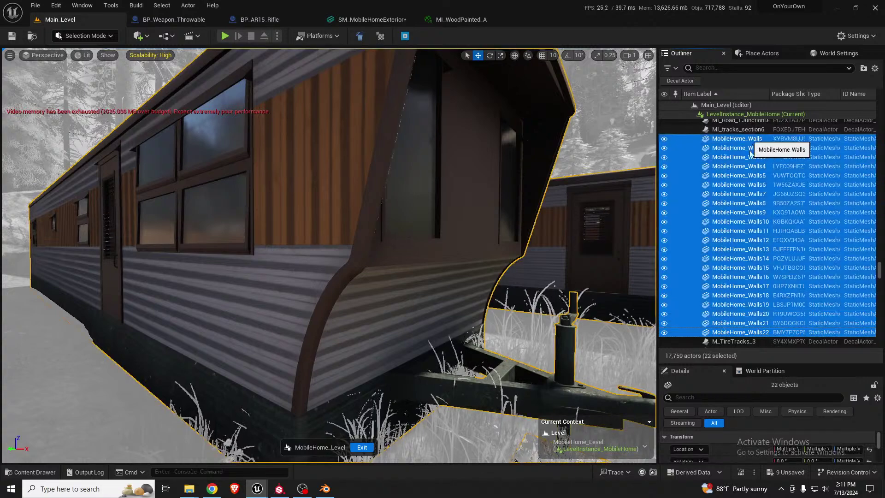
Replace the static mesh of the selected mobile home actors with SM_MobileHomeExterior
left_click_drag(764, 362, 765, 229)
left_click(817, 392)
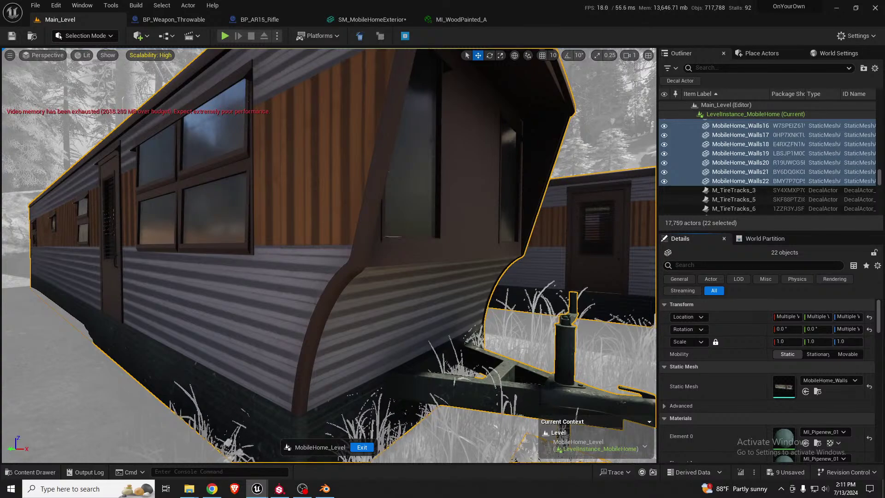
left_click(805, 393)
Finish editing the MobileHome_Level instance and save its changes
right_click_drag(431, 290, 430, 290)
left_click(362, 447)
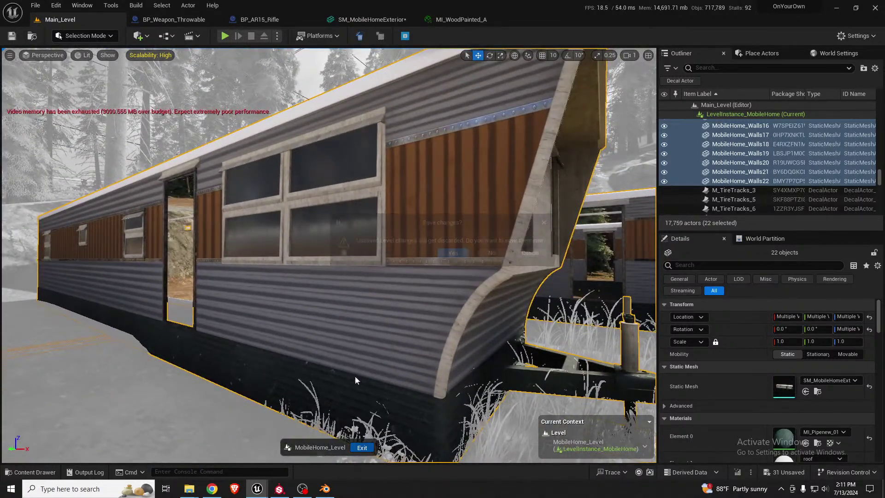
left_click(453, 254)
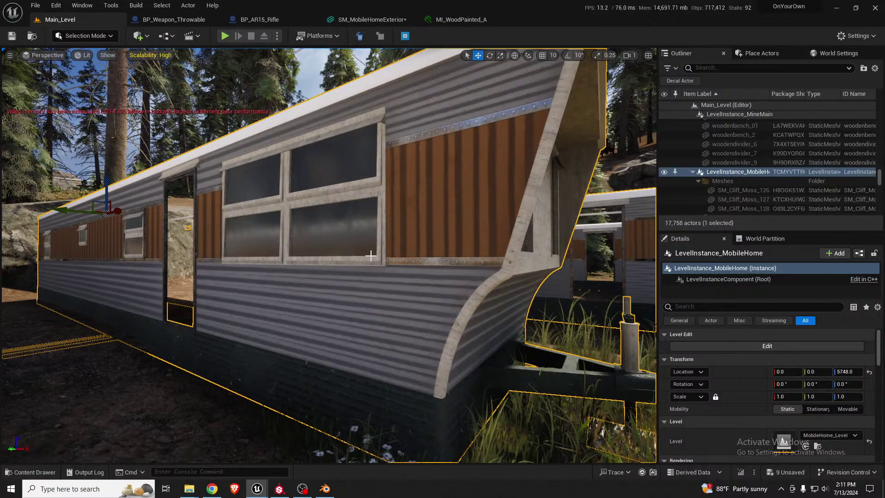
Inspect the placed trailers' siding, window frames and front trim from several sides in the level, and clear the selection
right_click_drag(356, 249, 409, 306)
key("a")
key("a")
key("a")
key("w")
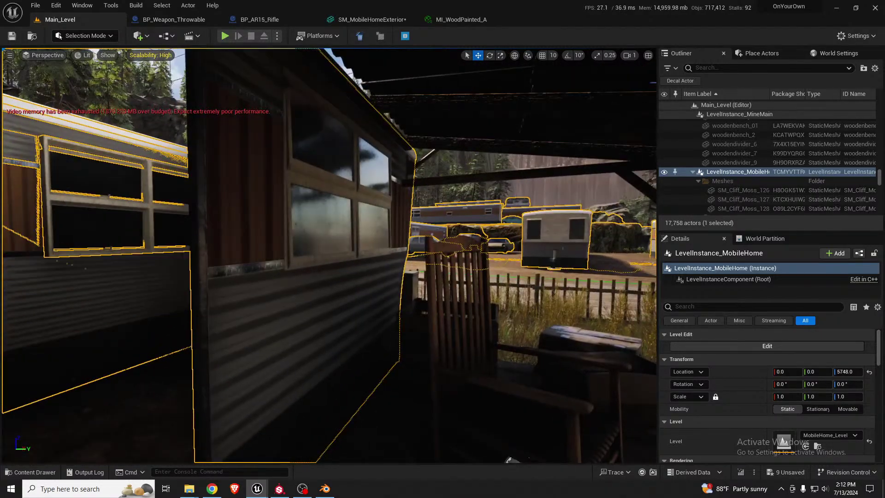
right_click_drag(509, 460, 508, 459)
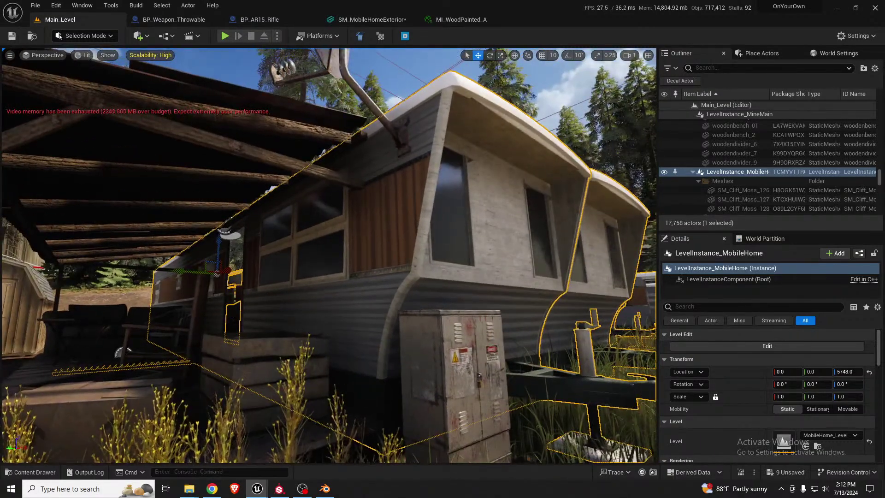
right_click_drag(531, 242, 531, 243)
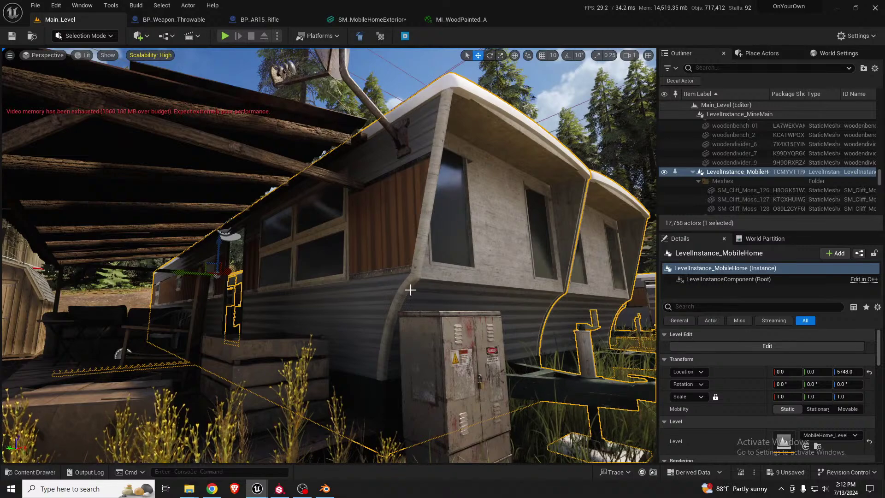
right_click_drag(407, 291, 365, 255)
key("w")
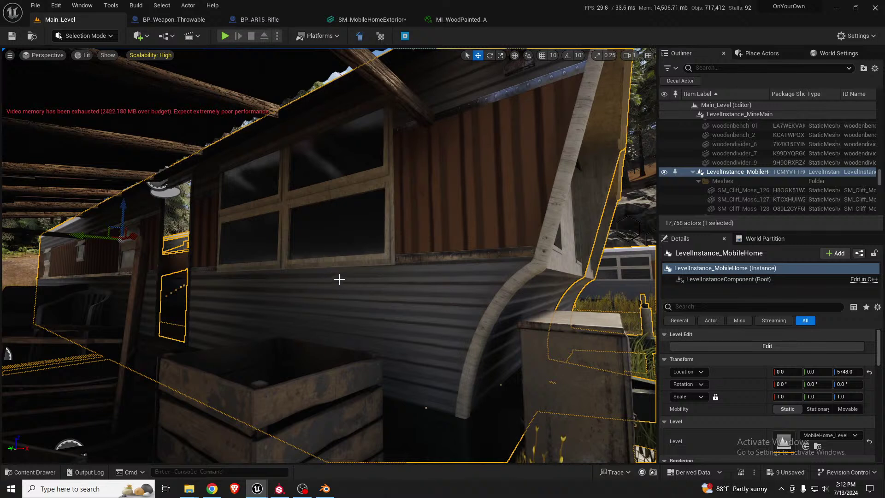
key("Escape")
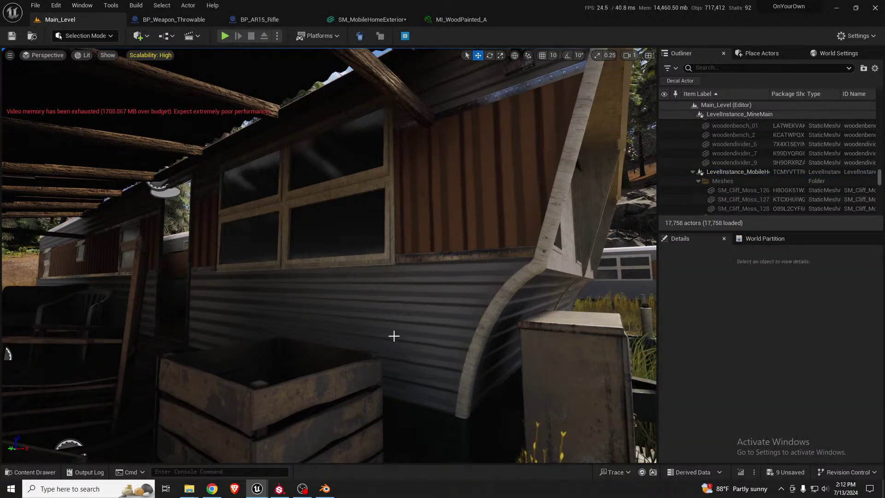
Switch to Blender, maximize the 3D view of the trailer's side and deselect the small window's frame
left_click(325, 490)
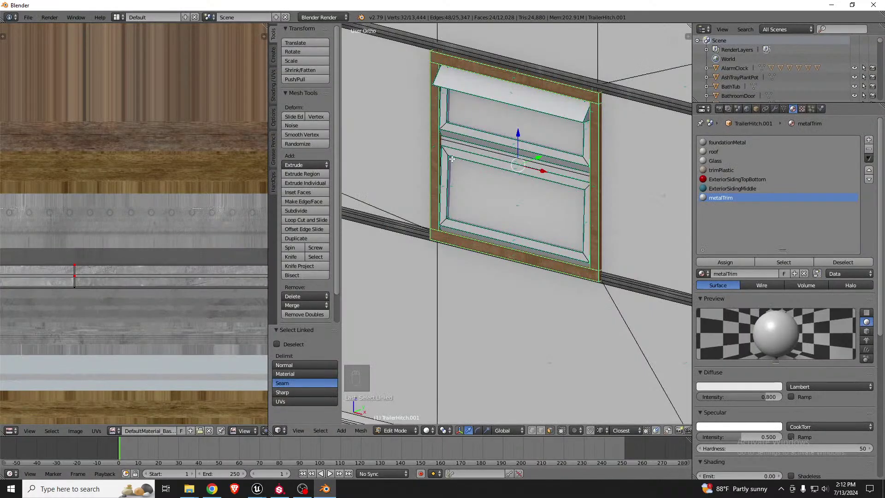
scroll(505, 159, "down", 3)
key("shift+space")
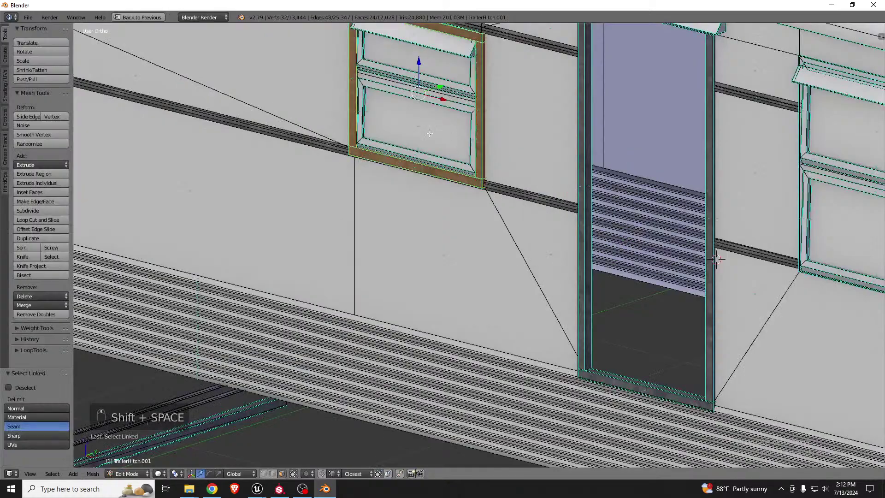
scroll(418, 134, "down", 3)
key("z")
scroll(446, 106, "up", 4)
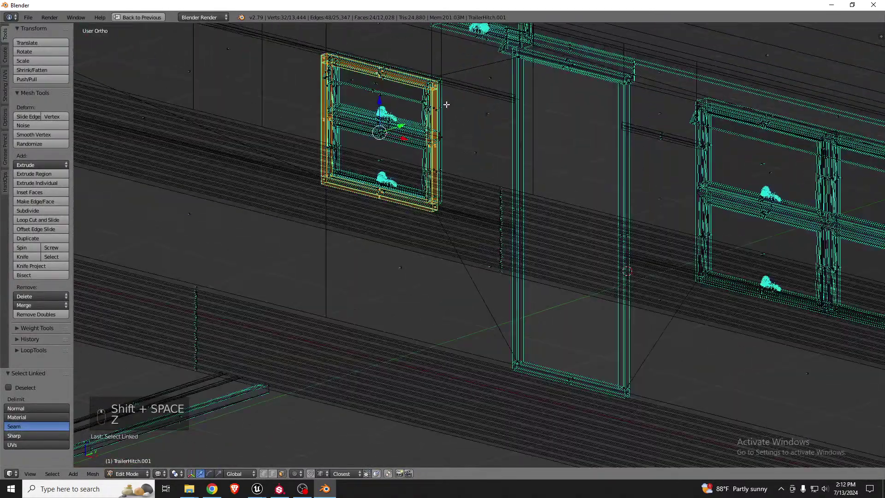
scroll(445, 104, "down", 2)
key("z")
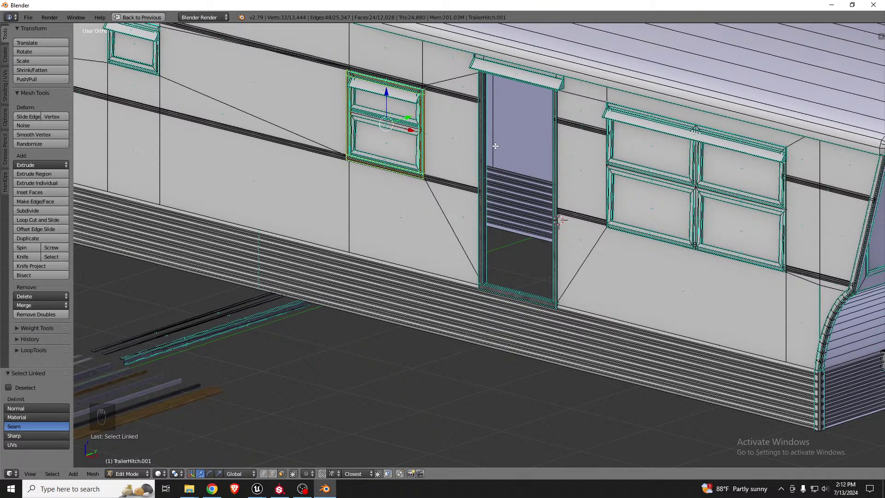
scroll(731, 165, "down", 1)
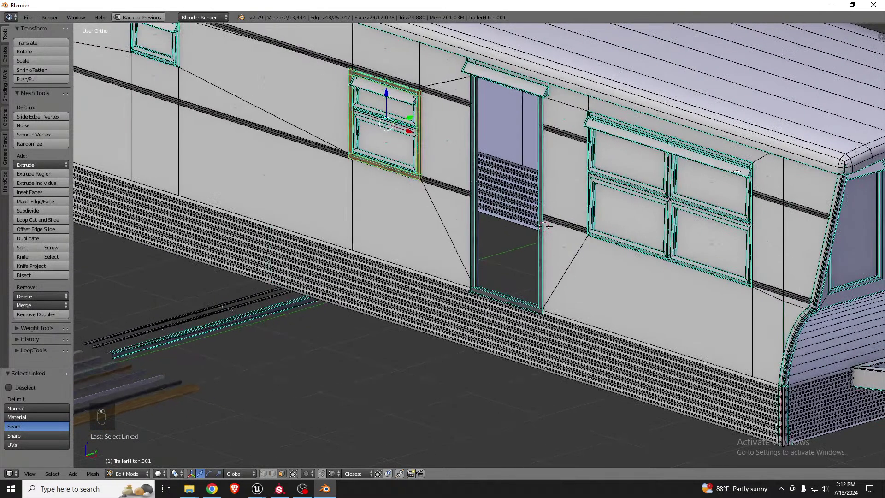
key("a")
key("a")
key("a")
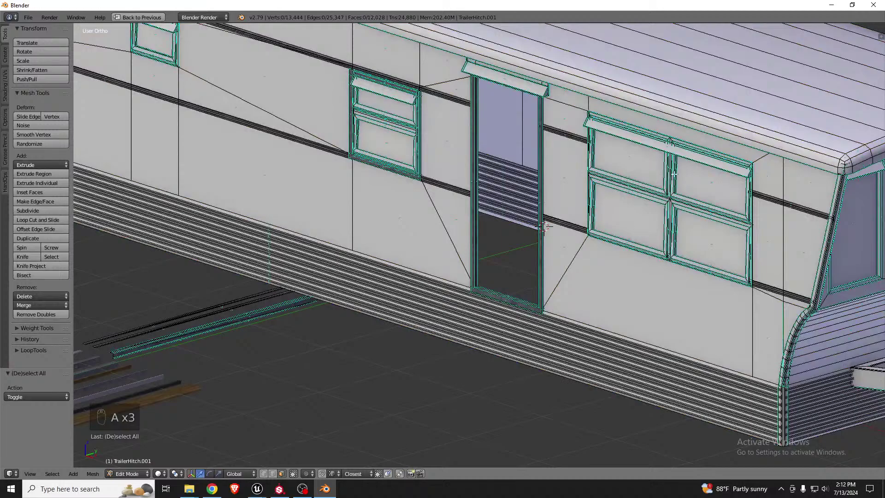
Delete the faces of all linked frame pieces of the large four-pane window beside the door, keeping its awning and glass
middle_click_drag(613, 223, 639, 226)
scroll(710, 200, "down", 2)
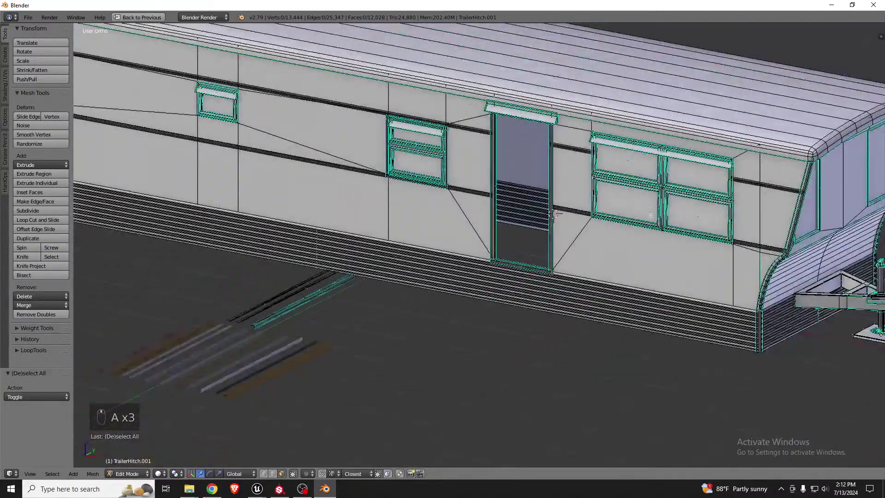
middle_click_drag(710, 200, 724, 200)
scroll(724, 200, "up", 1)
scroll(710, 176, "up", 3)
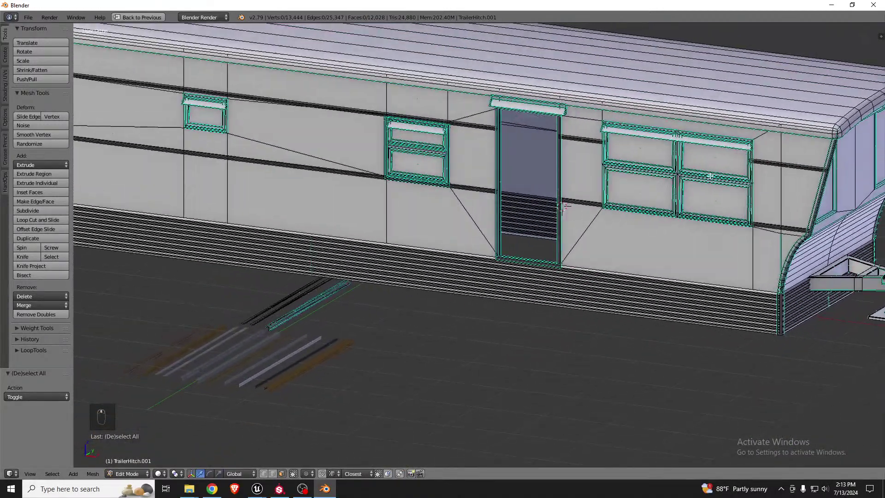
middle_click_drag(724, 160, 712, 215)
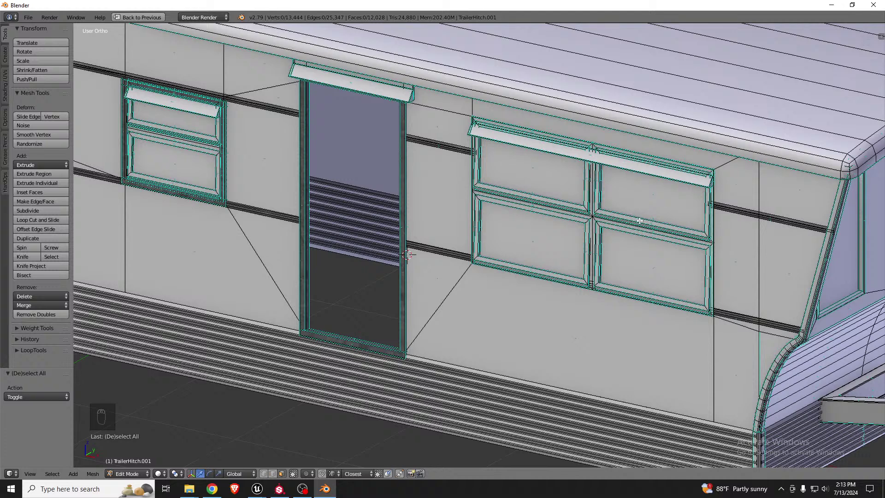
key("l")
key("l")
key("l")
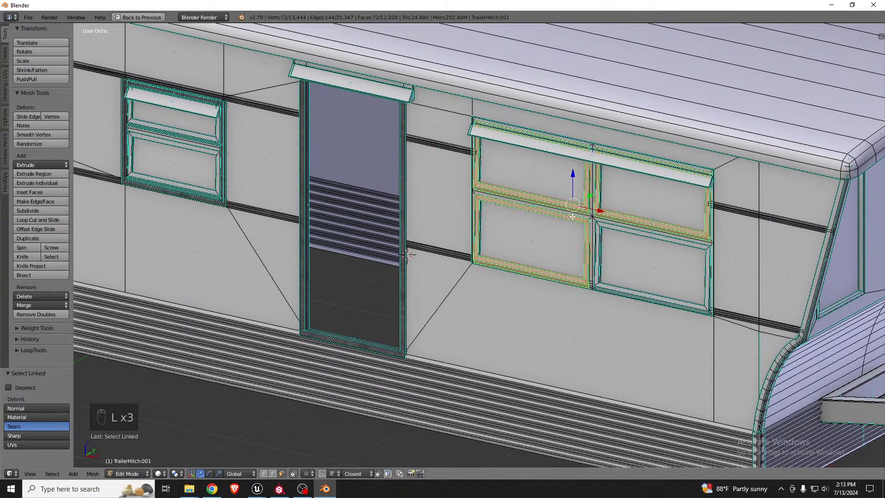
key("l")
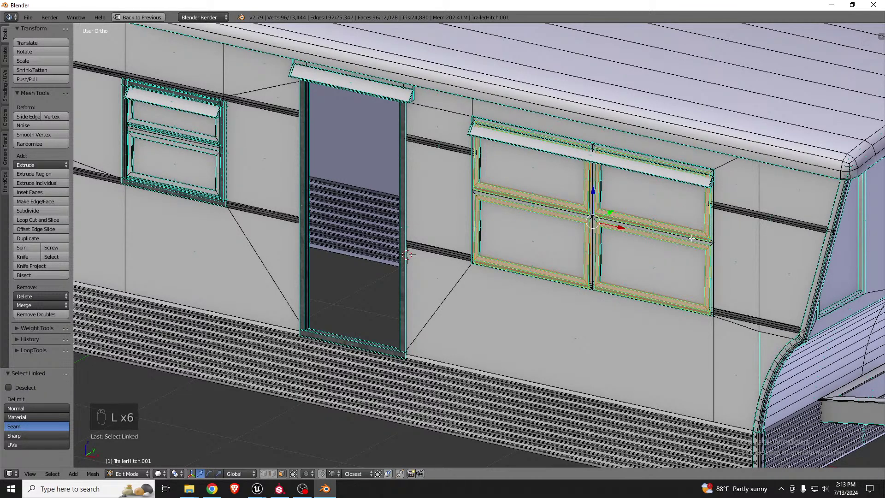
key("l")
middle_click_drag(663, 166, 661, 166)
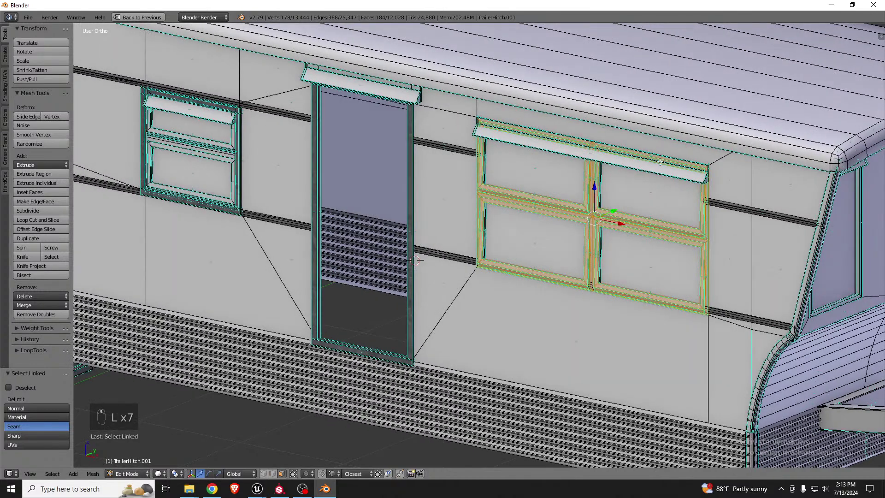
key("x")
left_click(625, 162)
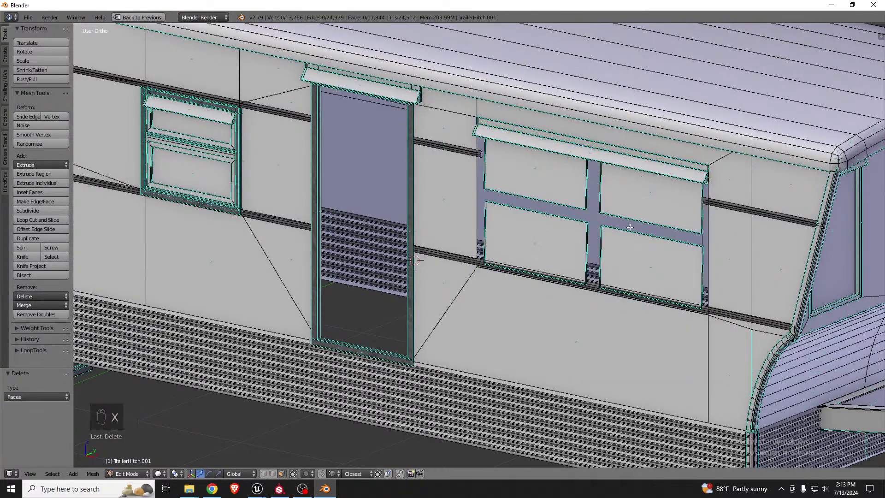
Delete the faces of the four glass panes in the large window opening
middle_click_drag(629, 228, 634, 220)
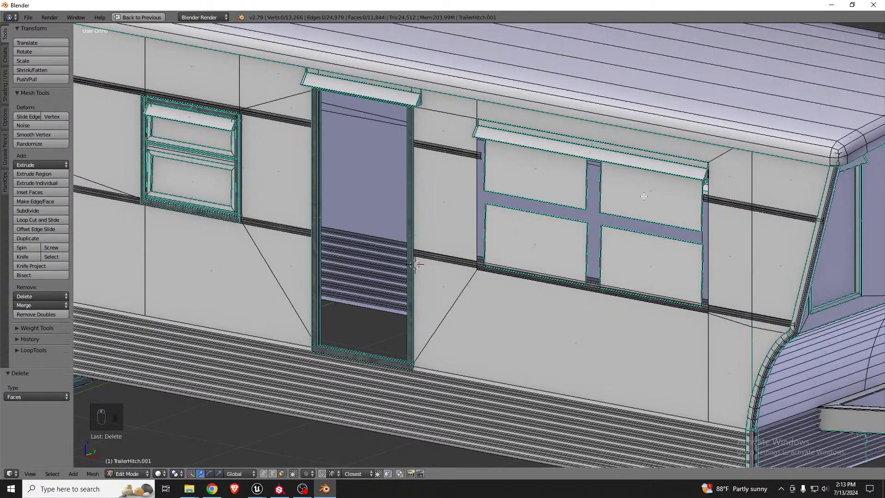
key("l")
key("l")
key("l")
key("l")
key("l")
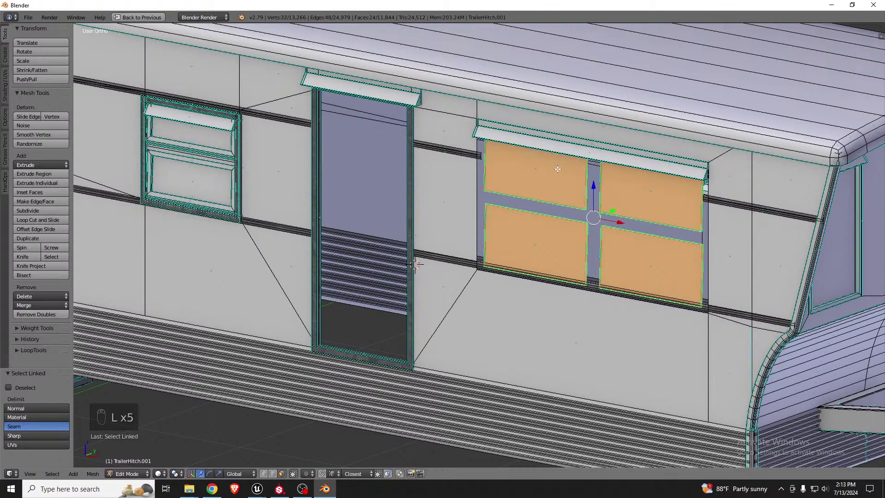
key("x")
left_click(559, 171)
Delete the faces of the four window latches left floating in the large window opening, selecting them in wireframe
middle_click_drag(635, 198, 623, 203)
scroll(623, 203, "up", 10)
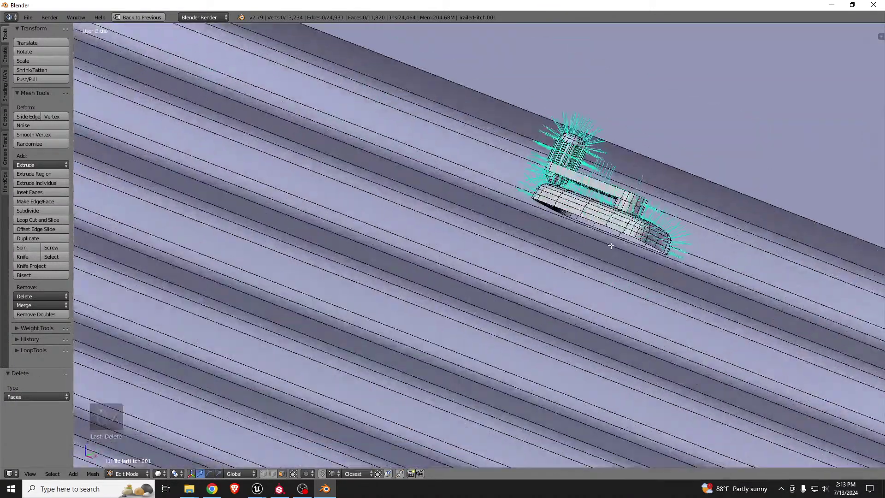
scroll(611, 246, "down", 10)
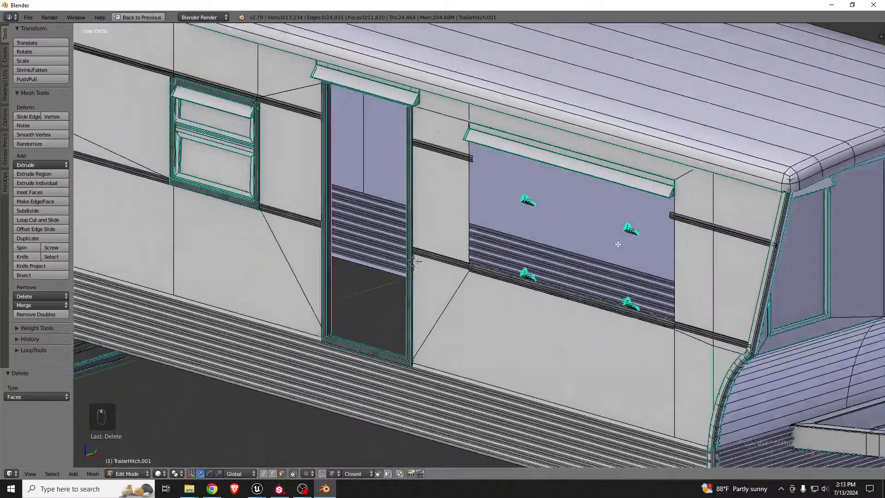
mouse_move(618, 244)
middle_mouse_down()
mouse_move(599, 242)
mouse_move(616, 237)
middle_mouse_up()
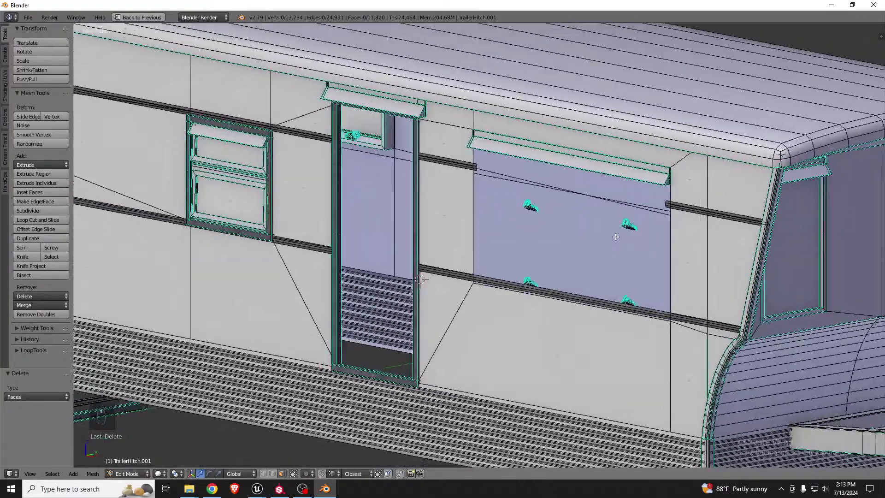
key("z")
key("b")
left_click_drag(504, 183, 547, 217)
key("b")
left_click_drag(520, 251, 544, 301)
key("b")
left_click_drag(602, 288, 639, 320)
key("b")
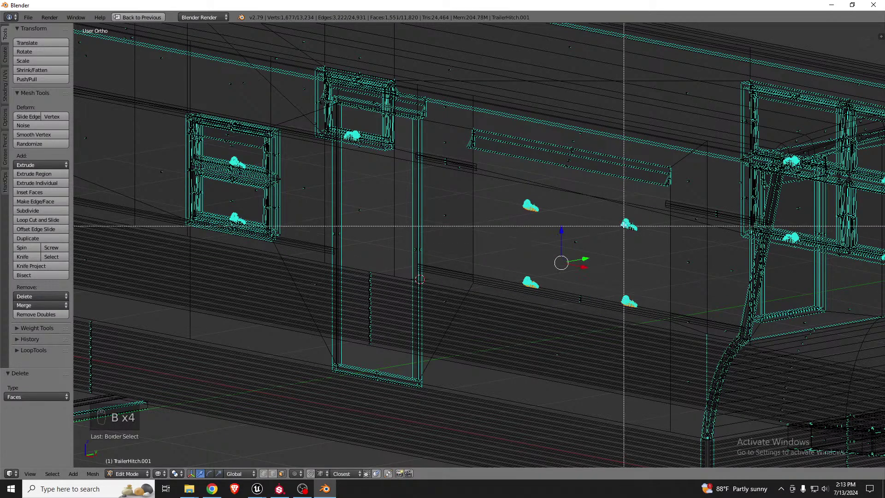
left_click_drag(616, 217, 638, 246)
key("x")
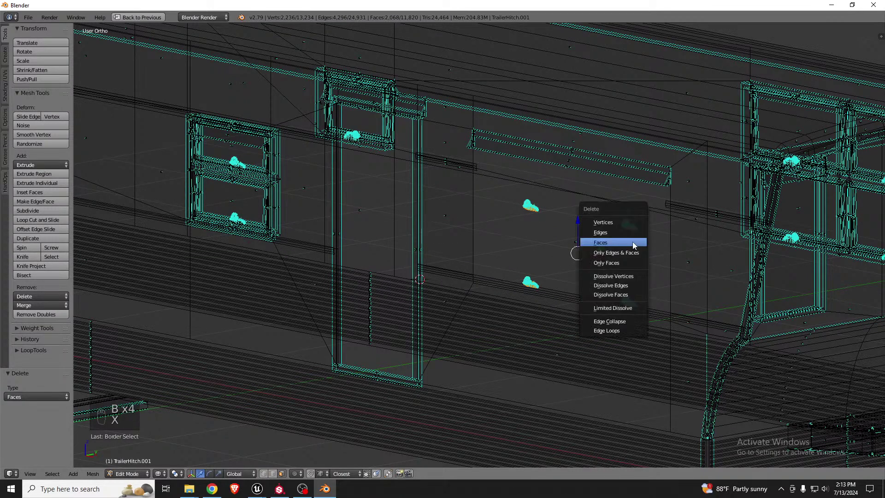
left_click(617, 242)
mouse_move(625, 232)
middle_mouse_down()
mouse_move(637, 241)
mouse_move(652, 233)
mouse_move(375, 213)
middle_mouse_up()
key("z")
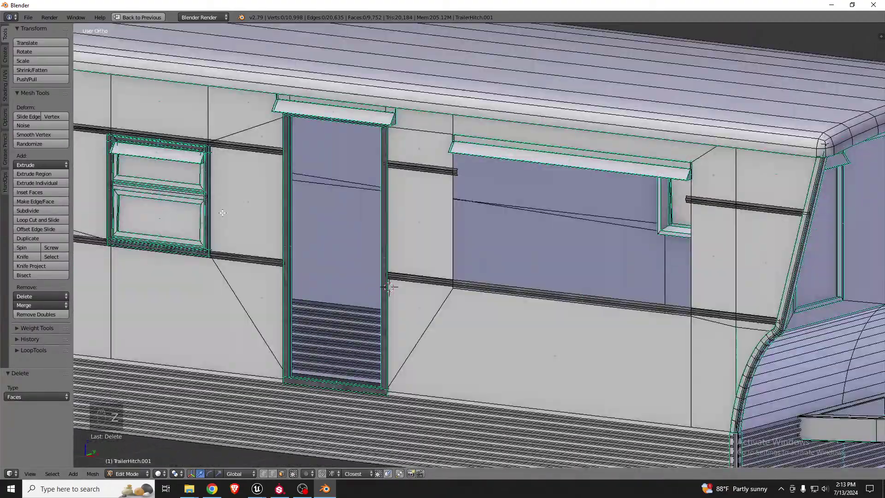
Box-select the entire small two-pane window beside the door in wireframe and duplicate it 3.224 along X into the large opening
middle_click_drag(206, 203, 199, 204)
scroll(135, 138, "up", 4)
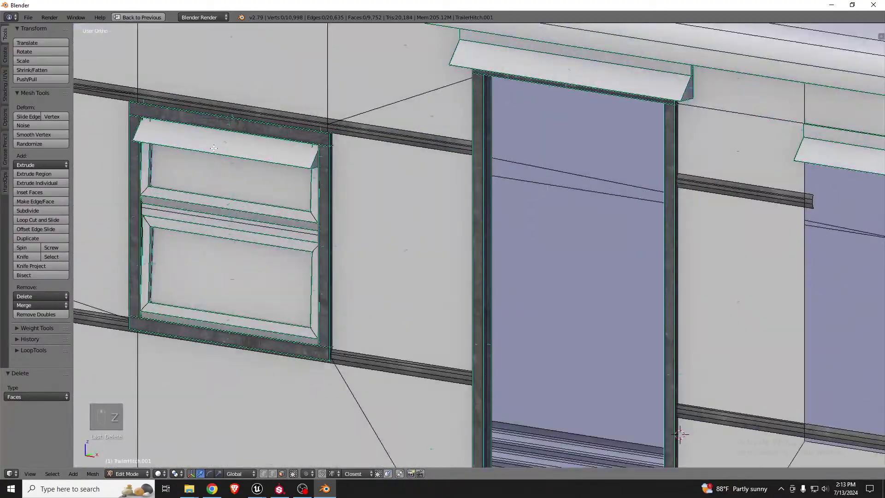
key("a")
key("a")
key("z")
scroll(208, 152, "down", 3)
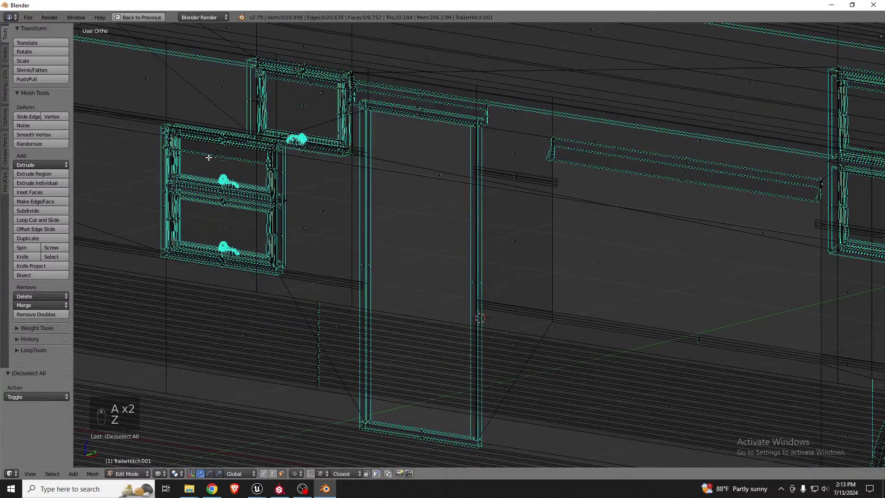
middle_click_drag(209, 157, 225, 170)
scroll(278, 183, "down", 2)
scroll(186, 99, "up", 4)
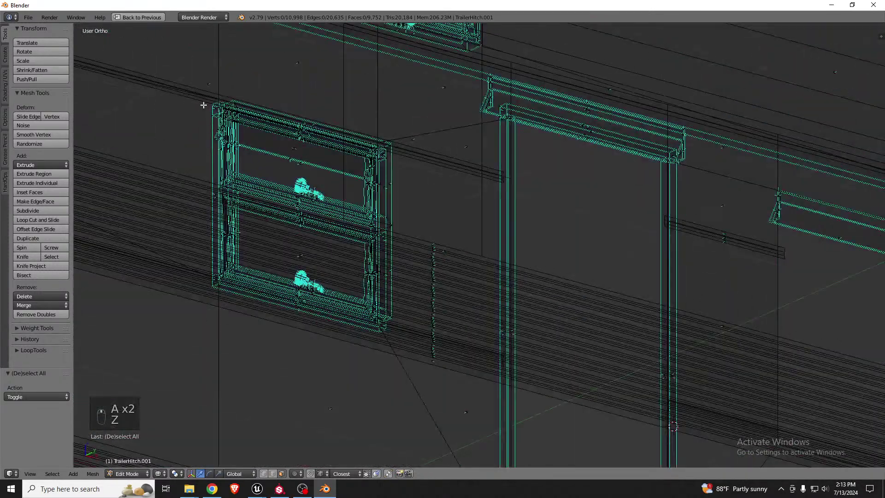
key("ctrl+Tab")
left_click(200, 107)
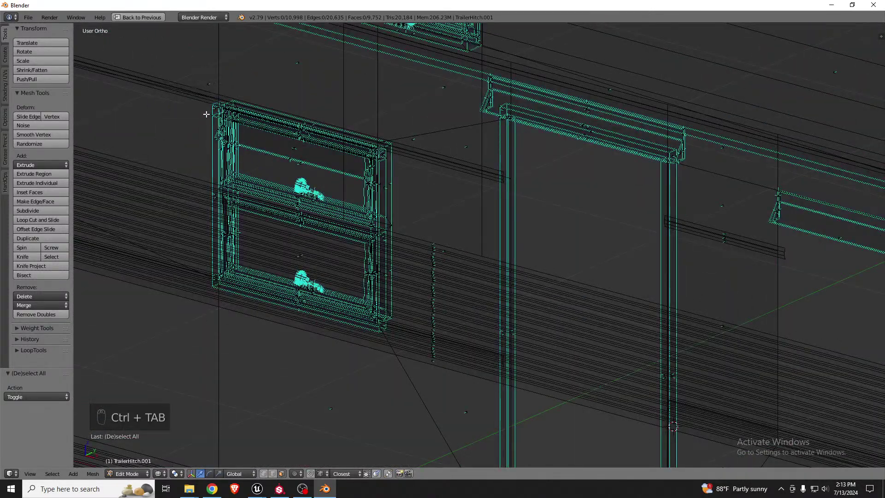
key("b")
left_click_drag(193, 96, 393, 340)
scroll(279, 238, "down", 5)
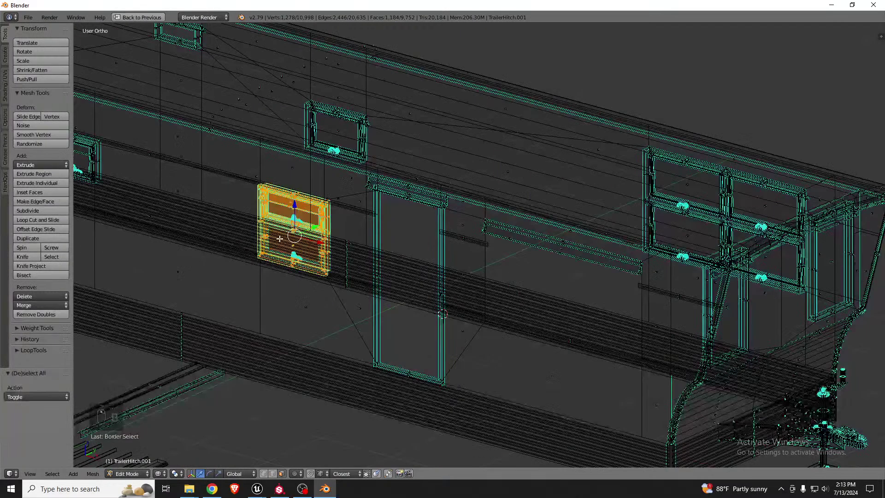
key("shift+d")
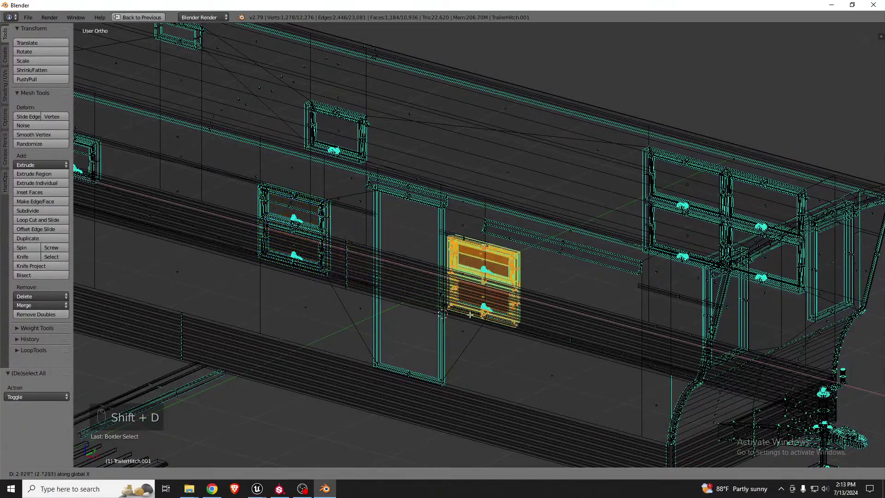
left_click(501, 302)
key("x")
key("z")
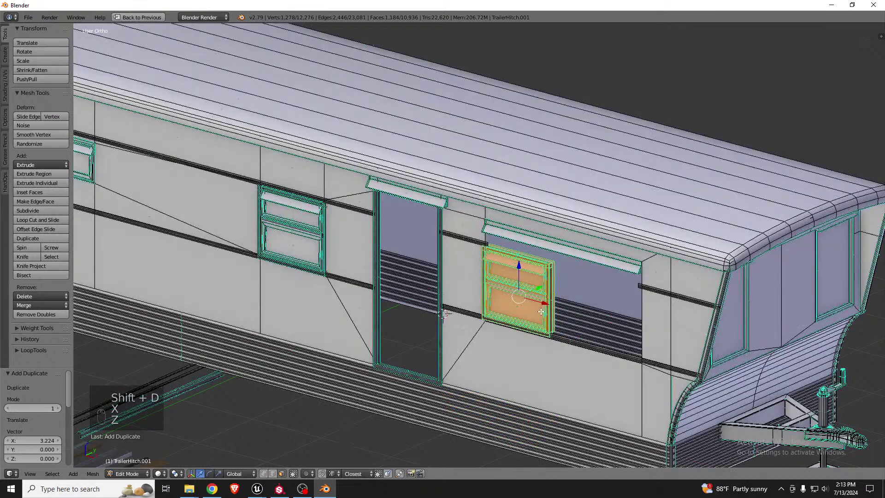
Shift the duplicated window 0.027 along X to line it up with the door-side edge of the large opening
scroll(542, 292, "up", 4)
middle_click_drag(515, 304, 563, 296)
mouse_move(527, 303)
left_mouse_down()
mouse_move(542, 302)
mouse_move(528, 299)
left_mouse_up()
middle_click_drag(529, 299, 556, 300)
Duplicate the placed window 0.973 along X and shift the copy -0.005 along X so the two frames meet
key("shift+d")
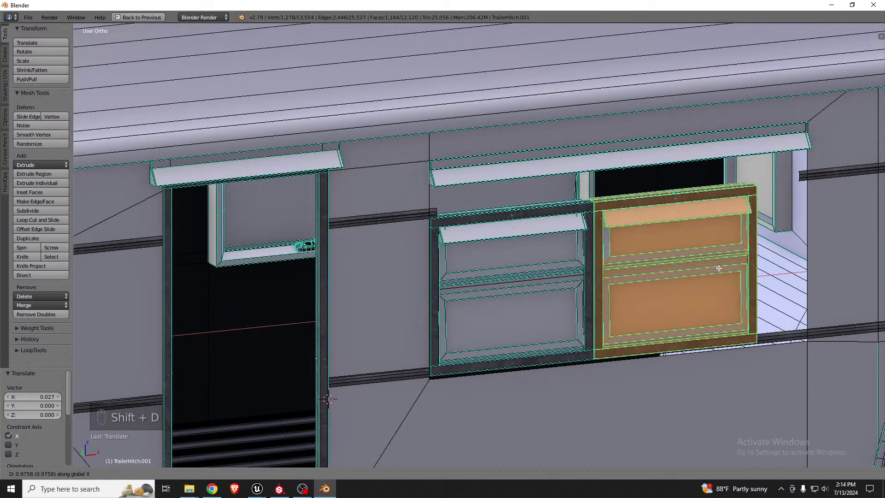
left_click(719, 269)
mouse_move(718, 268)
middle_mouse_down()
mouse_move(679, 270)
mouse_move(718, 269)
middle_mouse_up()
scroll(579, 206, "up", 9)
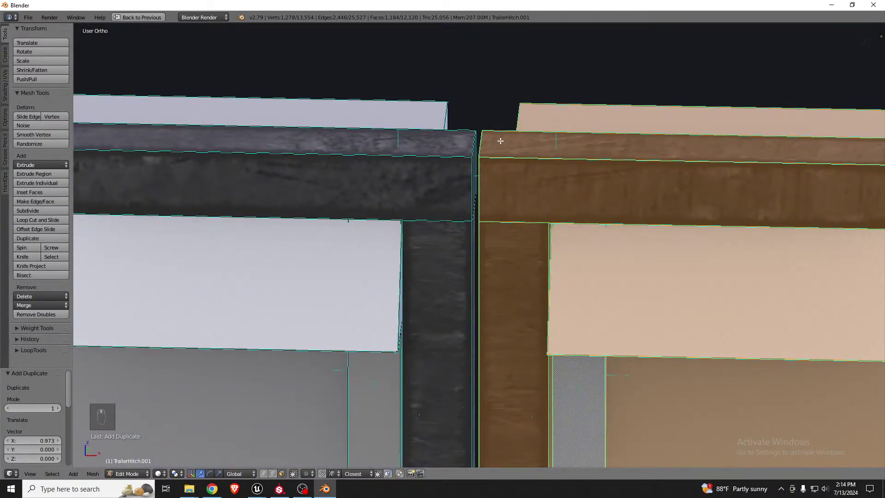
scroll(500, 141, "down", 2)
key("g")
key("x")
left_click(489, 134)
Switch to edge selection and select the vertical wall edge on the hitch side of the large opening
scroll(489, 134, "down", 5)
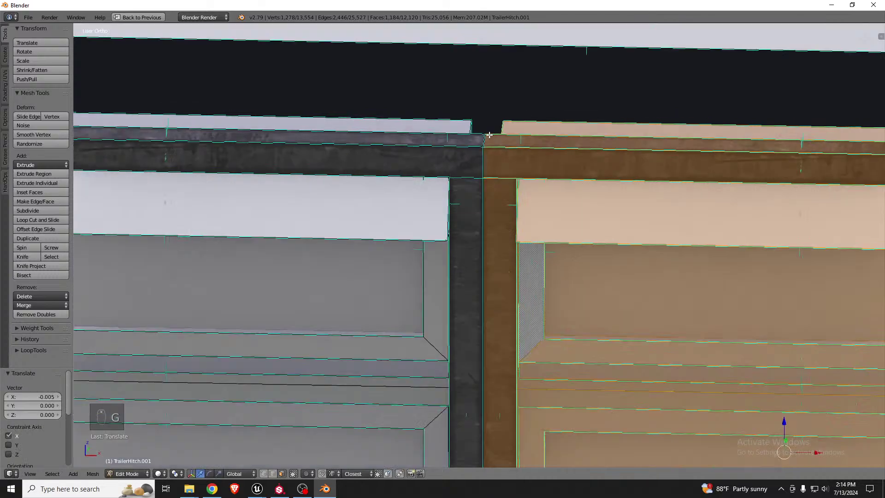
middle_click_drag(490, 138, 649, 197)
scroll(648, 197, "down", 5)
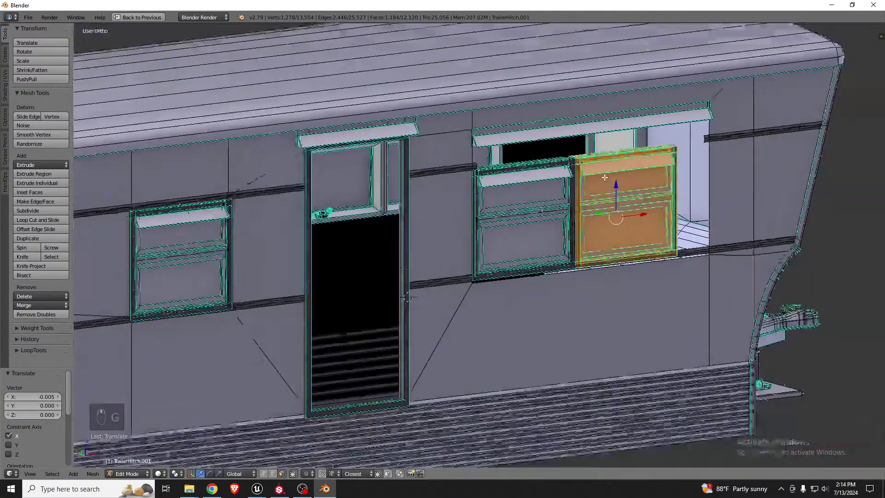
key("ctrl+Tab")
left_click(683, 198)
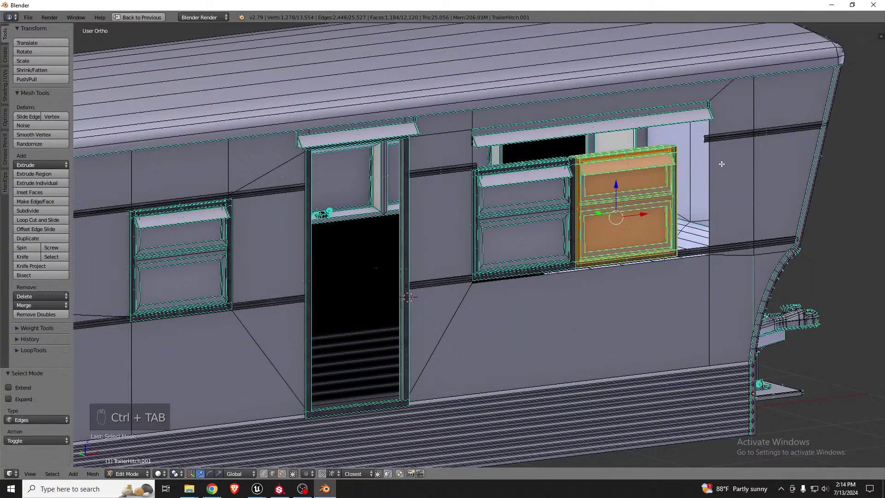
right_click(711, 175, "alt")
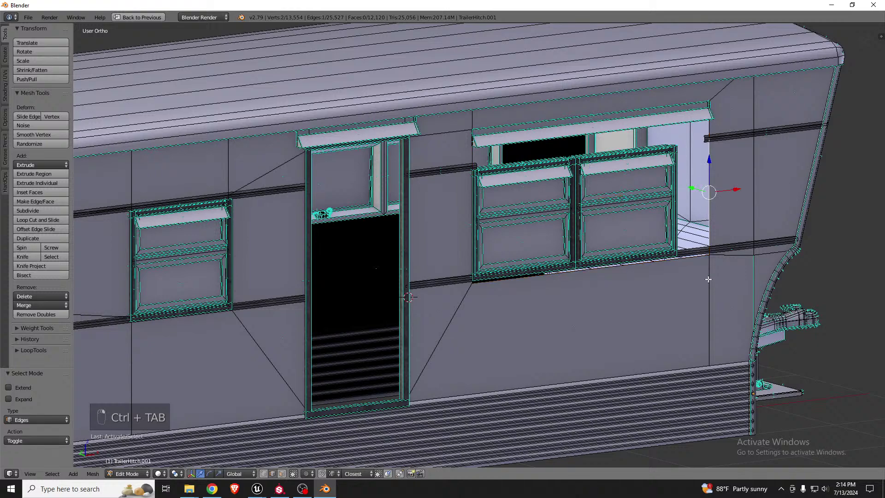
Try to move the opening's hitch-side vertical edges toward the windows, first with Edge Slide and once along X, and undo it
key("z")
key("z")
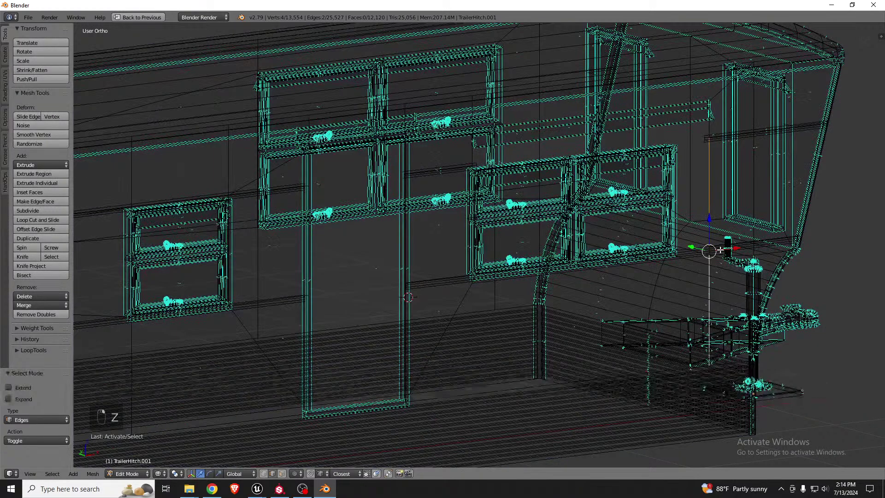
key("g")
key("g")
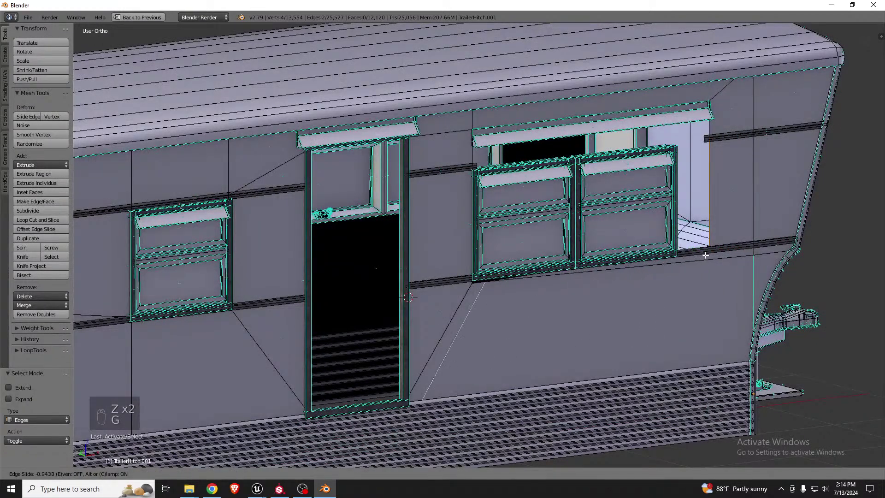
left_click(705, 255)
middle_click_drag(719, 175, 709, 124)
key("z")
key("z")
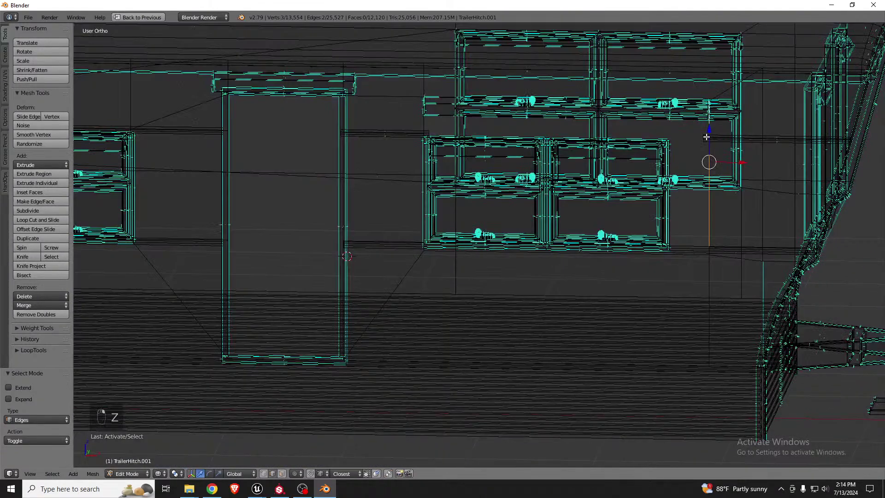
left_click_drag(742, 163, 722, 167)
key("ctrl+z")
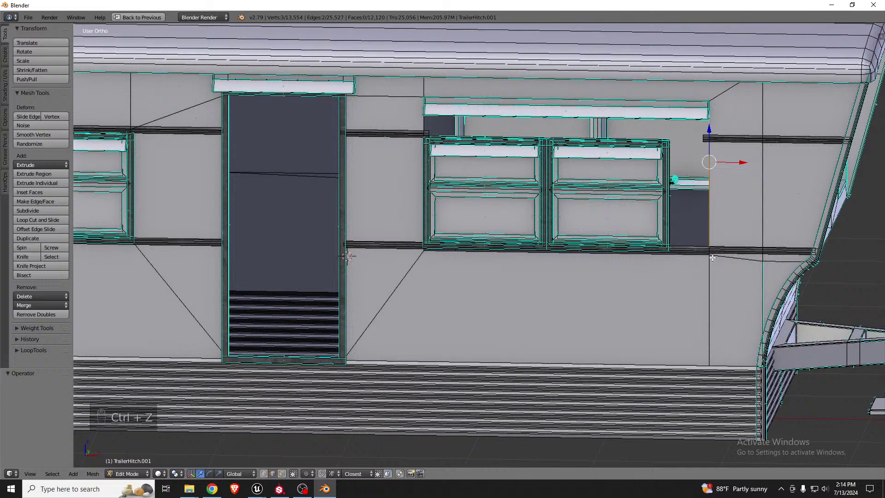
Add the remaining hitch-side vertical edge to the selection and move the edges -0.331 along X to the new window frame
scroll(712, 257, "up", 7)
scroll(685, 279, "down", 5)
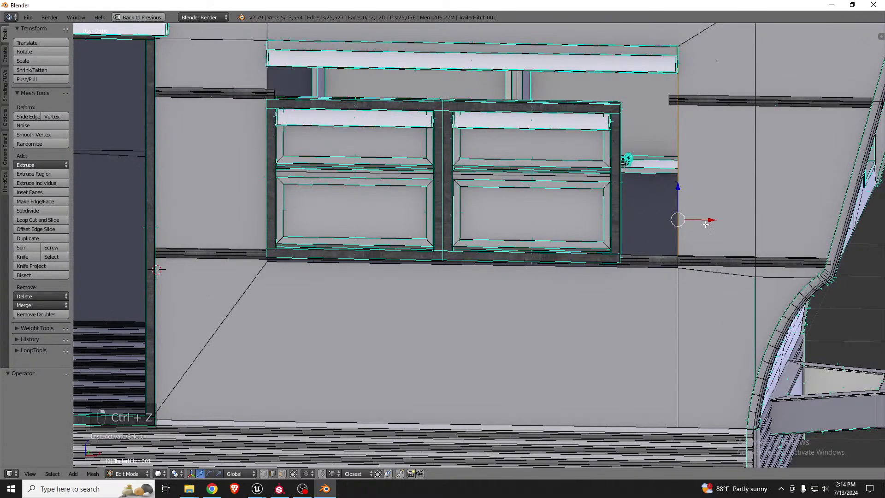
left_click_drag(706, 215, 647, 221)
Flatten the wall edge beneath the double window by scaling it to 0 along Z and raise it 0.033
middle_click_drag(550, 266, 552, 253)
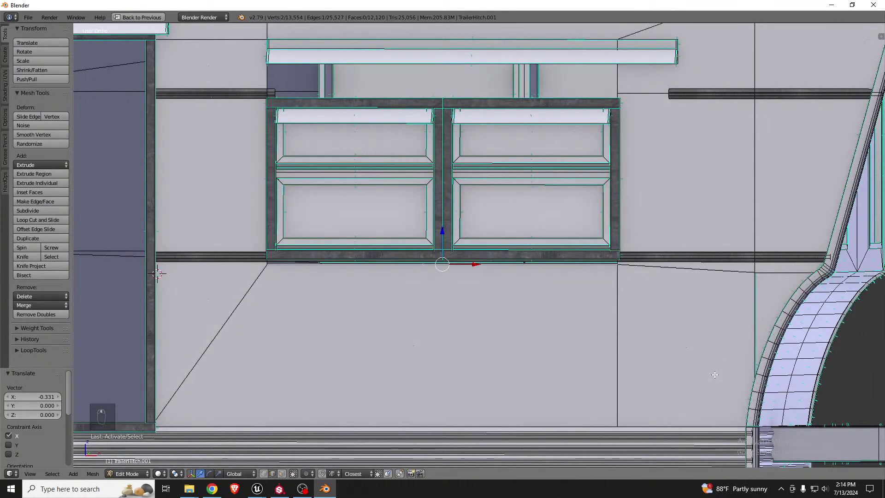
middle_click_drag(715, 374, 696, 385)
key("s")
key("z")
key("0")
key("Return")
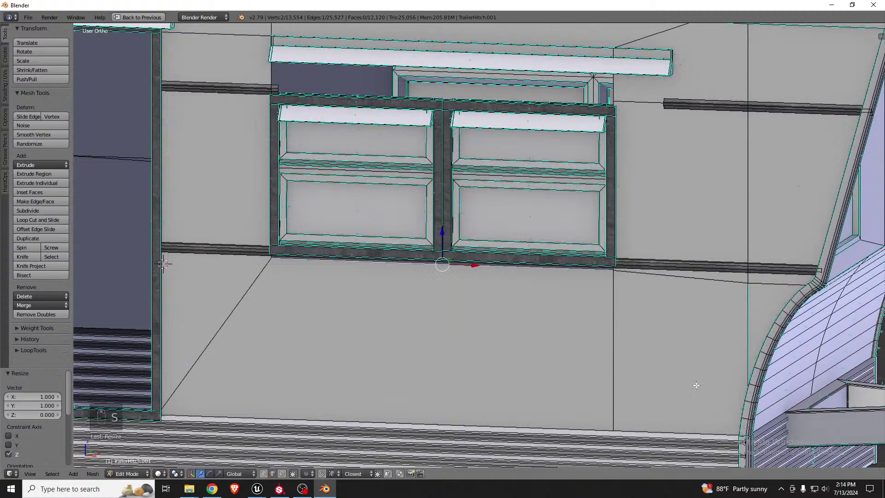
left_click_drag(440, 233, 444, 228)
Fill the wall gap above the double window with a face between the short vertical edges on both sides
scroll(466, 294, "down", 3)
middle_click_drag(460, 173, 457, 181)
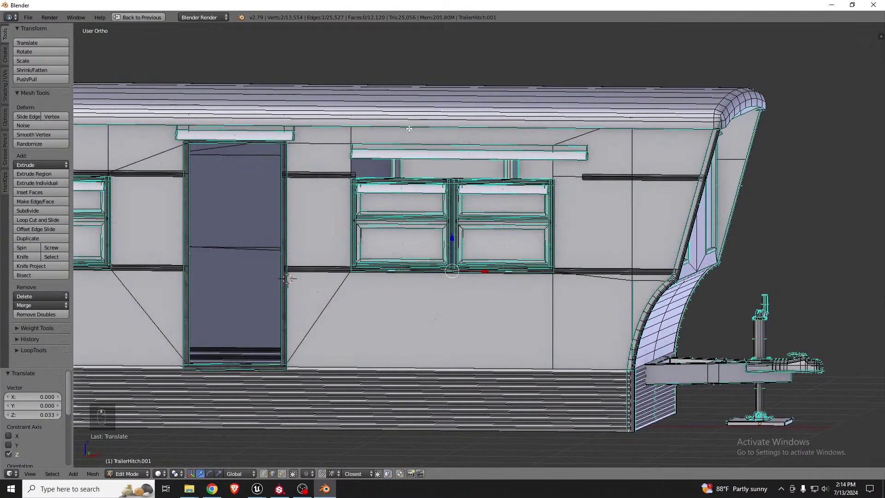
scroll(409, 130, "up", 5)
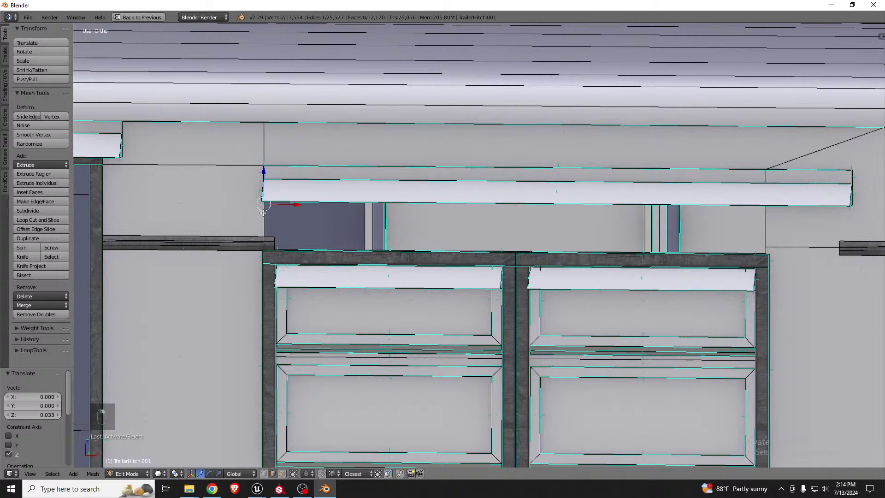
right_click(768, 217, "shift")
key("f")
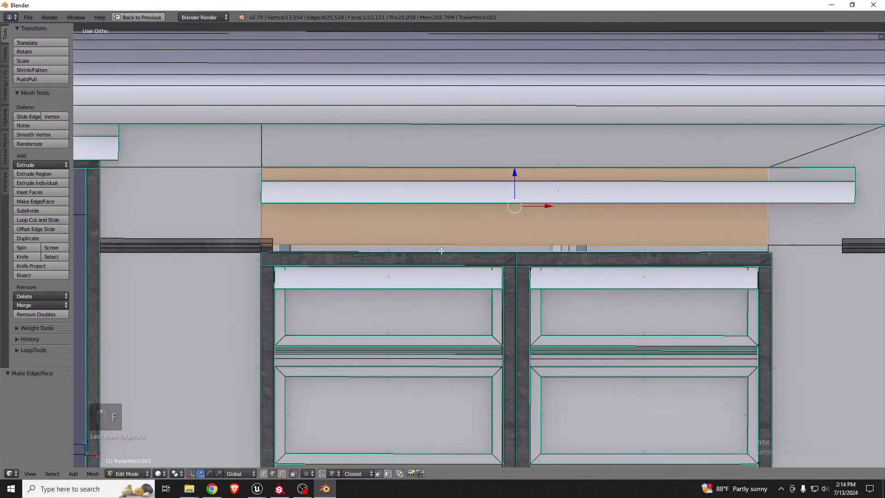
Move the lower edge of the new wall face -0.040 along Z to meet the top of the window frames
scroll(442, 251, "down", 2)
key("ctrl+Tab")
left_click(349, 257)
right_click(380, 249)
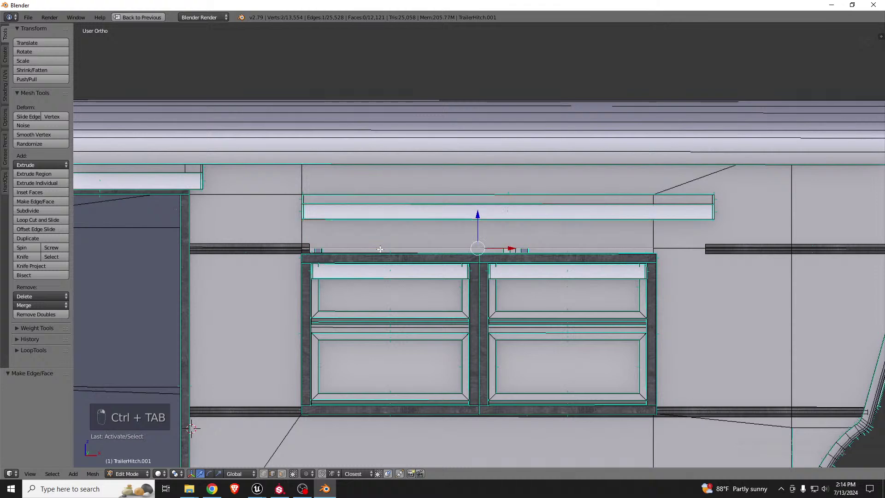
key("g")
key("z")
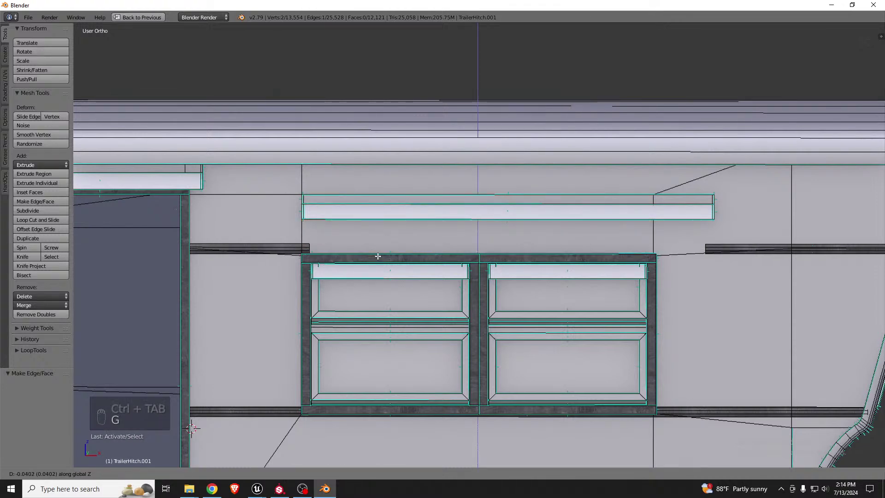
left_click(378, 256)
Restore the split layout with the UV editor, switch to face selection and hide the tool shelf
scroll(379, 253, "down", 2)
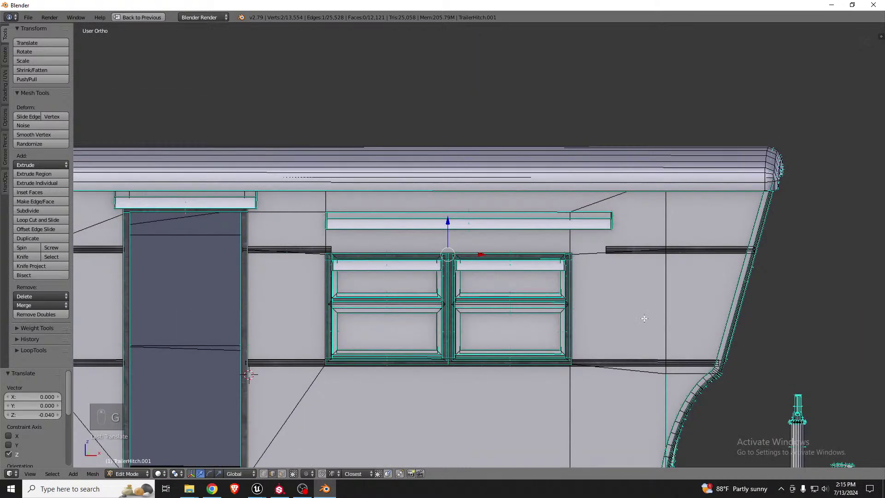
key("shift+space")
scroll(247, 237, "down", 4)
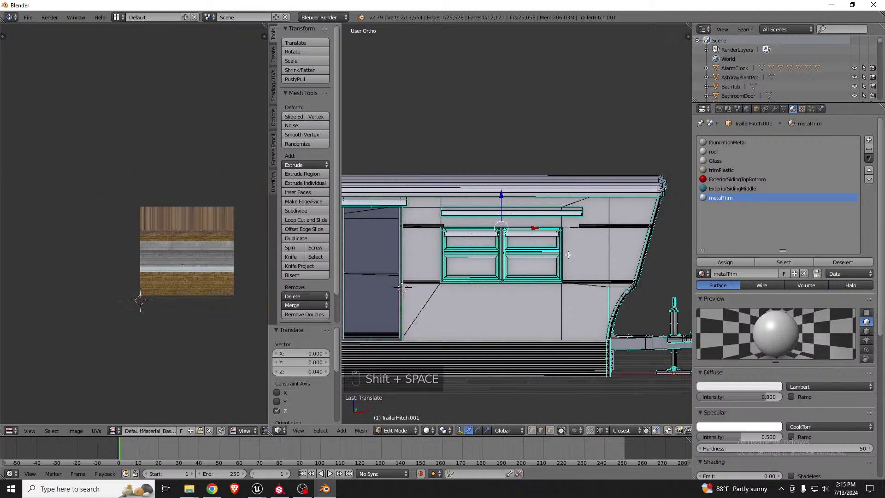
key("ctrl+Tab")
left_click(553, 262)
scroll(561, 233, "up", 4)
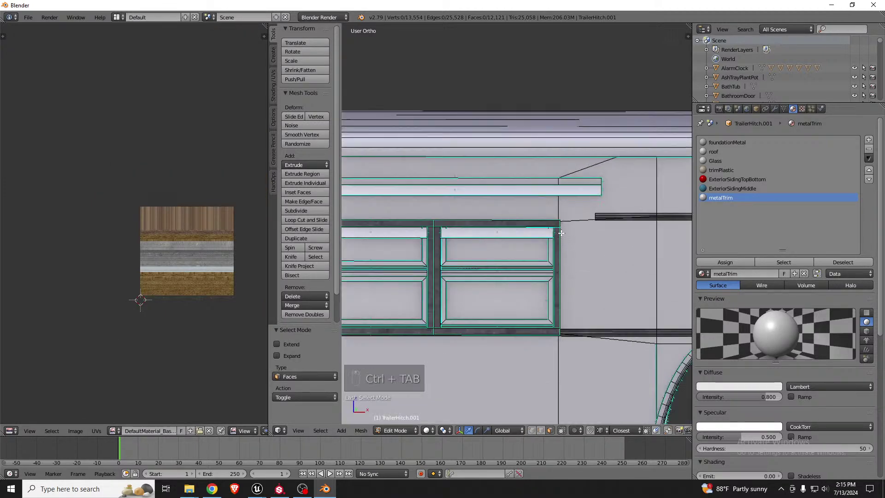
key("t")
Select the middle siding face nearest the trailer's front end and pin all of its UV vertices
right_click(665, 247)
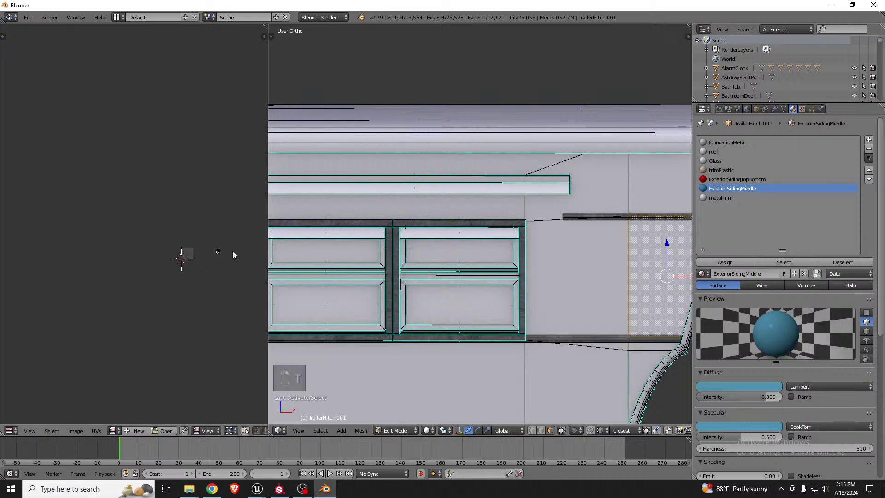
scroll(196, 267, "down", 4)
scroll(204, 250, "up", 12)
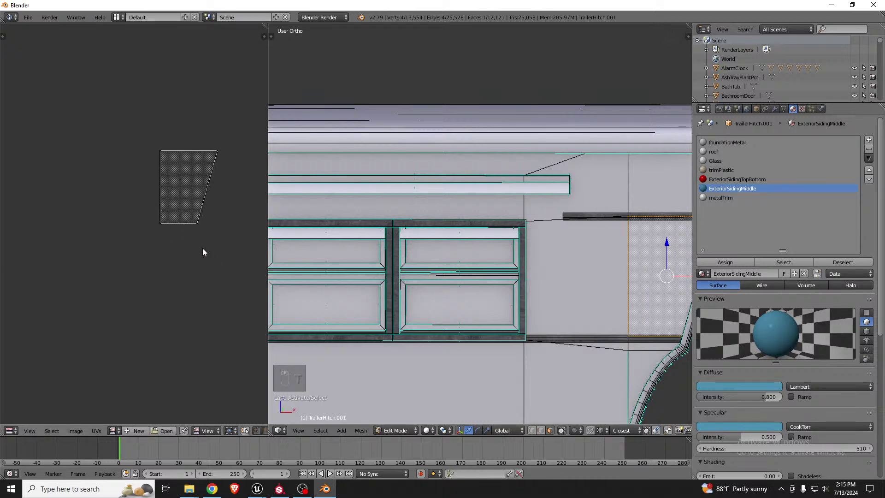
key("a")
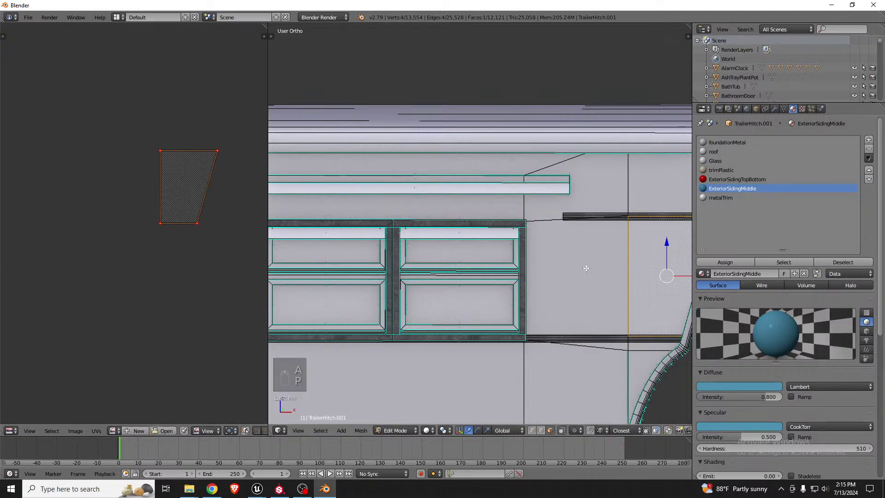
Add the neighbouring upper, middle and lower siding faces around the double window, back to the door, to the selection and unwrap them
right_click(549, 295, "shift")
right_click(550, 365, "shift")
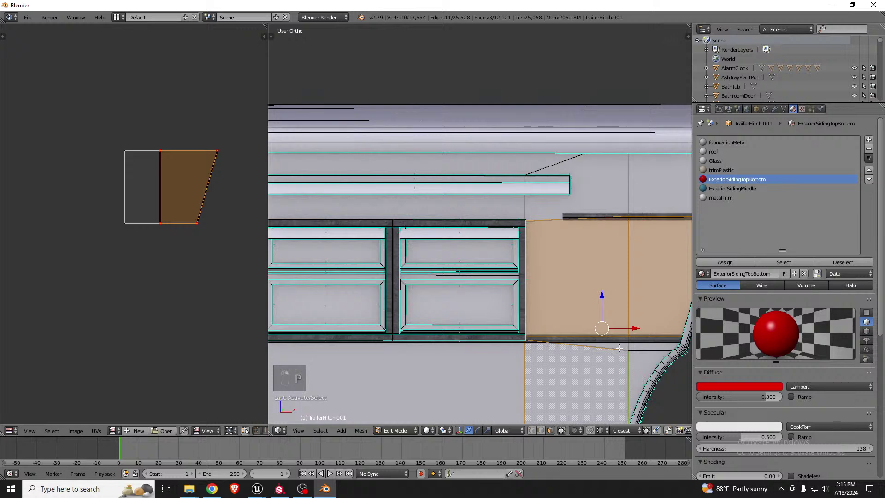
right_click(473, 365, "shift")
right_click(487, 222, "shift")
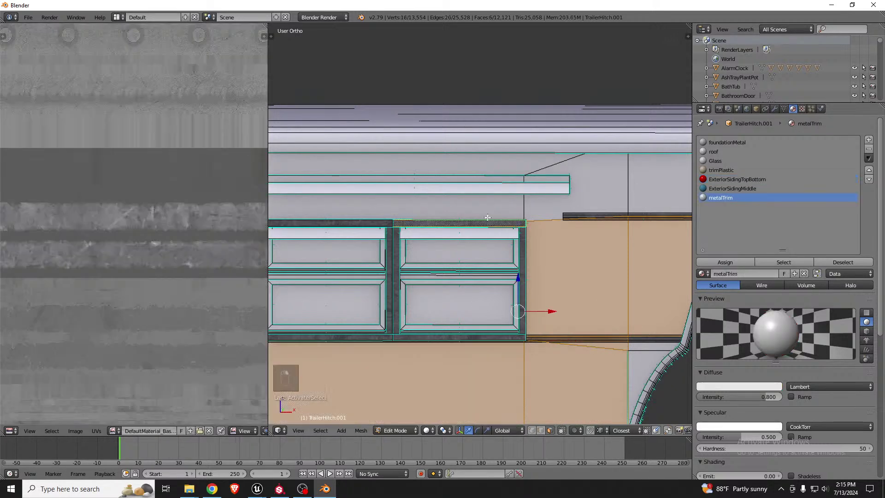
key("ctrl+z")
right_click(539, 207, "shift")
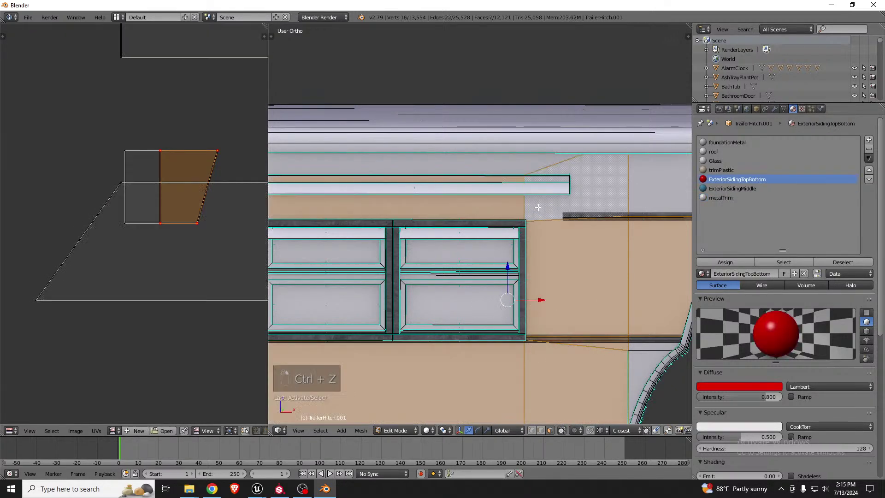
scroll(536, 238, "down", 4)
right_click(423, 214, "shift")
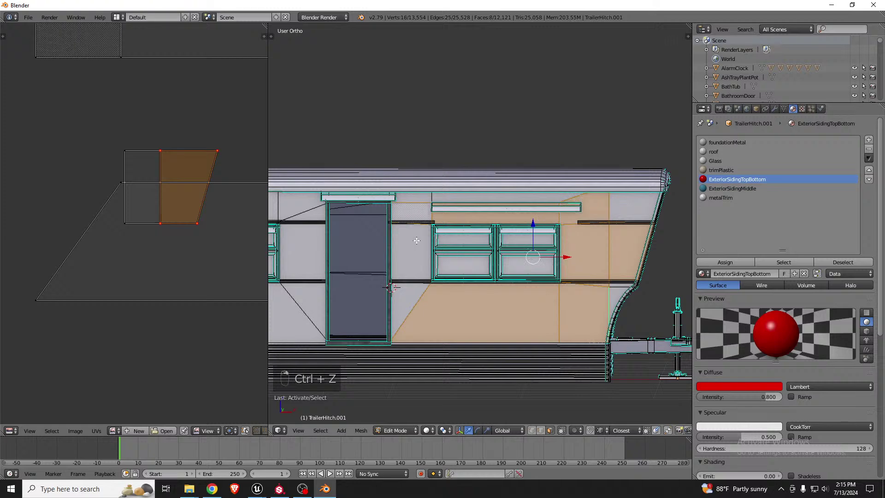
right_click(416, 241, "shift")
right_click(407, 298, "shift")
key("e")
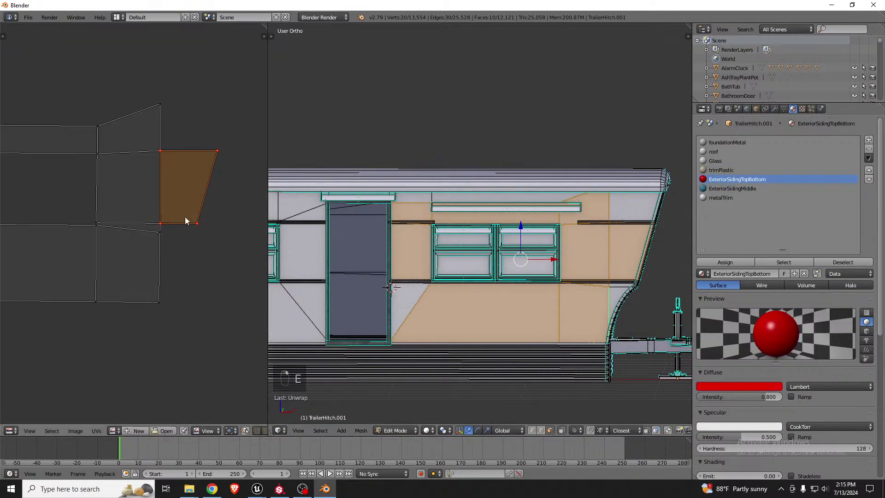
Undo the unwrap and the selection of the lower siding triangle beside the door, then unwrap the remaining siding faces again
scroll(195, 224, "down", 2)
key("ctrl+z")
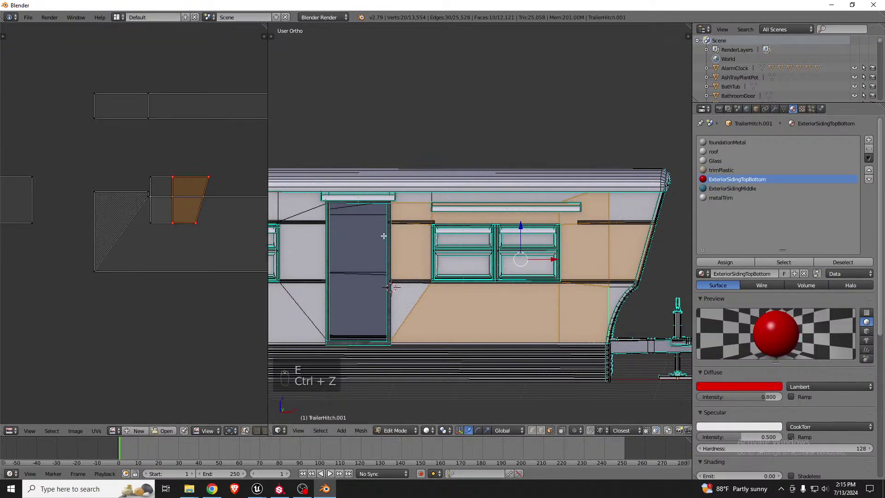
key("ctrl+z")
key("e")
scroll(162, 198, "down", 2)
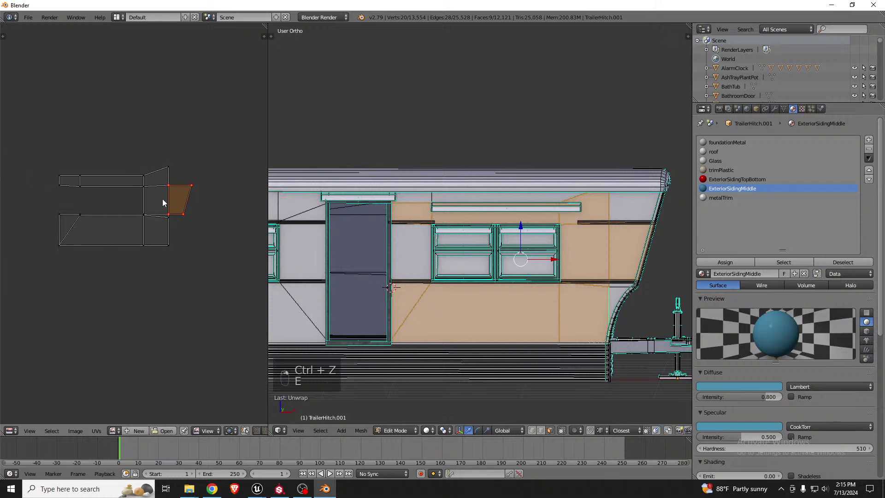
scroll(72, 189, "up", 2)
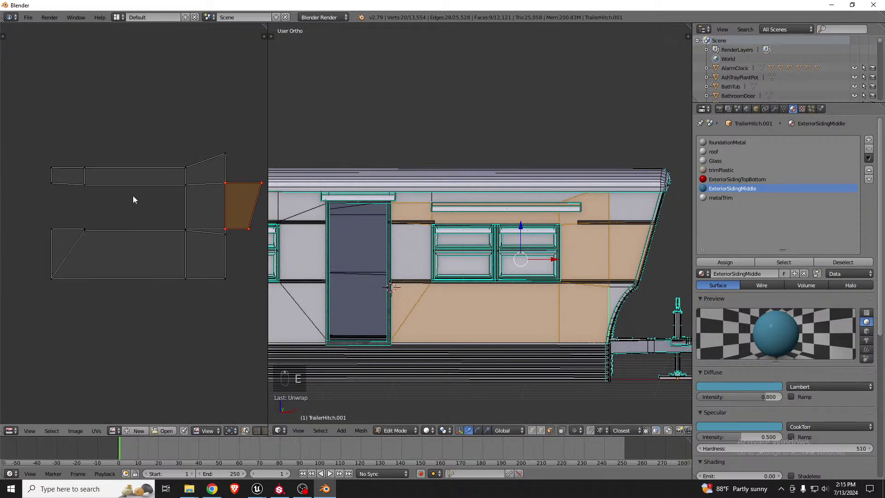
scroll(132, 199, "up", 1)
Pin the UVs of the upper siding face beside the door, then unwrap it together with the middle face below it
key("a")
right_click(418, 213)
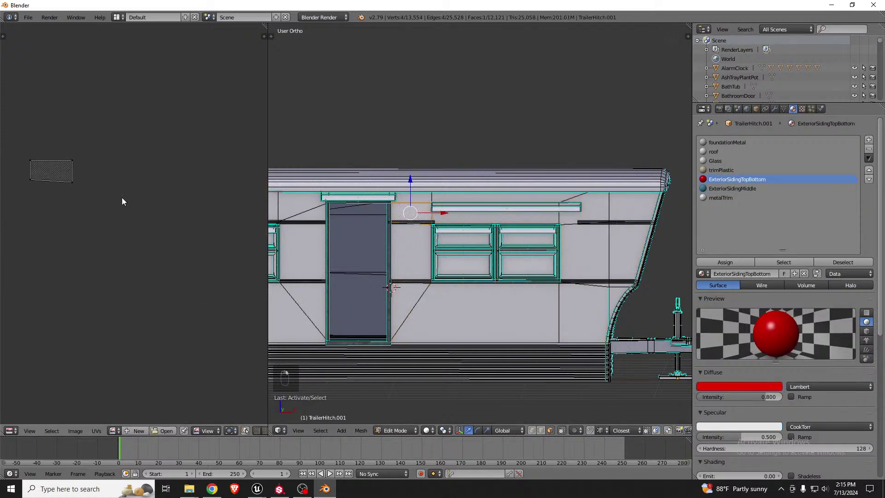
key("p")
right_click(394, 240, "shift")
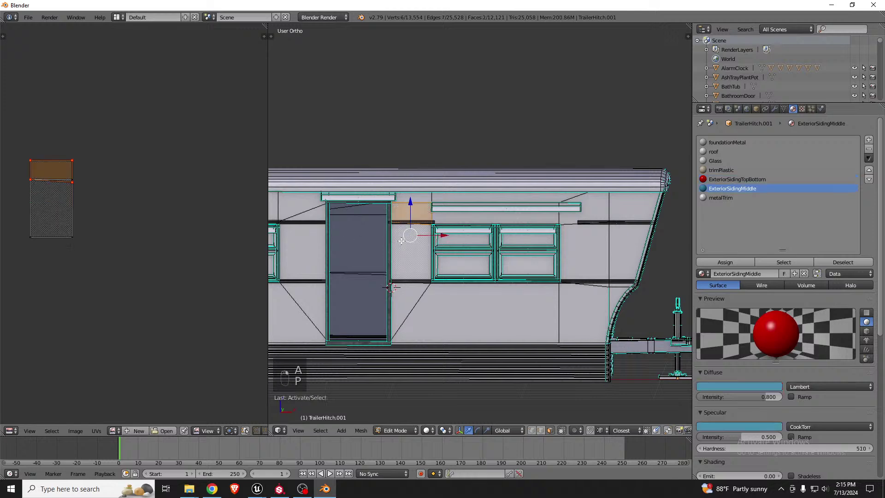
key("e")
key("Tab")
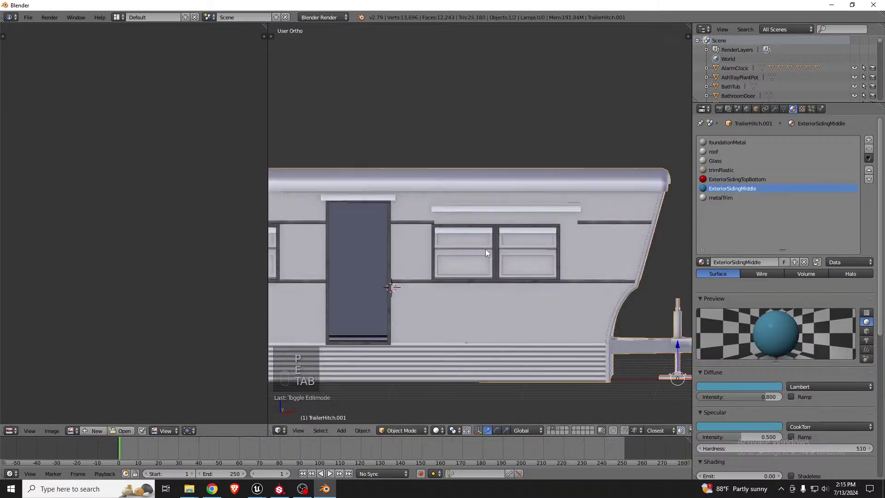
Delete the two short upper metal trim strips on either side of the double window
key("Tab")
right_click(579, 223)
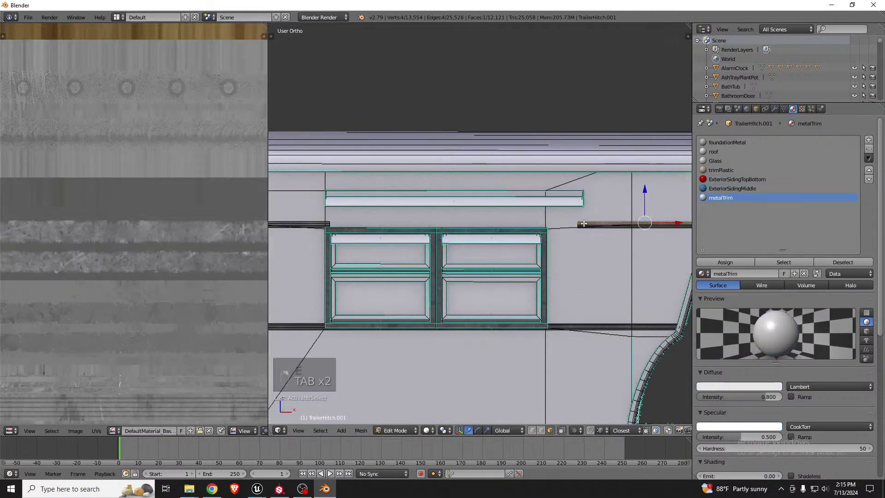
key("shift+space")
middle_click_drag(322, 239, 247, 261)
key("a")
key("l")
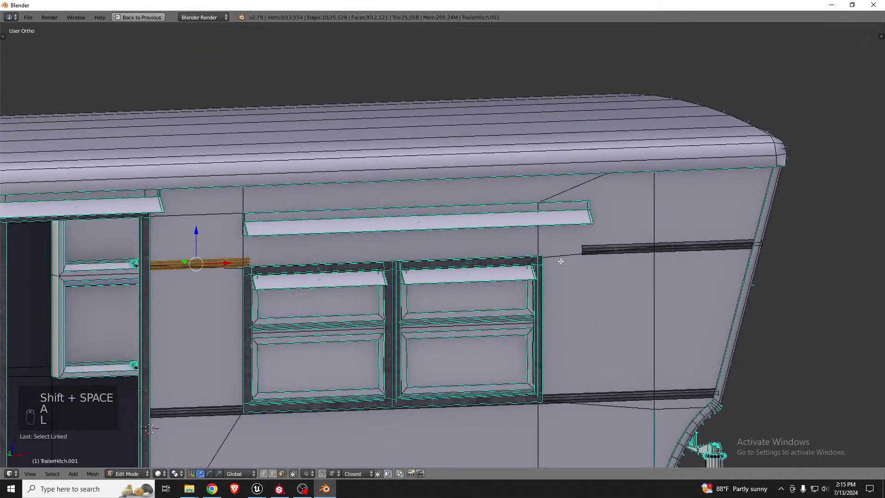
key("l")
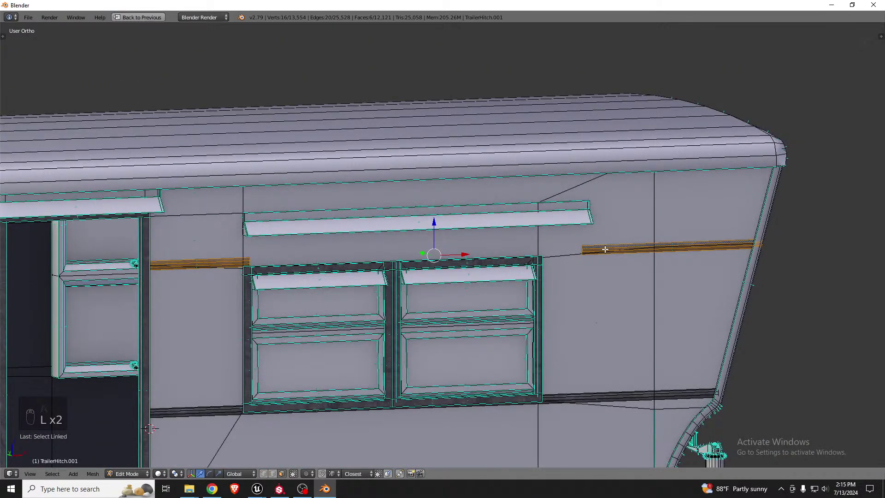
key("x")
left_click(597, 247)
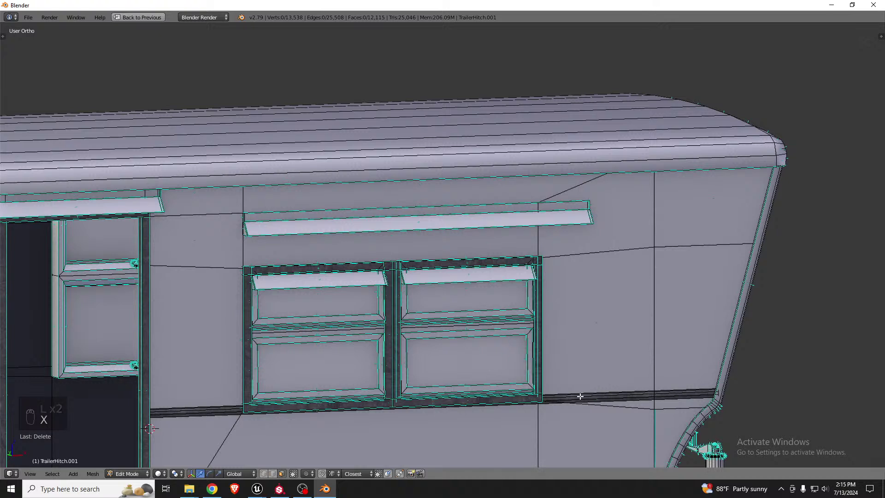
Duplicate the continuous lower metal trim strip and move the copy up about 0.88 along Z to the upper siding seam
key("l")
key("l")
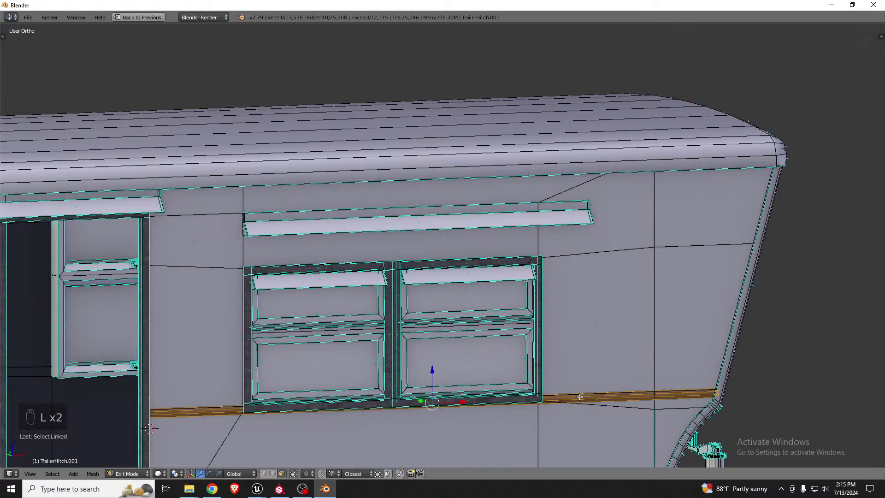
key("shift+d")
key("z")
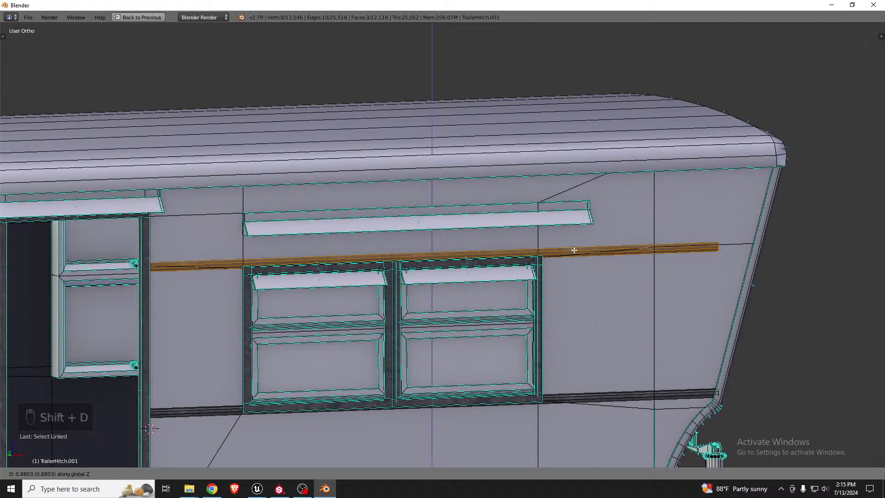
left_click(574, 250)
Scale the duplicated trim strip and shift it along X so it spans from the door frame to the front corner trim
middle_click_drag(573, 249, 625, 257)
key("s")
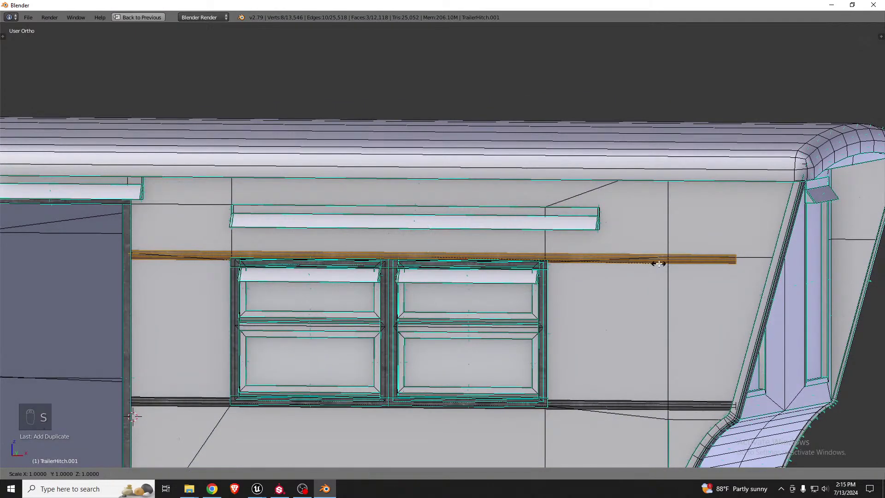
left_click(669, 263)
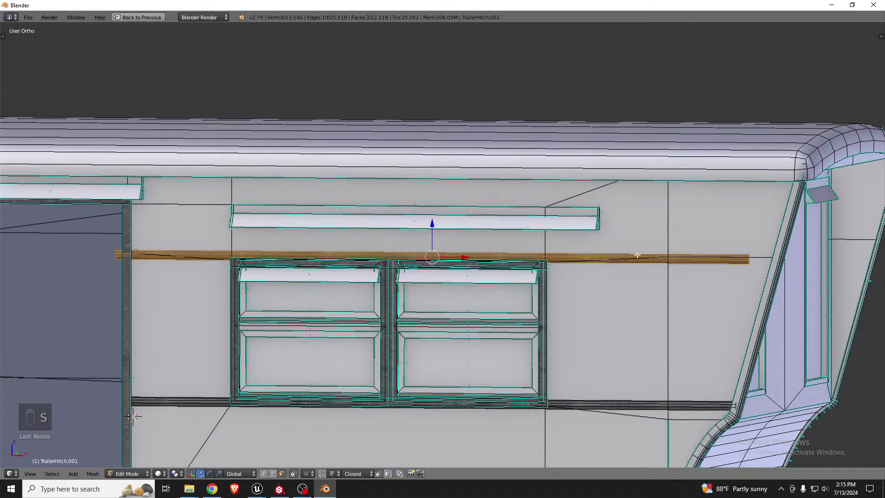
key("g")
key("x")
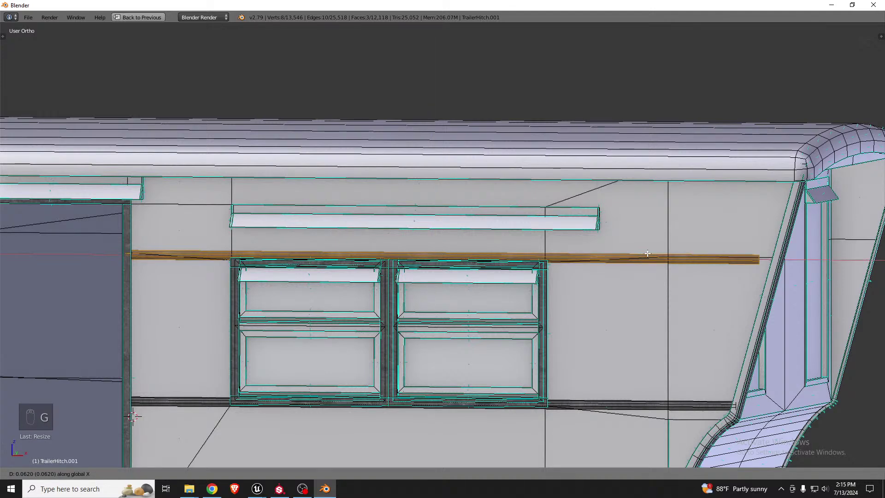
left_click(650, 254)
key("s")
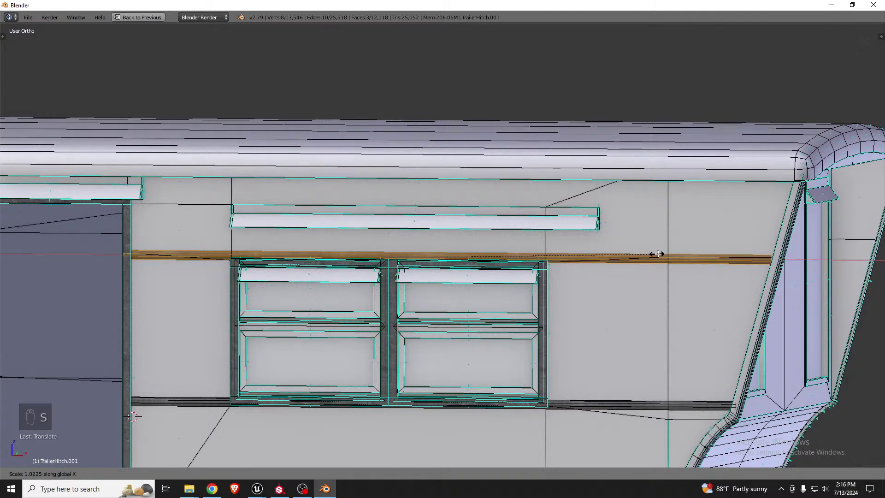
key("x")
left_click(659, 254)
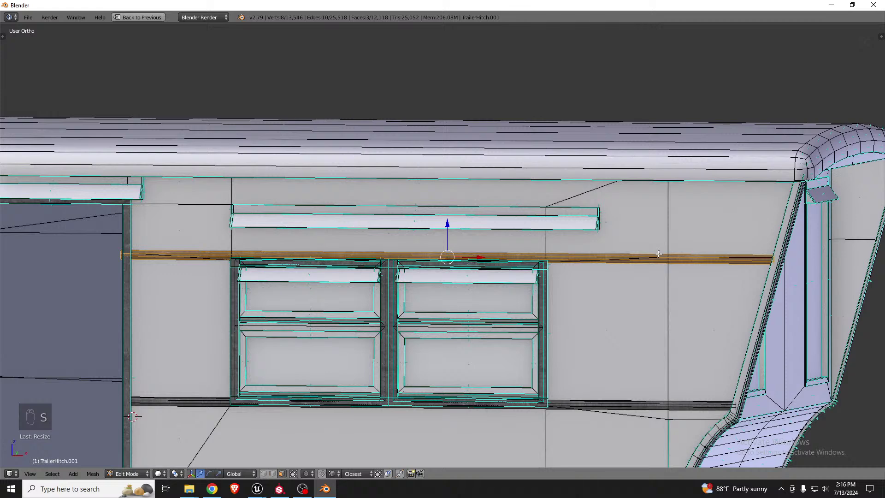
key("g")
key("x")
left_click(662, 254)
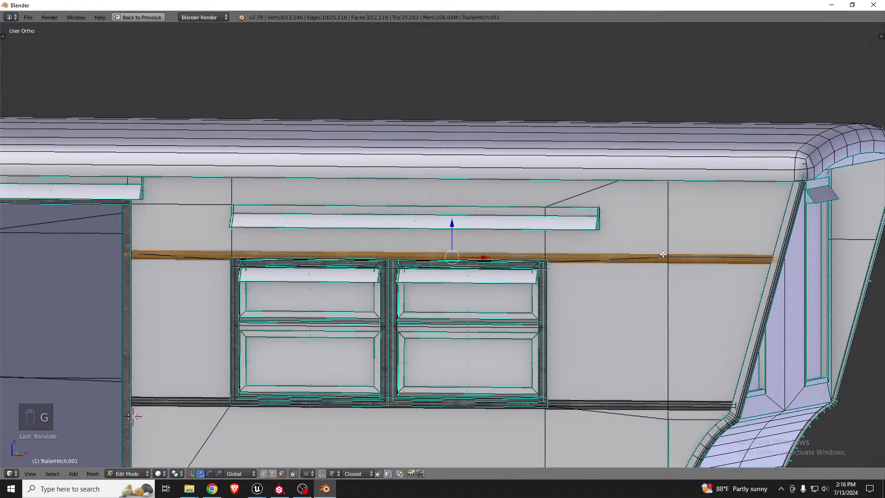
Move the long awning above the double window down along Z onto the top of the window frames
key("a")
key("l")
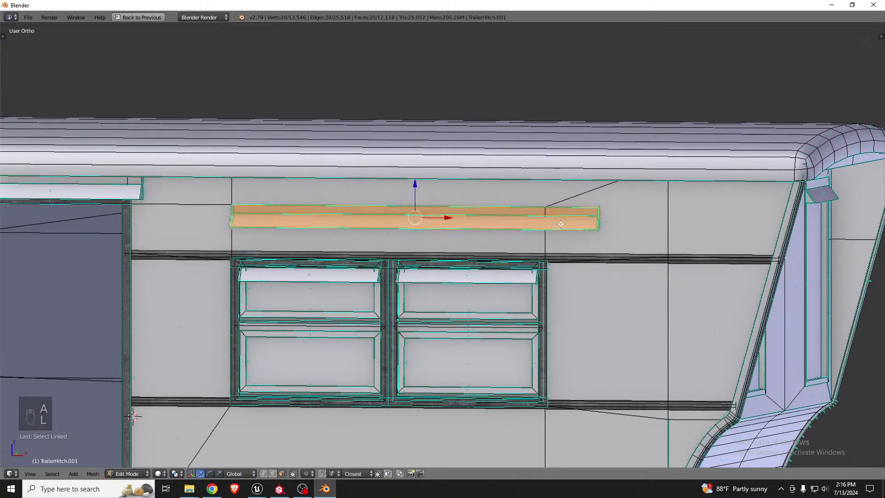
key("g")
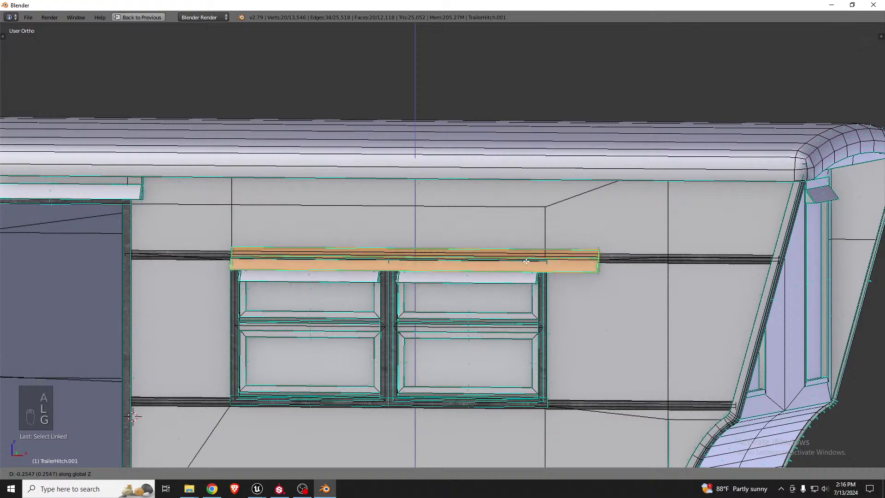
left_click(519, 265)
scroll(519, 265, "up", 1)
middle_click_drag(451, 254, 508, 265)
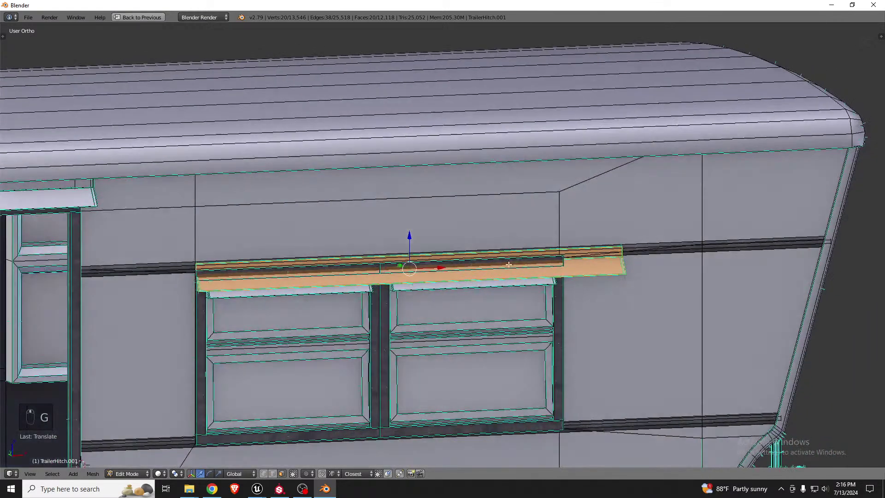
Scale the long awning along X and shift it sideways to match the width of the double window
key("s")
key("x")
left_click(508, 266)
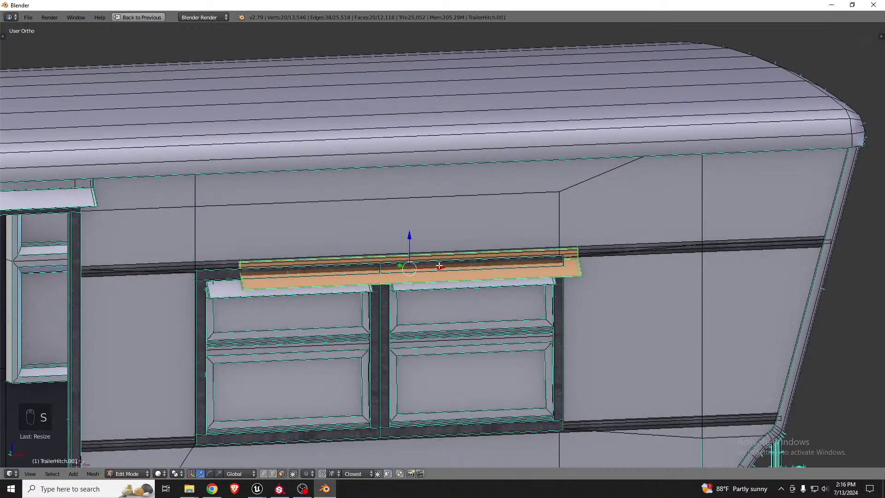
left_click_drag(439, 266, 409, 268)
key("s")
key("x")
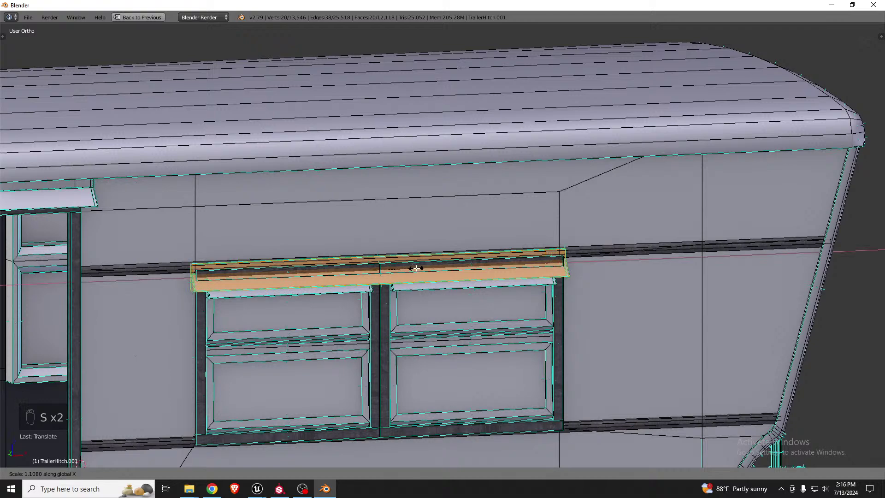
left_click(415, 268)
Move the long awning about 0.01 along Y relative to the double window's frame
middle_click_drag(415, 268, 467, 262)
scroll(400, 261, "up", 5)
key("g")
key("y")
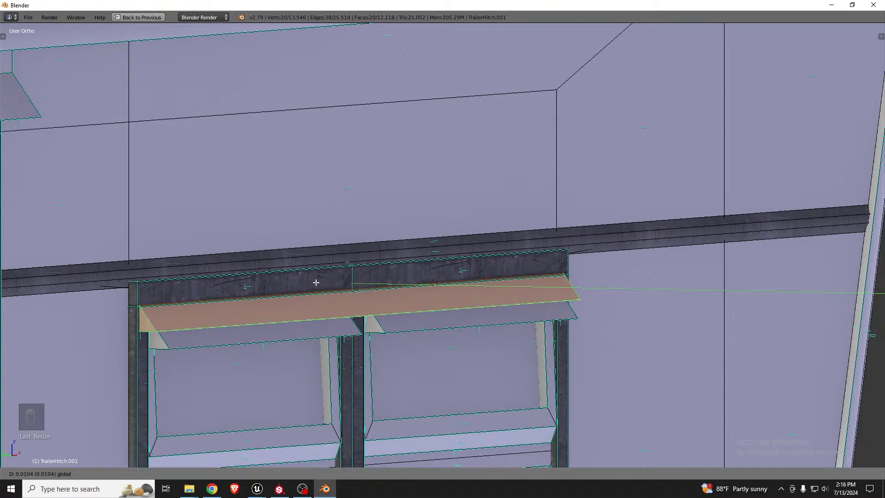
left_click(316, 283)
middle_click_drag(344, 277, 221, 259)
scroll(268, 258, "down", 3)
middle_click_drag(283, 265, 289, 273)
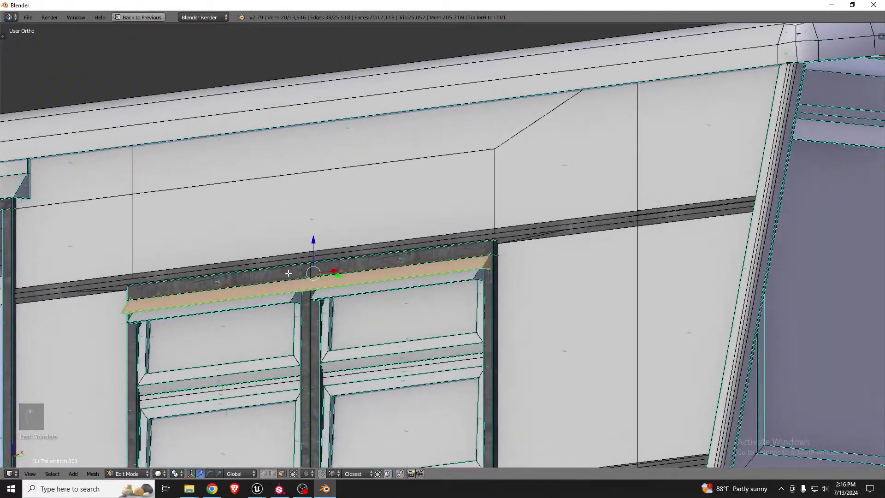
Delete the long awning over the double window and return to Object Mode
key("x")
left_click(288, 271)
scroll(377, 266, "down", 3)
middle_click_drag(377, 267, 376, 284)
scroll(376, 283, "up", 3)
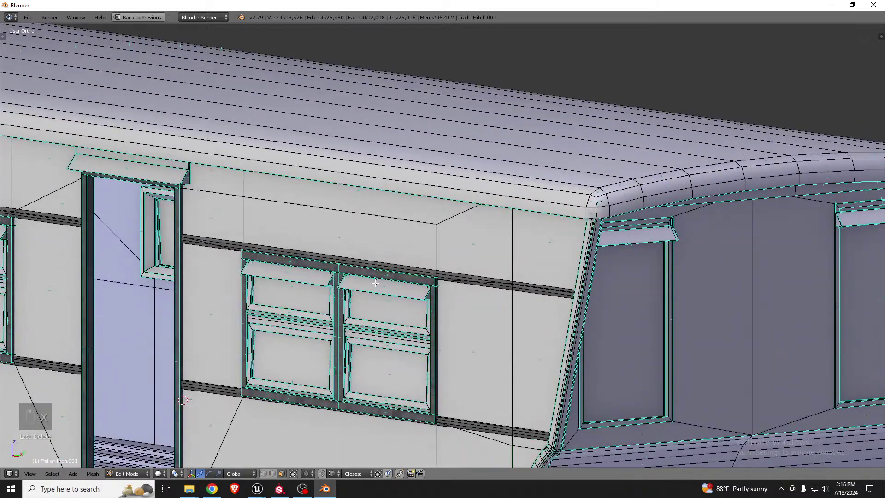
scroll(376, 283, "down", 3)
key("Tab")
scroll(522, 240, "down", 2)
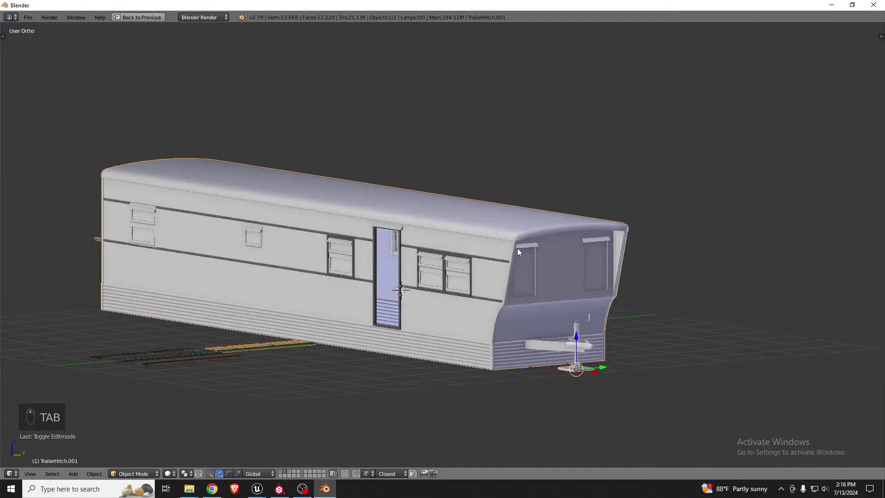
Export the trailer as FBX over SM_MobileHomeExterior.fbx in G:\OYO and switch to Unreal Engine
middle_click_drag(518, 248, 516, 272)
left_click(28, 18)
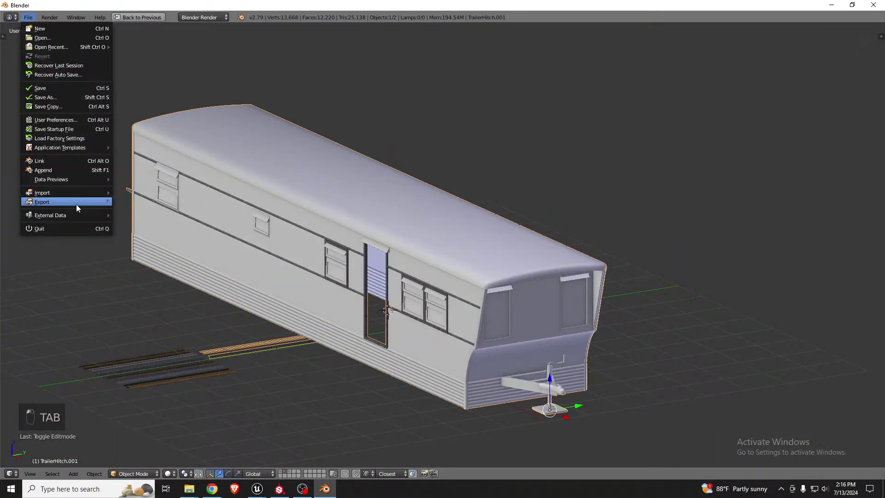
mouse_move(76, 205)
left_click(153, 231)
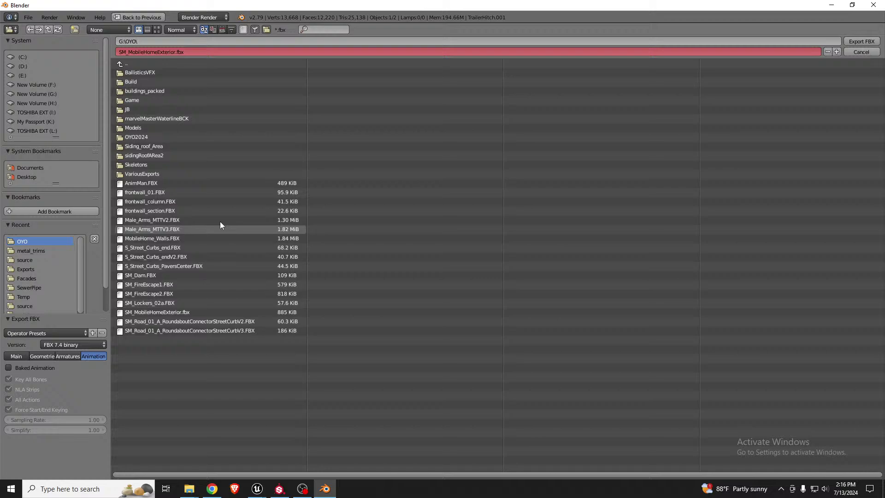
left_click(856, 41)
key("alt+Tab")
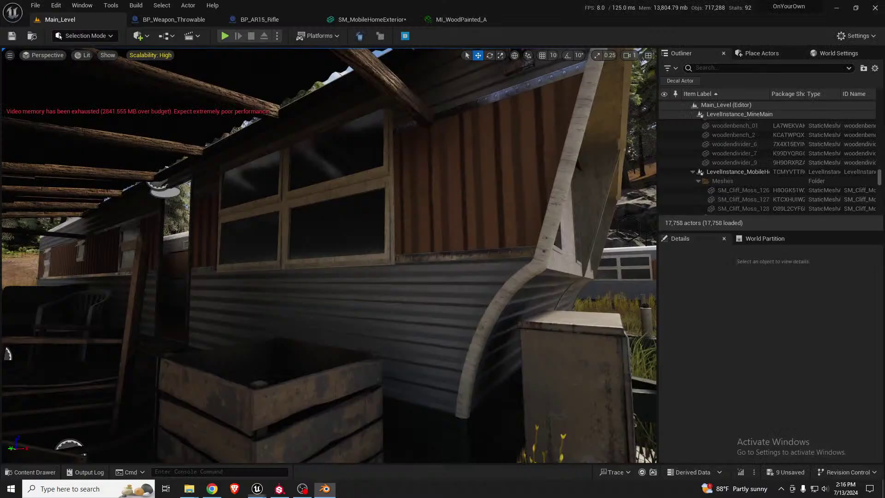
Reimport the base mesh of SM_MobileHomeExterior and inspect the double window, door and siding trim
left_click(384, 20)
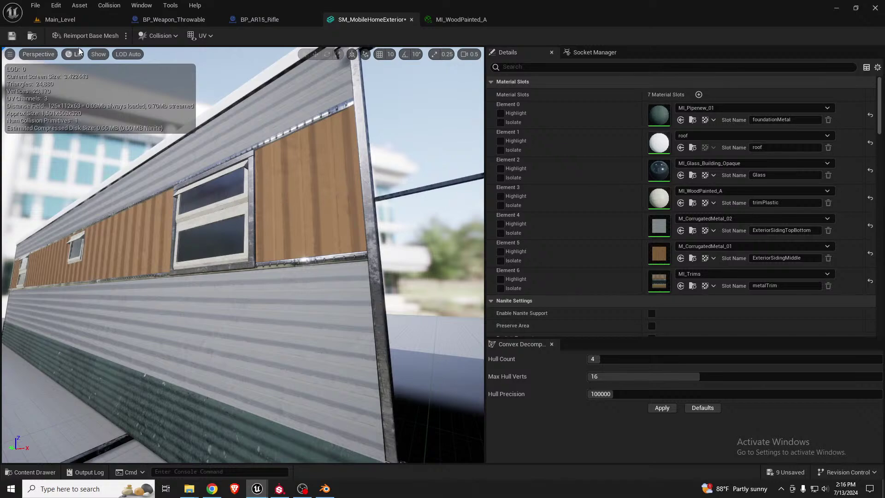
left_click(85, 36)
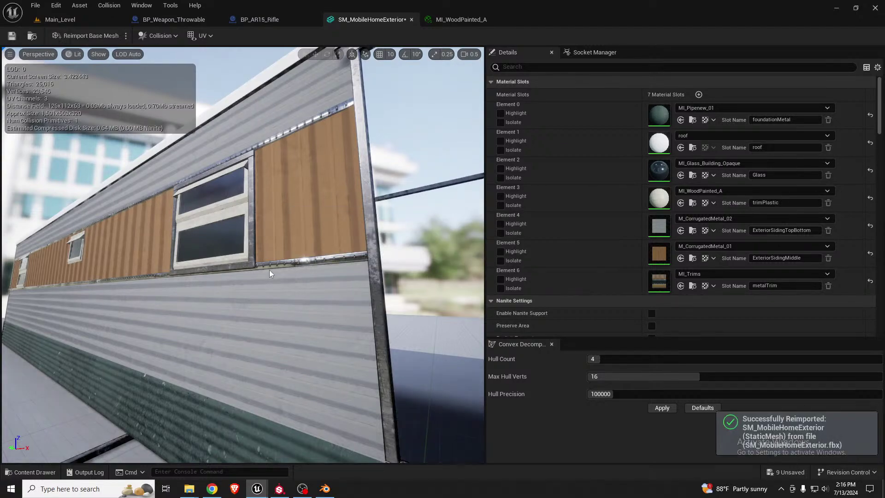
right_click_drag(269, 270, 249, 244)
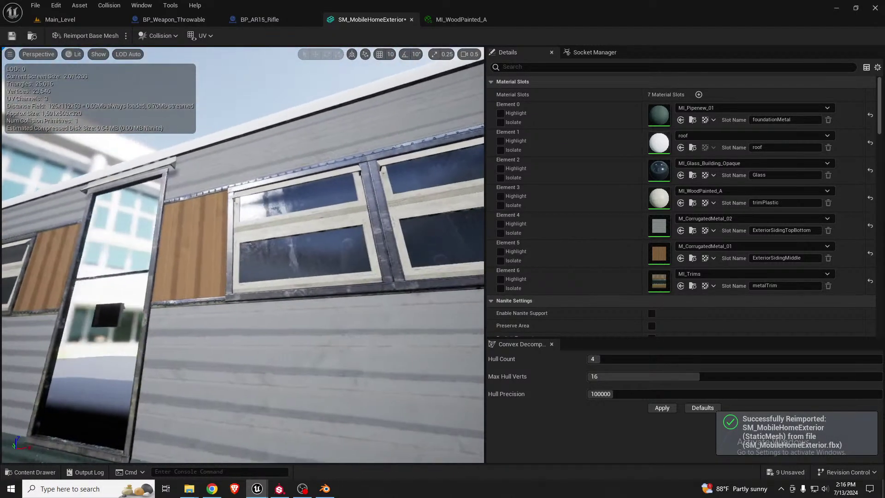
right_click_drag(315, 271, 392, 272)
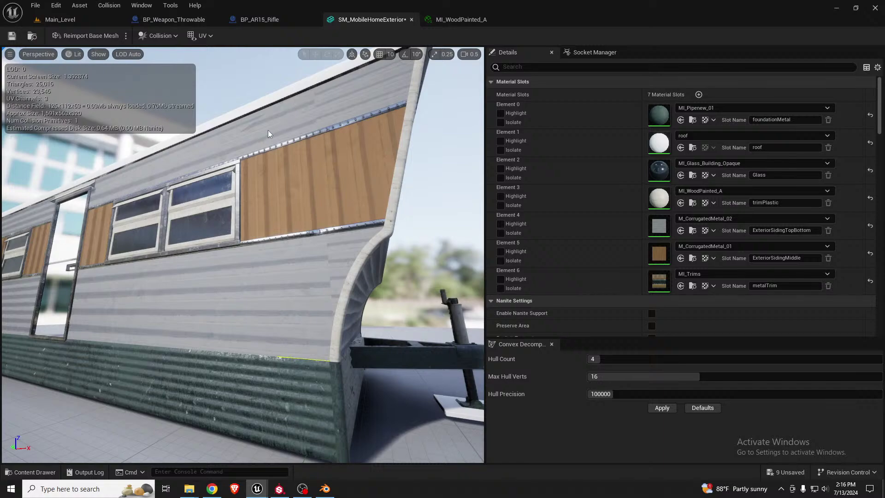
right_click_drag(392, 272, 302, 166)
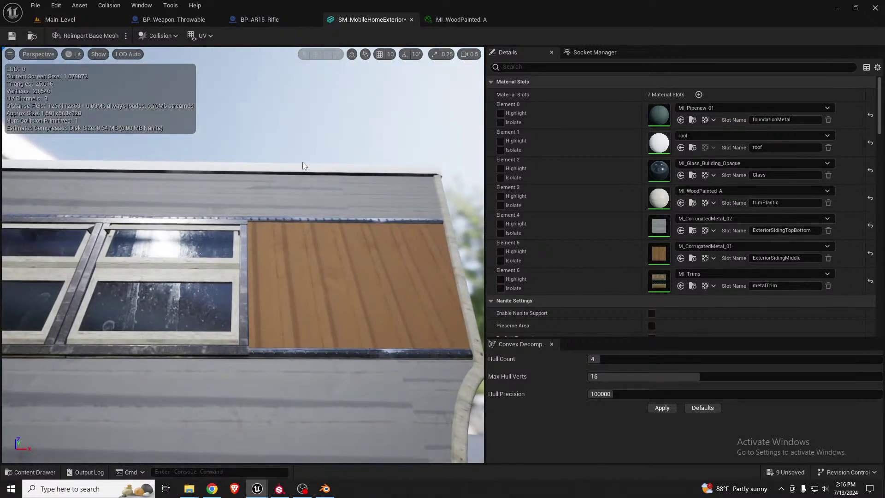
right_click_drag(389, 330, 437, 358)
right_click_drag(373, 273, 373, 273)
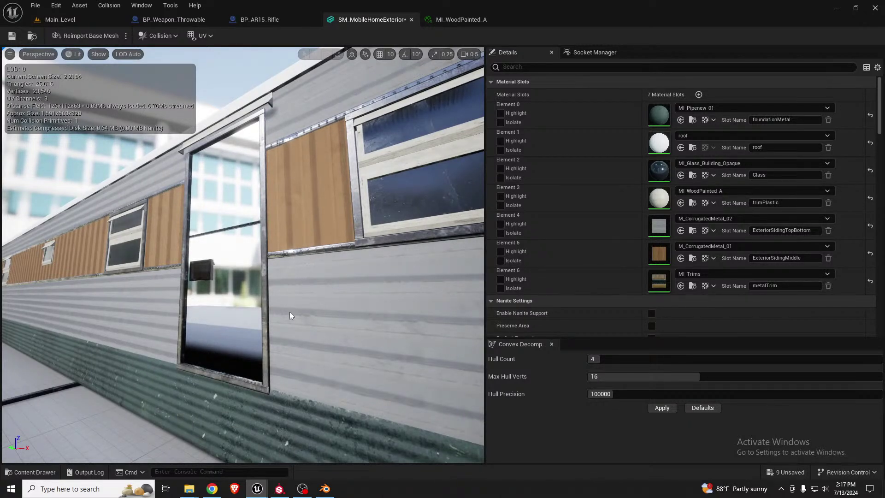
Switch to Blender, enter Edit Mode on the trailer and clear the selection
left_click(326, 491)
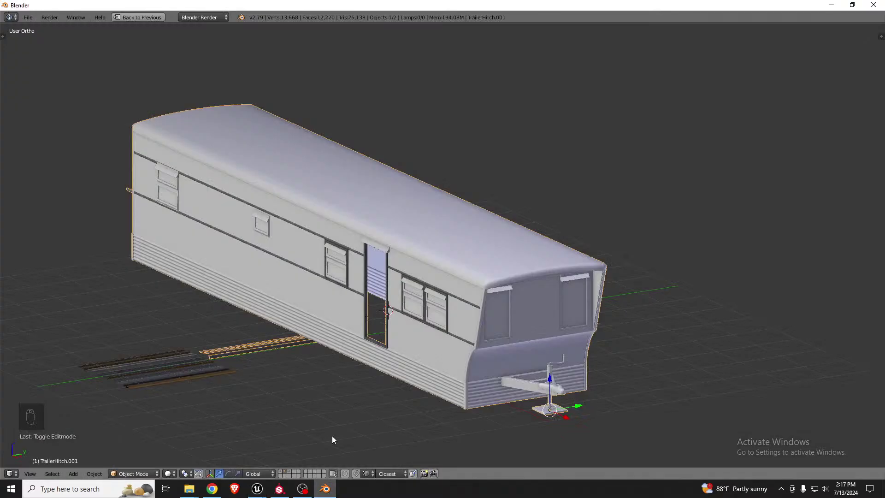
scroll(400, 328, "up", 3)
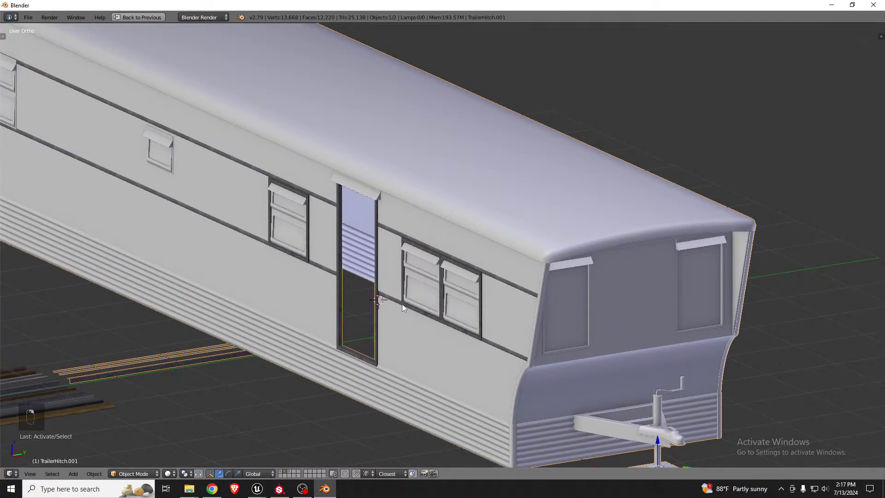
key("Tab")
middle_click_drag(402, 303, 401, 285)
key("a")
key("a")
key("a")
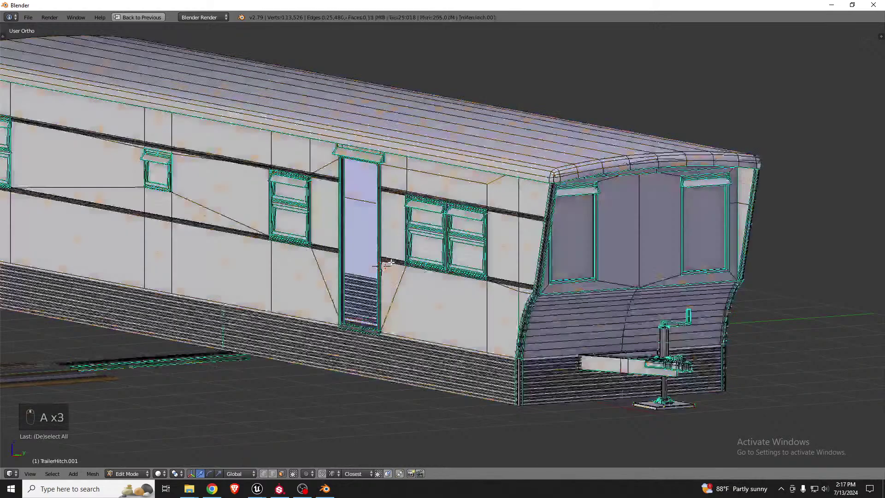
Duplicate the lower metal trim strips on both sides of the door and move the copy down along Z to the top of the ribbed skirting
scroll(401, 285, "up", 4)
key("l")
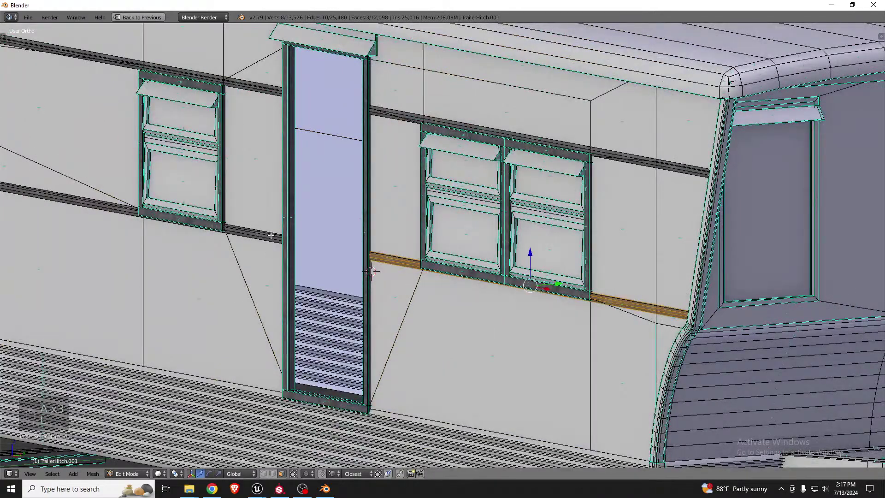
key("l")
scroll(272, 233, "down", 5)
key("shift+d")
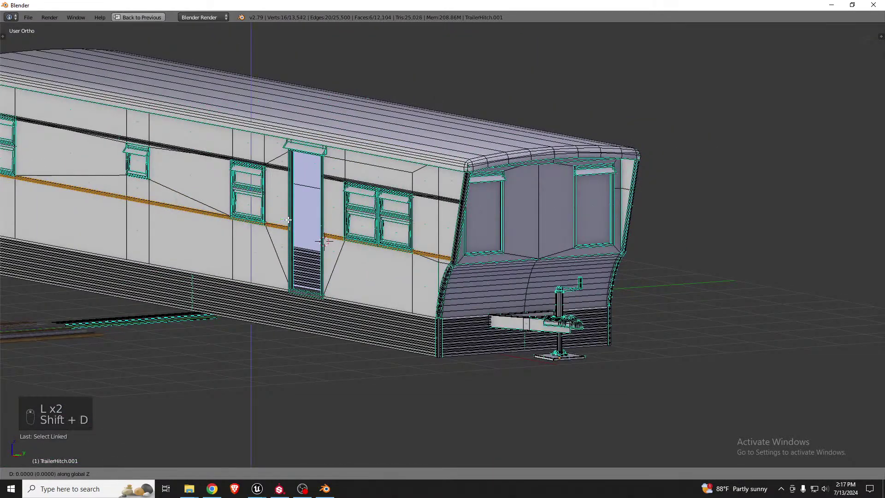
left_click(281, 281)
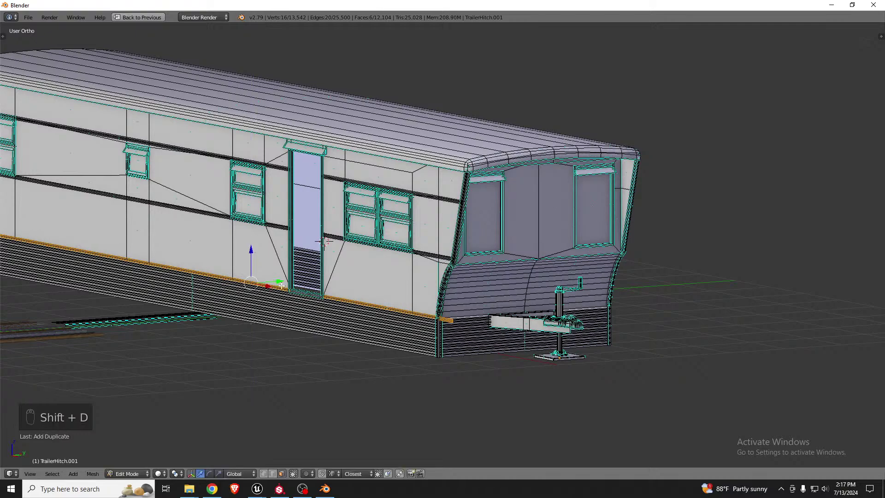
scroll(318, 235, "up", 6)
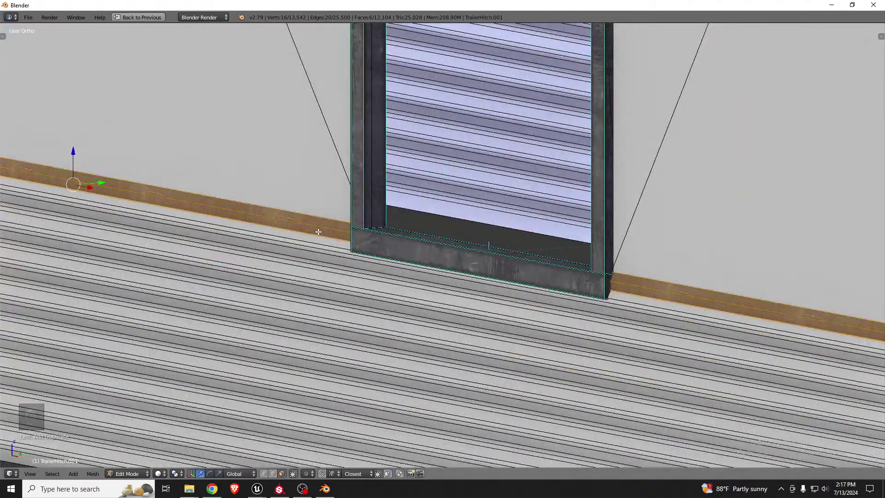
scroll(318, 232, "down", 1)
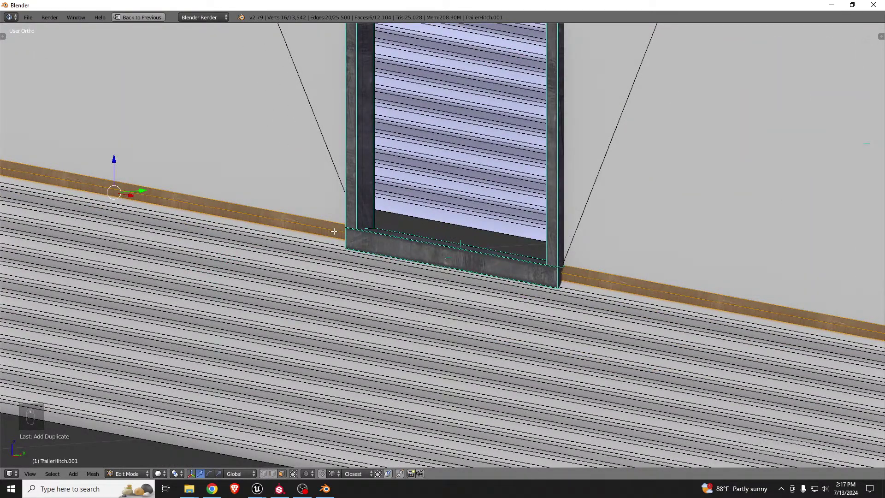
scroll(334, 231, "down", 8)
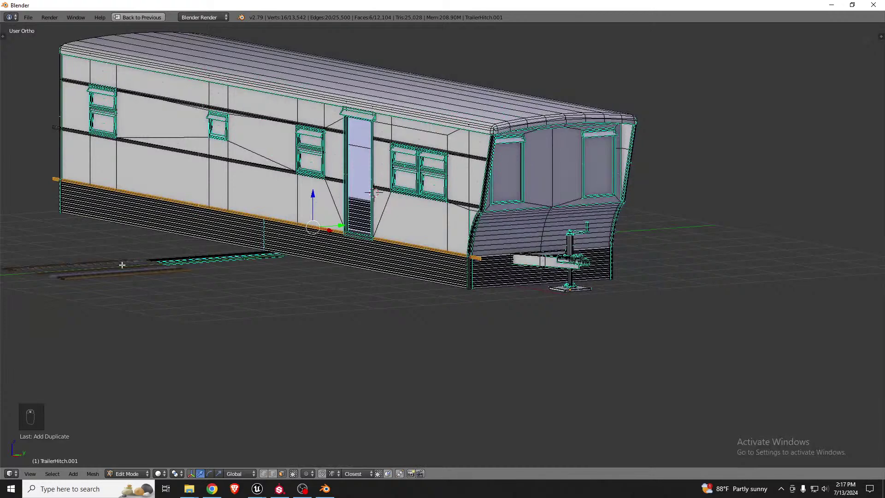
Move the duplicated trim's UVs down about 0.031 along Y, from the riveted band to the plain metal band of the trim texture
key("shift+space")
scroll(205, 239, "down", 5)
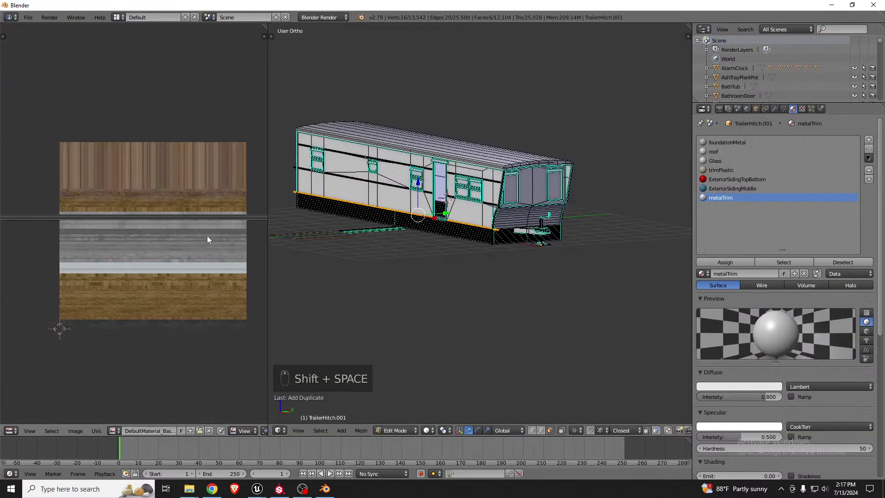
key("a")
key("a")
key("a")
key("a")
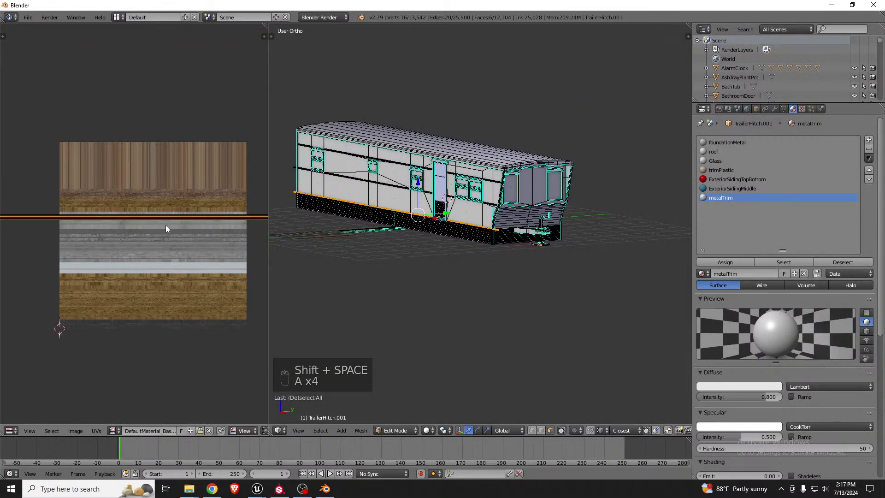
scroll(166, 227, "up", 3)
key("shift+space")
scroll(349, 234, "up", 5)
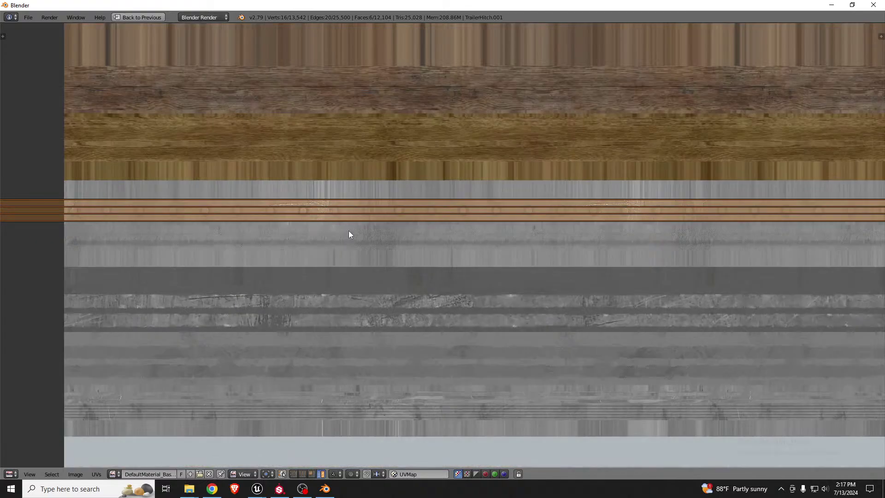
key("g")
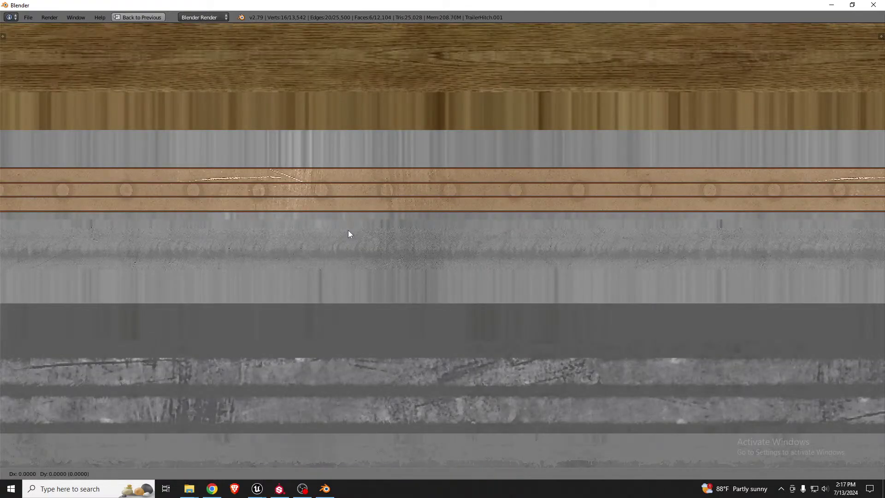
key("y")
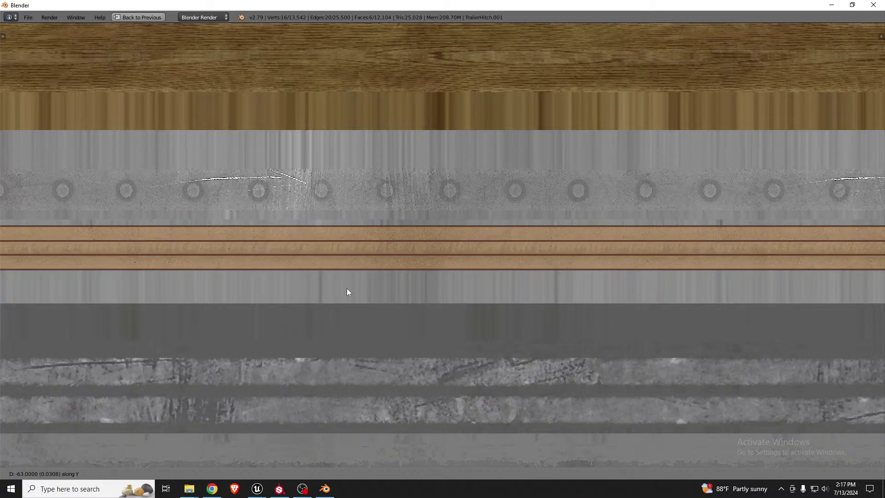
left_click(348, 292)
key("shift+space")
Return to Object Mode and export the trailer as FBX over SM_MobileHomeExterior.fbx in G:\OYO
key("Tab")
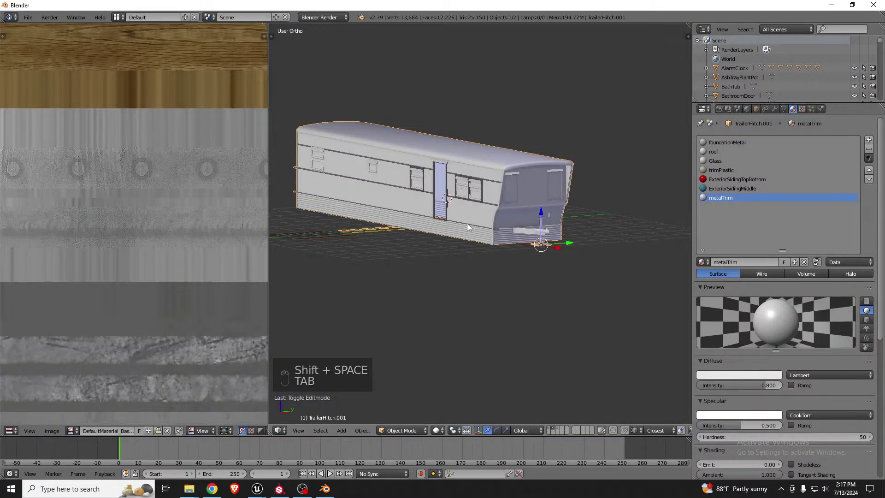
middle_click_drag(467, 226, 491, 200)
left_click(31, 18)
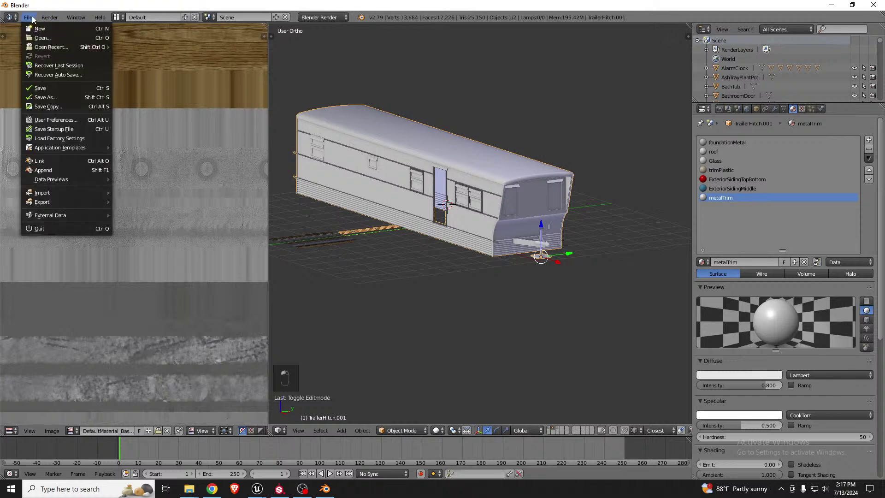
mouse_move(68, 204)
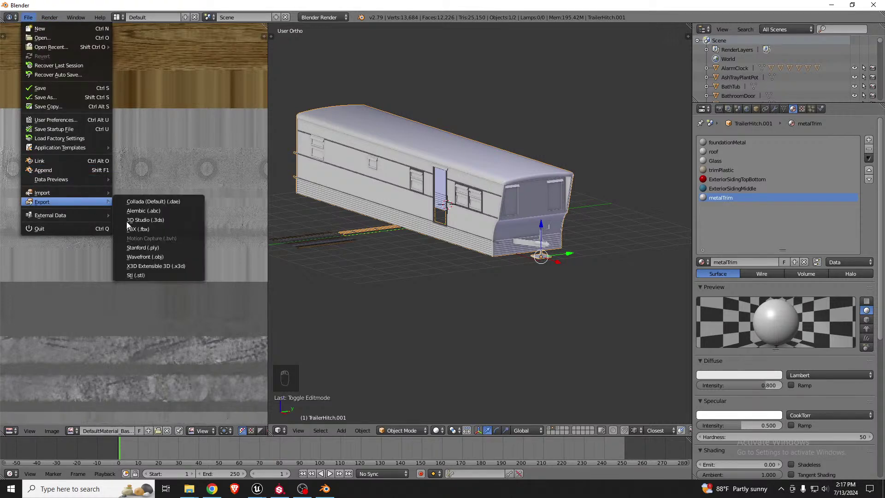
left_click(134, 230)
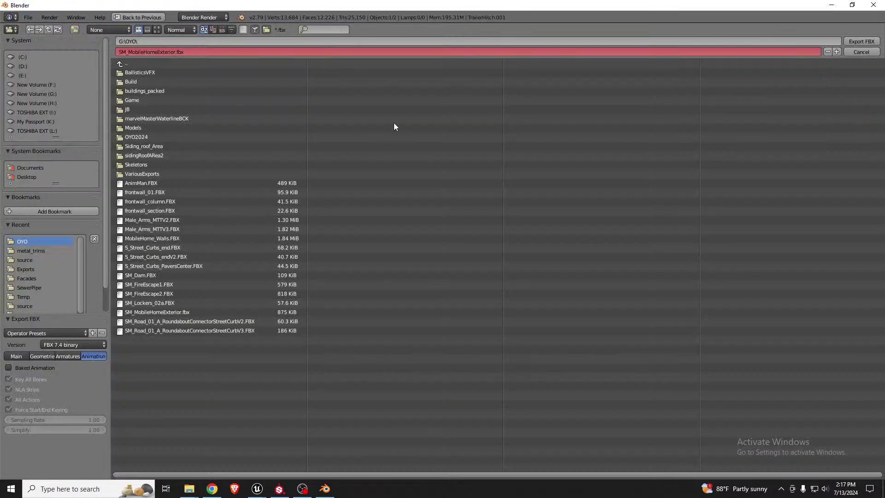
left_click(861, 41)
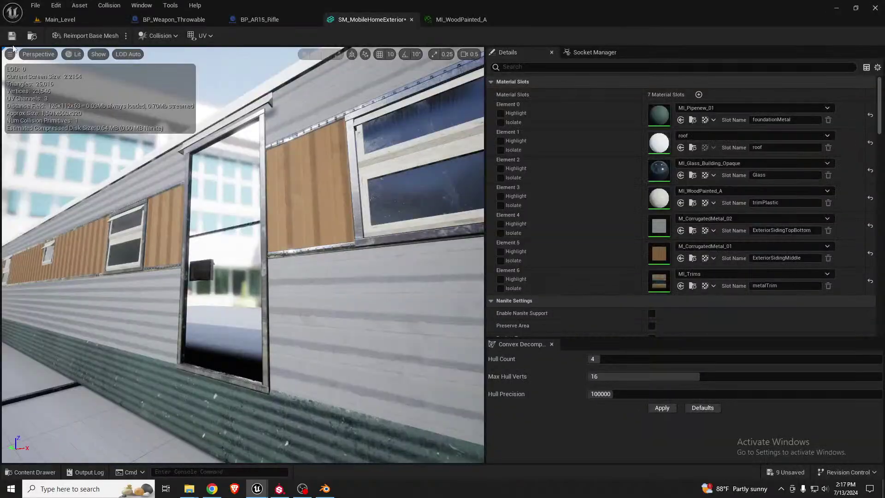
Reimport the SM_MobileHomeExterior base mesh in Unreal Engine and inspect the trim around the door and the trailer's front corner
left_click(89, 35)
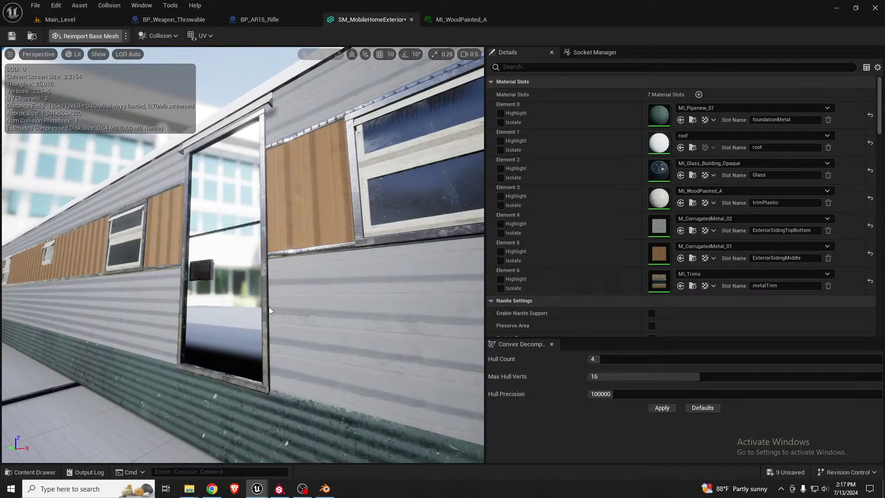
mouse_move(243, 255)
right_mouse_down()
mouse_move(171, 240)
mouse_move(243, 255)
right_mouse_up()
right_click_drag(317, 166, 317, 166)
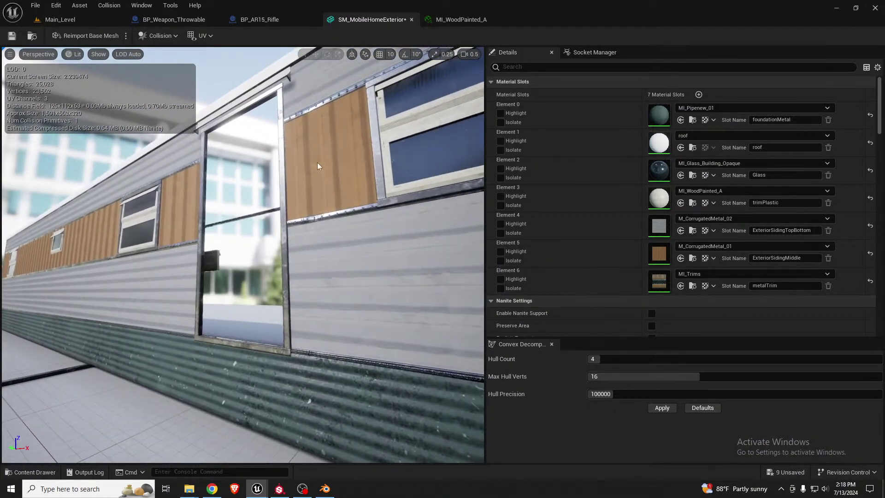
right_click_drag(326, 297, 326, 296)
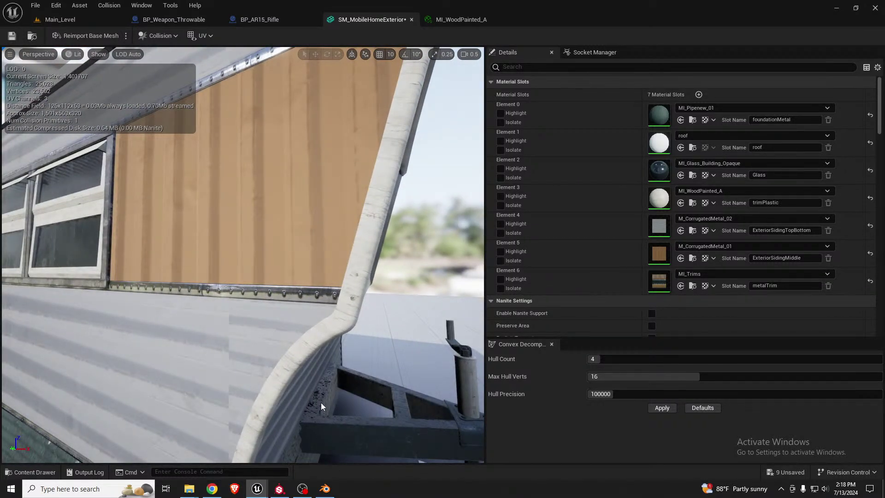
Switch to Blender, enter Edit Mode on the trailer and add the curved front corner trim to the selected lower trim strips
left_click(325, 489)
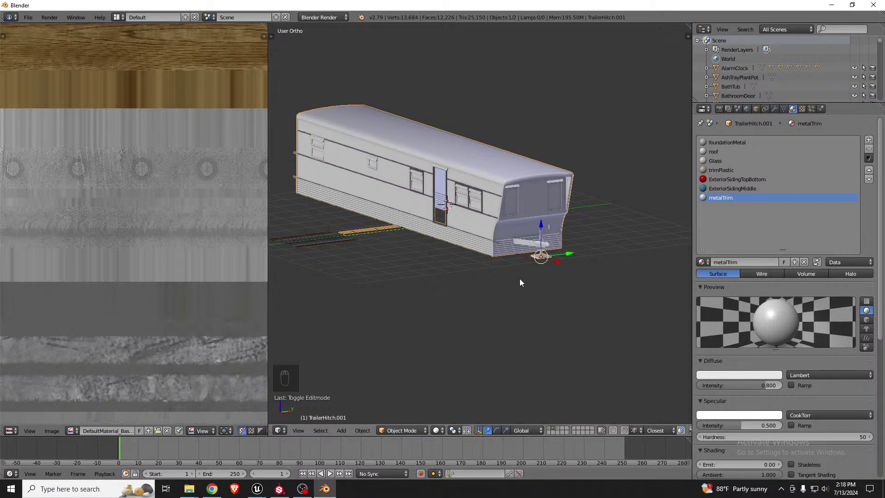
mouse_move(490, 227)
right_mouse_down()
mouse_move(502, 223)
mouse_move(487, 226)
right_mouse_up()
scroll(499, 220, "up", 7)
middle_click_drag(498, 231, 511, 223)
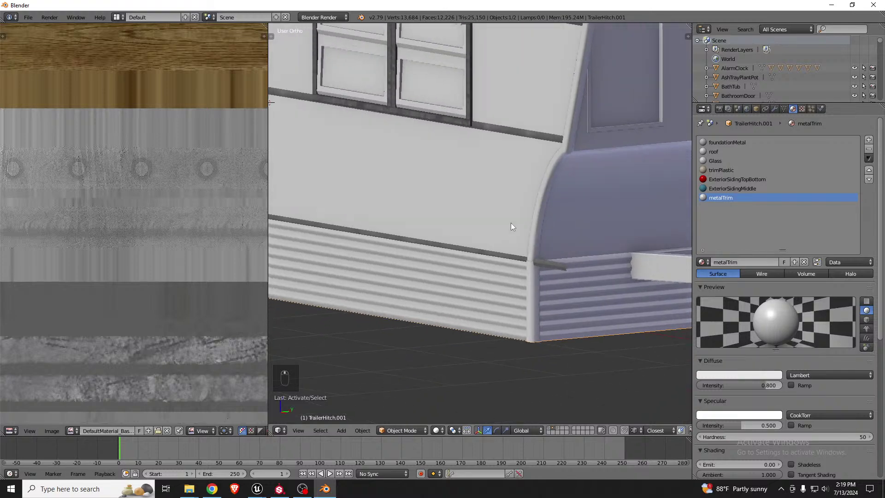
key("Tab")
scroll(540, 216, "up", 2)
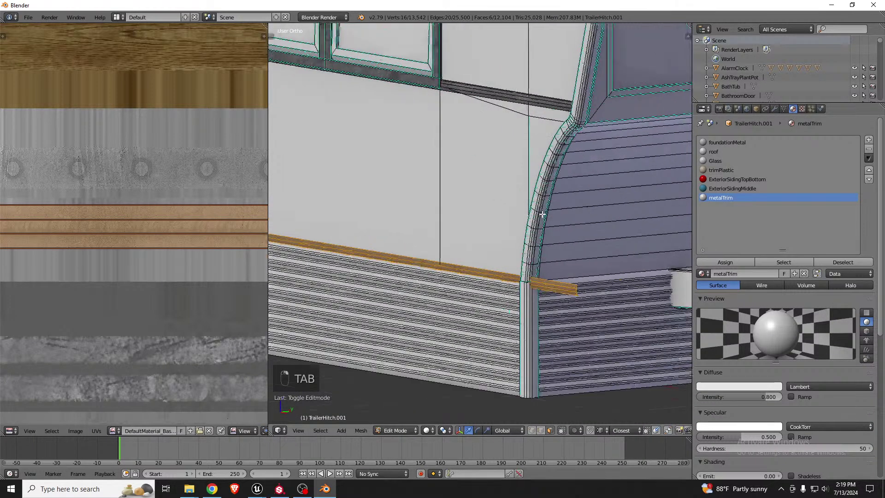
key("l")
Isolate the curved front corner trim's UV island and straighten it with UVs to grid with respect to shape
scroll(101, 328, "down", 3)
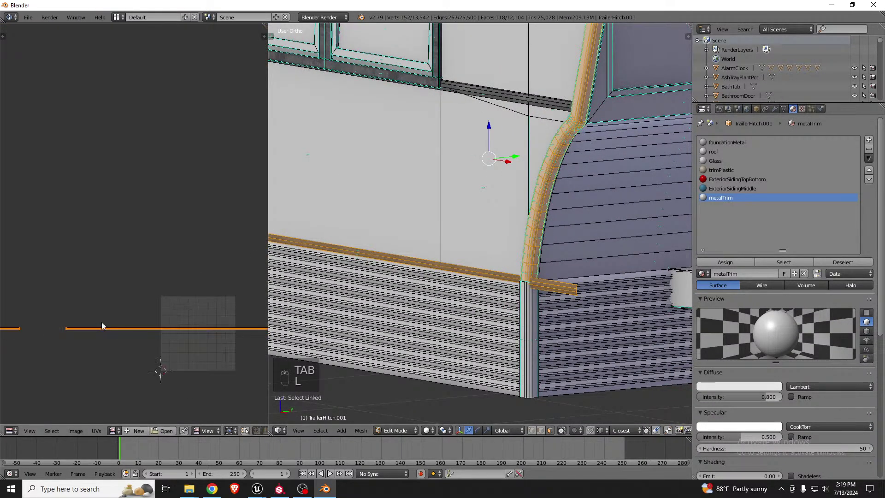
scroll(102, 326, "down", 3)
scroll(154, 276, "up", 4)
scroll(217, 267, "up", 4)
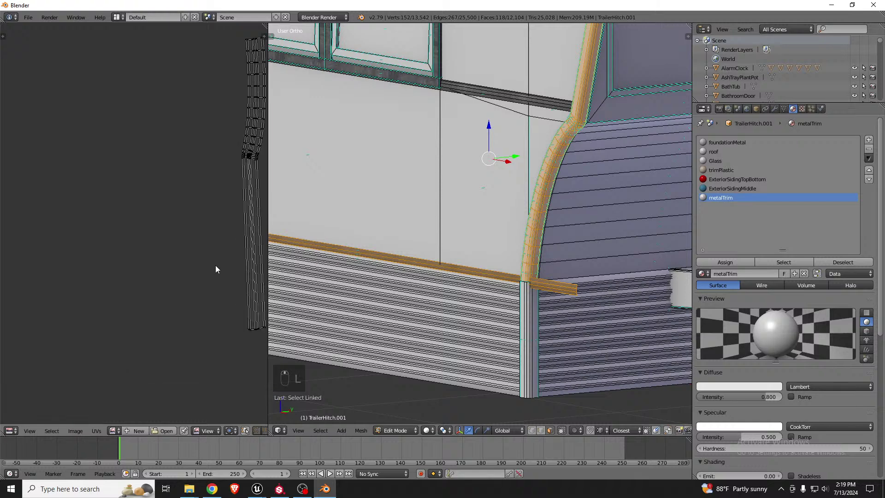
scroll(123, 292, "down", 3)
scroll(189, 270, "up", 2)
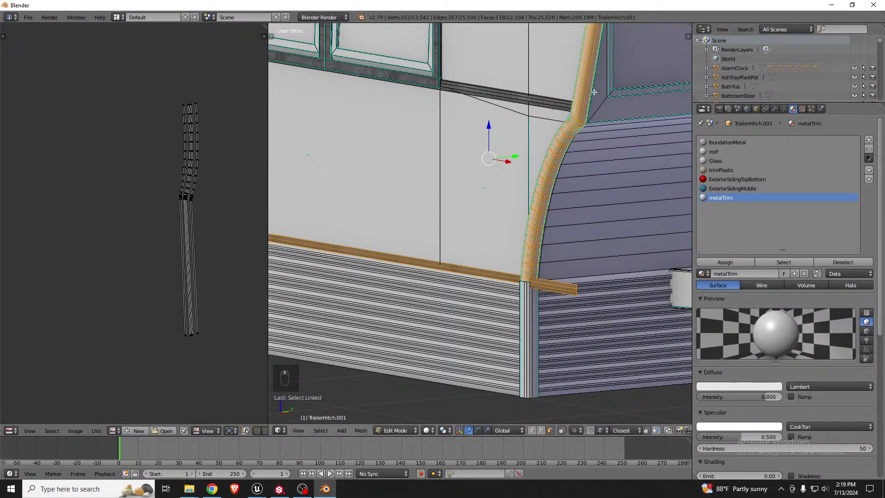
key("a")
key("a")
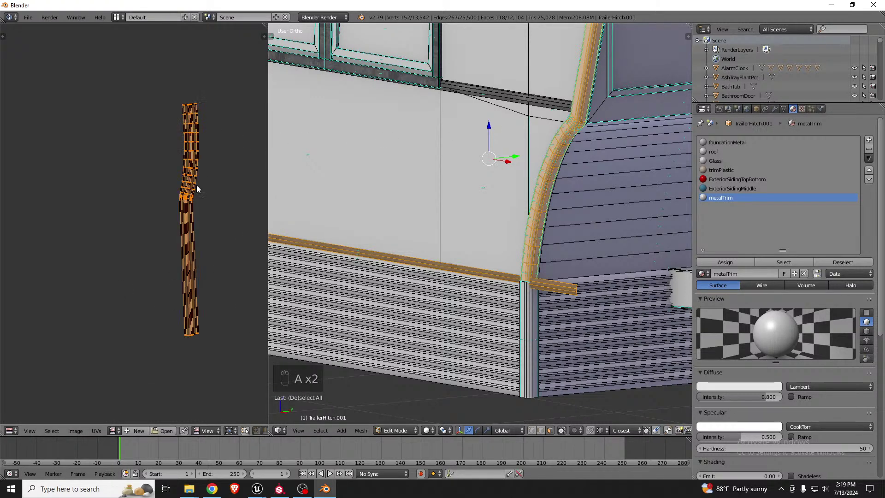
key("a")
scroll(196, 186, "down", 5)
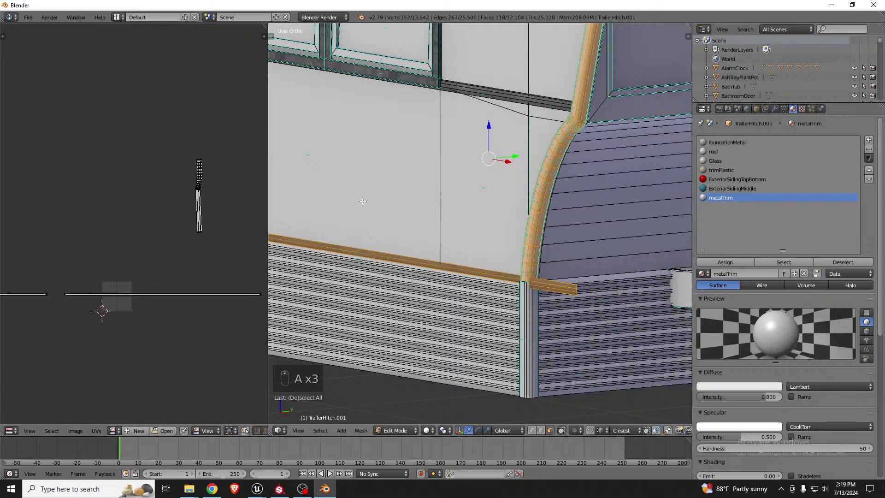
key("b")
key("b")
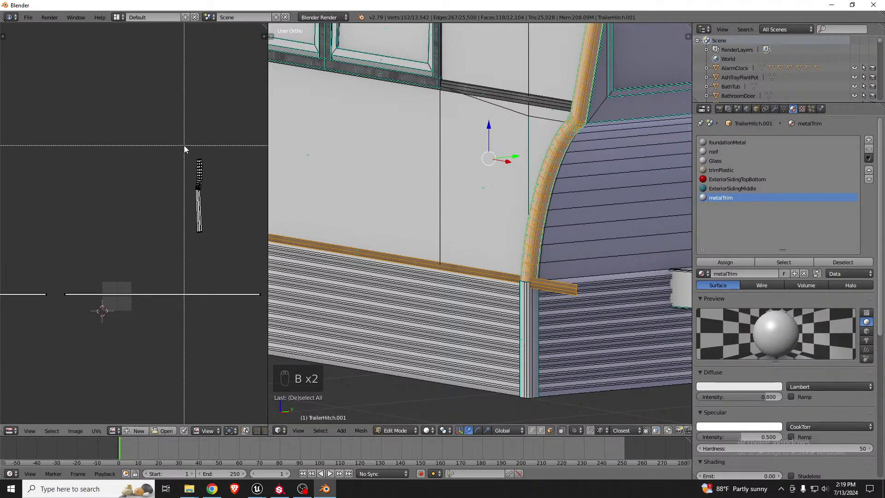
left_click_drag(184, 145, 201, 214)
scroll(194, 195, "up", 5)
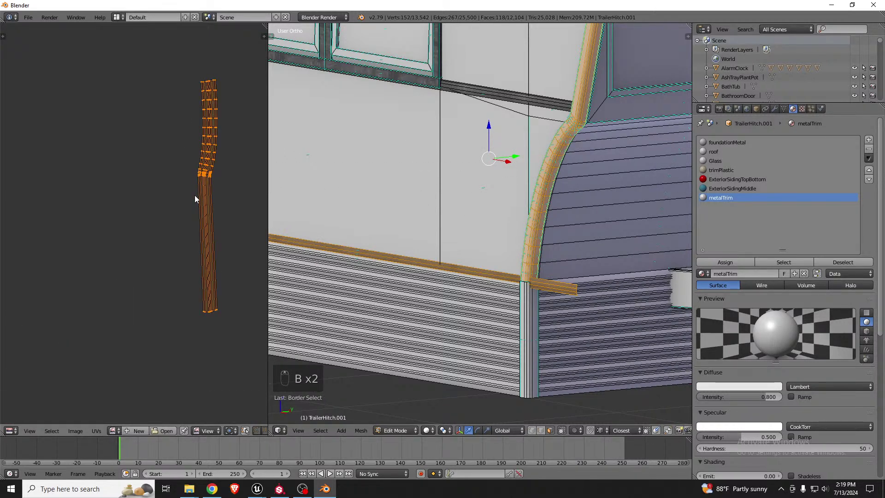
key("alt+e")
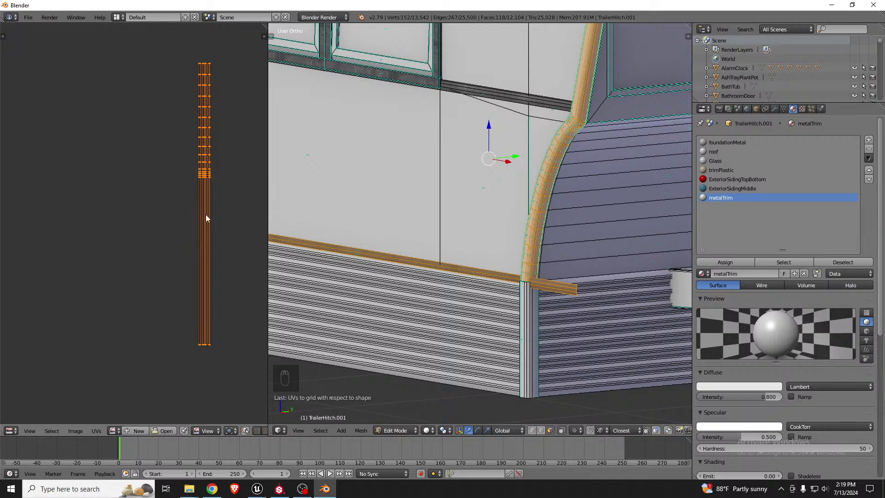
Rotate the straightened corner trim UVs 90 degrees and move them down over the UV square, just below the strips' UVs
scroll(227, 204, "down", 6)
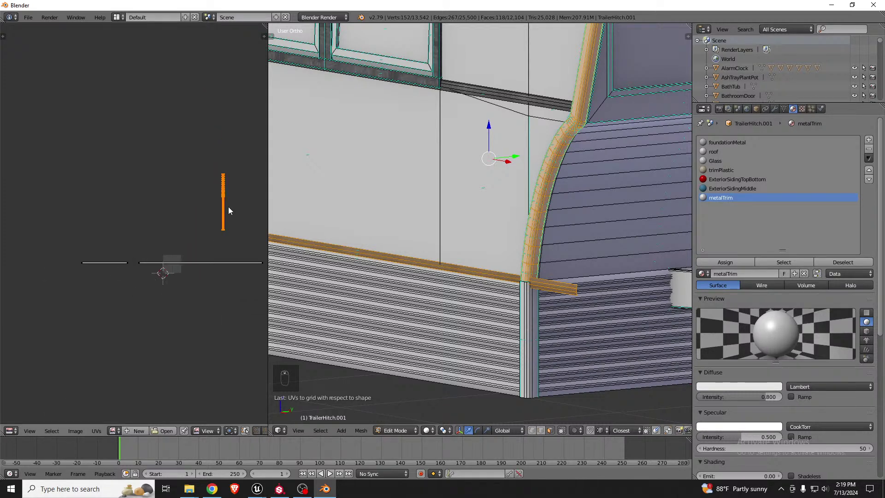
type("r90")
key("Return")
key("g")
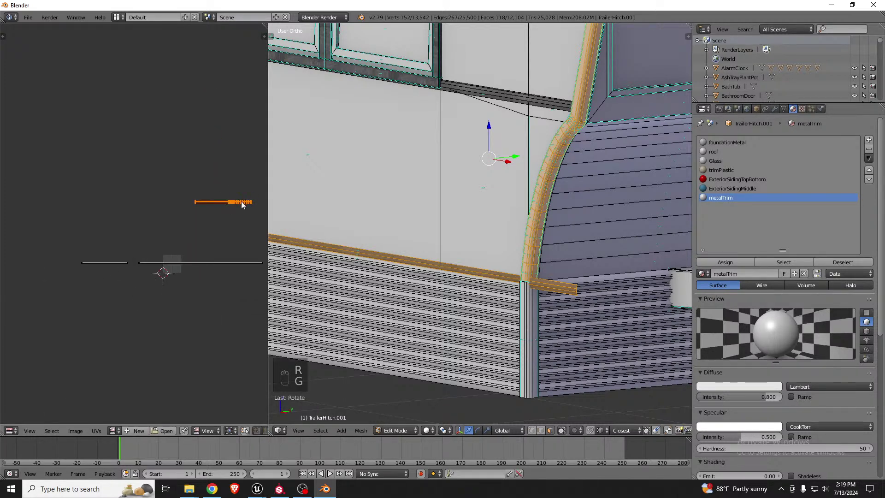
left_click(201, 265)
scroll(165, 264, "up", 6)
scroll(167, 265, "up", 6)
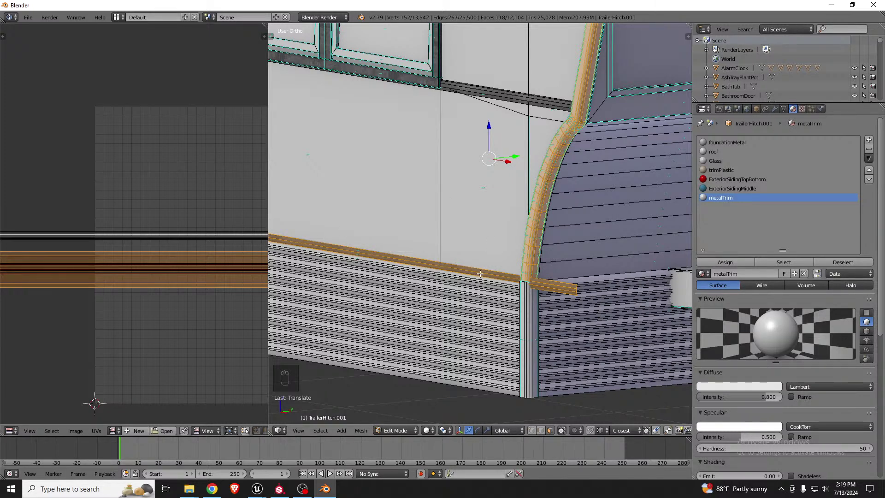
Replace the selection with the curved corner trim and the trim strip below the windows, showing their UVs in a maximized UV editor
key("a")
key("l")
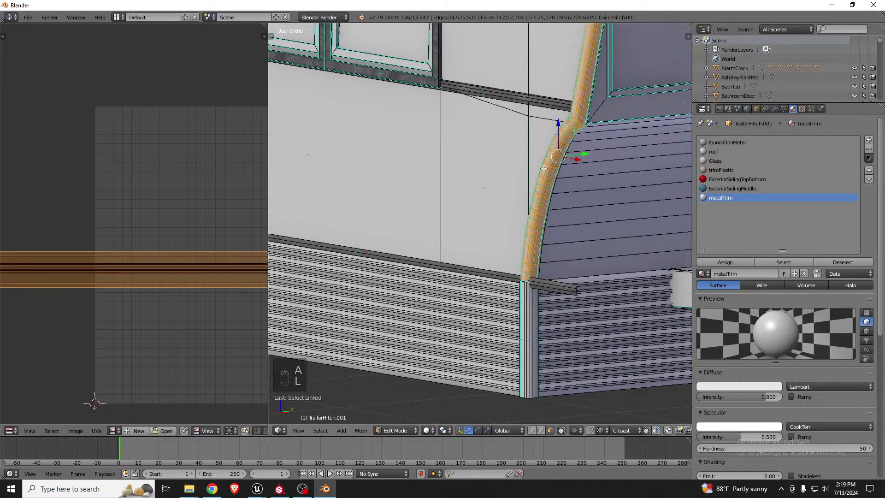
key("l")
scroll(123, 275, "down", 6)
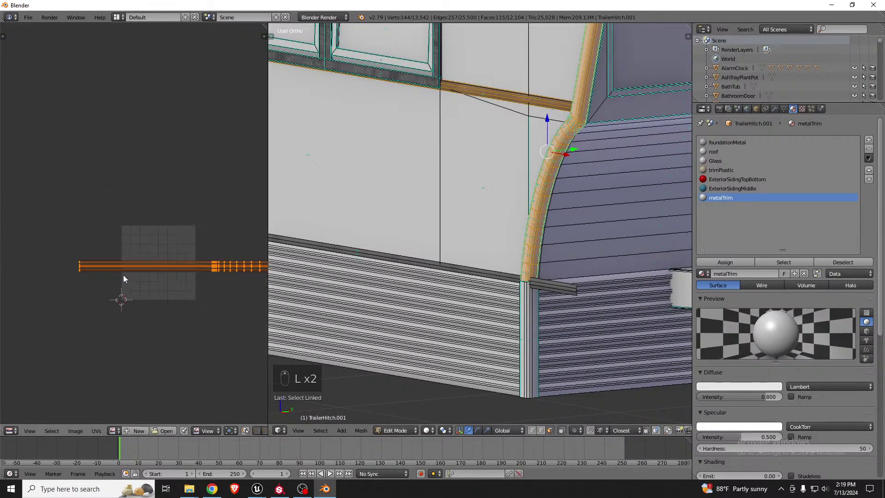
scroll(135, 268, "up", 4)
scroll(136, 267, "down", 7)
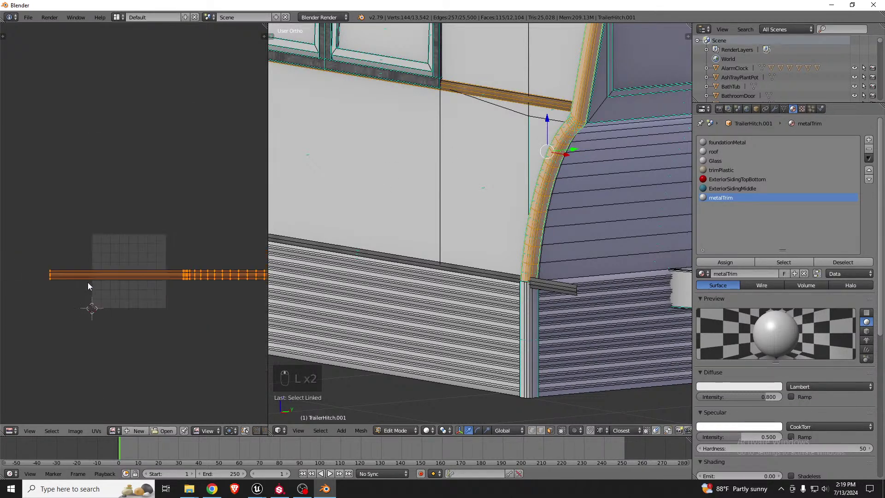
key("ctrl+Up")
scroll(353, 309, "up", 5)
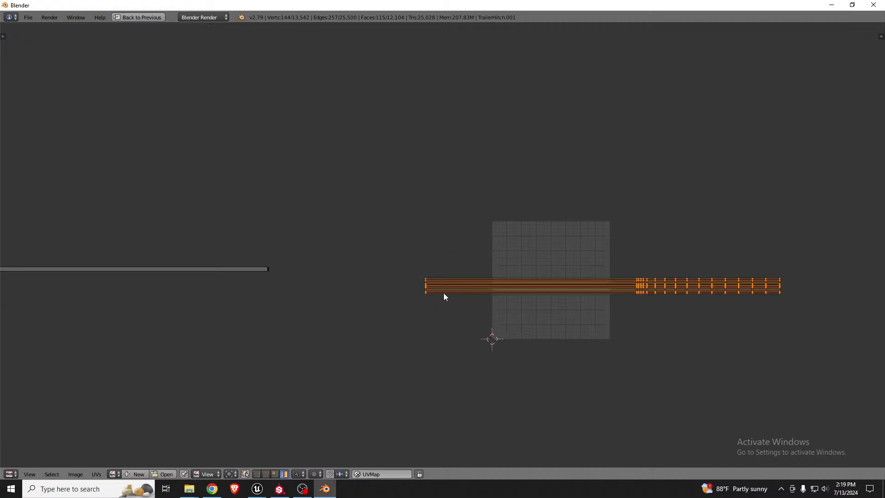
Hide the corner trim's UVs and examine where the strip below the windows is laid out relative to the trim texture
key("h")
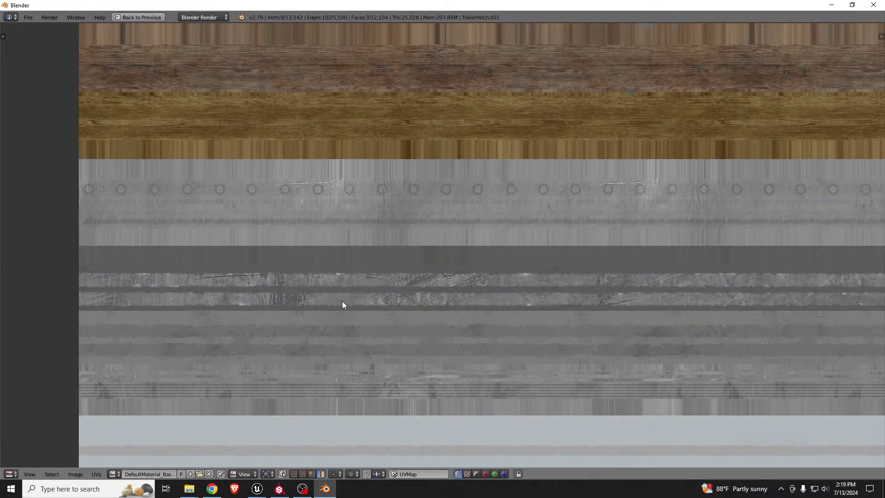
key("shift+space")
scroll(221, 300, "down", 5)
scroll(221, 300, "down", 4)
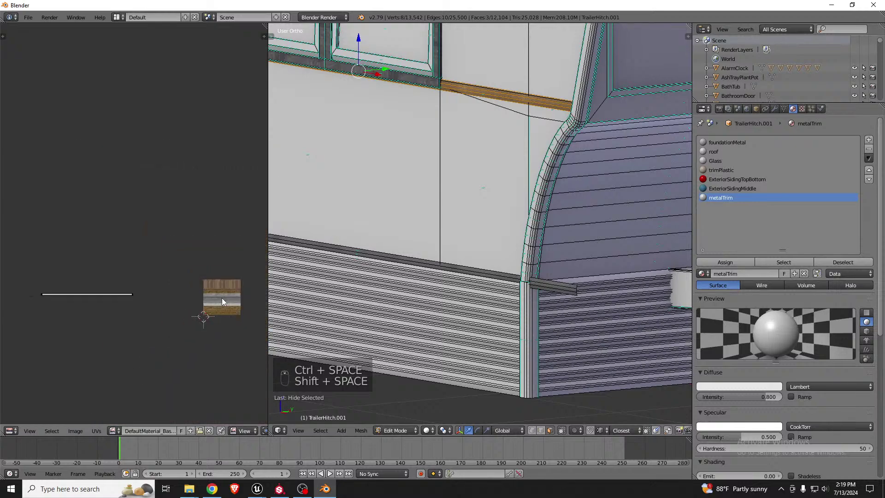
key("shift+space")
scroll(505, 316, "up", 5)
scroll(499, 318, "down", 6)
key("shift+space")
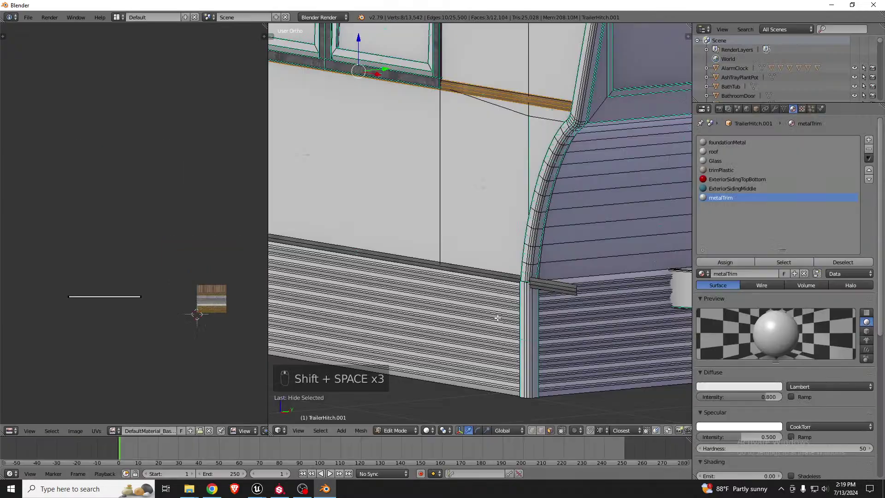
scroll(497, 316, "down", 4)
scroll(533, 207, "up", 2)
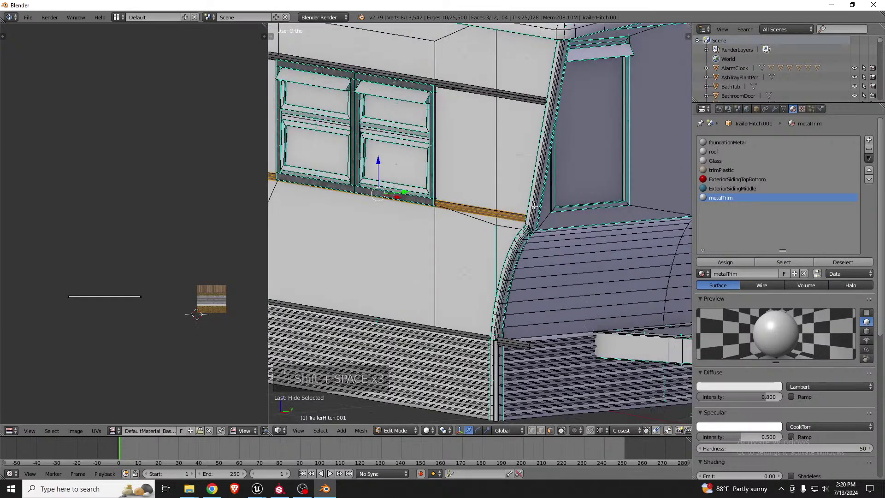
Add the curved corner trim back to the selection and move its UVs beside the UVs of the strip below the windows
key("l")
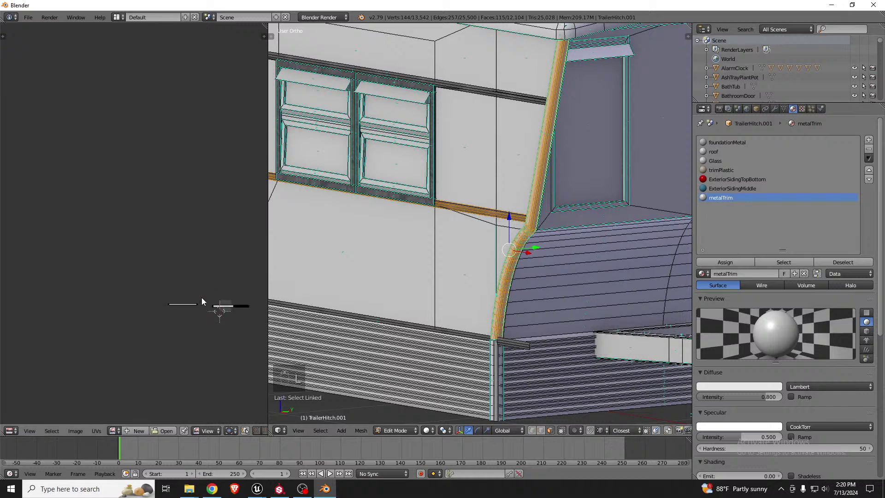
right_click(238, 308)
key("g")
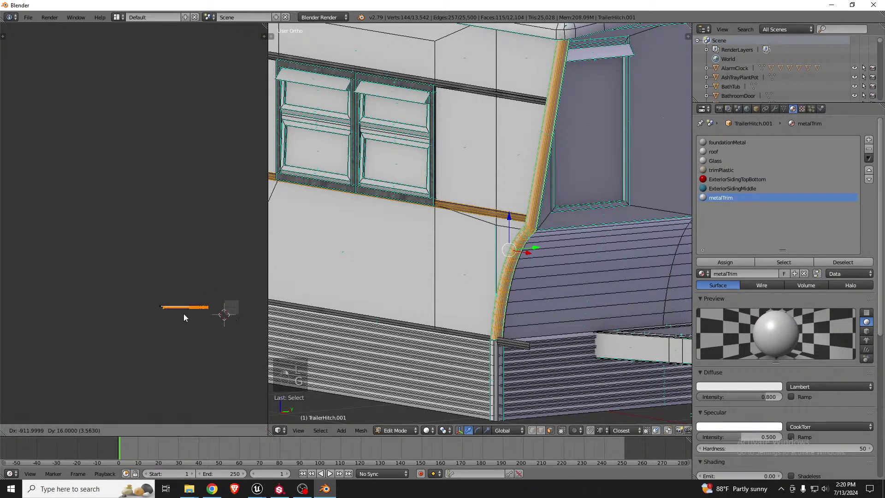
left_click(182, 312)
scroll(181, 311, "up", 6)
key("shift+space")
scroll(510, 289, "up", 7)
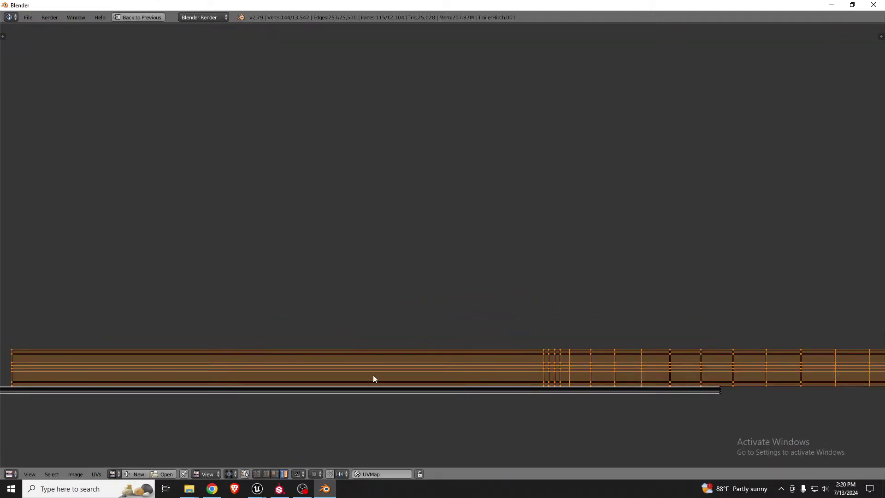
Scale the corner trim UVs to about 0.31 and move them over the window strip's UVs
scroll(453, 319, "down", 5)
key("s")
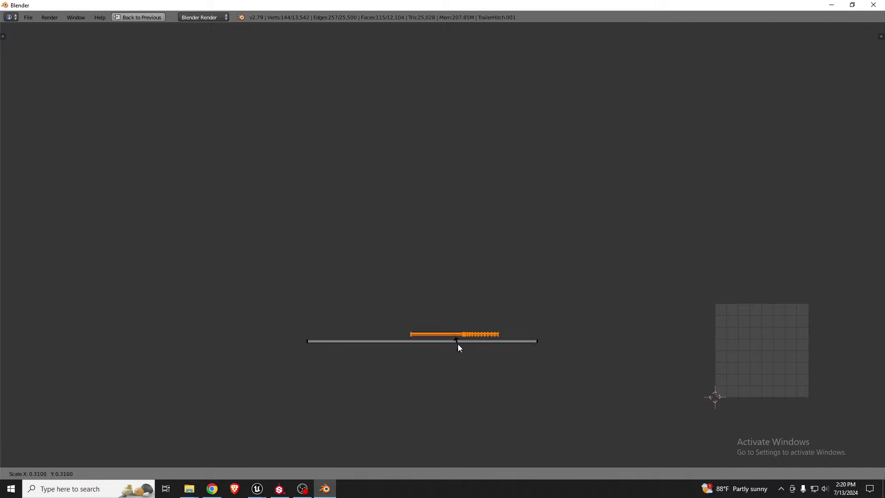
left_click(458, 344)
scroll(480, 347, "up", 6)
key("g")
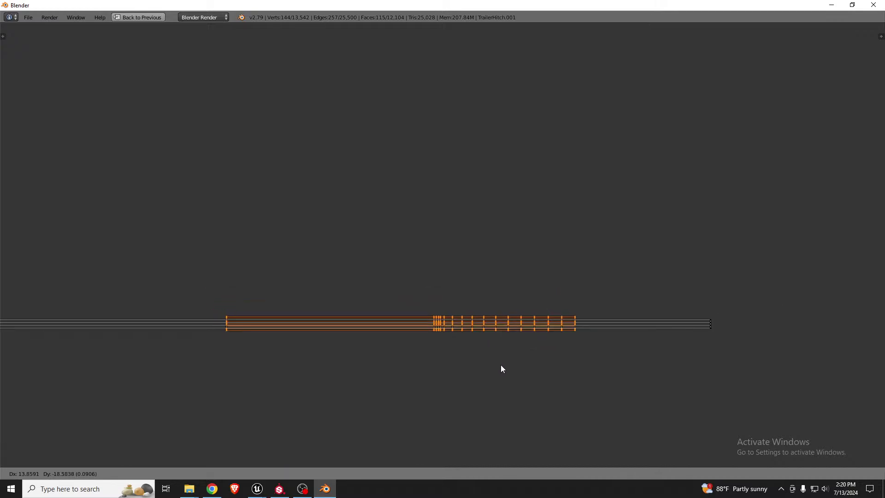
left_click(502, 366)
Scale the corner trim UVs by about 0.61 so their height matches the window strip's UVs
scroll(576, 325, "up", 5)
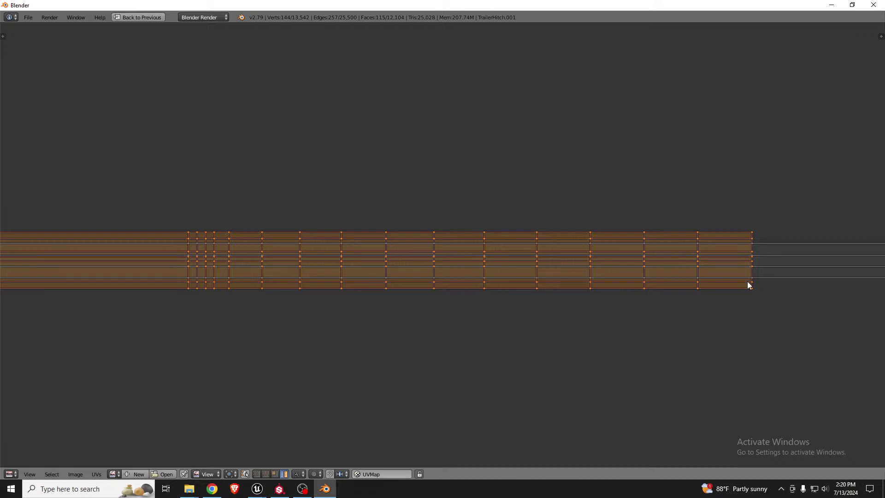
key("s")
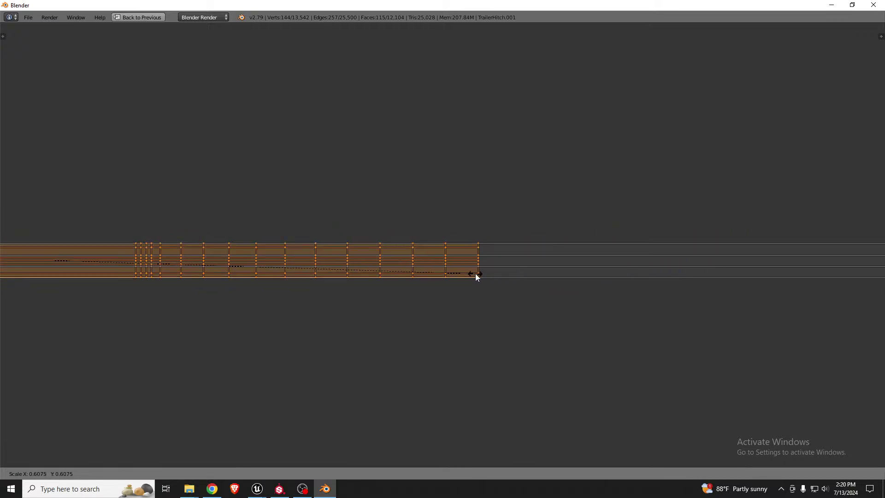
left_click(476, 276)
scroll(544, 295, "down", 3)
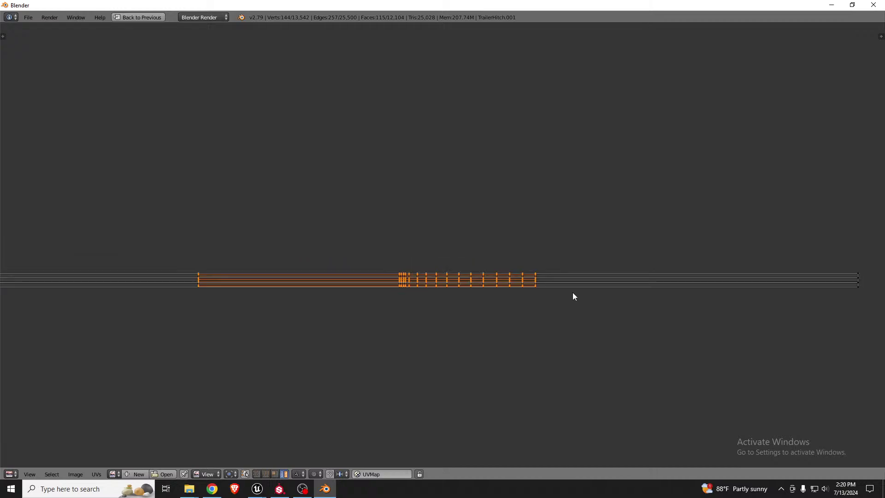
Return to Object Mode and export the trailer as FBX, overwriting SM_MobileHomeExterior.fbx in G:\OYO
key("shift+space")
key("Tab")
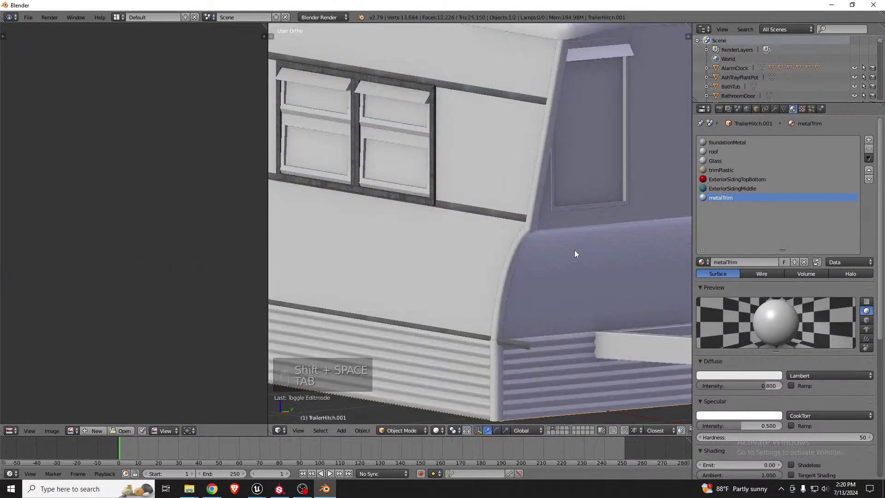
left_click(28, 17)
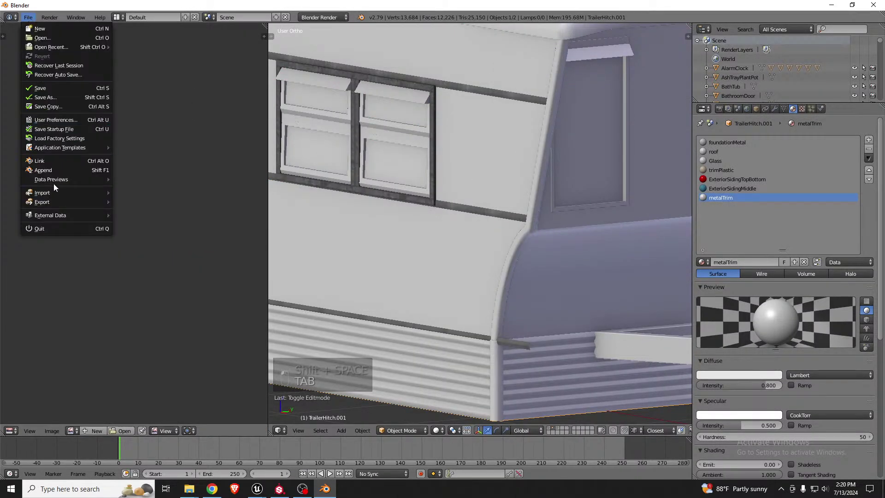
mouse_move(56, 200)
left_click(143, 229)
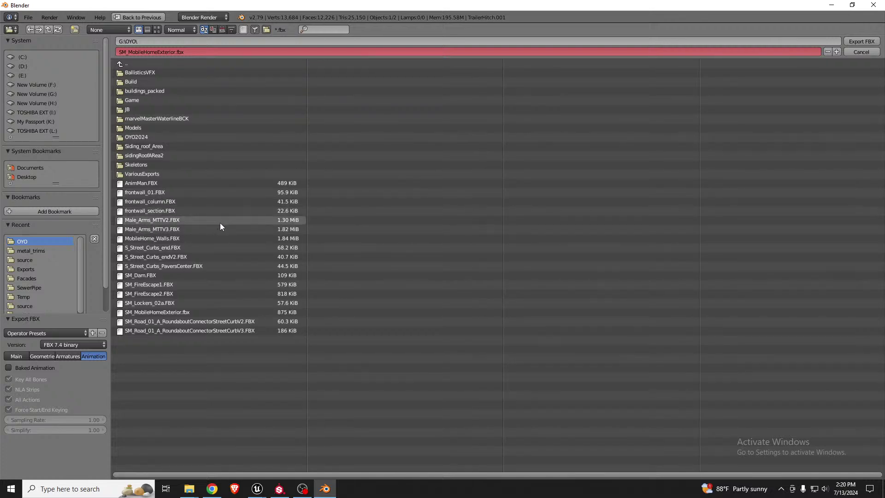
left_click(854, 41)
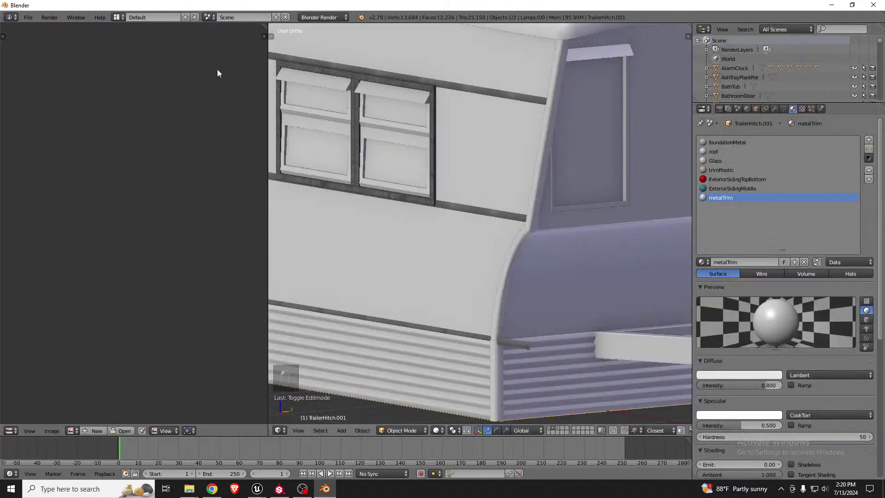
Reimport the SM_MobileHomeExterior base mesh in Unreal Engine, inspect the curved front corner trim, and return to Blender
key("alt+Tab")
left_click(97, 36)
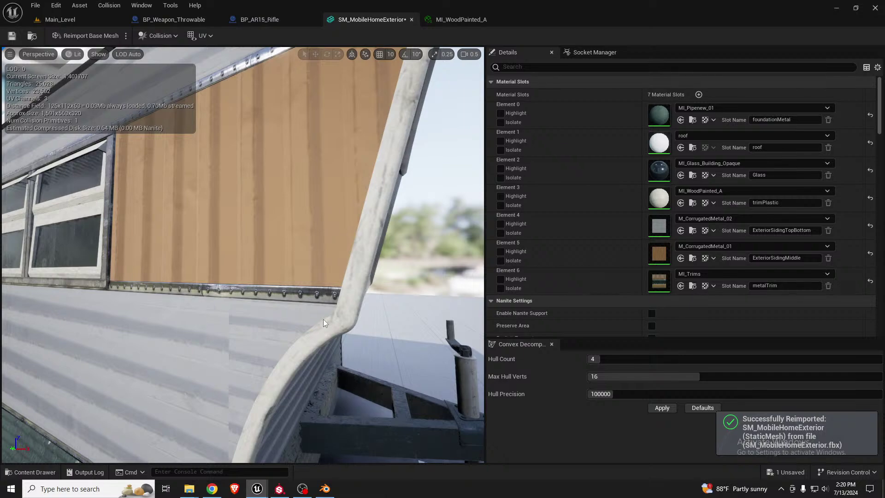
middle_click_drag(322, 319, 321, 376)
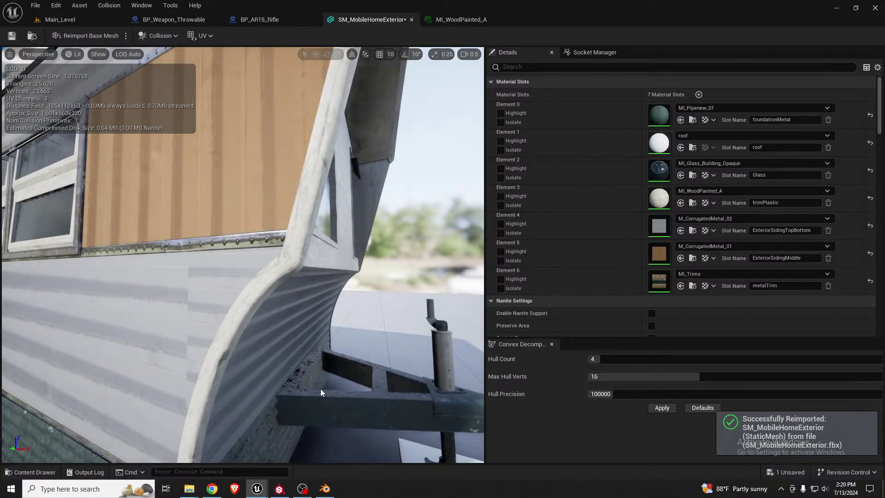
left_click_drag(321, 393, 318, 332, "alt")
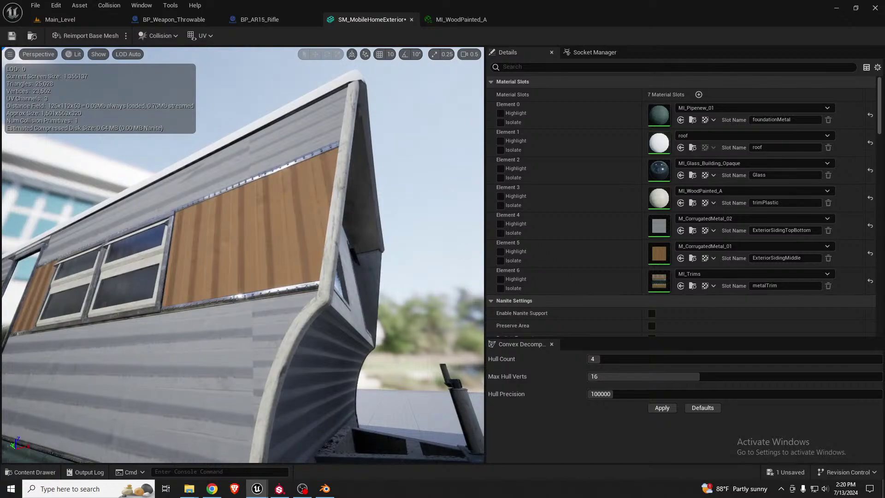
left_click_drag(297, 430, 295, 433)
left_click(325, 489)
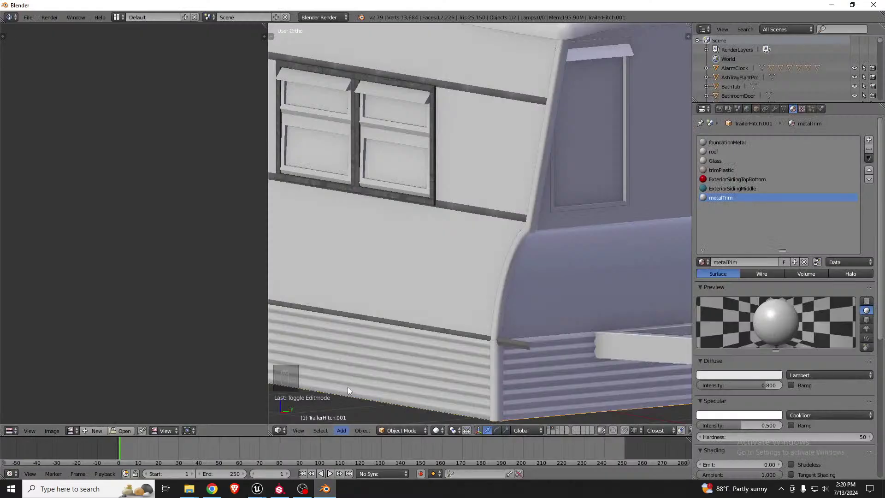
Assign the metalTrim material to the selected corner trim faces and return to Object Mode
key("Tab")
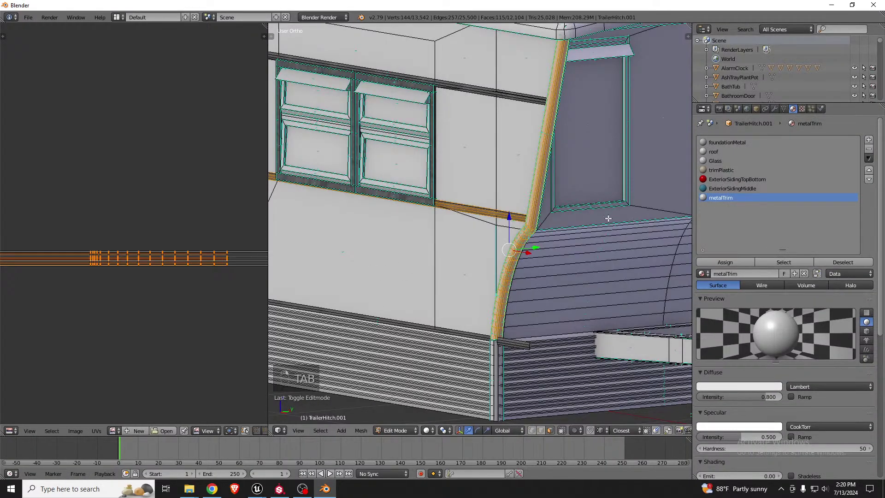
left_click(728, 263)
key("Tab")
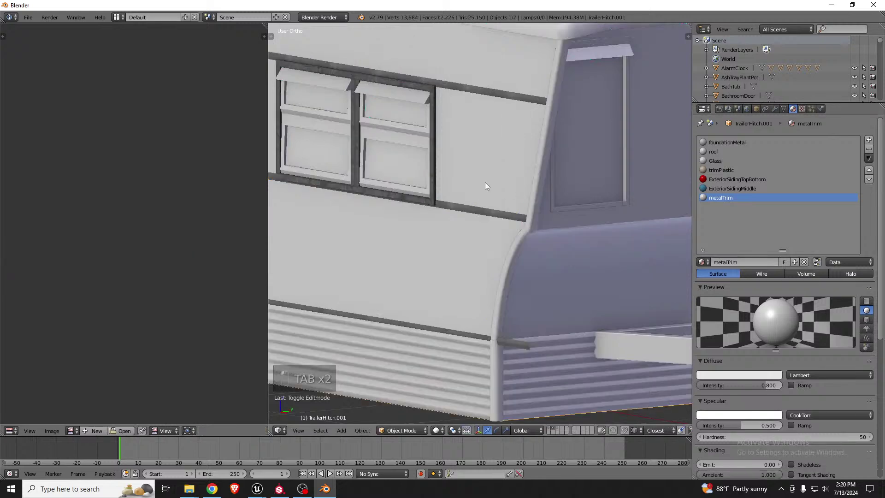
Export the trailer as FBX again, overwriting SM_MobileHomeExterior.fbx
left_click(28, 17)
mouse_move(60, 200)
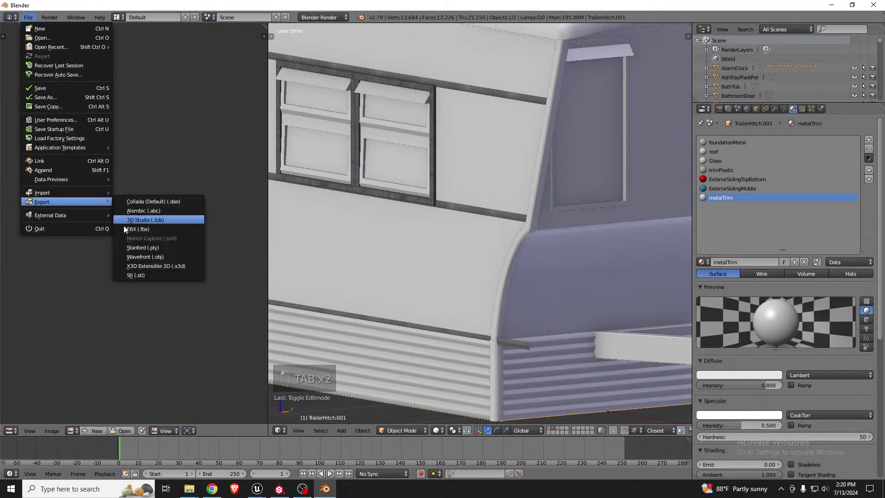
left_click(144, 228)
left_click(860, 42)
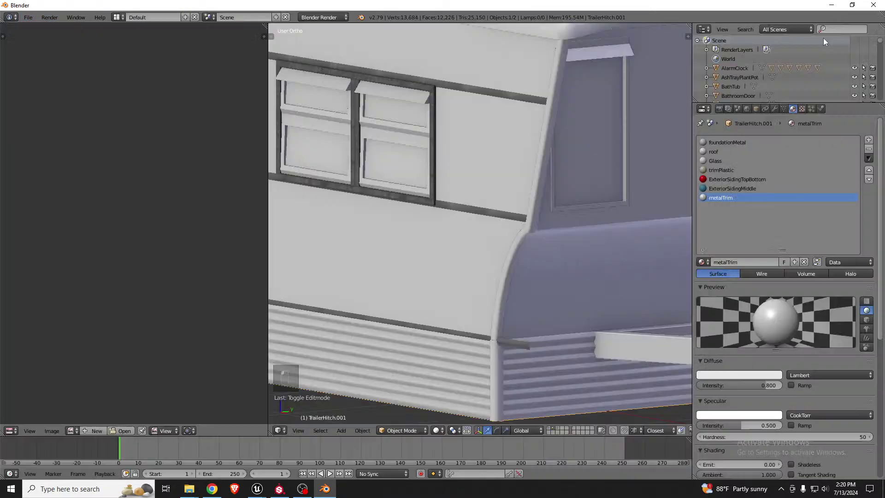
Switch to Unreal Engine, reimport the SM_MobileHomeExterior base mesh and inspect the curved front corner trim up close
left_click(257, 489)
left_click(76, 37)
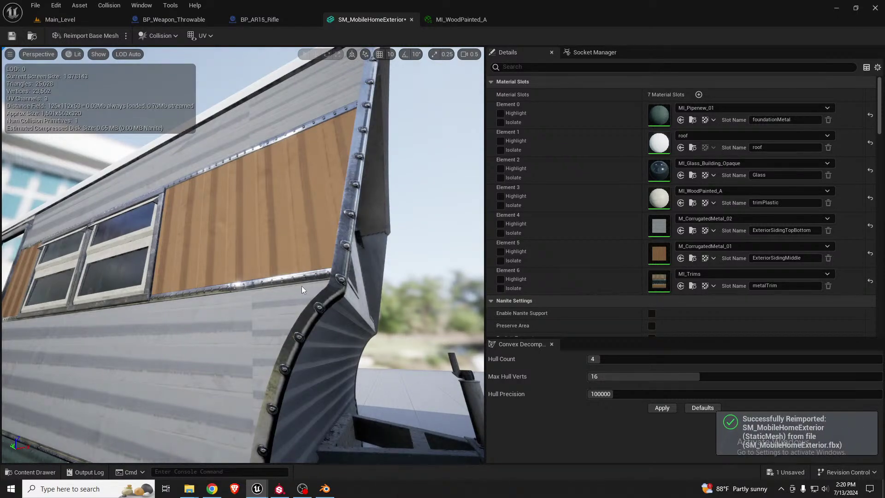
right_click_drag(301, 285, 202, 153)
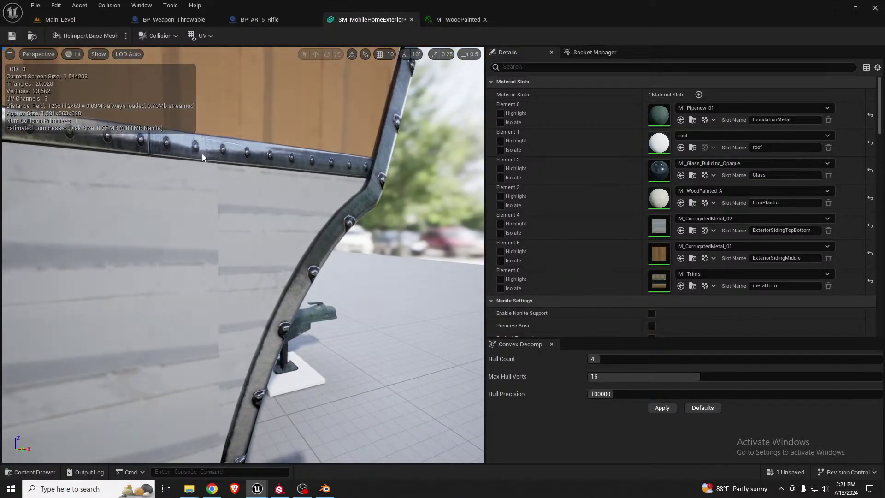
Inspect the corner trim on the placed trailer in Main_Level, and return to Blender
left_click(59, 20)
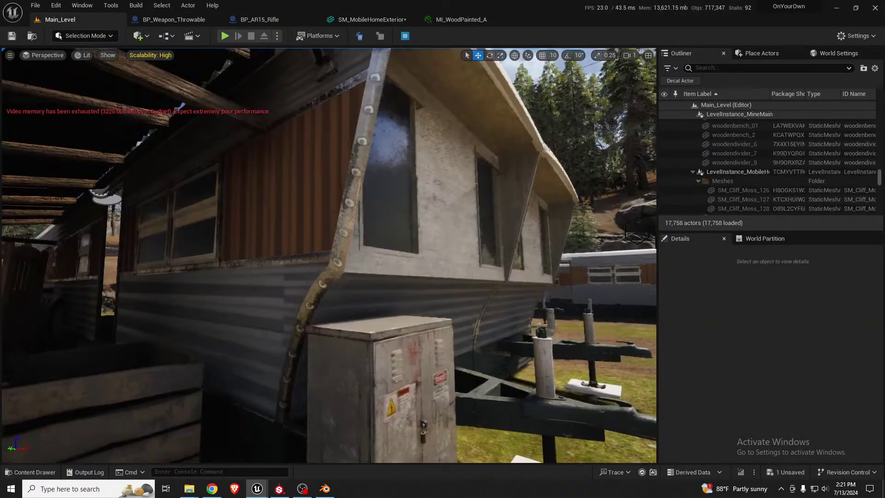
right_click_drag(329, 255, 346, 233)
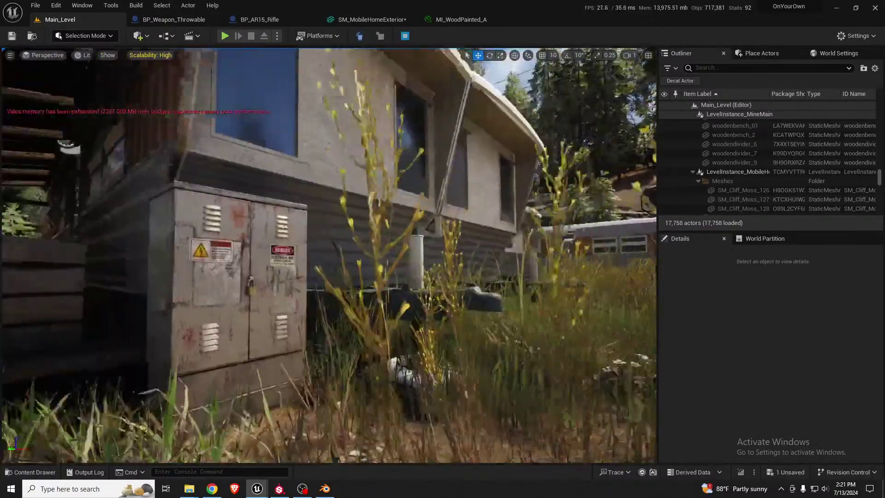
right_click_drag(398, 304, 397, 304)
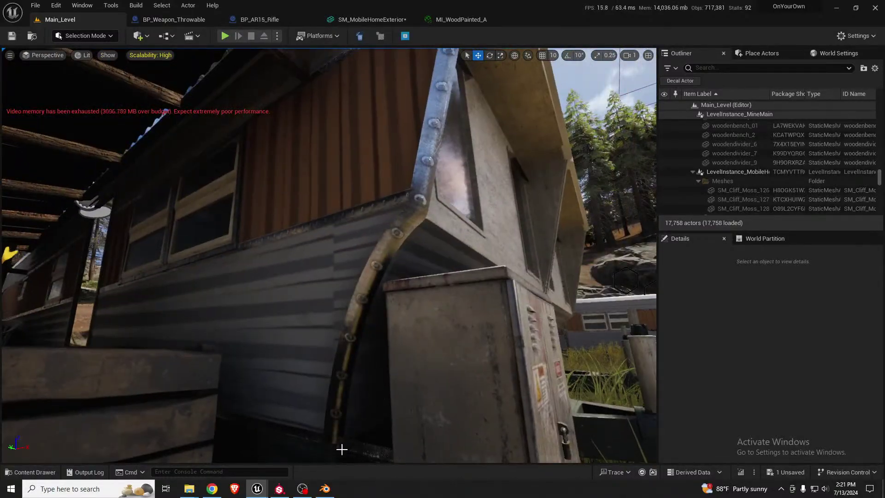
left_click(324, 489)
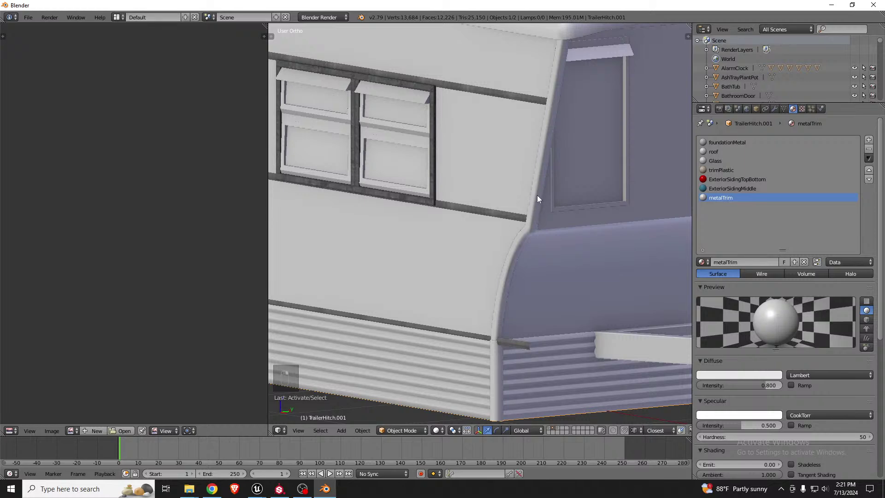
Enter Edit Mode and move the corner trim UVs above the horizontal strip's UVs
key("Tab")
scroll(176, 275, "down", 1)
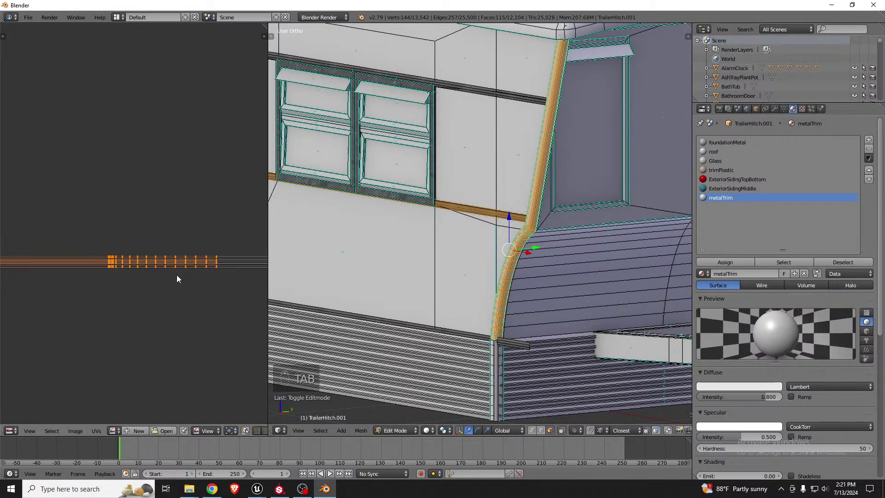
scroll(181, 265, "down", 2)
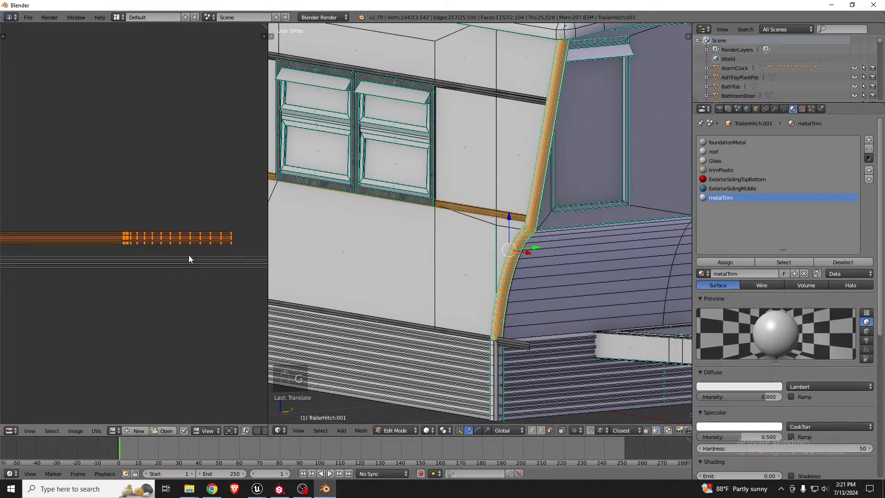
key("ctrl+Up")
key("shift+space")
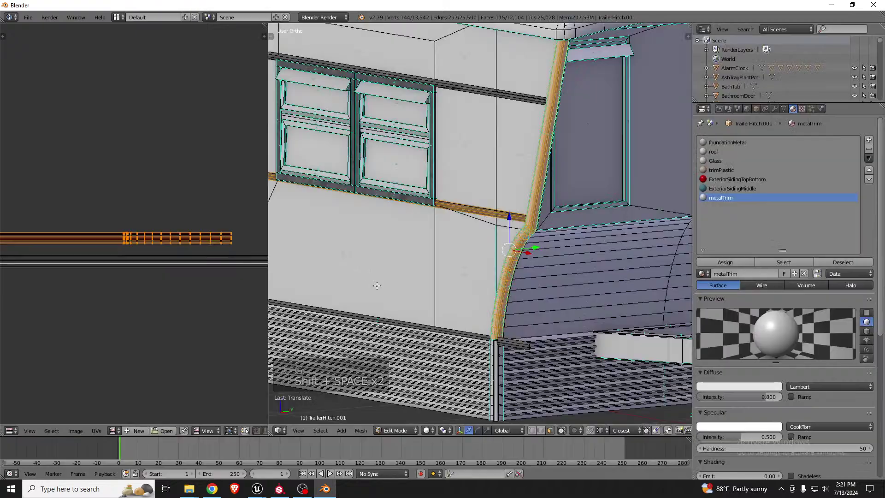
Select only the corner trim's face loops along the side wall, leaving out the front-facing ones
key("ctrl+Tab")
left_click(505, 231)
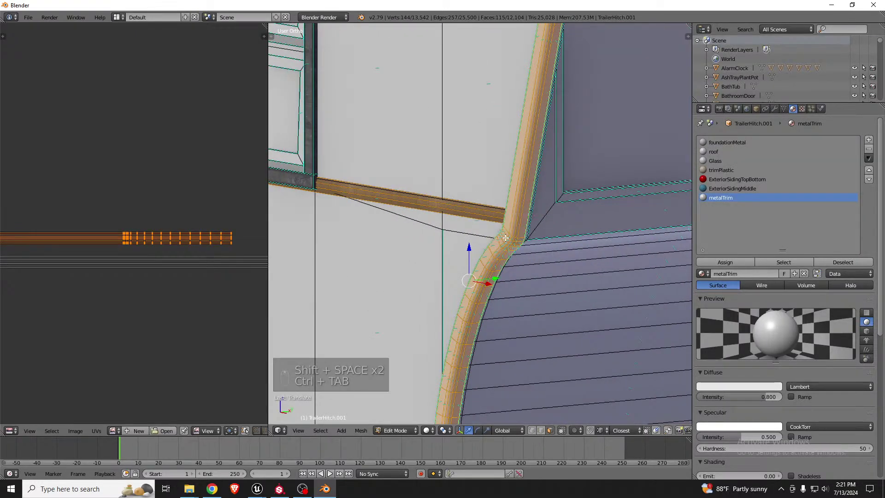
scroll(507, 228, "up", 2)
right_click(509, 225, "alt")
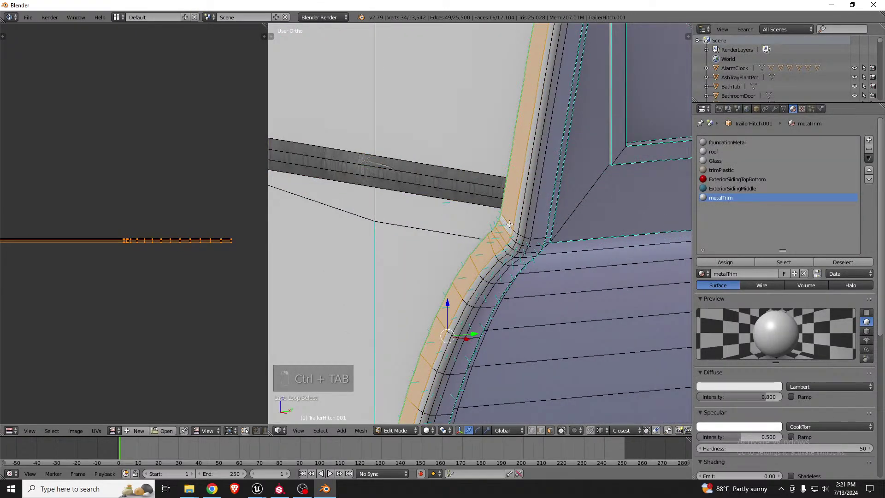
key("ctrl+KP_Add")
key("ctrl+KP_Add")
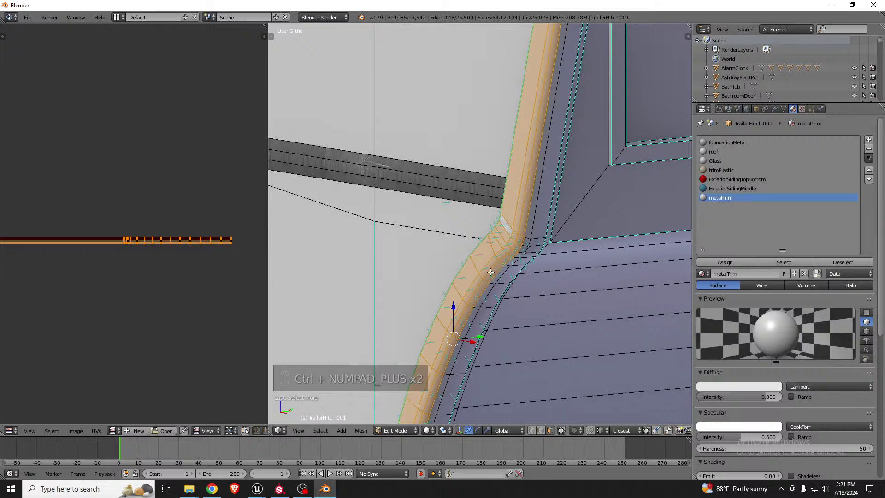
mouse_move(510, 262)
middle_mouse_down()
mouse_move(638, 276)
mouse_move(469, 262)
mouse_move(511, 258)
middle_mouse_up()
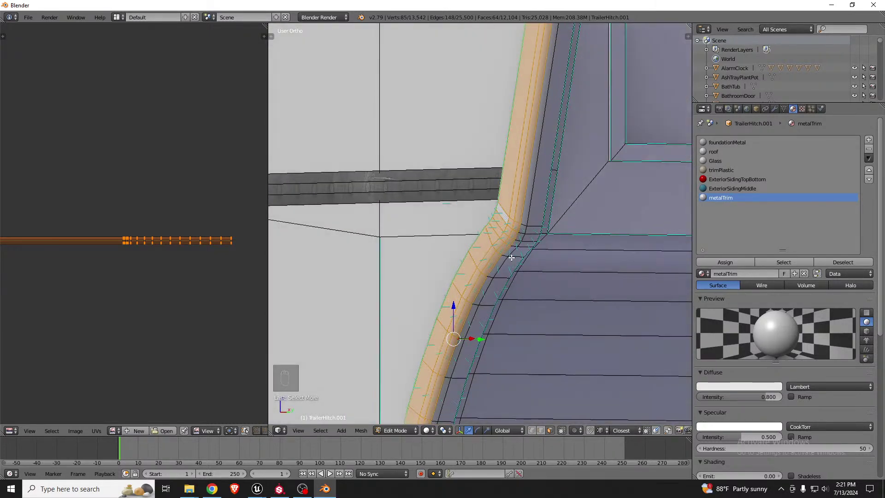
right_click(520, 221, "alt+shift")
key("ctrl+z")
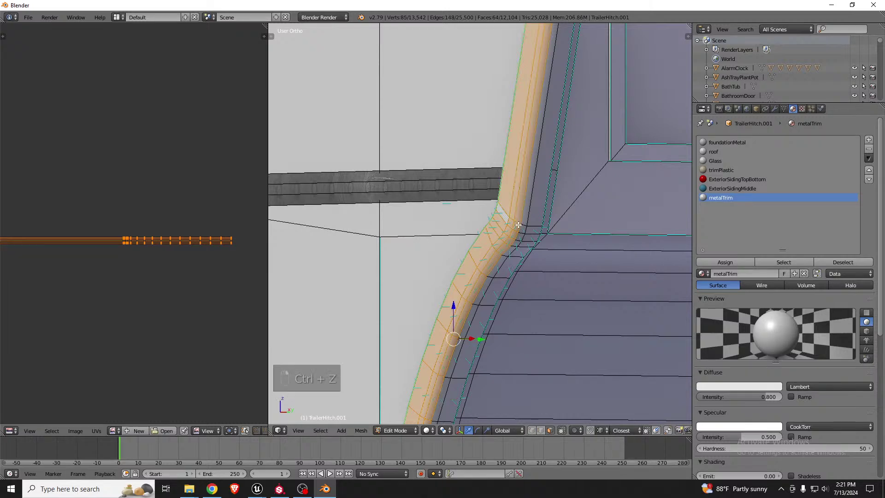
scroll(187, 236, "down", 5)
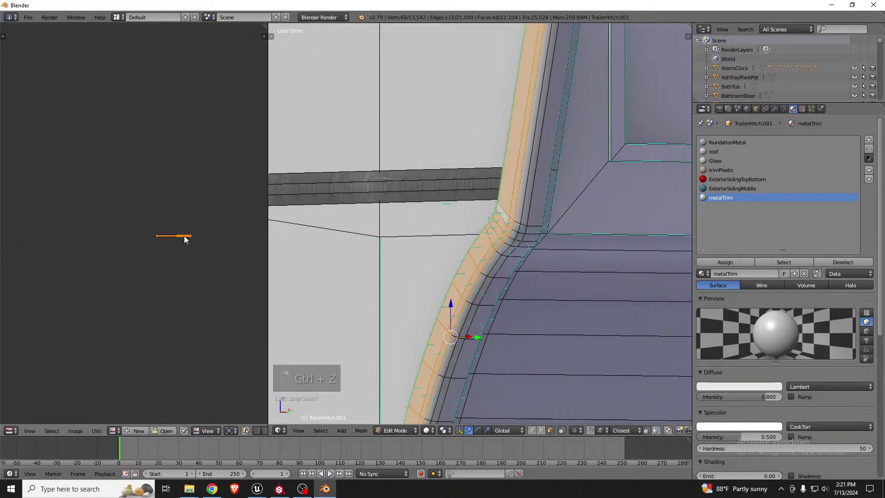
Add the horizontal strip below the windows to the selection, move the trim UVs over its UVs and scale them about 1.83
right_click(436, 188, "alt+shift")
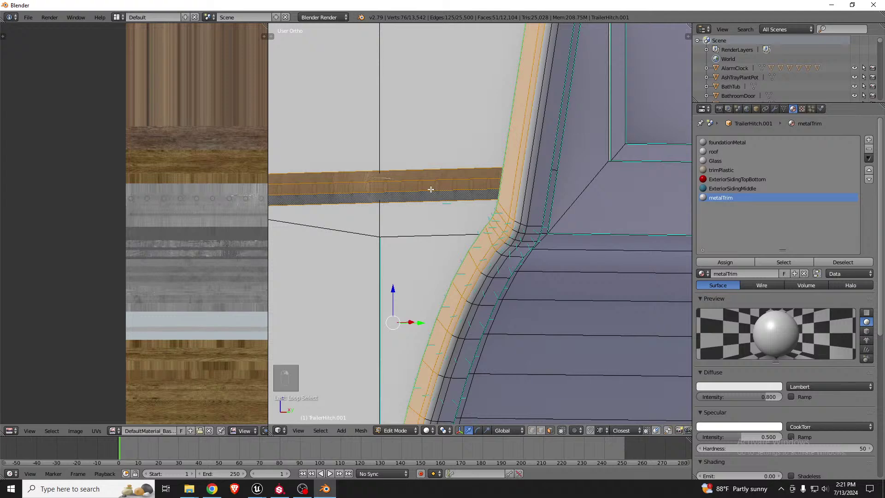
scroll(138, 258, "down", 5)
scroll(118, 244, "down", 3)
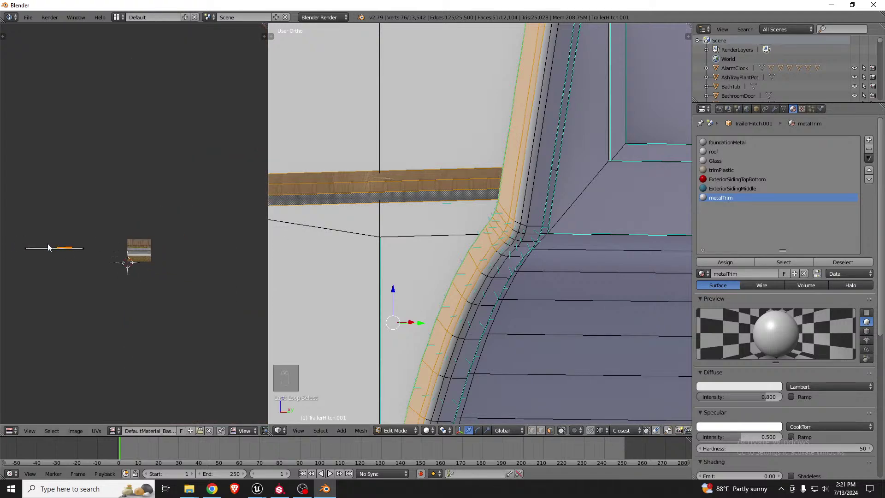
scroll(66, 246, "up", 11)
key("g")
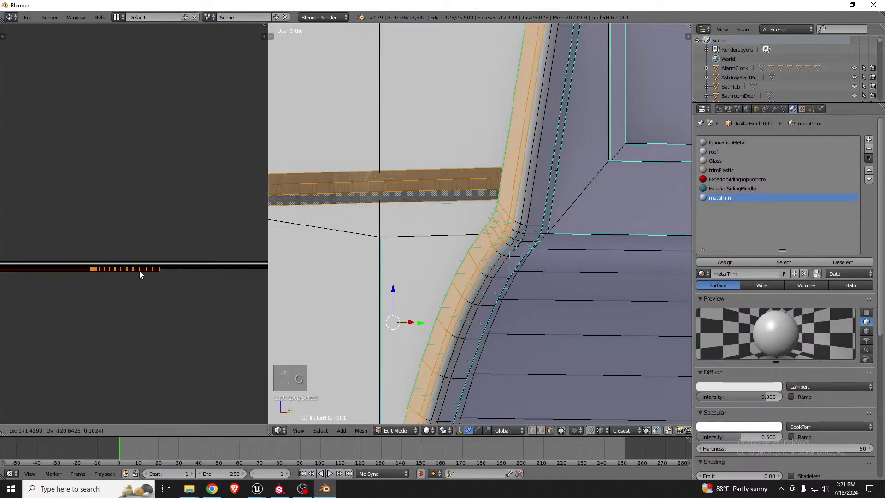
left_click(142, 268)
key("s")
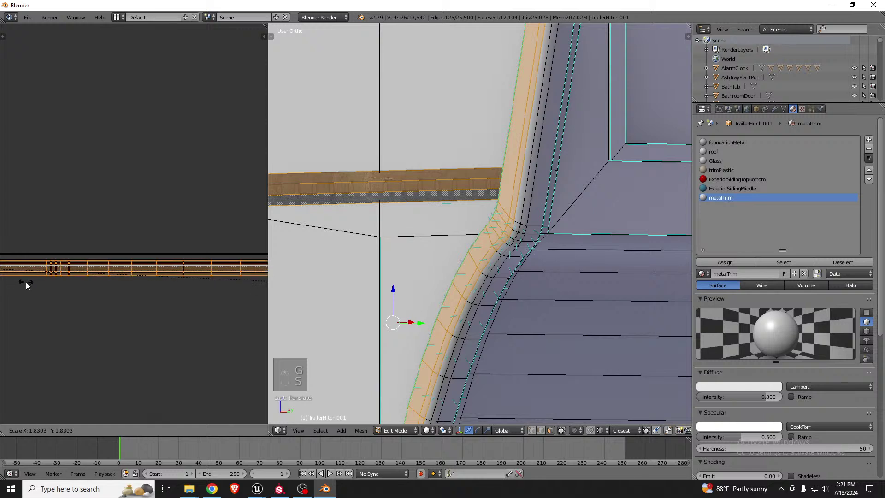
left_click(38, 281)
Centre the trim UVs on the horizontal strip's UVs and scale them about 1.1 to match its height
scroll(87, 282, "up", 6)
key("g")
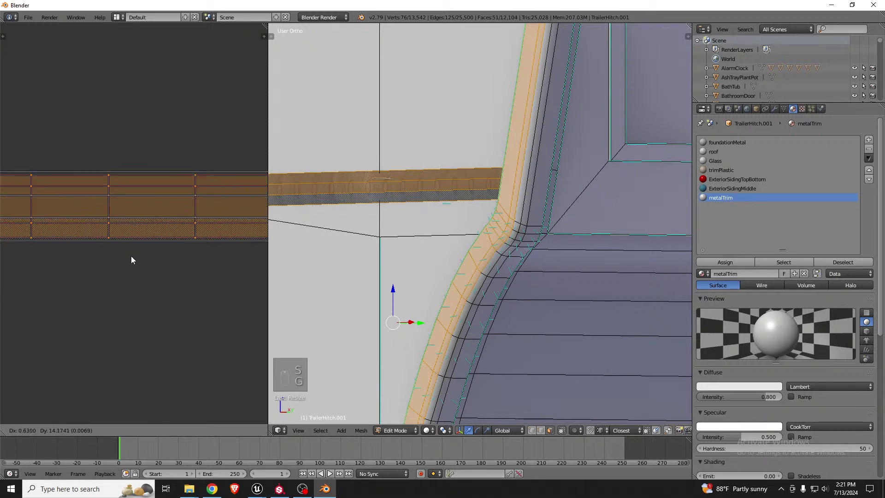
left_click(131, 257)
key("s")
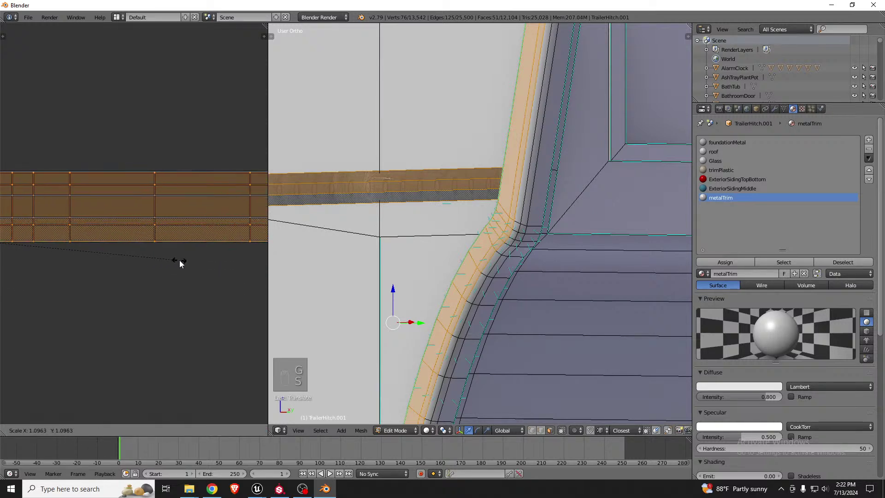
left_click(184, 259)
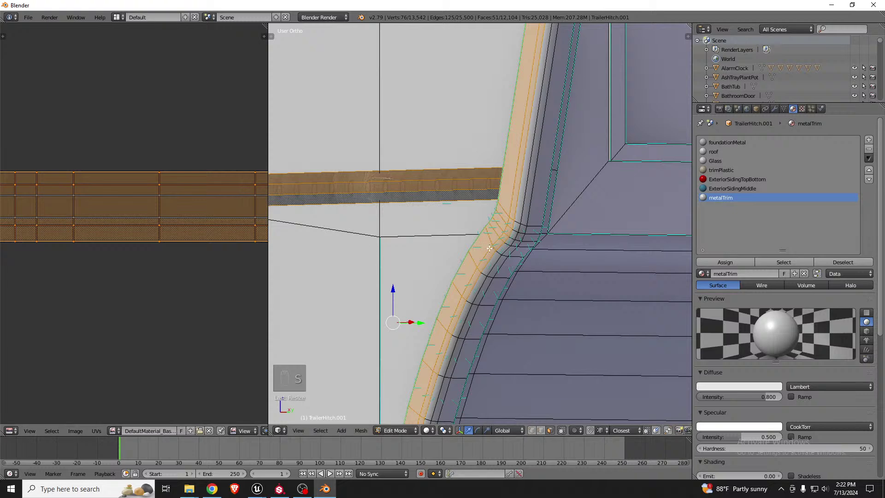
Select the front-facing face loops of the corner trim by growing a single loop selection
middle_click_drag(538, 235, 467, 236)
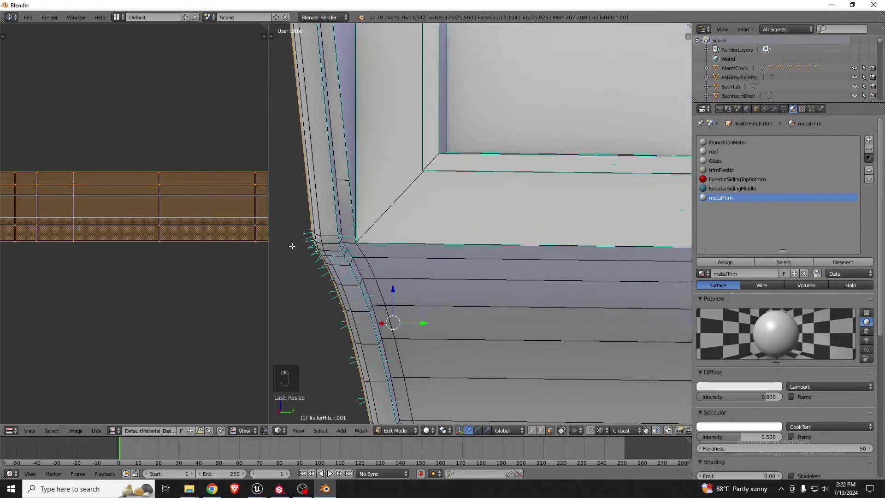
right_click(333, 235, "alt")
key("ctrl+KP_Add")
key("ctrl+KP_Add")
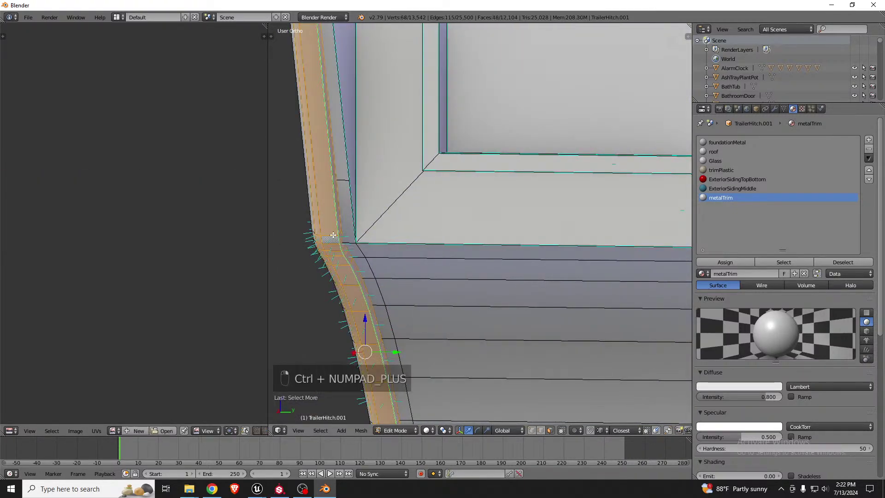
Add the horizontal trim strip's face loop beside the trailer's front corner to the selected corner trim faces
middle_click_drag(359, 250, 441, 258)
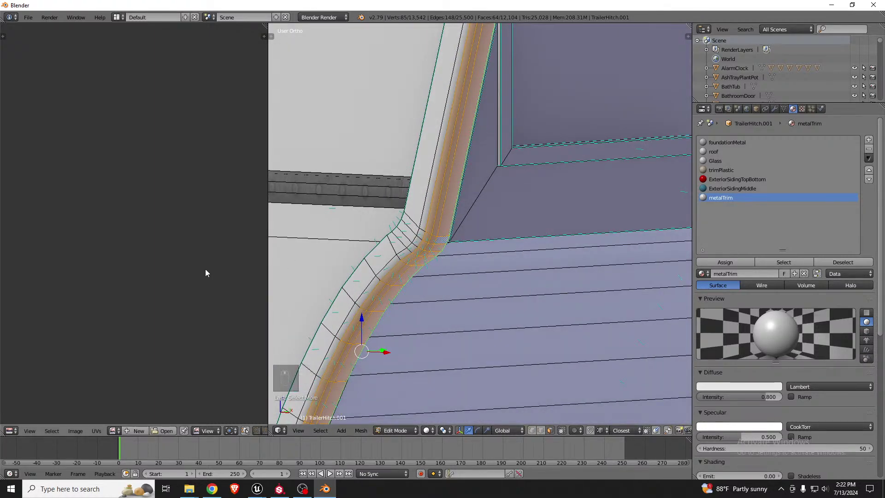
scroll(240, 271, "up", 15)
right_click(372, 196, "alt+shift")
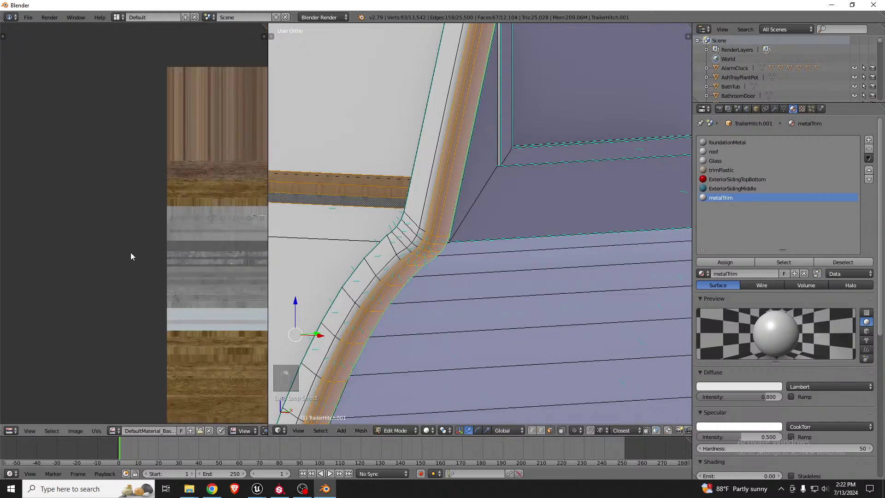
scroll(132, 254, "down", 6)
scroll(115, 253, "up", 6)
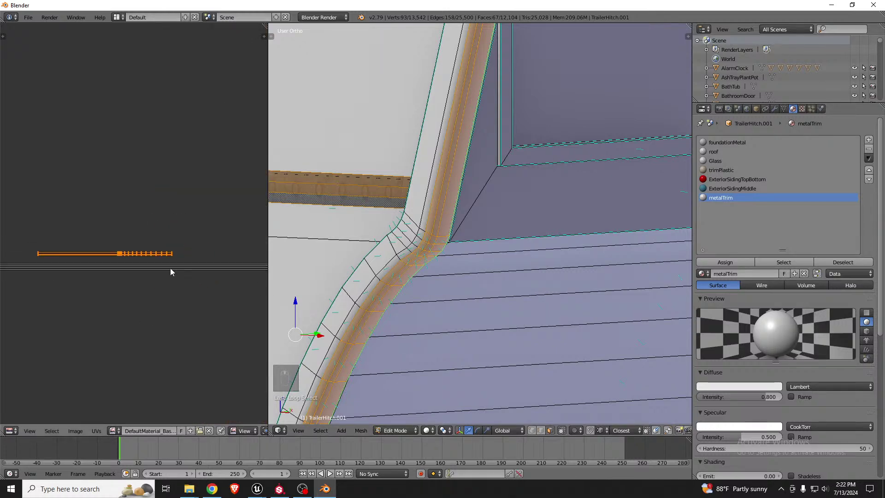
Move the corner trim's UVs down onto the horizontal strip's UVs and scale them up to match its height
key("g")
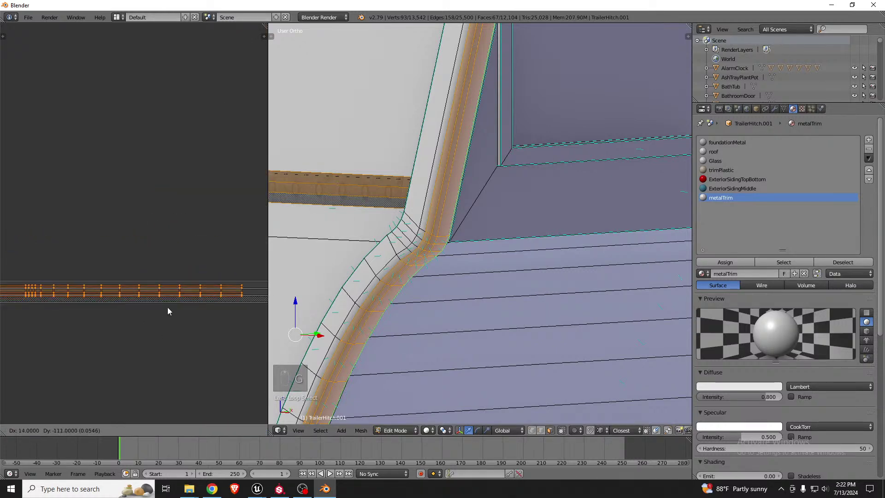
left_click(168, 304)
scroll(179, 299, "up", 5)
key("s")
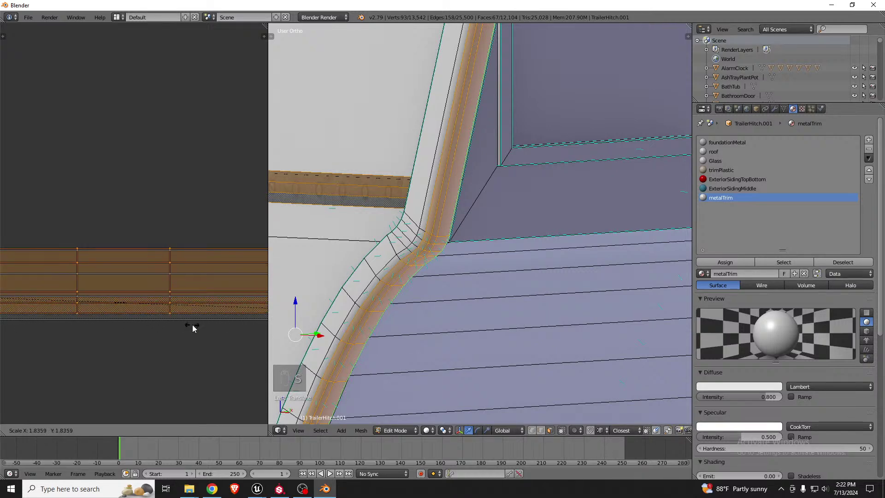
left_click(227, 324)
key("g")
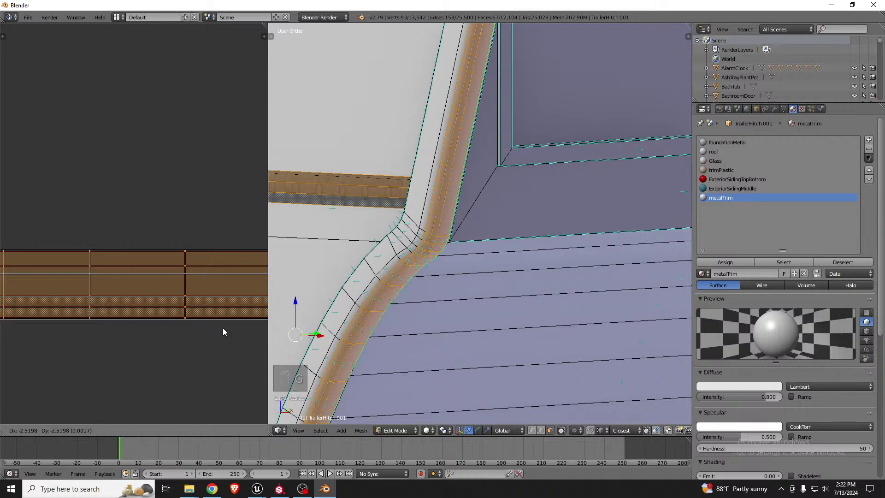
left_click(223, 331)
key("s")
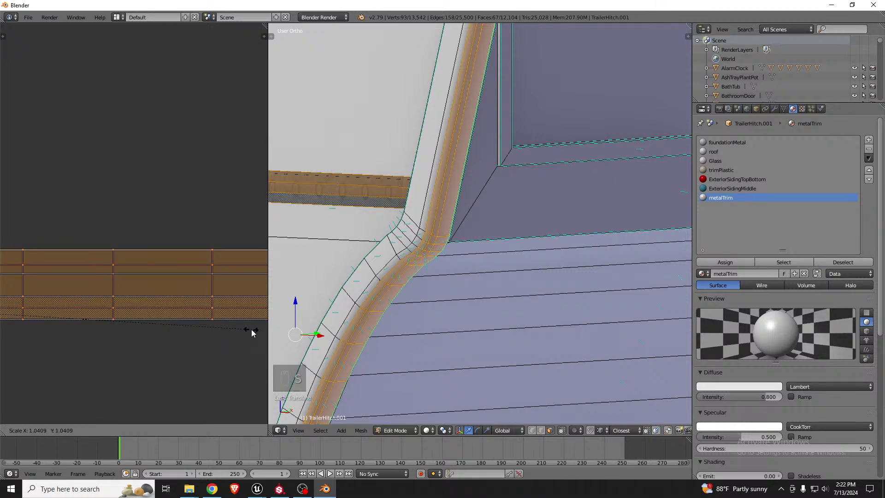
left_click(252, 333)
Leave edit mode and export the trailer as an FBX file
key("Tab")
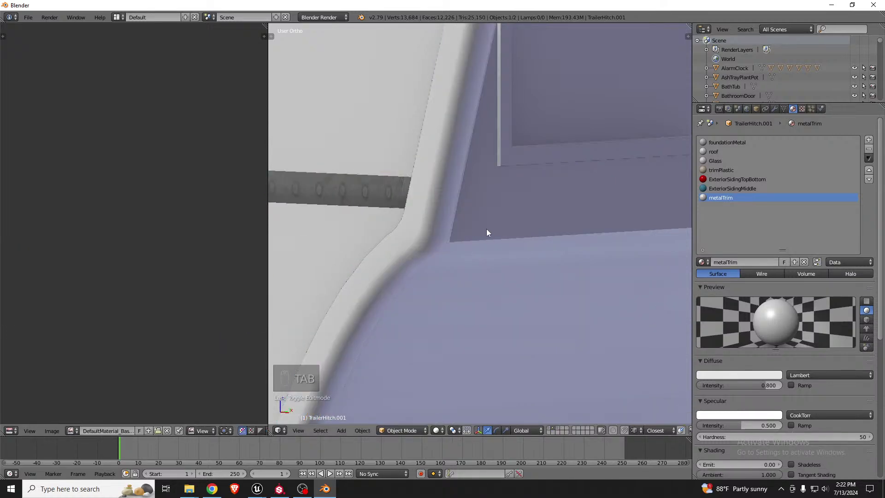
scroll(472, 223, "down", 10)
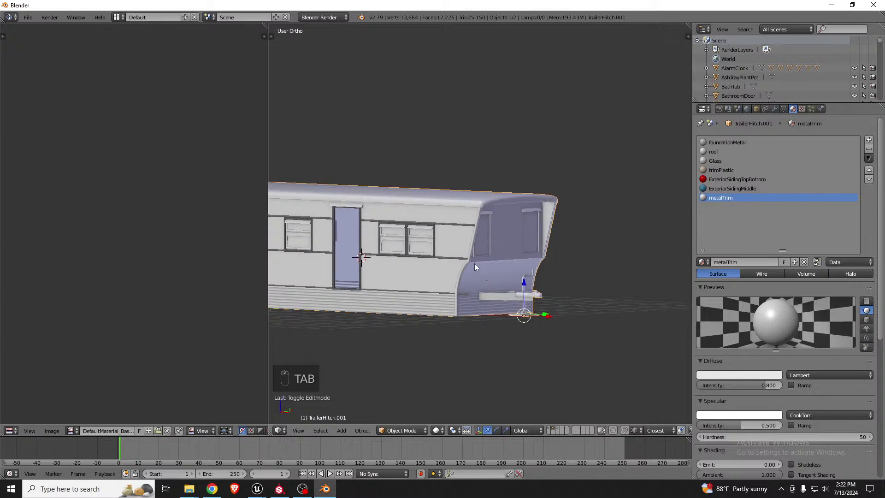
middle_click_drag(480, 246, 454, 265)
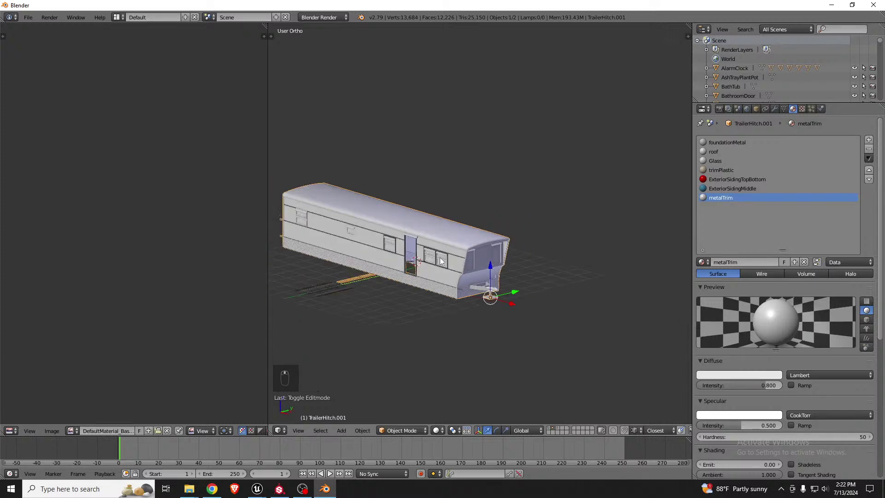
left_click(28, 18)
mouse_move(71, 203)
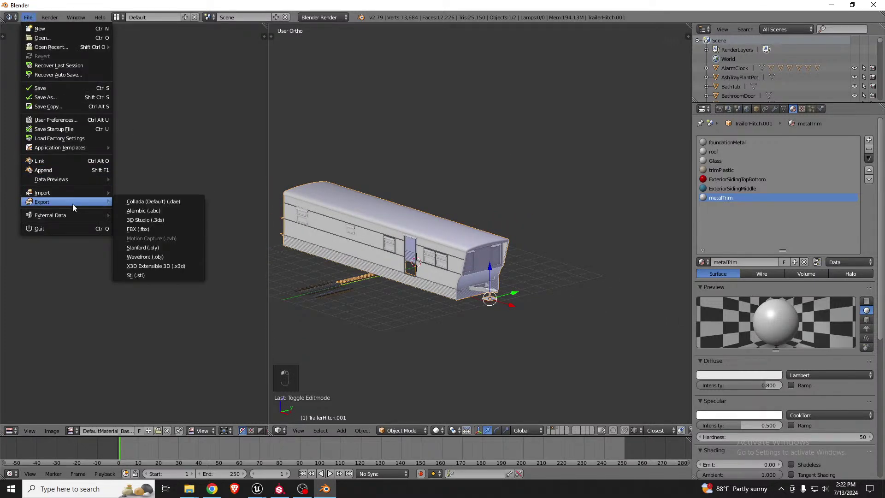
left_click(145, 227)
left_click(857, 42)
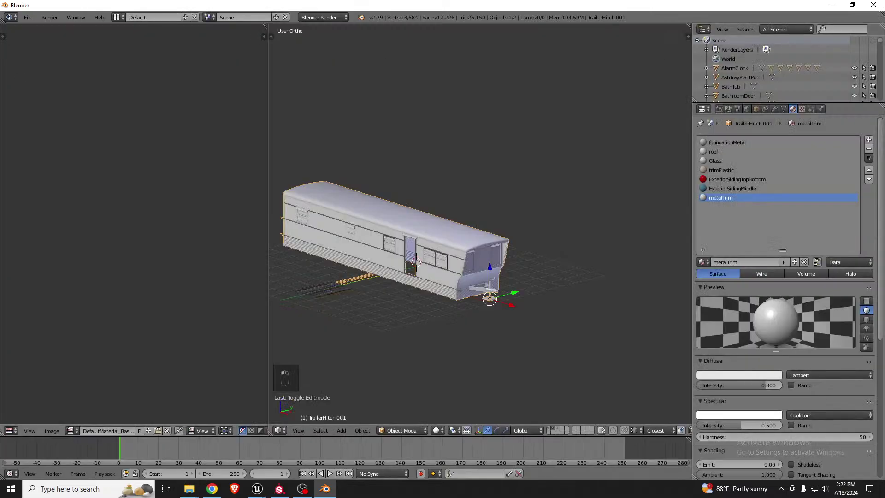
Switch to Unreal Engine, reimport the base mesh of SM_MobileHomeExterior, and examine the riveted trim along the front corner
key("alt+Tab")
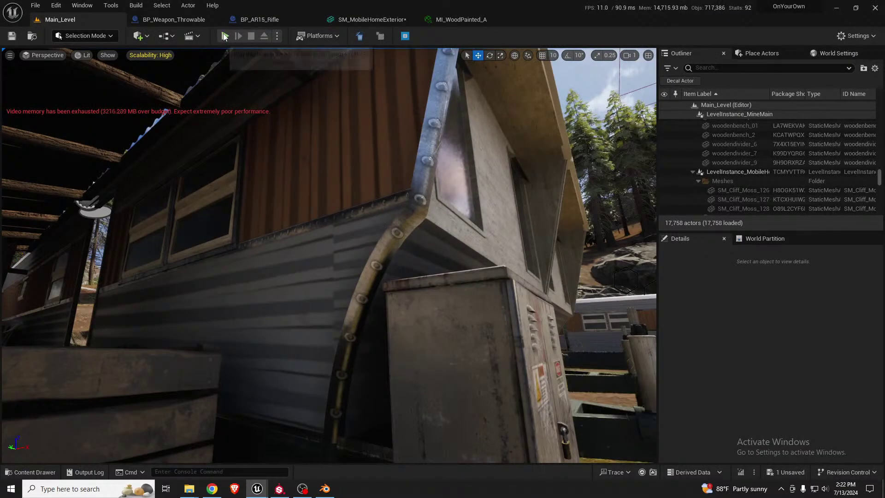
left_click(362, 20)
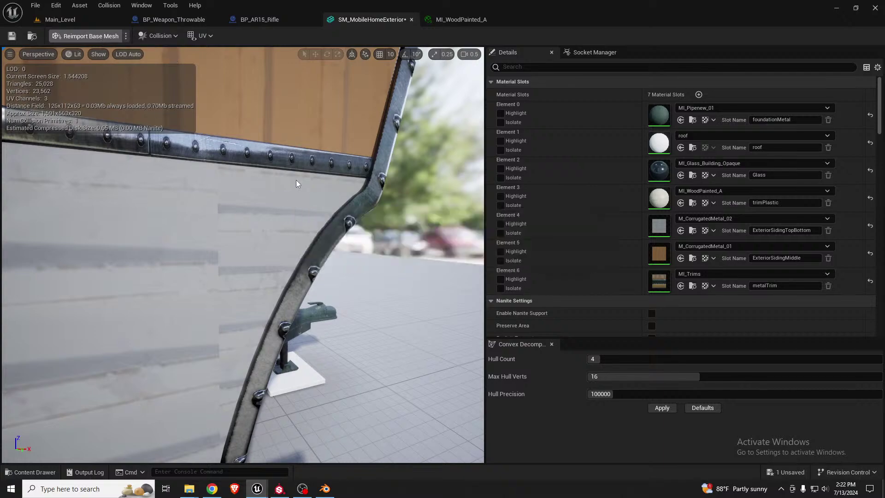
left_click_drag(347, 178, 284, 153, "alt")
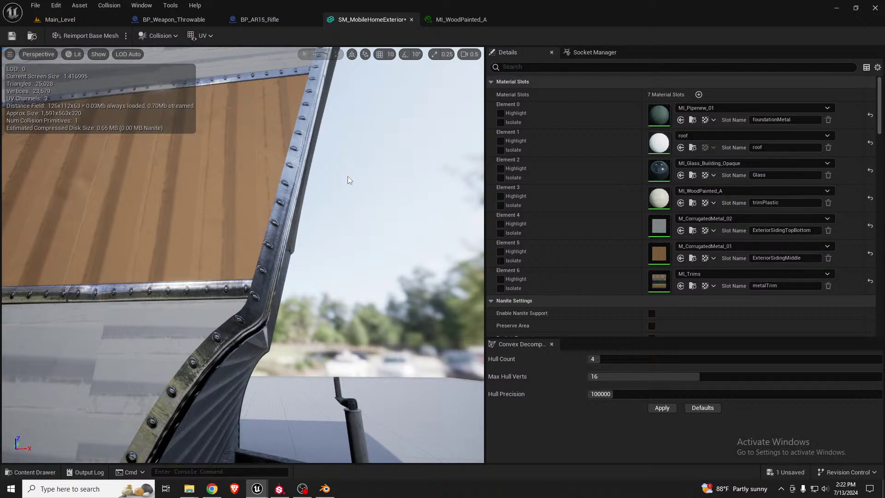
left_click_drag(273, 257, 323, 269, "alt")
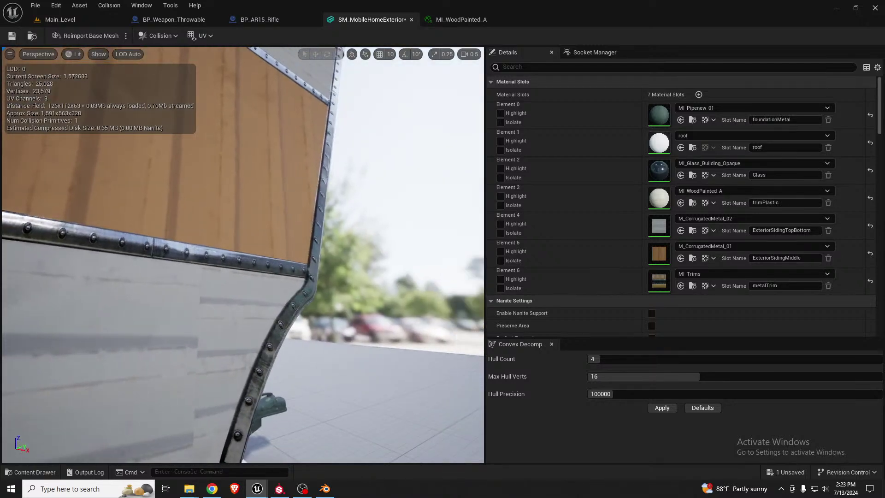
scroll(274, 257, "up", 2)
right_click_drag(273, 260, 115, 249)
right_click_drag(243, 255, 378, 253)
left_click_drag(331, 265, 332, 265)
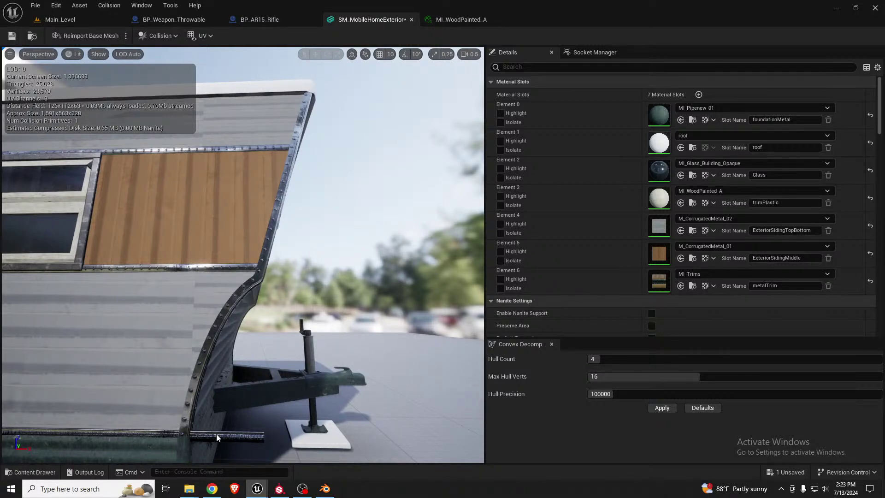
Switch back to Blender and extend the edit-mode selection to all linked faces of the front corner trim
left_click(326, 492)
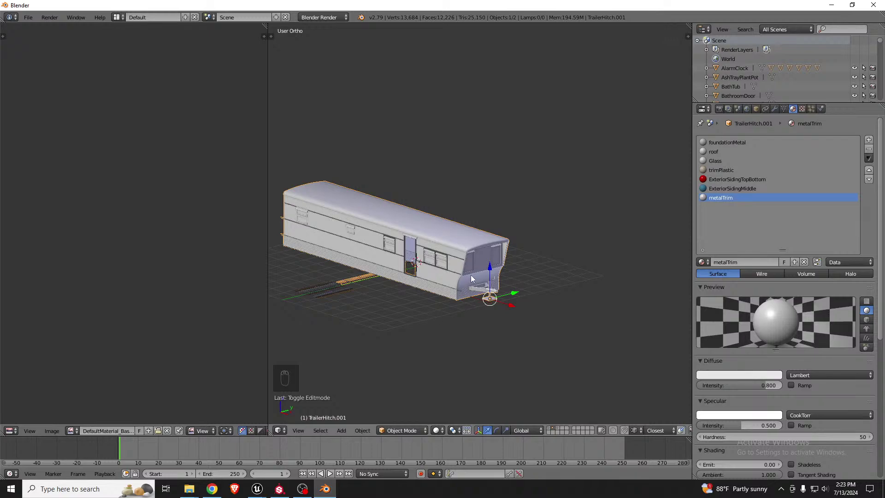
scroll(457, 275, "up", 5)
key("Tab")
scroll(137, 240, "down", 5)
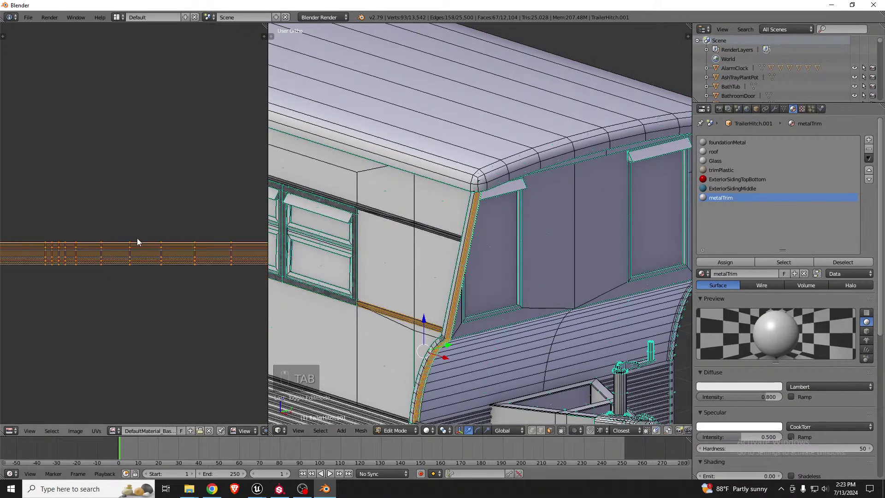
middle_click_drag(424, 286, 472, 273)
scroll(471, 272, "up", 5)
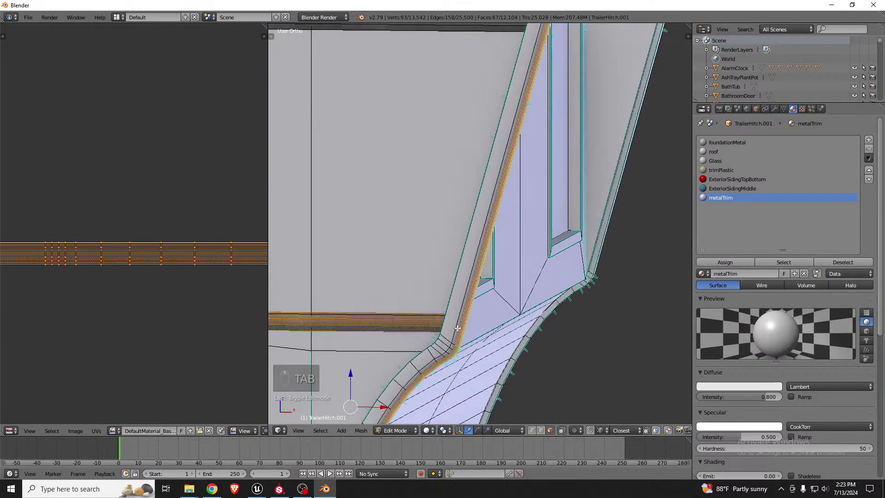
scroll(450, 333, "down", 2)
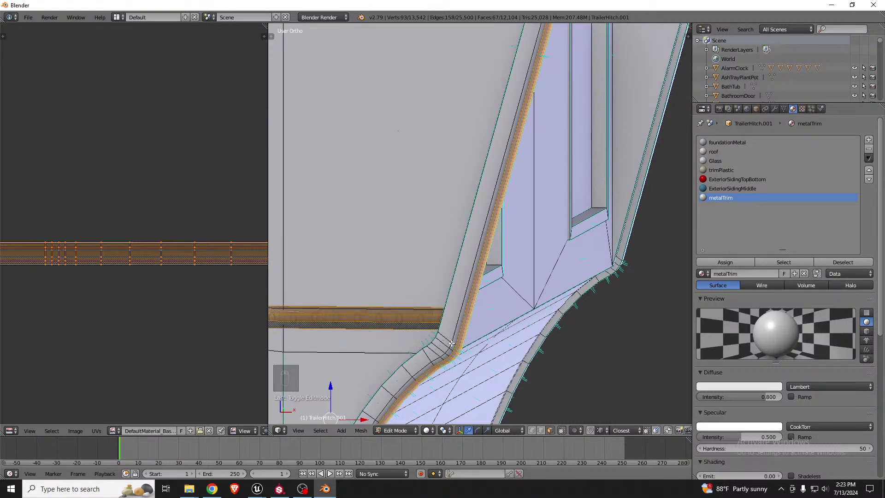
key("l")
key("l")
key("l")
scroll(446, 340, "down", 6)
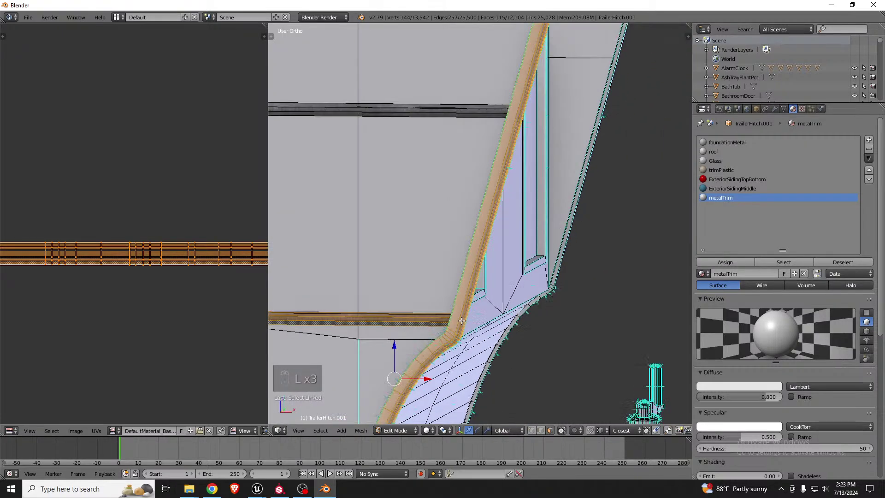
Assign the DefaultMaterial_Base_Color.png image to the selected trim faces
key("z")
scroll(408, 313, "up", 5)
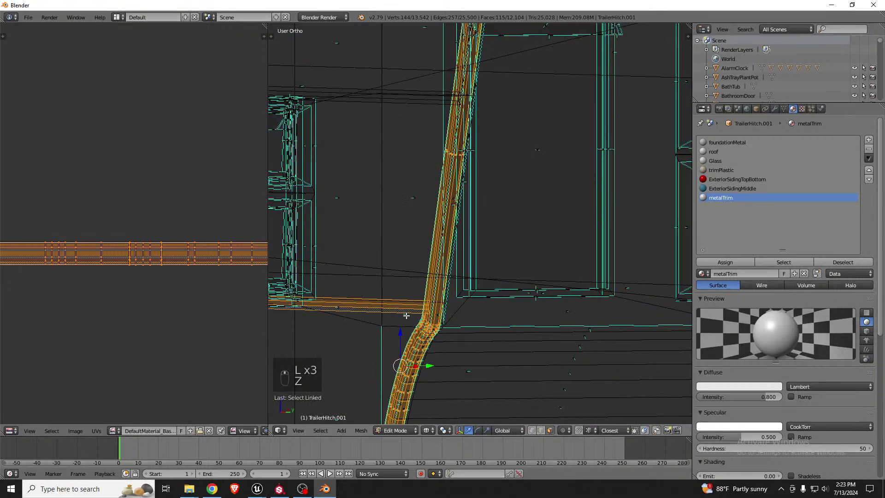
scroll(115, 259, "down", 3)
key("z")
middle_click_drag(425, 288, 436, 291)
left_click(113, 430)
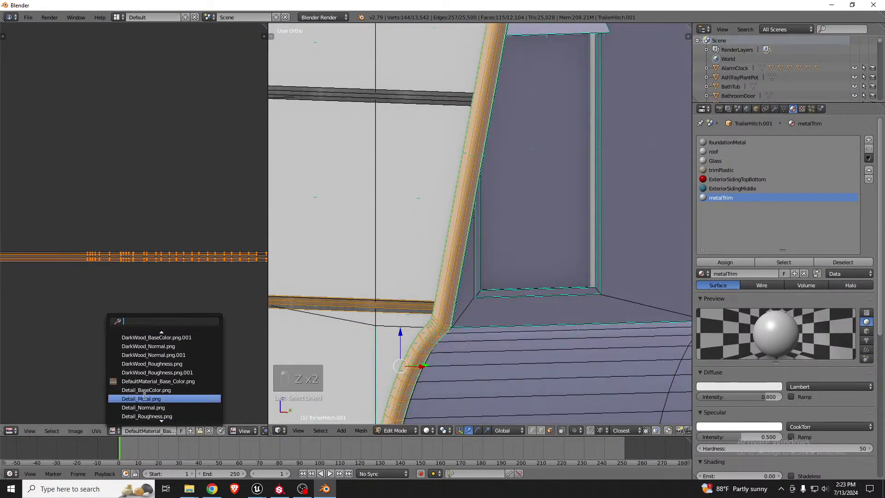
left_click(171, 383)
Examine the rivet texture along the front corner trim in object mode and edit mode
middle_click_drag(416, 244, 485, 222)
scroll(474, 237, "up", 4)
key("Tab")
scroll(526, 297, "down", 4)
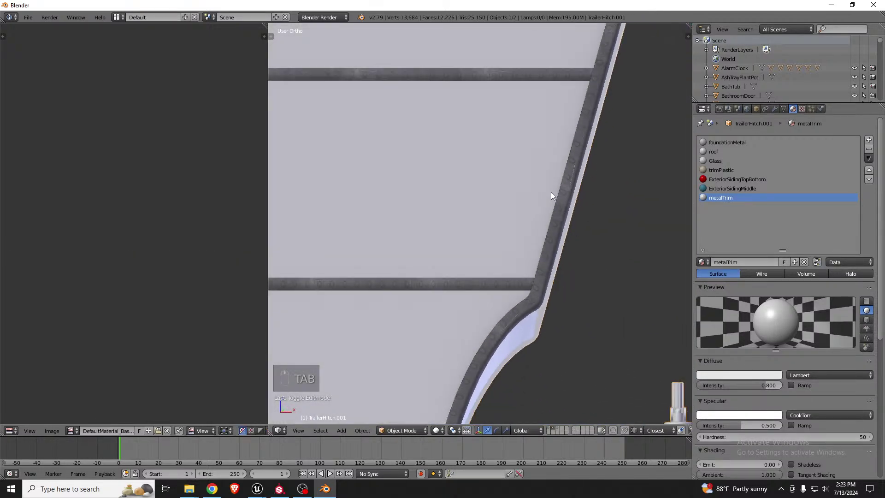
middle_click_drag(552, 195, 565, 184)
key("Tab")
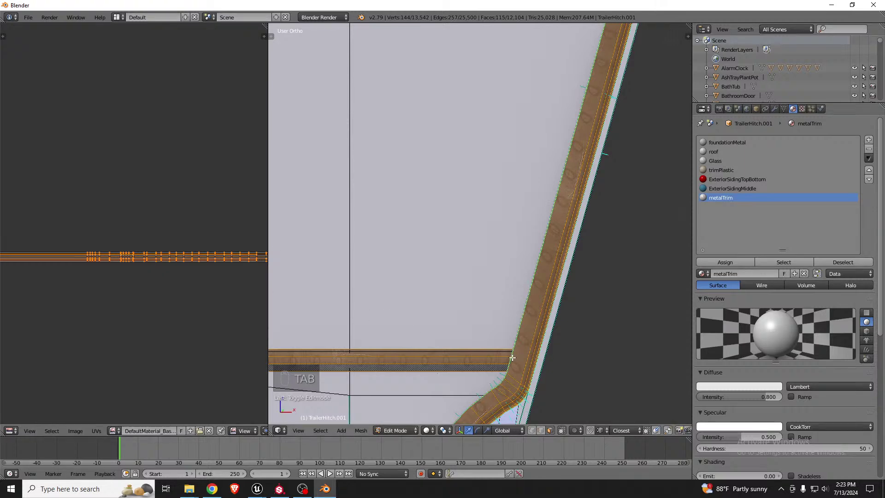
scroll(512, 358, "down", 2)
scroll(518, 360, "down", 3)
scroll(489, 369, "up", 5)
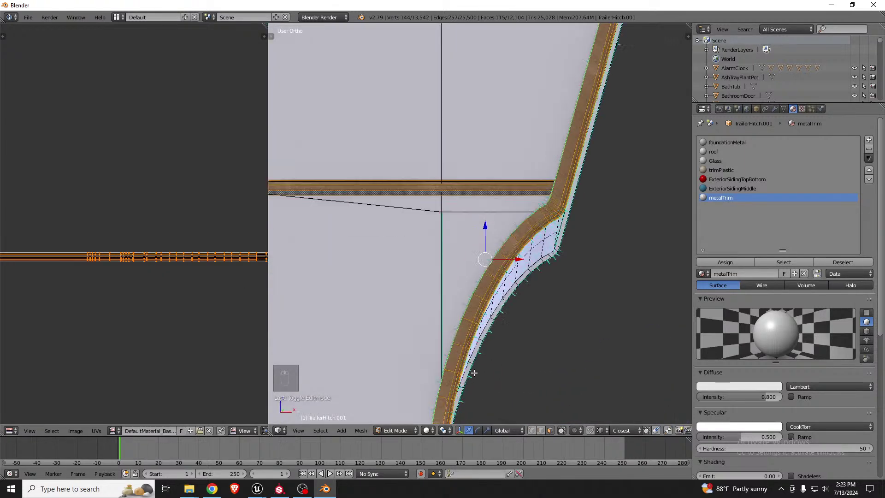
scroll(474, 373, "up", 5)
scroll(520, 182, "down", 7)
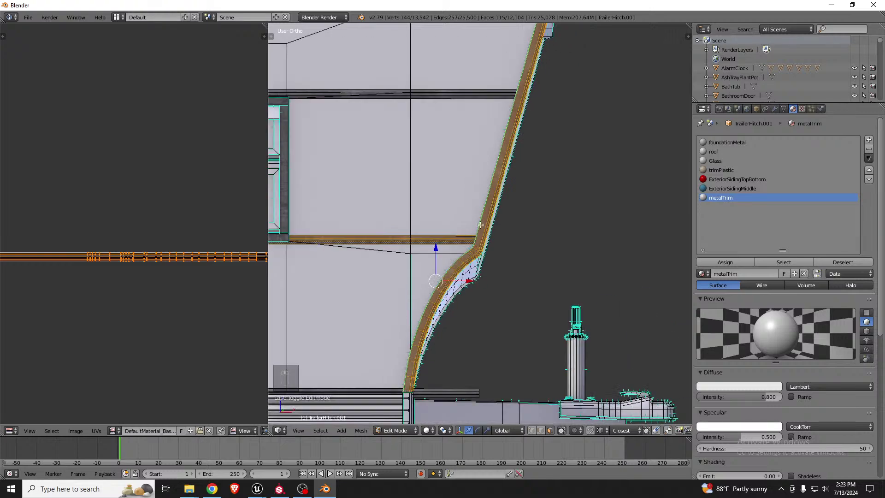
scroll(519, 158, "up", 4)
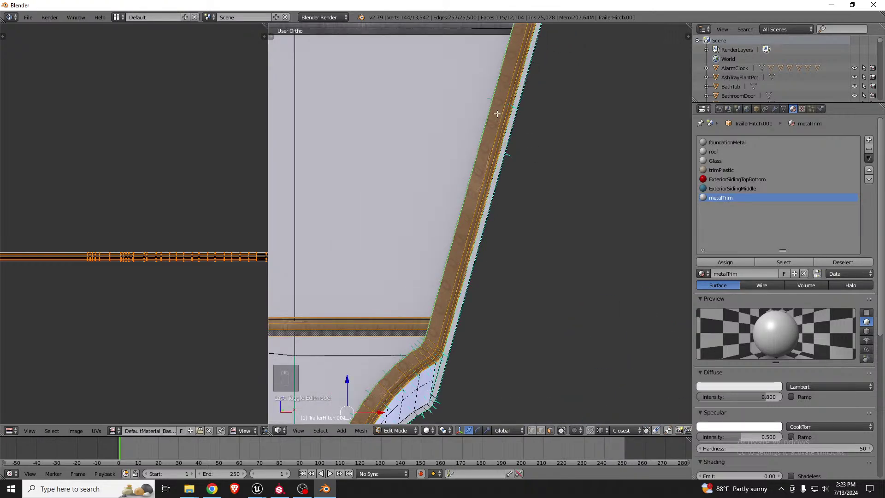
middle_click_drag(462, 224, 449, 270)
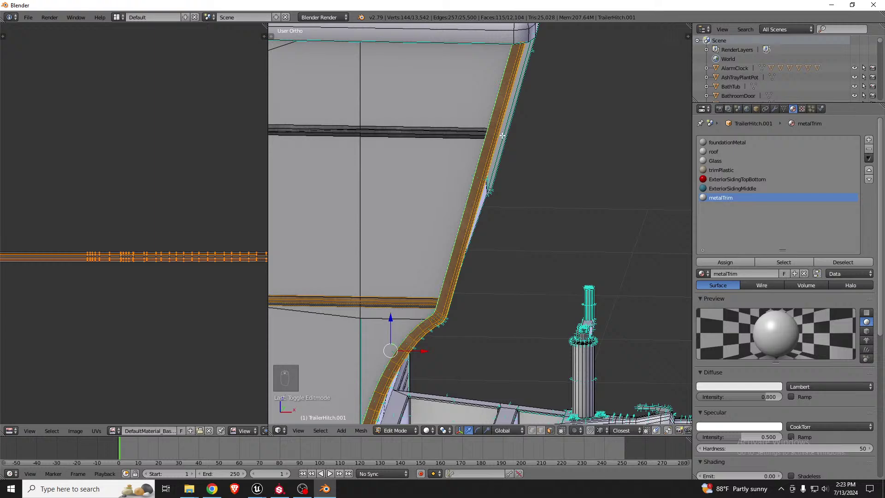
Select the edge loop at the upper end of the front corner trim and rotate it about 17 degrees in front view
key("z")
scroll(523, 47, "up", 4)
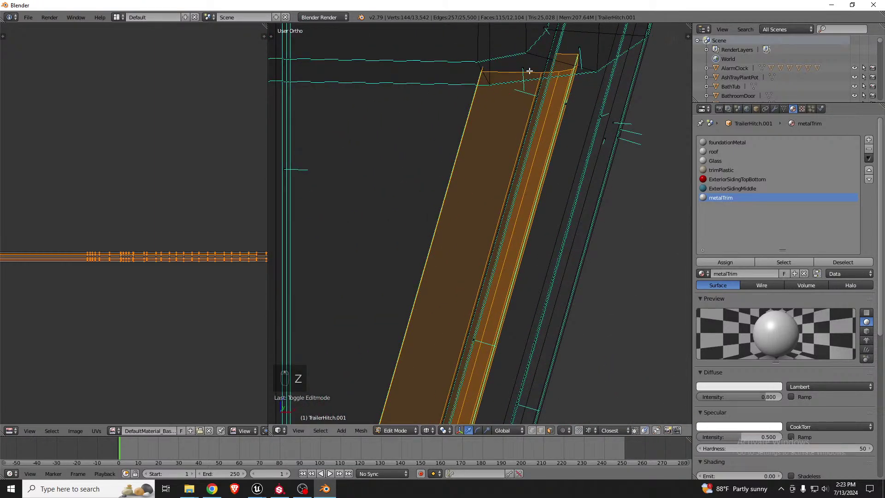
key("ctrl+Tab")
left_click(510, 63)
right_click(536, 69, "alt")
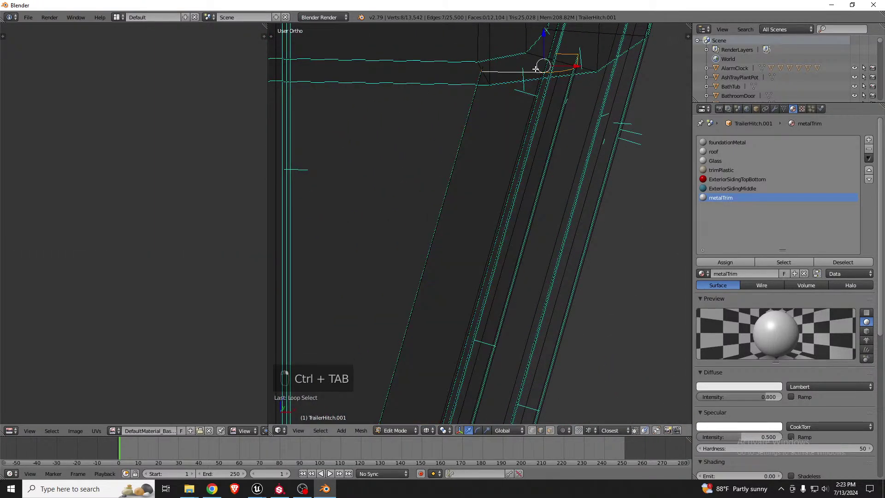
key("z")
scroll(554, 81, "down", 3)
key("KP_1")
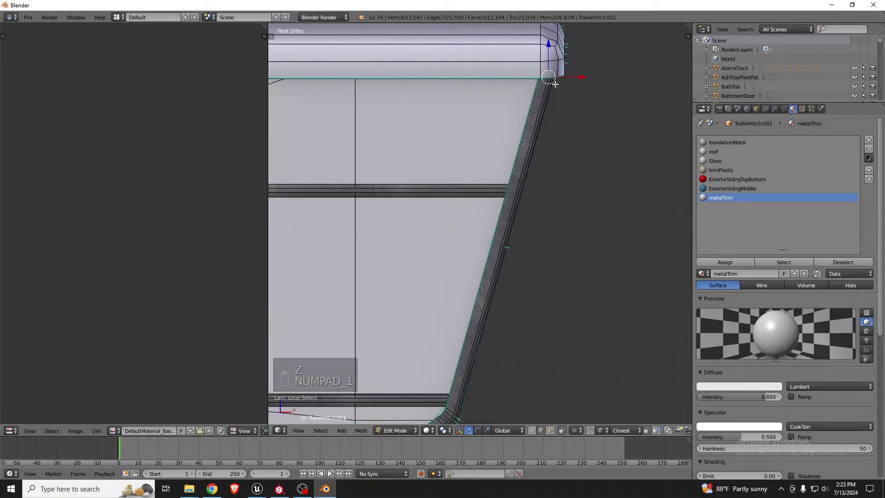
scroll(554, 83, "up", 3)
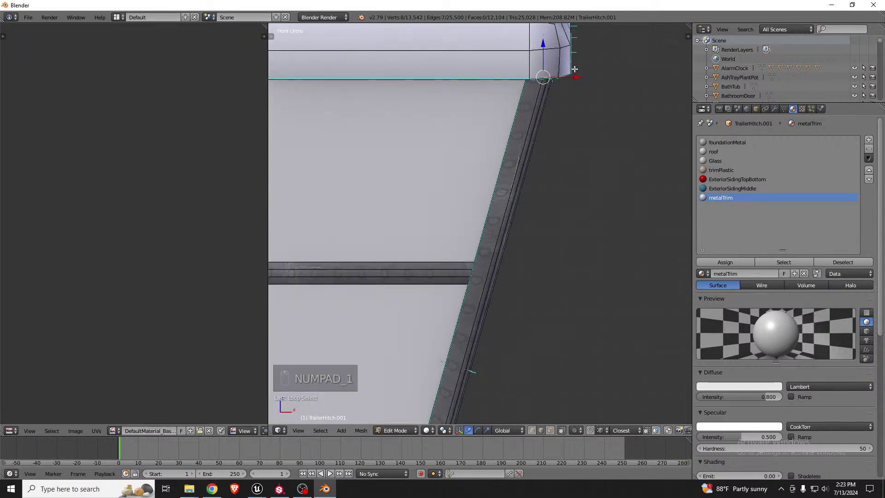
key("r")
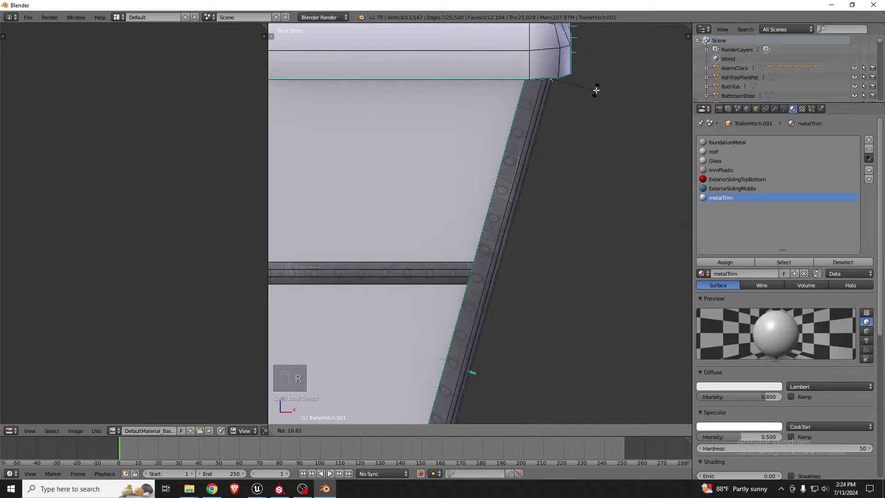
left_click(596, 90)
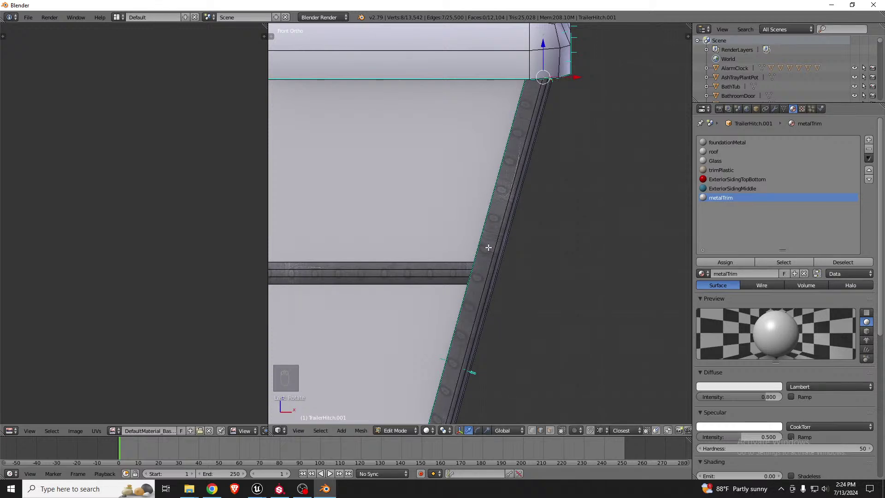
Select all linked faces of the front corner trim and scale their UVs along X to about 0.73
key("j")
key("l")
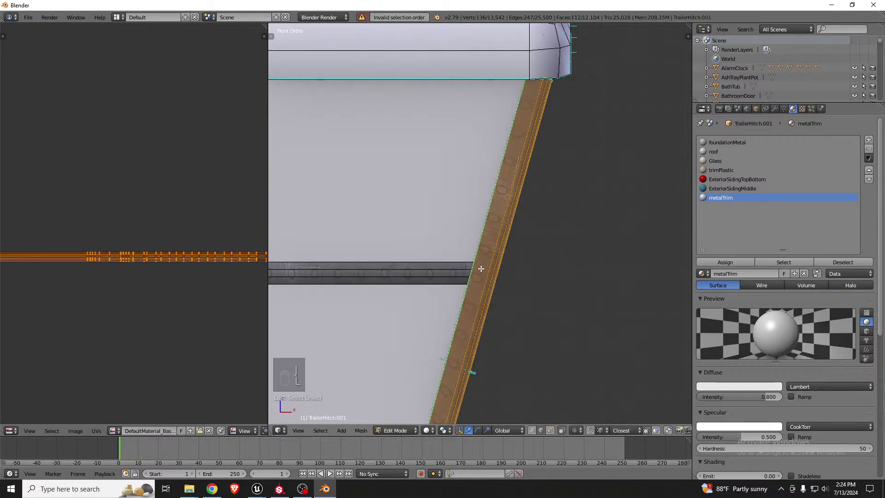
key("l")
key("s")
key("x")
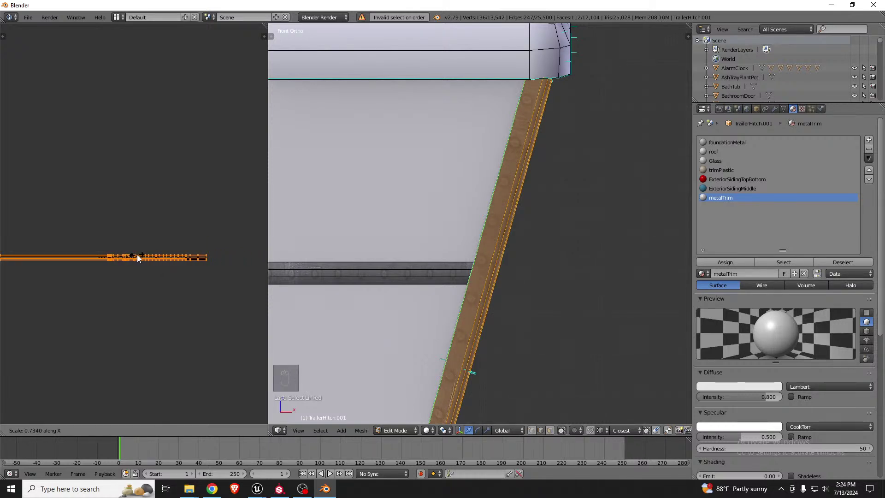
left_click(137, 254)
Align the offset UV vertices of the corner trim with their neighbours and shift the whole UV strip slightly down along Y
scroll(183, 256, "up", 8)
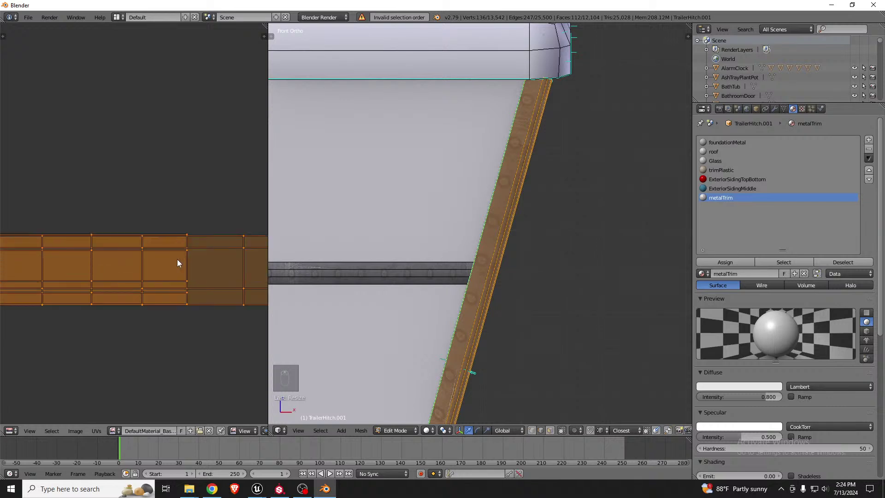
scroll(177, 264, "up", 3)
left_click(254, 269)
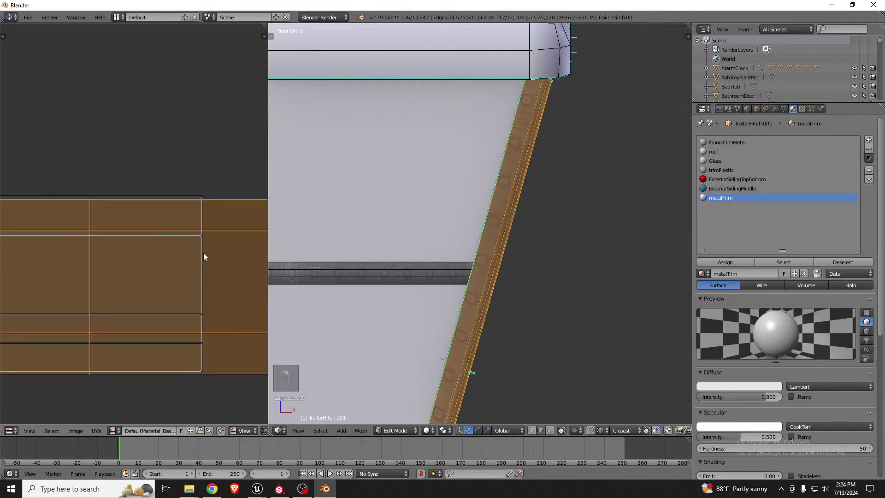
key("g")
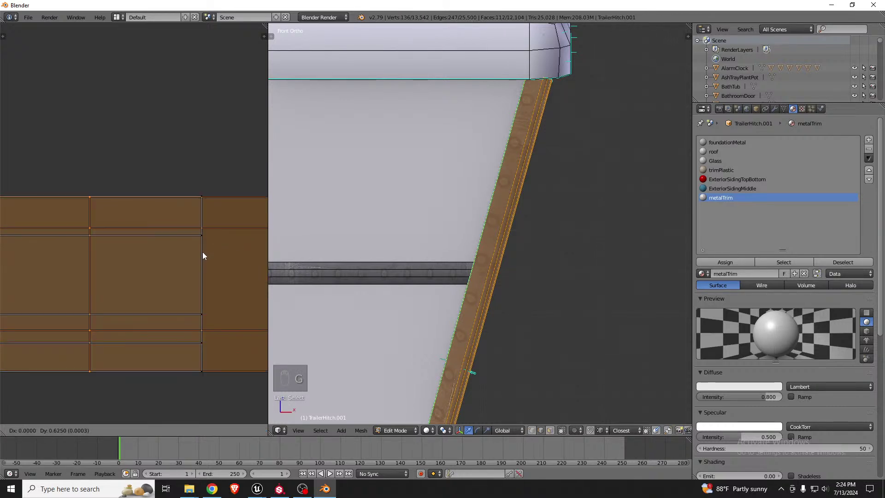
left_click(203, 251)
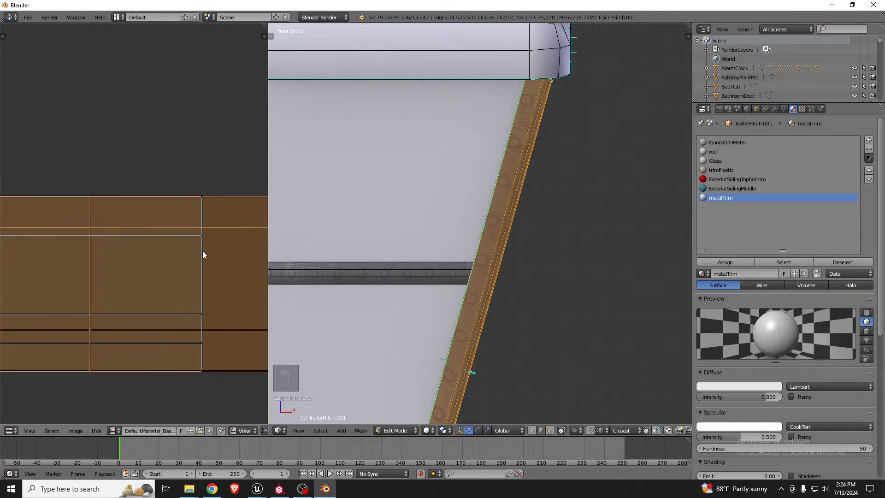
left_click(203, 245)
key("g")
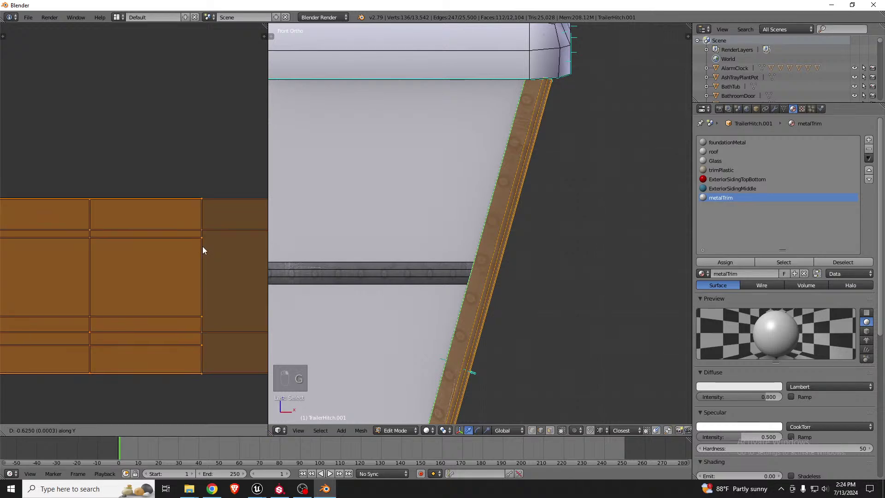
left_click(204, 257)
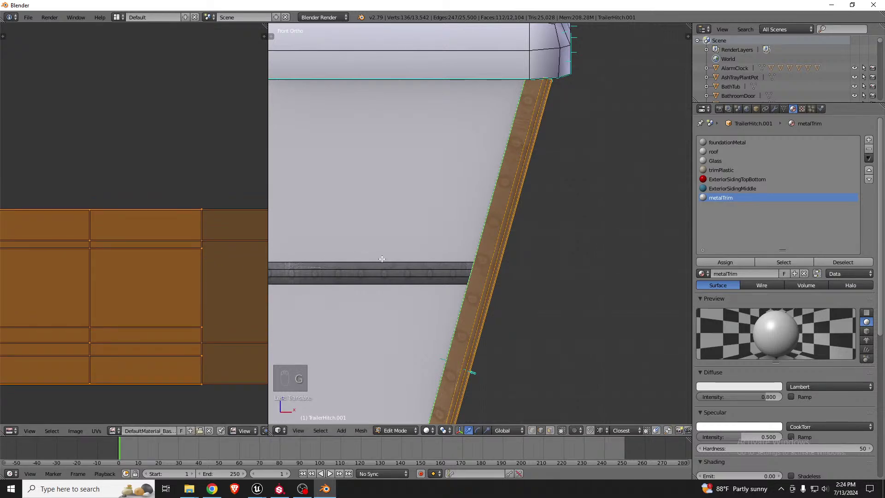
Adjust the UV faces of the trim's side-facing strip to centre the rivets across it, and return to object mode
scroll(406, 257, "down", 4)
middle_click_drag(433, 255, 330, 247)
scroll(331, 247, "up", 6)
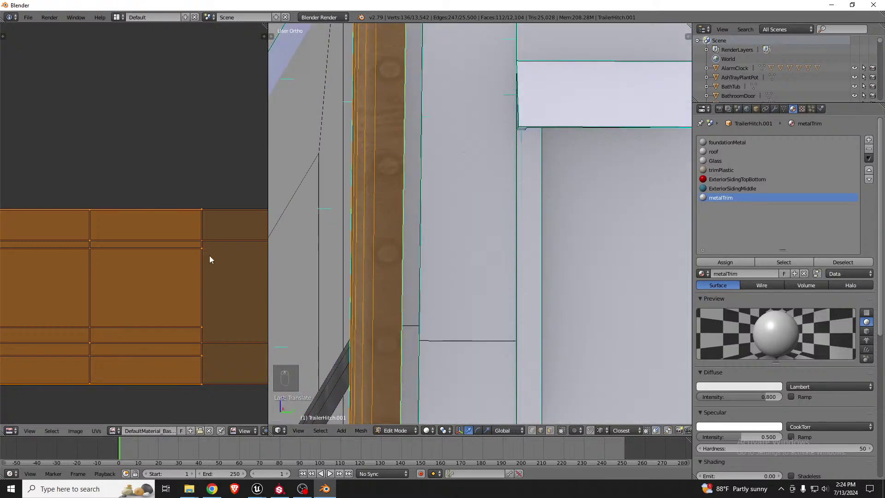
right_click(228, 253)
key("g")
left_click(204, 251)
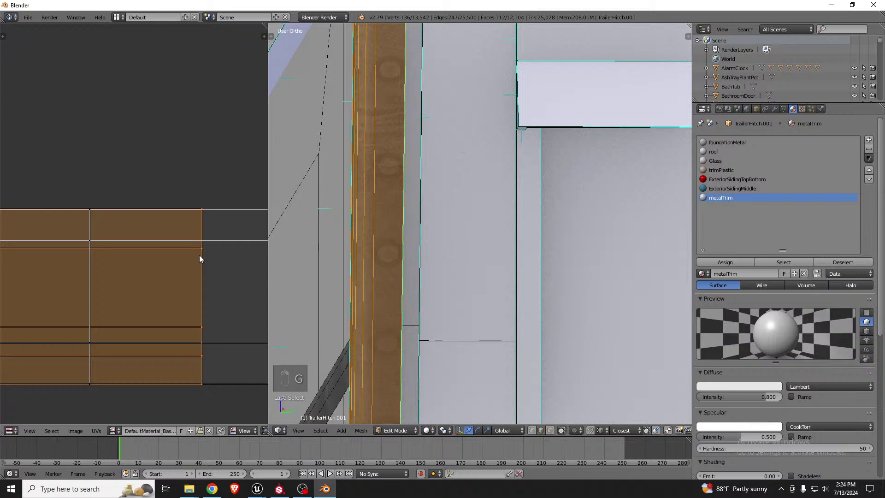
key("ctrl+m")
key("Tab")
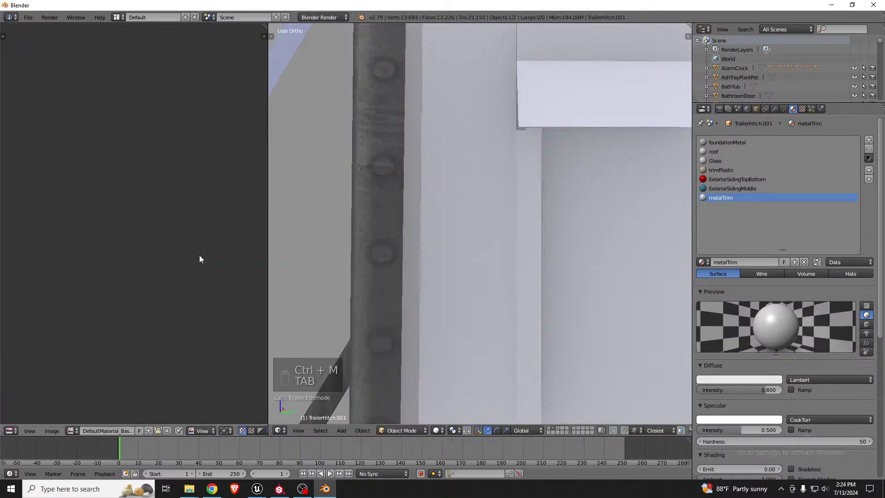
Check the trim around the whole trailer and export the updated model as FBX
scroll(556, 225, "down", 6)
middle_click_drag(556, 225, 587, 239)
scroll(488, 217, "down", 5)
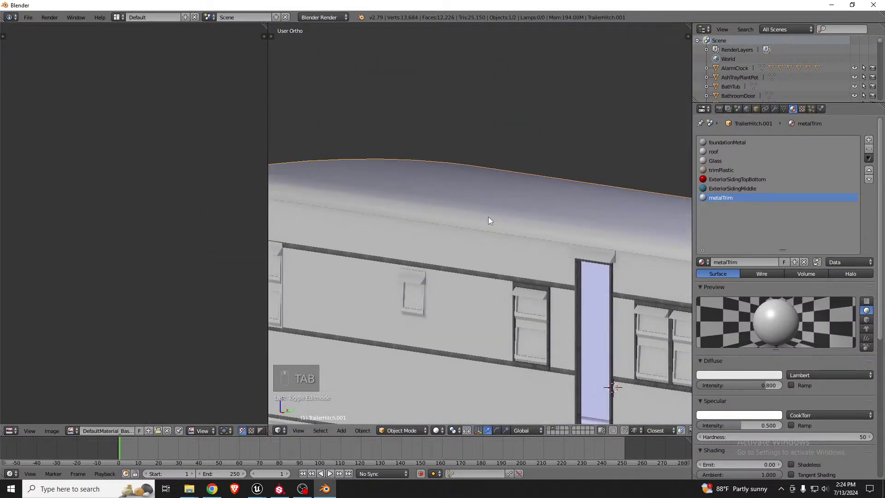
scroll(491, 231, "down", 5)
scroll(594, 281, "up", 6)
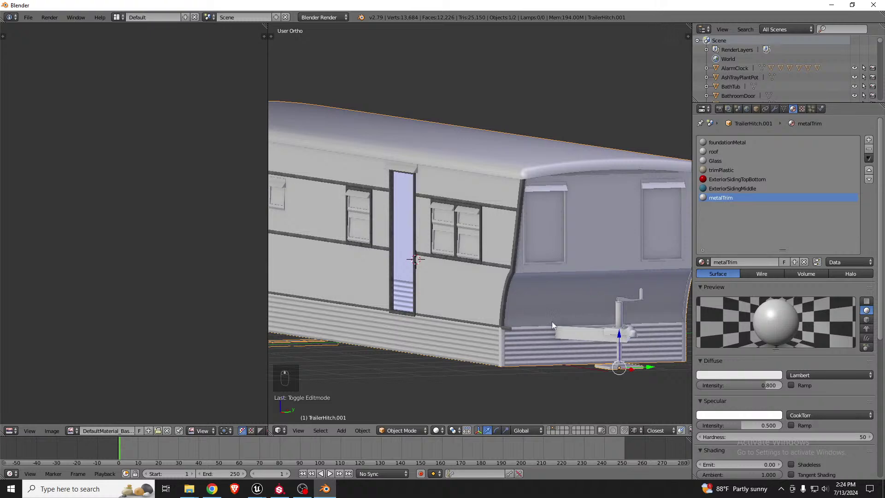
scroll(449, 313, "up", 6)
scroll(474, 311, "down", 10)
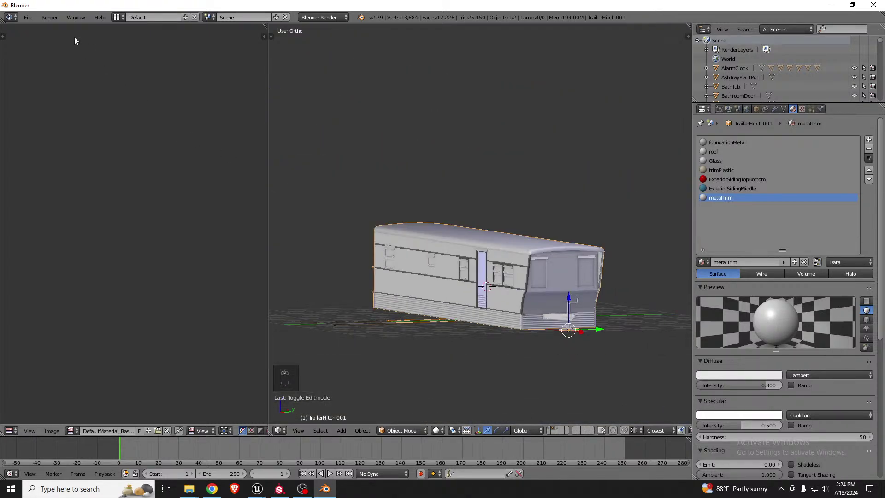
left_click(28, 18)
mouse_move(70, 202)
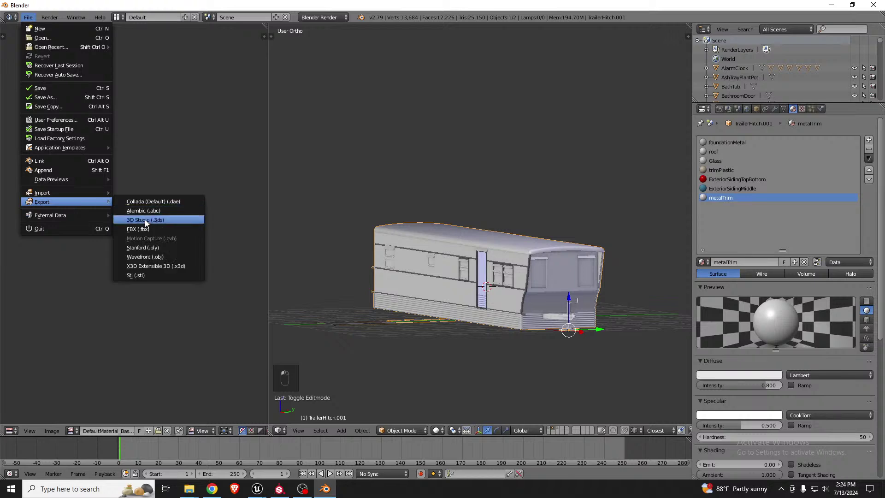
left_click(145, 219)
left_click(860, 42)
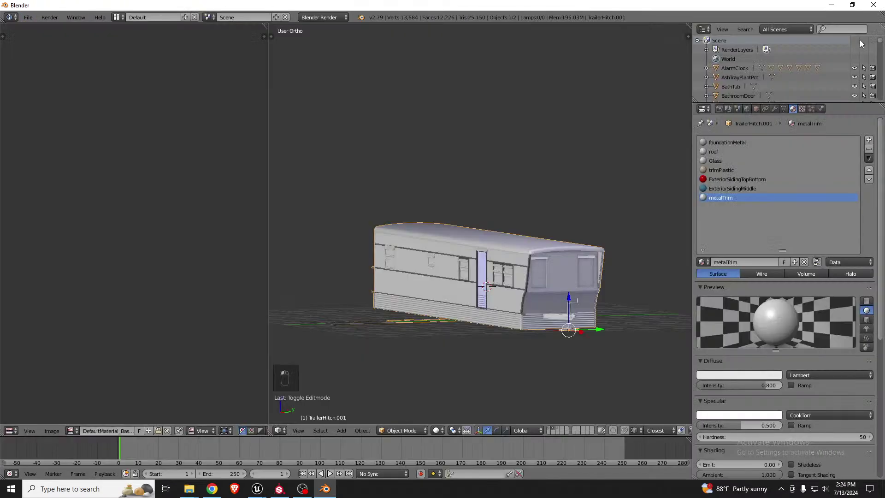
Switch to Unreal Engine, reimport the base mesh of SM_MobileHomeExterior, and inspect the rivets along the curved front corner trim
key("alt+Tab")
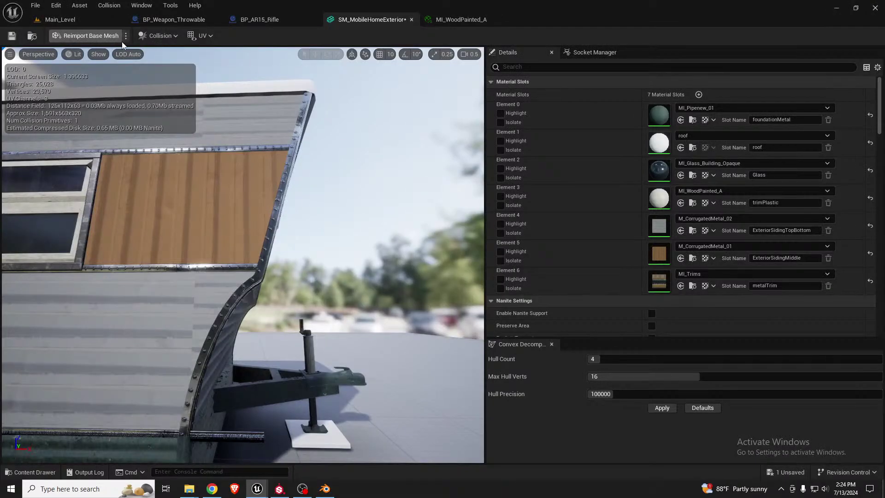
left_click(107, 36)
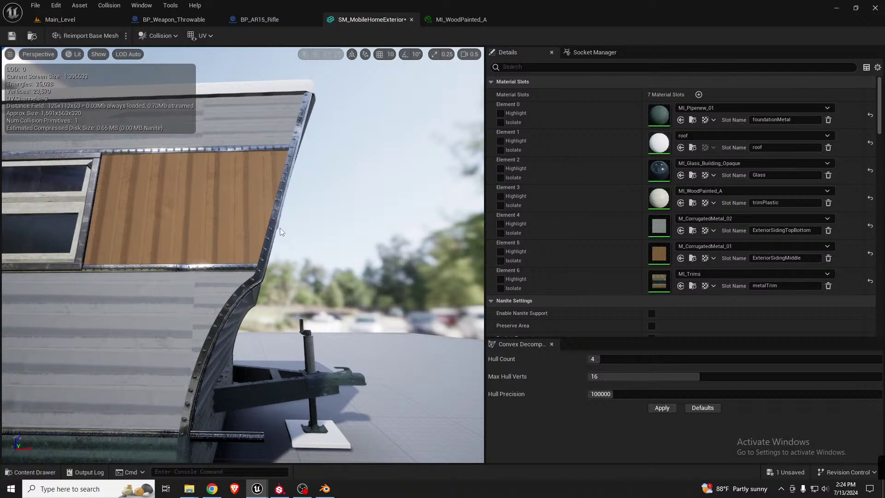
key("w")
right_click_drag(281, 228, 230, 215)
key("w")
key("s")
key("s")
key("d")
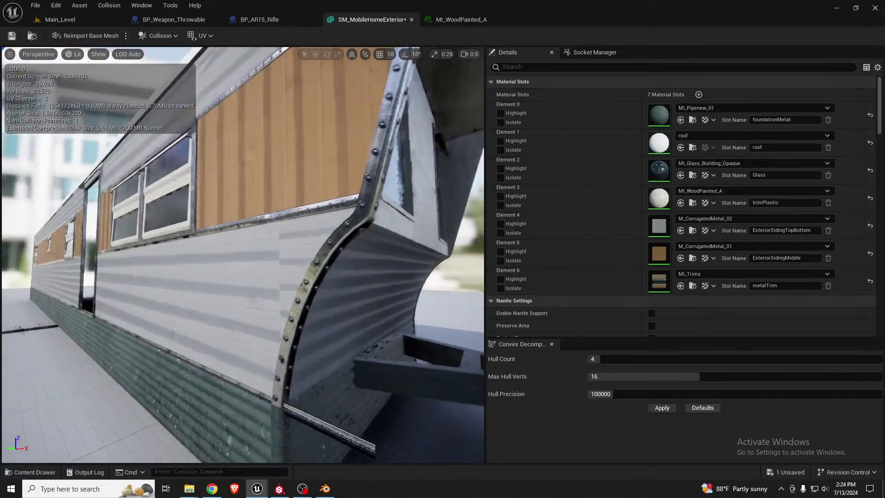
left_click_drag(266, 160, 260, 148)
left_click_drag(288, 236, 288, 236)
Open Main_Level and examine the placed trailer's front corner trim and the front wall around its windows
left_click(96, 18)
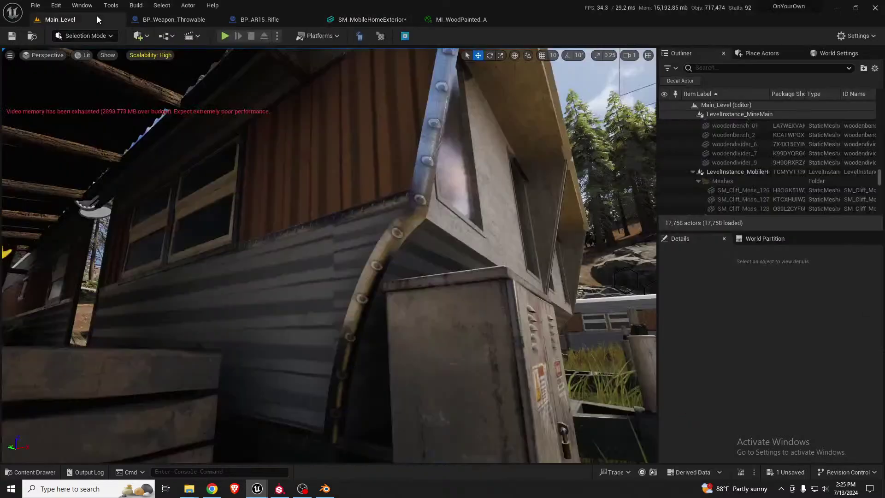
right_click_drag(441, 214, 392, 207)
left_click_drag(441, 213, 441, 213)
right_click_drag(441, 214, 418, 151)
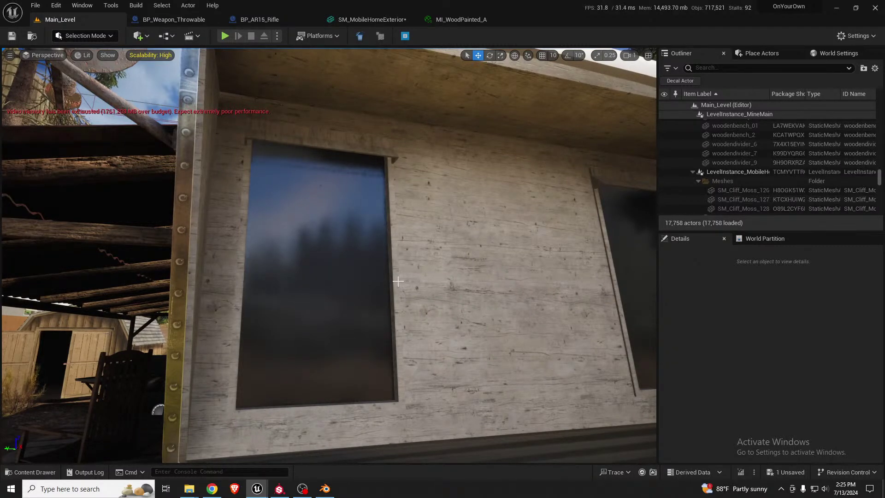
left_click_drag(406, 187, 406, 186)
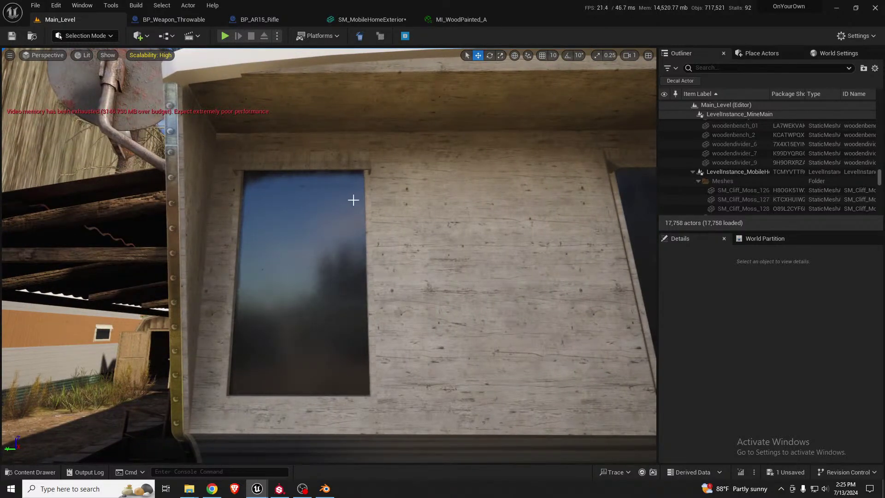
Switch back to Blender, maximize the 3D view, and enter edit mode on the trailer with all geometry deselected
left_click(325, 489)
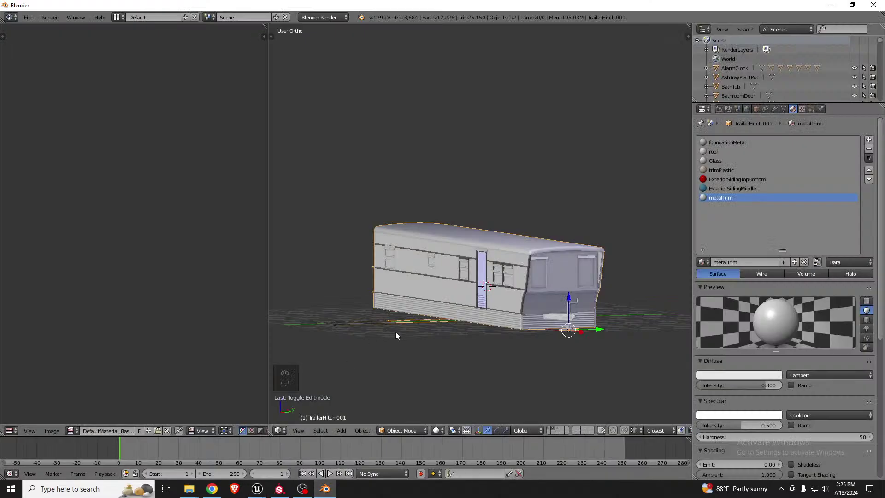
scroll(458, 269, "up", 6)
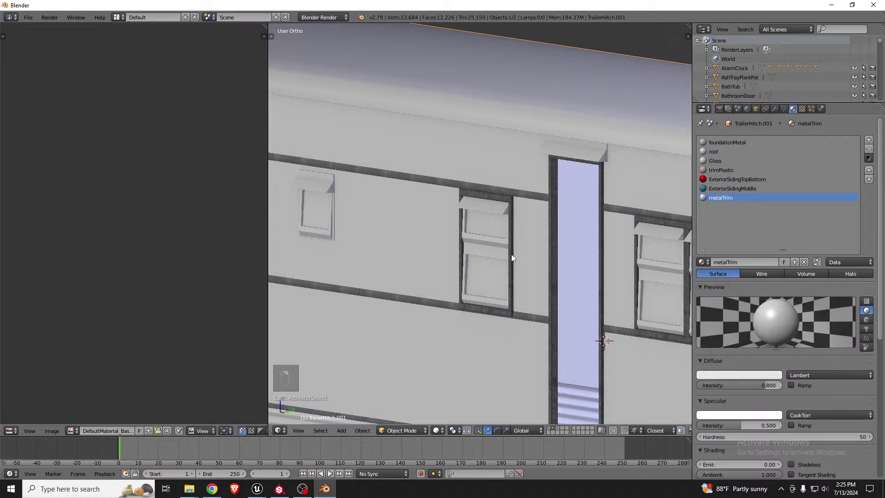
key("shift+space")
scroll(383, 233, "down", 8)
scroll(424, 264, "up", 3)
scroll(424, 264, "up", 2)
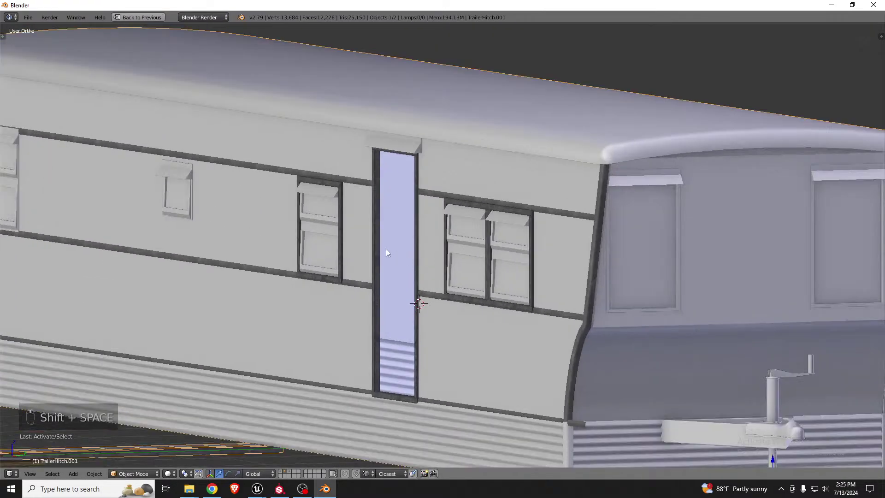
key("Tab")
key("a")
key("a")
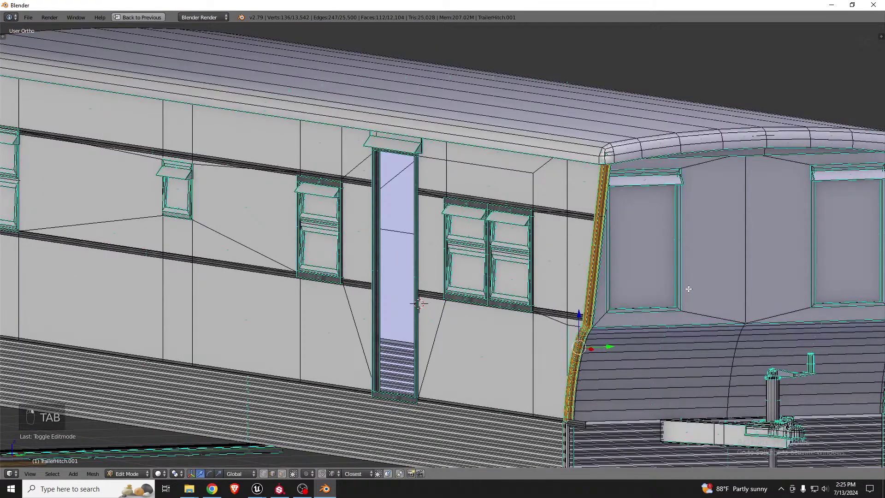
Delete the faces of the old frame around the front window nearest the door side of the trailer
scroll(687, 288, "up", 3)
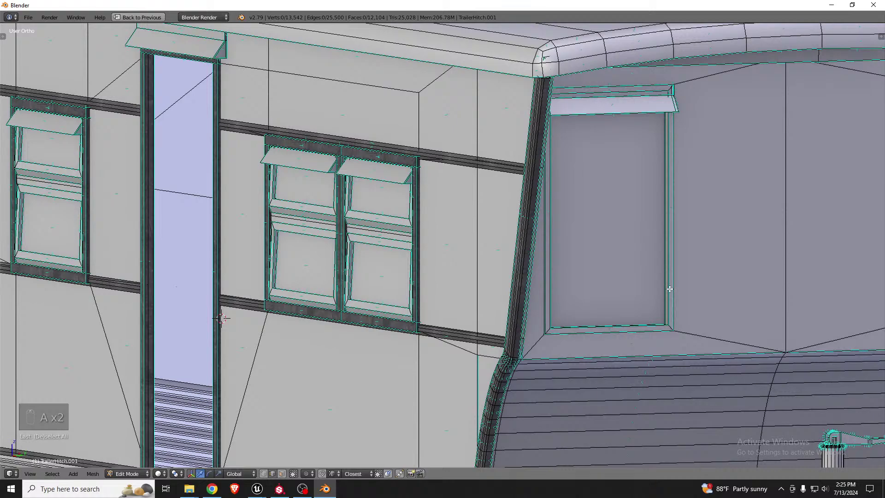
mouse_move(698, 292)
middle_mouse_down()
mouse_move(628, 296)
mouse_move(713, 299)
middle_mouse_up()
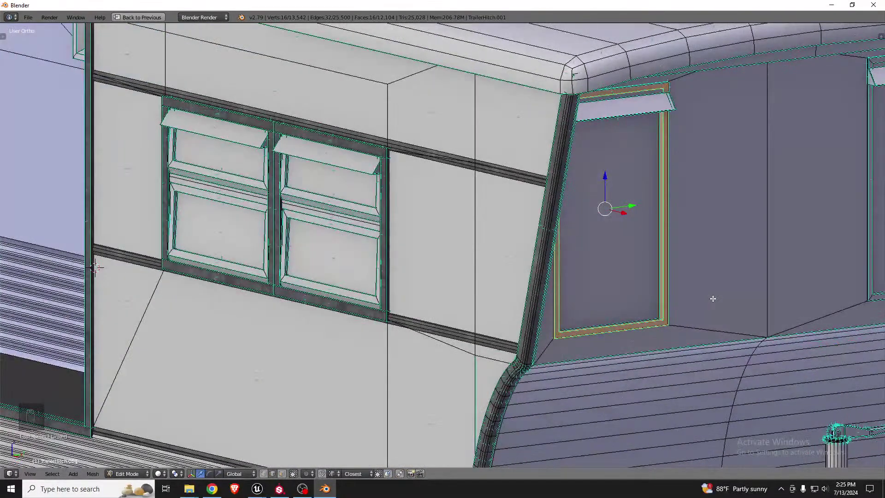
key("x")
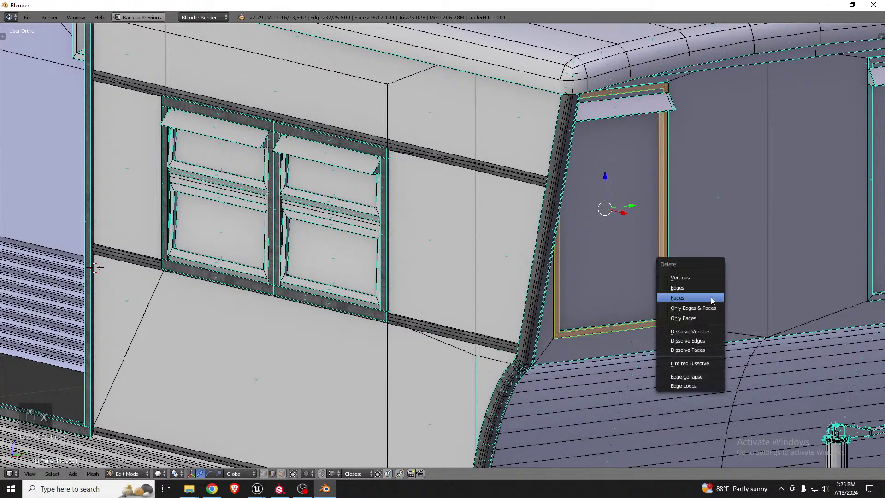
left_click(705, 298)
middle_click_drag(705, 300, 757, 284)
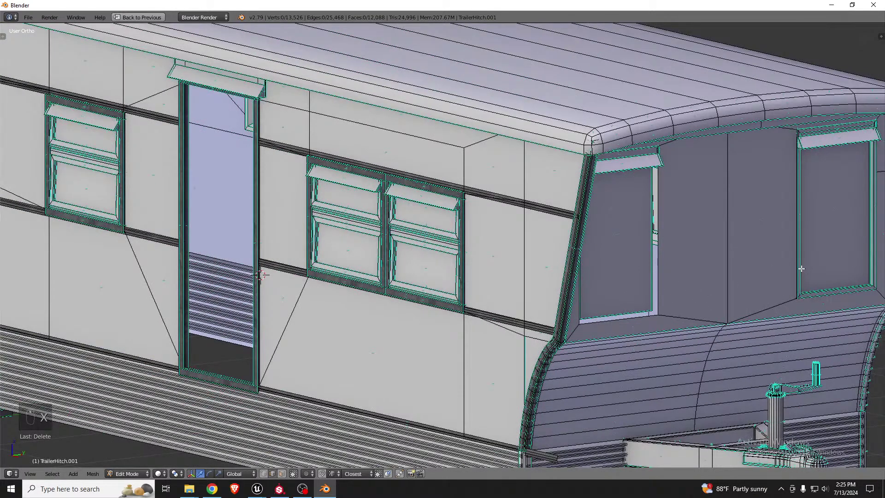
Delete the faces of the old frame around the other front window
key("l")
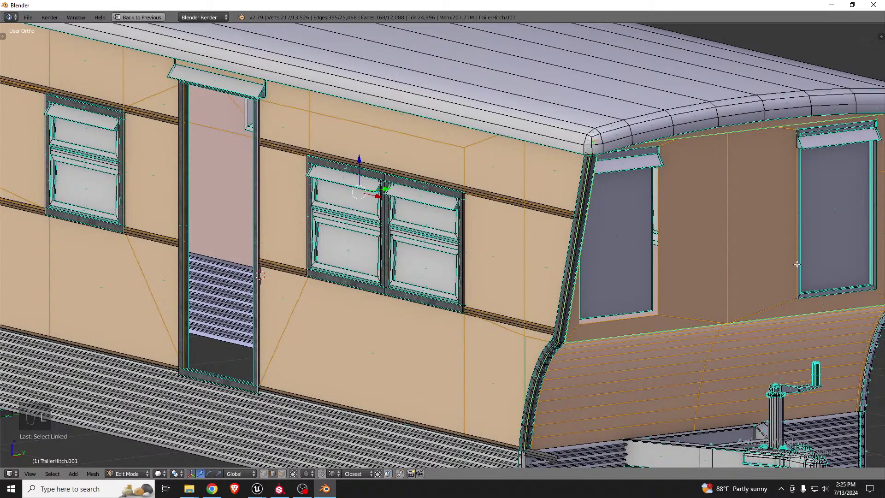
key("a")
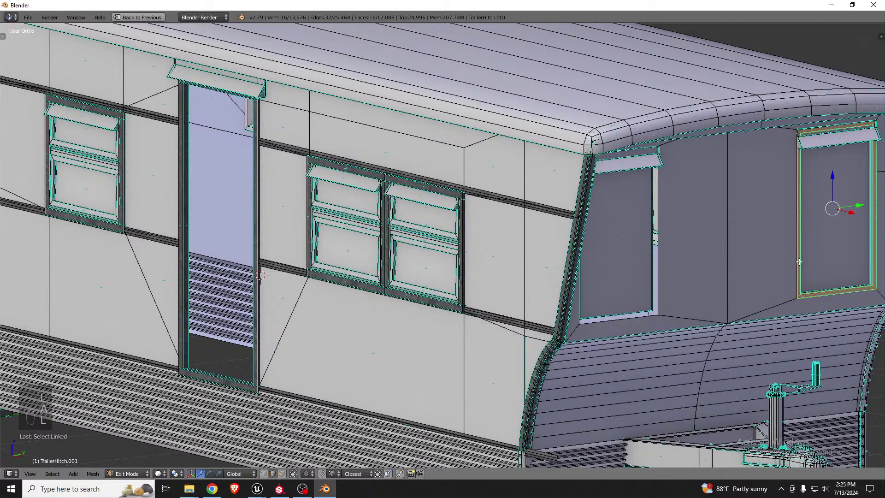
key("x")
left_click(791, 265)
scroll(255, 234, "down", 2)
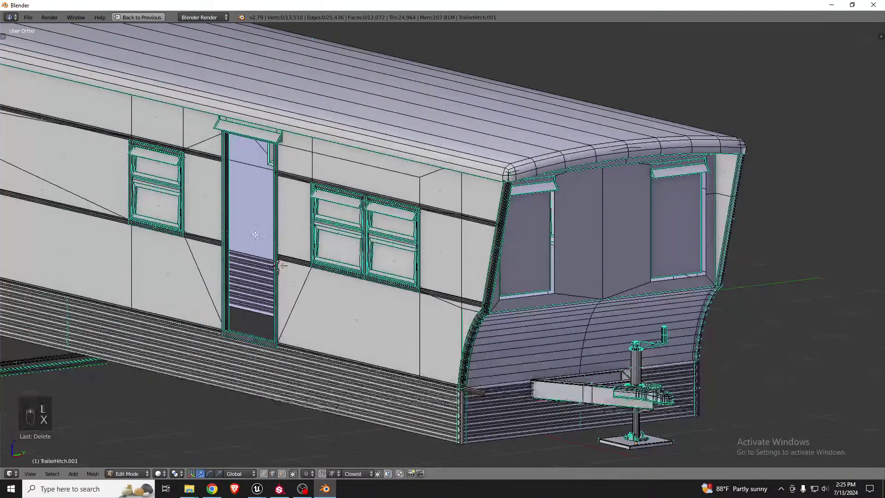
Duplicate the metal frame of the single side window beside the door to the near front window and rotate it 90° about Z
scroll(196, 204, "up", 3)
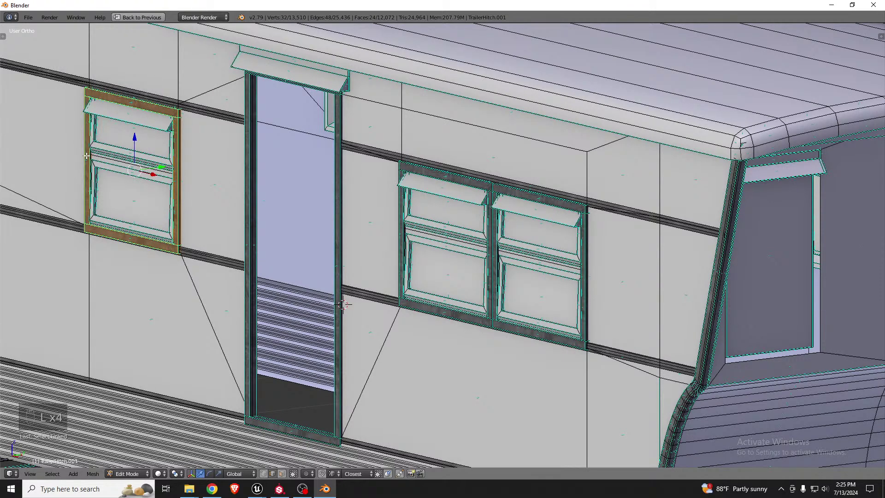
key("shift+d")
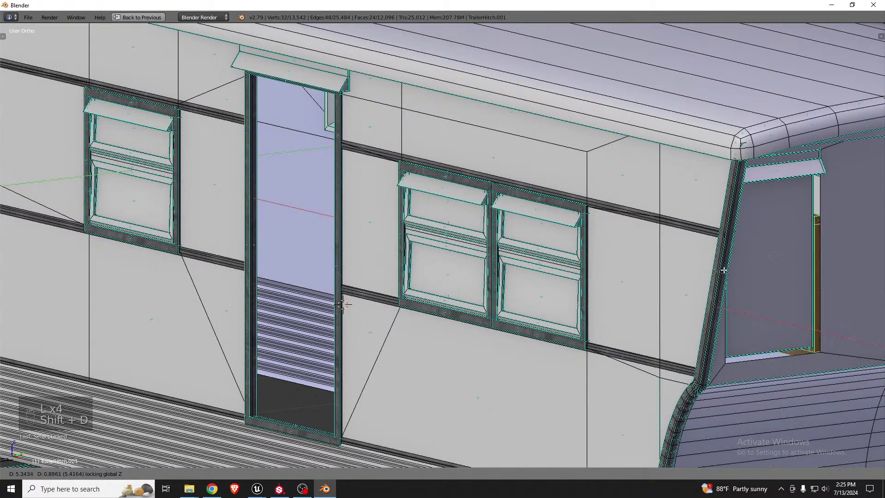
left_click(727, 287)
type("rz90")
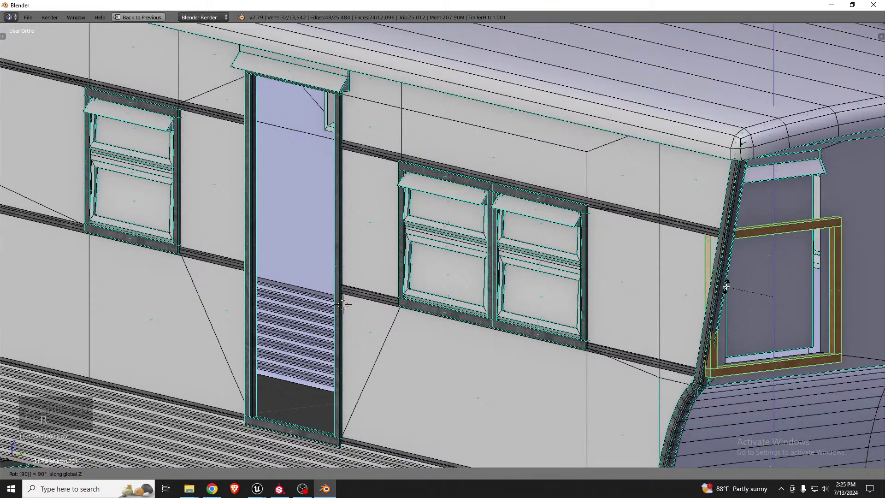
key("Return")
Move the duplicated frame against the front wall and align its lower outer corner with the near front window opening
middle_click_drag(764, 278, 700, 306)
scroll(725, 343, "up", 5)
scroll(754, 363, "down", 2)
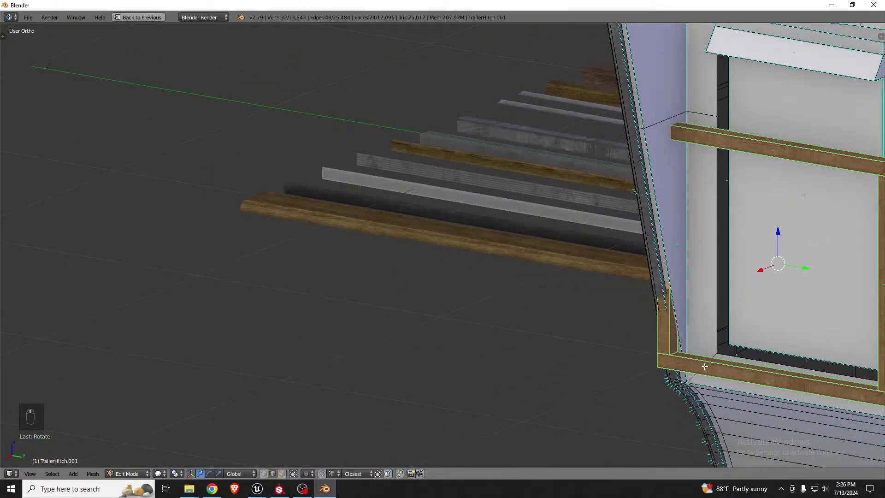
key("shift+z")
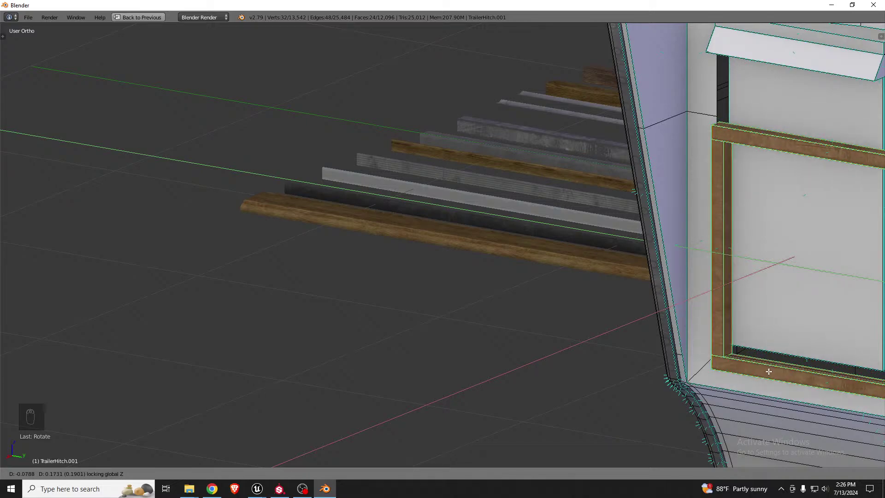
left_click(769, 372)
middle_click_drag(676, 344, 798, 342)
scroll(659, 337, "down", 3)
scroll(770, 352, "up", 4)
key("g")
key("z")
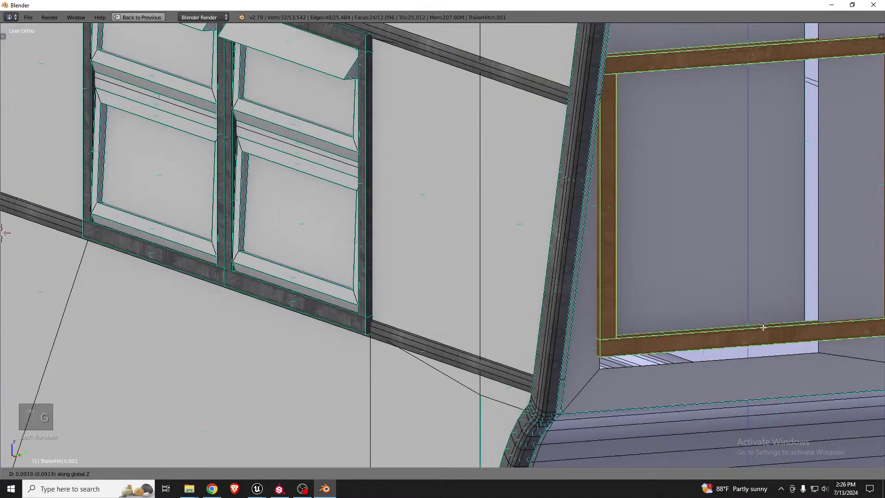
left_click(758, 341)
Narrow the new frame to the front window's width by moving its inner upright along Y
scroll(745, 340, "down", 3)
middle_click_drag(682, 262, 749, 295)
scroll(757, 221, "up", 2)
key("z")
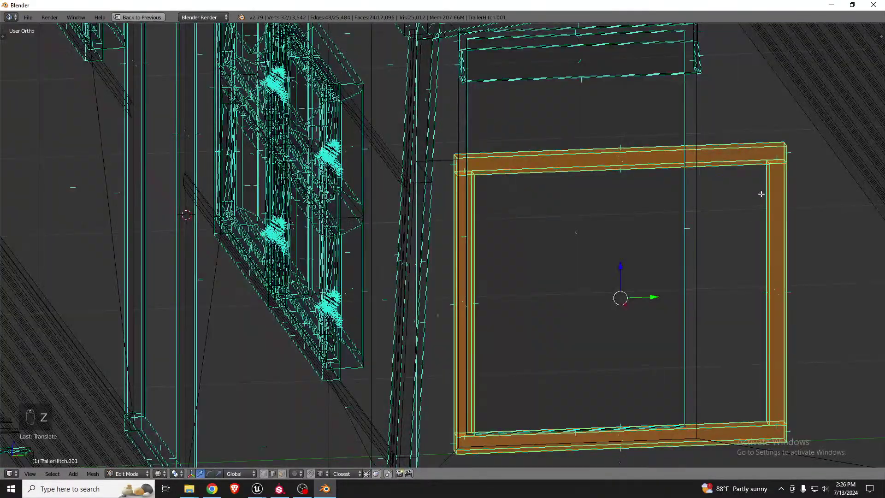
key("a")
scroll(761, 194, "down", 2)
middle_click_drag(761, 194, 744, 181)
left_click_drag(750, 132, 789, 374)
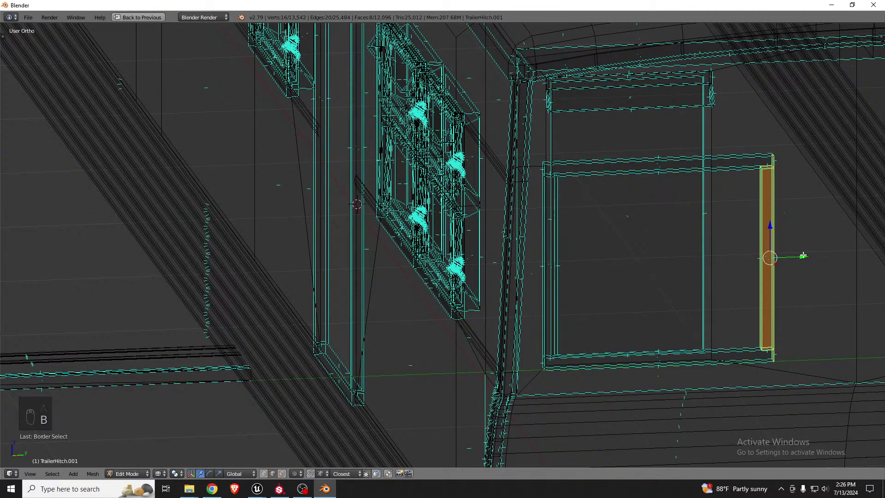
mouse_move(803, 255)
left_mouse_down()
mouse_move(736, 255)
mouse_move(744, 259)
left_mouse_up()
key("z")
middle_click_drag(744, 260, 670, 221)
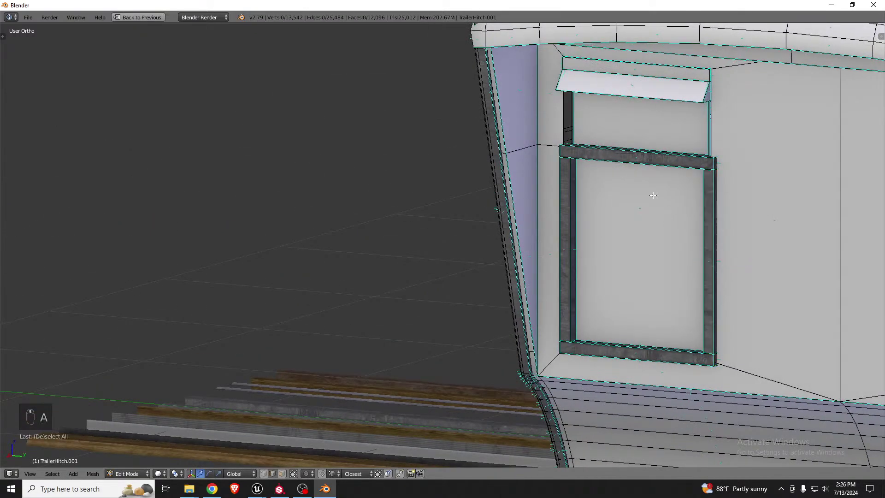
Raise the new frame's top rail along Z to just beneath the front window's awning
key("z")
mouse_move(642, 194)
middle_mouse_down()
mouse_move(692, 208)
mouse_move(683, 207)
middle_mouse_up()
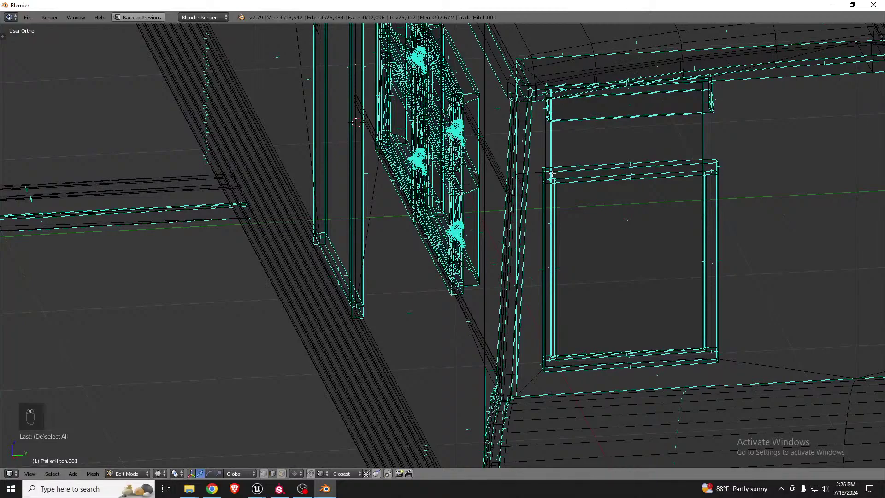
left_click_drag(704, 179, 737, 190)
mouse_move(737, 190)
middle_mouse_down()
mouse_move(673, 168)
mouse_move(686, 117)
mouse_move(697, 112)
mouse_move(707, 247)
mouse_move(839, 283)
mouse_move(721, 231)
mouse_move(707, 264)
mouse_move(702, 236)
middle_mouse_up()
key("z")
key("g")
key("z")
left_click(654, 99)
scroll(708, 106, "up", 5)
middle_click_drag(703, 134, 733, 198)
scroll(715, 141, "down", 5)
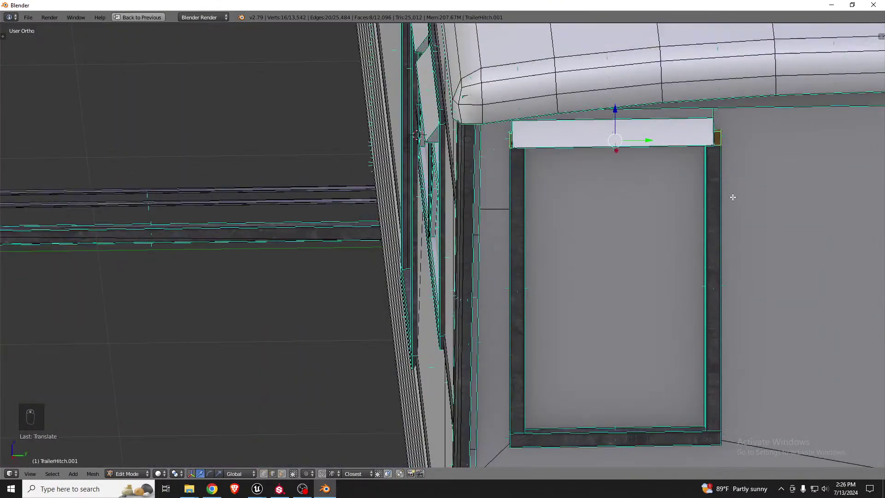
Shift the frame's inner upright about 0.025 outward along Y, flush with the awning's edge
key("z")
key("z")
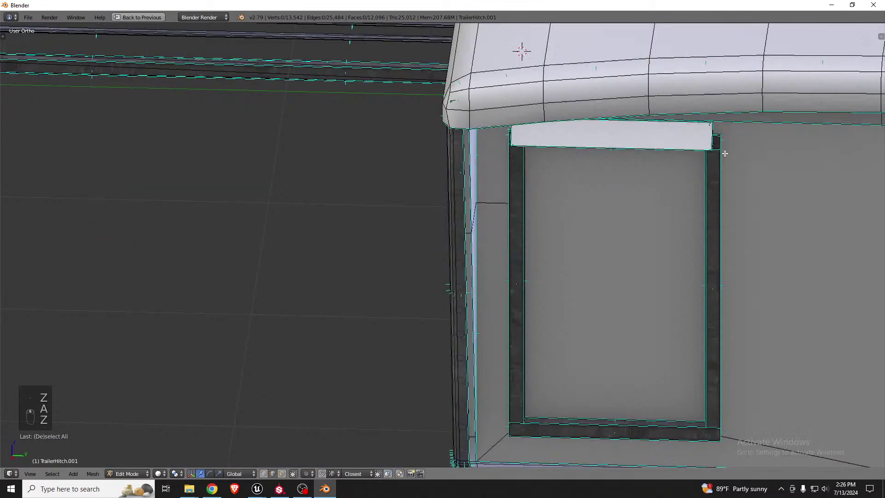
key("z")
middle_click_drag(728, 152, 715, 156)
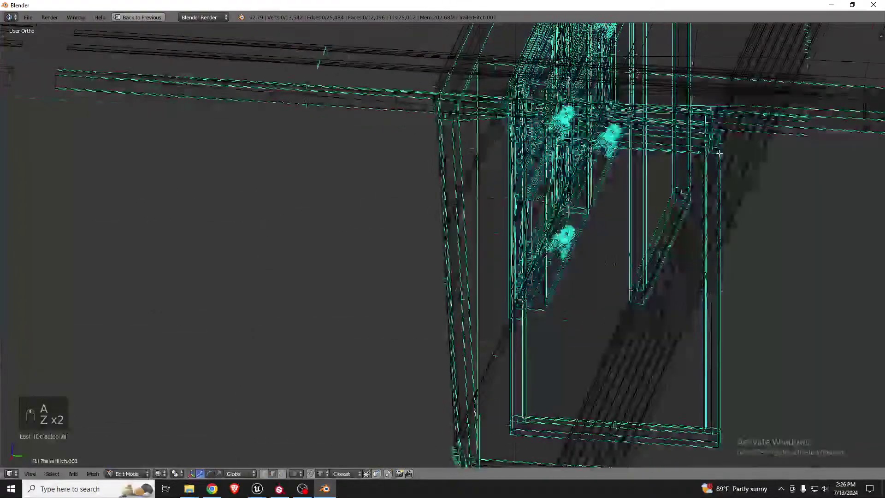
key("ctrl+Tab")
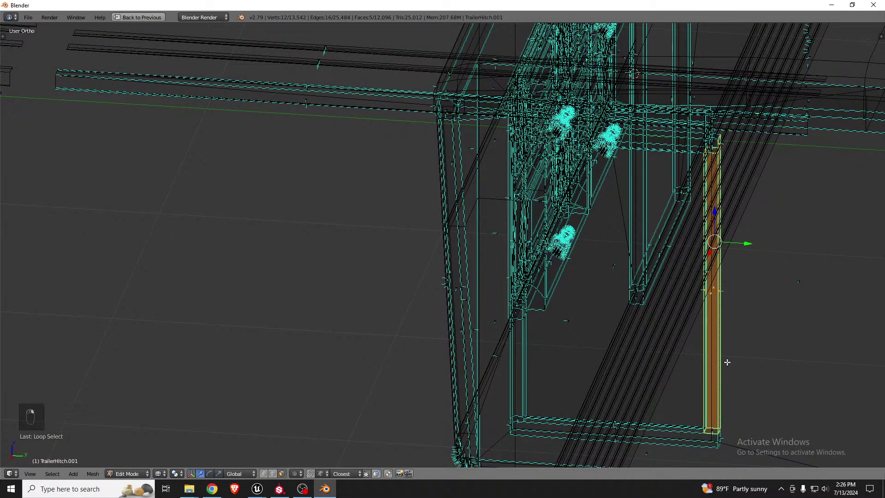
key("z")
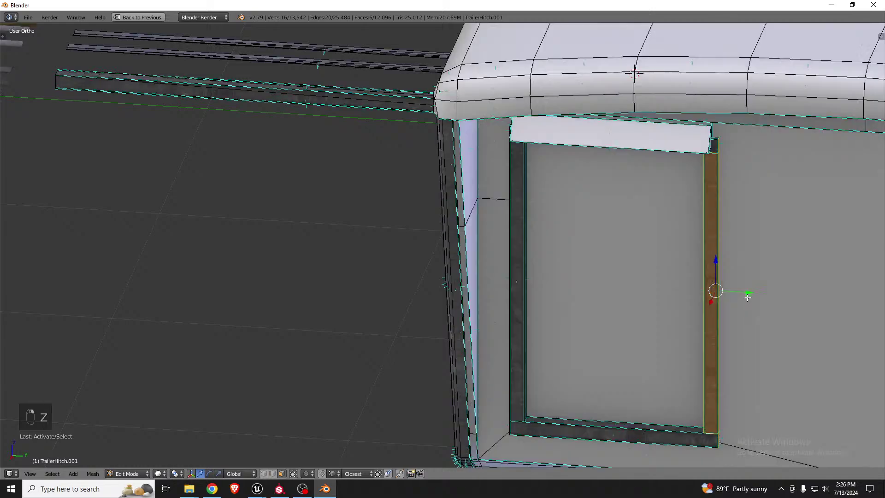
key("g")
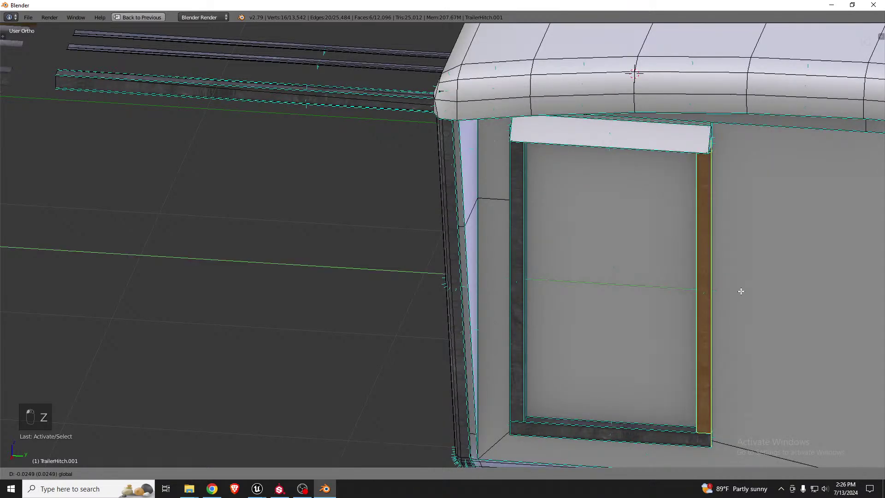
left_click(742, 289)
Select all four pieces of the finished front window frame and duplicate them along Y toward the second front window
middle_click_drag(668, 310, 647, 282)
scroll(563, 266, "down", 4)
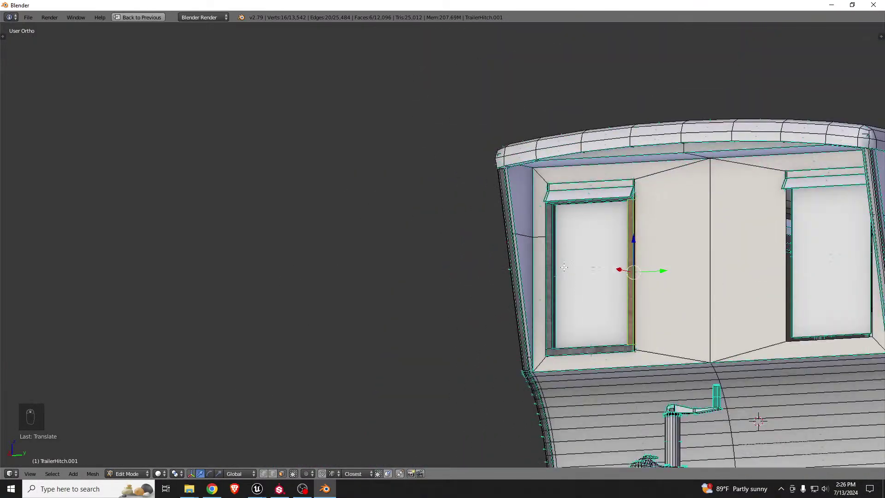
middle_click_drag(593, 296, 628, 326)
middle_click_drag(612, 207, 609, 179)
scroll(610, 210, "up", 4)
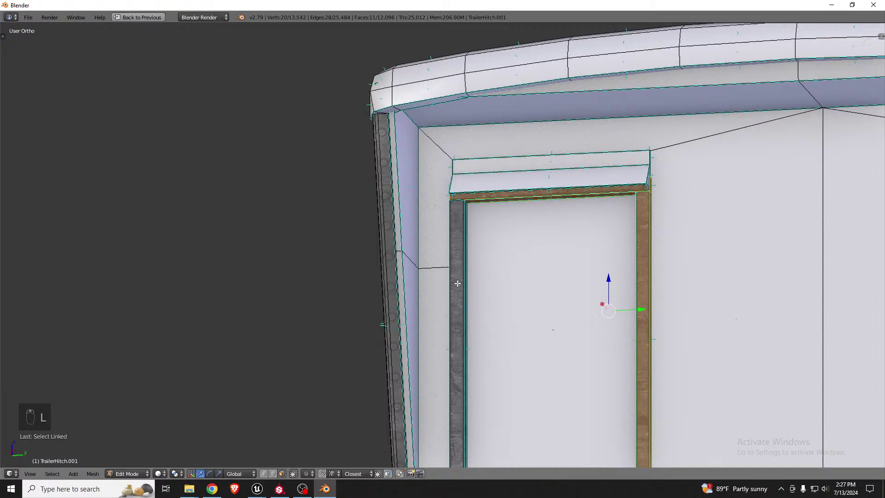
key("l")
scroll(493, 377, "down", 3)
key("l")
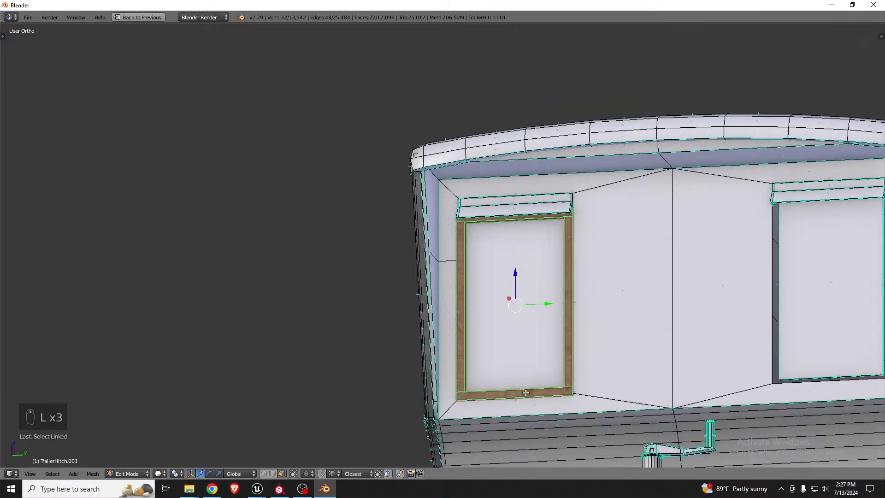
key("shift+d")
key("y")
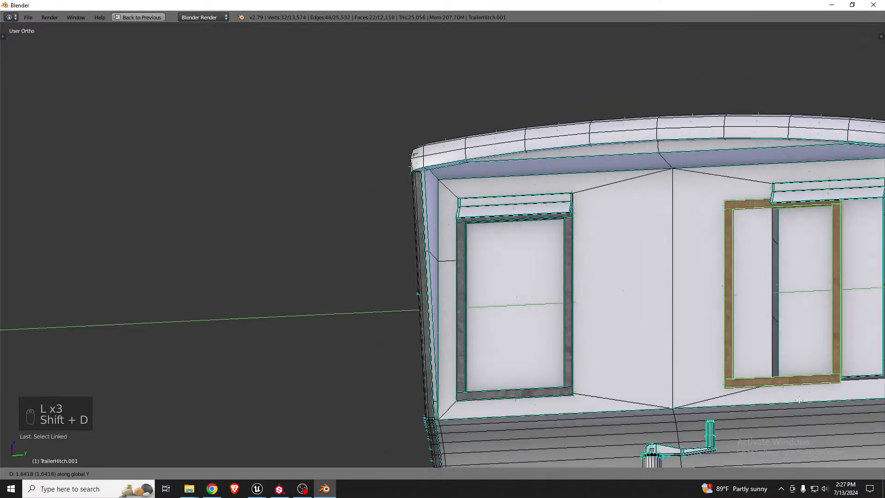
left_click(728, 371)
Rotate the duplicated frame to match the angled front wall and slide it along Y to fit the second window opening
scroll(729, 371, "down", 3)
middle_click_drag(728, 371, 745, 380)
scroll(786, 341, "up", 5)
left_click(785, 339)
key("g")
key("y")
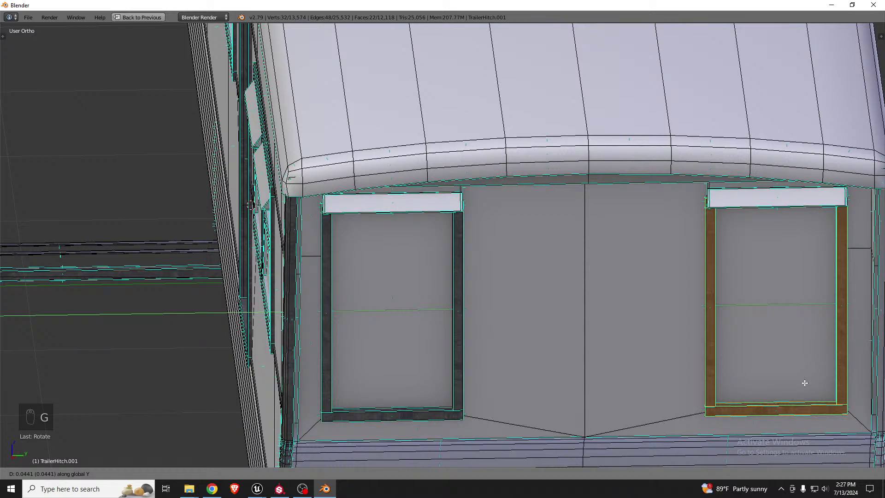
left_click(805, 383)
middle_click_drag(814, 381, 749, 342)
Leave edit mode and export the model as FBX, overwriting SM_MobileHomeExterior.fbx in the OYO folder
key("Tab")
scroll(748, 344, "down", 5)
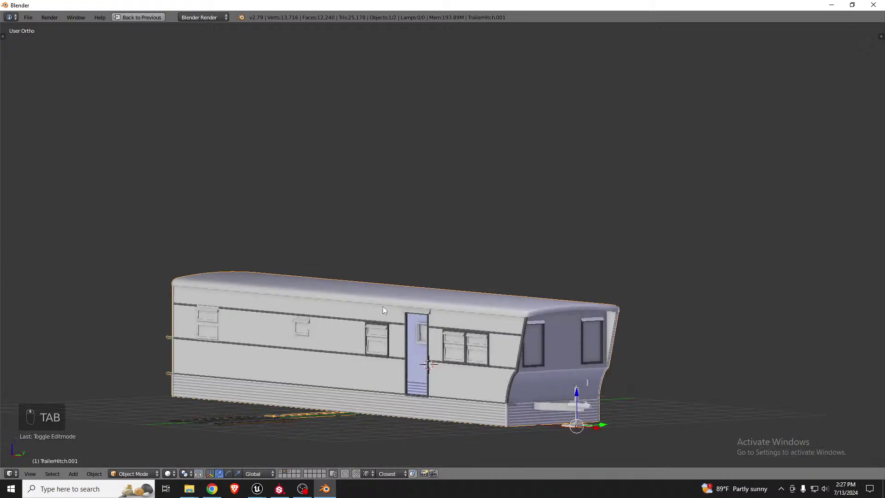
left_click(28, 17)
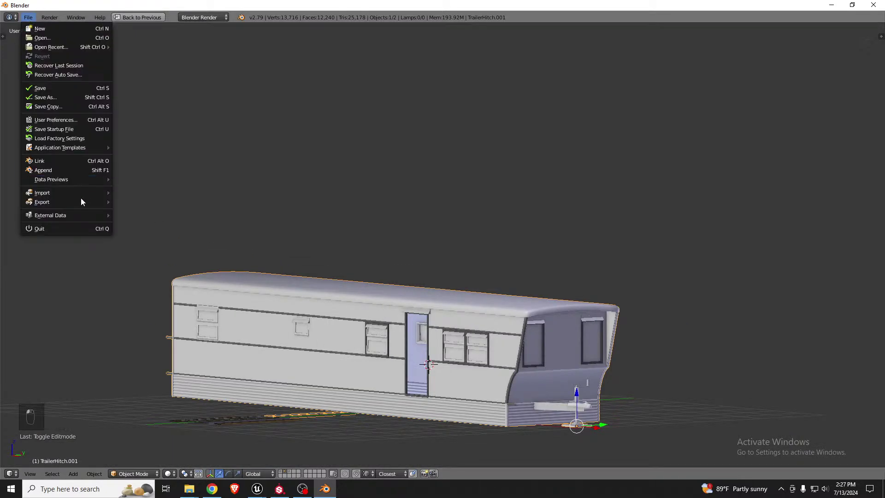
mouse_move(106, 203)
left_click(180, 227)
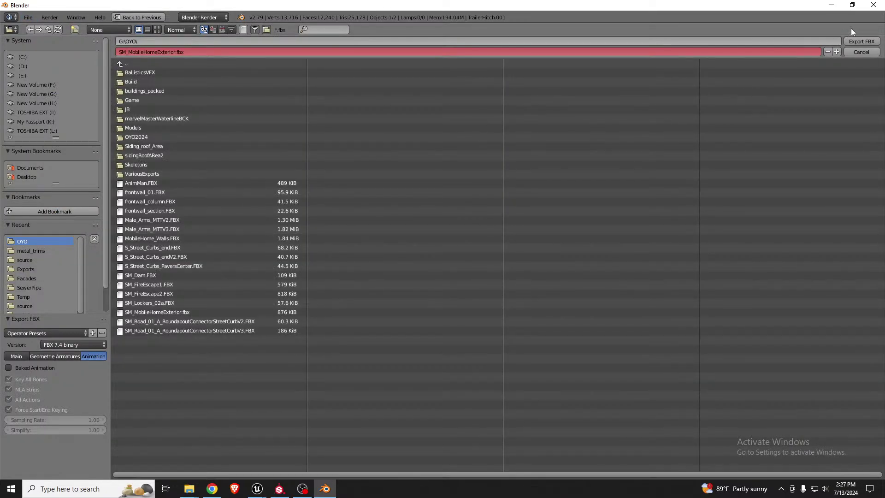
left_click(861, 40)
Switch to Unreal Engine, reimport the base mesh of SM_MobileHomeExterior, and inspect the new front window frames
key("alt+Tab")
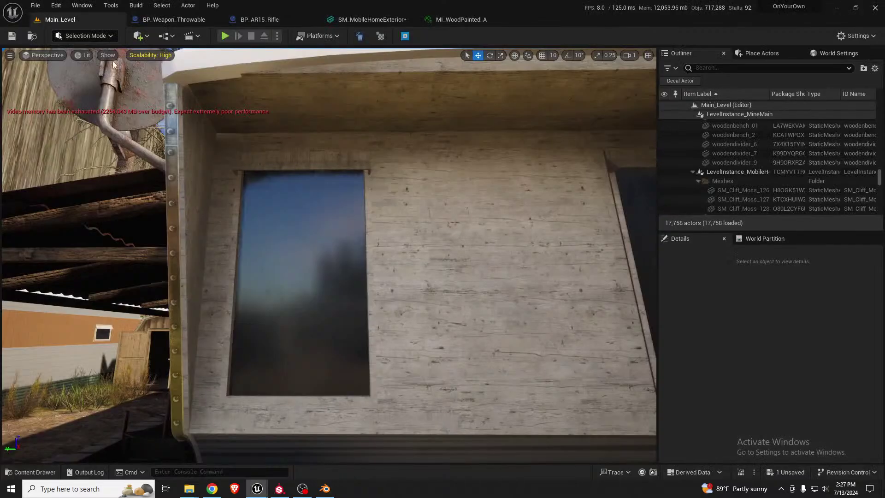
left_click(367, 19)
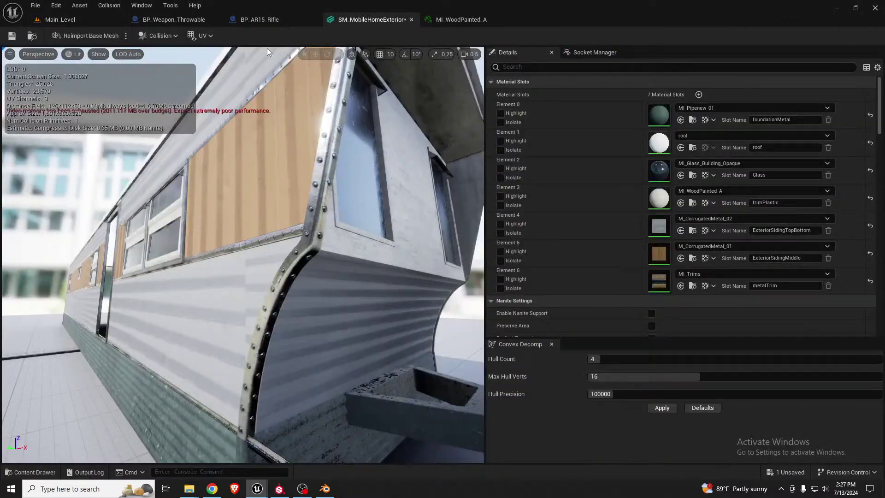
left_click(101, 38)
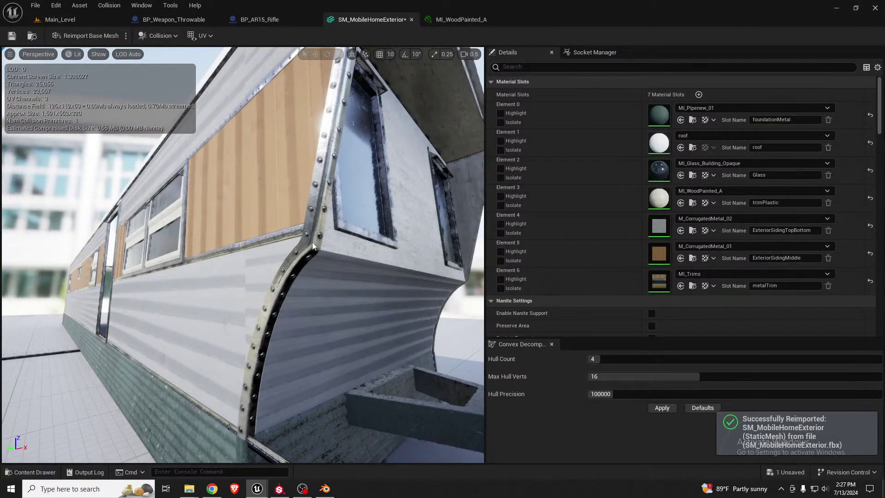
left_click_drag(342, 247, 285, 246, "alt")
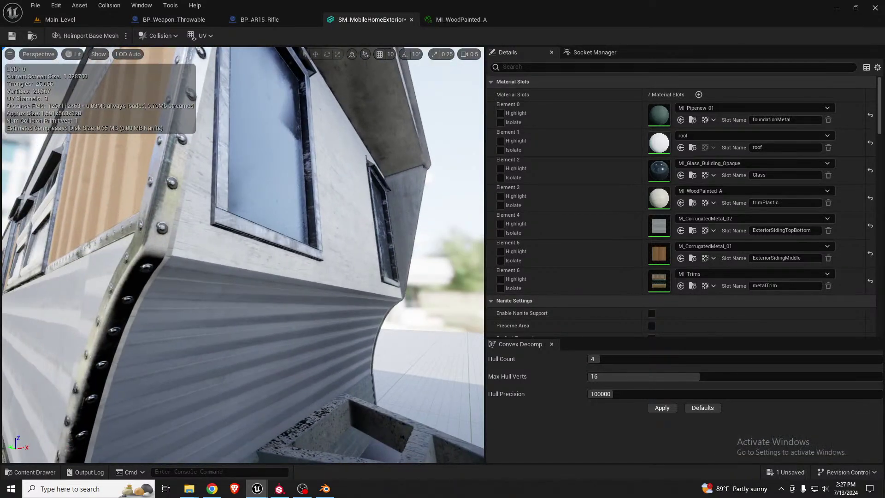
Examine the front wall, riveted corner trim and lower edge of the window frames up close in the mesh preview
left_click_drag(360, 227, 244, 253)
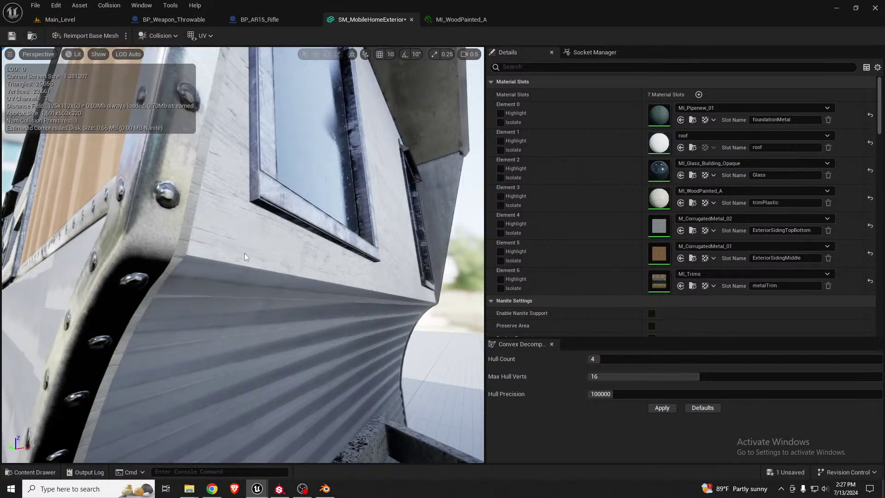
left_click_drag(430, 296, 413, 276, "alt")
left_click_drag(380, 357, 262, 360)
key("a")
mouse_move(262, 361)
right_mouse_down()
mouse_move(425, 357)
mouse_move(249, 361)
right_mouse_up()
scroll(313, 360, "up", 3)
key("w")
key("d")
key("w")
left_click_drag(339, 364, 388, 243)
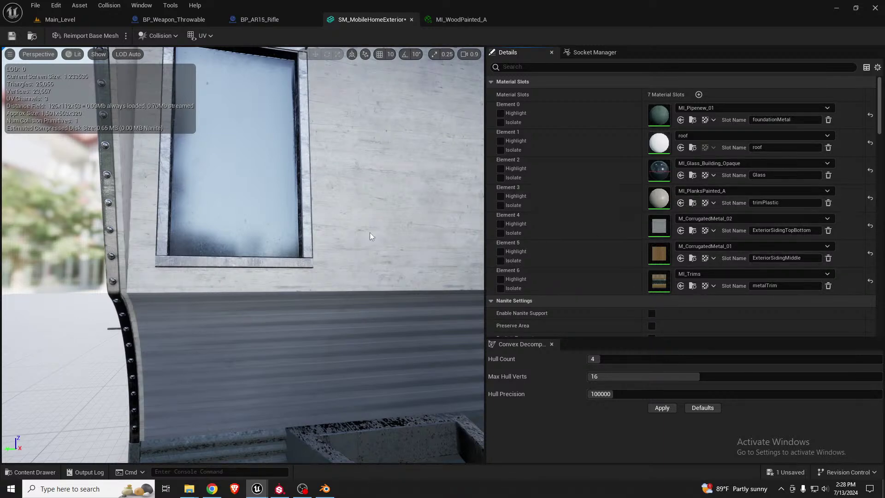
Examine the plank siding around both front windows and under the roof overhang
right_click_drag(363, 237, 392, 207)
left_click_drag(346, 246, 340, 251)
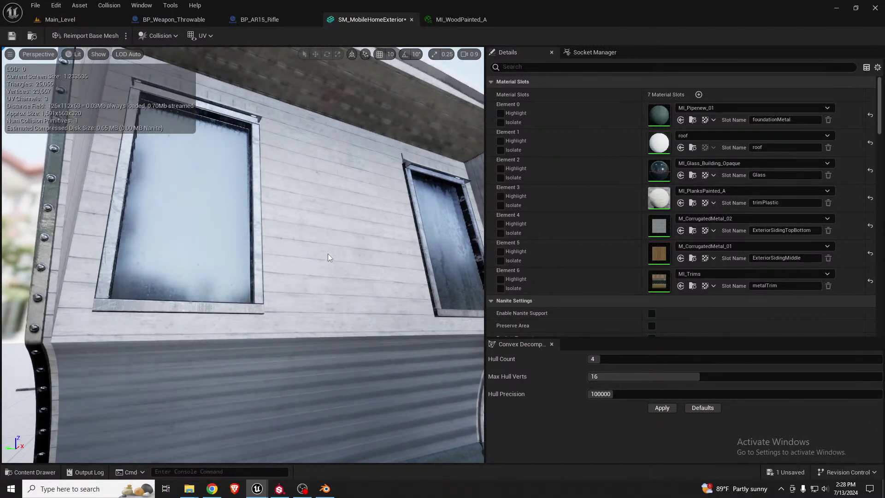
right_click_drag(305, 287, 259, 272)
key("s")
key("d")
key("d")
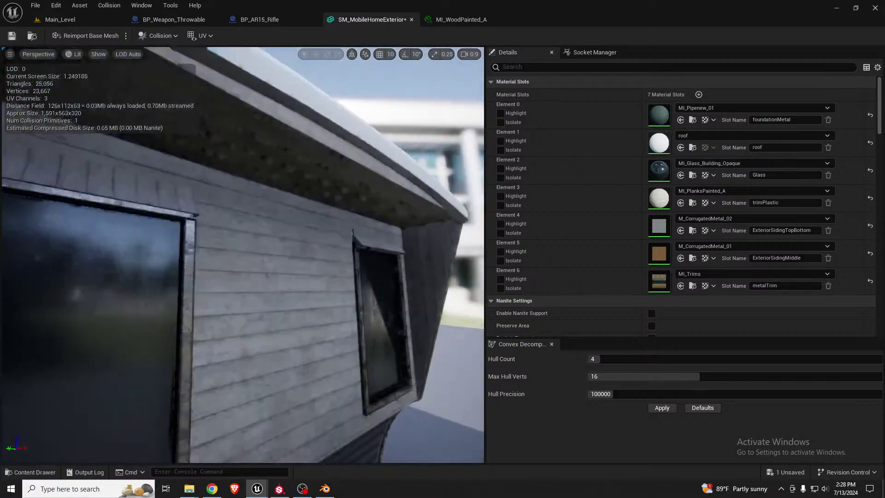
left_click_drag(299, 281, 300, 287)
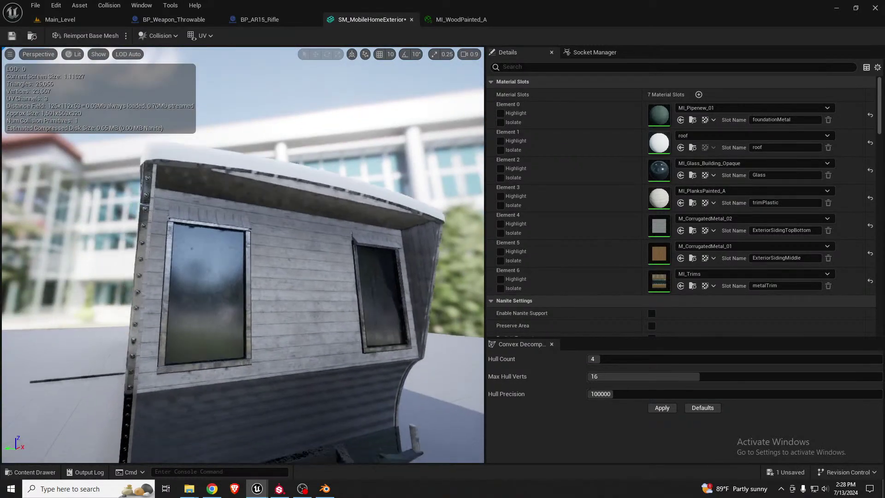
Compare the texture direction on the side window awning with the awnings above the front windows
right_click_drag(300, 288, 325, 273)
key("a")
key("w")
key("s")
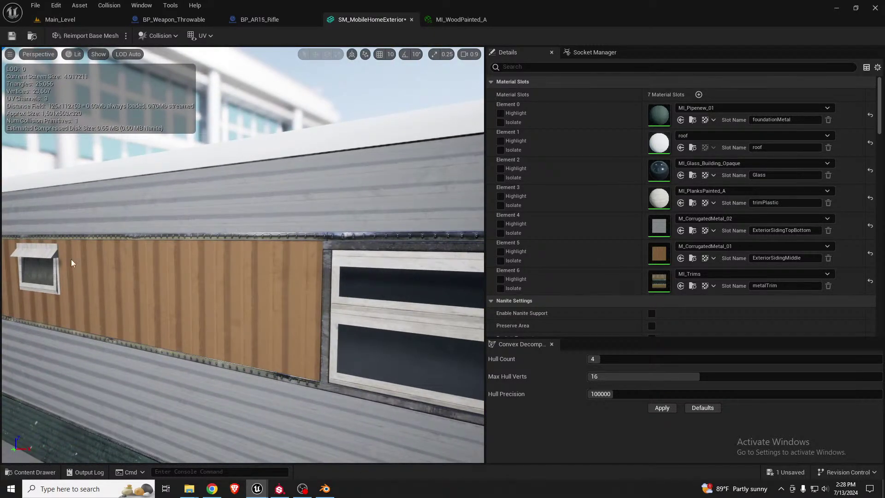
key("d")
mouse_move(150, 256)
right_mouse_down()
mouse_move(202, 253)
mouse_move(157, 244)
mouse_move(151, 257)
right_mouse_up()
key("w")
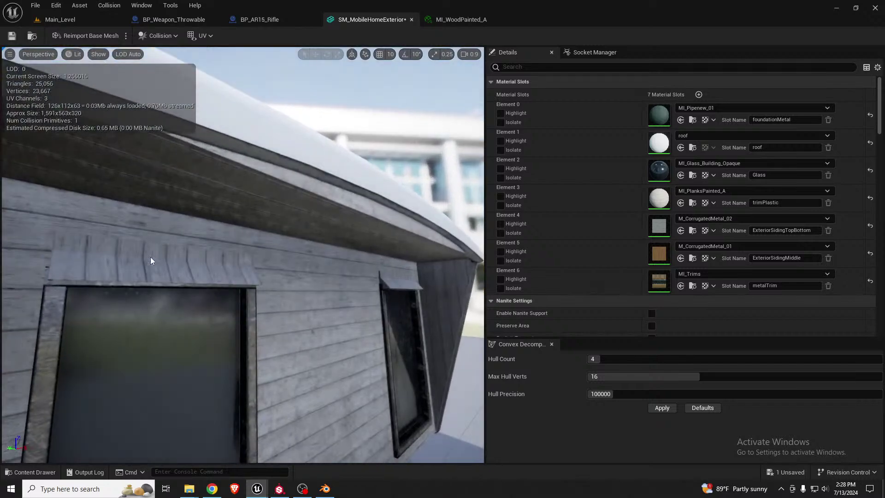
Switch to Blender, select both front window awnings in edit mode, and restore the layout with the UV editor
left_click(318, 494)
scroll(628, 342, "up", 5)
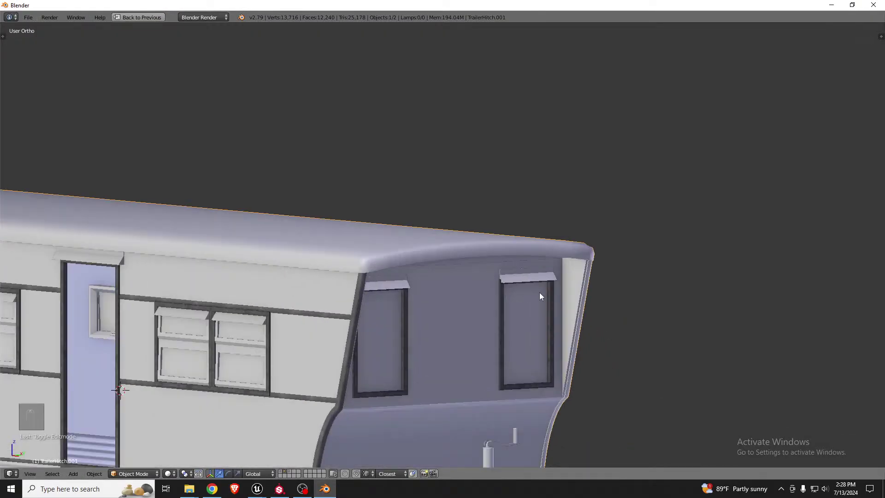
key("Tab")
scroll(525, 280, "up", 2)
key("a")
key("a")
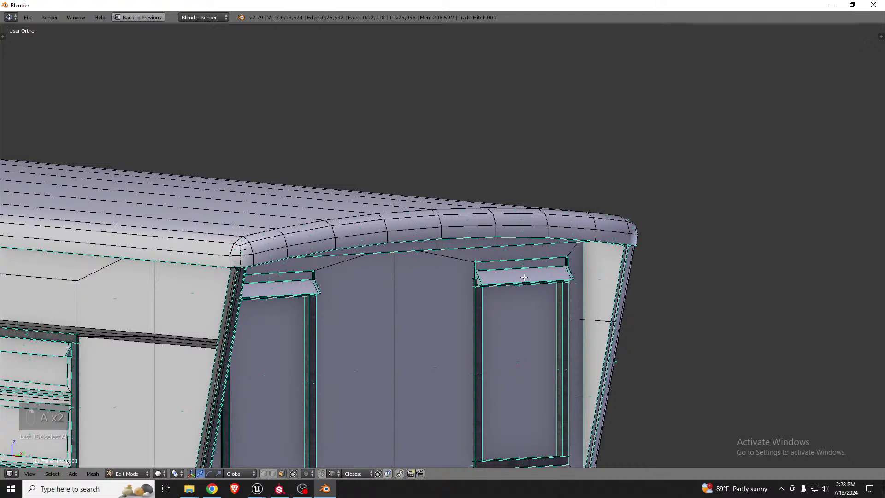
key("l")
key("l")
key("shift+space")
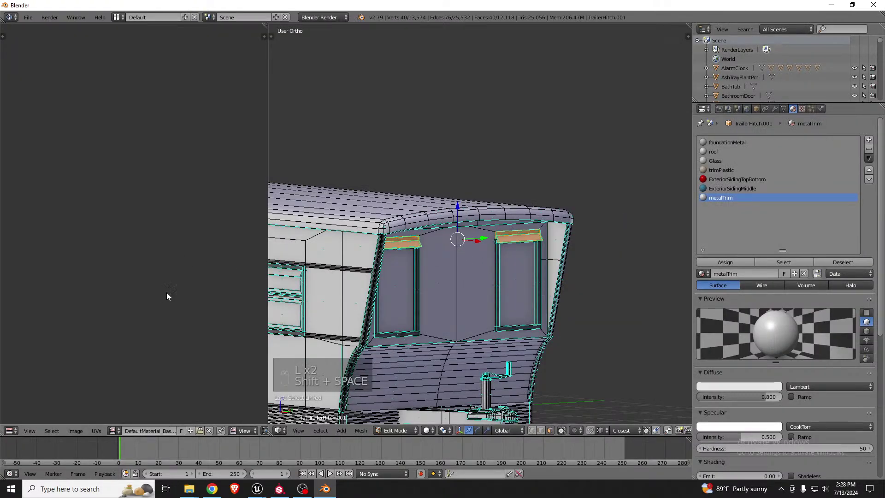
Select all UVs of the two front window awnings and rotate them 90 degrees
scroll(153, 313, "down", 5)
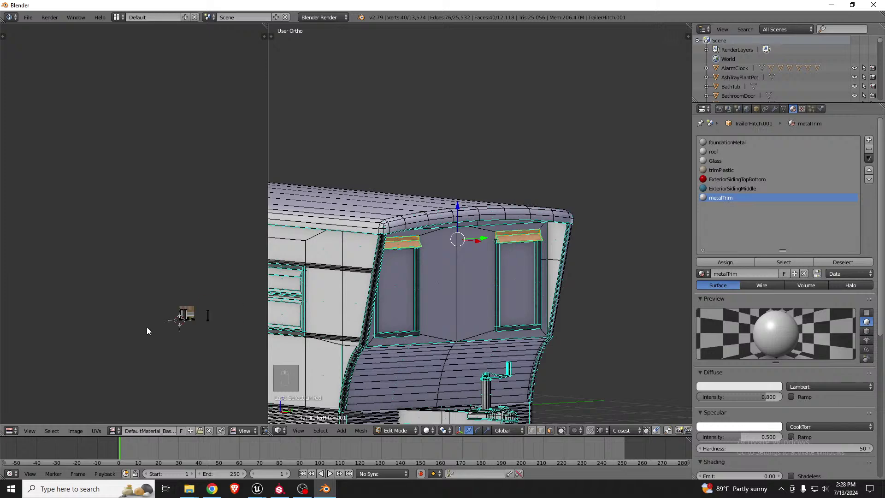
scroll(195, 319, "up", 5)
scroll(170, 305, "down", 6)
key("a")
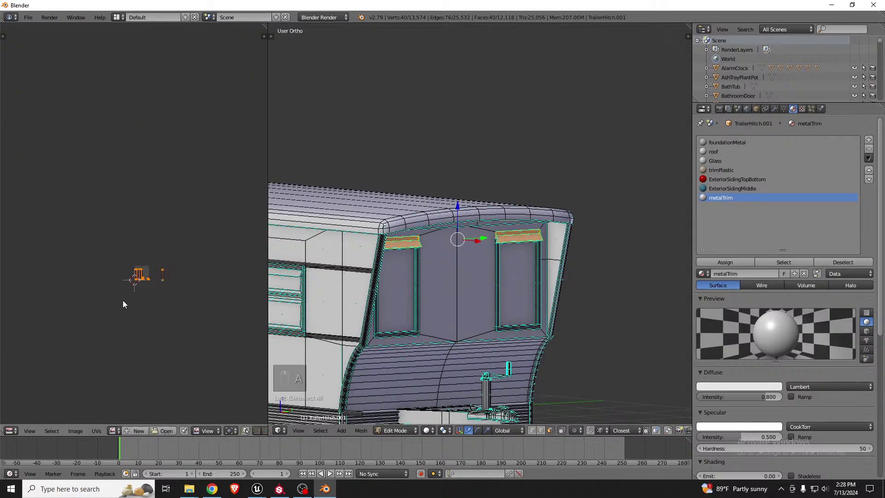
scroll(142, 285, "up", 3)
scroll(159, 276, "up", 2)
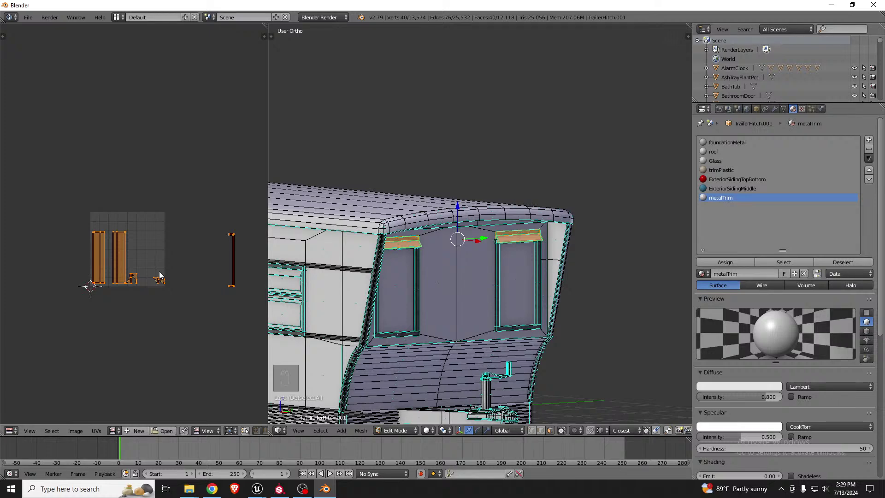
type("r90")
key("Return")
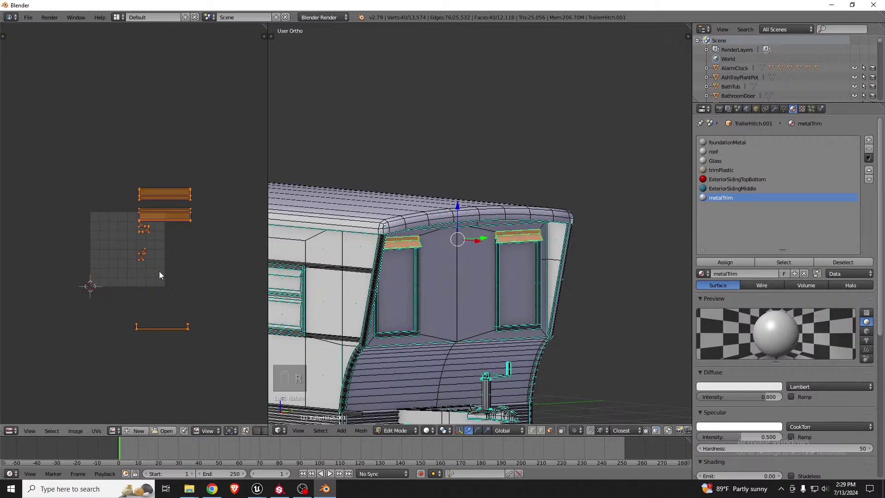
Leave edit mode and export the trailer as FBX over SM_MobileHomeExterior.fbx in the OYO folder
middle_click_drag(455, 252, 456, 260)
key("Tab")
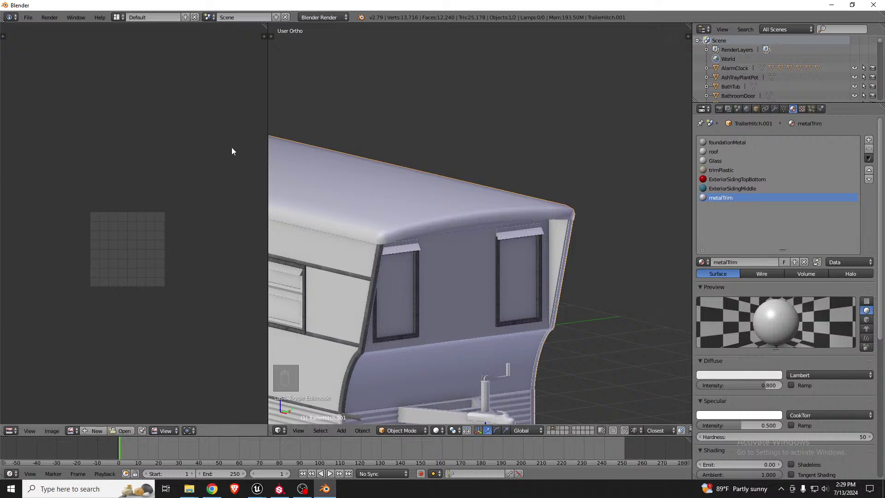
left_click(28, 17)
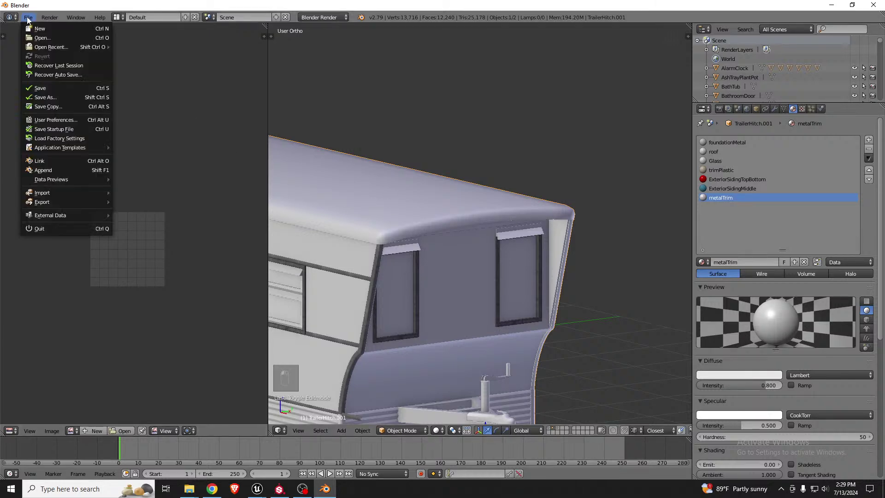
mouse_move(60, 204)
left_click(145, 229)
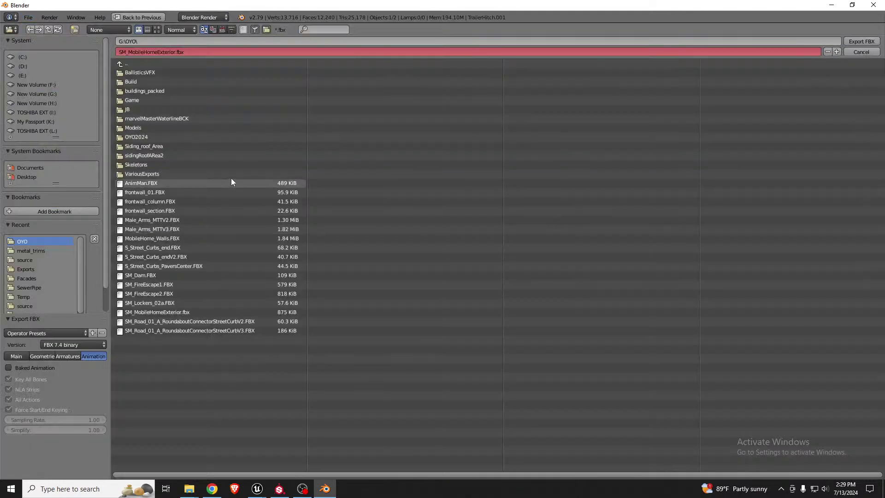
left_click(861, 41)
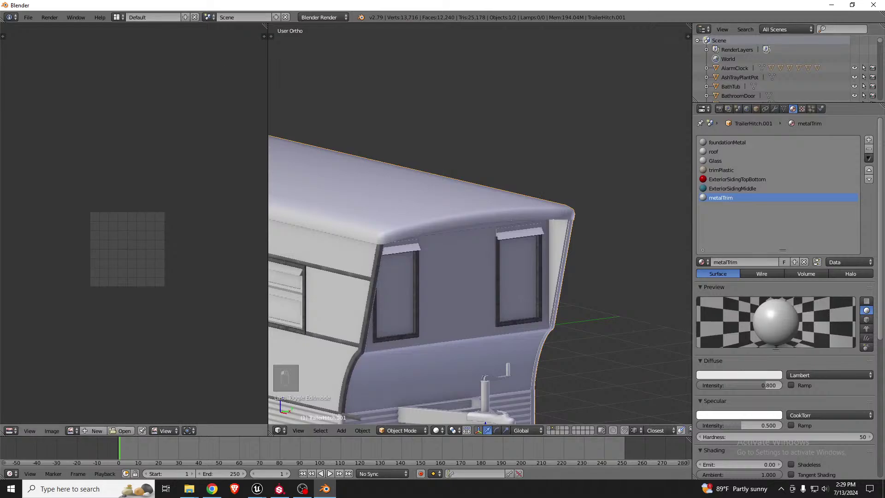
Switch to Unreal Engine, reimport the base mesh, and inspect the awnings and front wall of the mobile home
key("alt+Tab")
left_click(103, 36)
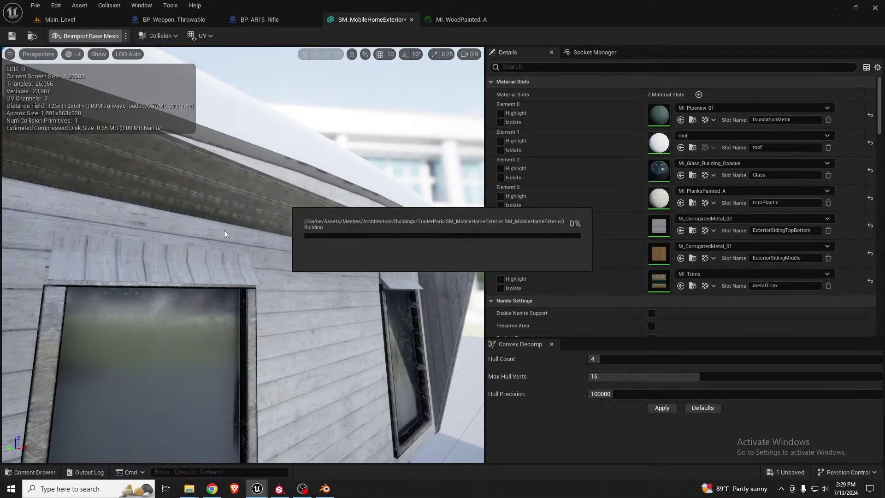
key("f")
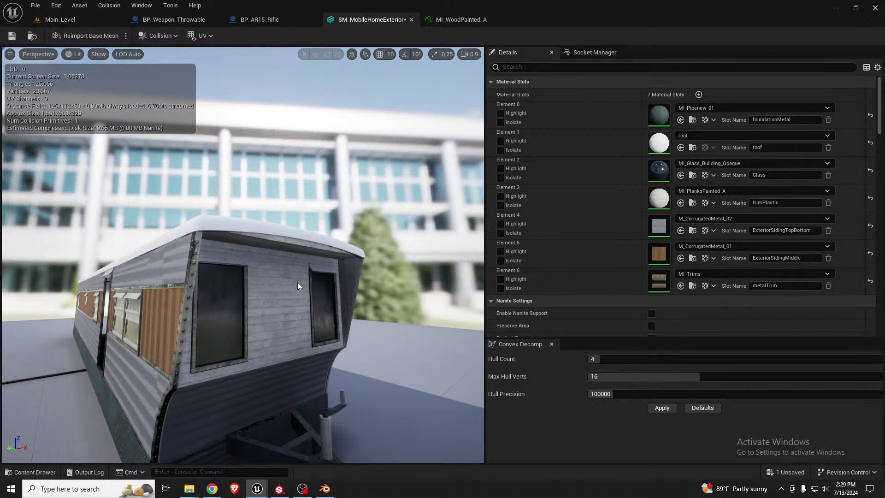
middle_click_drag(298, 282, 291, 280)
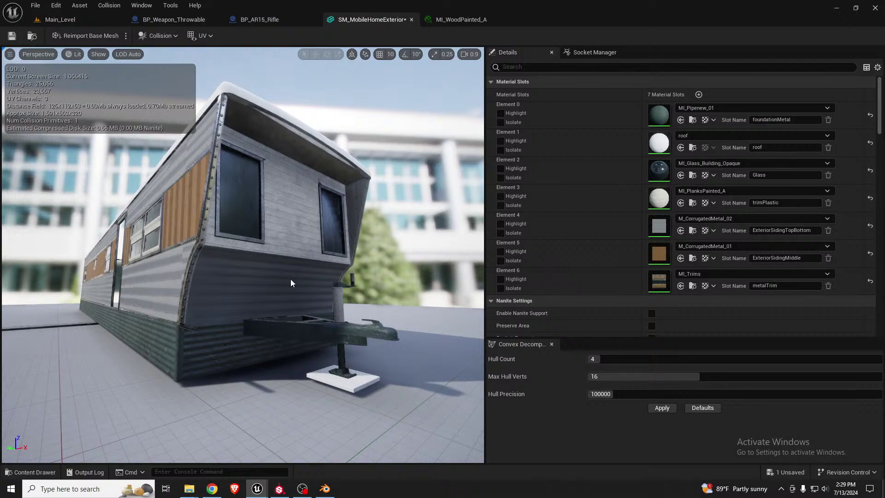
left_click_drag(296, 259, 295, 232)
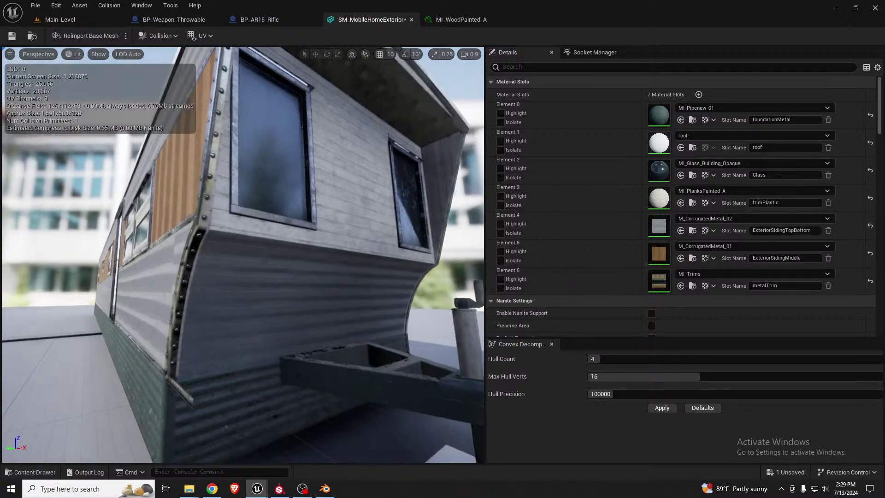
right_click_drag(295, 233, 341, 217)
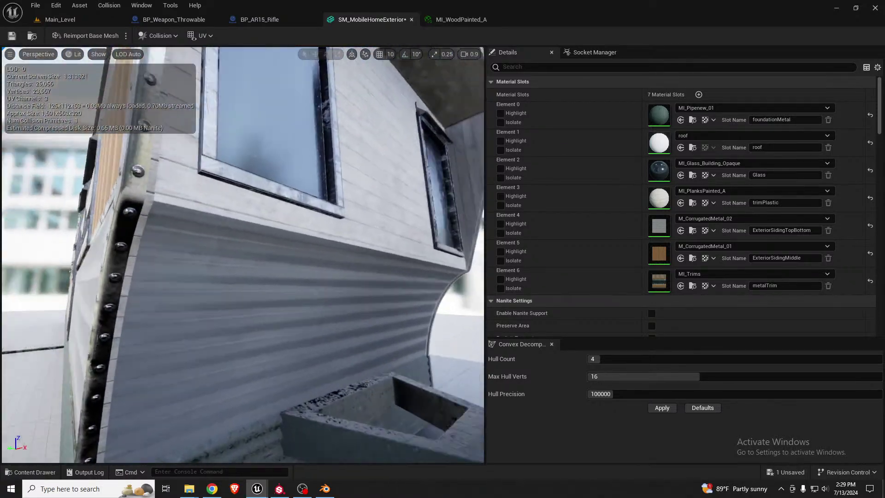
left_click_drag(314, 210, 334, 199)
right_click_drag(334, 198, 377, 224)
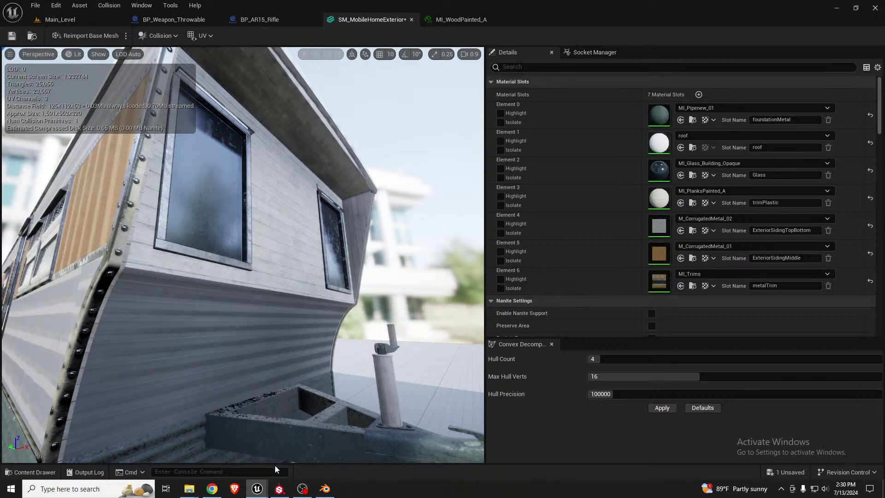
Switch to Blender and select the face loop of the lower side trim between the door and the front corner in face mode
left_click(325, 489)
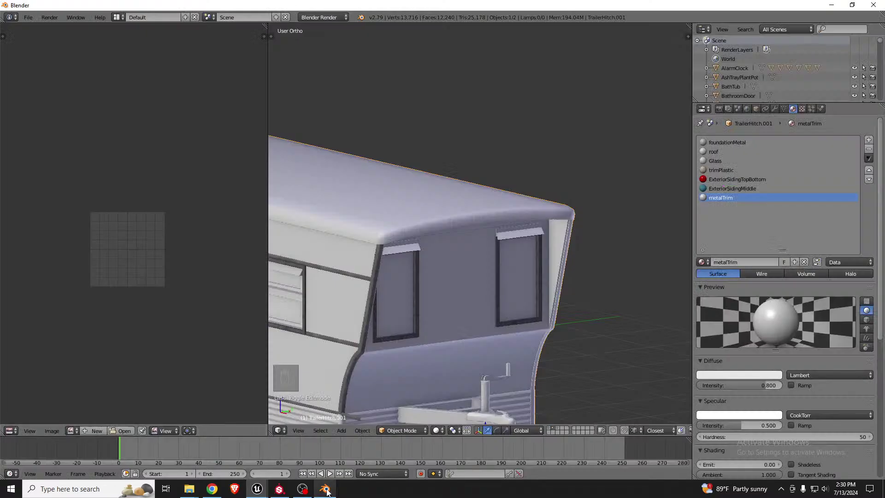
scroll(471, 305, "up", 6)
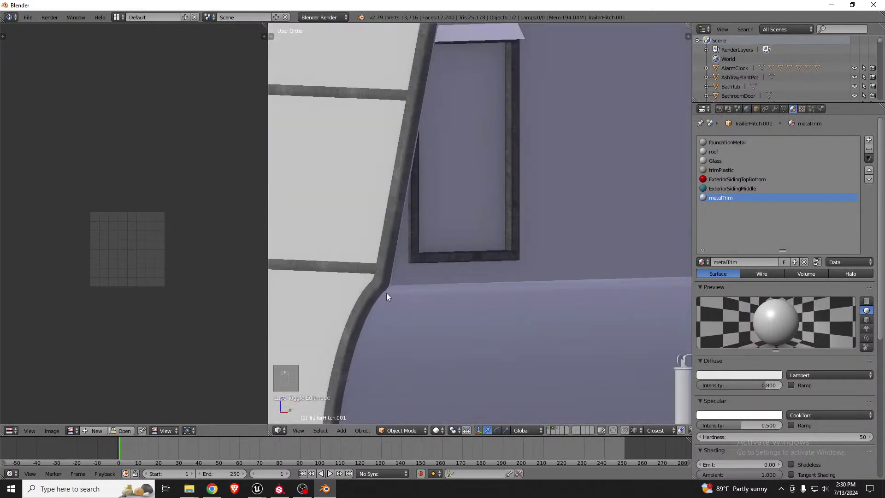
key("Tab")
scroll(392, 279, "down", 3)
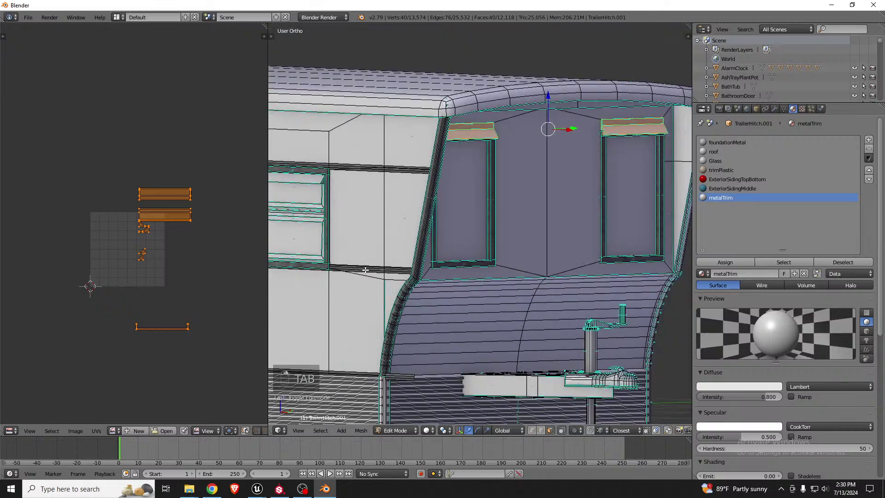
scroll(395, 279, "down", 3)
scroll(350, 281, "up", 3)
key("ctrl+Tab")
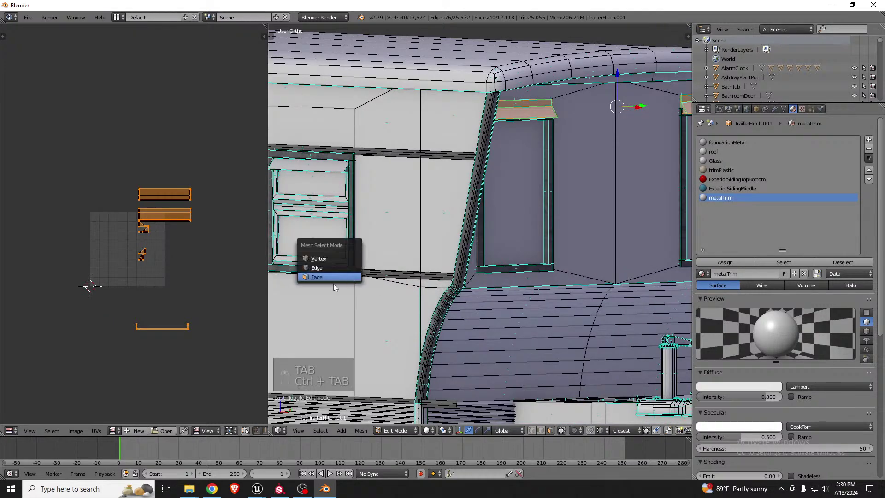
left_click(332, 277)
scroll(323, 276, "down", 3)
scroll(315, 271, "up", 4)
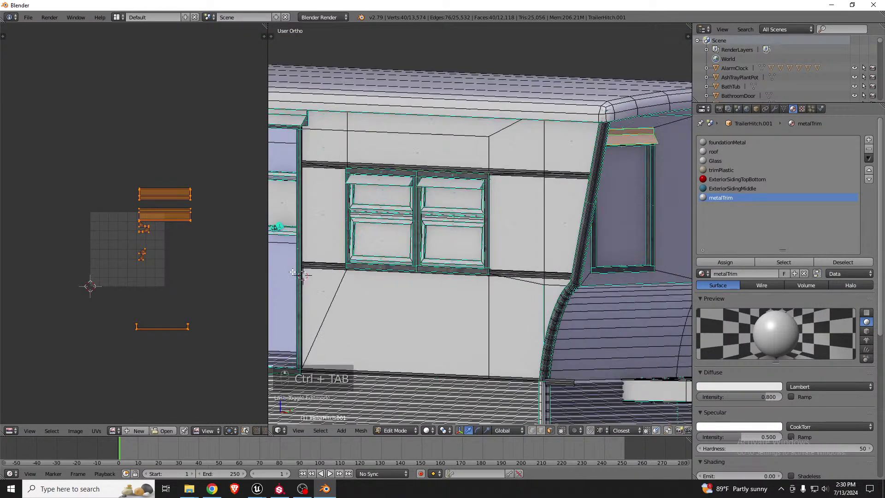
right_click(338, 265, "alt")
scroll(338, 267, "down", 5)
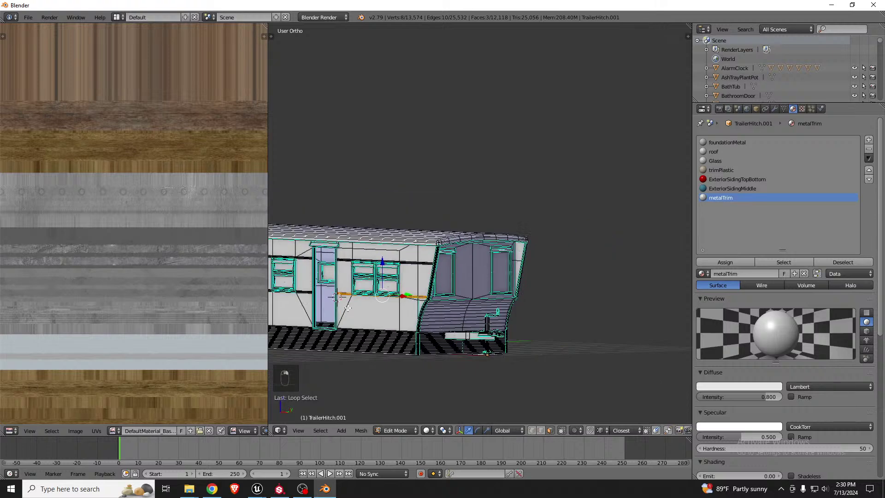
Duplicate the selected trim strip and move the copy horizontally, with Z locked, to the trailer's front wall
scroll(455, 305, "up", 2)
key("shift+d")
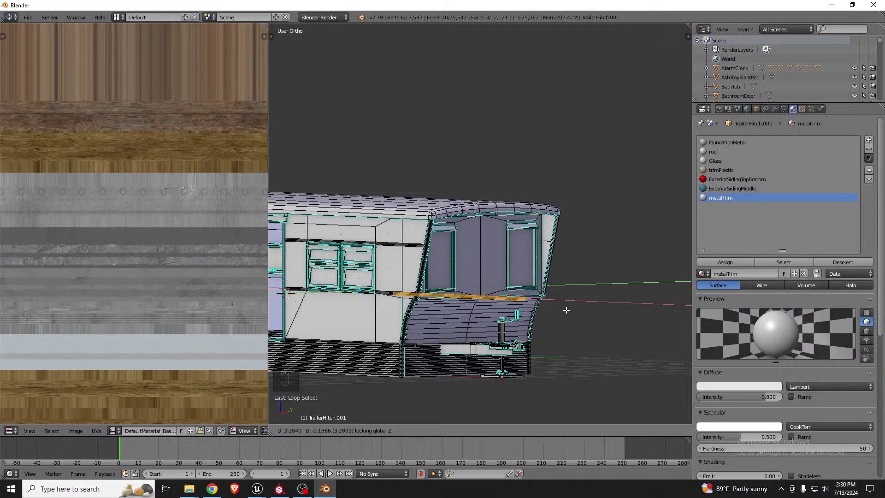
left_click(575, 306)
middle_click_drag(492, 289, 489, 302)
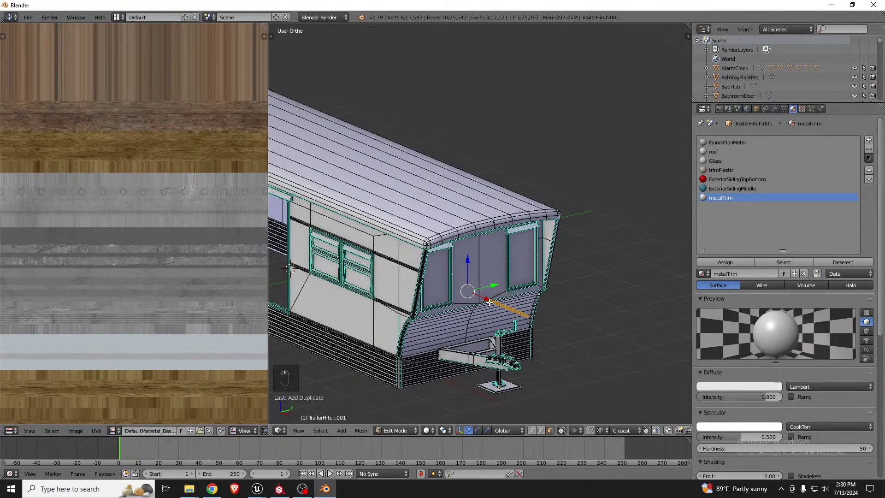
Rotate the duplicated trim strip 90 degrees around Z and move it along X across the trailer's front wall
scroll(487, 303, "up", 4)
type("rz")
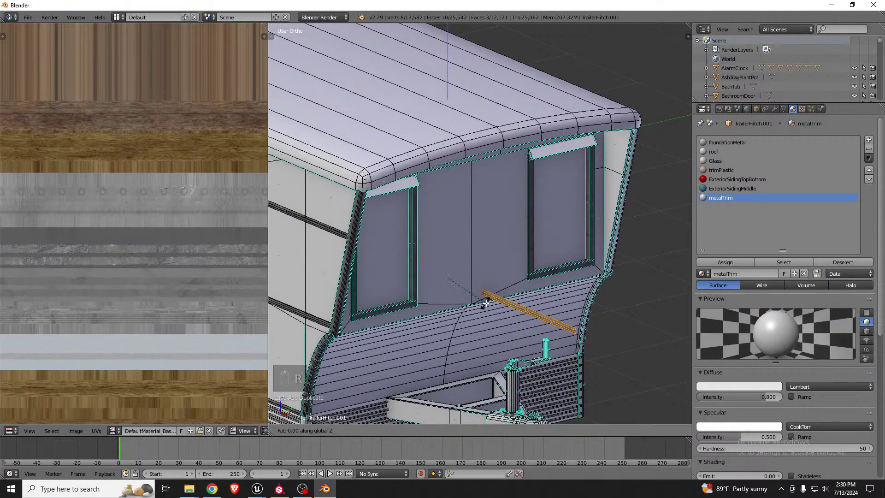
type("90")
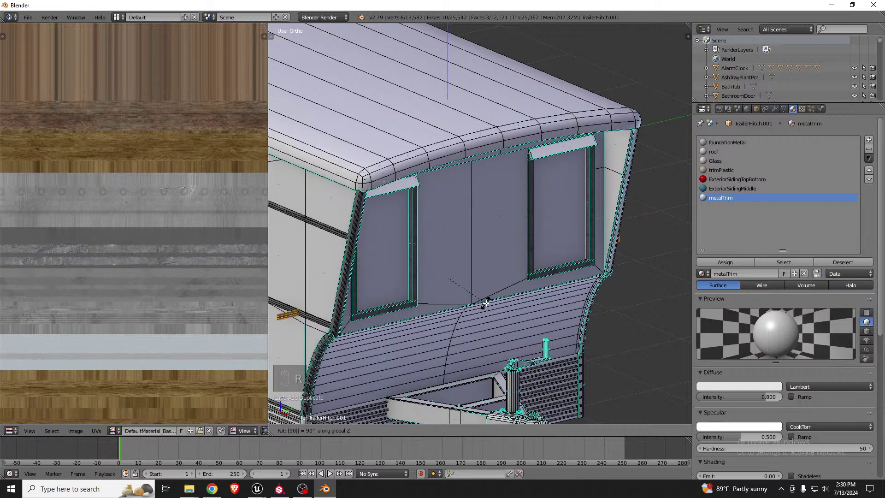
key("Return")
mouse_move(487, 303)
middle_mouse_down()
mouse_move(466, 274)
mouse_move(492, 290)
middle_mouse_up()
key("g")
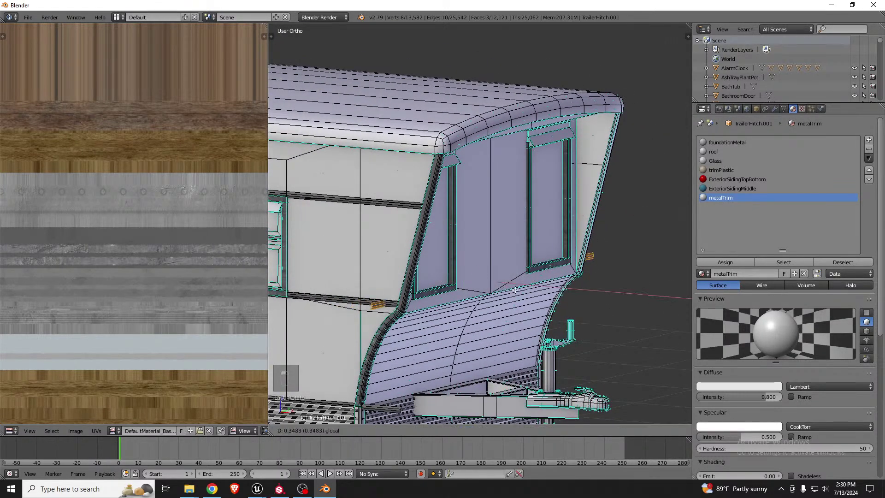
left_click(509, 284)
middle_click_drag(510, 284, 489, 272)
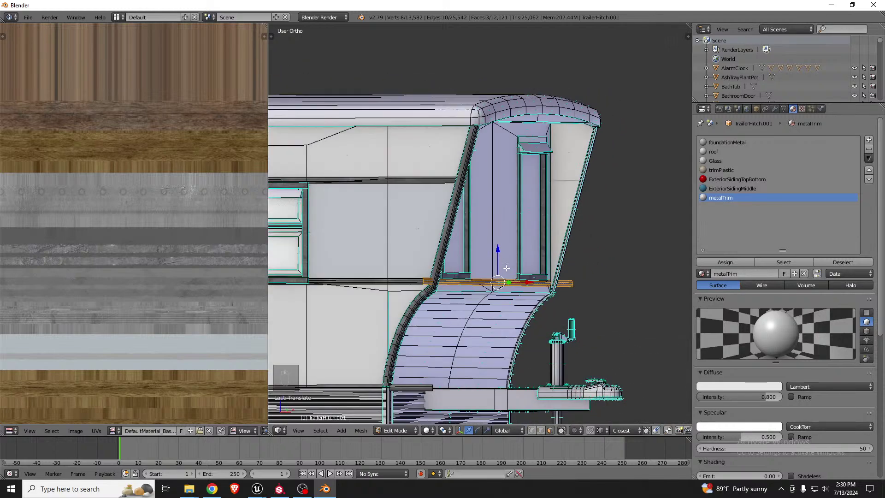
Lower the trim strip to the front wall's bottom edge and shorten it along Y to fit between the corner trims
scroll(484, 264, "up", 4)
left_click_drag(520, 274, 517, 295)
middle_click_drag(459, 294, 482, 326)
key("s")
key("y")
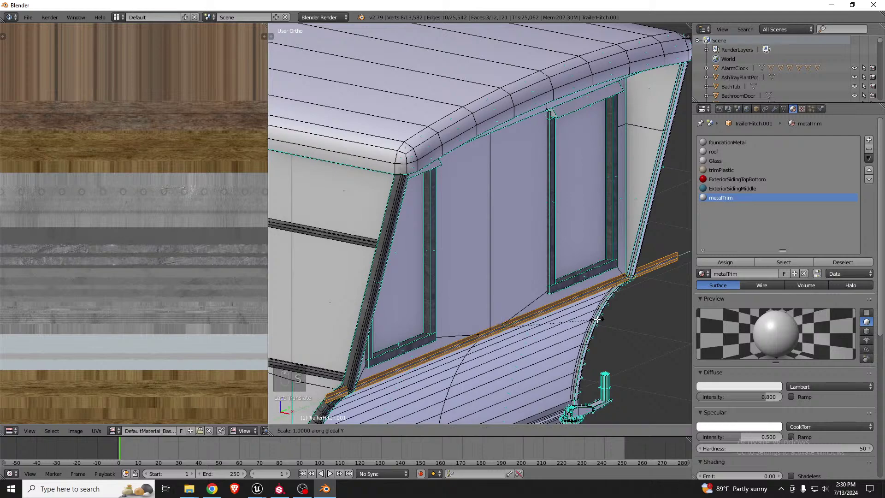
left_click(576, 323)
Move the trim strip along X until it sits against the front wall just above the curved siding
middle_click_drag(576, 322, 545, 302)
key("g")
key("x")
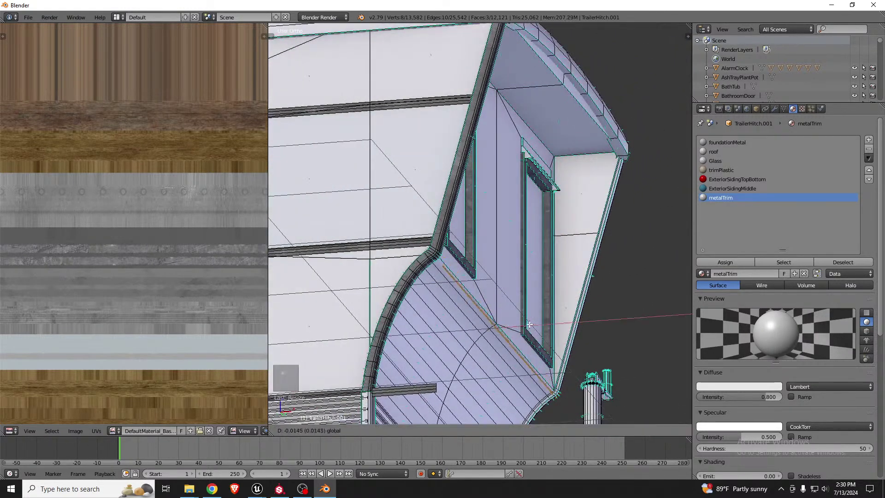
left_click(532, 324)
Try to extrude the front wall trim strip's faces for thickness
key("e")
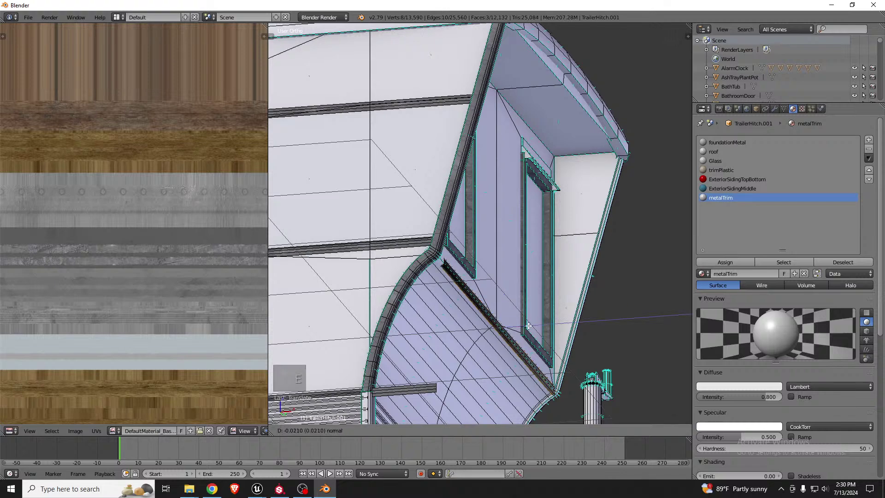
left_click(534, 324)
middle_click_drag(552, 323, 517, 335)
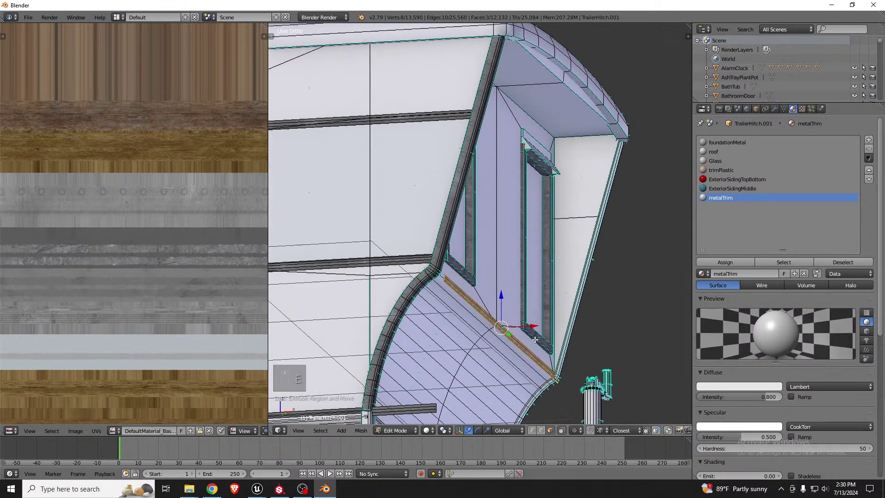
key("ctrl+z")
Tilt the trim strip about 29 degrees around Y to follow the front wall's slope and move it back against the wall
scroll(517, 335, "up", 2)
scroll(517, 334, "up", 1)
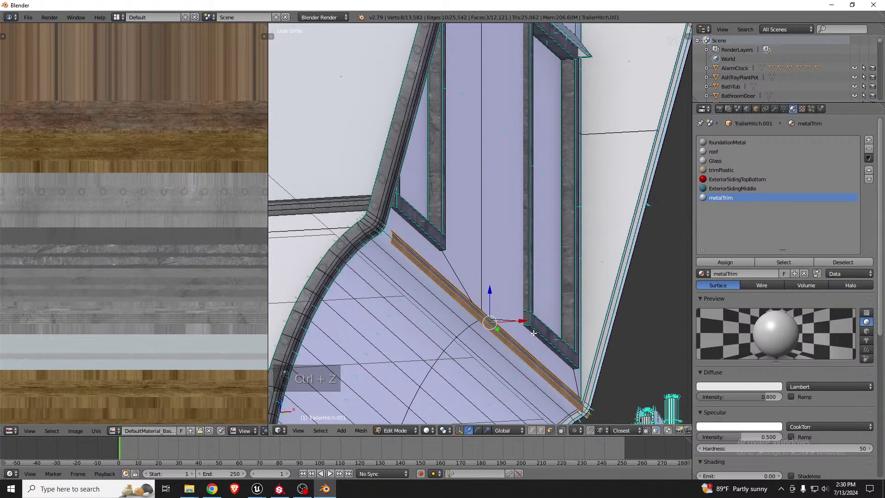
key("r")
key("y")
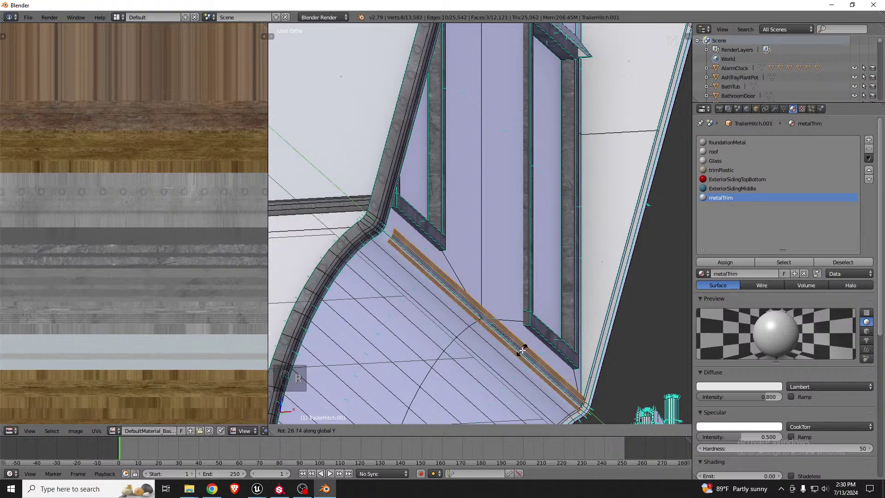
left_click(522, 350)
middle_click_drag(521, 350, 521, 332)
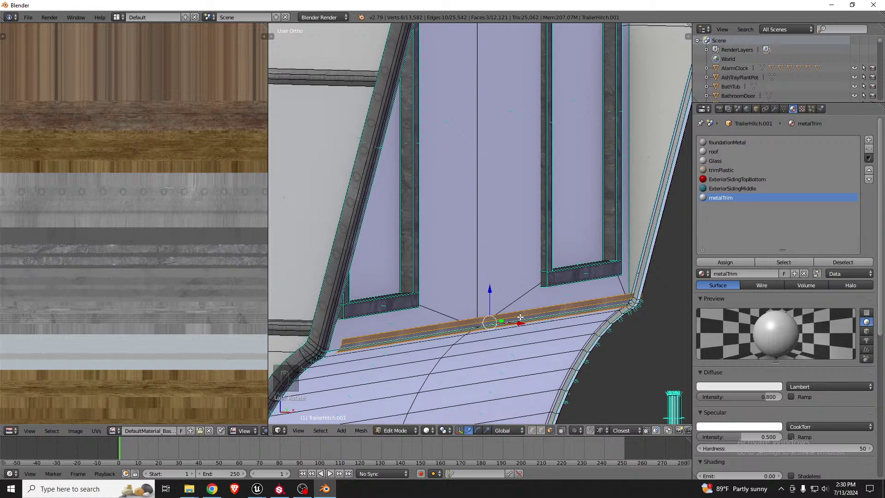
middle_click_drag(436, 357, 528, 310)
left_click_drag(547, 299, 522, 309)
Centre the trim strip along Y between the front corner trims and scale it along Y by about 1.05
scroll(467, 284, "down", 5)
middle_click_drag(473, 285, 520, 302)
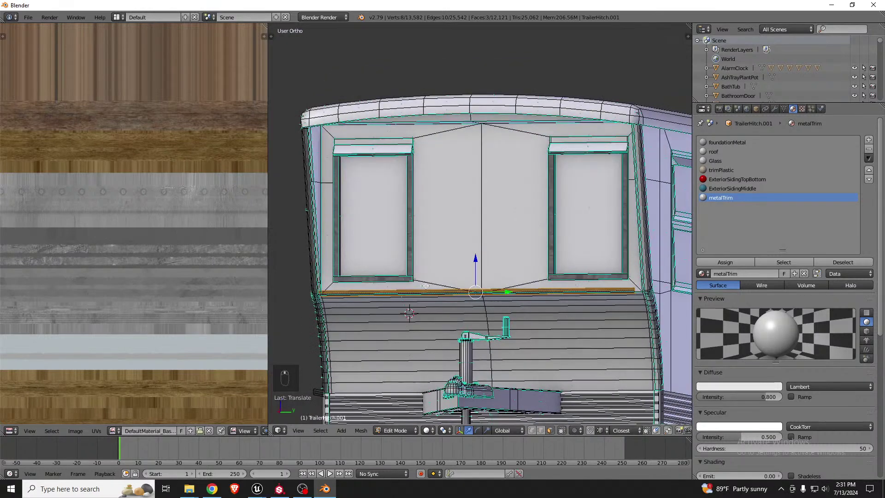
key("g")
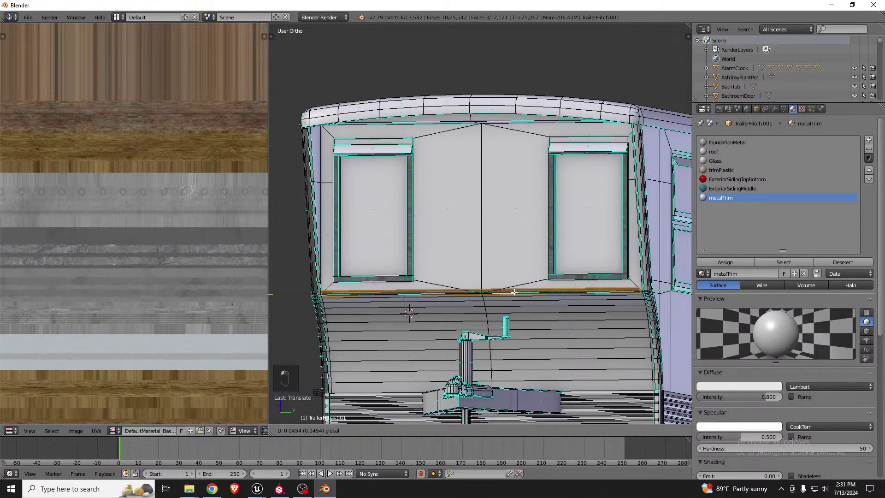
left_click(514, 292)
middle_click_drag(514, 291, 513, 278)
scroll(512, 278, "up", 3)
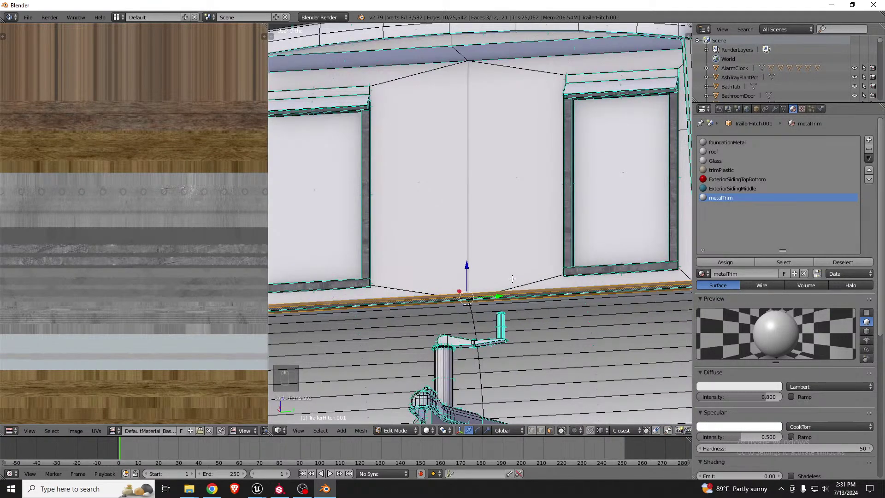
key("shift+space")
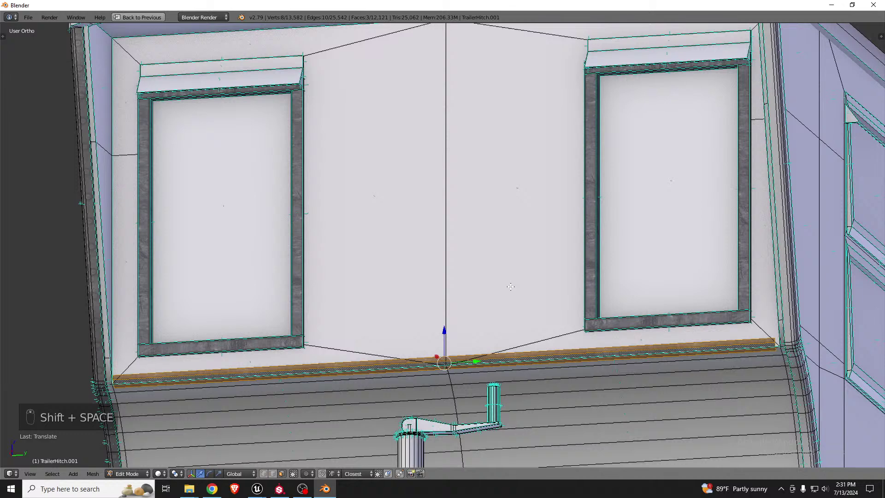
key("s")
key("y")
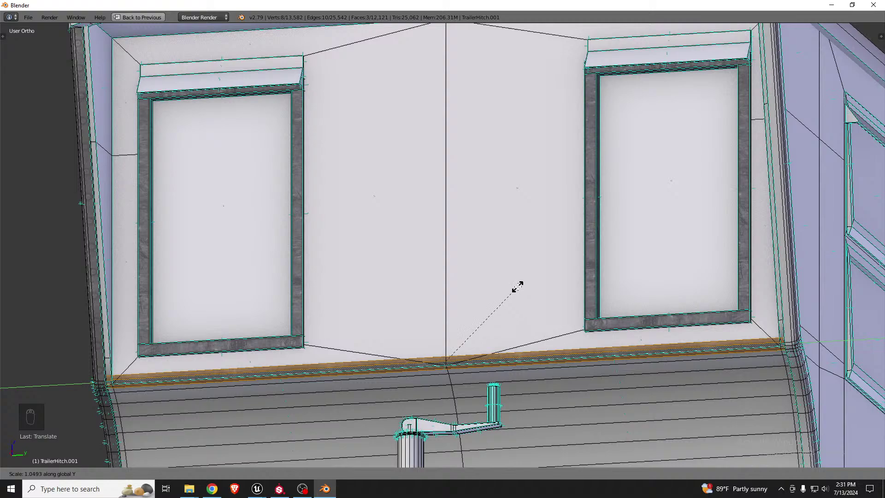
left_click(518, 287)
Nudge the trim strip into place against the front wall and extrude its faces about 0.022 for thickness
middle_click_drag(517, 287, 611, 310)
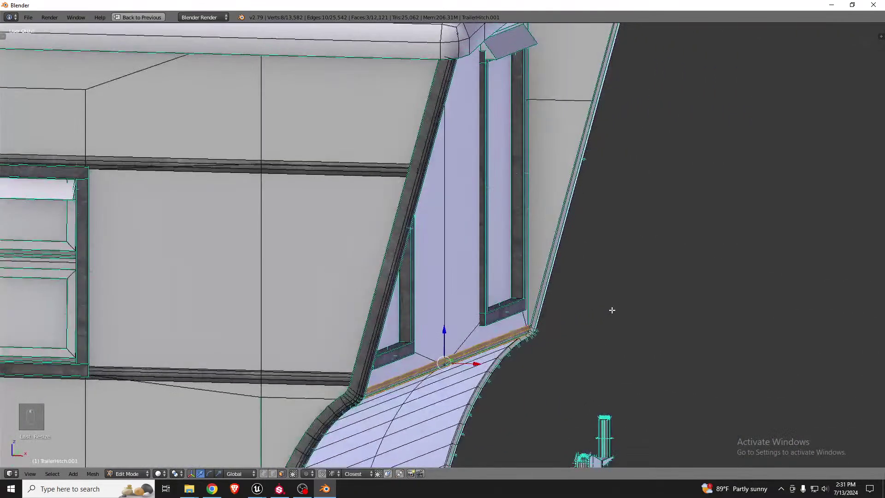
scroll(477, 359, "up", 5)
left_click_drag(432, 358, 429, 363)
middle_click_drag(414, 337, 385, 371)
scroll(378, 353, "up", 2)
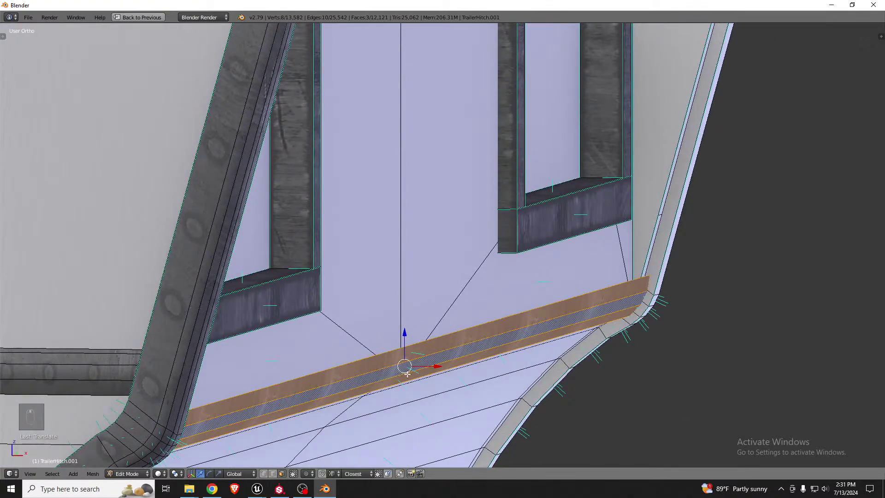
key("e")
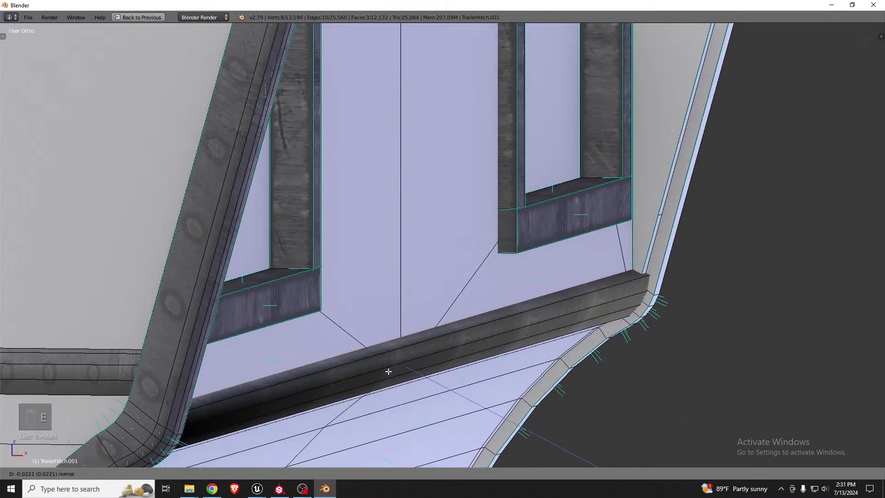
left_click(387, 370)
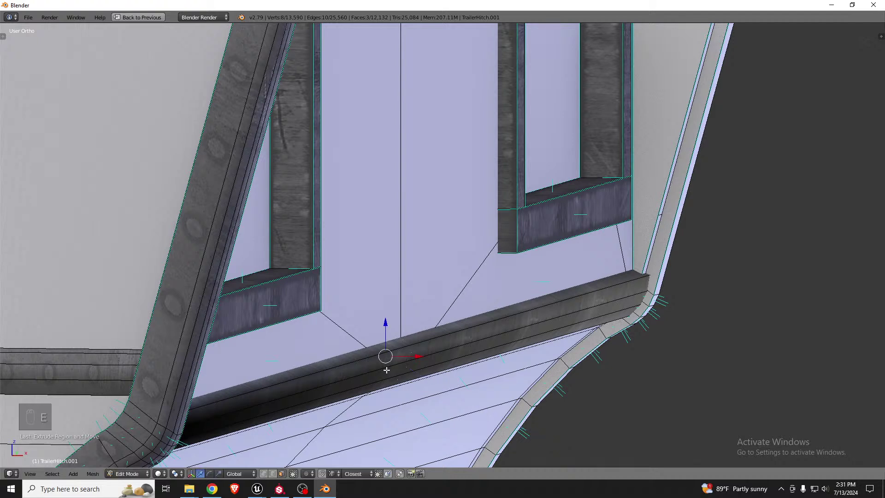
Select the whole linked front trim piece, recalculate its normals, apply Set SSharp, and leave edit mode
key("l")
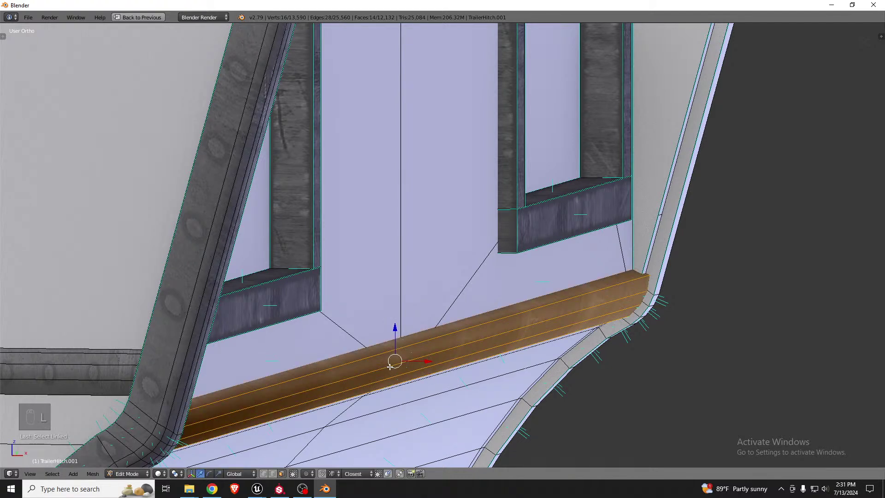
key("ctrl+n")
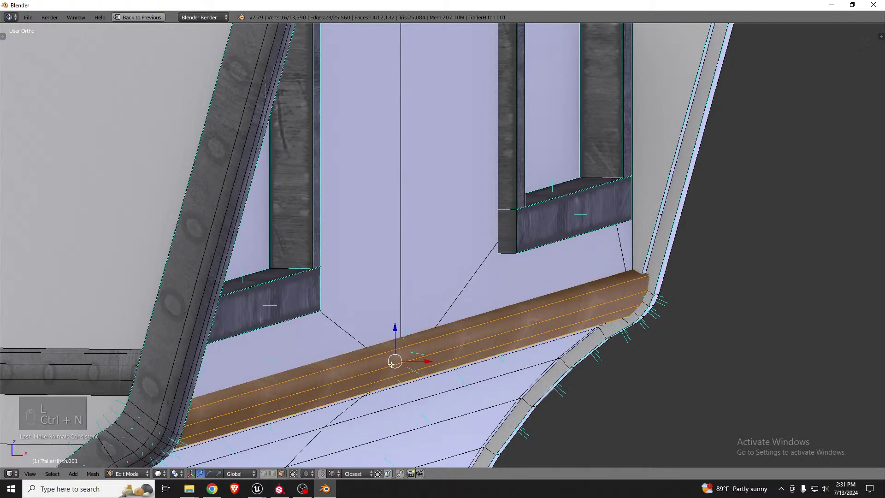
key("q")
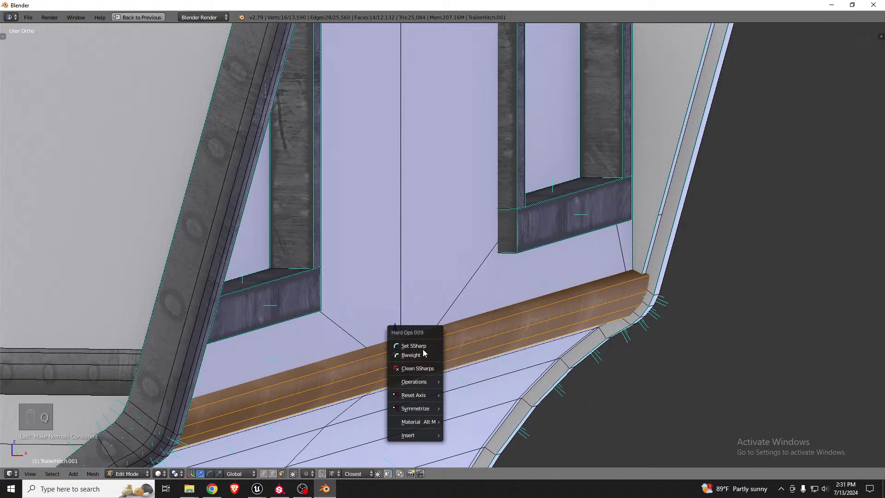
left_click(425, 345)
key("Tab")
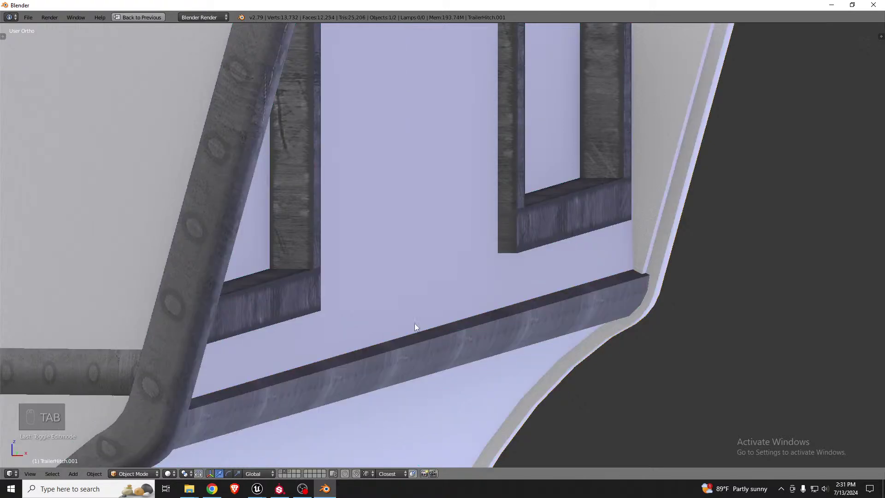
Check the new front wall trim and export the trailer as FBX over SM_MobileHomeExterior.fbx in the OYO folder
middle_click_drag(414, 322, 223, 363)
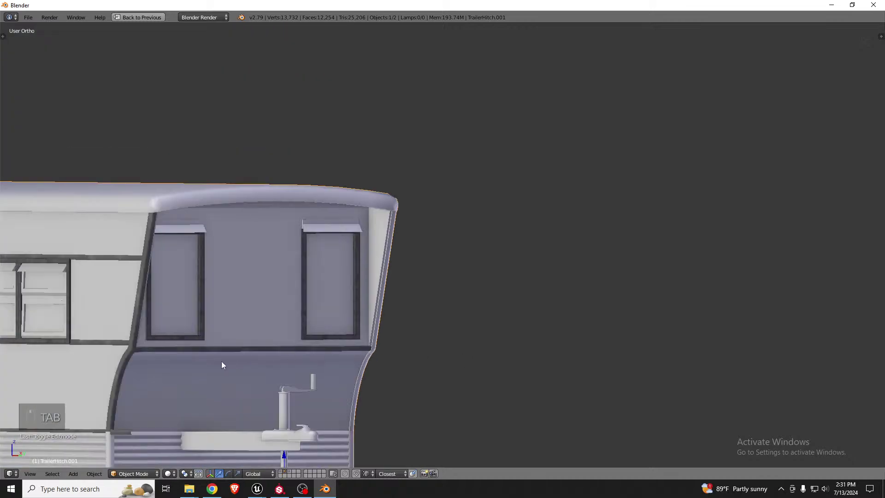
scroll(214, 331, "up", 6)
scroll(419, 334, "down", 8)
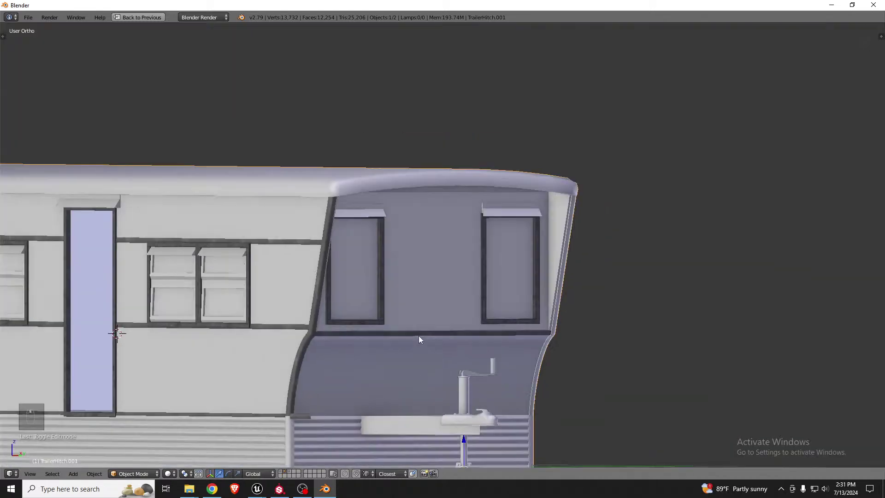
middle_click_drag(419, 336, 408, 316)
scroll(409, 319, "down", 3)
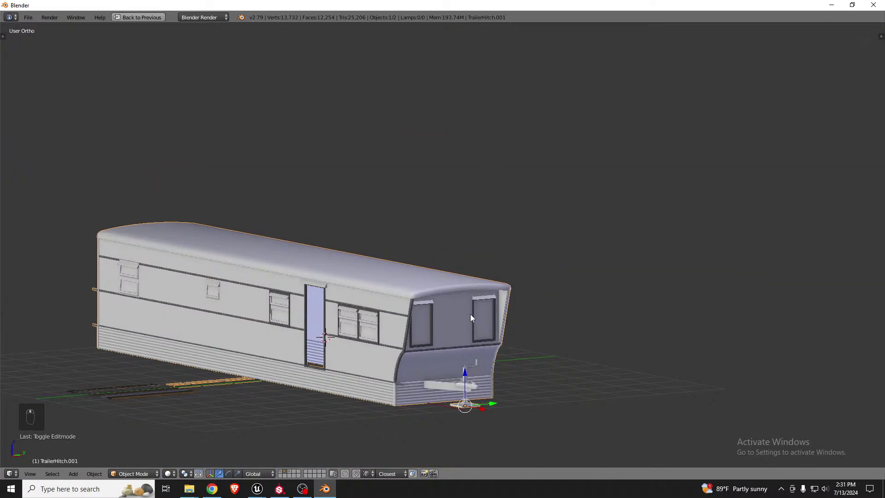
left_click(28, 17)
mouse_move(75, 203)
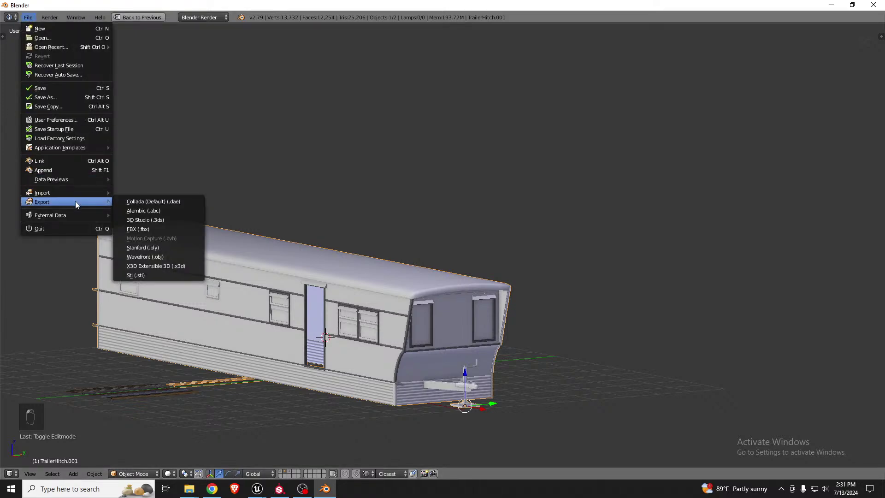
left_click(149, 230)
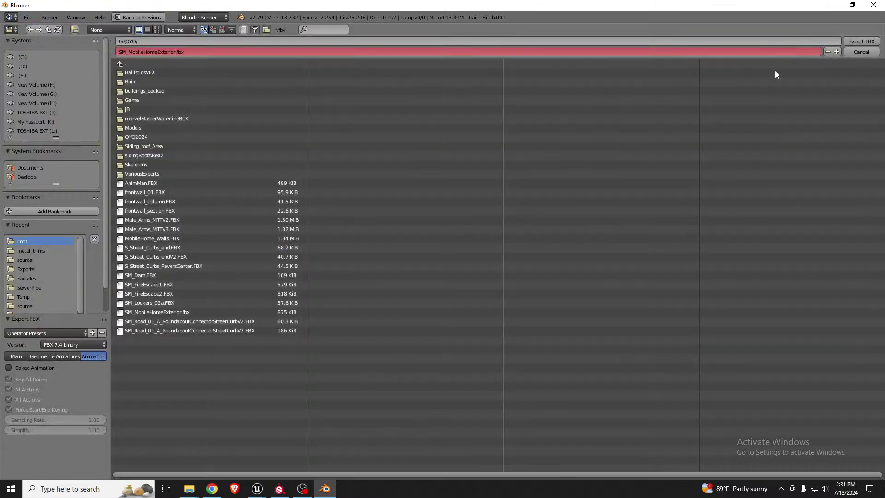
left_click(853, 45)
Switch to Unreal Engine, reimport the base mesh, and inspect the mobile home's front and door side
key("alt+Tab")
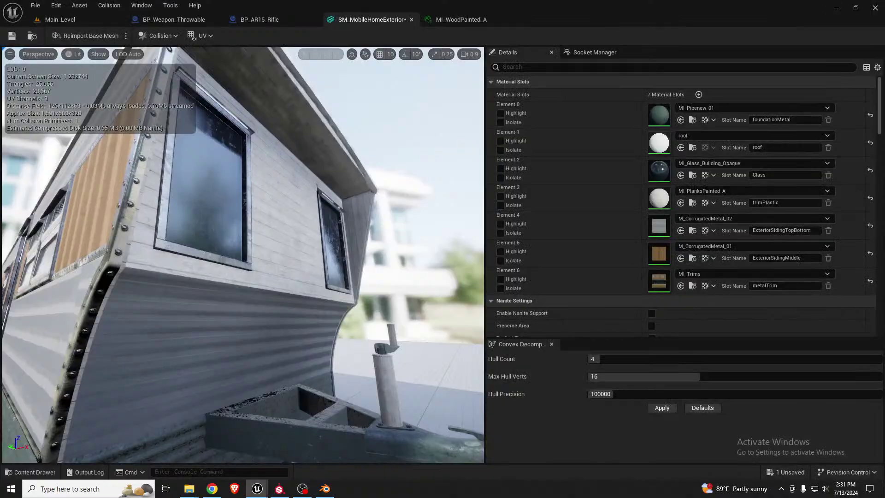
left_click(90, 36)
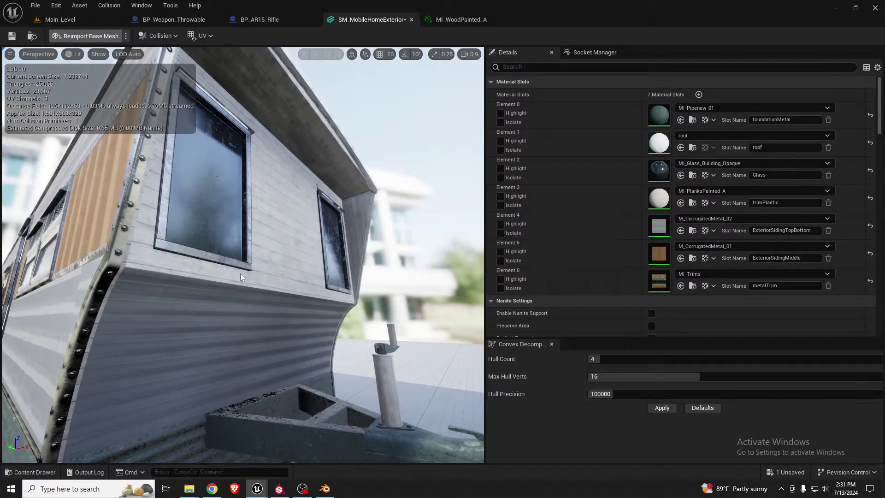
right_click_drag(265, 302, 304, 294)
right_click_drag(118, 289, 90, 287)
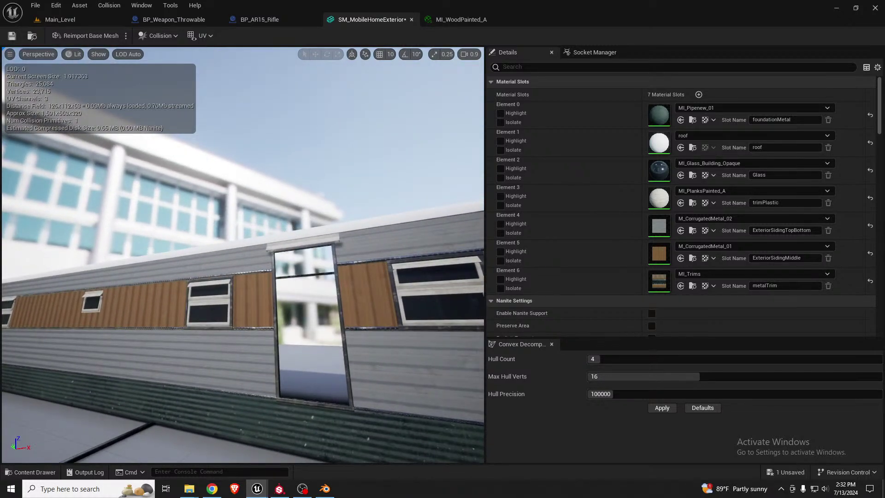
Open Main_Level and place an SM_Door_Exterior_Set door in the mobile home's open doorway
left_click(85, 23)
right_click_drag(420, 215, 447, 203)
right_click_drag(375, 214, 348, 215)
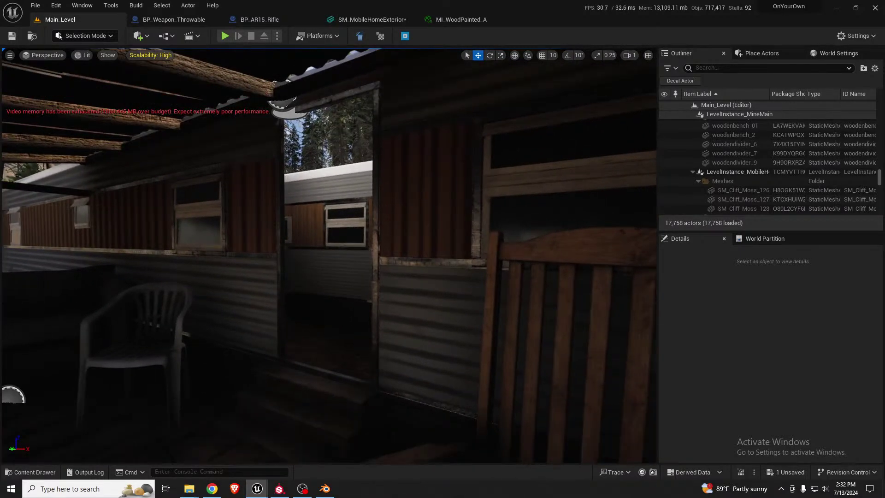
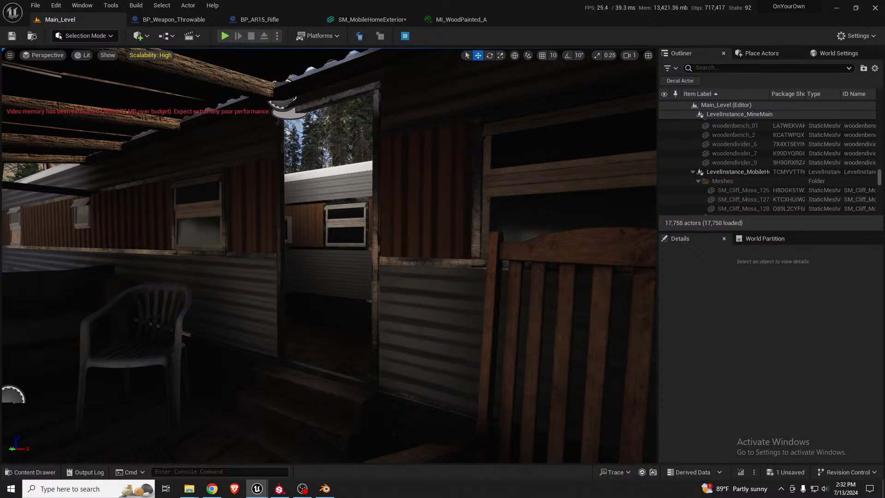
left_click_drag(836, 414, 372, 387)
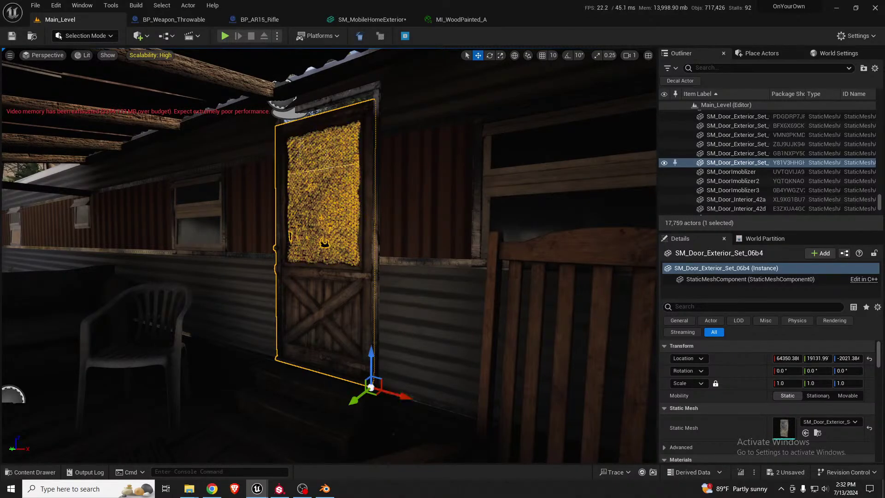
Place the SM_Door_Exterior_Set_06c door frame around the mobile home's exterior door and line it up with the doorway
mouse_move(330, 255)
right_mouse_down()
mouse_move(258, 255)
mouse_move(350, 255)
mouse_move(323, 254)
mouse_move(322, 262)
right_mouse_up()
key("w")
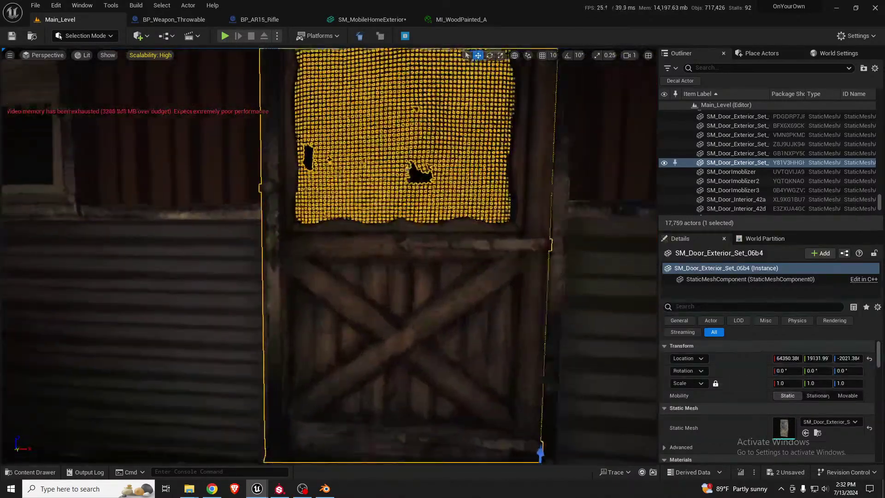
right_click_drag(410, 341, 411, 365)
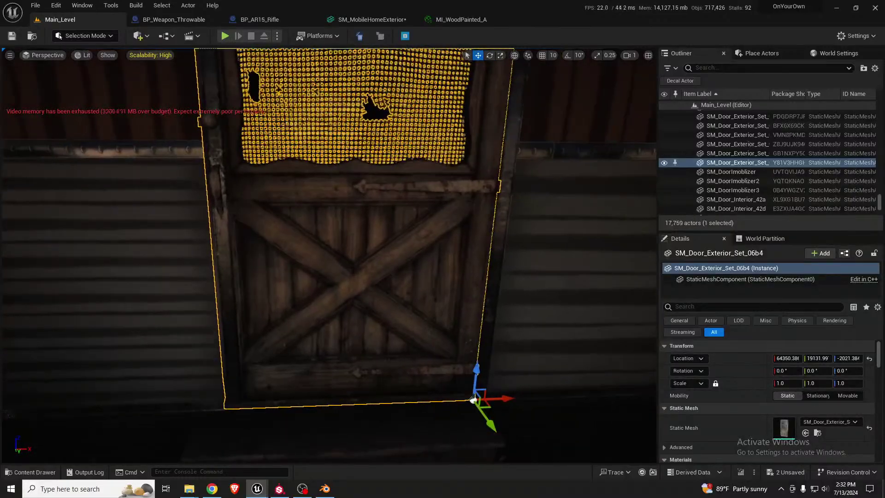
key("s")
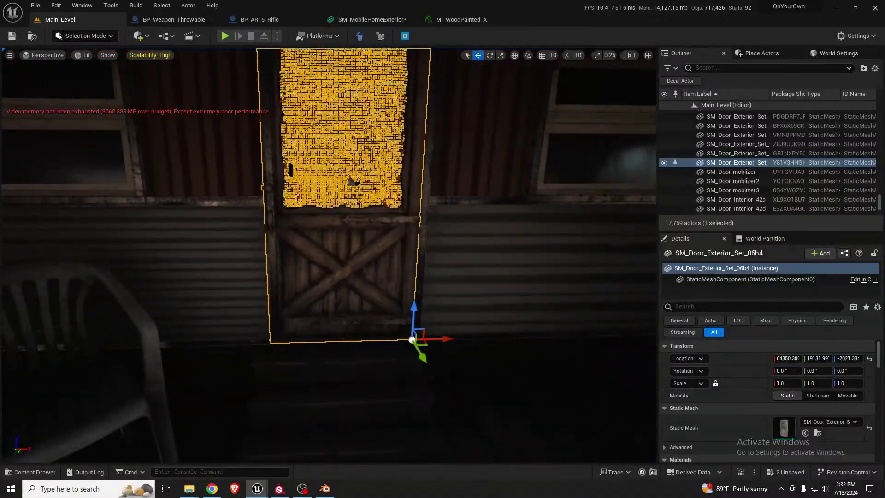
left_click_drag(783, 428, 413, 345)
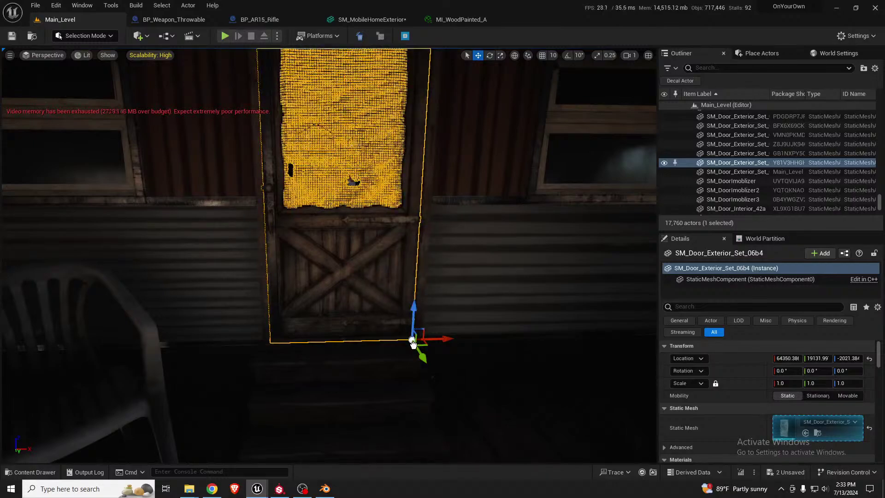
left_click_drag(405, 351, 368, 355)
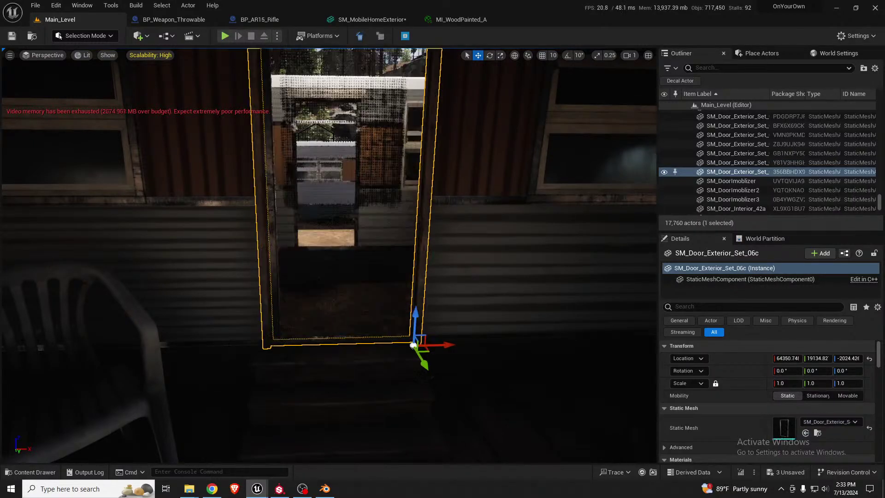
Inspect the fitted door and frame, clear the selection, and save all unsaved changes
right_click_drag(368, 354, 327, 232)
right_click_drag(307, 307, 286, 345)
right_click_drag(415, 318, 454, 325)
right_click_drag(412, 345, 375, 332)
key("Escape")
mouse_move(636, 293)
right_mouse_down()
mouse_move(621, 293)
mouse_move(636, 293)
right_mouse_up()
key("ctrl+shift+s")
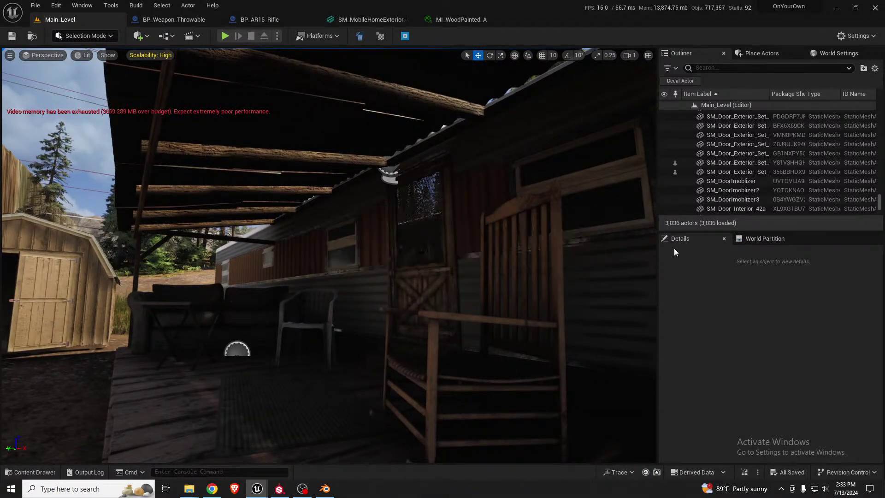
Find BP_NeonLight02 by searching for "neon", place it on the porch, and raise it to just under the porch roof
left_click(759, 53)
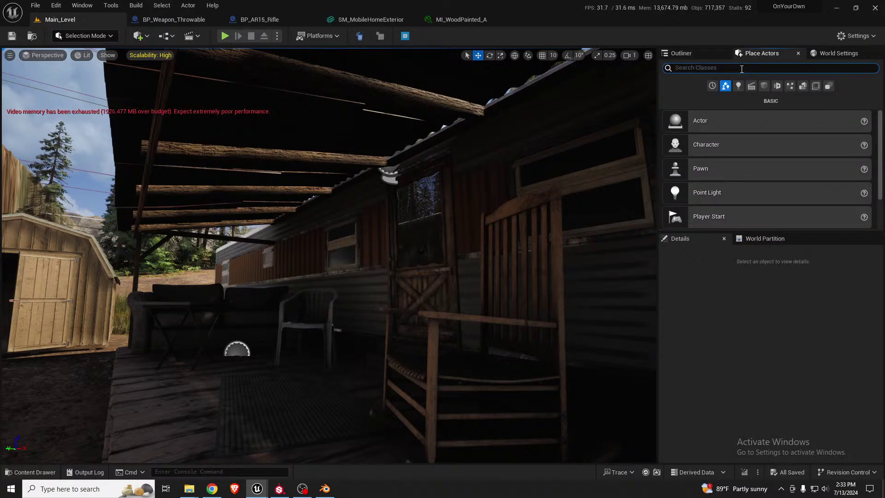
type("neon")
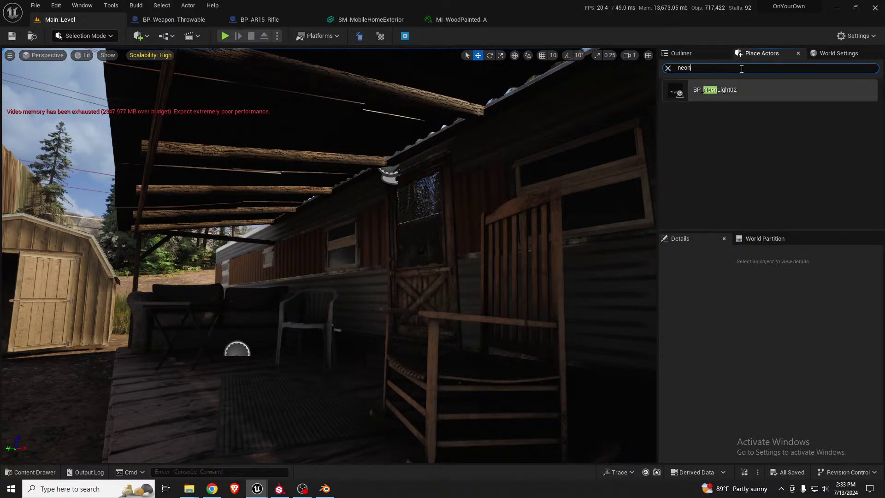
left_click(718, 91)
left_click_drag(309, 395, 360, 402)
left_click_drag(338, 362, 322, 368)
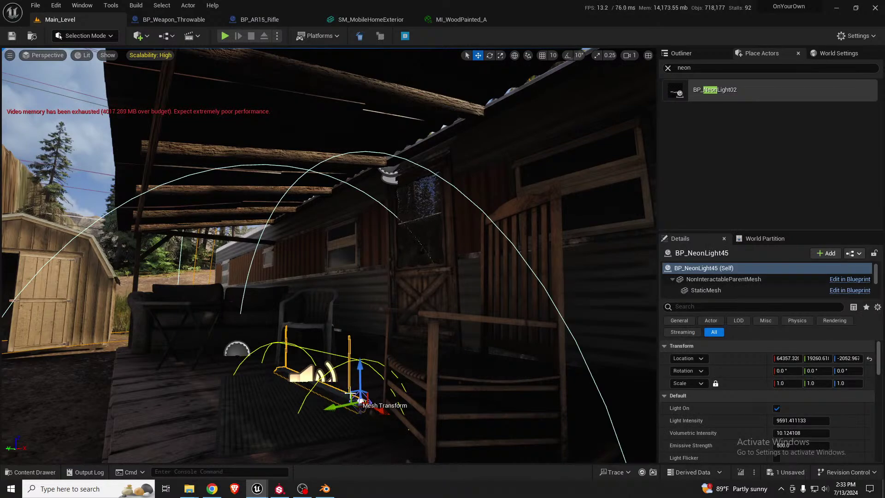
left_click_drag(354, 394, 361, 105)
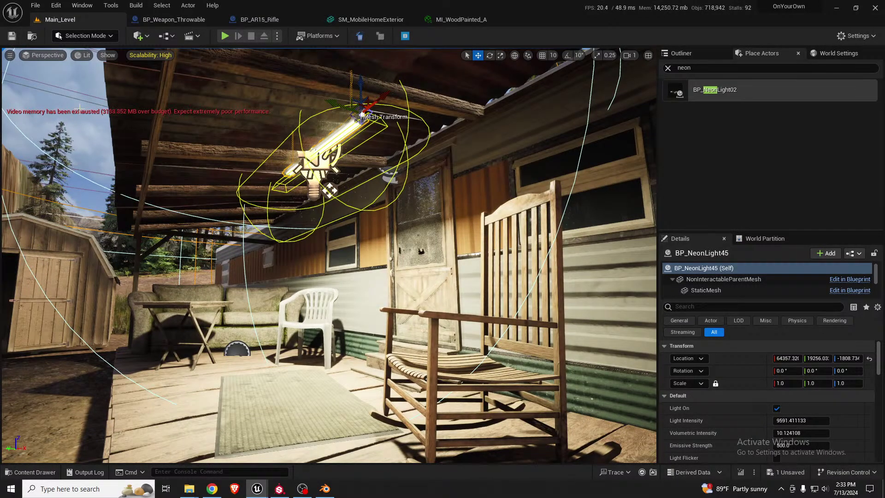
Set the Lighting of BP_Sky_newV2 to Sunset and view the lit porch from the yard
left_click(81, 156)
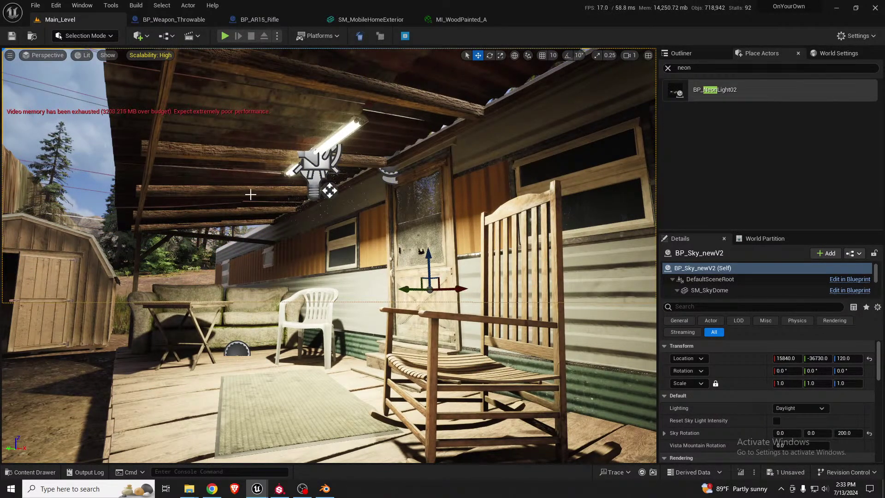
left_click(800, 408)
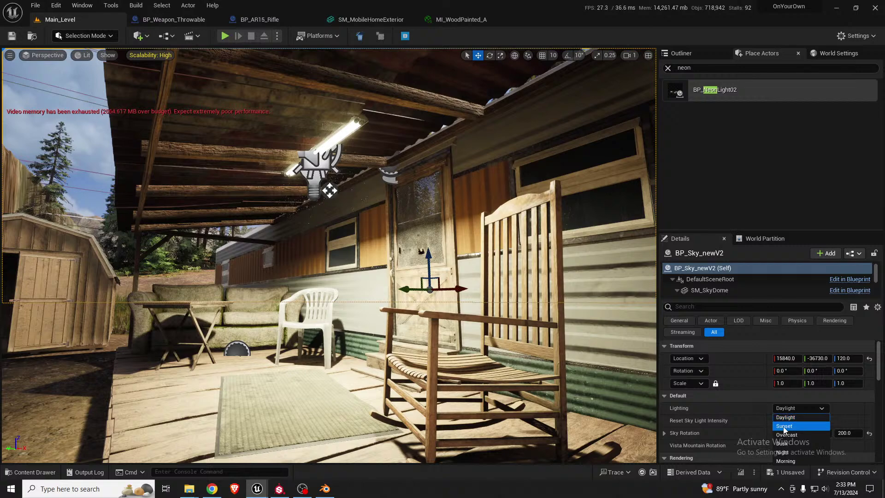
left_click(788, 426)
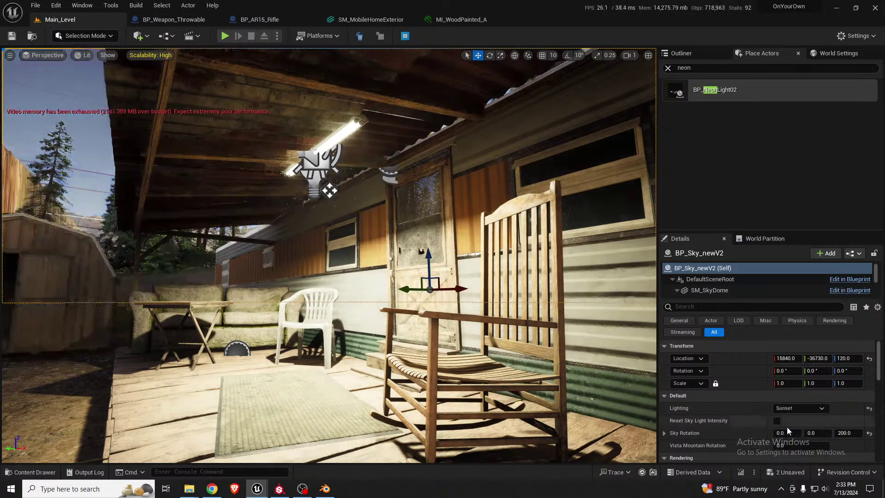
key("s")
mouse_move(377, 183)
right_mouse_down()
mouse_move(384, 183)
mouse_move(377, 183)
right_mouse_up()
key("s")
key("w")
key("a")
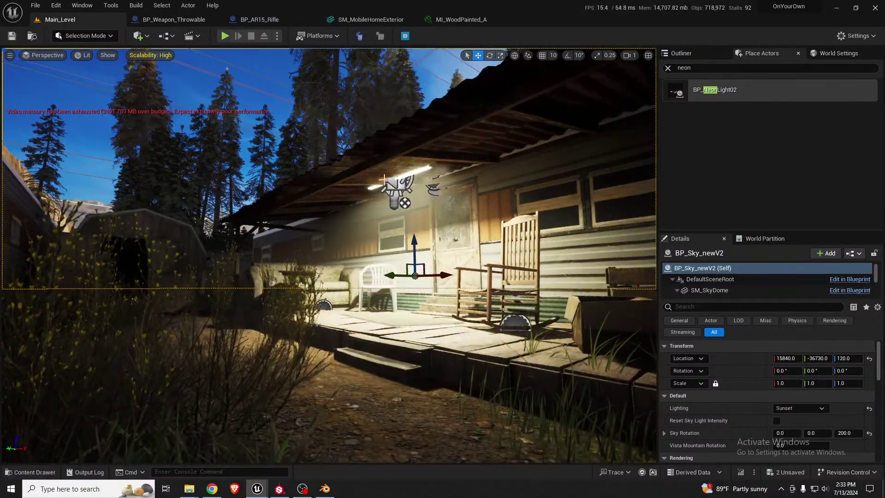
Set the porch neon light's Light Intensity to 5000
left_click(404, 185)
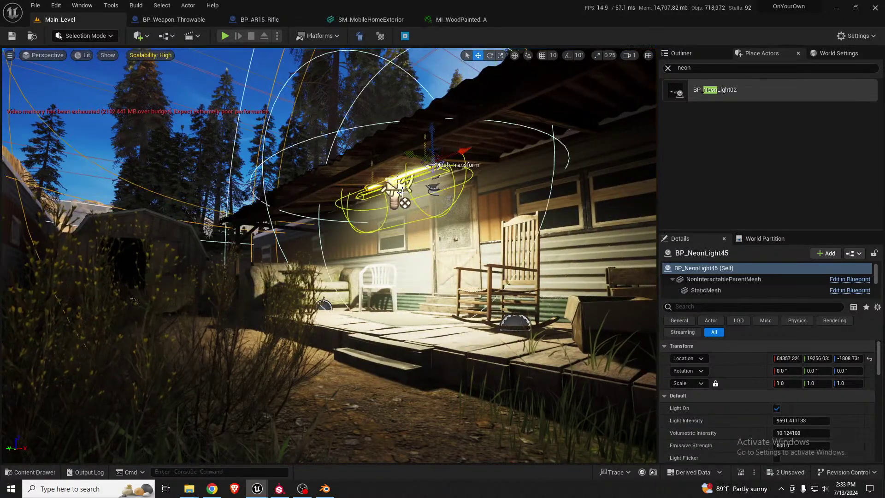
left_click(796, 420)
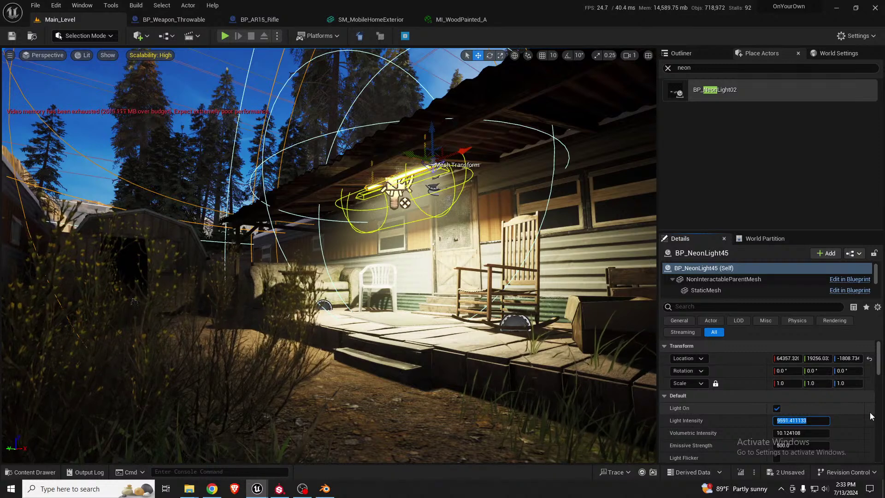
type("5000")
key("Return")
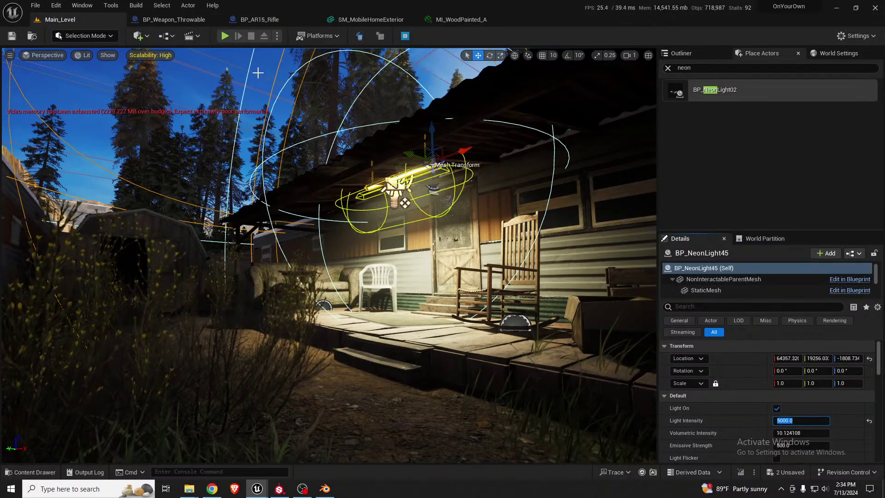
Select the BP_Sky_newV2 sky actor and set its Lighting to Night
left_click(321, 88)
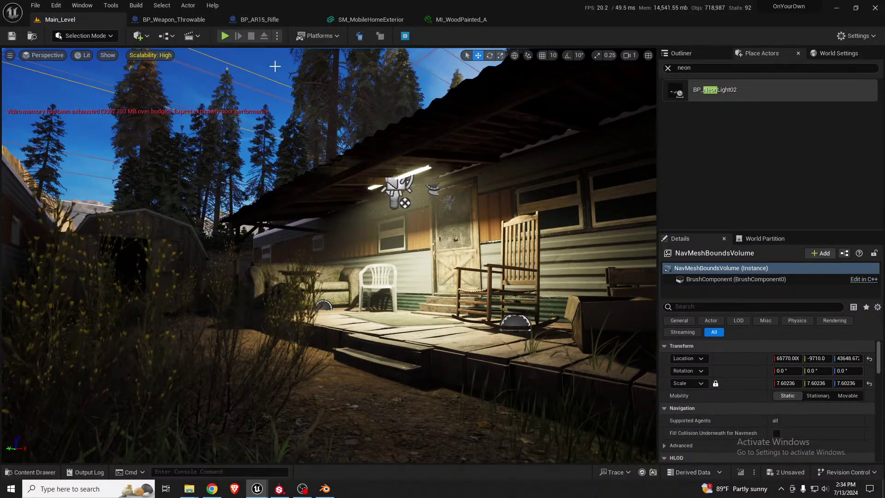
left_click(333, 105)
left_click(809, 408)
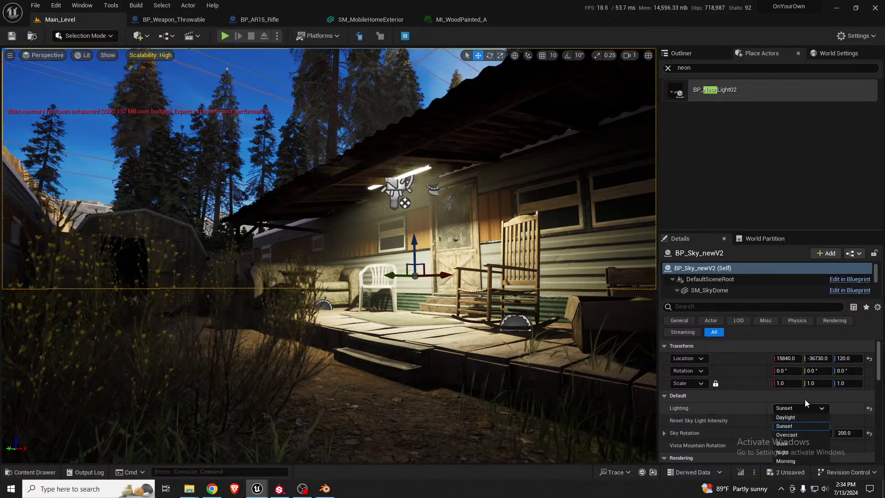
left_click(788, 453)
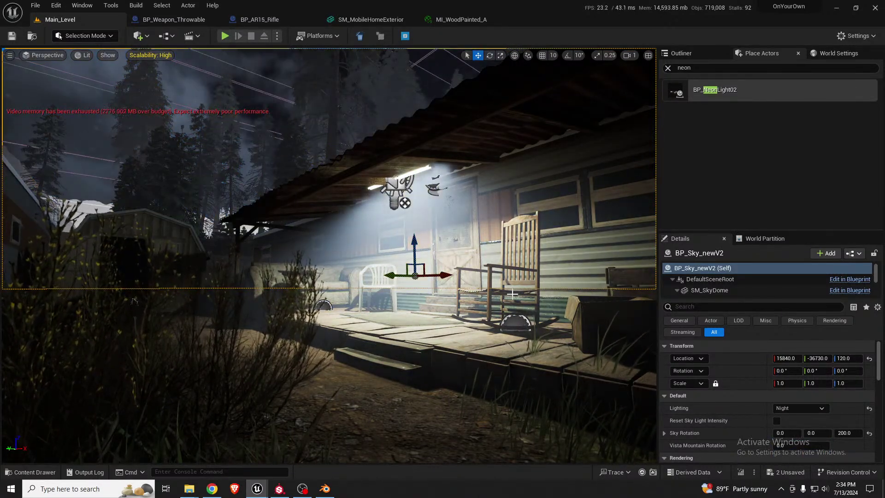
Move the porch neon light closer to the trailer wall above the door, at about Y 19182 and Z -1797
right_click_drag(131, 300, 277, 295)
right_click_drag(403, 262, 507, 240)
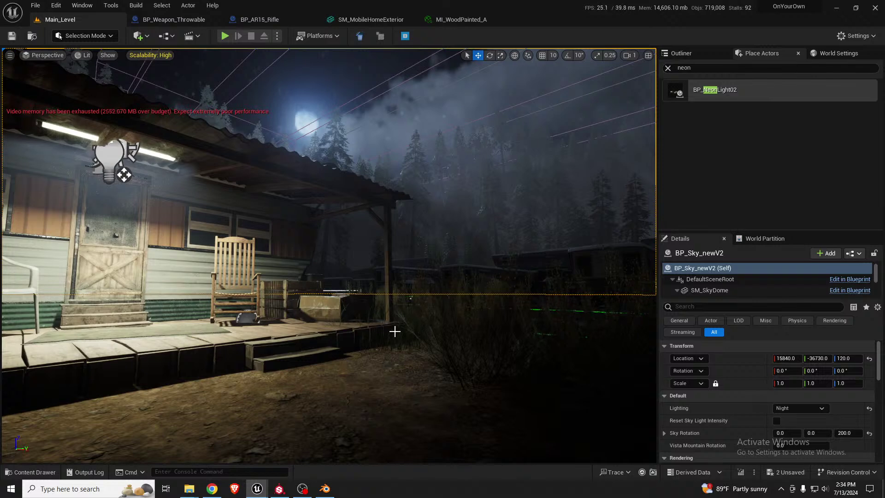
right_click_drag(395, 331, 315, 334)
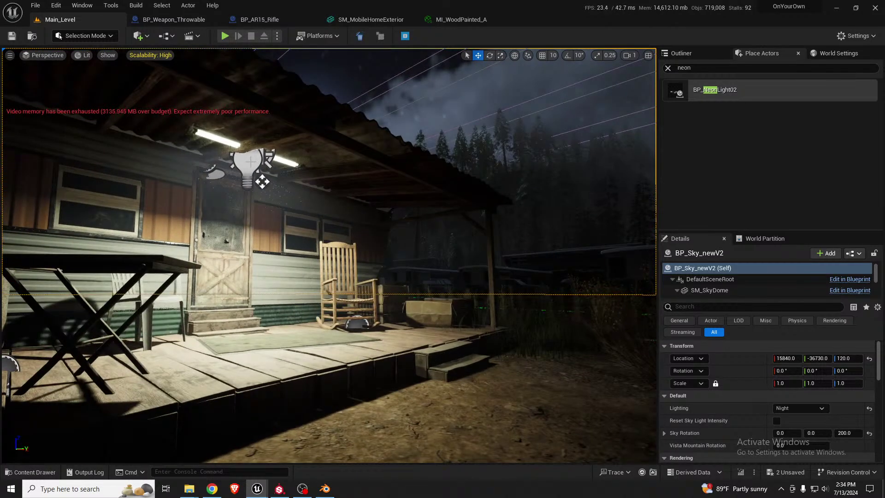
left_click(261, 161)
left_click_drag(297, 154, 275, 158)
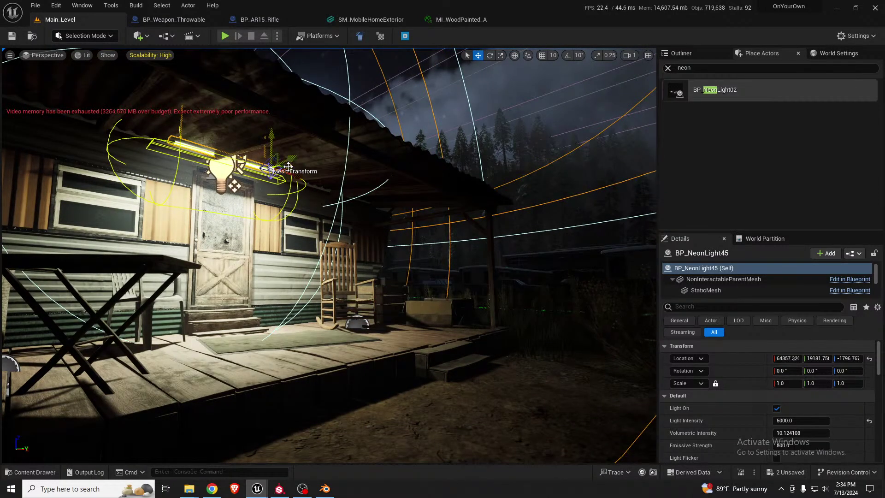
Try the porch neon light at an intensity of 1000, and set its Light Intensity to 2000
key("s")
right_click_drag(388, 218, 360, 210)
key("w")
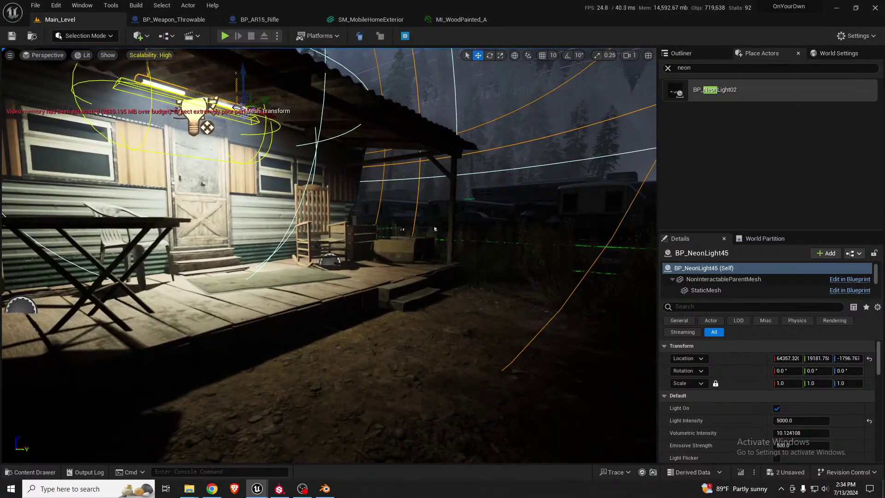
left_click(803, 423)
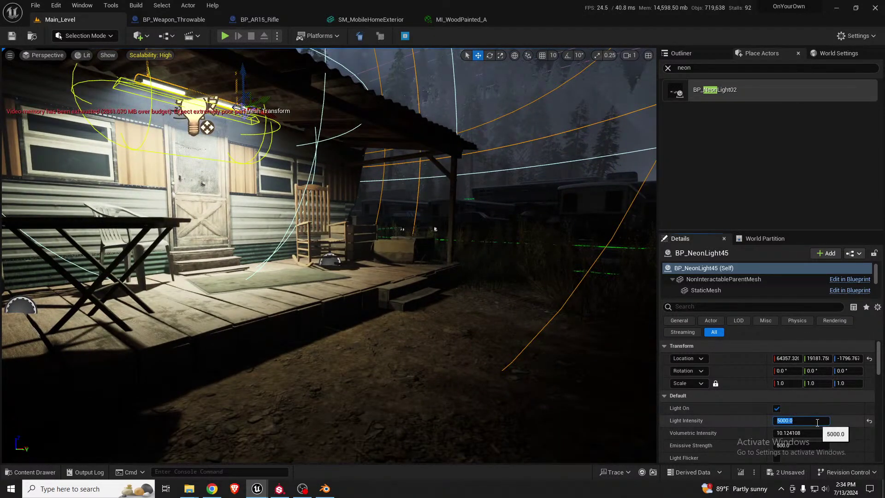
key("Return")
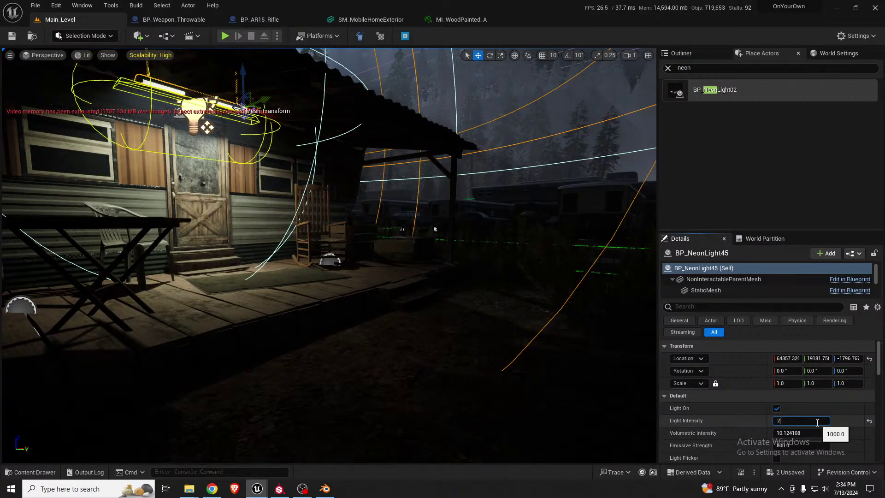
key("Return")
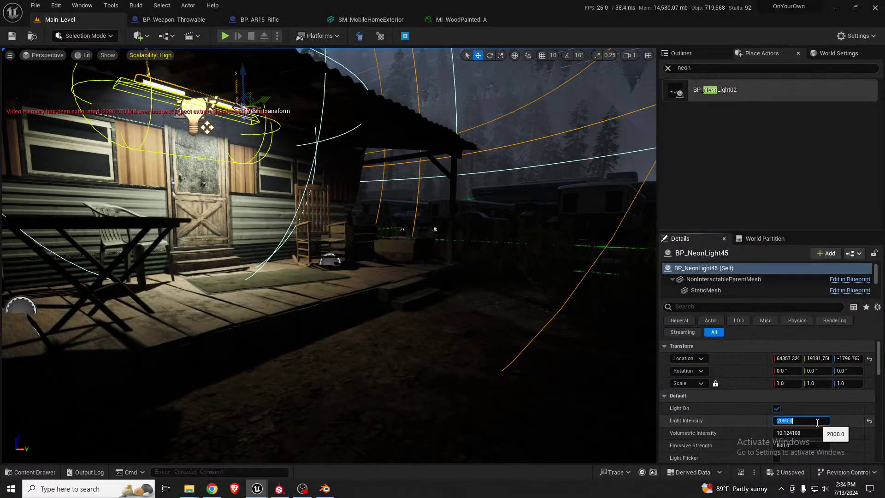
Open the BP_Sky_newV2 blueprint to look at its construction script and sky defaults, and close it
right_click_drag(631, 240, 610, 194)
right_click_drag(396, 115, 390, 92)
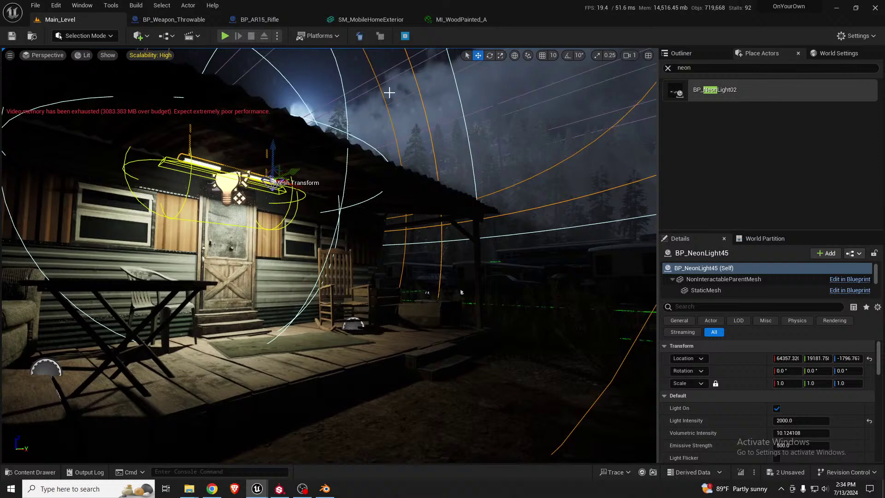
left_click(356, 79)
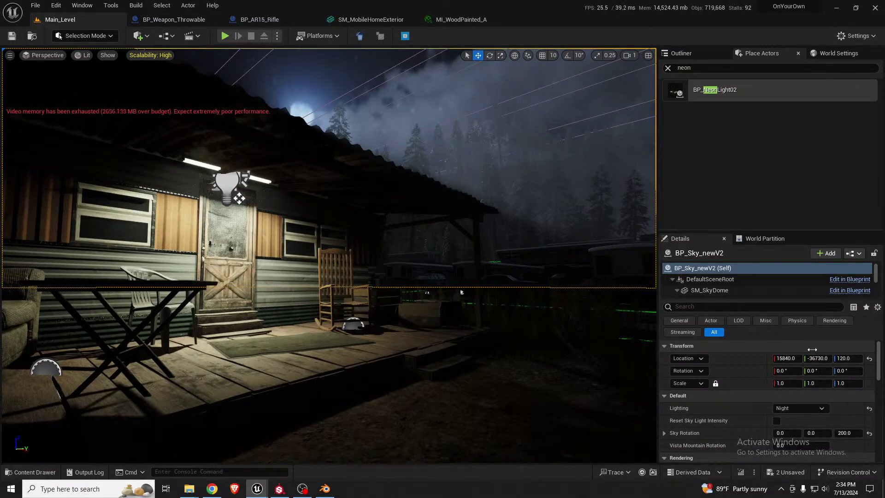
left_click(854, 253)
left_click(784, 278)
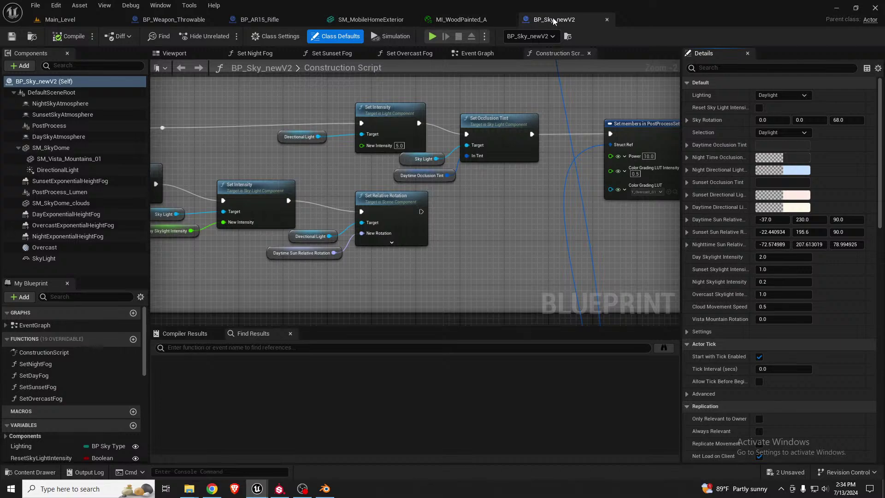
left_click(606, 19)
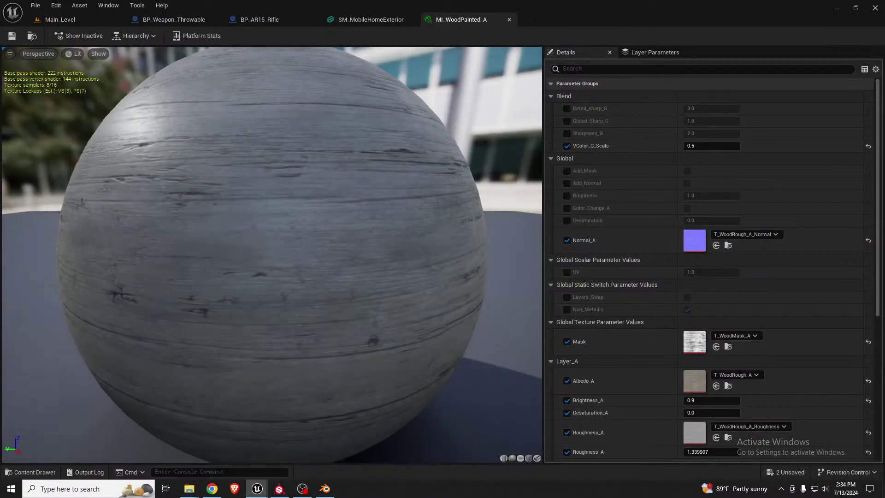
Return to Main_Level, frame the porch at night, and save the level
left_click(60, 19)
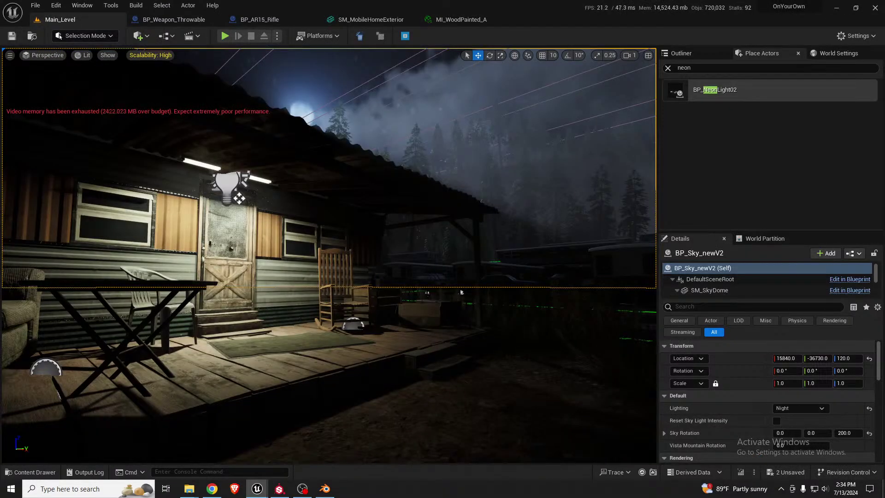
right_click_drag(379, 234, 357, 230)
key("ctrl+s")
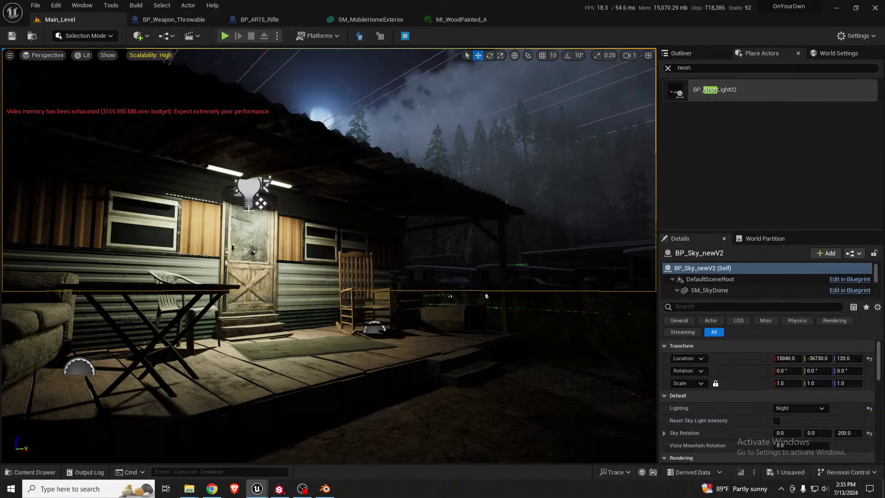
Try the porch neon light at a Volumetric Intensity of 50
left_click(249, 189)
scroll(740, 414, "down", 3)
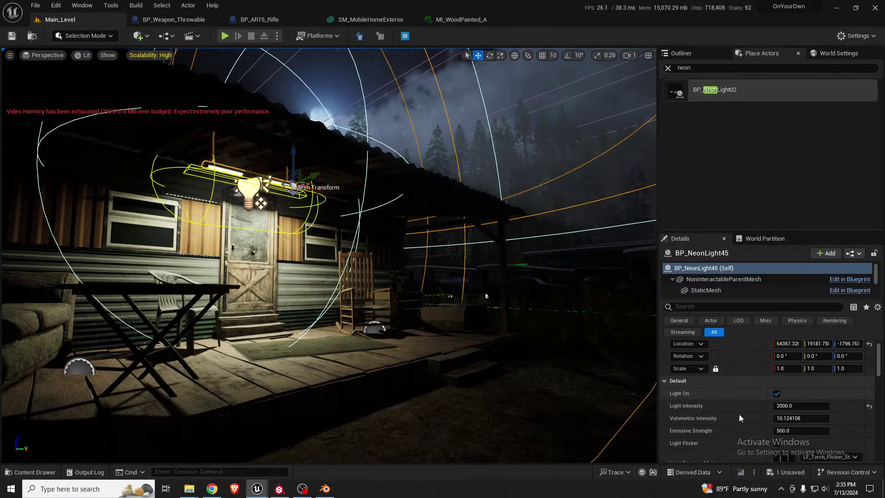
left_click(811, 359)
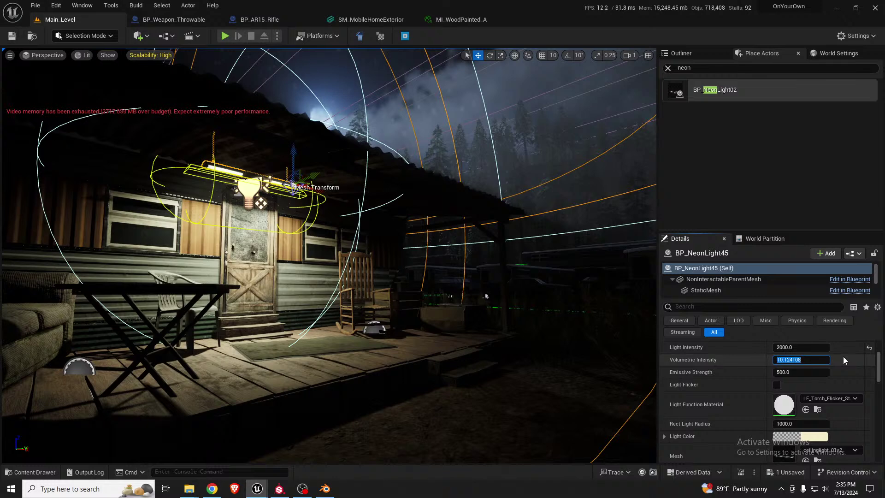
type("50")
key("Return")
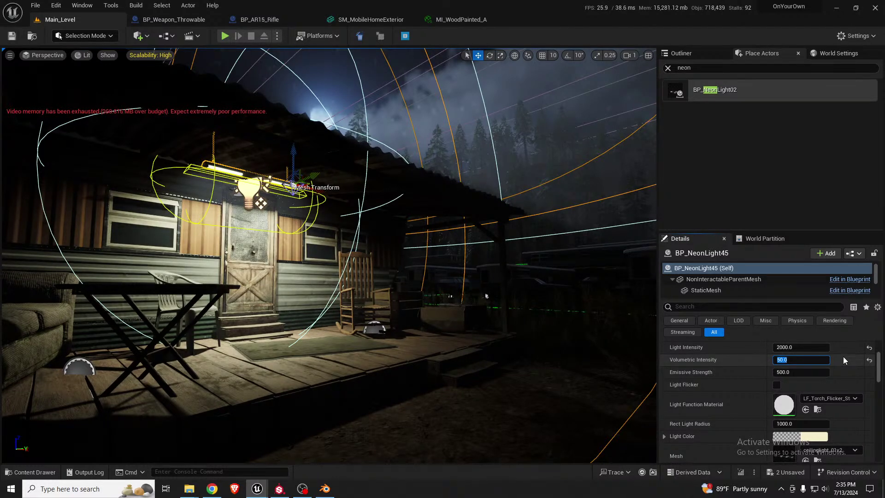
Examine the porch light's volumetric glow at night, from out in the yard and close to the porch
right_click_drag(409, 284, 409, 263)
key("Escape")
key("d")
key("s")
key("w")
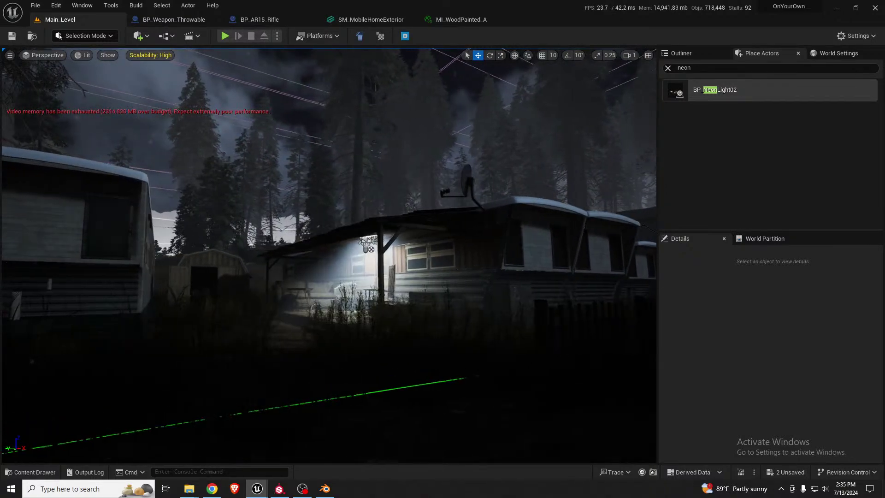
right_click_drag(376, 286, 182, 297)
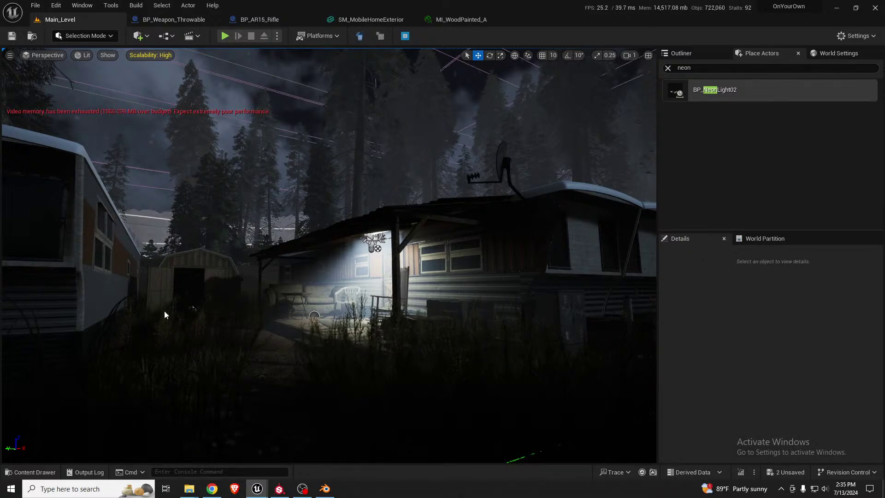
mouse_move(194, 309)
right_mouse_down()
mouse_move(397, 297)
mouse_move(194, 309)
right_mouse_up()
right_click_drag(286, 307, 260, 307)
key("w")
right_click_drag(207, 298, 203, 299)
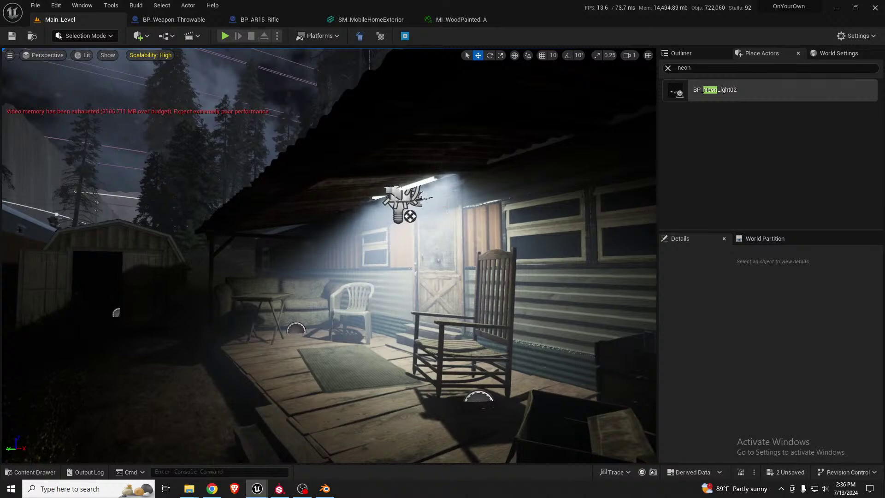
Restore the porch neon light's Volumetric Intensity to 10.124108
left_click(400, 203)
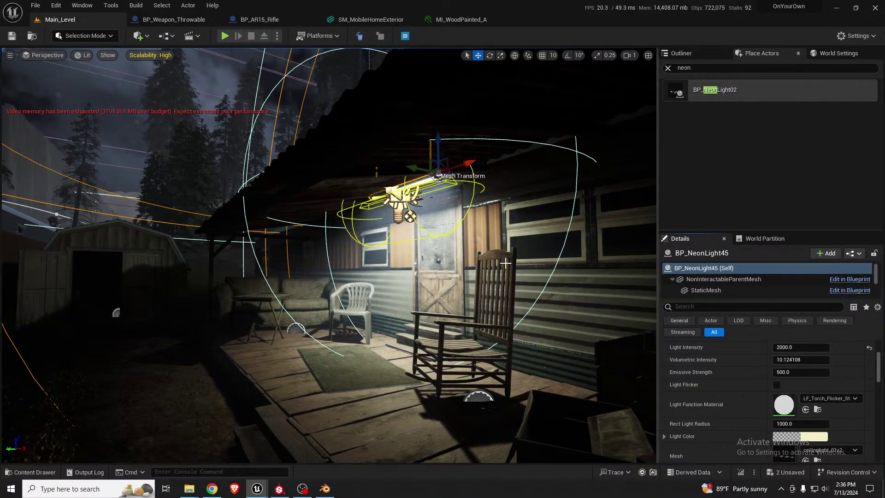
mouse_move(503, 260)
right_mouse_down()
mouse_move(516, 253)
mouse_move(502, 252)
right_mouse_up()
key("s")
key("w")
key("w")
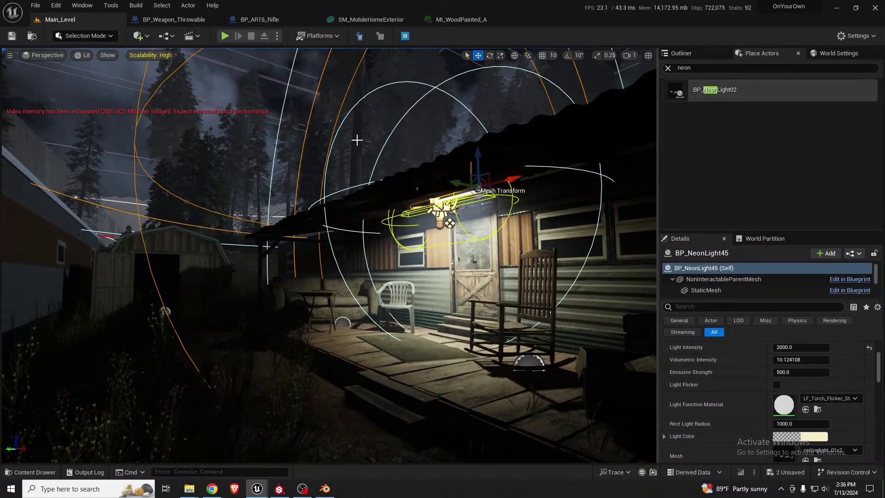
Try the Sunset lighting on the BP_Sky_newV2 sky, and set its Lighting to Daylight
left_click(118, 103)
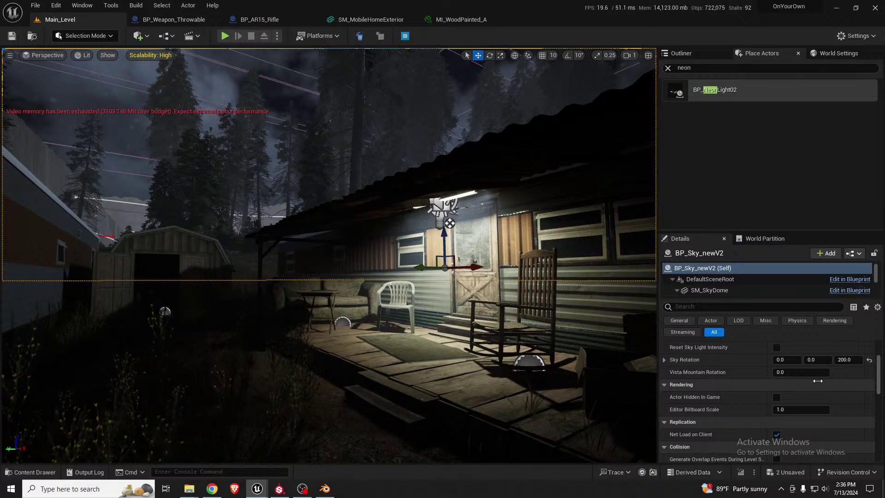
scroll(814, 399, "up", 3)
left_click(812, 409)
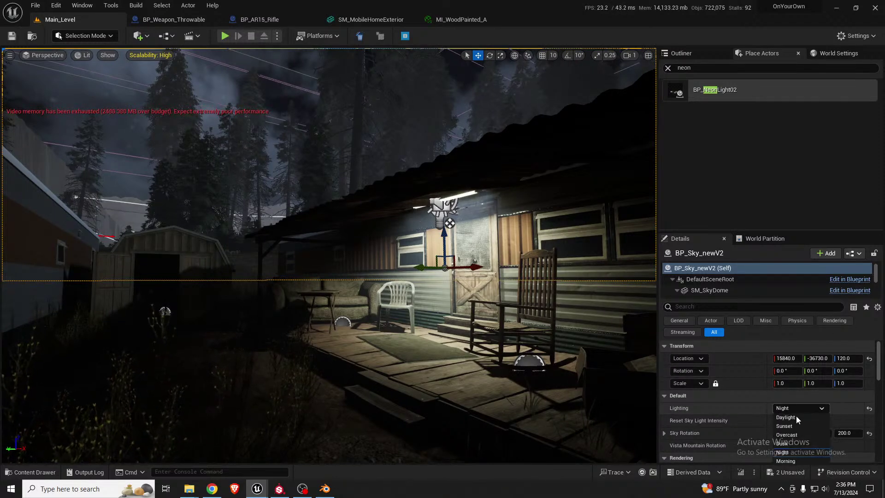
left_click(793, 425)
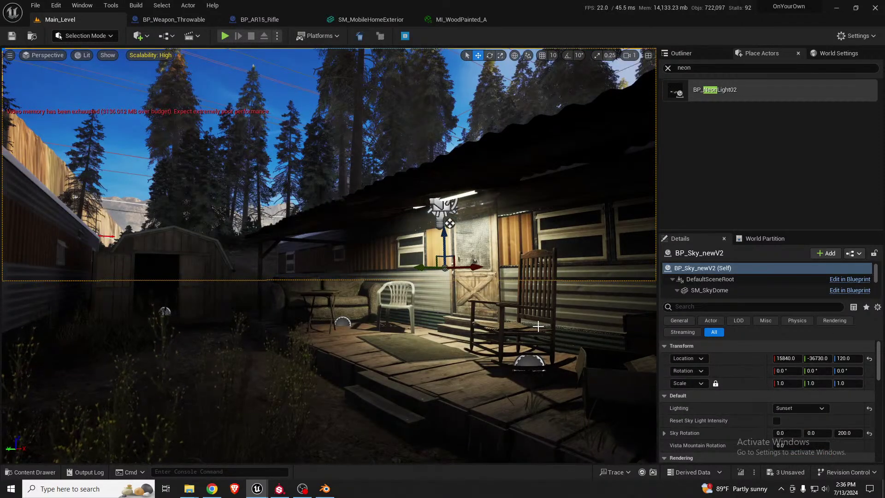
left_click(812, 408)
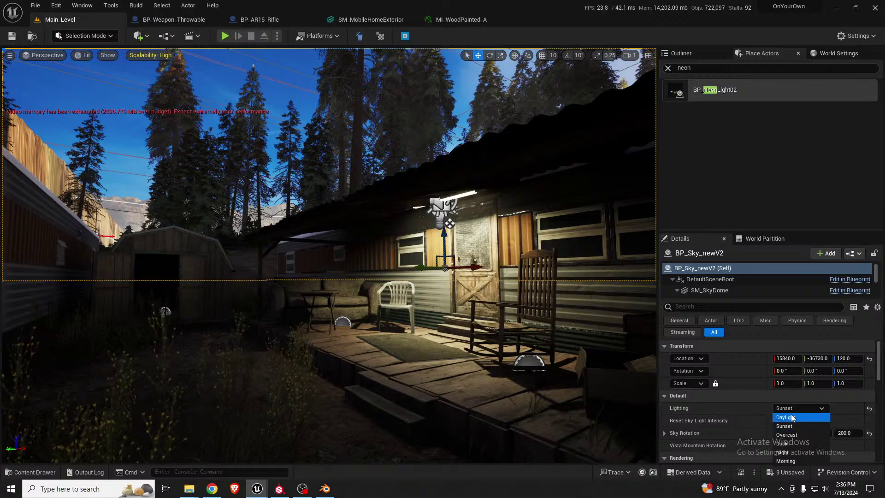
left_click(796, 417)
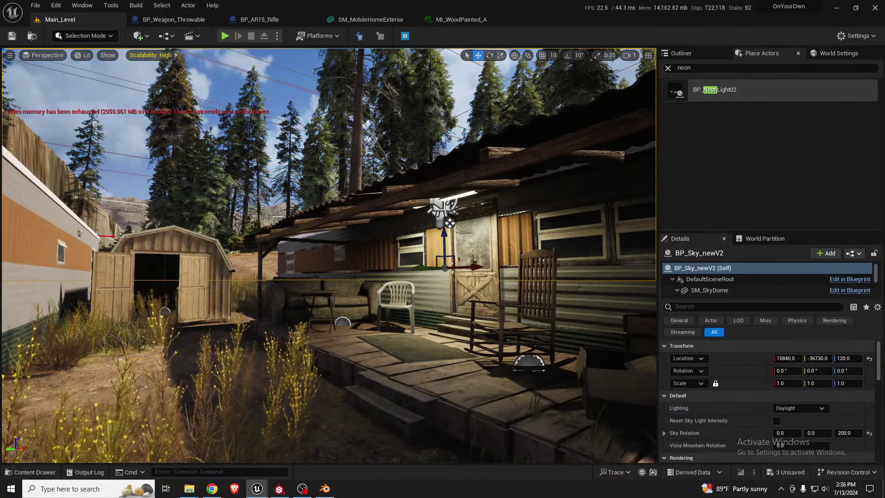
Switch off the porch neon light's Light On option to view the porch in daylight, and clear the selection
left_click(443, 205)
middle_click_drag(526, 275, 572, 295)
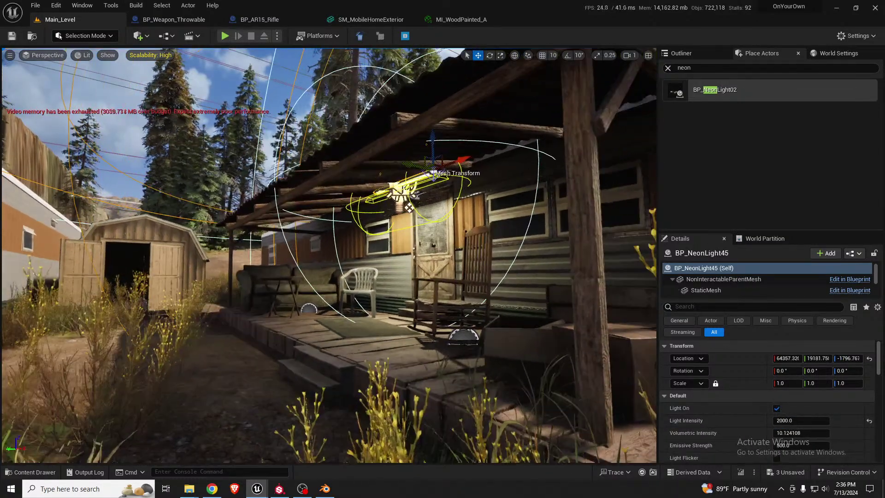
key("w")
right_click_drag(526, 275, 553, 279)
left_click(776, 409)
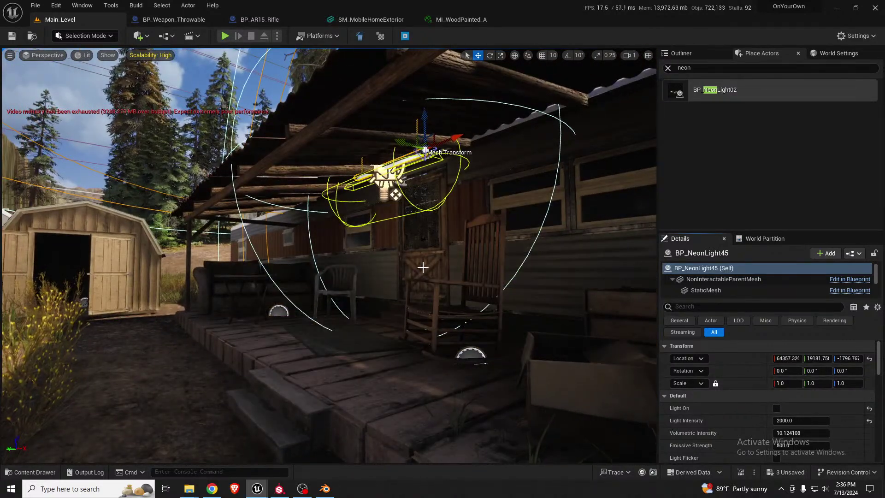
right_click_drag(418, 257, 436, 244)
key("Delete")
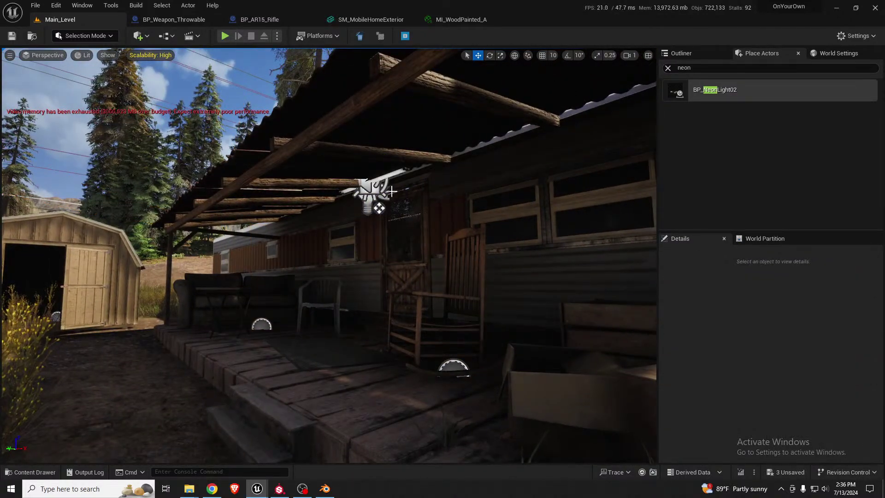
Lower the porch neon light slightly, to about Z -1806
left_click(379, 209)
key("w")
right_click_drag(379, 208, 392, 189)
left_click_drag(432, 113, 441, 131)
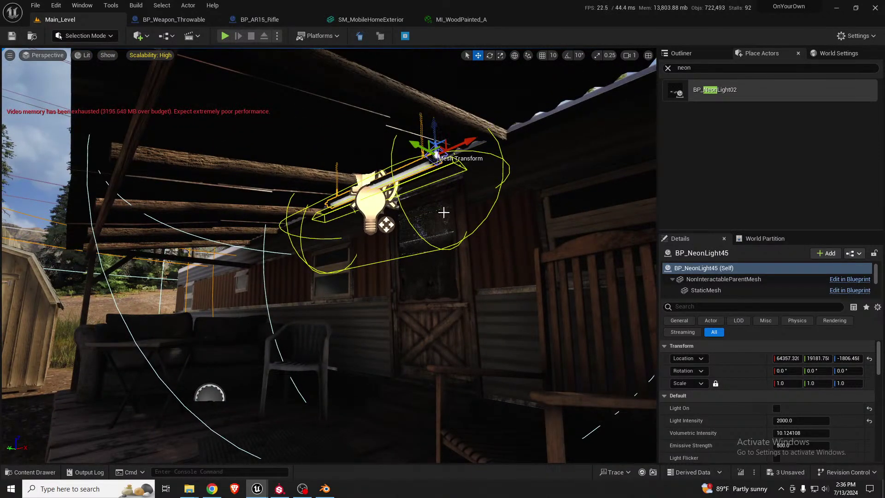
Inspect the lowered neon light and the unlit porch in daylight from near the rocking chair
key("Escape")
right_click_drag(494, 245, 507, 313)
key("a")
key("s")
key("d")
key("w")
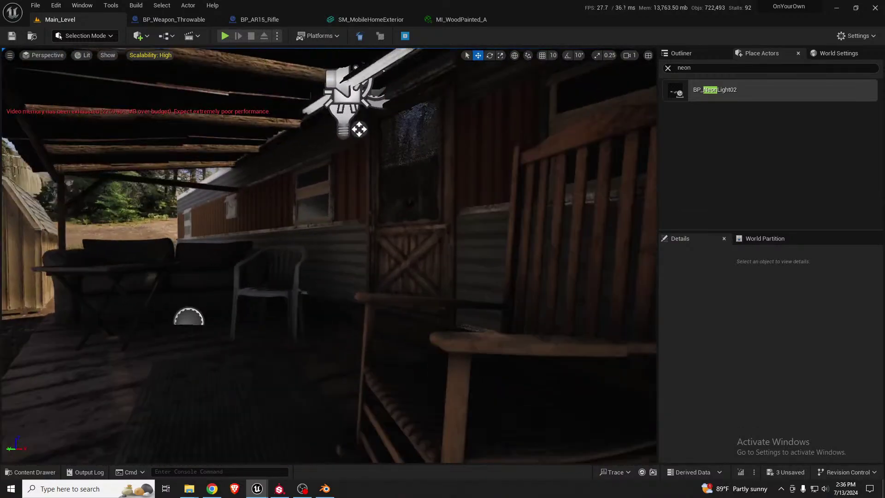
right_click_drag(412, 141, 411, 141)
key("s")
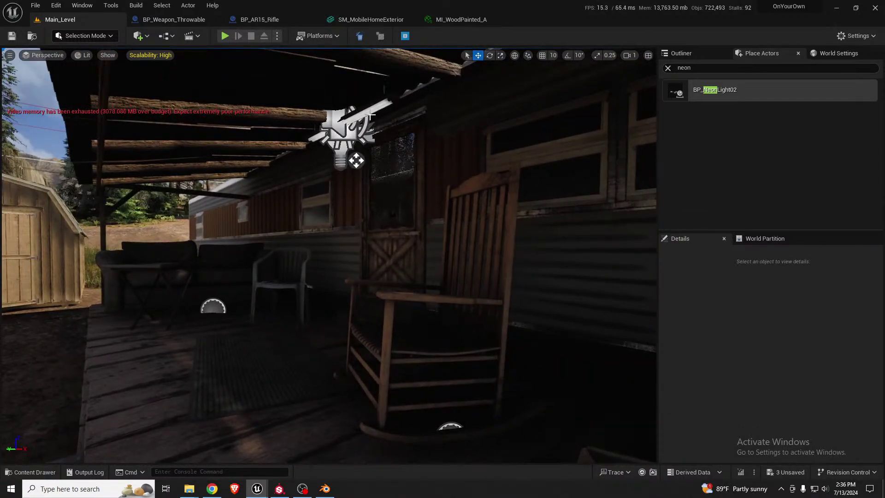
Select the porch neon light and turn its Light On option back on
left_click(370, 116)
left_click(365, 109)
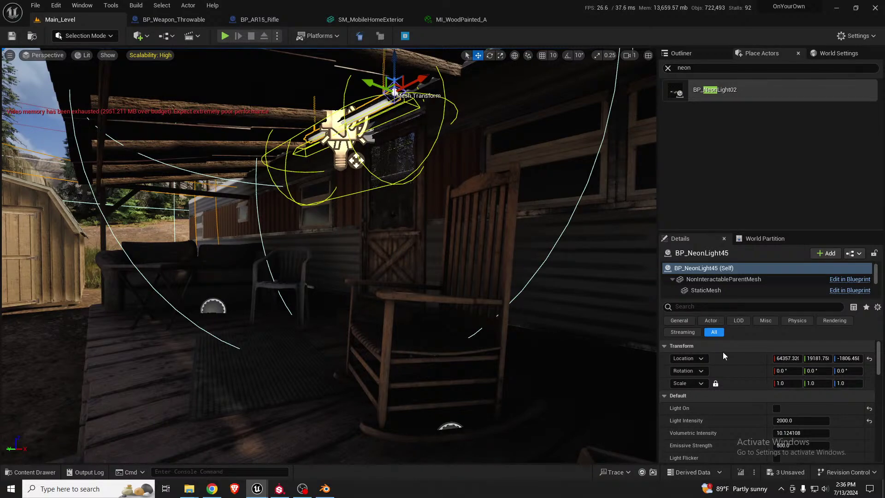
left_click(777, 408)
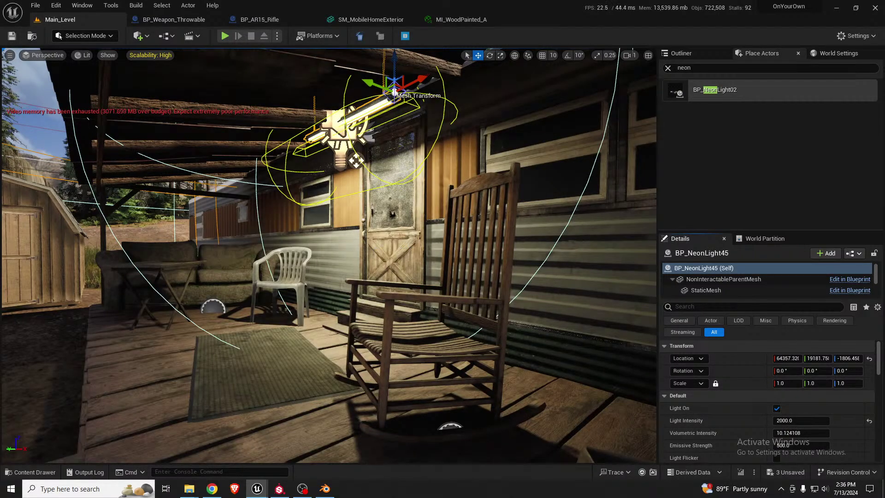
Inspect the lit trailer wall and examine how the exterior door fits its frame up close
key("d")
right_click_drag(328, 254, 443, 255)
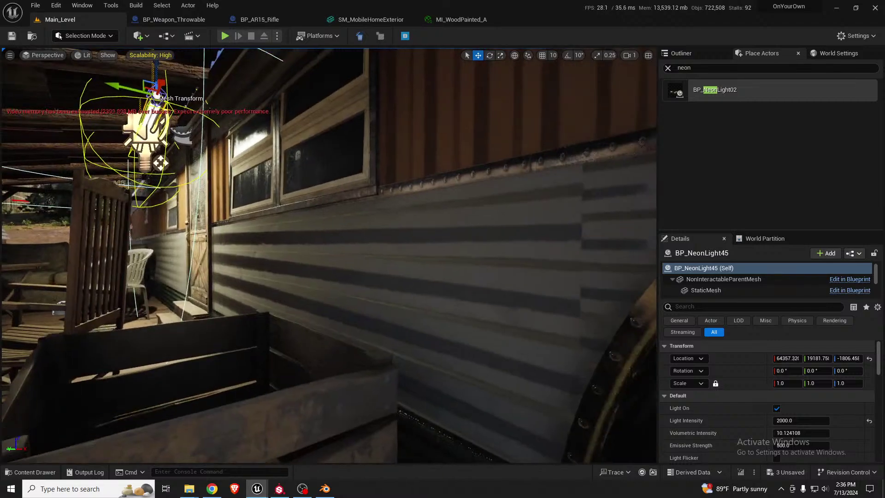
key("e")
right_click_drag(458, 98, 471, 113)
key("w")
key("s")
right_click_drag(375, 292, 383, 305)
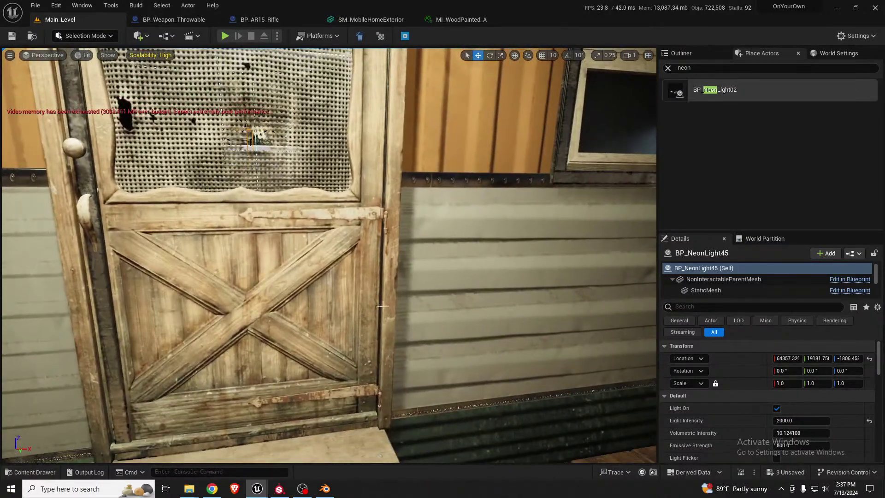
left_click(380, 423)
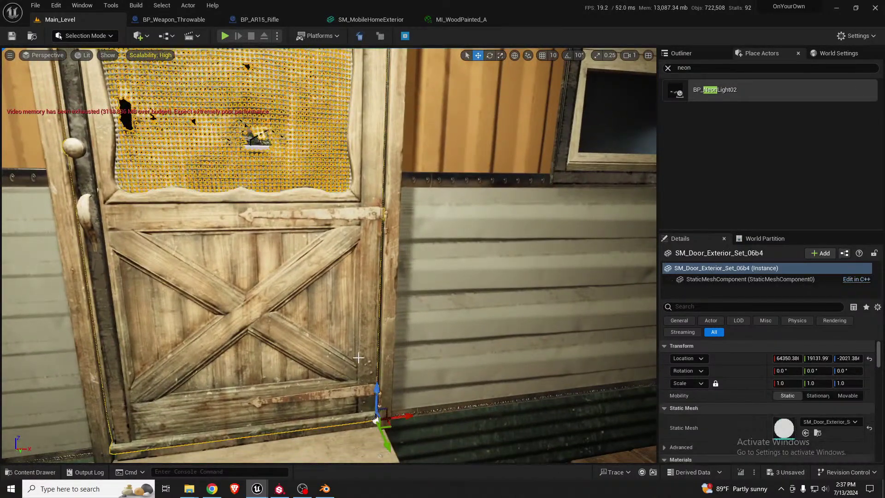
left_click(311, 433, "ctrl")
key("s")
mouse_move(352, 399)
right_mouse_down()
mouse_move(383, 397)
mouse_move(351, 399)
right_mouse_up()
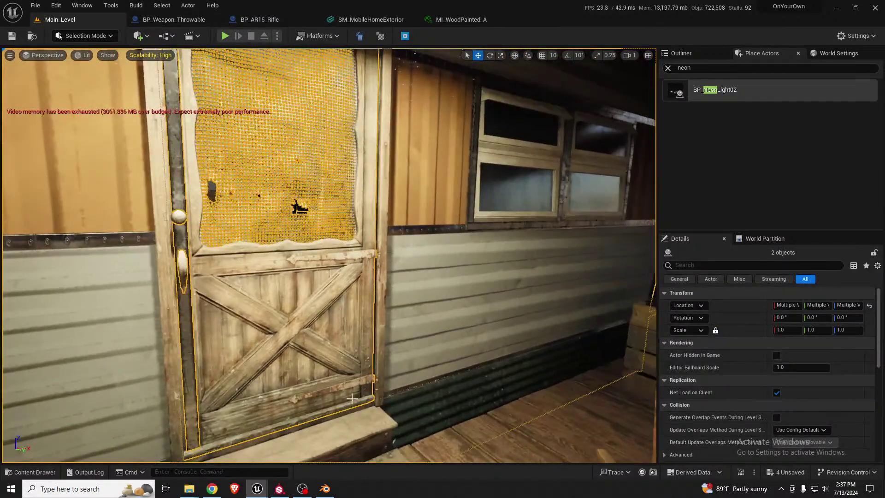
Select the exterior door and its frame together and shift them along Y to fit their depth to the trailer wall
left_click(385, 320)
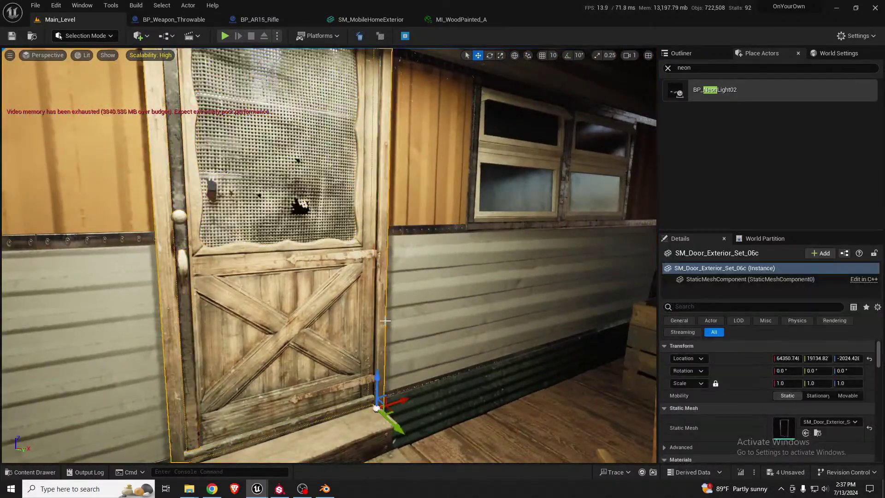
left_click(337, 363, "ctrl")
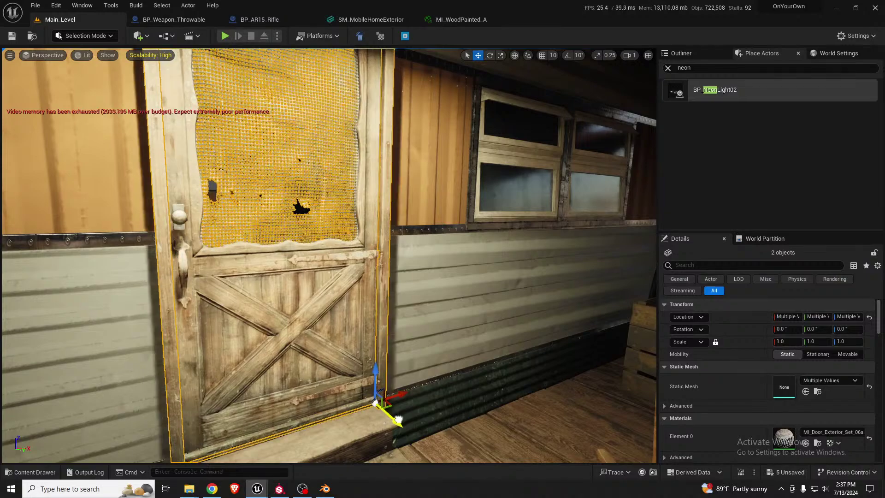
left_click_drag(397, 420, 399, 421)
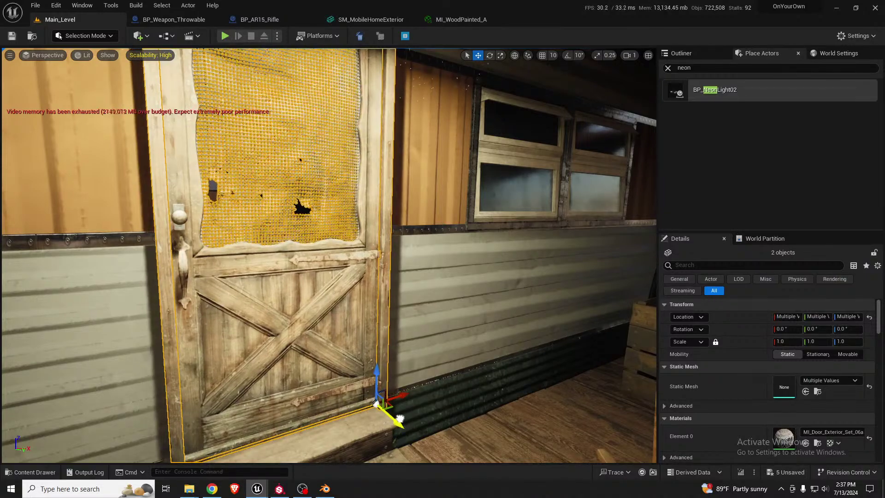
right_click_drag(400, 419, 253, 277)
key("d")
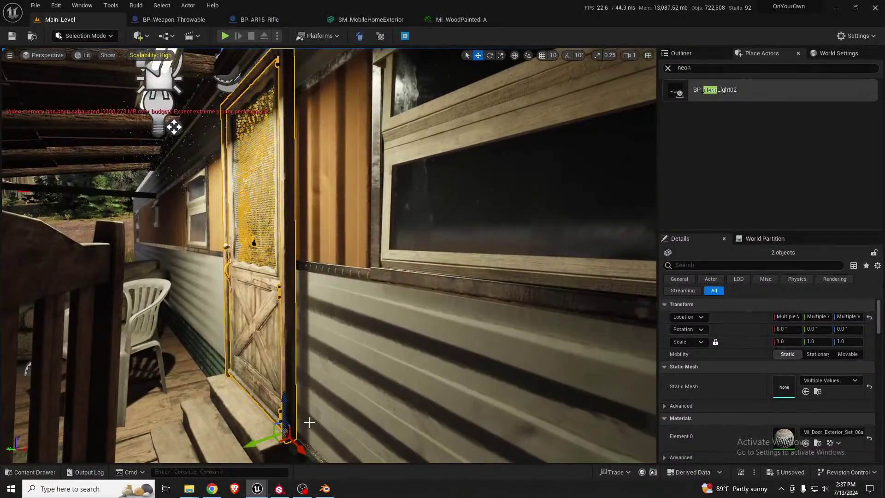
left_click_drag(257, 442, 261, 438)
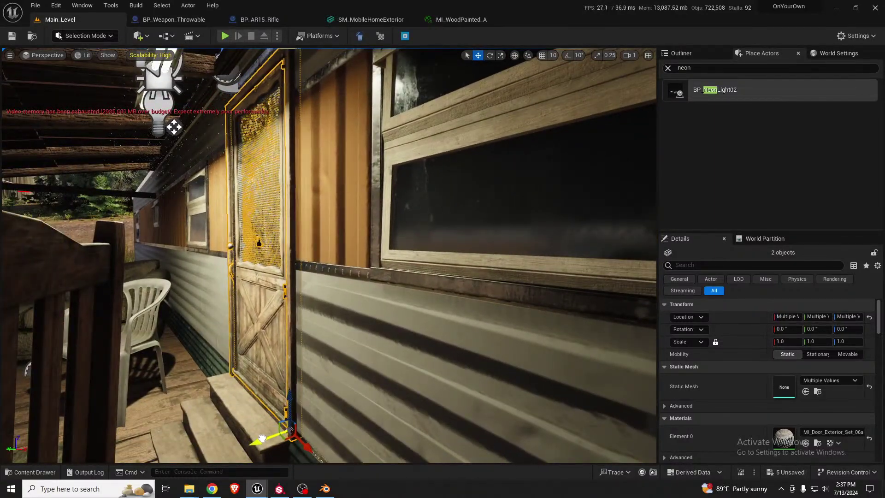
Switch to Blender and open the trailer model's mesh for editing around the doorway, with nothing selected
left_click(325, 489)
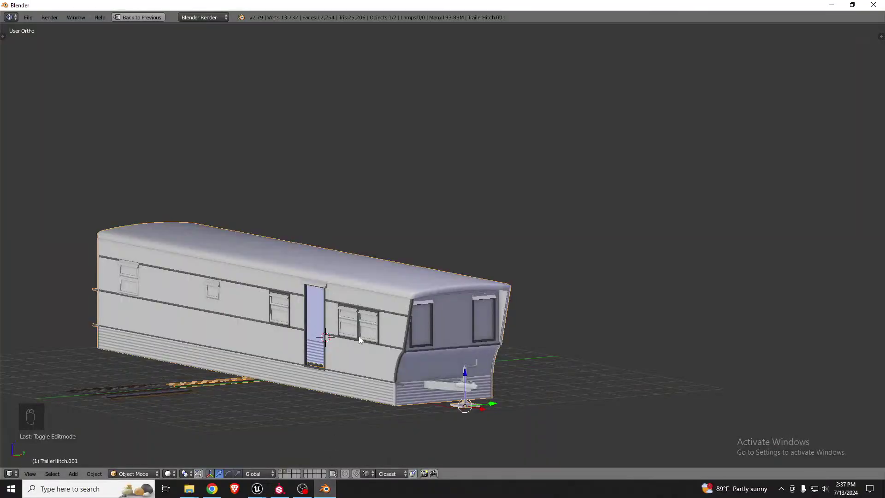
scroll(326, 336, "up", 3)
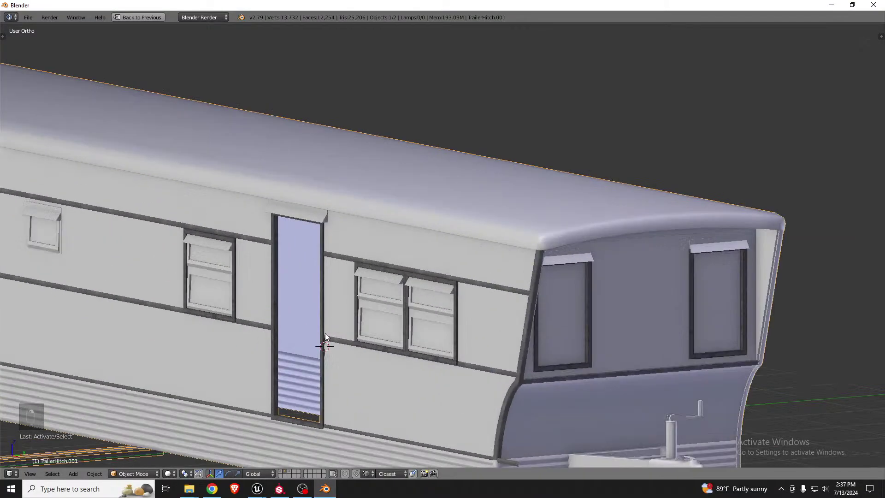
key("Tab")
scroll(323, 297, "up", 2)
key("a")
key("a")
key("a")
key("a")
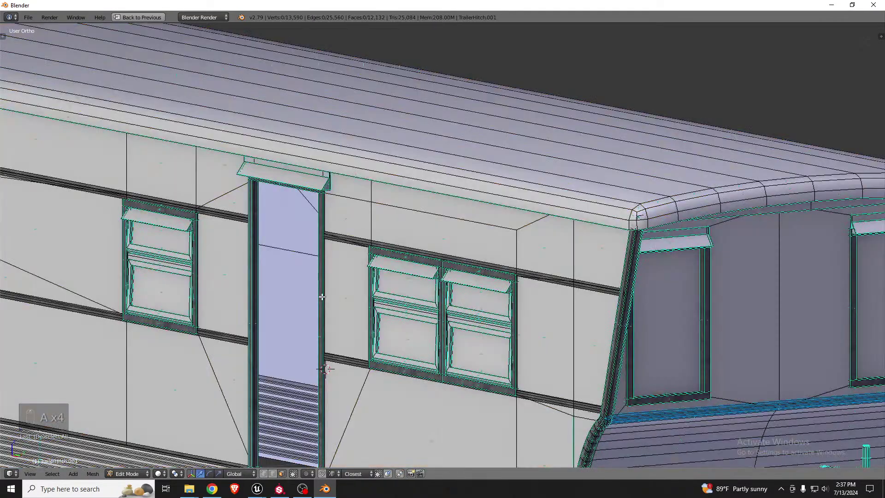
Select the linked trim pieces along both sides and the top of the trailer's doorway
key("l")
middle_click_drag(321, 220, 310, 195)
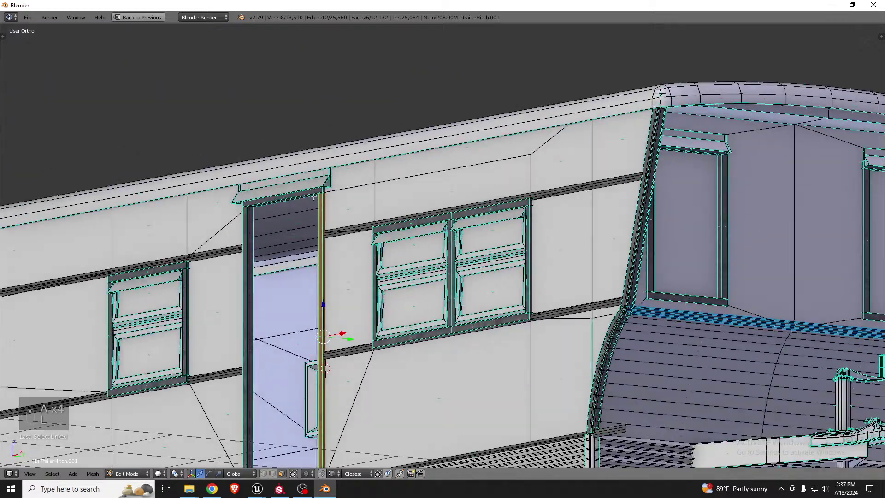
key("l")
key("l")
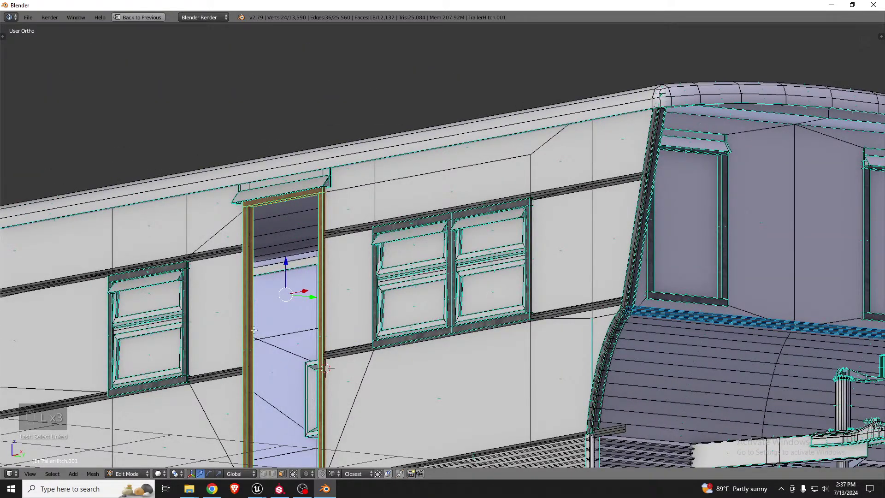
Add the linked trim piece under the doorway to the selection and delete the vertices of all the selected doorway trim
scroll(254, 330, "down", 4)
scroll(281, 415, "up", 6)
key("l")
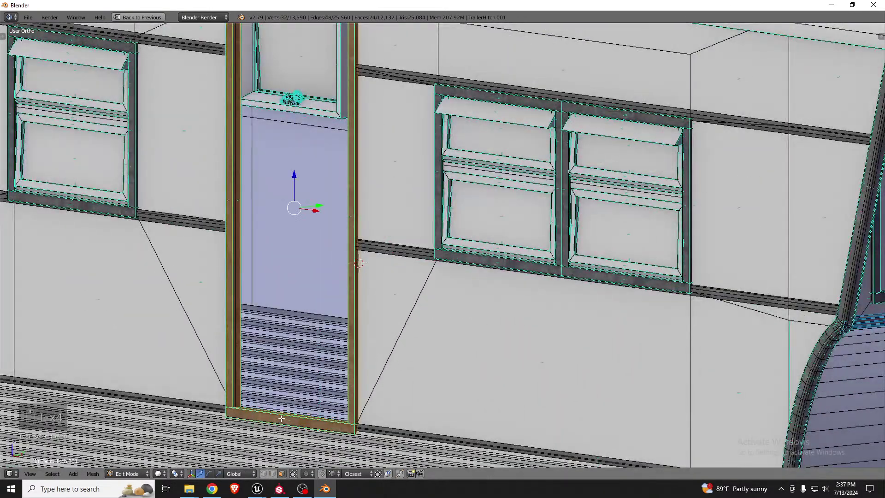
key("x")
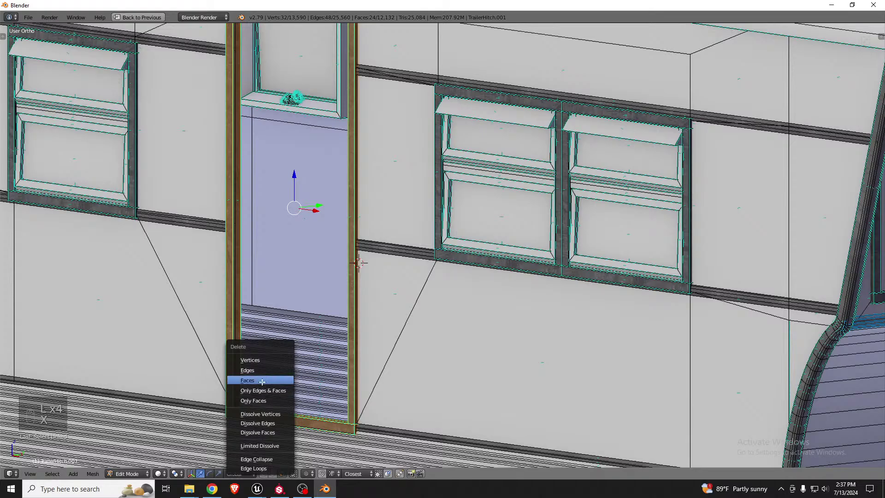
left_click(276, 359)
scroll(302, 301, "down", 2)
mouse_move(326, 287)
middle_mouse_down()
mouse_move(369, 277)
mouse_move(376, 267)
mouse_move(367, 267)
middle_mouse_up()
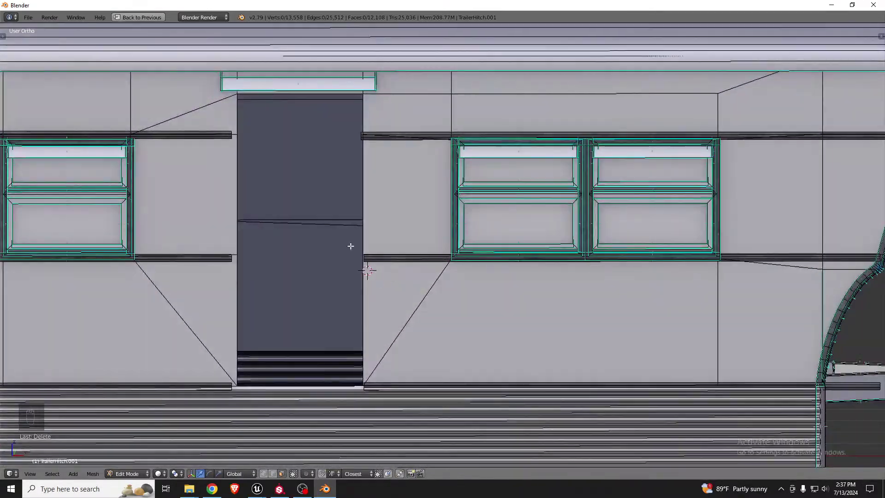
Select the wall edges along the doorway's hitch-opposite side and move them about -0.0365 along X to meet the trim ends
key("ctrl+Tab")
left_click(230, 128)
right_click(237, 115)
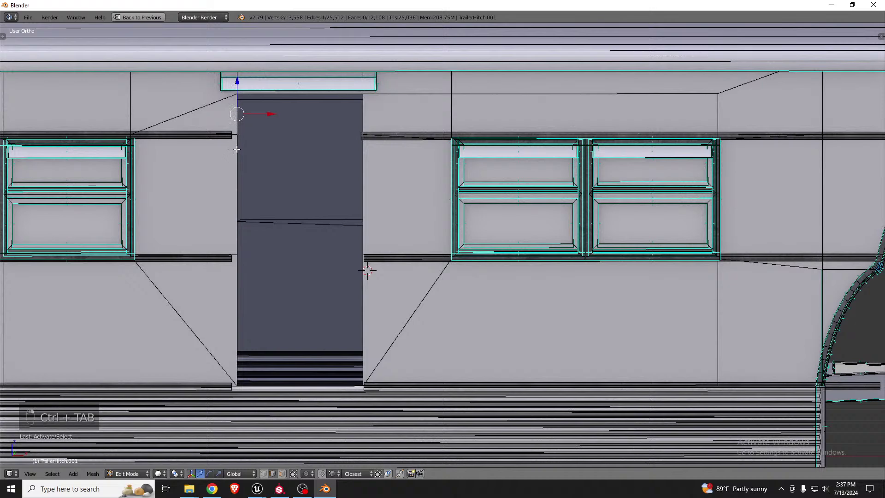
right_click(236, 170, "shift")
right_click(266, 222, "shift")
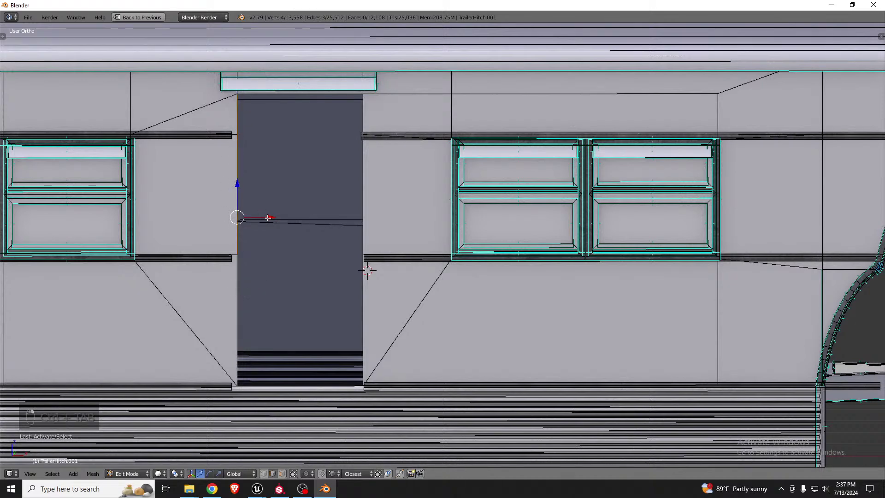
key("g")
key("x")
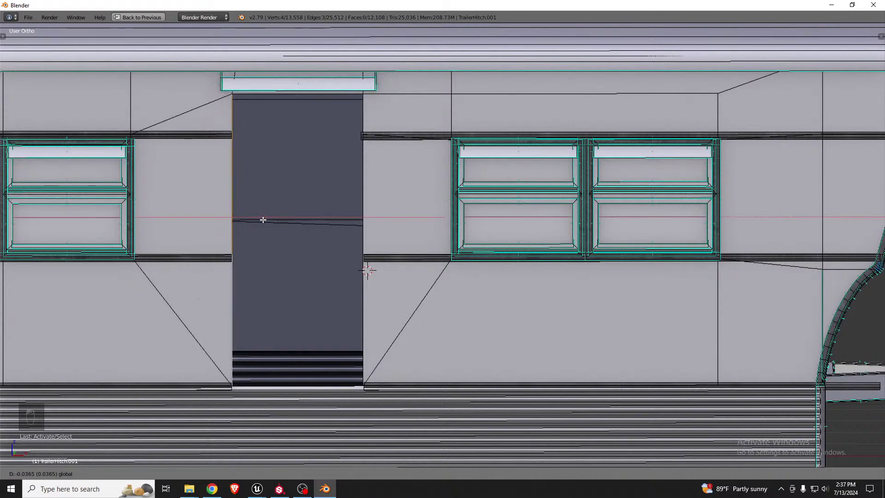
left_click(262, 220)
key("Tab")
Edge-slide the end loop of the trim strip protruding past the trailer's hitch-end corner back into the corner post
scroll(294, 220, "down", 5)
middle_click_drag(421, 214, 378, 242)
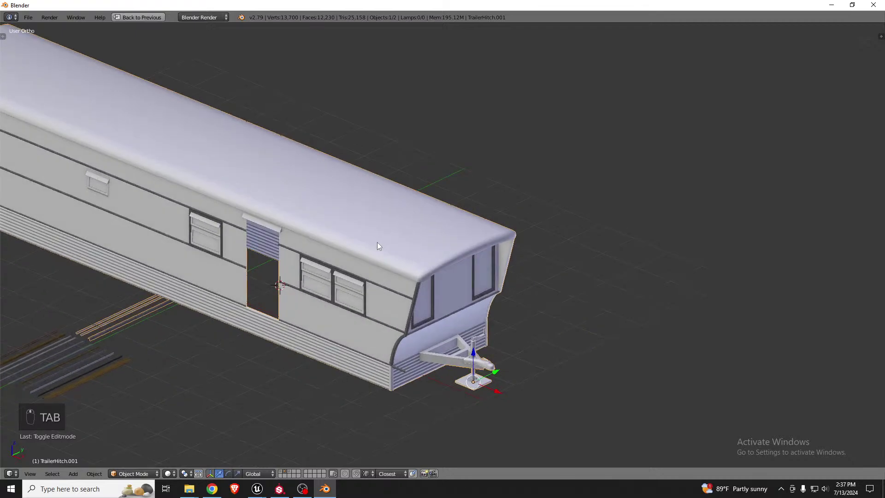
key("z")
key("z")
scroll(357, 226, "down", 3)
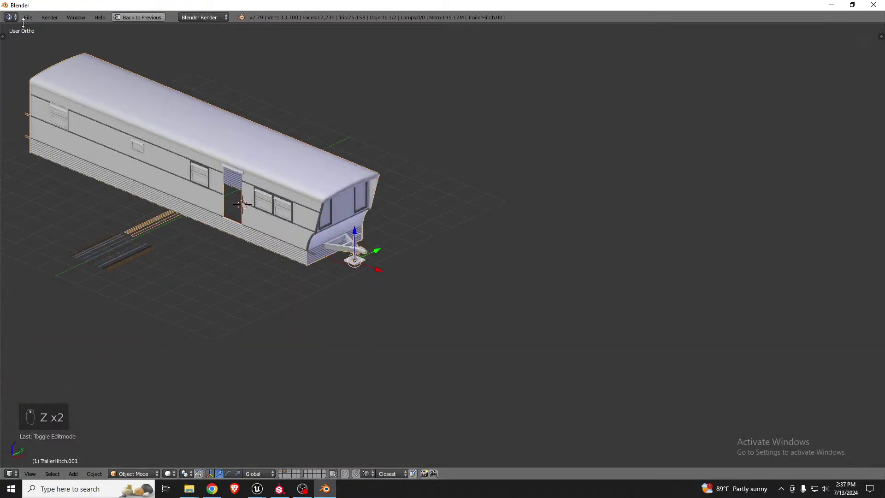
scroll(225, 221, "up", 4)
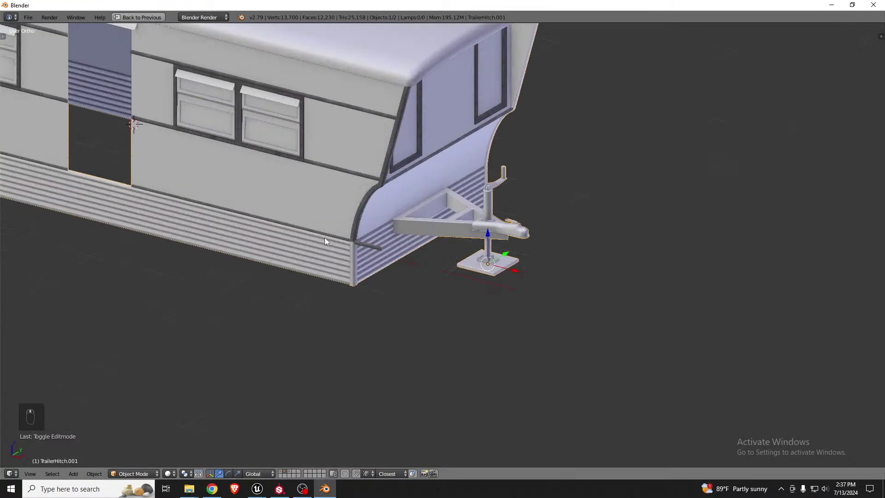
scroll(377, 248, "up", 5)
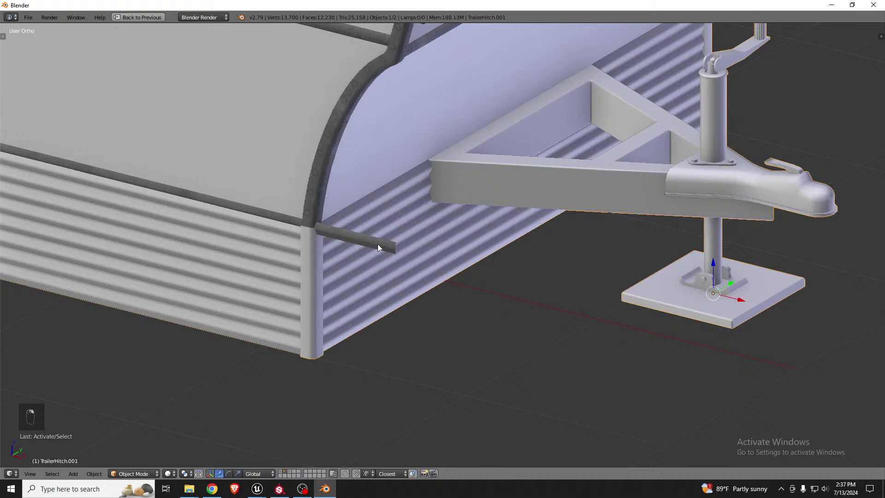
key("Tab")
scroll(378, 245, "up", 2)
key("ctrl+Tab")
left_click(391, 249)
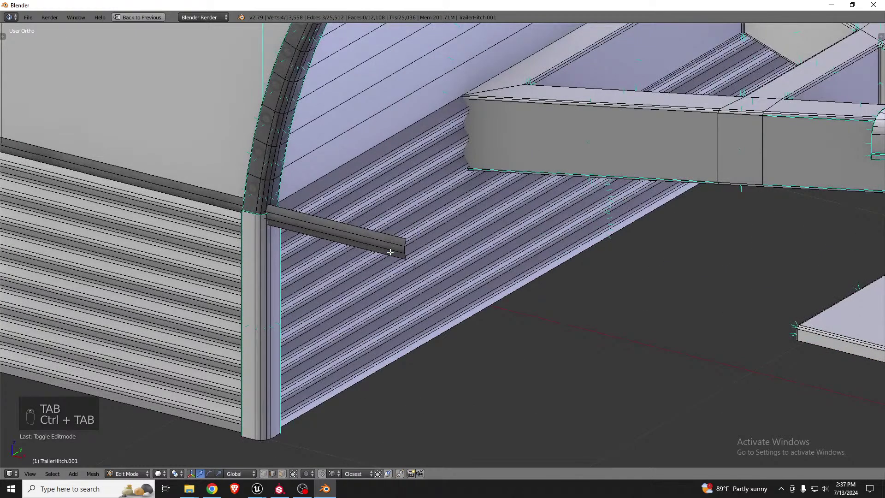
right_click(404, 248, "alt")
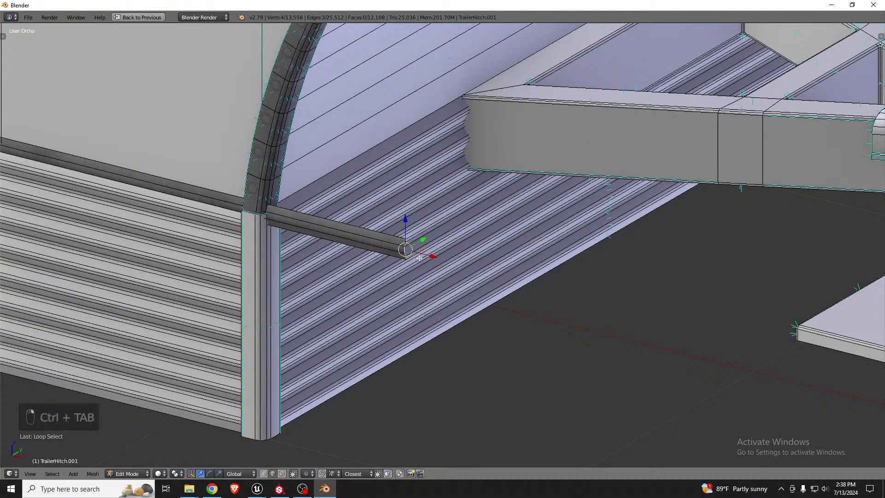
key("g")
key("g")
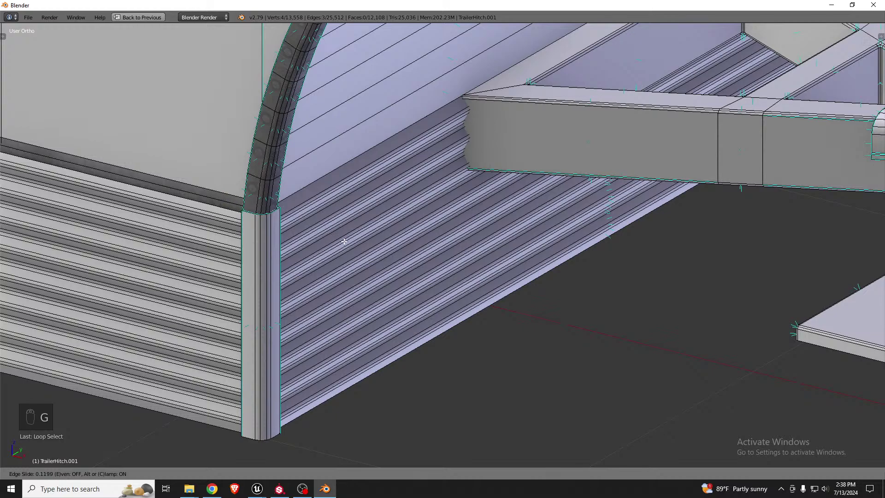
left_click(346, 241)
Edge-slide the end loop of the lowest trim strip back flush with the corner post at the trailer's rear
scroll(346, 241, "down", 8)
scroll(527, 235, "down", 8)
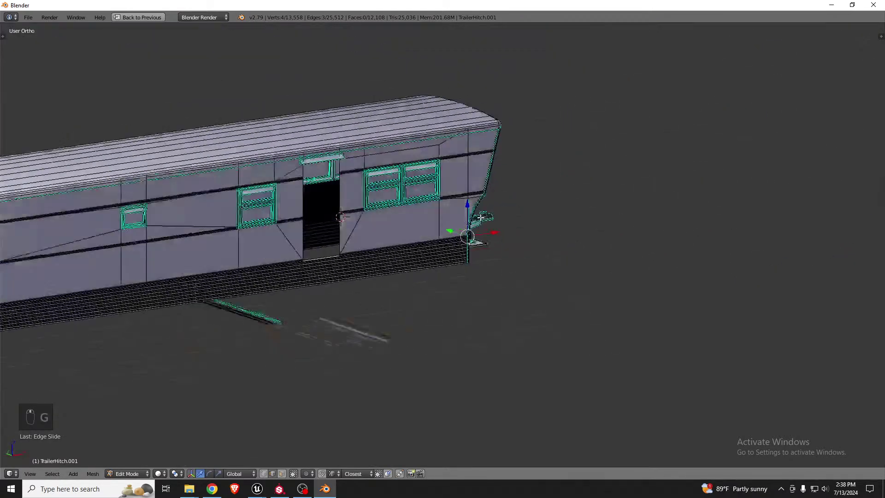
scroll(333, 189, "up", 14)
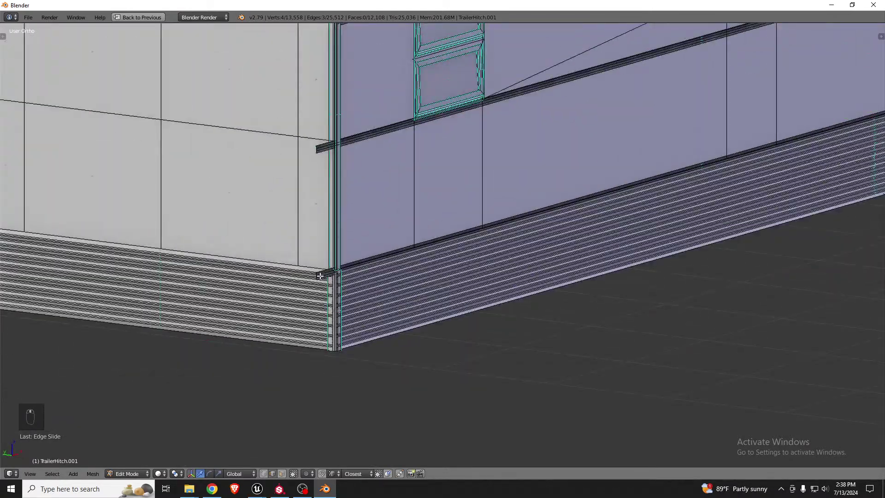
scroll(320, 275, "up", 2)
right_click(314, 279, "alt")
key("g")
key("g")
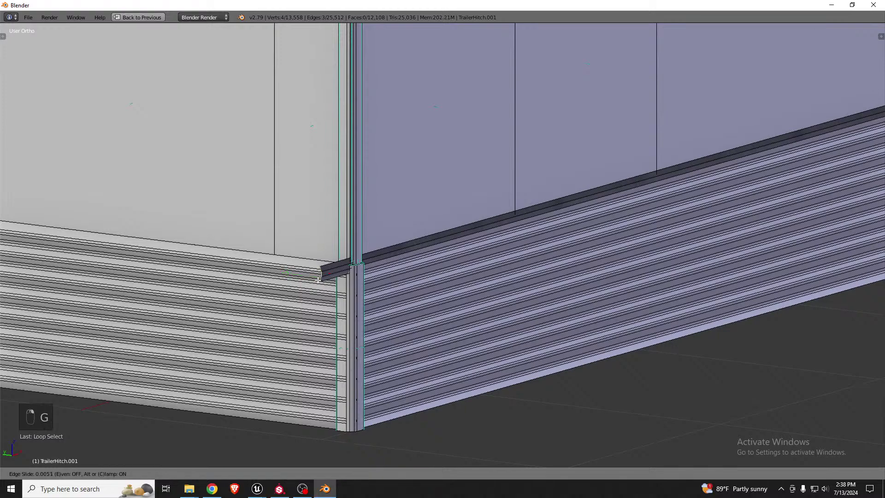
left_click(335, 275)
Edge-slide the protruding end loop of the middle trim strip back into the trailer's rear corner post
scroll(335, 274, "down", 3)
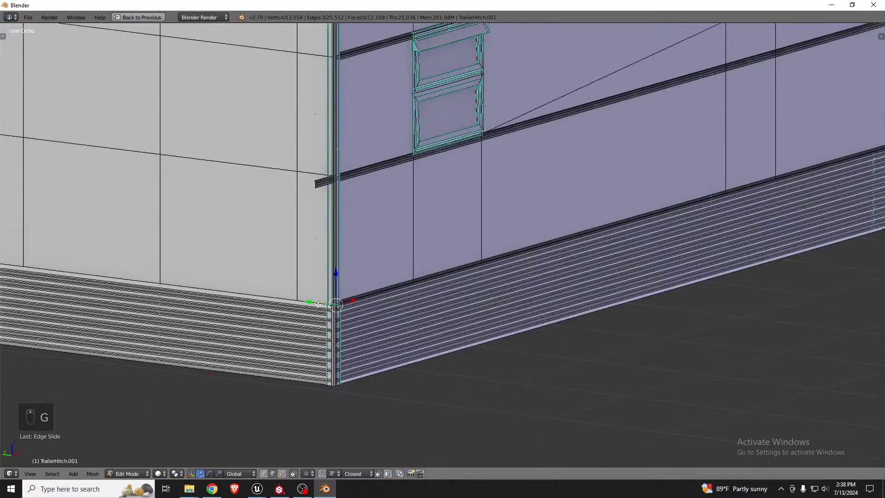
scroll(324, 170, "up", 3)
right_click(307, 184, "alt")
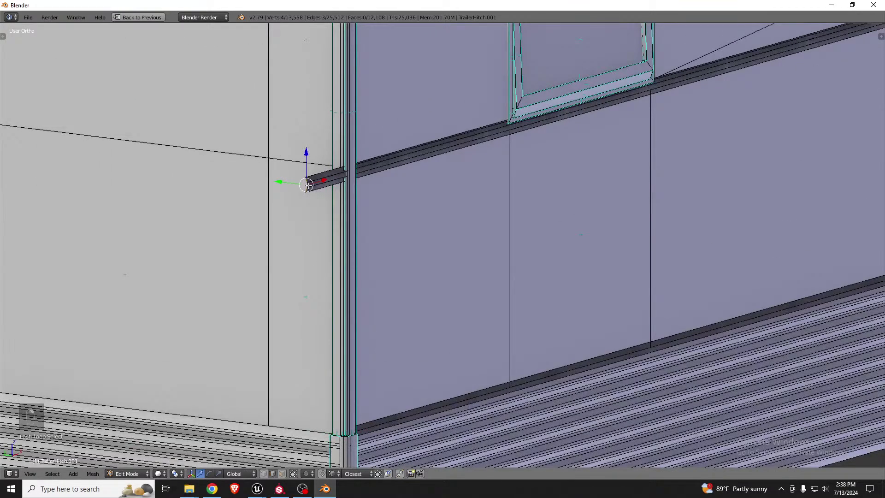
key("g")
key("g")
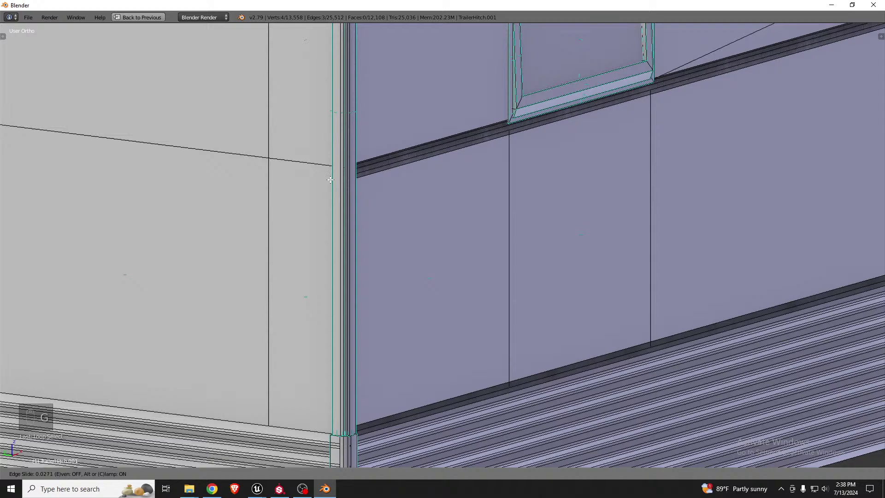
left_click(330, 179)
Check the Edge Slide options, including Correct UVs, and examine the trim along the whole trailer side
scroll(320, 279, "down", 4)
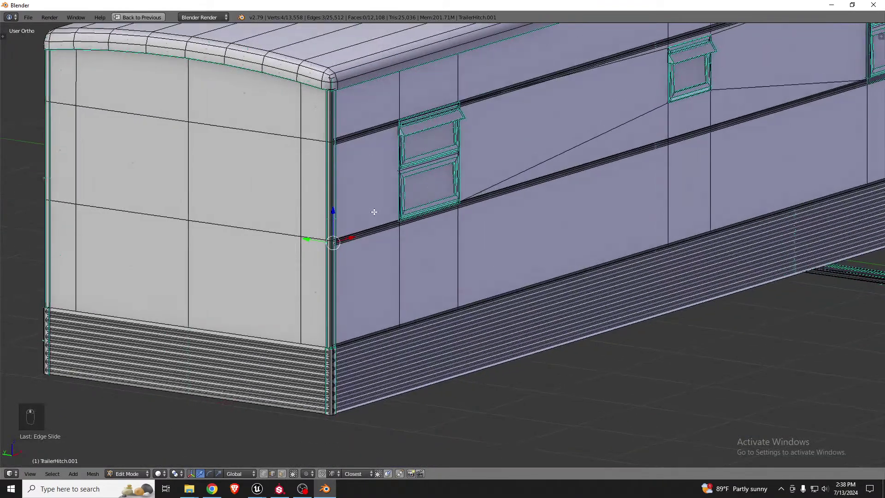
scroll(364, 192, "up", 1)
key("t")
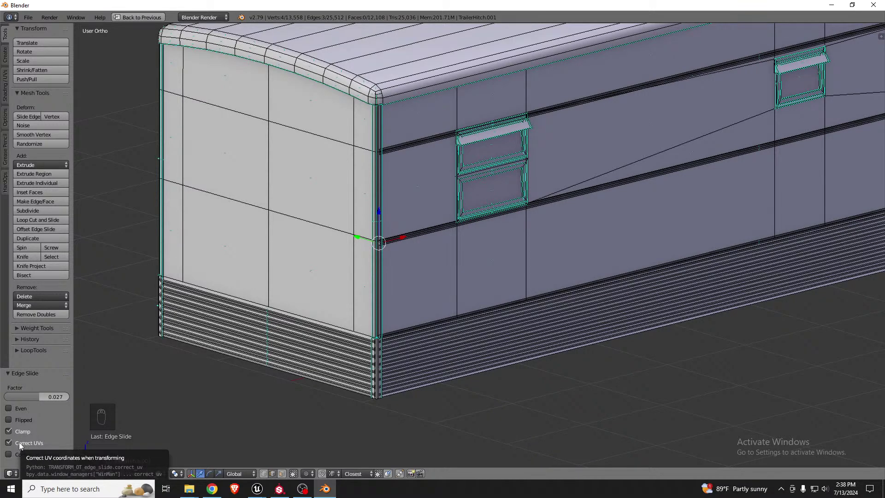
scroll(198, 369, "down", 2)
middle_click_drag(418, 325, 327, 329)
scroll(270, 307, "down", 4)
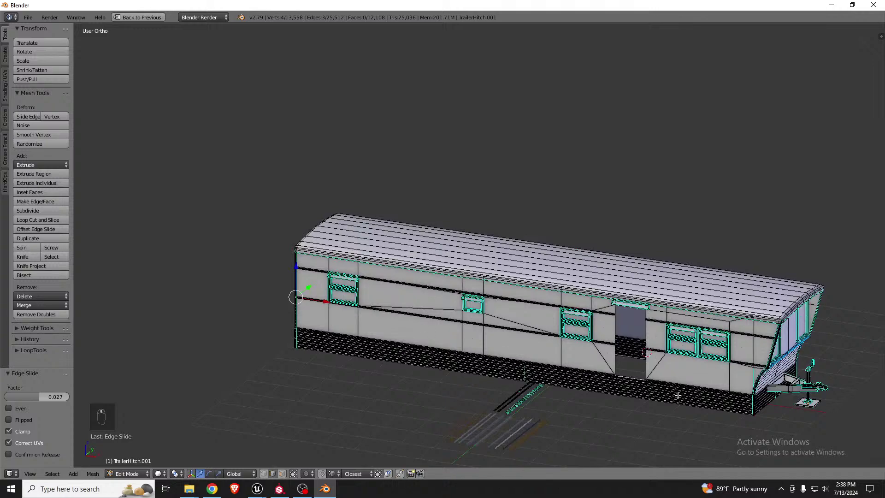
scroll(678, 395, "up", 3)
scroll(588, 347, "down", 1)
middle_click_drag(666, 337, 644, 335)
scroll(624, 298, "down", 3)
Leave mesh editing and export the trailer as FBX to G:\OYO, overwriting SM_MobileHomeExterior.fbx
key("Tab")
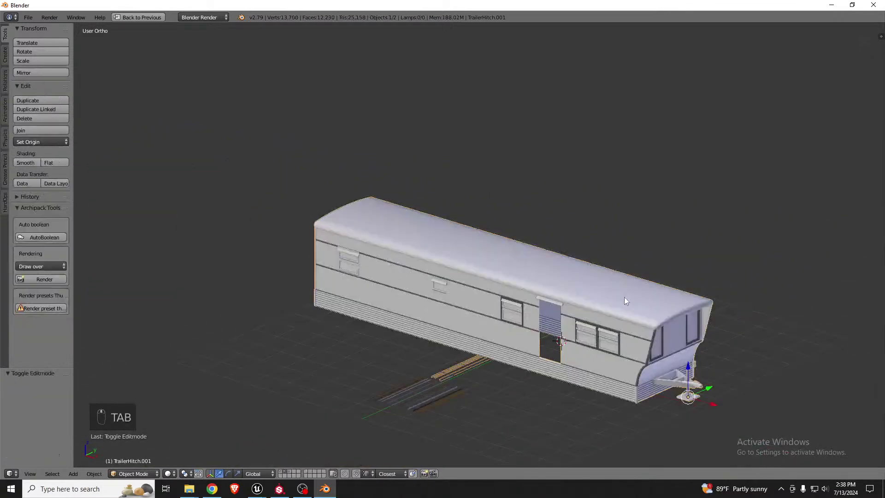
left_click(25, 17)
mouse_move(67, 202)
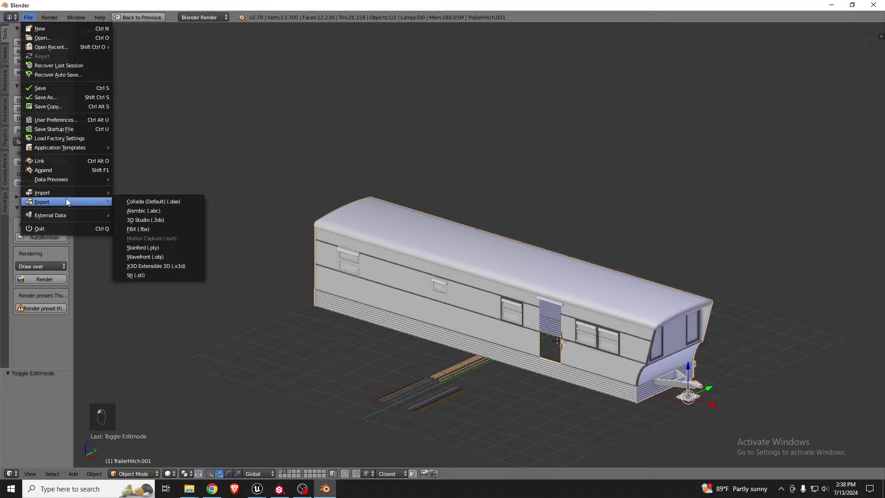
left_click(142, 228)
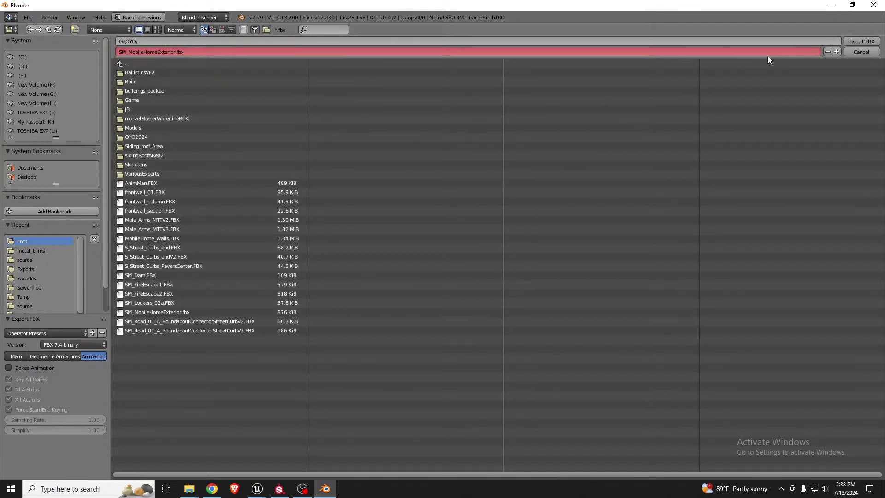
left_click(861, 41)
Switch to Unreal Editor and reimport the base mesh of SM_MobileHomeExterior
key("alt+Tab")
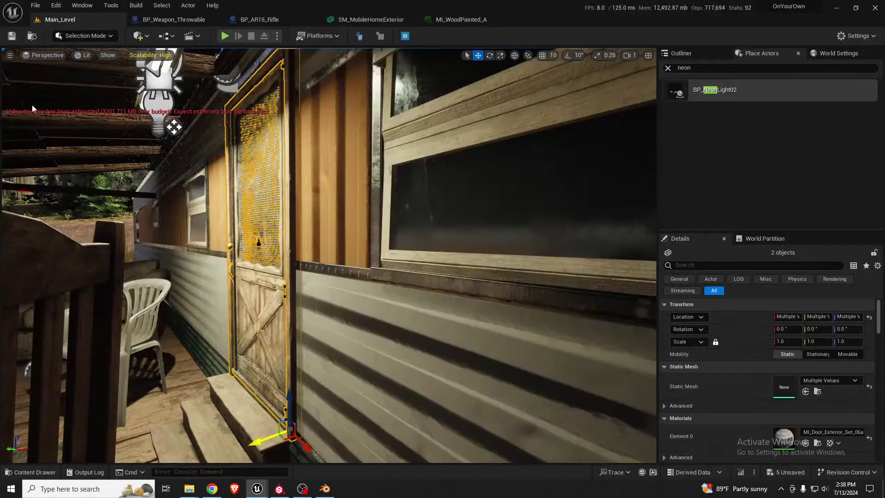
left_click(377, 19)
left_click(94, 32)
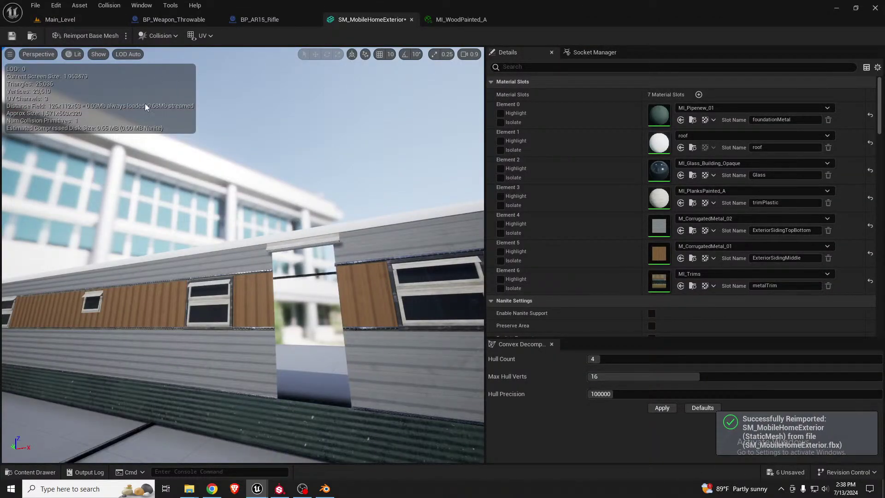
Return to Main_Level, face the trailer's entrance above the steps and select the exterior door
left_click(52, 19)
key("w")
right_click_drag(267, 228, 375, 259)
key("s")
left_click(431, 318)
Try swinging the exterior door open to about -79.3° around Z, and undo the rotation
key("e")
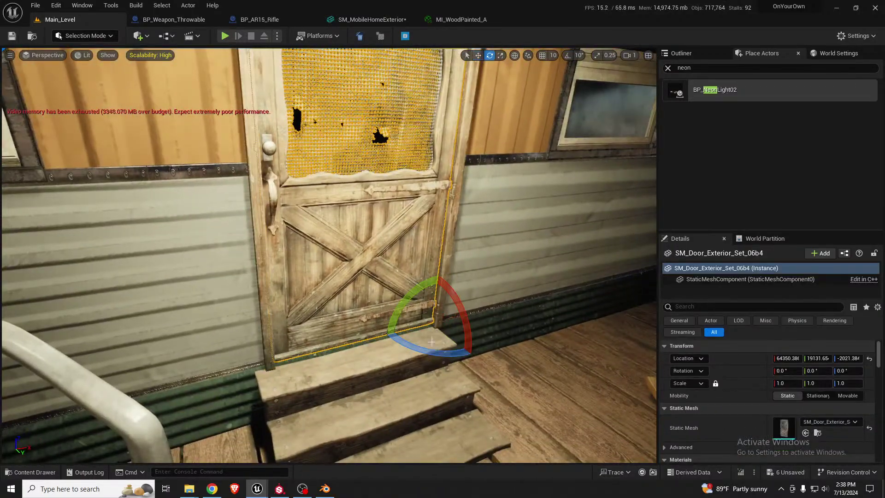
left_click_drag(458, 325, 415, 304)
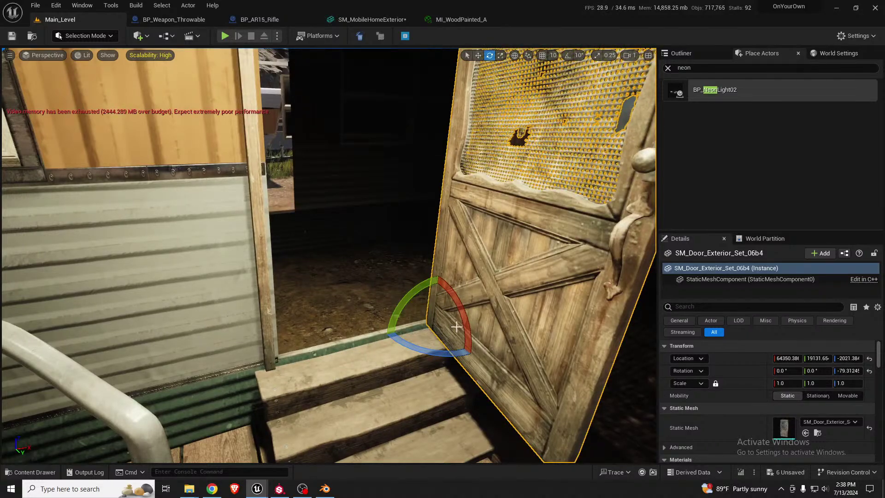
key("ctrl+z")
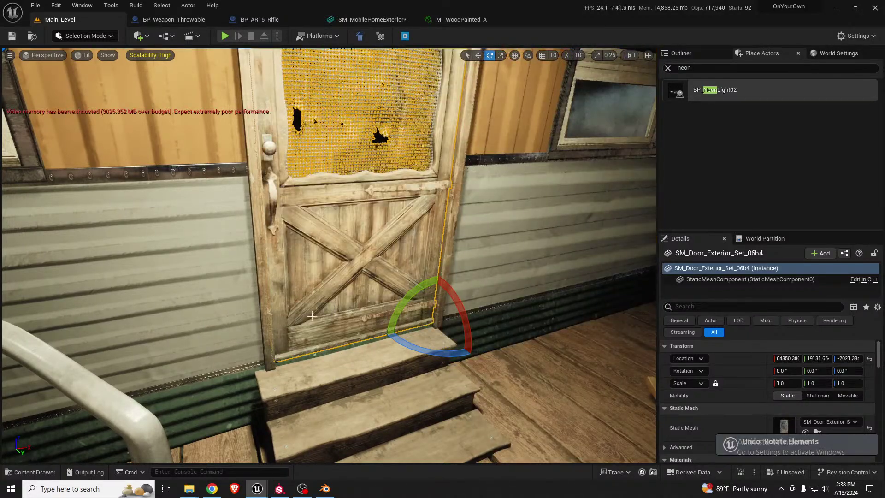
Tilt the door and frame together to about -0.1° around X, and swing only the door to about -86.9° around Z
left_click(262, 297, "ctrl")
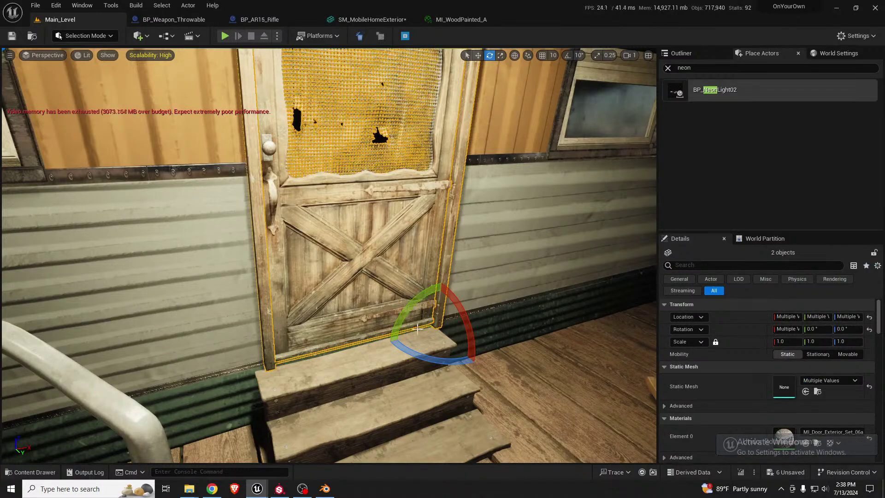
left_click(414, 239)
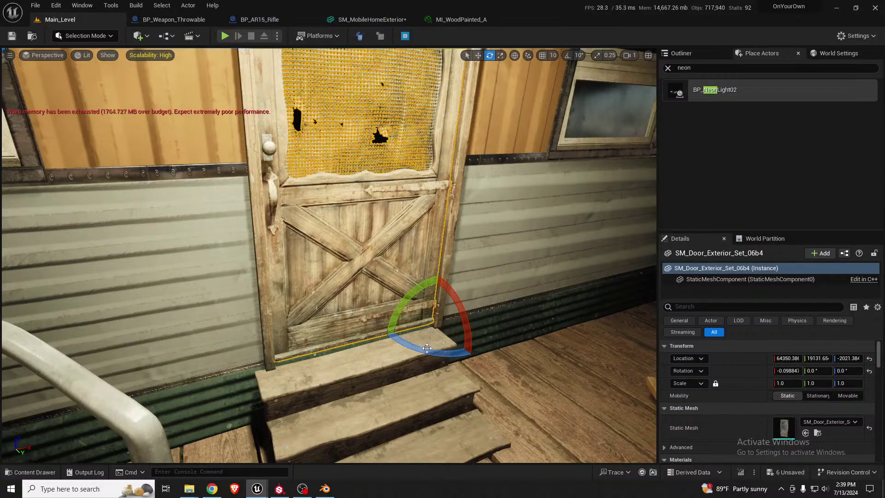
left_click_drag(426, 349, 355, 349)
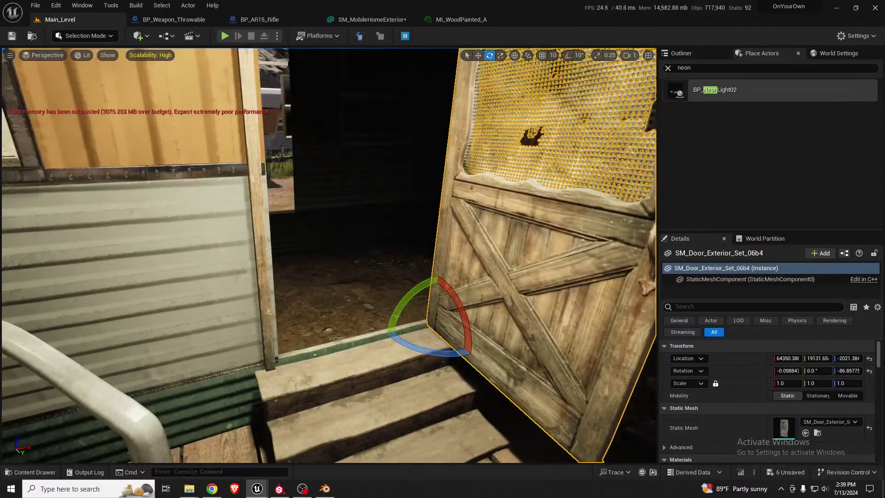
Select the door frame and the open door together and shift them along X to fit the trailer's doorway
right_click_drag(354, 349, 382, 332)
key("w")
right_click_drag(304, 343, 440, 305)
left_click(230, 319)
left_click(440, 305, "ctrl")
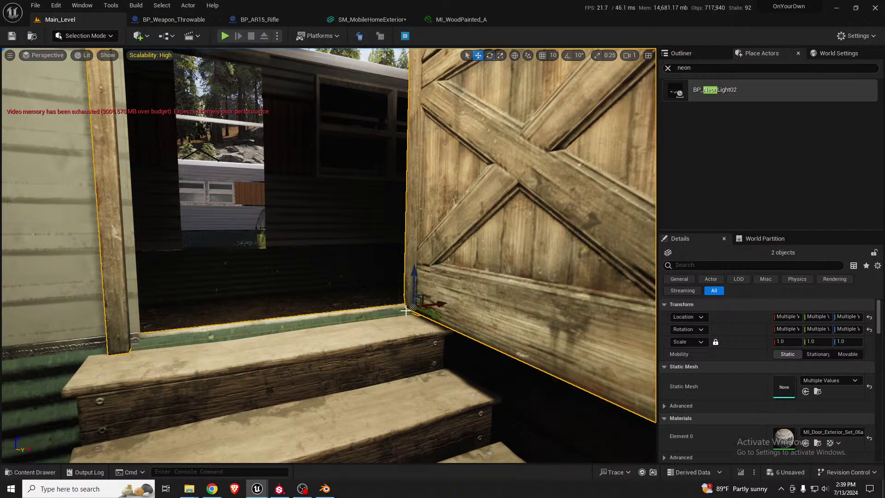
mouse_move(444, 303)
left_mouse_down()
mouse_move(461, 297)
mouse_move(449, 296)
left_mouse_up()
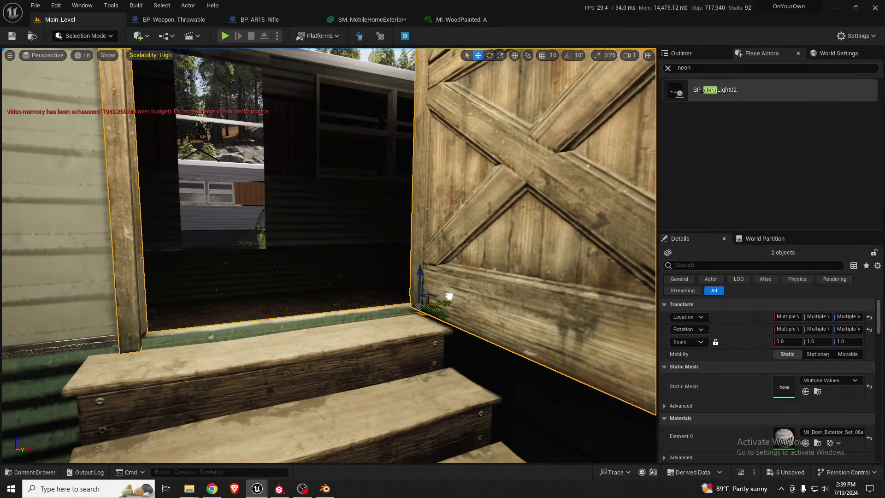
Nudge the selected exterior door and frame slightly along Z and Y to seat them in the trailer's doorway above the steps
right_click_drag(390, 314, 161, 300)
key("d")
key("d")
key("a")
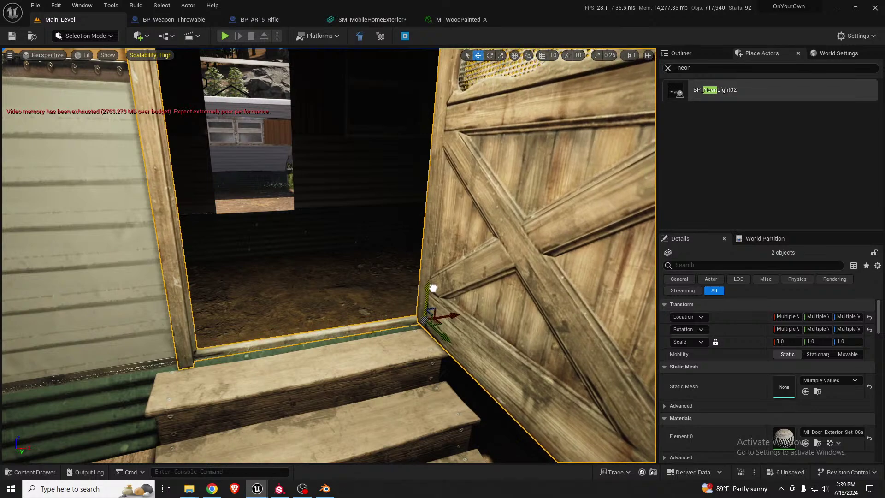
left_click_drag(433, 291, 433, 289)
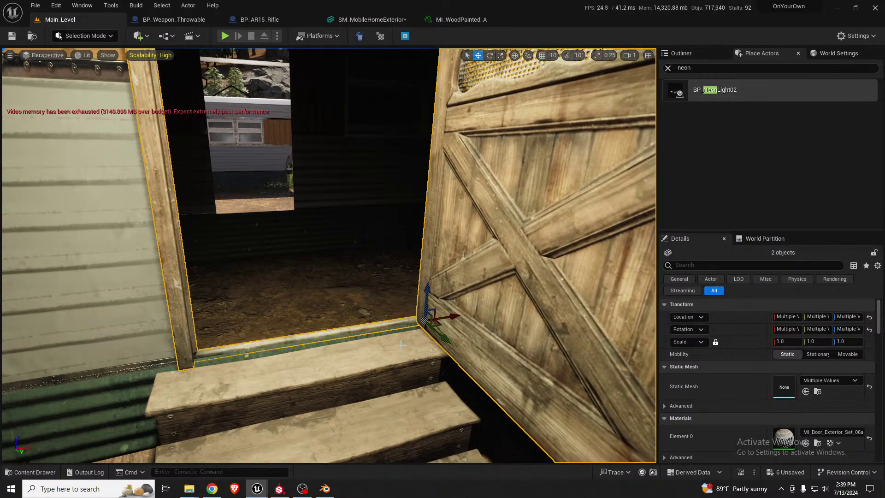
key("a")
right_click_drag(400, 345, 382, 334)
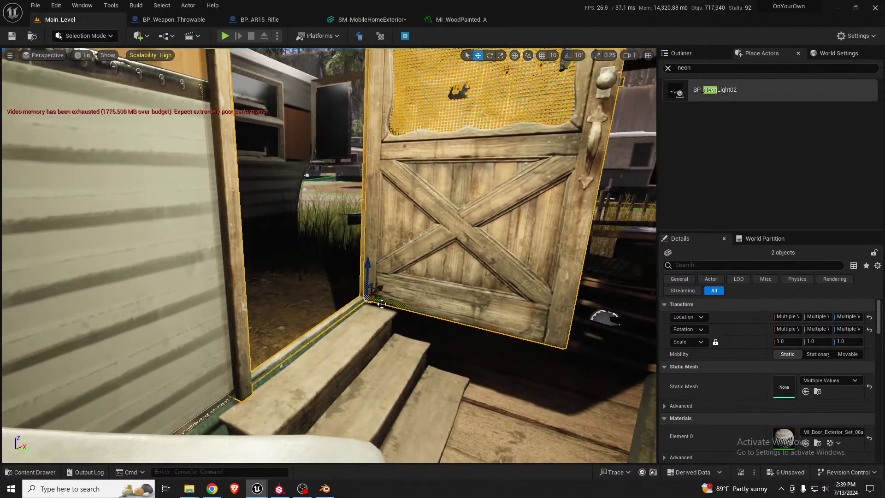
left_click_drag(382, 304, 388, 305)
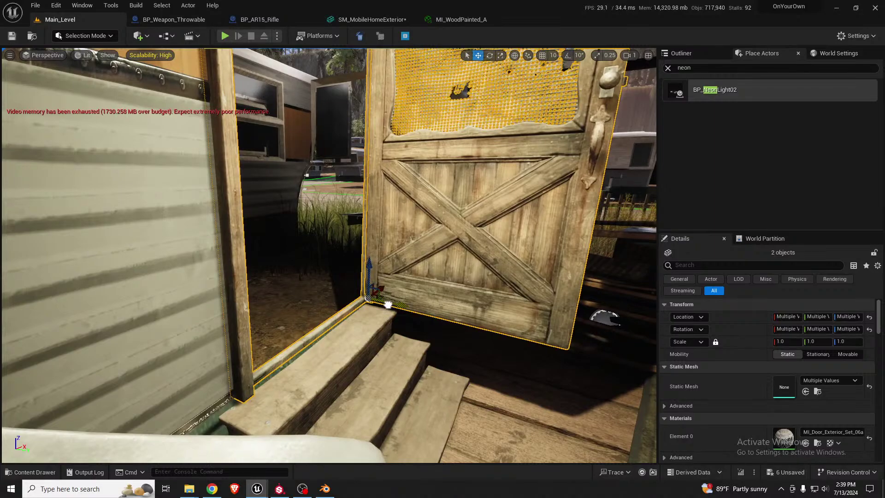
key("d")
mouse_move(401, 351)
right_mouse_down()
mouse_move(323, 346)
mouse_move(401, 350)
right_mouse_up()
Select only the exterior door, set its Z rotation to 0 so it closes, and clear the selection
left_click(412, 311)
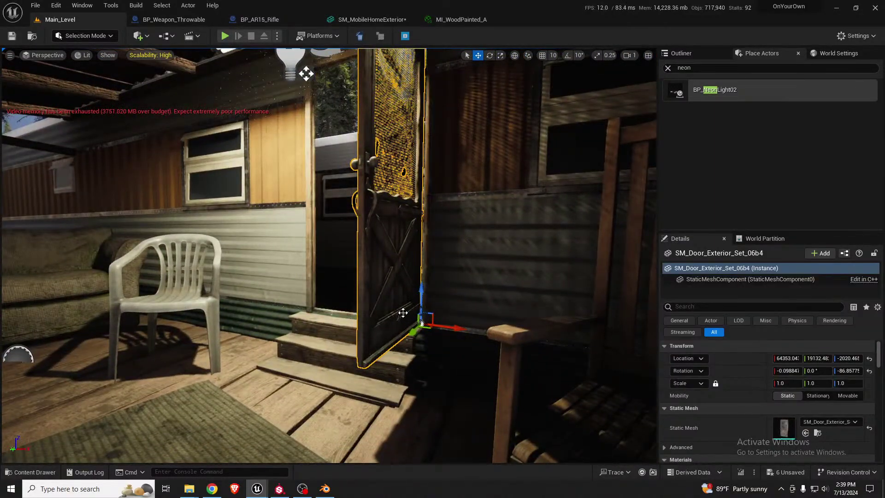
left_click(849, 371)
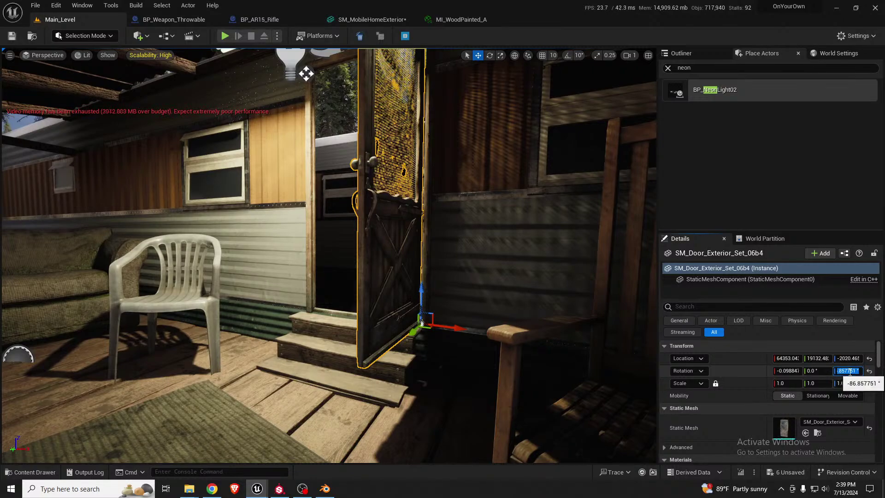
type("0")
key("Return")
right_click_drag(478, 317, 454, 312)
right_click_drag(415, 346, 341, 329)
key("Escape")
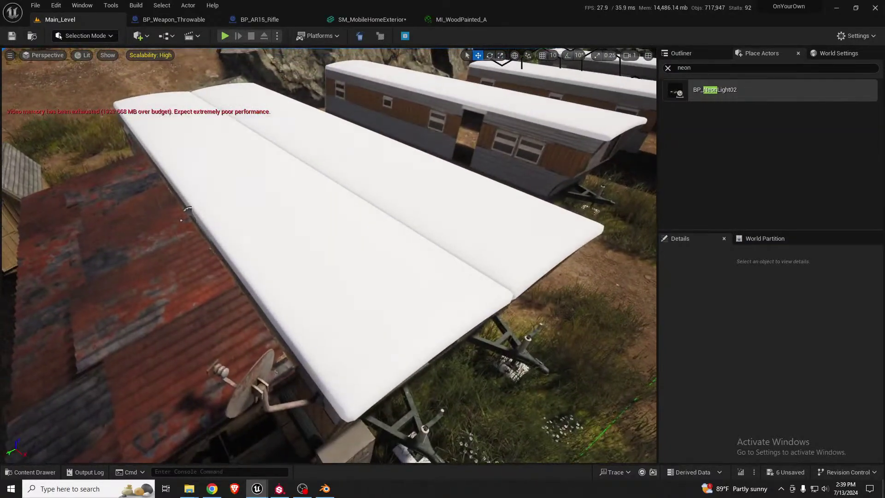
Select the mobile home level instance, check the roof on the SM_MobileHomeExterior mesh, and save the changes
left_click(451, 259)
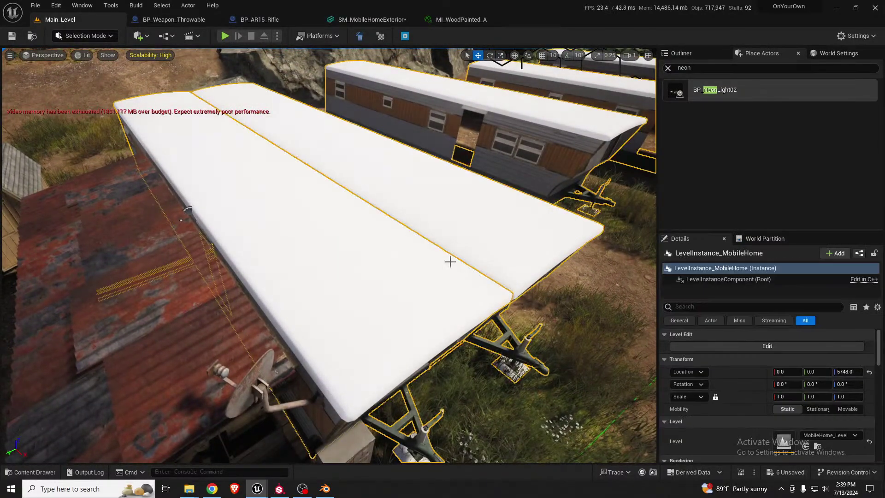
left_click(364, 20)
right_click_drag(389, 208, 399, 275)
left_click_drag(339, 239, 386, 212)
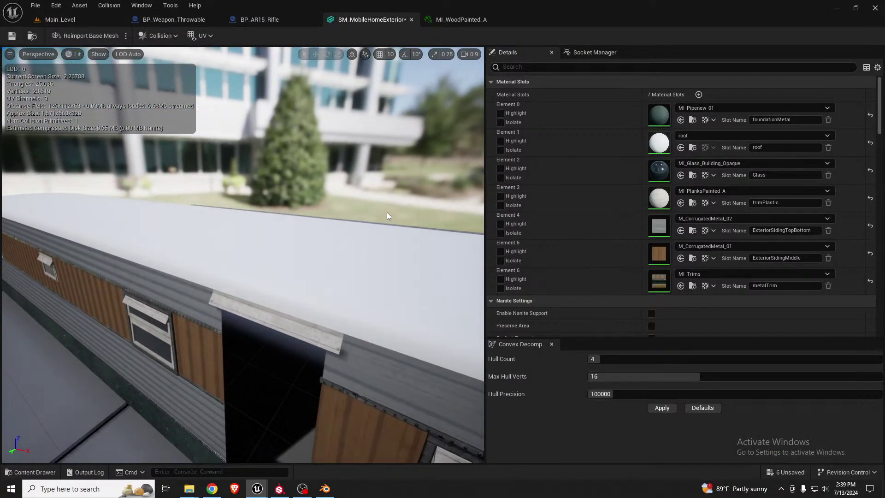
key("ctrl+s")
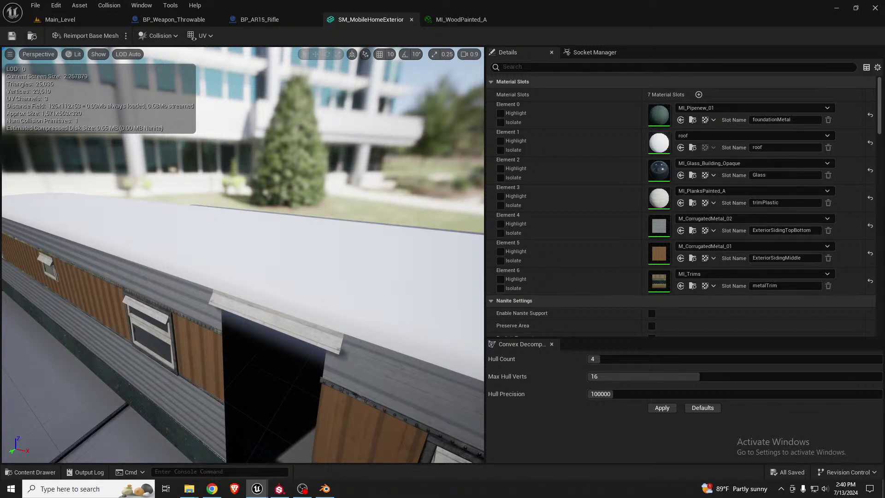
Return to Main_Level, select the flat-roofed garage beside the white house, and open its roof material M_TarmacRoof_01
left_click(63, 22)
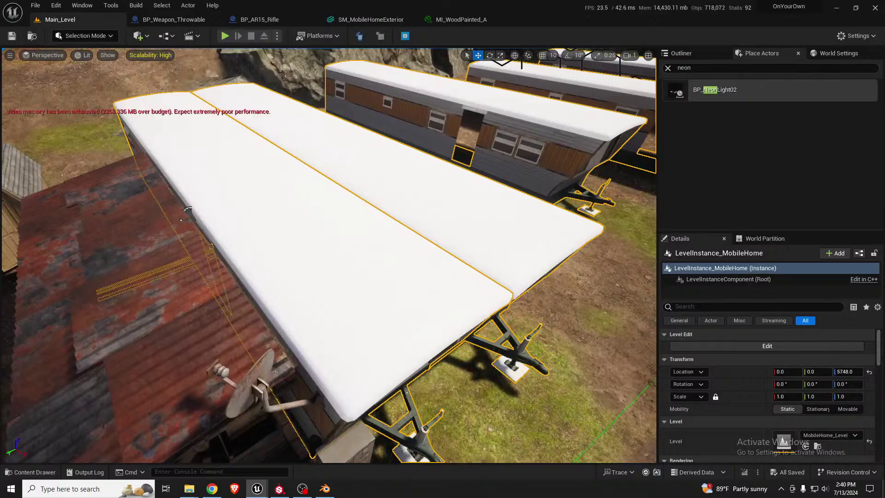
right_click_drag(245, 221, 378, 145)
key("w")
scroll(328, 255, "up", 5)
key("w")
right_click_drag(277, 328, 277, 328)
right_click_drag(153, 281, 153, 280)
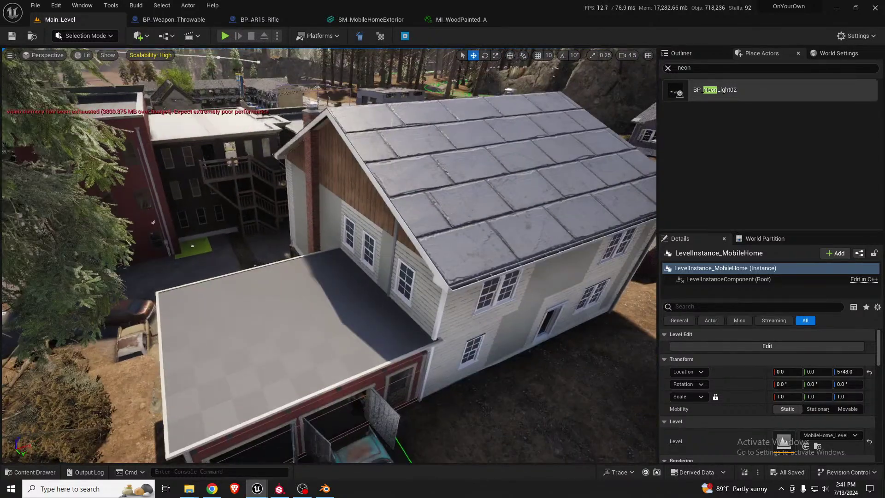
left_click(210, 321)
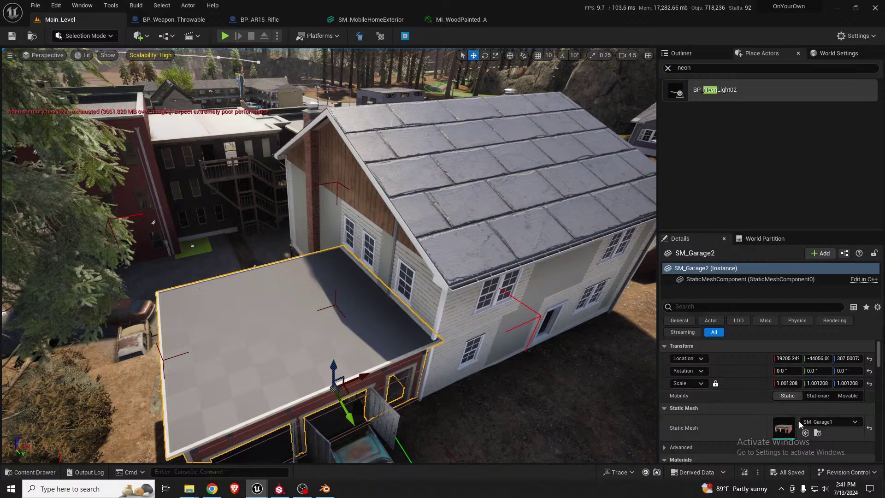
scroll(800, 422, "down", 5)
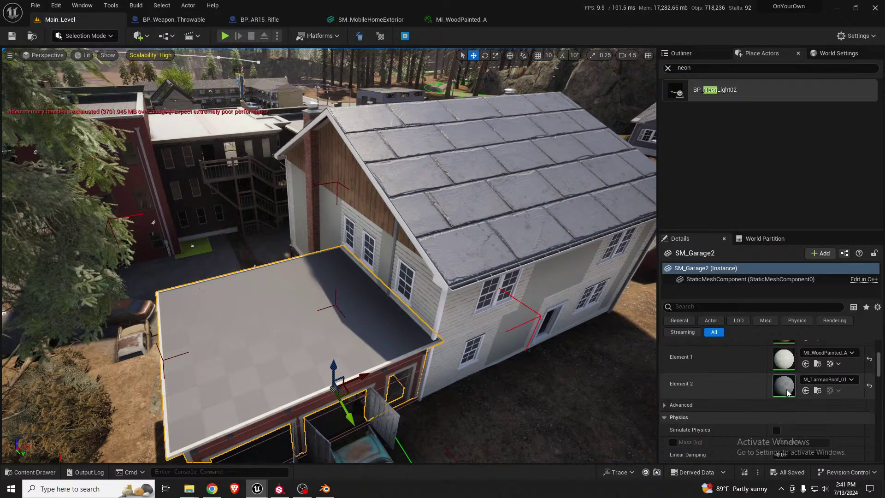
double_click(785, 385)
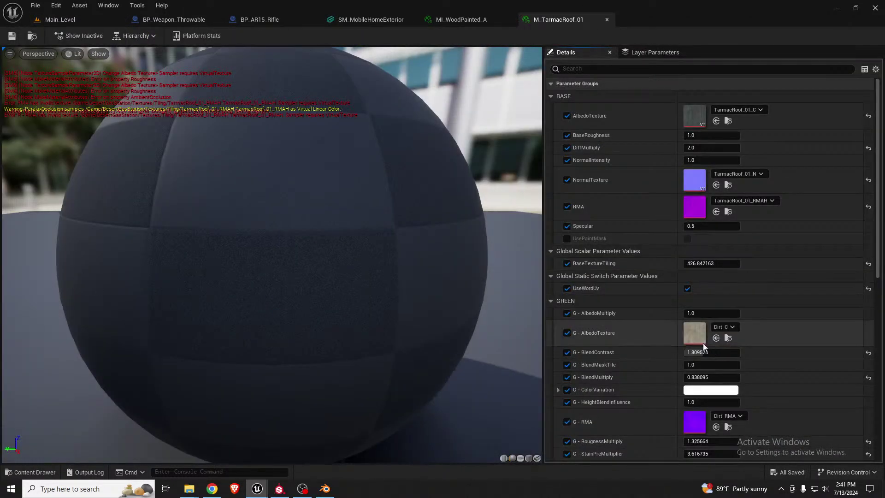
Review the parameters of M_TarmacRoof_01 and open its parent material MM_TilingBlend in place of it
scroll(704, 346, "down", 15)
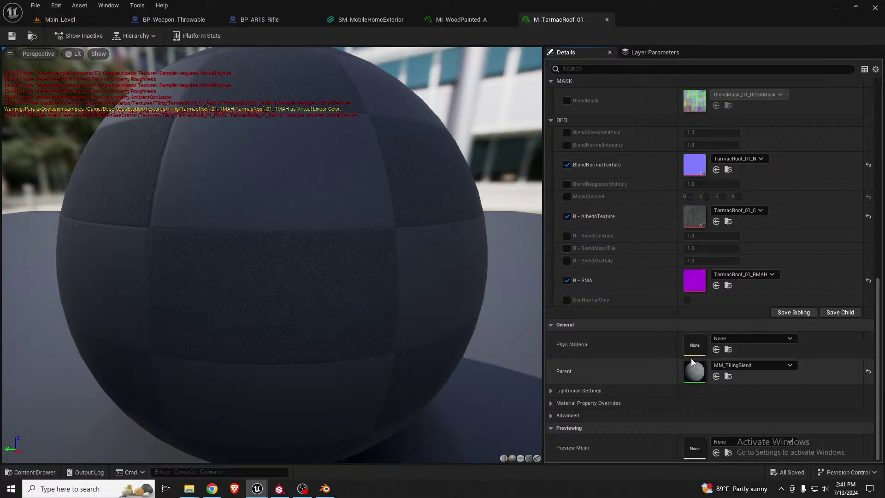
scroll(666, 353, "up", 5)
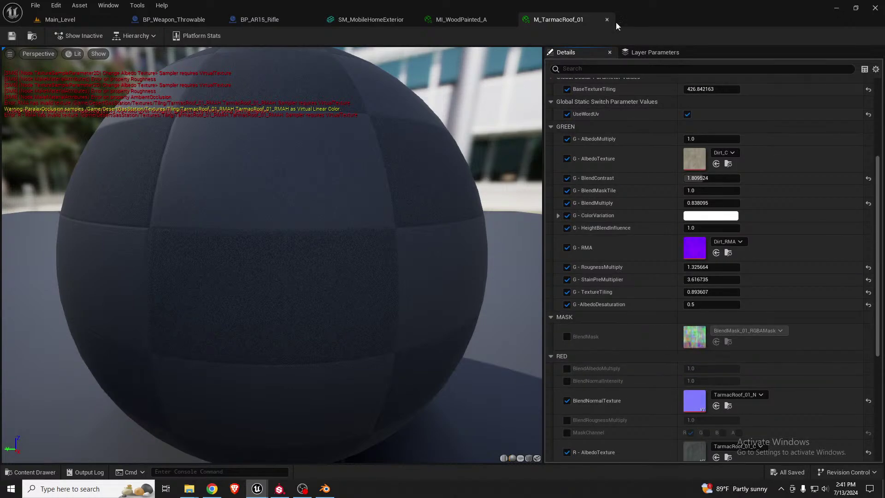
middle_click(566, 22)
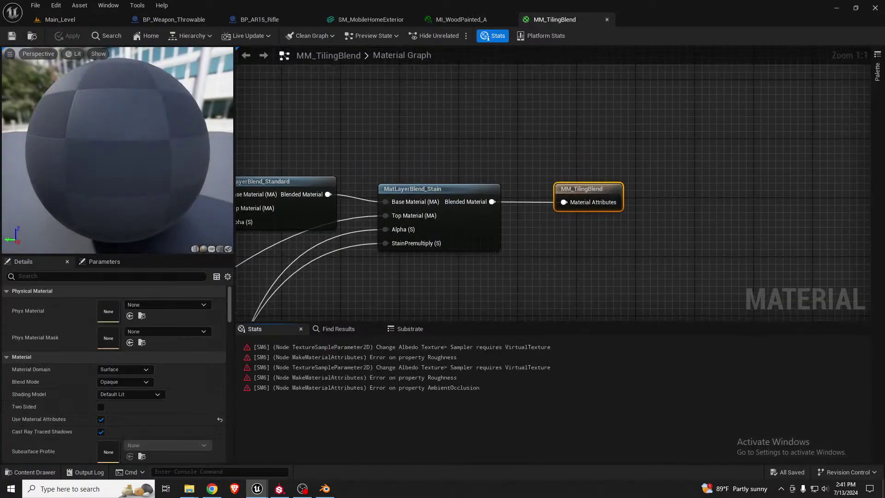
Locate the node behind the first virtual texture sampler error in MM_TilingBlend, examine its texture and sampler type, and close the material
right_click_drag(507, 154, 710, 129)
scroll(709, 132, "down", 5)
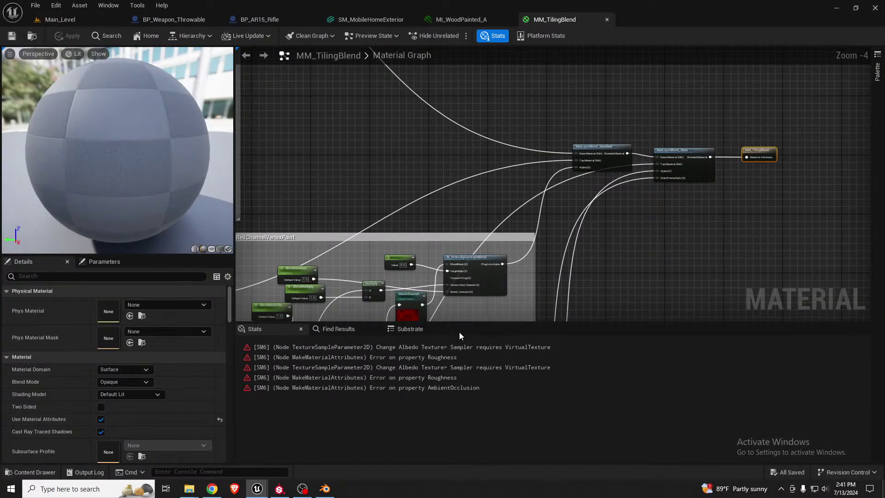
left_click(463, 346)
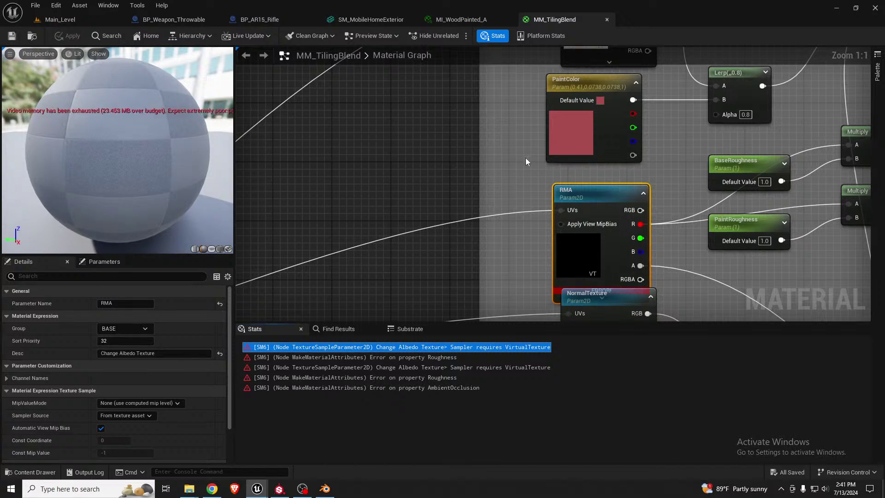
right_click_drag(570, 159, 484, 135)
scroll(143, 396, "down", 3)
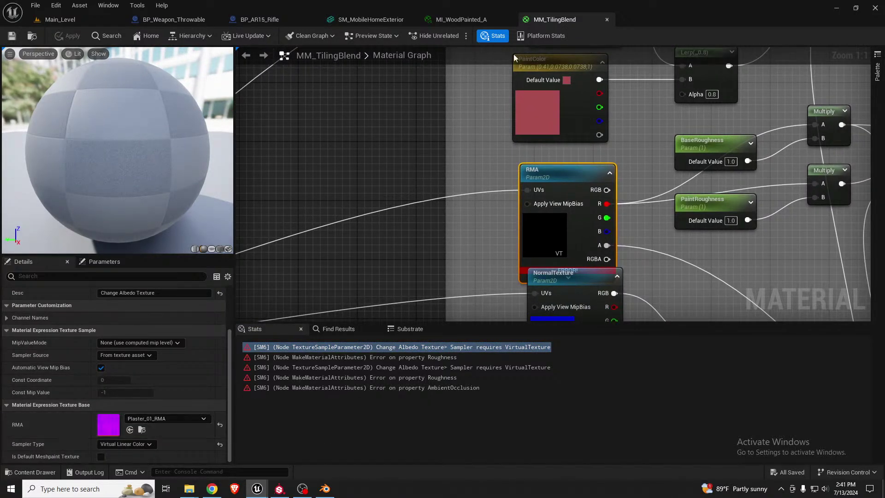
middle_click(558, 19)
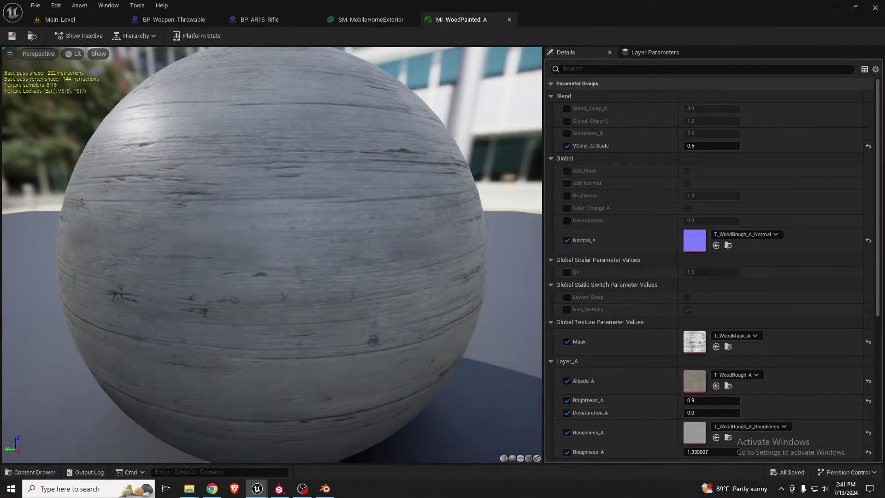
Bulk-edit the Plaster_01 textures and PVCPanel_01_C together, turning off Virtual Texture Streaming for all of them, and save them
left_click(80, 21)
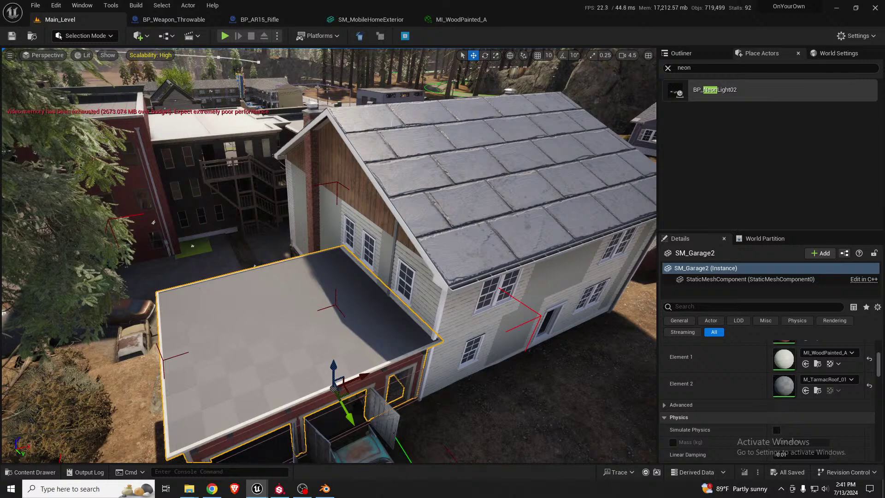
right_click_drag(552, 182, 550, 185)
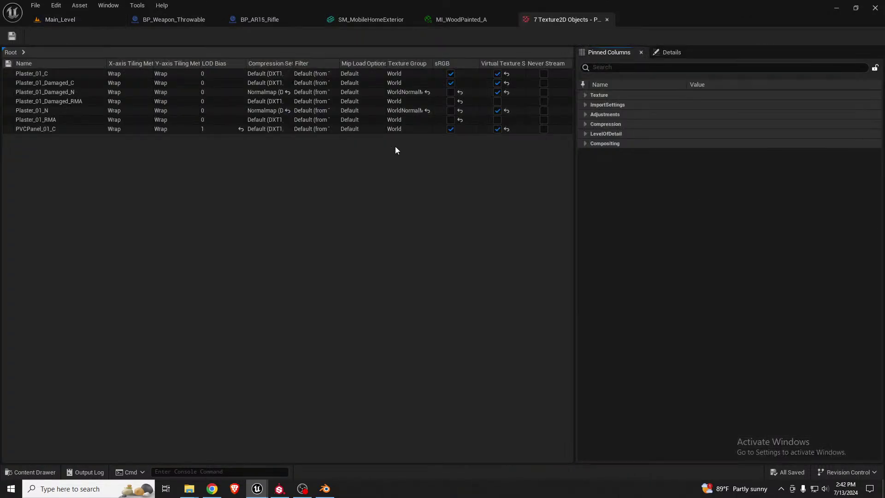
left_click(85, 67)
left_click(65, 75)
left_click(64, 128, "shift")
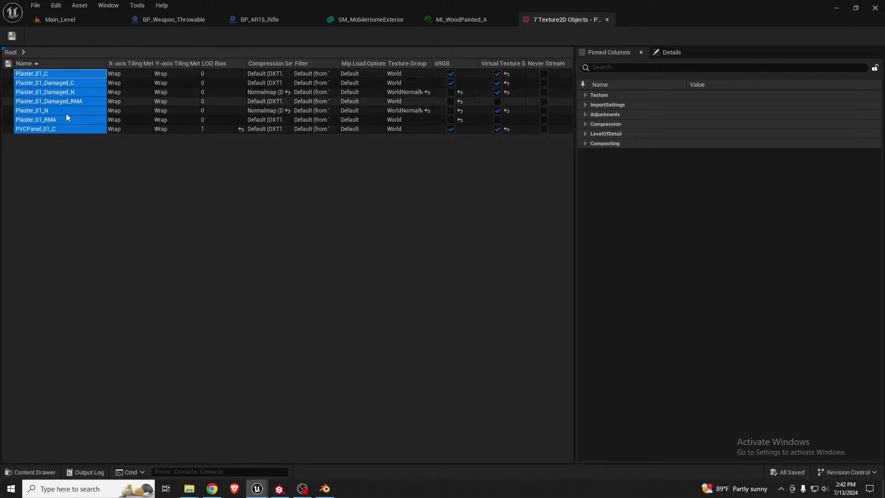
left_click(559, 130, "shift")
left_click(607, 68)
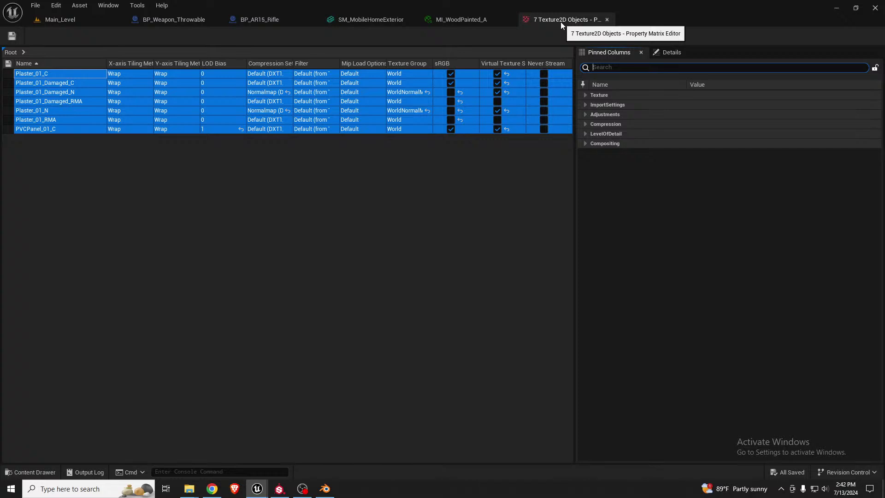
type("virtua")
left_click(699, 107)
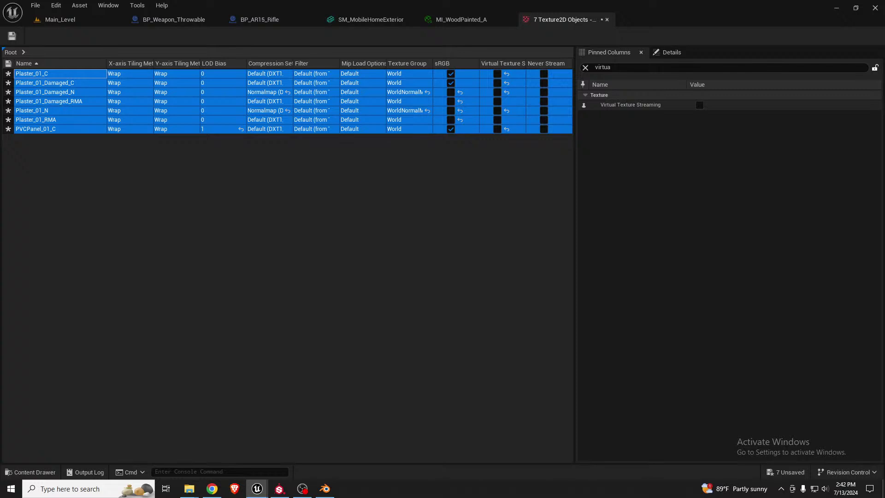
left_click(11, 36)
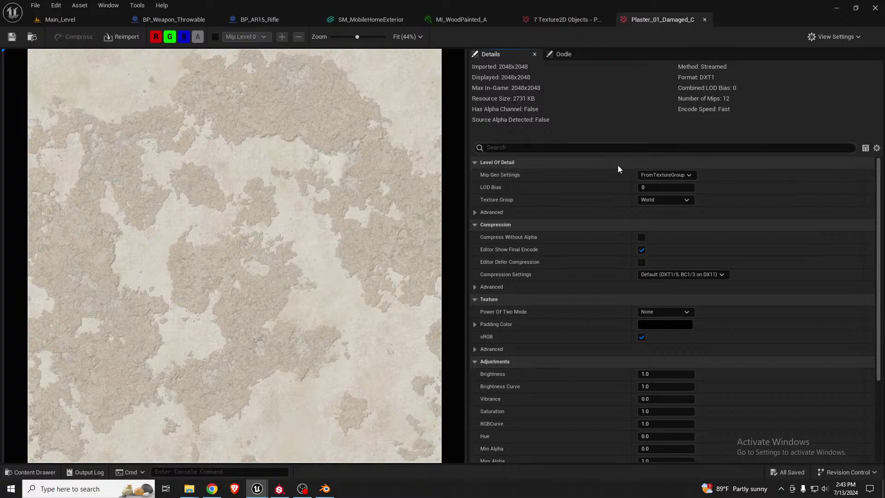
Check the Virtual Texture Streaming setting of Plaster_01_Damaged_C, close the texture editors, and save all modified assets
left_click(610, 151)
type("virtu")
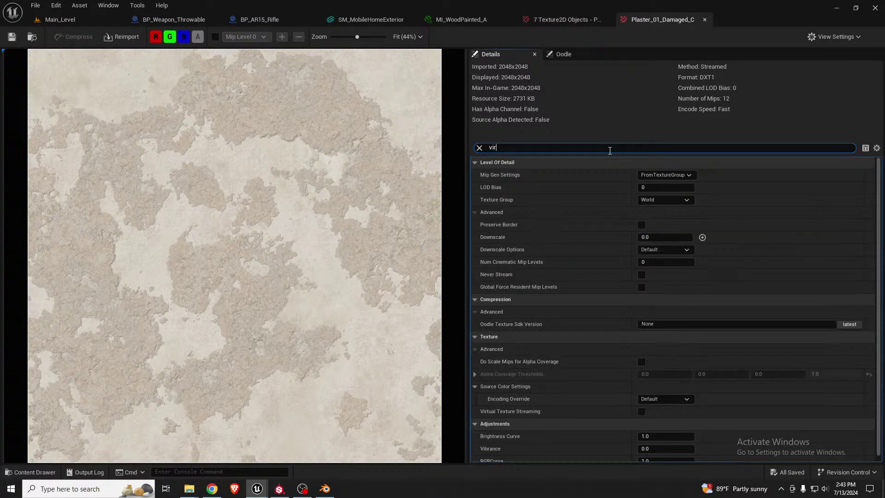
left_click(704, 20)
left_click(604, 20)
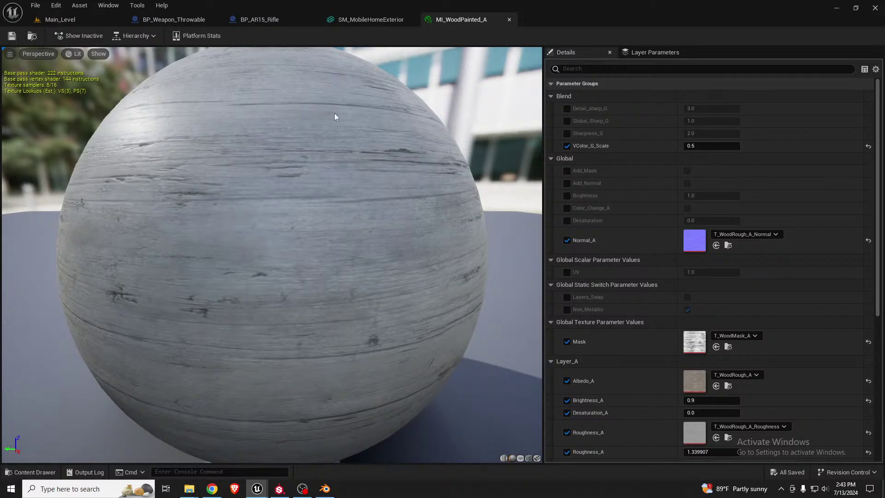
key("ctrl+shift+s")
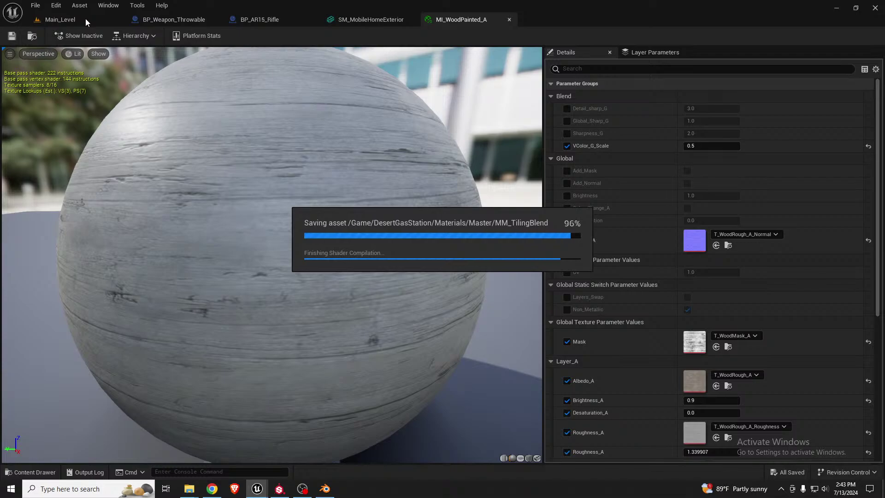
Return to Main_Level, go to the trailer park, and select LevelInstance_MobileHome to examine its untextured roofs
left_click(86, 20)
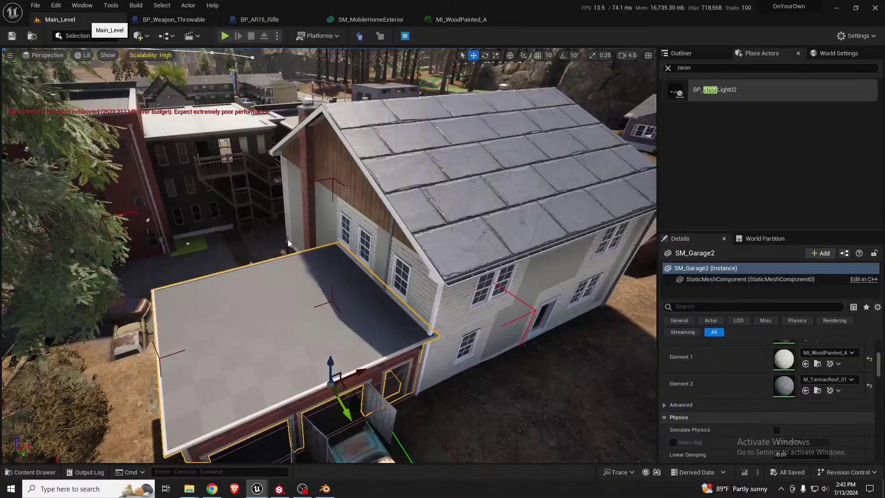
right_click_drag(330, 308, 465, 258)
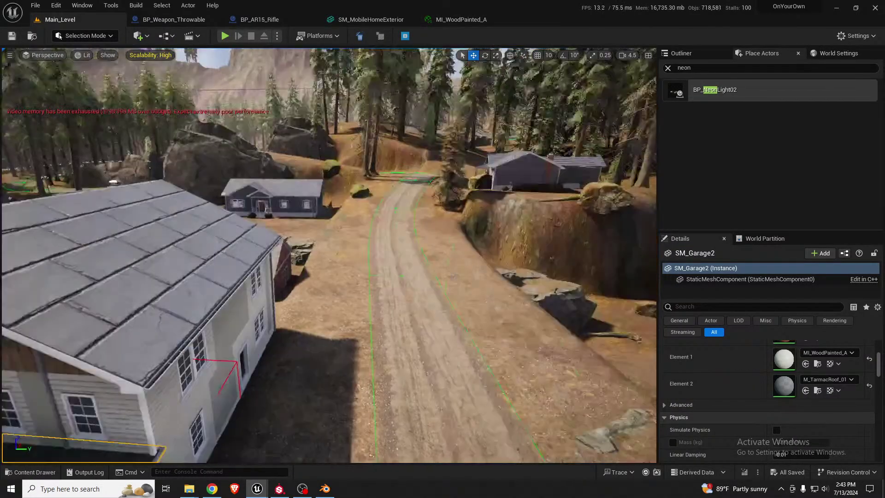
right_click_drag(351, 233, 576, 240)
key("w")
scroll(470, 213, "up", 6)
key("w")
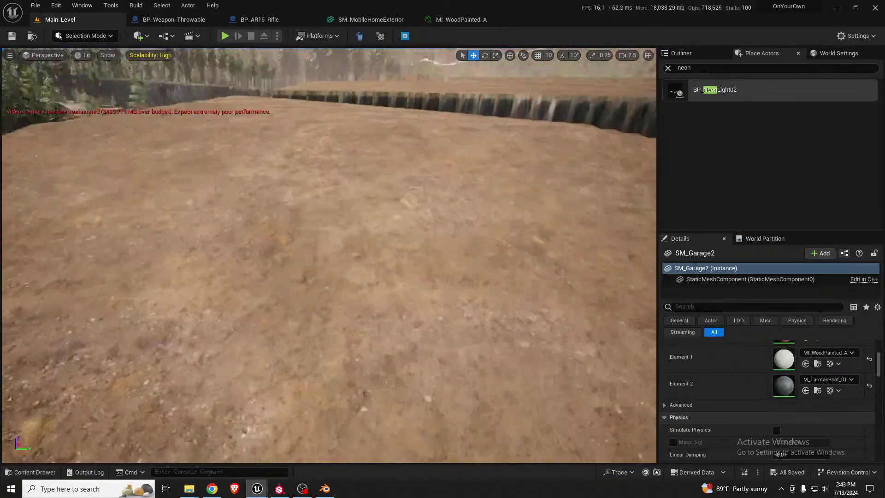
key("w")
right_click_drag(184, 143, 118, 157)
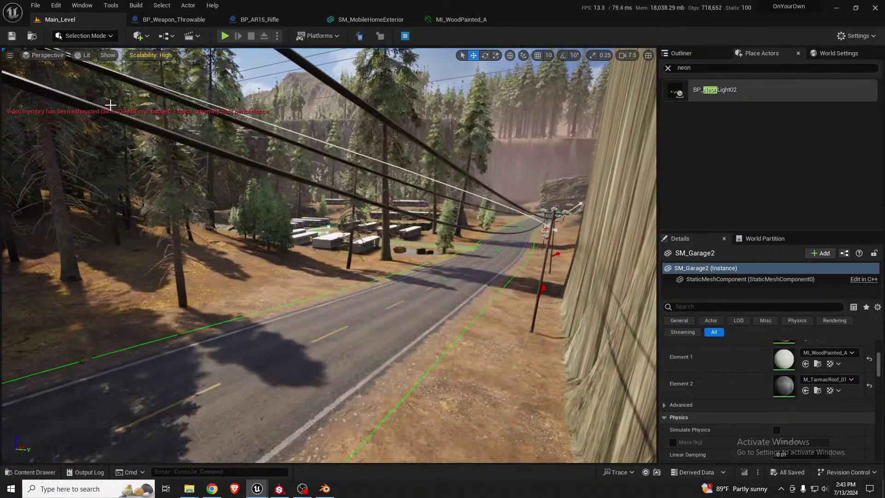
right_click_drag(315, 222, 124, 199)
key("w")
key("w")
scroll(318, 201, "down", 1)
key("a")
key("w")
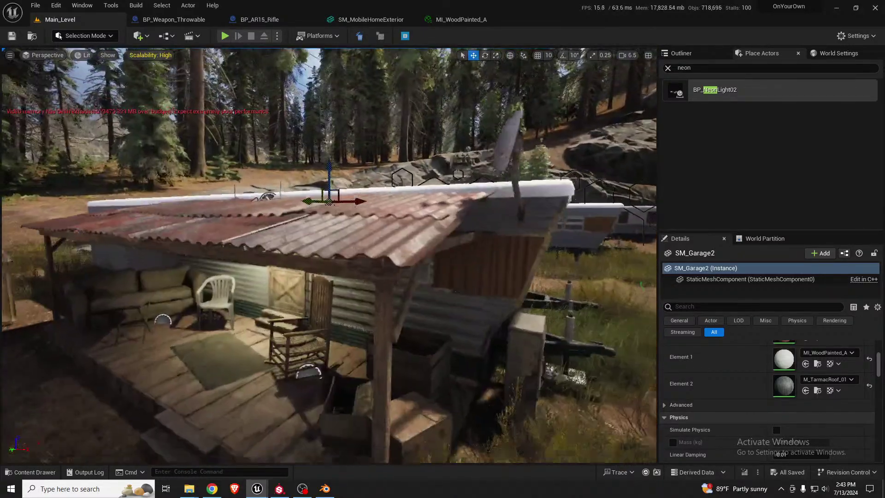
middle_click_drag(313, 224, 382, 240)
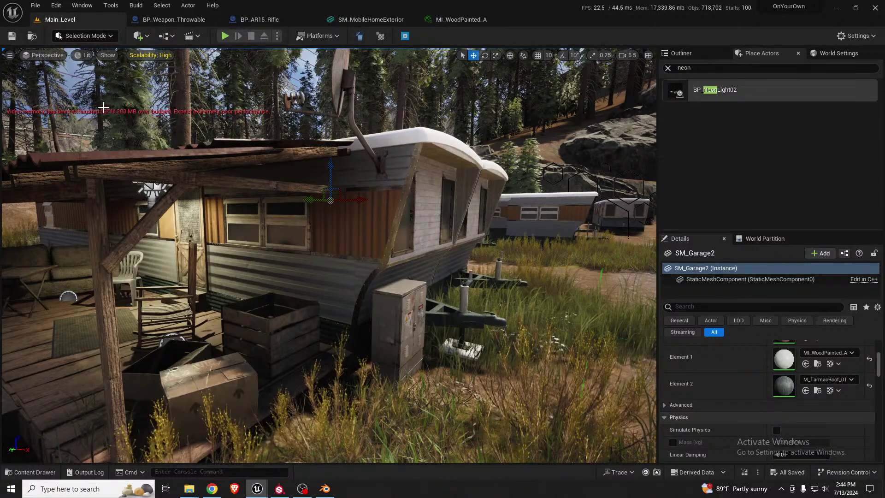
key("e")
right_click_drag(333, 190, 333, 190)
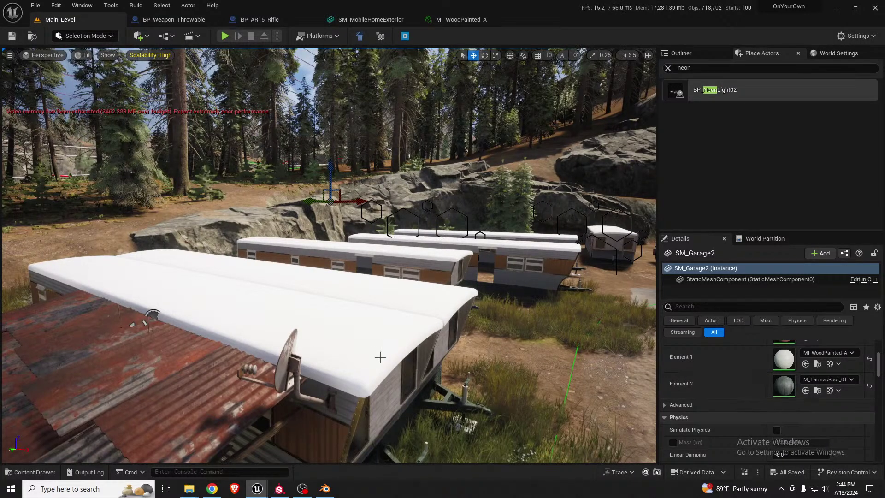
left_click(380, 357)
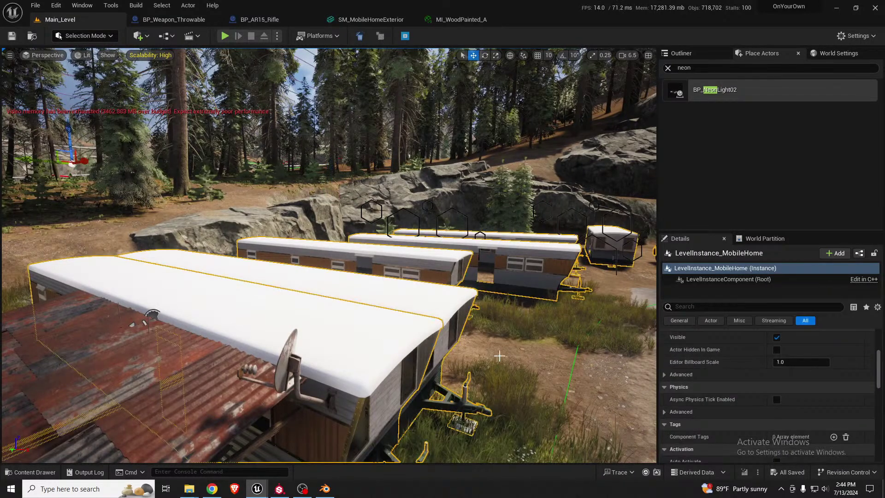
Assign the M_TarmacRoof_01 material instance to the roof slot of SM_MobileHomeExterior
left_click(371, 19)
left_click(701, 135)
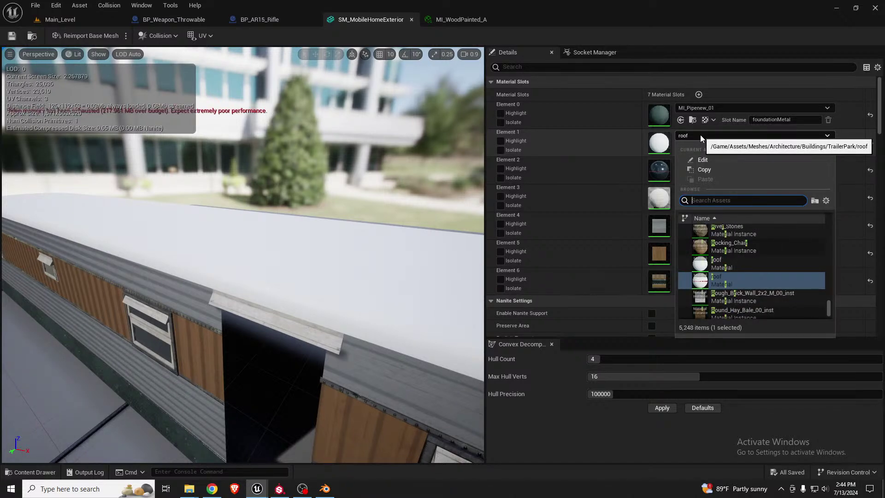
type("tarmac")
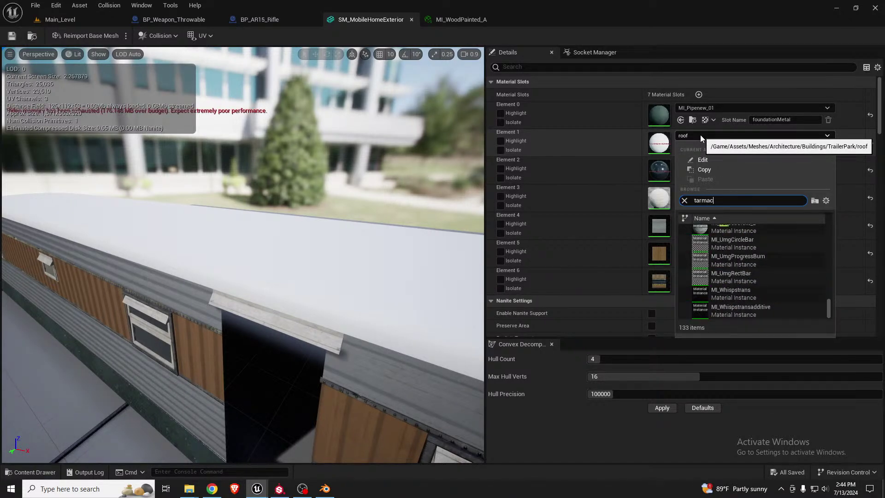
type(" roo")
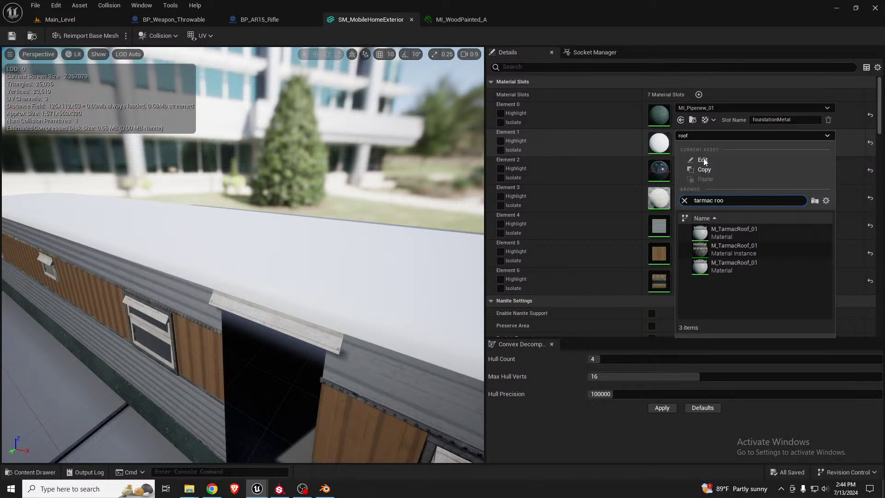
left_click(722, 251)
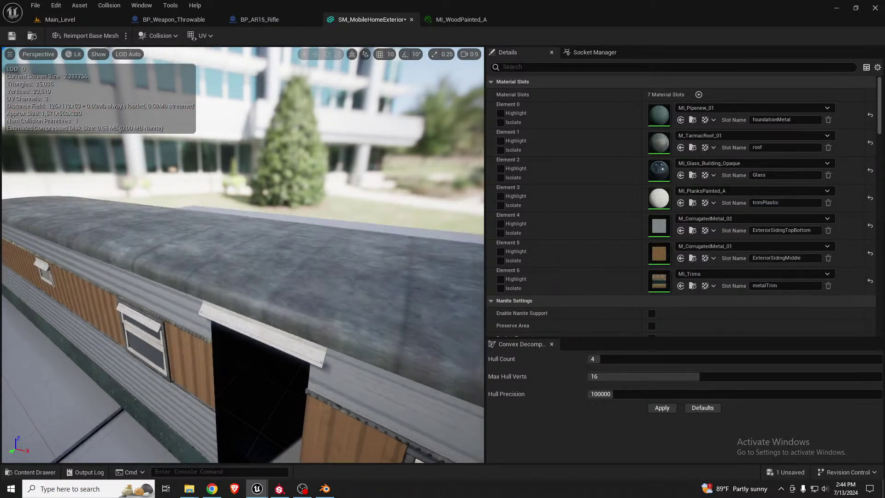
middle_click_drag(444, 311, 466, 271)
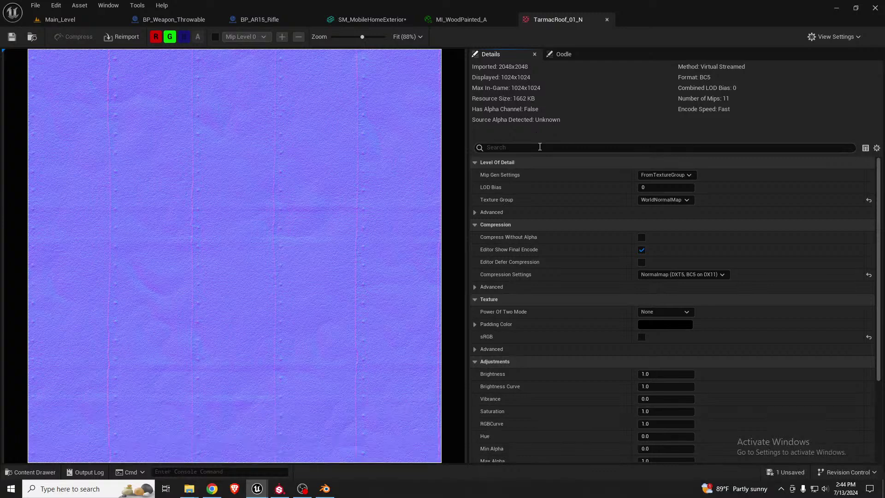
Turn off Virtual Texture Streaming for the normal map TarmacRoof_01_N
left_click(540, 147)
type("tul")
key("BackSpace")
type("a")
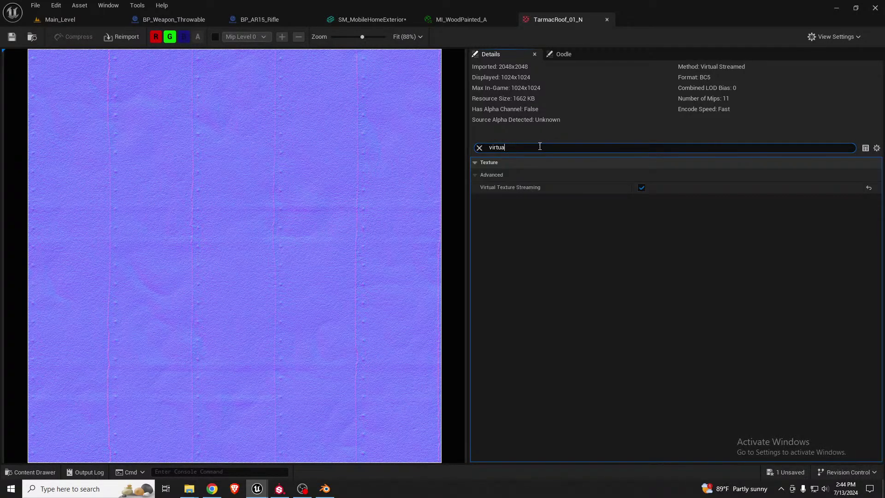
left_click(635, 189)
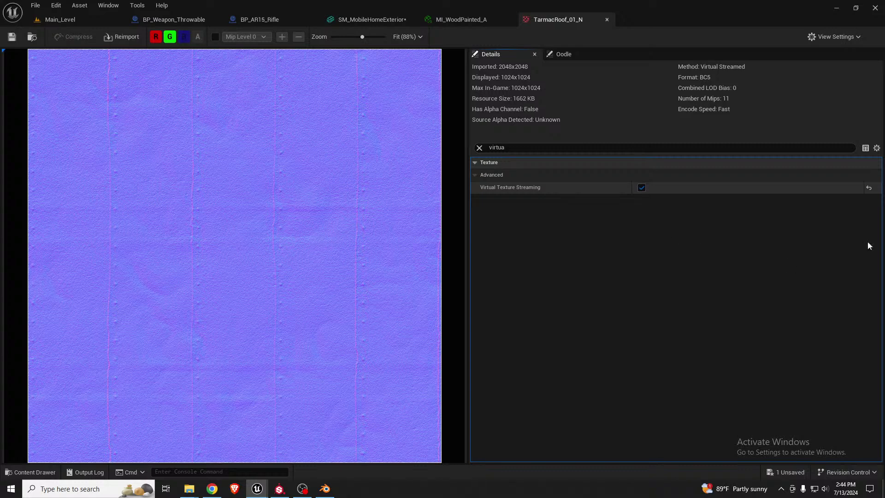
left_click(869, 188)
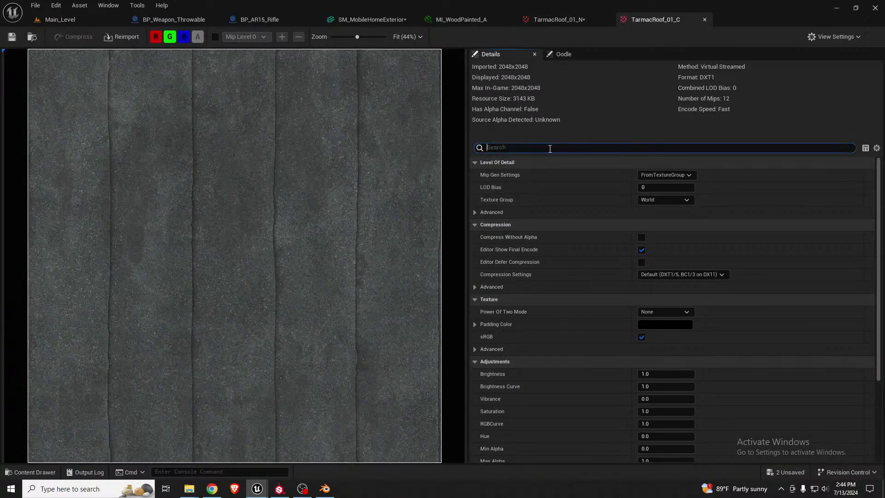
Turn off Virtual Texture Streaming for the color texture TarmacRoof_01_C
type("virtual")
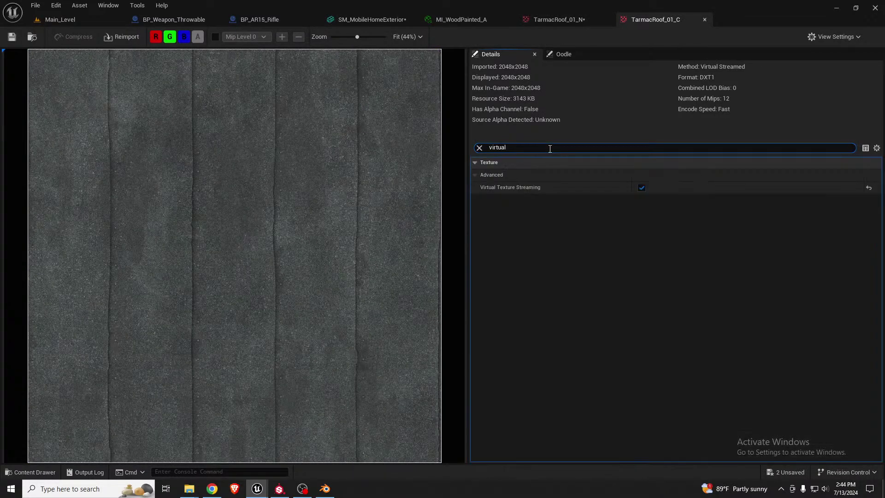
left_click(810, 224)
left_click(641, 188)
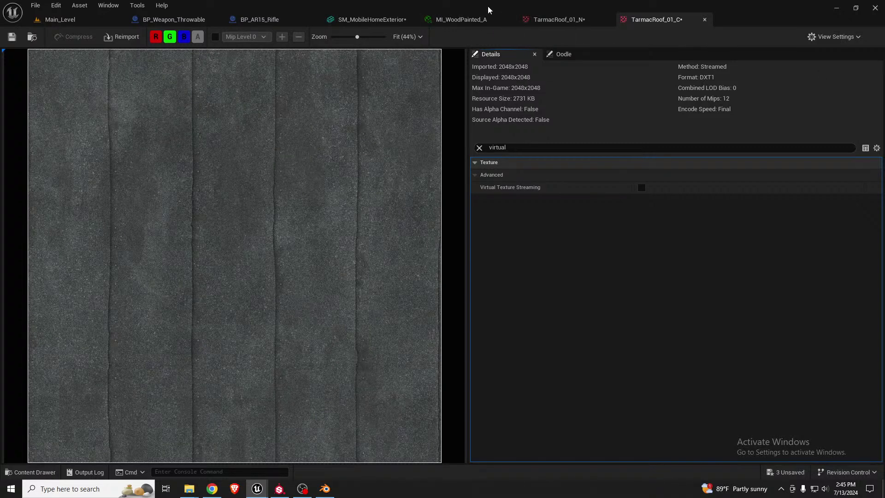
Go back to SM_MobileHomeExterior, close the material and texture editors opened after it, and check the roof surface on the mesh
left_click(386, 19)
right_click(385, 18)
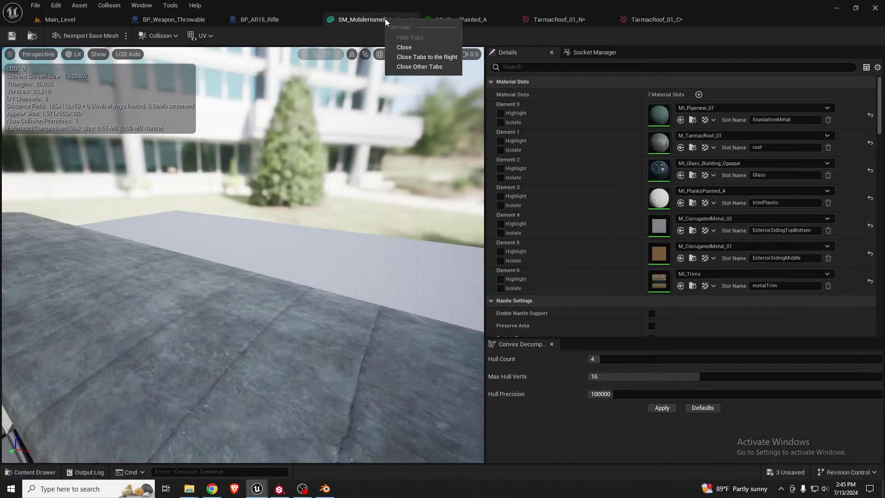
left_click(435, 59)
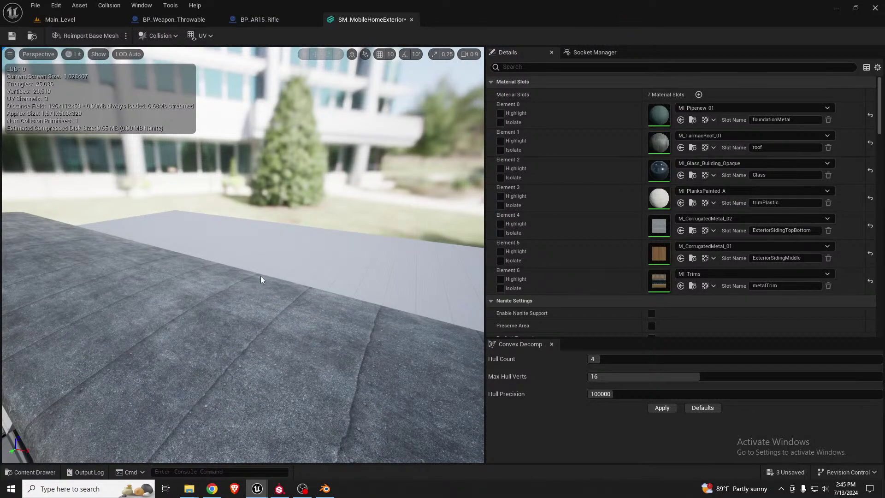
right_click_drag(261, 276, 328, 416)
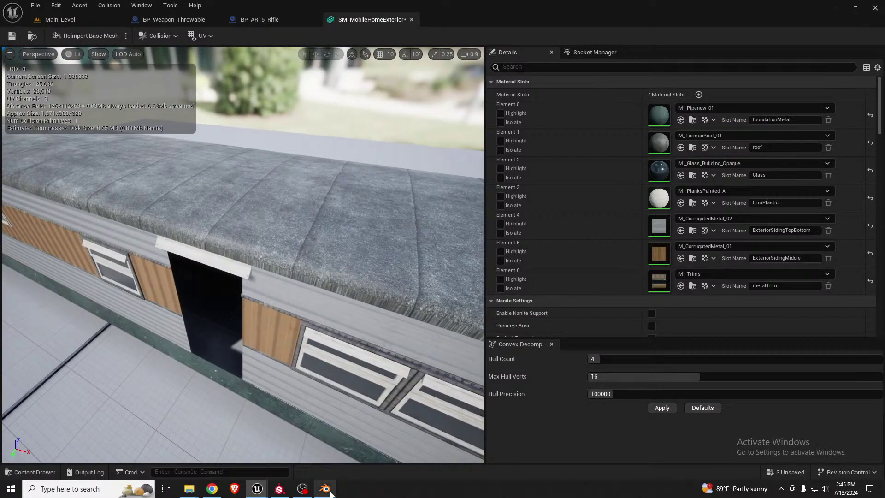
mouse_move(324, 492)
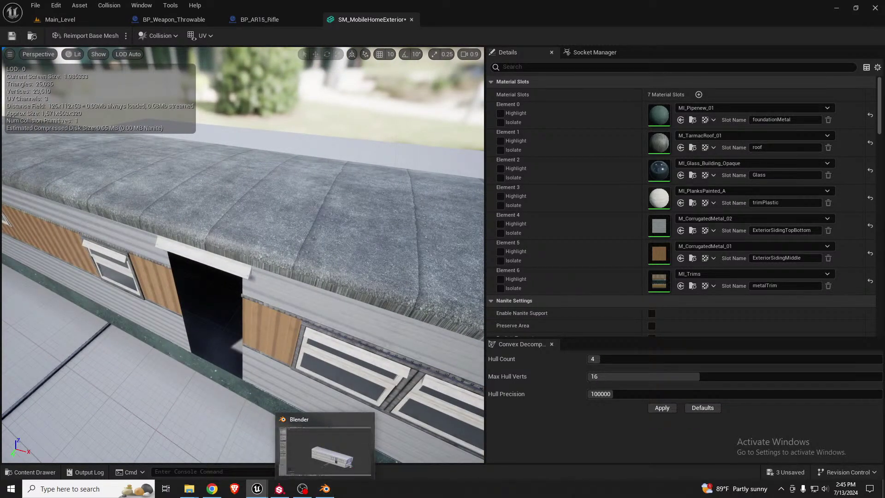
right_click_drag(319, 316, 214, 318)
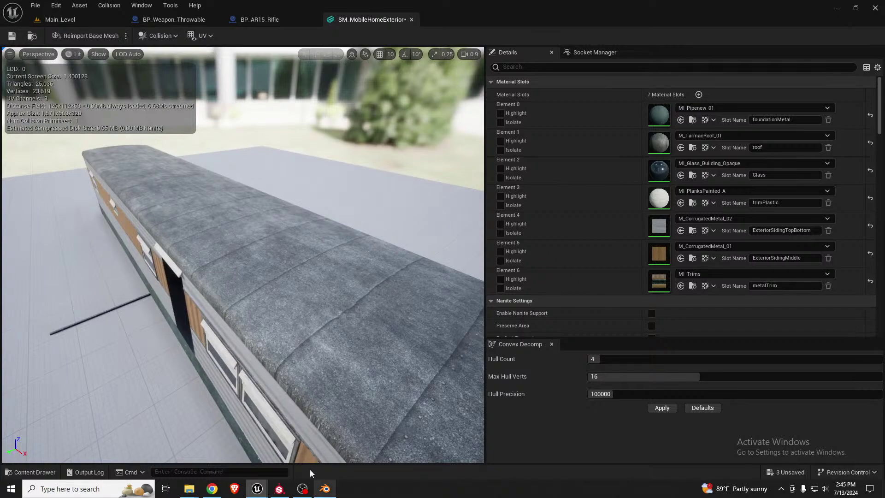
Inspect the tarmac material on the mobile home roofs in Main_Level, both on the top surfaces and along the front edge
left_click(90, 16)
mouse_move(305, 279)
right_mouse_down()
mouse_move(295, 286)
mouse_move(300, 276)
mouse_move(295, 323)
mouse_move(286, 318)
mouse_move(327, 274)
mouse_move(302, 279)
right_mouse_up()
scroll(295, 318, "down", 2)
key("w")
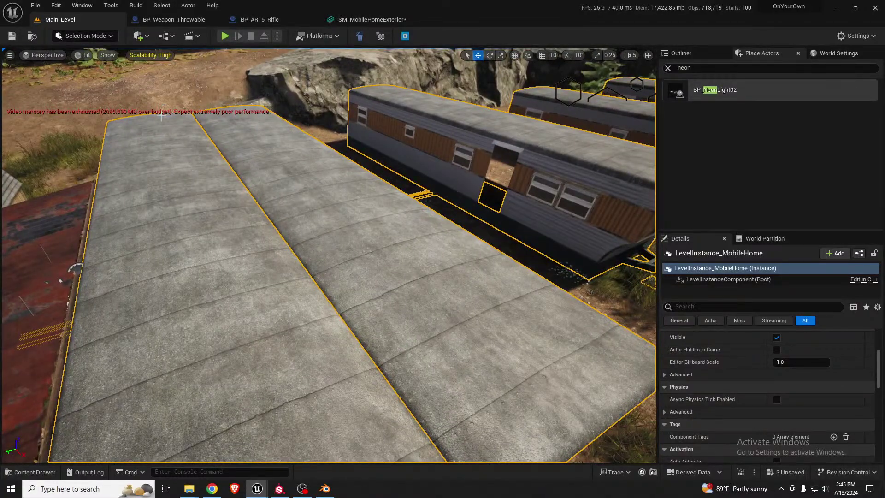
mouse_move(312, 186)
right_mouse_down()
mouse_move(327, 184)
mouse_move(314, 212)
mouse_move(318, 203)
right_mouse_up()
key("a")
key("d")
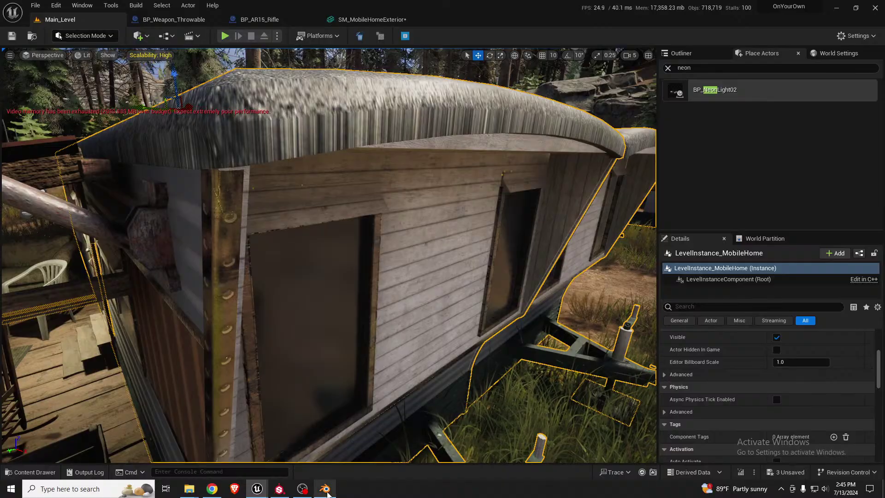
Switch to Blender, select the trailer's whole roof piece in Edit Mode, and show its UV layout beside the model
left_click(326, 490)
key("Tab")
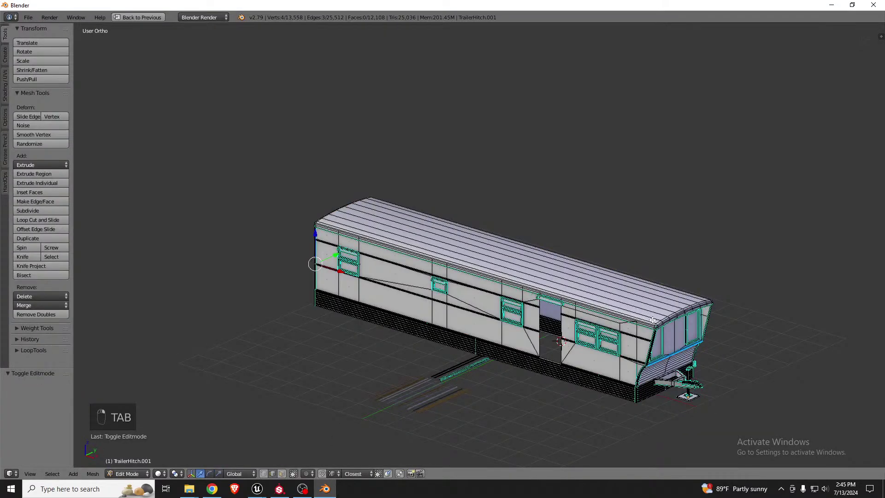
scroll(652, 320, "up", 3)
key("l")
middle_click_drag(659, 329, 651, 290)
key("z")
key("z")
key("shift+space")
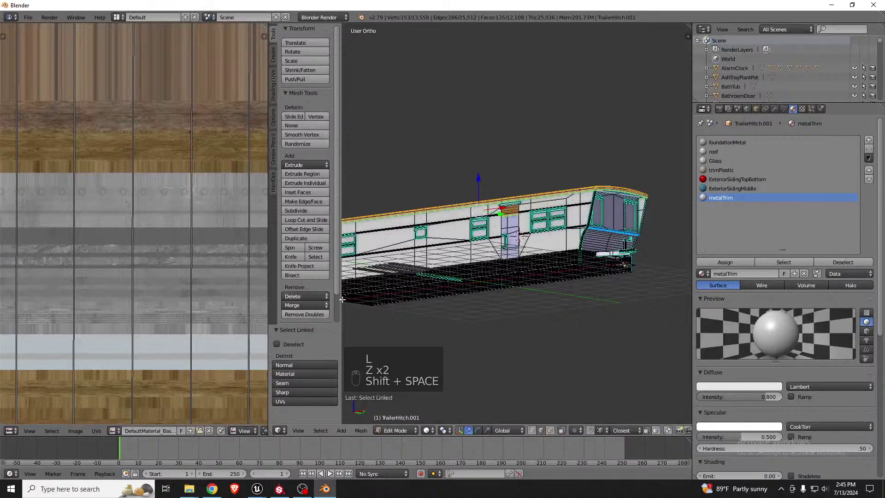
scroll(165, 282, "up", 3)
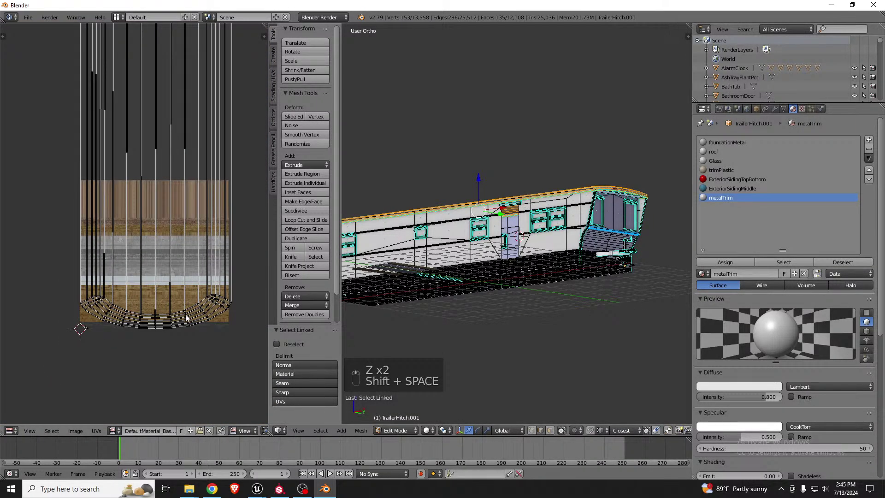
scroll(188, 316, "up", 2)
middle_click_drag(544, 230, 544, 260)
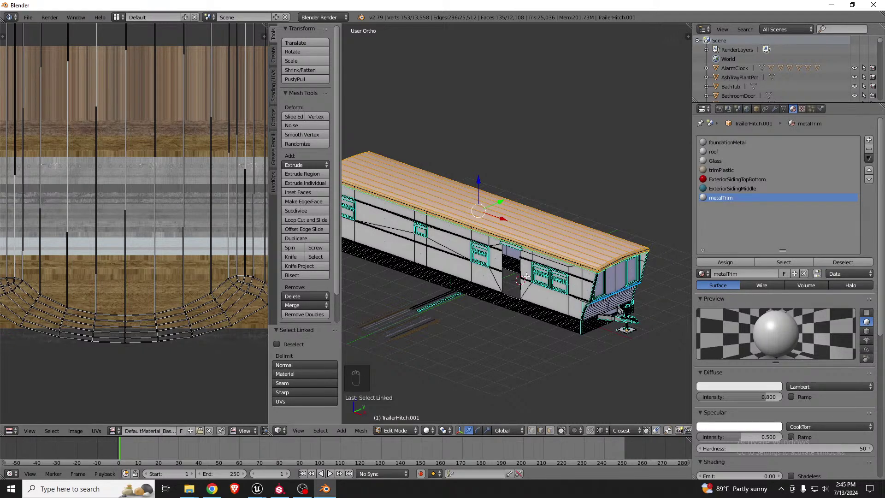
scroll(147, 246, "down", 8)
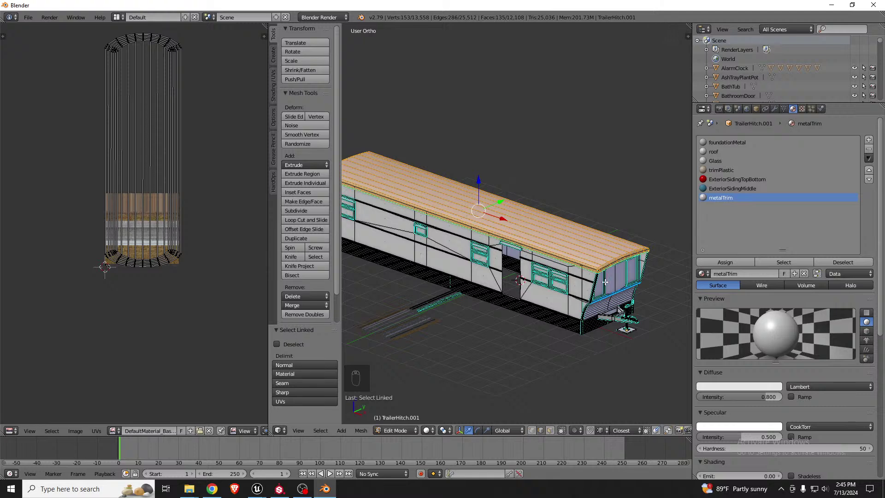
scroll(605, 281, "up", 5)
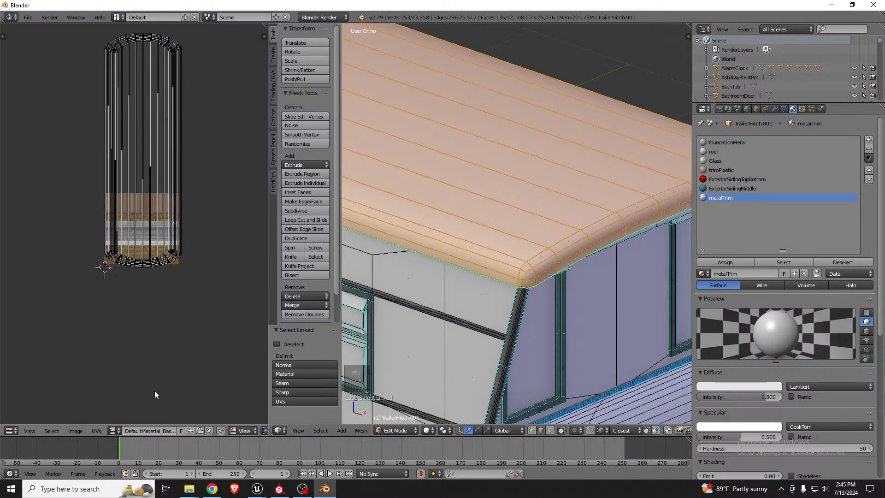
left_click(112, 431)
scroll(171, 384, "down", 3)
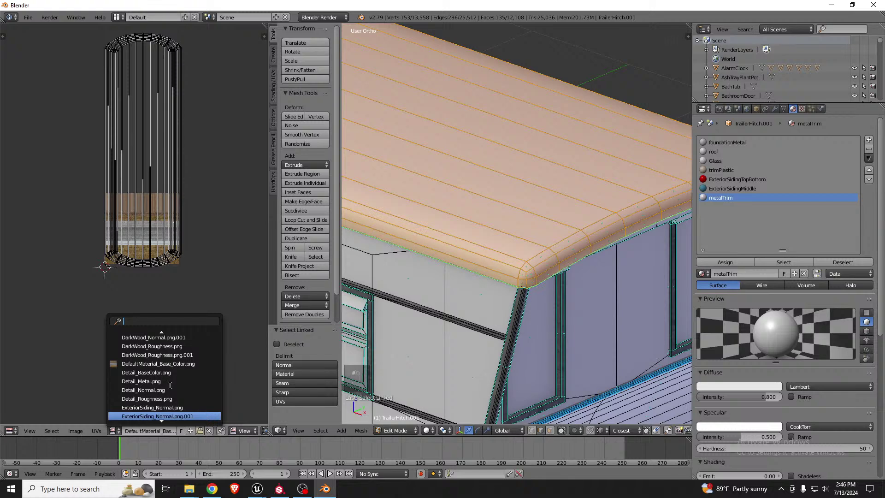
scroll(170, 386, "down", 20)
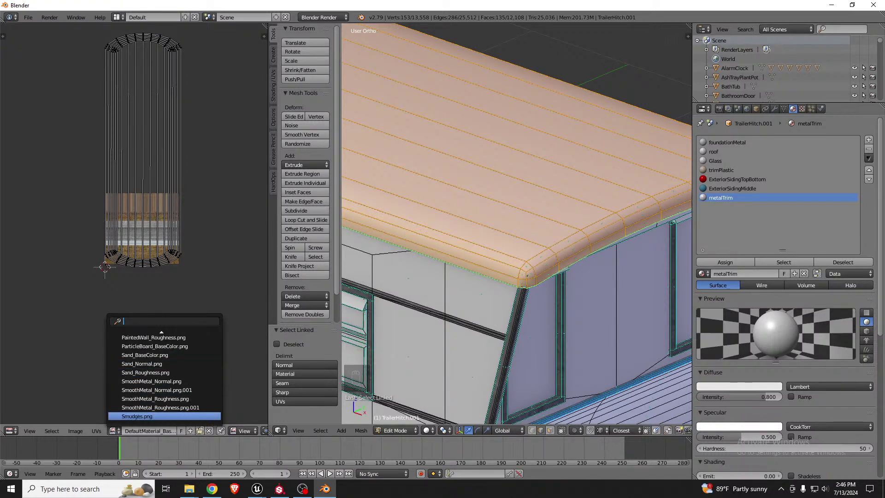
left_click(200, 431)
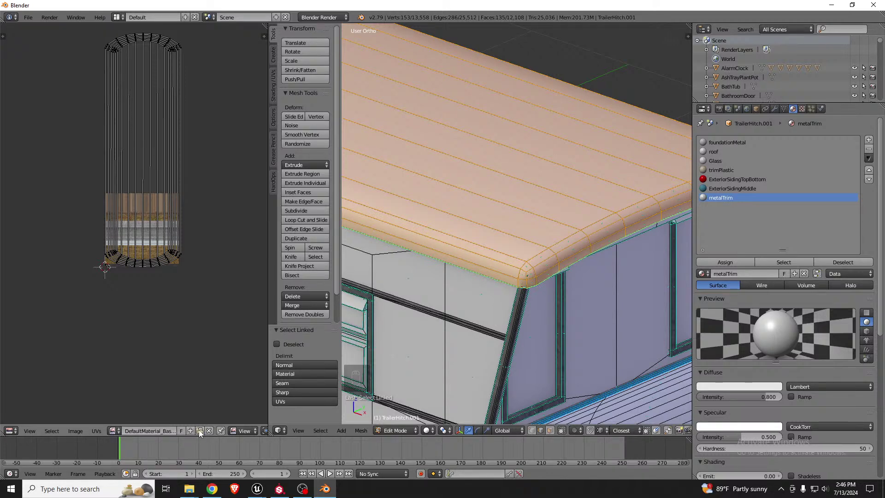
Create a new 1024 px generated grid image with a checker pattern as the UV test texture for the selected roof
left_click(69, 431)
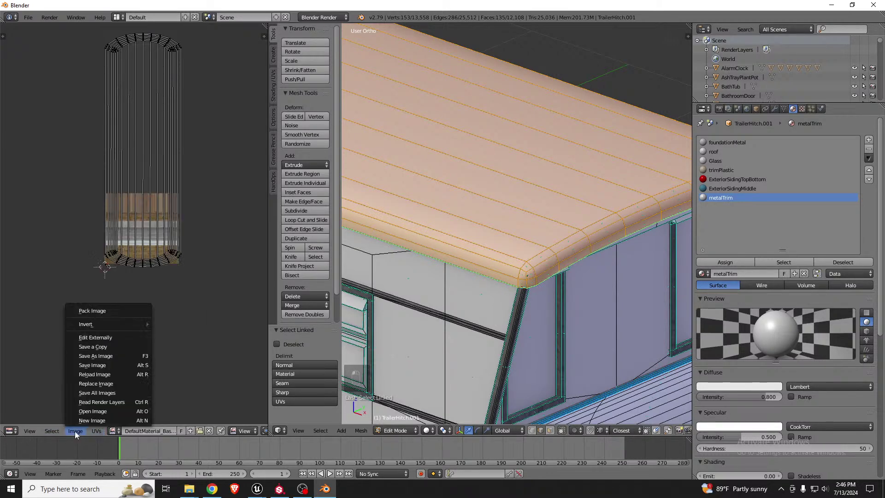
left_click(85, 421)
left_click(125, 438)
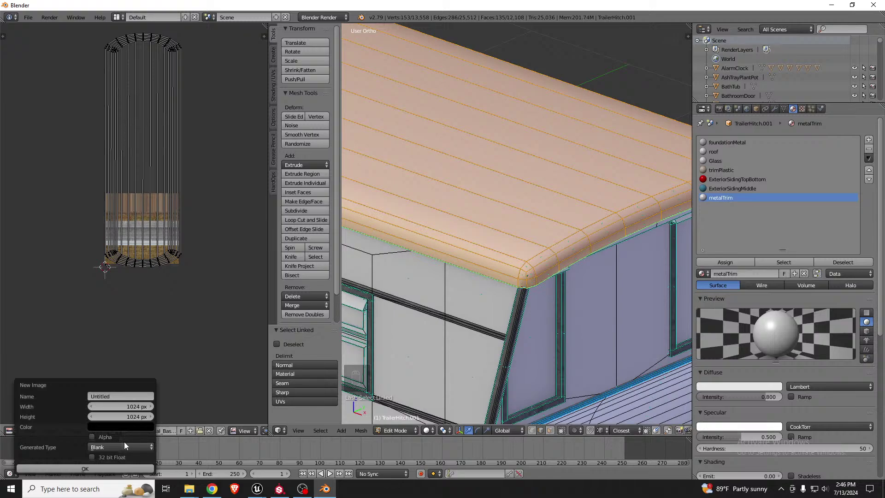
left_click(123, 446)
left_click(111, 425)
left_click(99, 470)
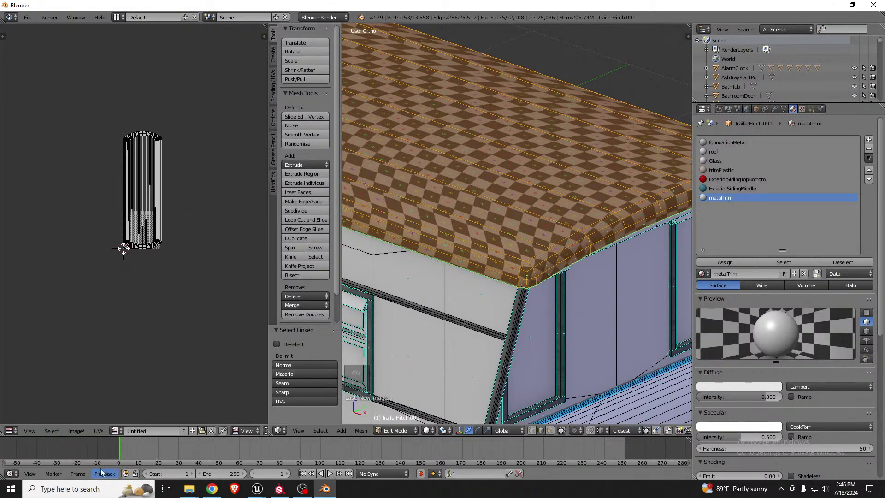
Examine the checker pattern on the roof and along its curved front edge for stretching
mouse_move(490, 273)
middle_mouse_down()
mouse_move(486, 252)
mouse_move(482, 261)
middle_mouse_up()
scroll(479, 261, "down", 4)
scroll(479, 275, "down", 1)
scroll(505, 182, "up", 4)
scroll(500, 139, "up", 5)
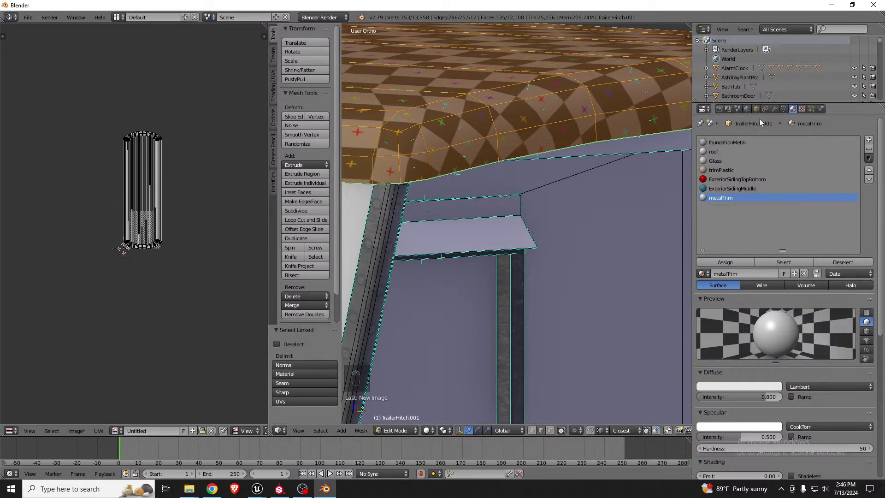
Switch to Unreal Engine and inspect the stretched tarmac texture along the mobile home's roof edge in Main_Level
left_click(832, 5)
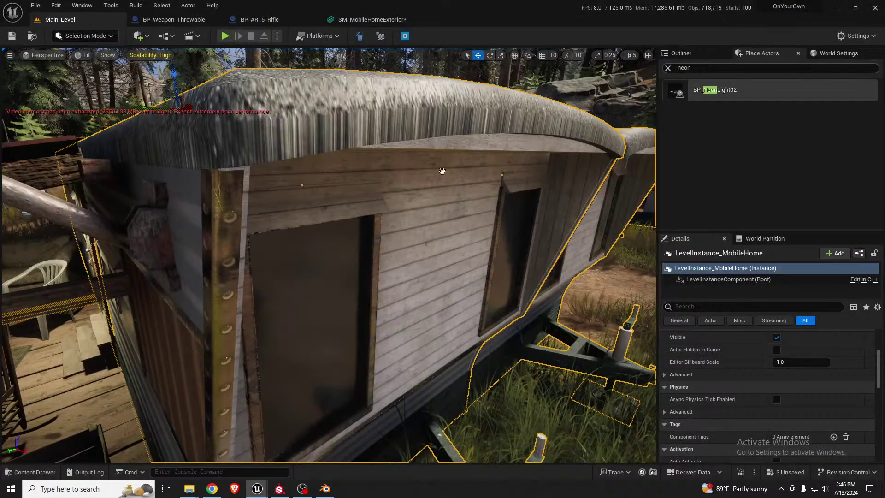
mouse_move(329, 255)
right_mouse_down()
mouse_move(329, 286)
mouse_move(329, 244)
right_mouse_up()
scroll(330, 272, "down", 5)
right_click_drag(461, 295, 423, 294)
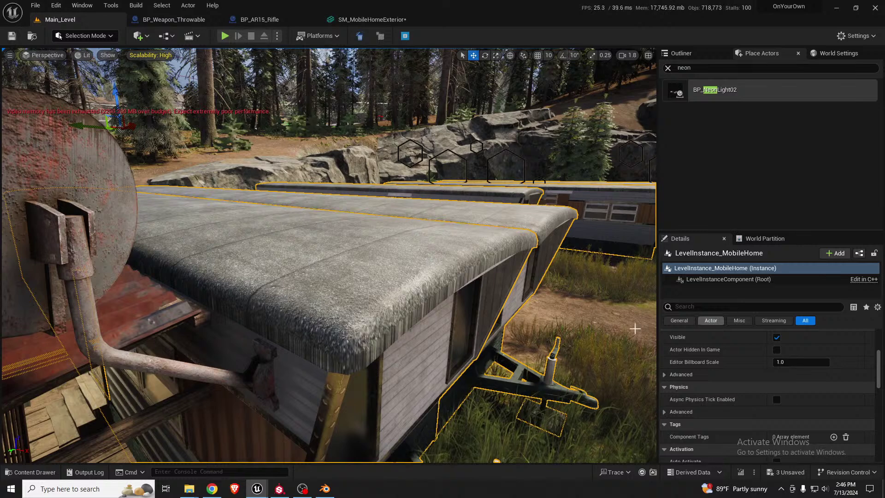
scroll(800, 358, "up", 5)
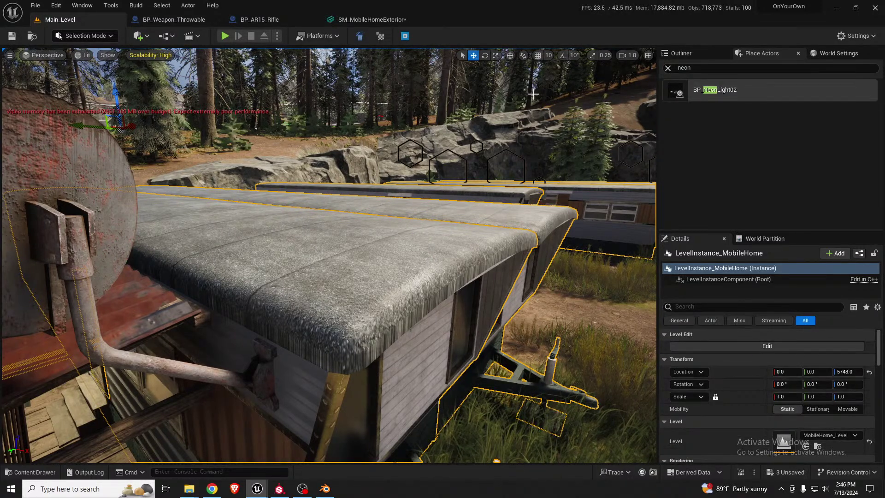
Assign M_TarmacRoof_02 to the roof slot of SM_MobileHomeExterior, close its material editor, and check the roof in Main_Level
left_click(351, 22)
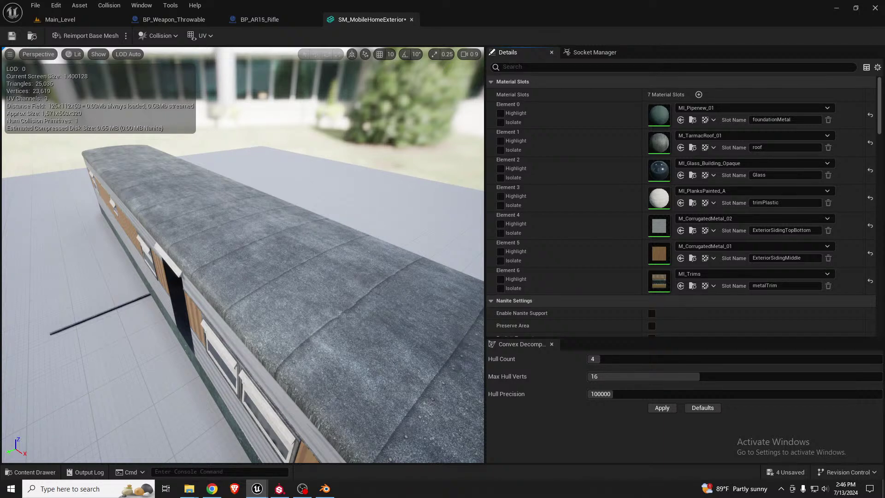
left_click(681, 147)
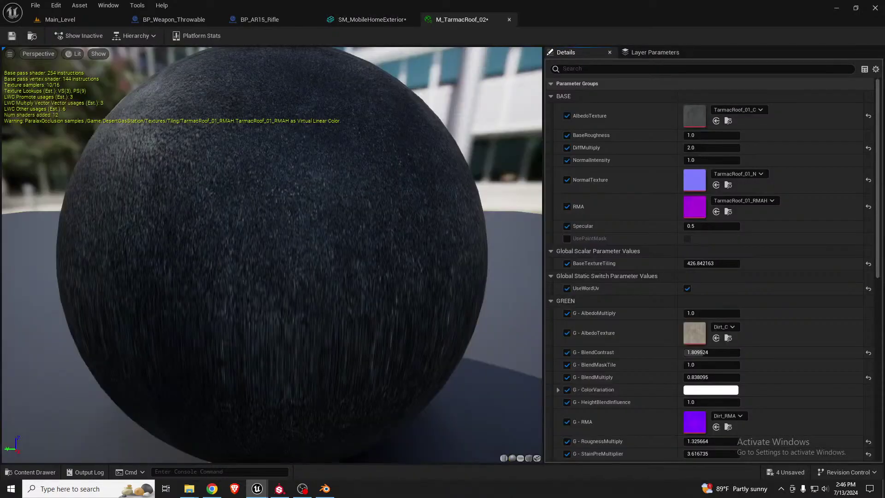
middle_click(446, 21)
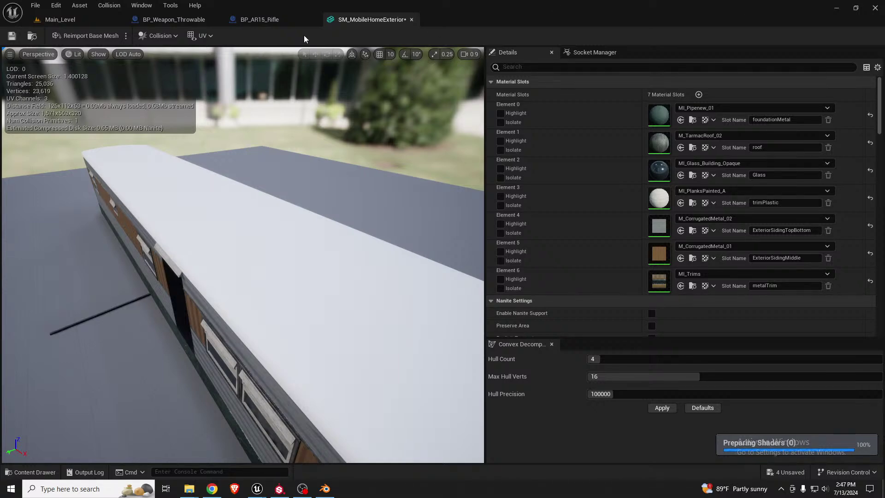
left_click(83, 18)
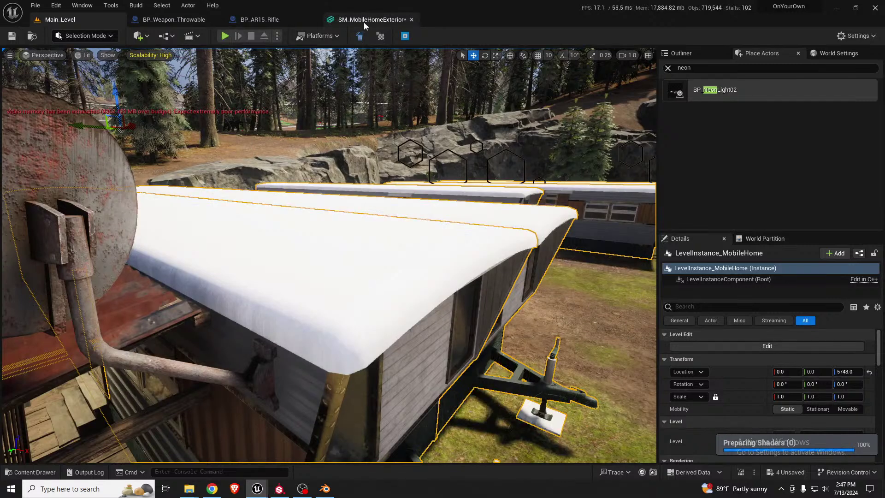
left_click(369, 19)
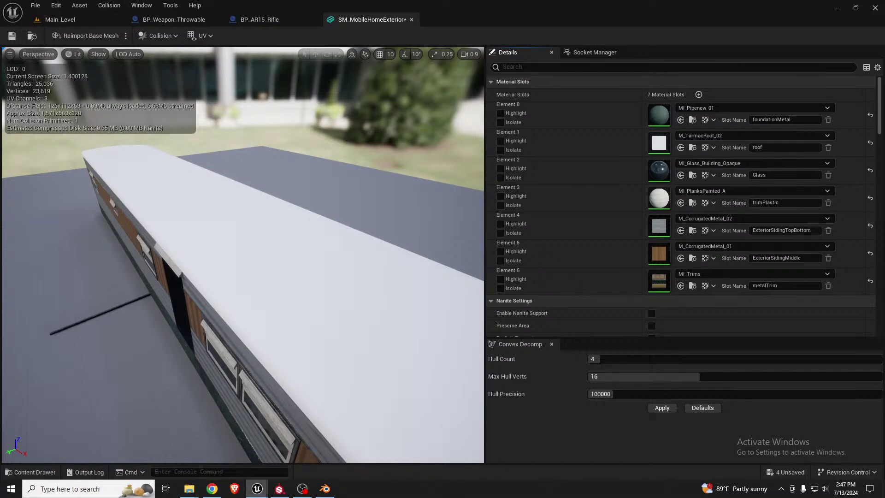
Enlarge the Content Browser over the mesh editor and check the TarmacRoof_01_RMAH, TarmacRoof_01_C and TarmacRoof_01_N textures in the Tiling folder
left_click_drag(884, 135, 613, 64)
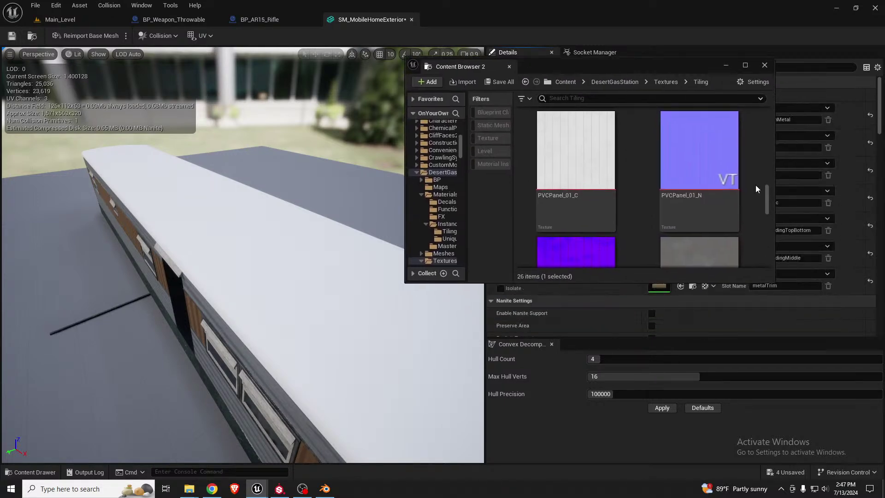
left_click_drag(775, 282, 860, 402)
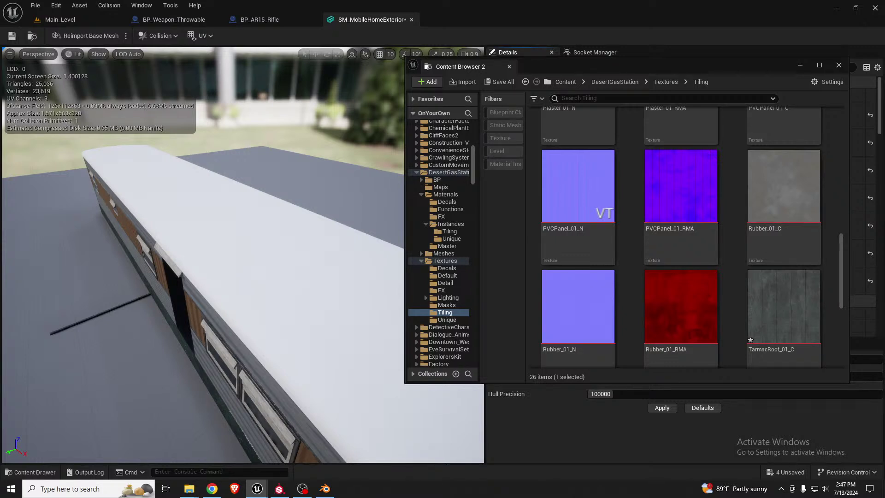
scroll(738, 272, "down", 2)
left_click(710, 285)
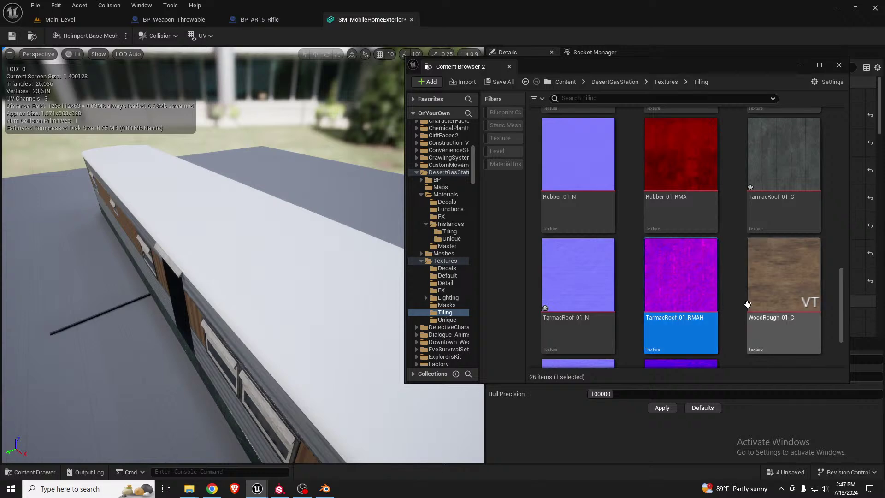
left_click(770, 179)
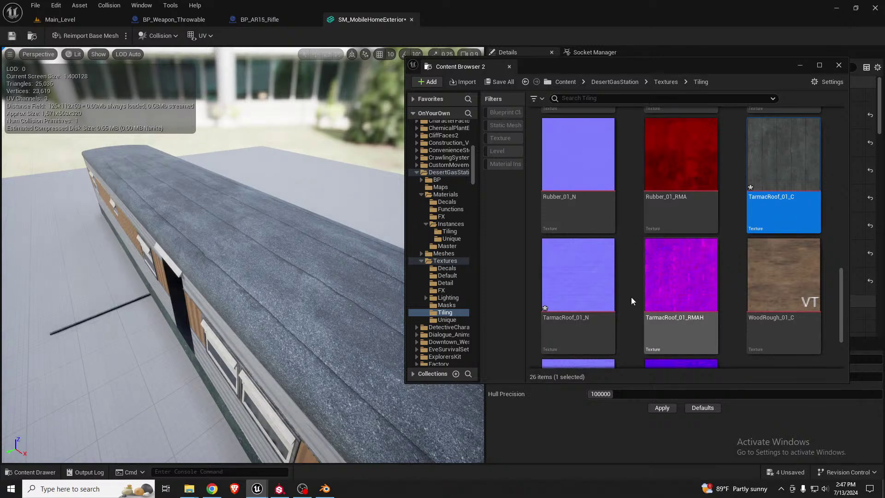
left_click(588, 283)
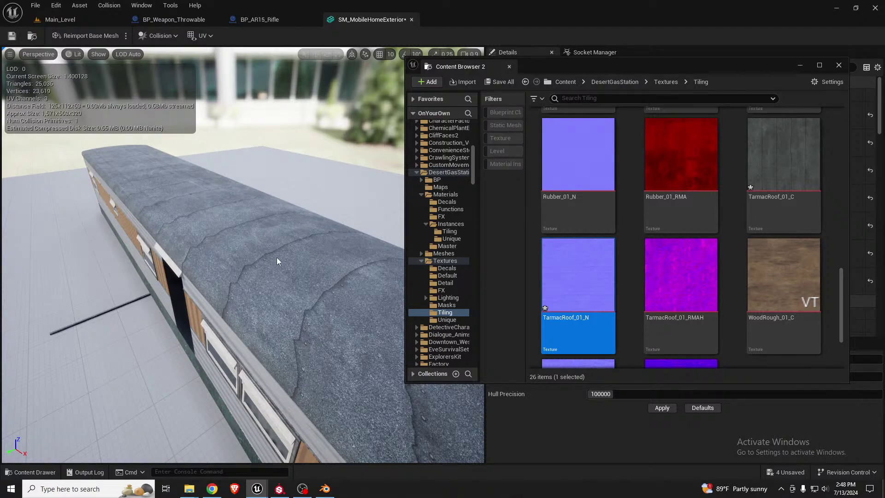
Inspect the front of the roof in the mesh preview, and switch to Blender to examine the checker pattern across the whole roof
left_click_drag(277, 258, 221, 281, "alt")
left_click_drag(171, 253, 292, 292)
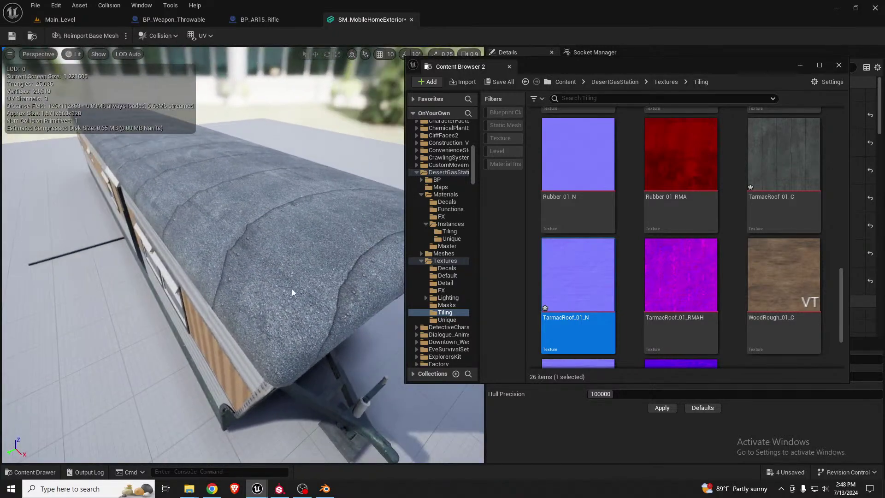
left_click(325, 488)
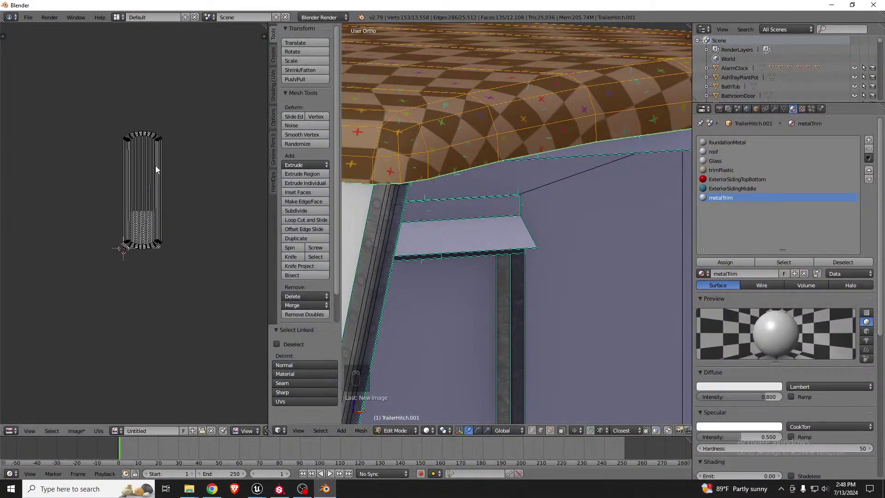
scroll(551, 207, "down", 3)
middle_click_drag(548, 194, 561, 305)
scroll(556, 285, "down", 6)
scroll(565, 342, "up", 2)
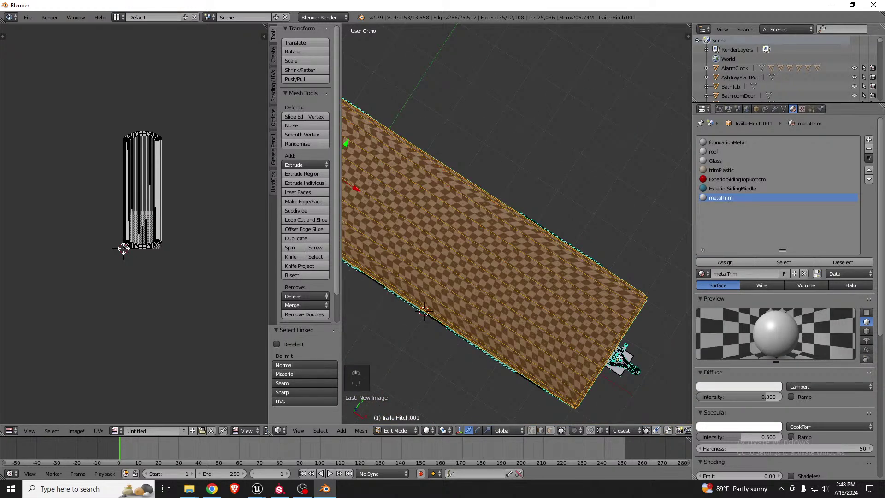
scroll(620, 359, "up", 2)
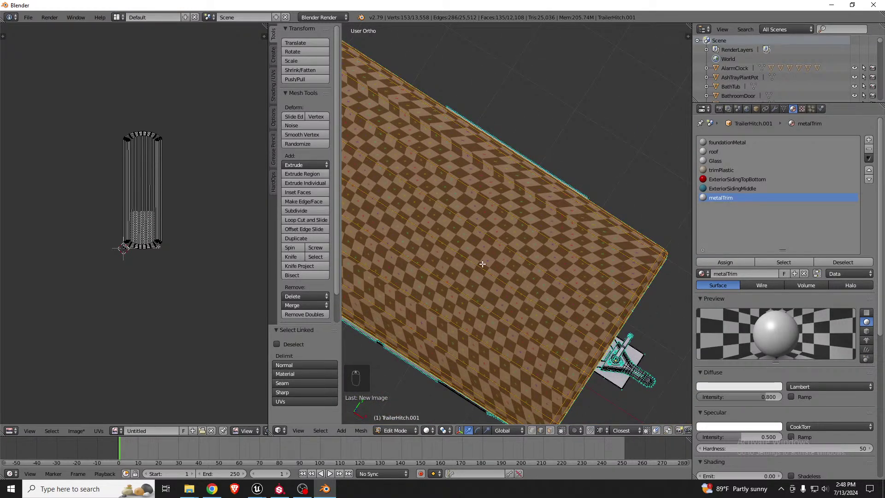
scroll(140, 140, "up", 8)
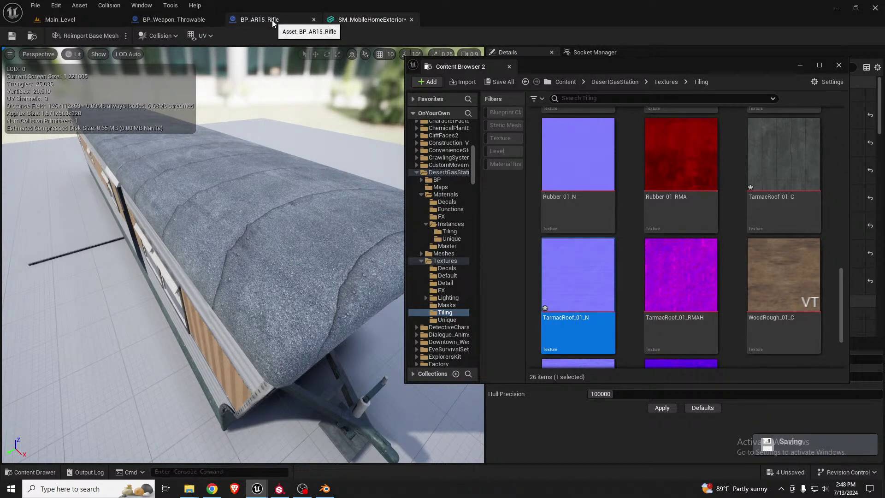
Return to Main_Level in Unreal Engine, move the Content Browser off the viewport, and undo the last roof material change
left_click(89, 21)
left_click_drag(552, 62, 0, 184)
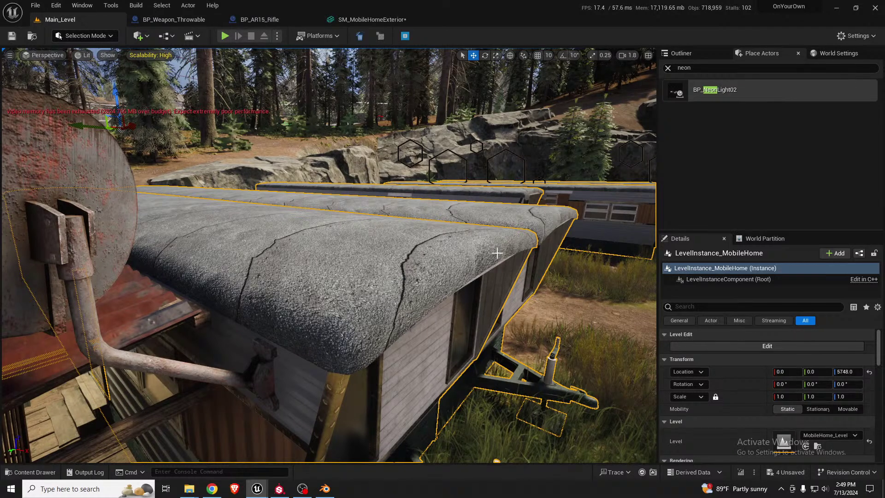
key("ctrl+z")
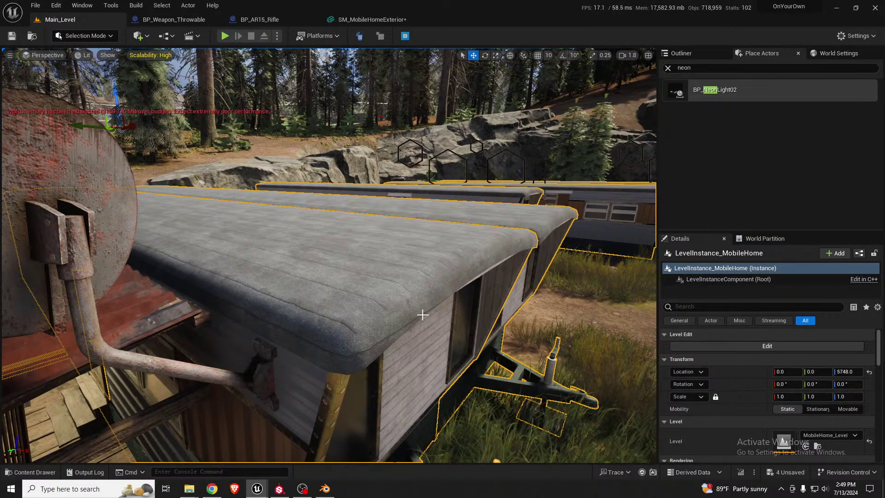
Inspect the tarmac surface of the mobile home roofs in Main_Level from above and along the front edge
right_click_drag(407, 309, 407, 310)
key("e")
key("q")
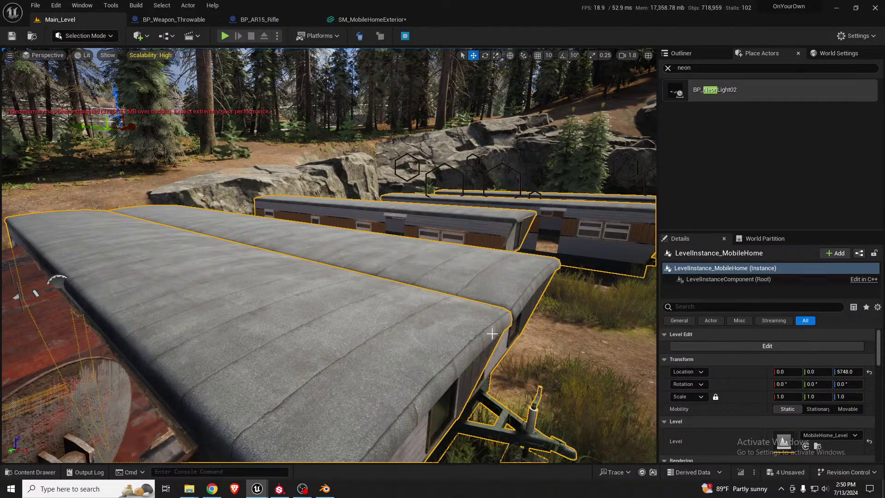
middle_click_drag(402, 328, 379, 401)
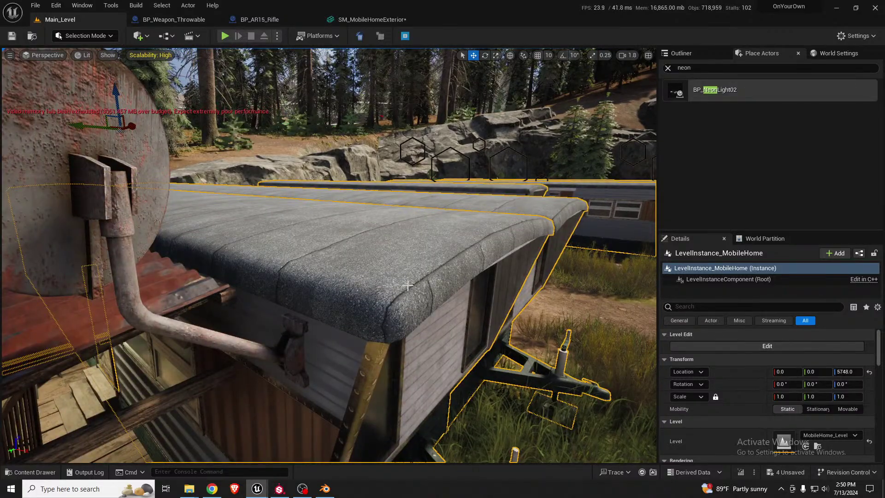
middle_click_drag(408, 285, 433, 350)
right_click_drag(404, 288, 404, 230)
Examine the mobile homes around Main_Level, including their fronts, the covered porch with its door, and the side siding
key("s")
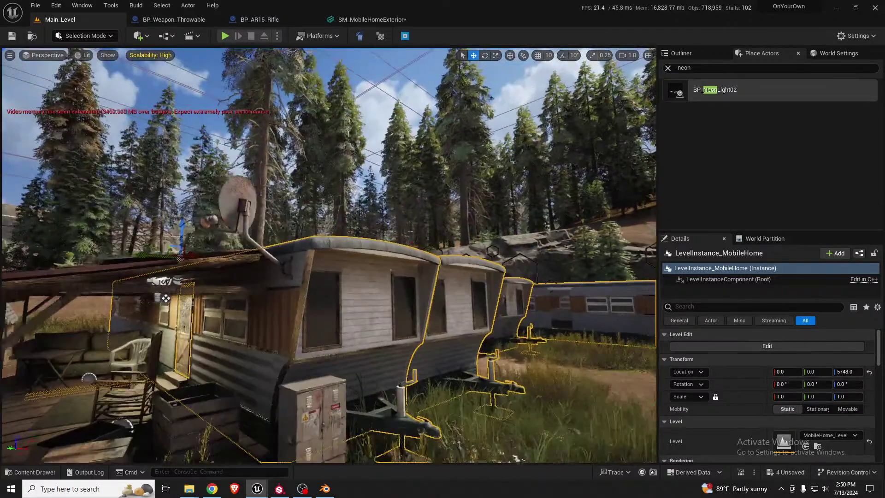
key("a")
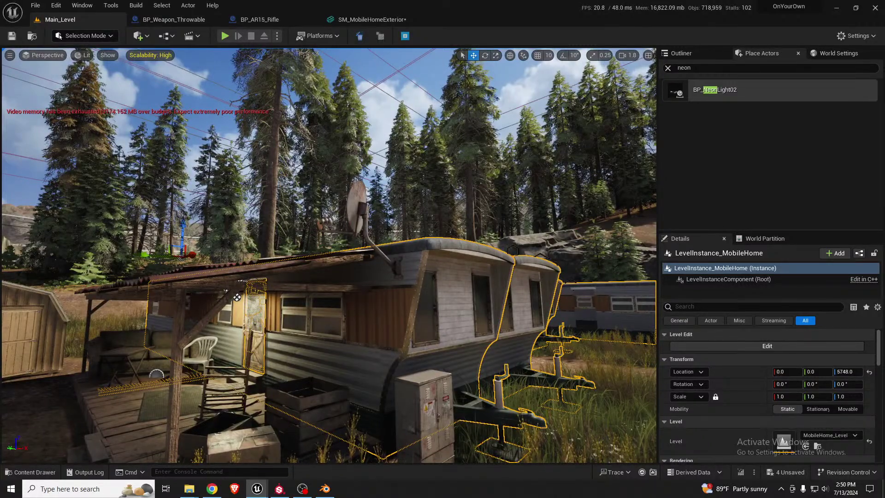
key("d")
right_click_drag(454, 265, 281, 291)
key("d")
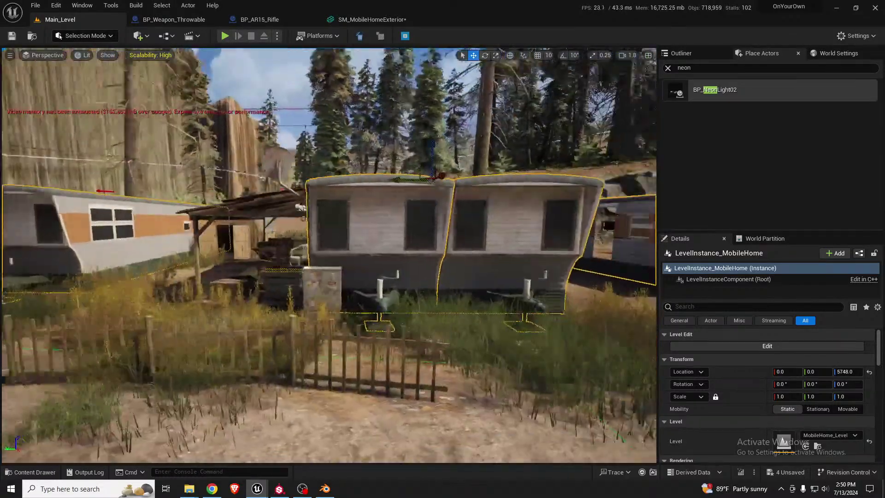
right_click_drag(200, 225, 240, 206)
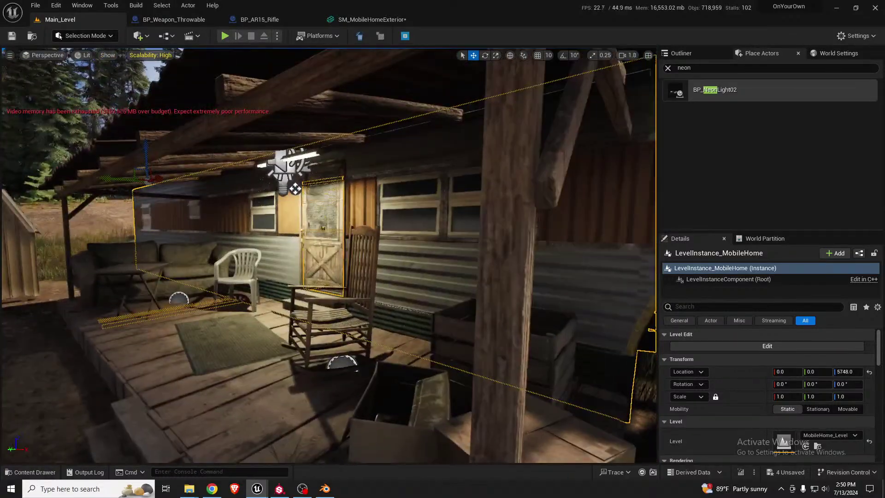
key("w")
mouse_move(295, 207)
right_mouse_down()
mouse_move(217, 210)
mouse_move(323, 215)
mouse_move(309, 210)
right_mouse_up()
key("s")
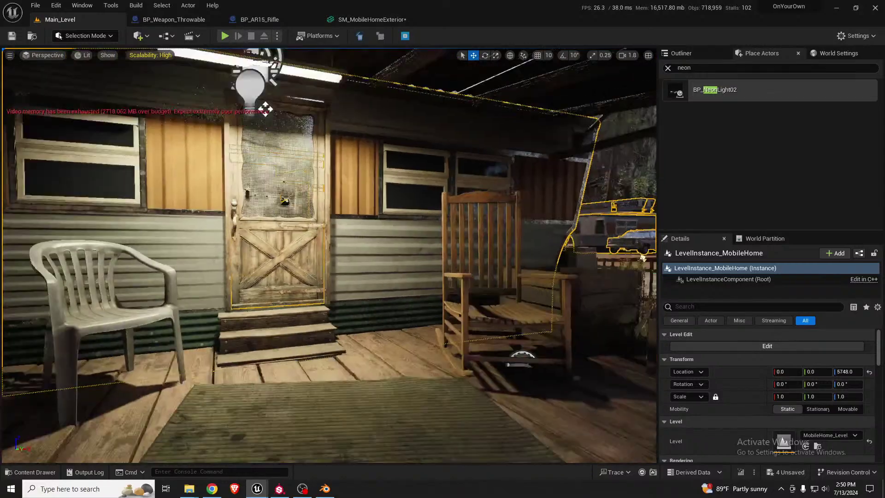
mouse_move(246, 208)
right_mouse_down()
mouse_move(222, 209)
mouse_move(244, 209)
right_mouse_up()
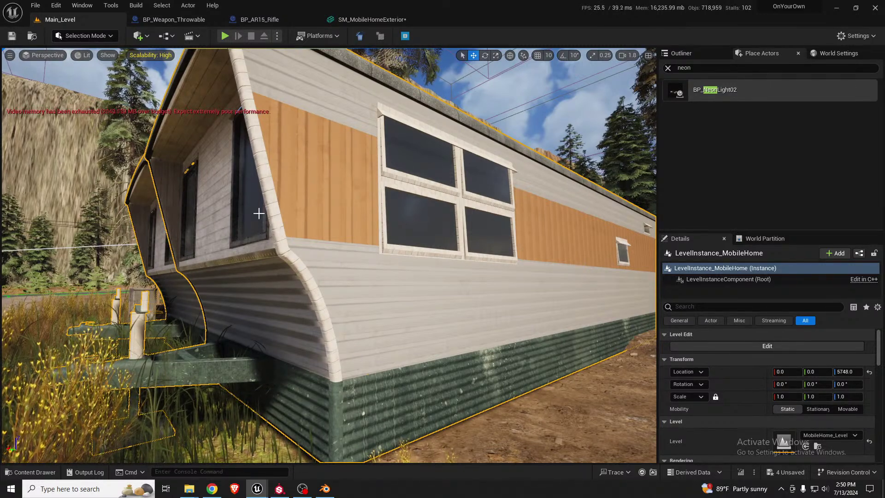
right_click_drag(330, 256, 416, 258)
right_click_drag(295, 256, 238, 256)
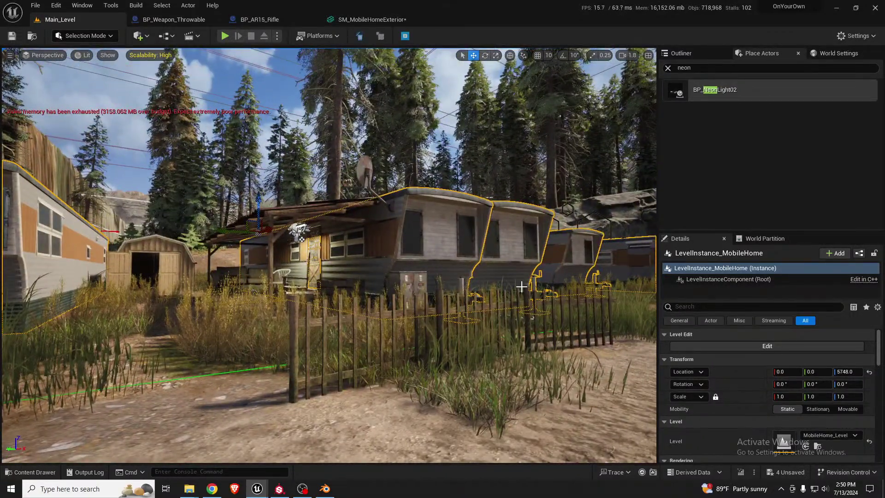